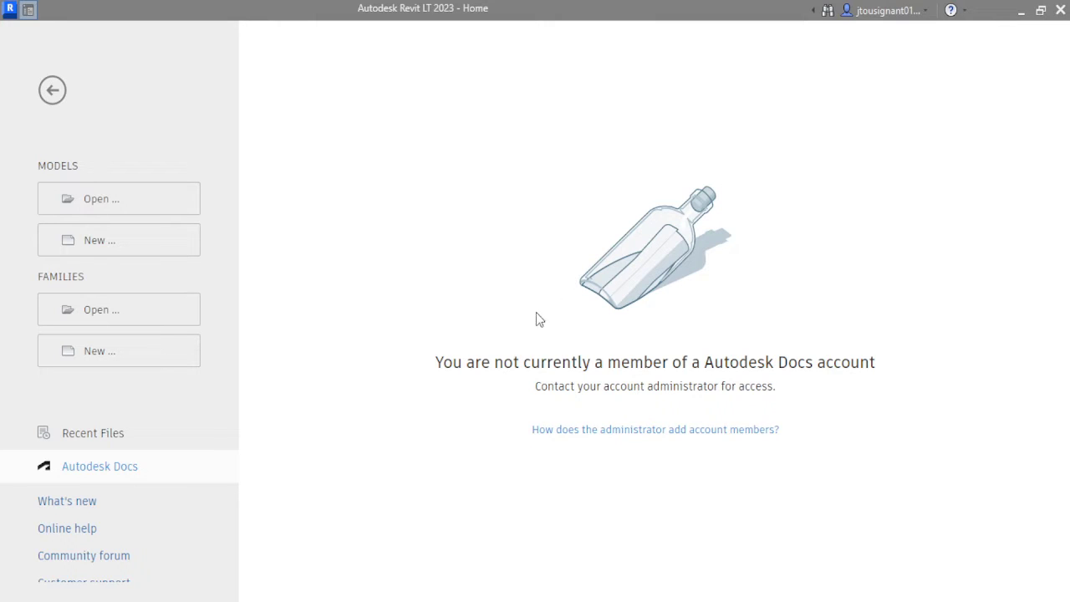
- Start a new project and open the South elevation from its marker in the First Floor plan
key("ctrl+n")
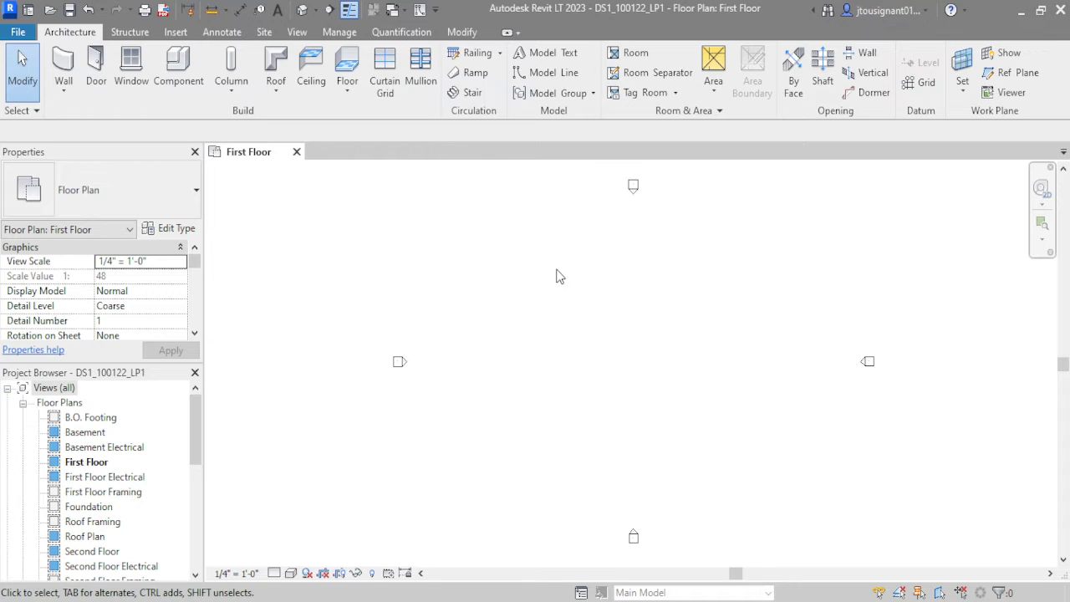
left_click(193, 410)
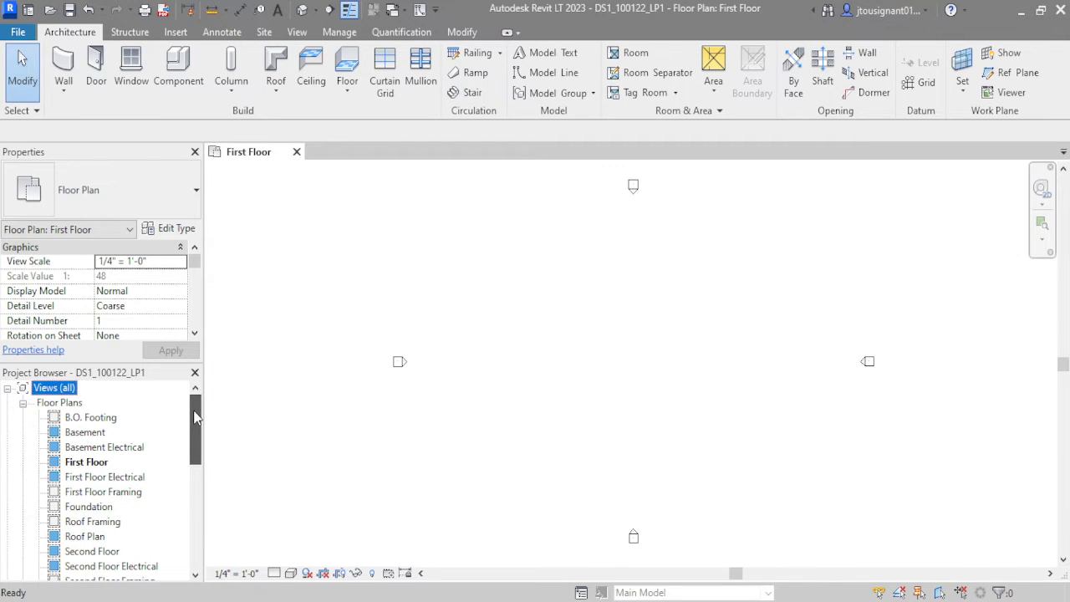
left_click_drag(193, 410, 193, 468)
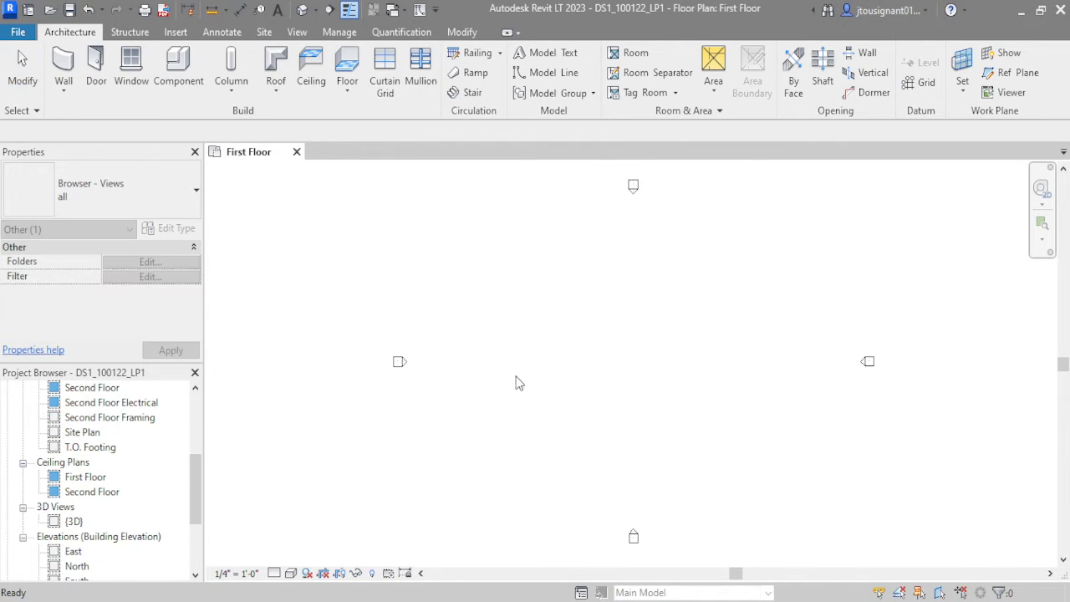
left_click(635, 536)
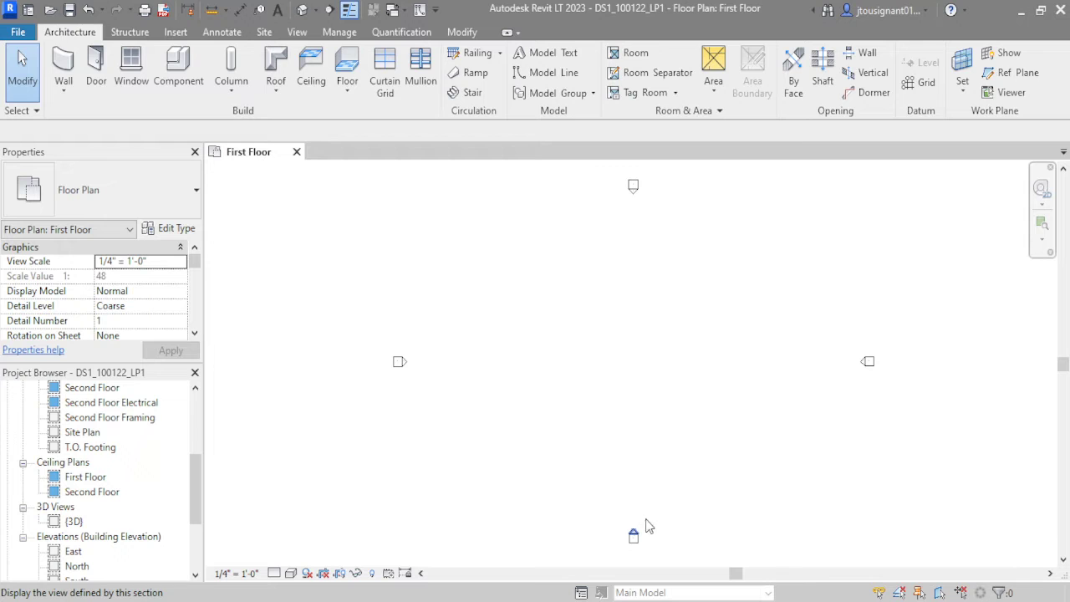
left_click(632, 536)
double_click(633, 535)
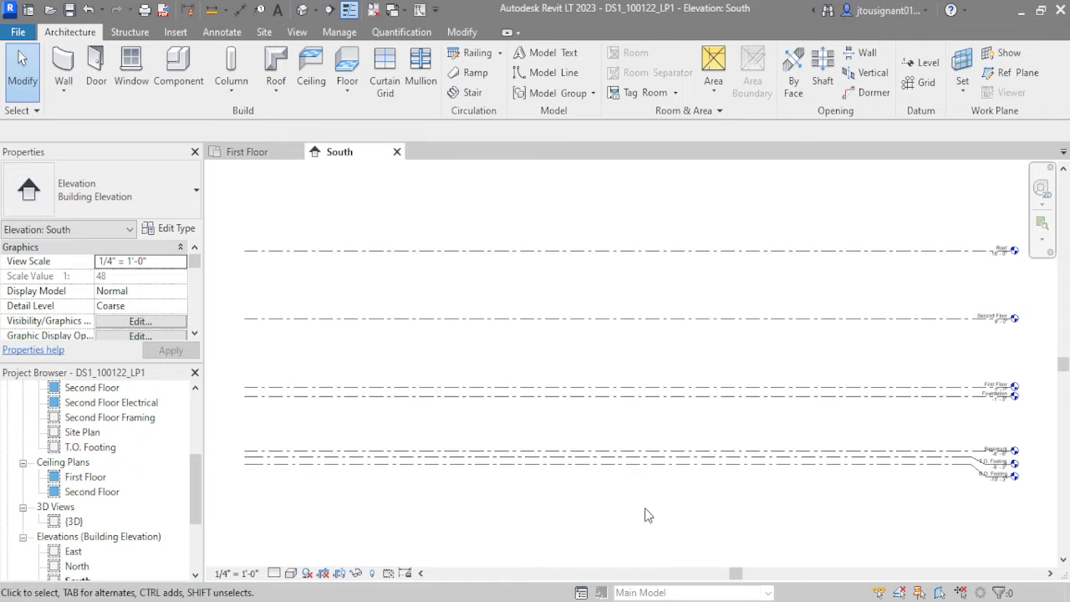
- Return to the First Floor plan, then open the East elevation from the listed building elevations
left_click(243, 153)
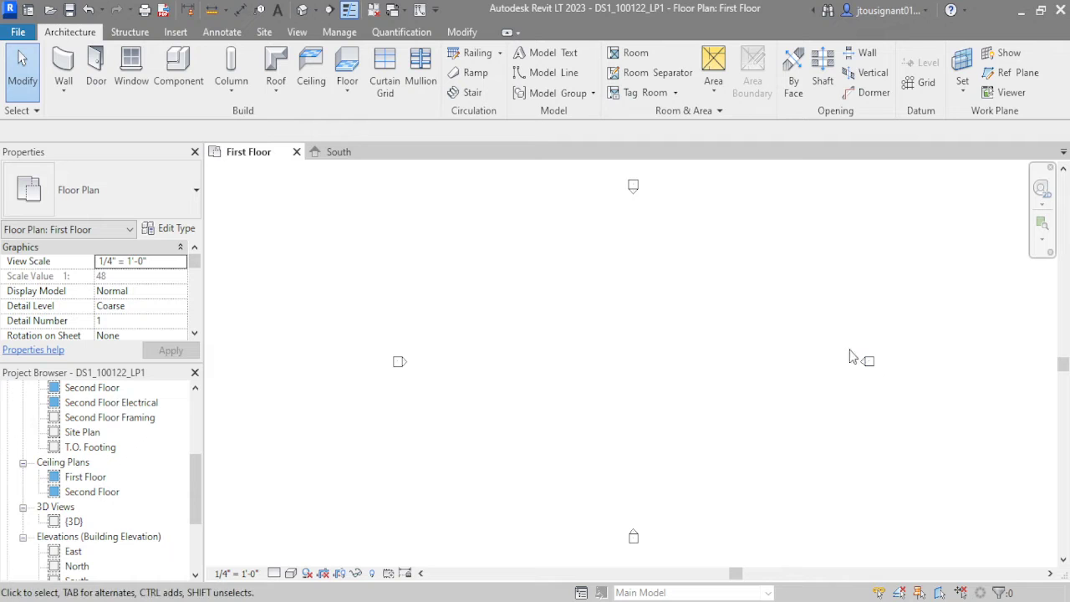
left_click_drag(194, 469, 195, 429)
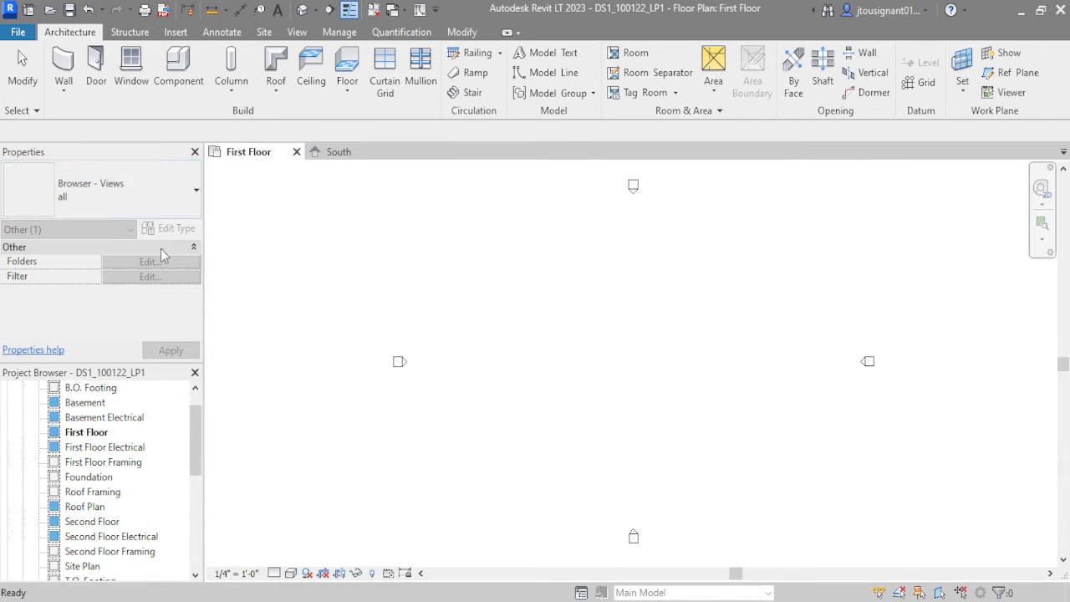
left_click_drag(196, 471, 198, 508)
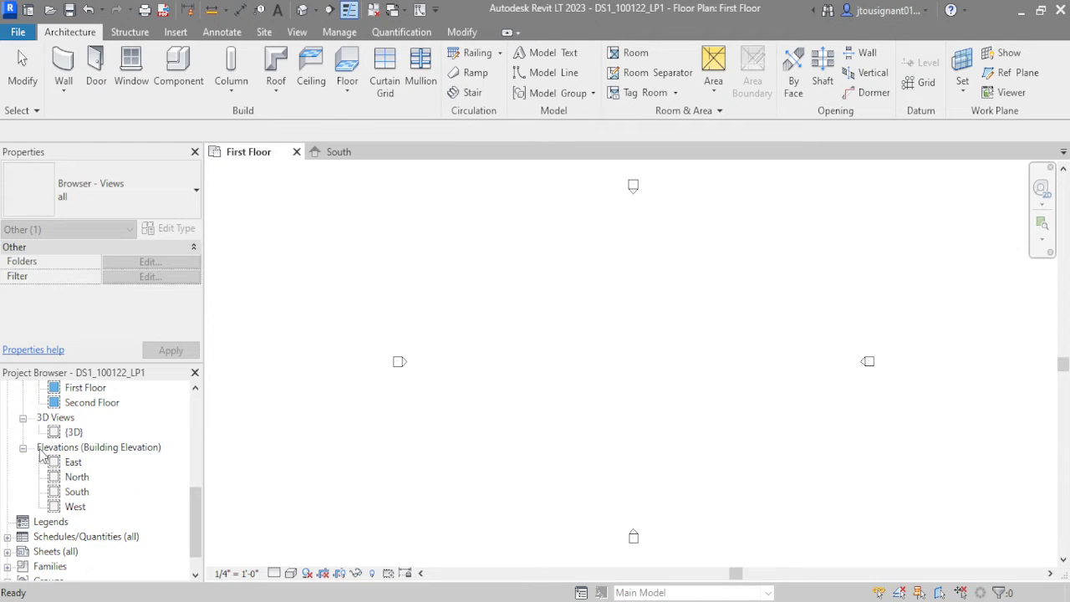
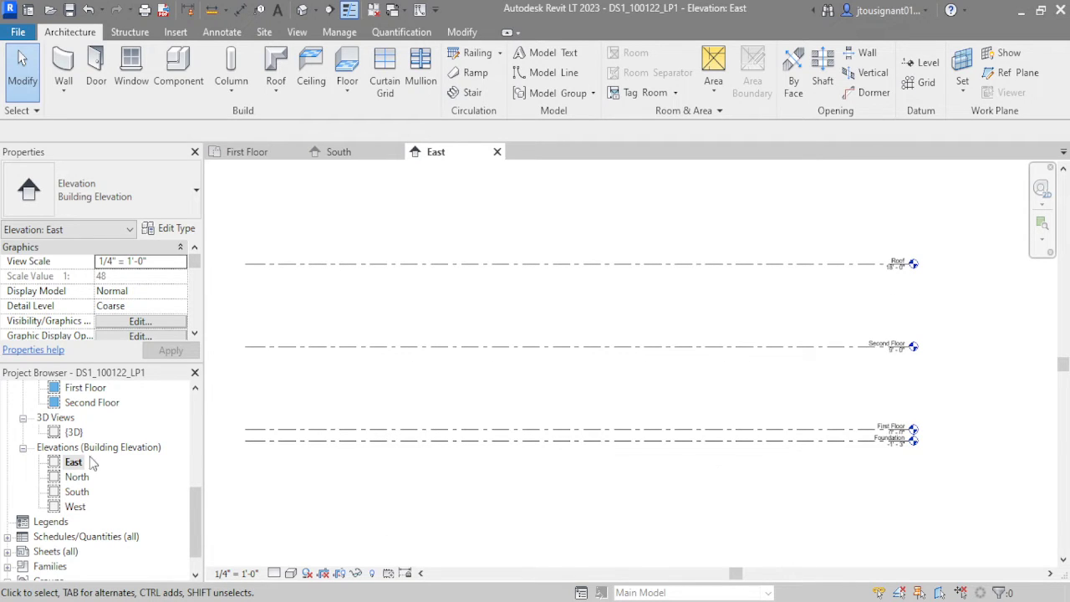
- Open the North elevation and inspect its levels, selecting the Basement, T.O. Footing and B.O. Footing levels
double_click(75, 478)
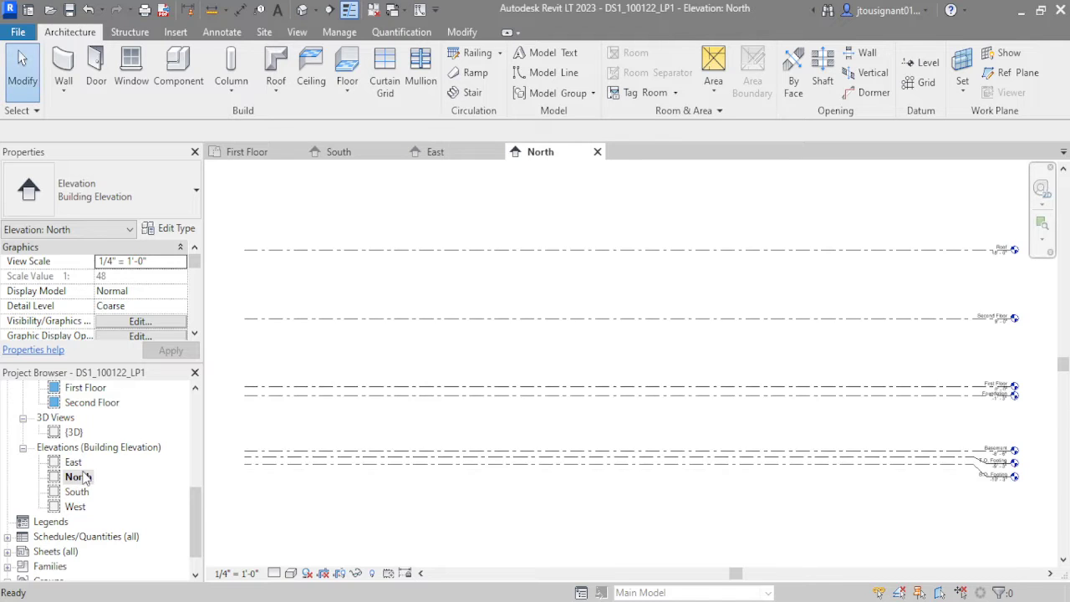
scroll(724, 280, "up", 3)
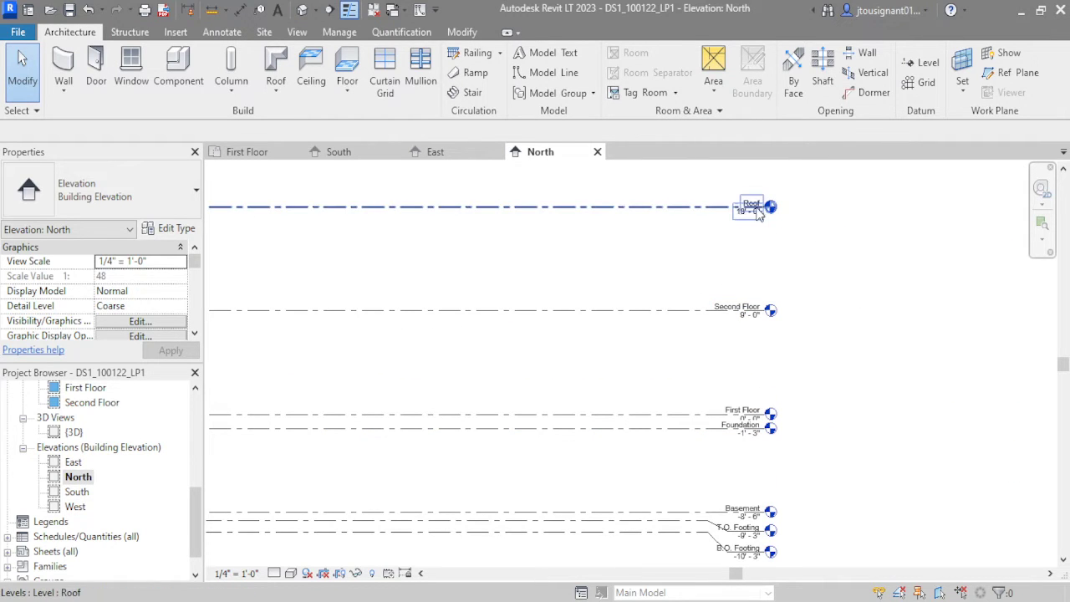
scroll(752, 334, "down", 2)
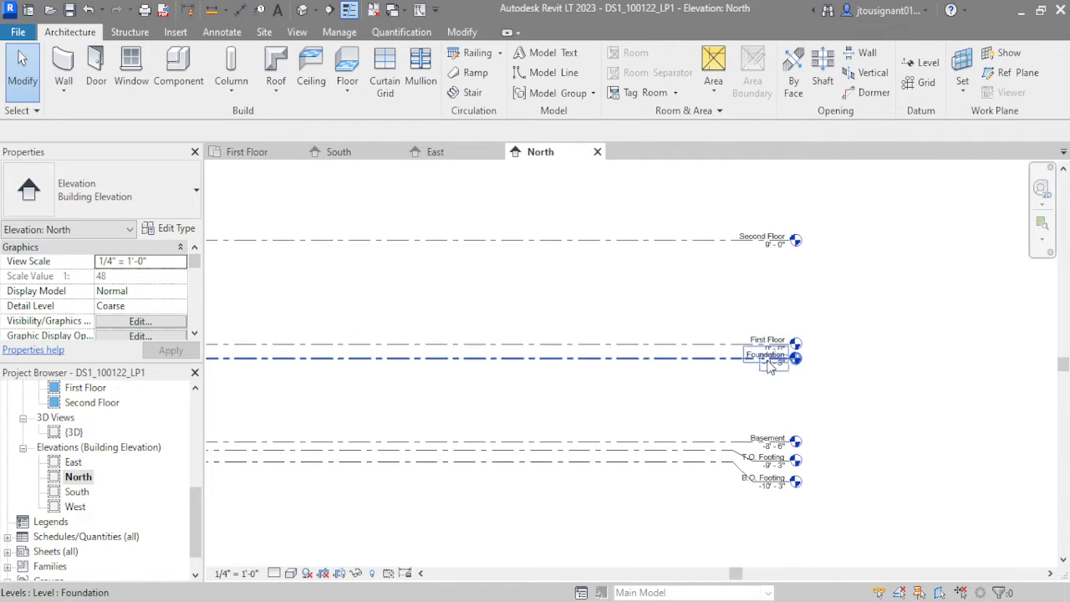
scroll(788, 460, "up", 2)
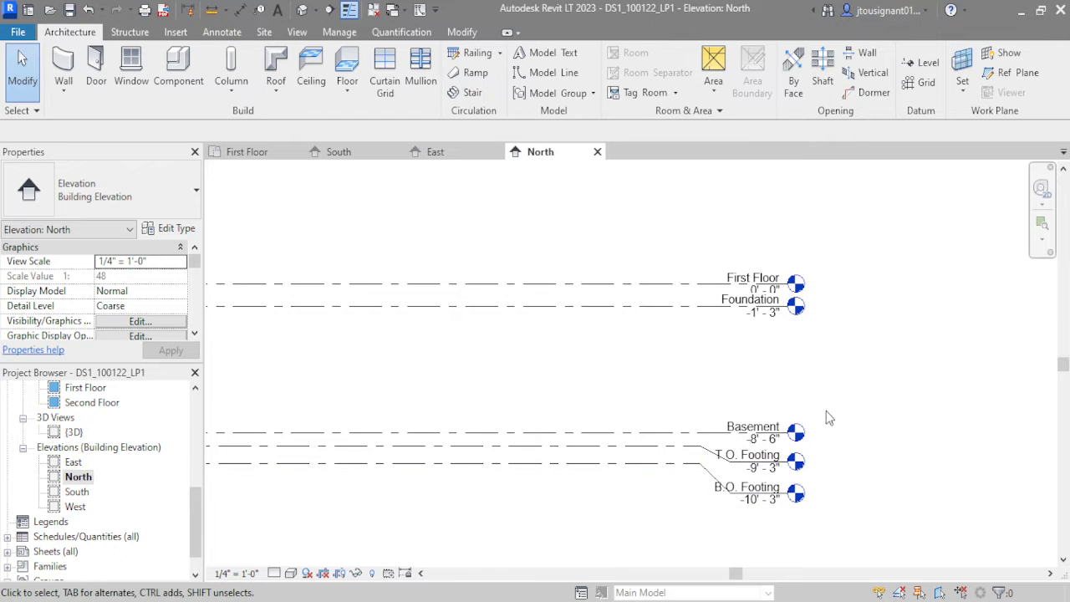
left_click_drag(898, 382, 709, 513)
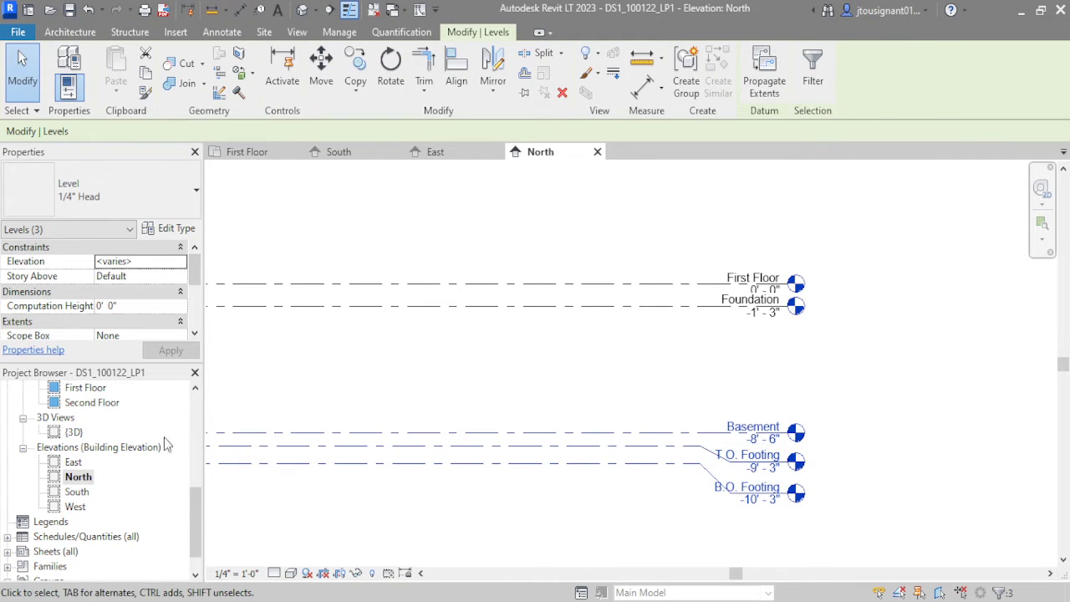
- Open the South and West elevations for comparison, then return to the East elevation
double_click(76, 491)
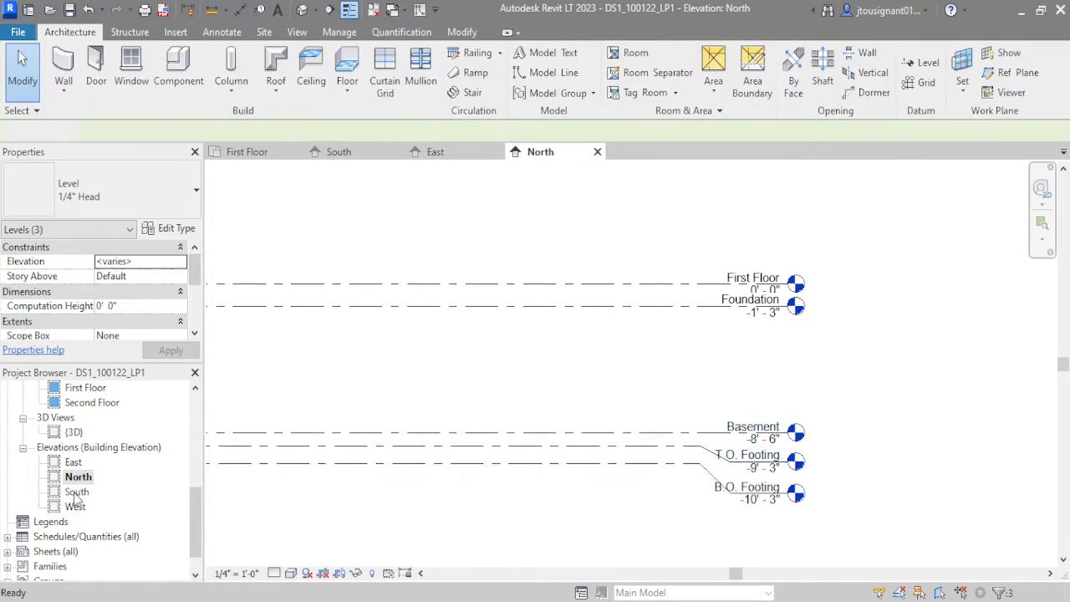
double_click(75, 506)
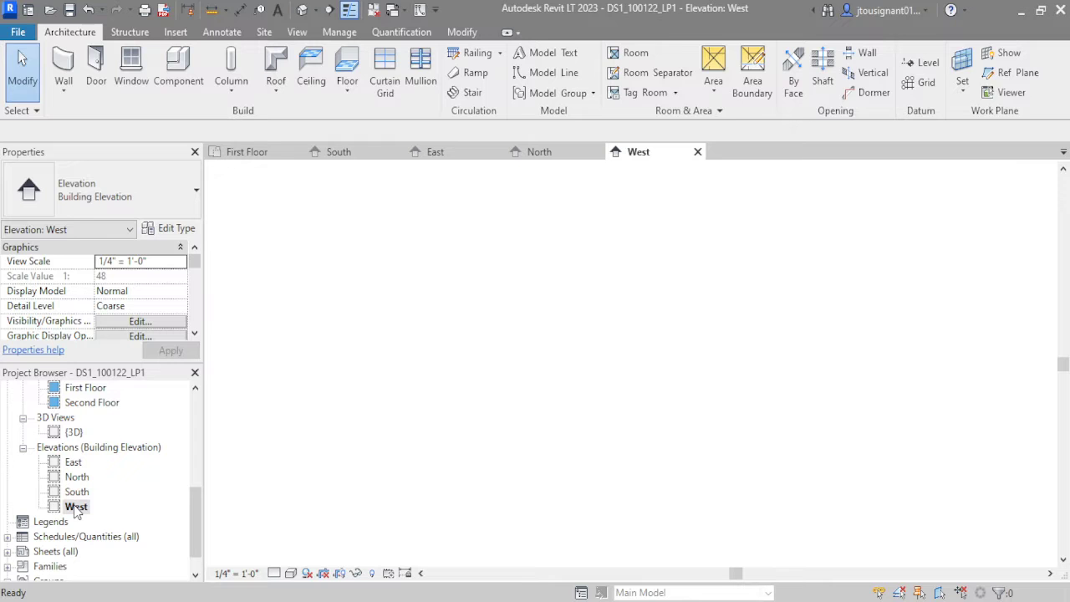
left_click(719, 446)
double_click(73, 462)
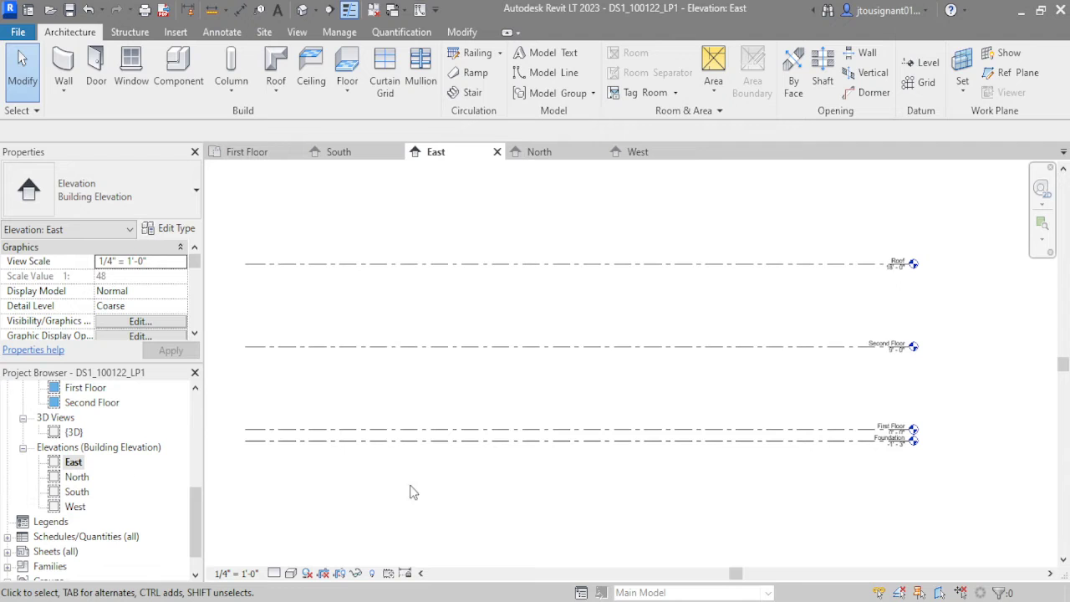
- Reveal hidden elements in the East elevation, unhide the Basement, T.O. Footing and B.O. Footing levels, and leave reveal mode
left_click(372, 575)
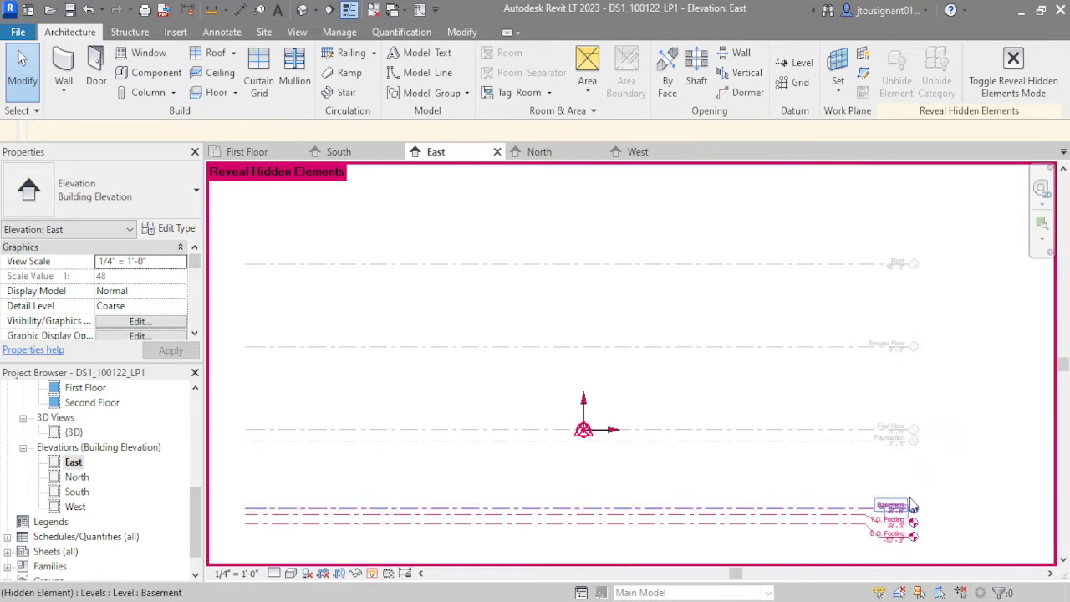
scroll(611, 349, "down", 1)
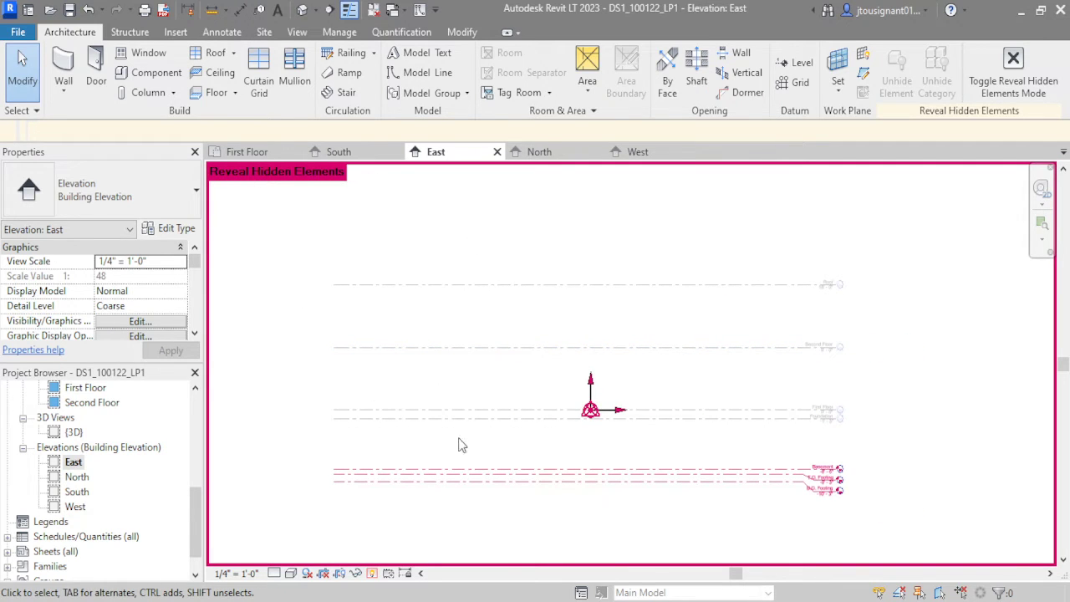
scroll(847, 480, "up", 2)
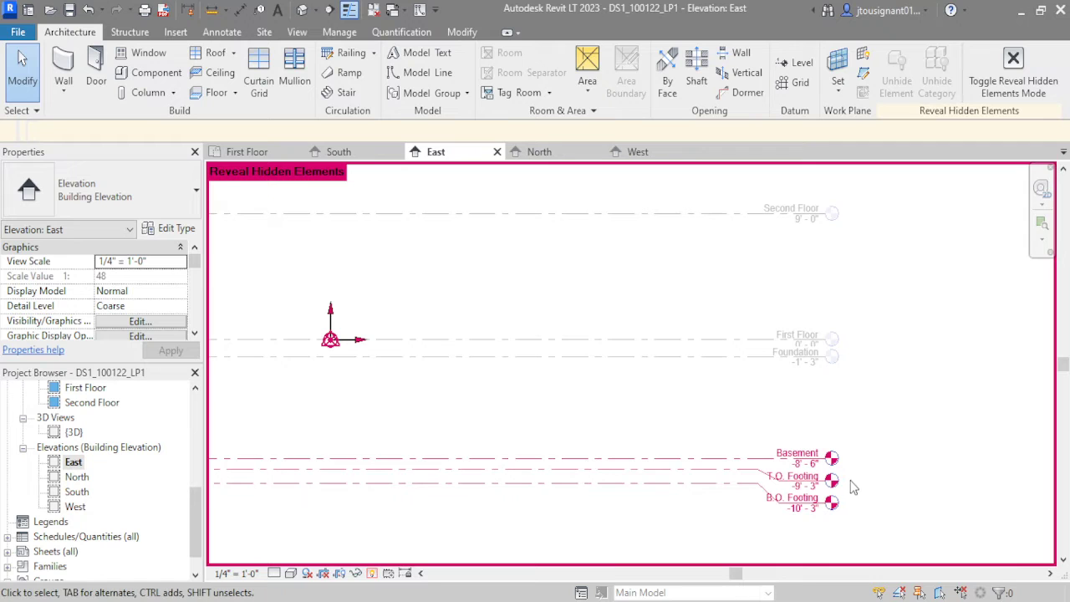
left_click_drag(935, 531, 677, 419)
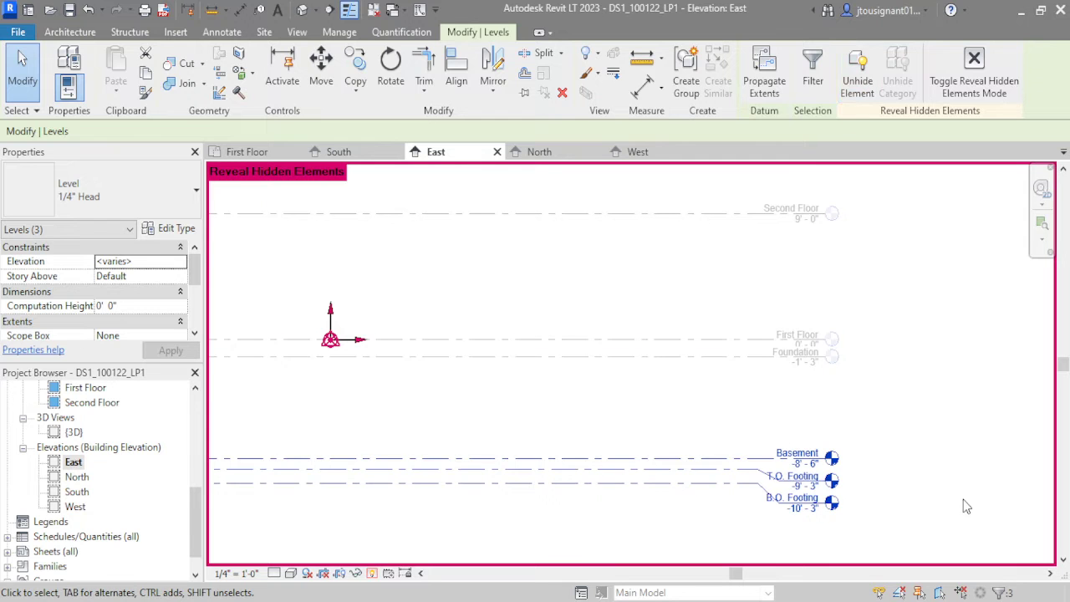
left_click_drag(888, 533, 781, 409)
left_click(857, 77)
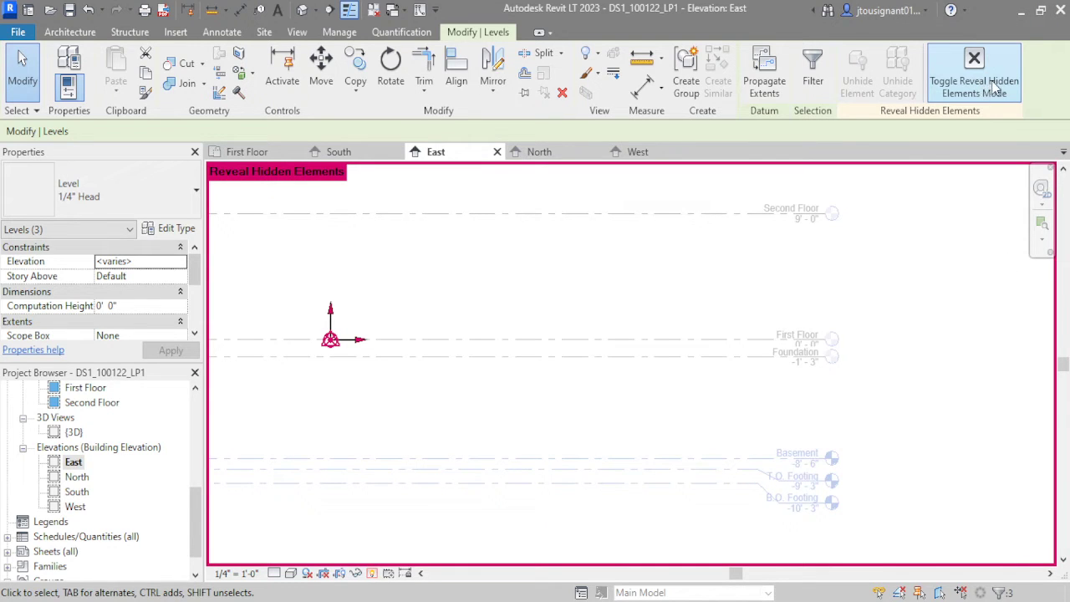
left_click(953, 84)
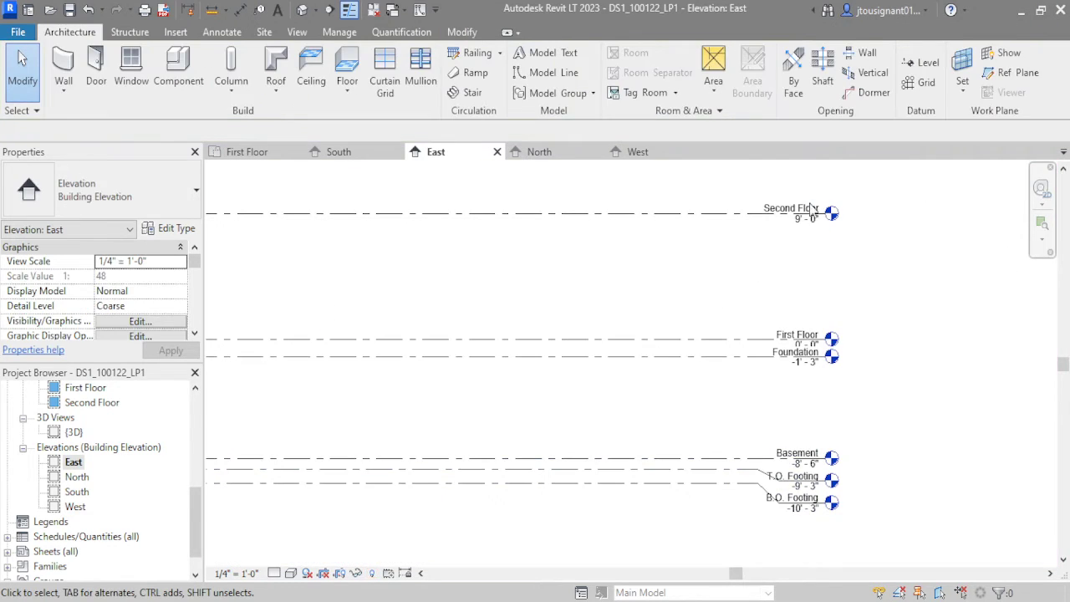
- Recheck the East elevation's levels for remaining hidden elements in Reveal Hidden Elements mode, then return to normal display
scroll(743, 319, "down", 2)
middle_click_drag(836, 337, 838, 363)
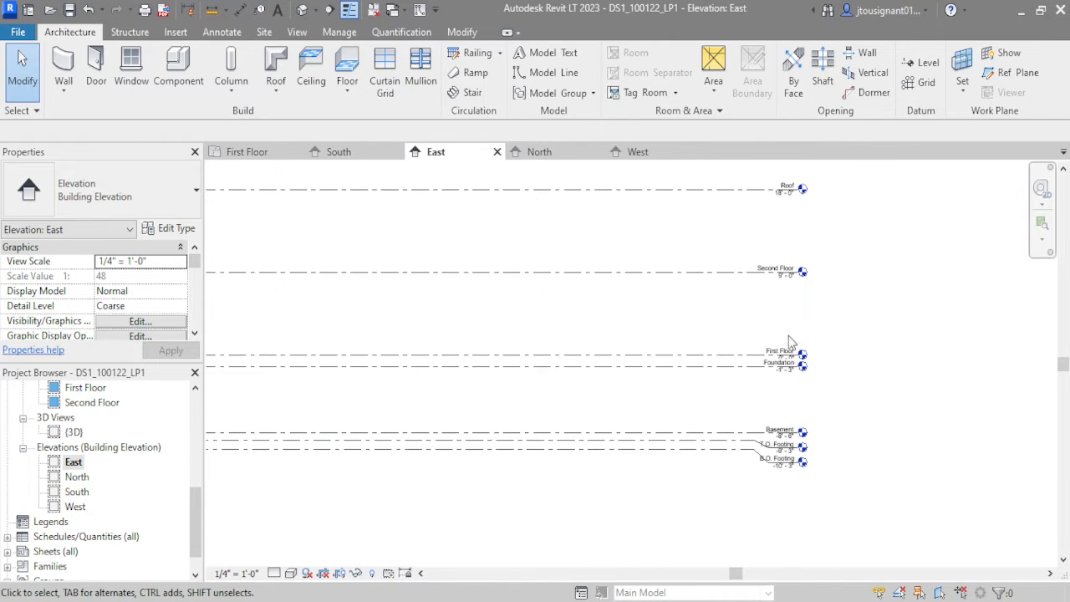
left_click(376, 573)
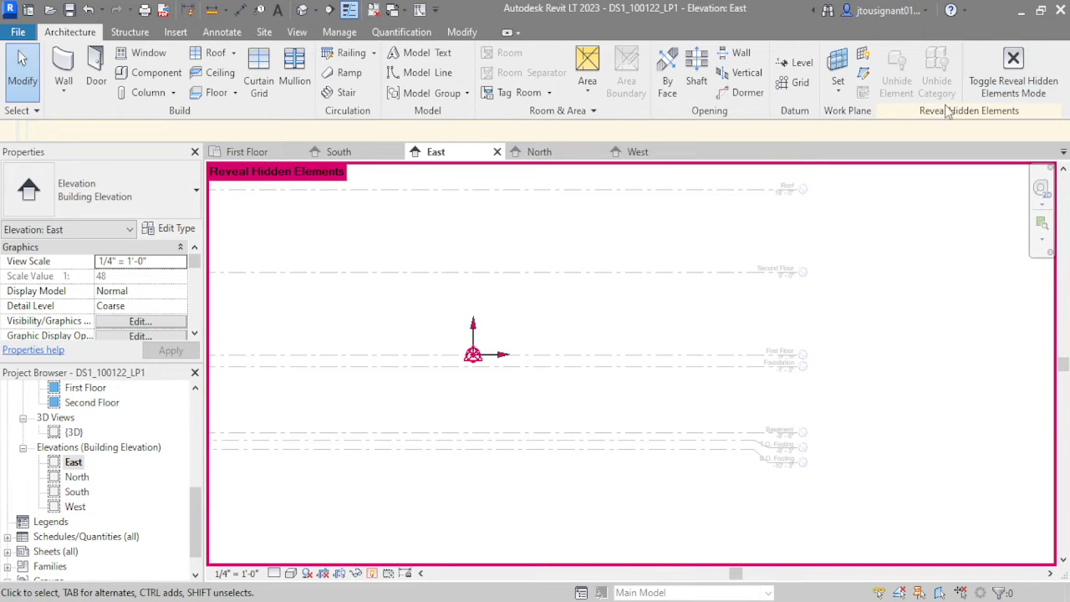
left_click_drag(837, 318, 765, 386)
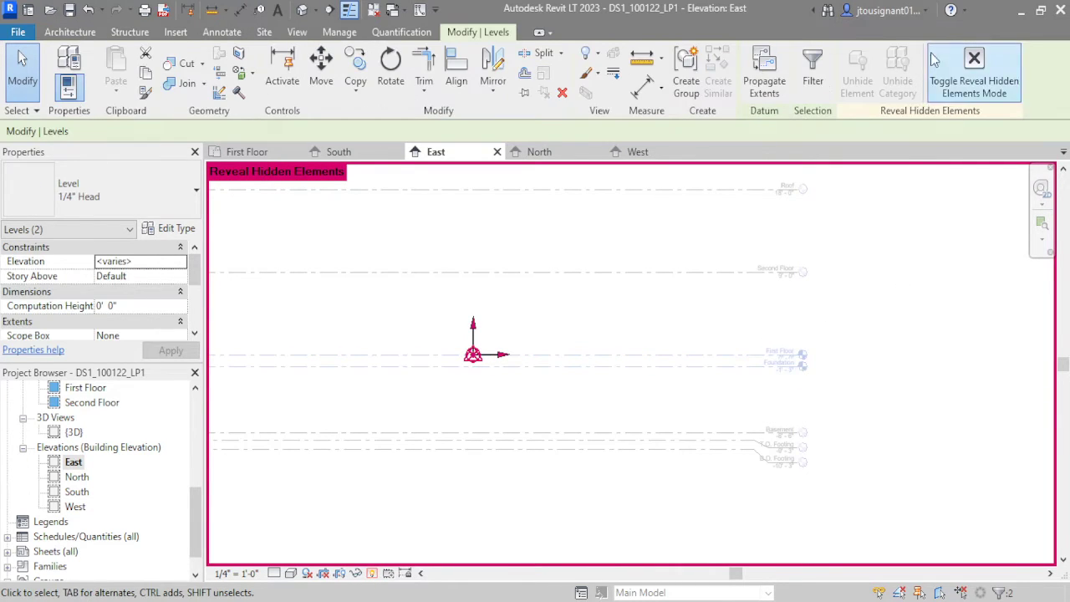
left_click(973, 75)
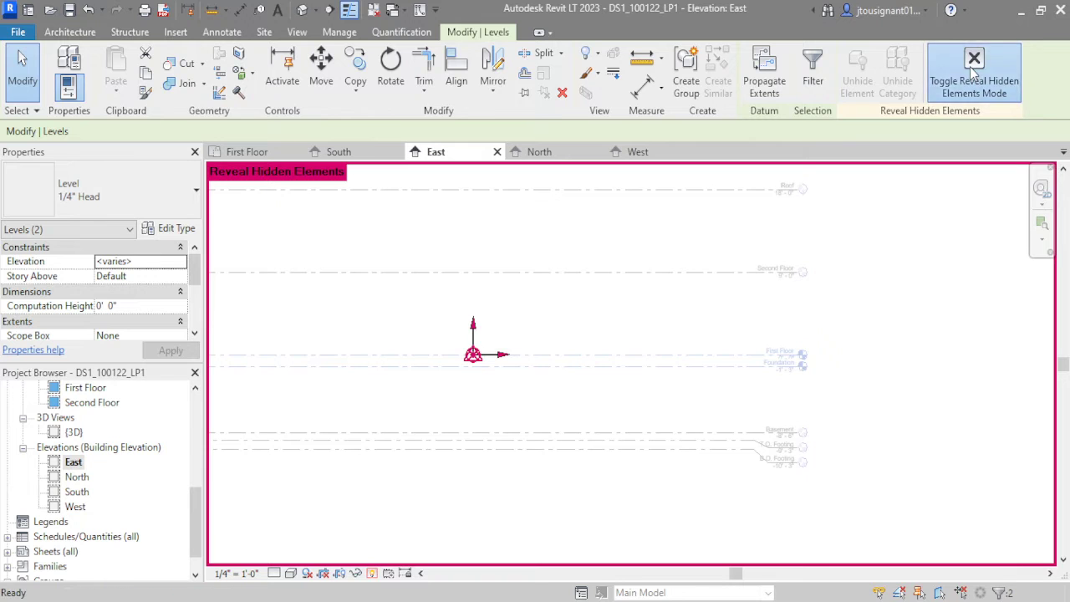
left_click(372, 573)
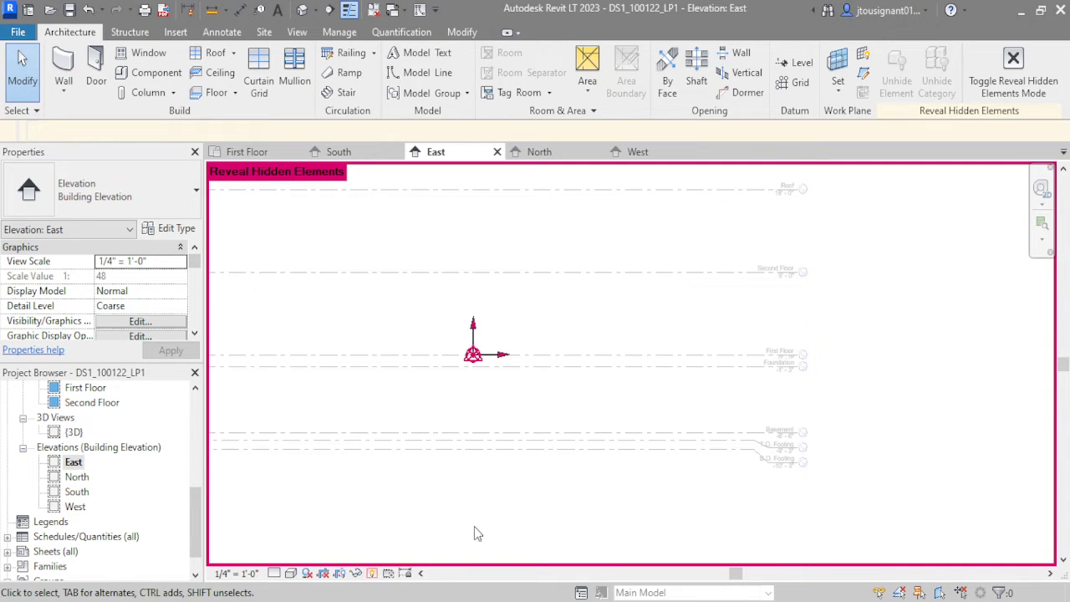
left_click(372, 573)
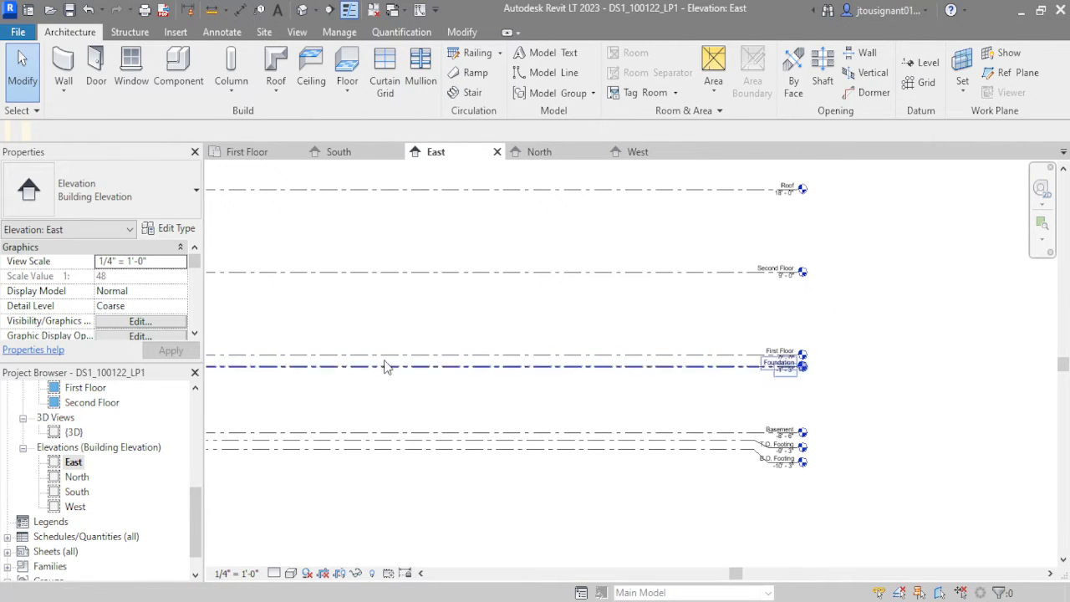
- Close the South, North and West elevation views and fit the East elevation to the window
scroll(655, 327, "down", 1)
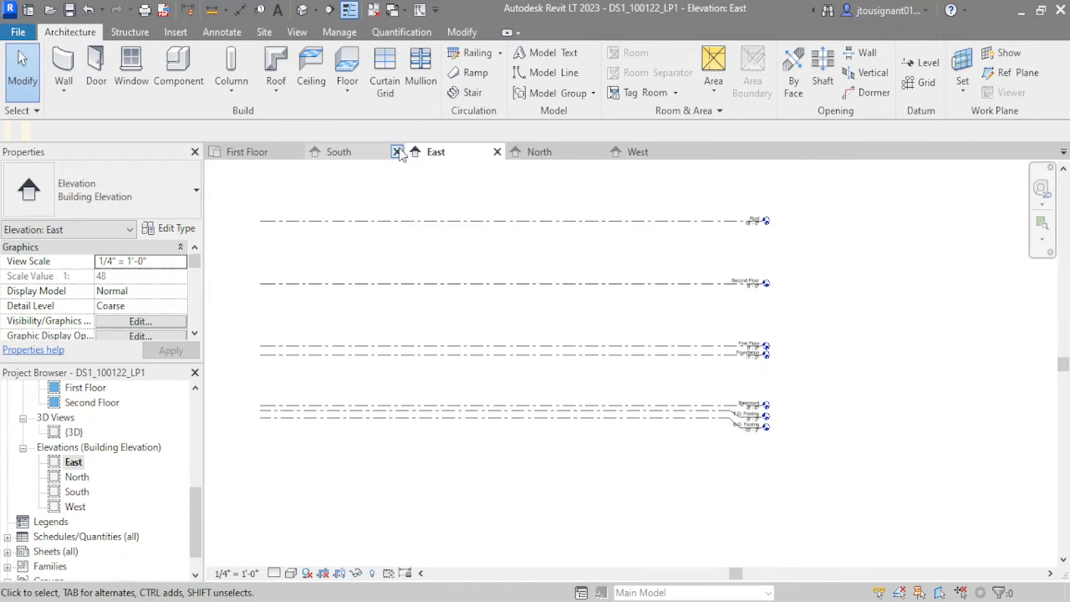
left_click(397, 151)
left_click(497, 151)
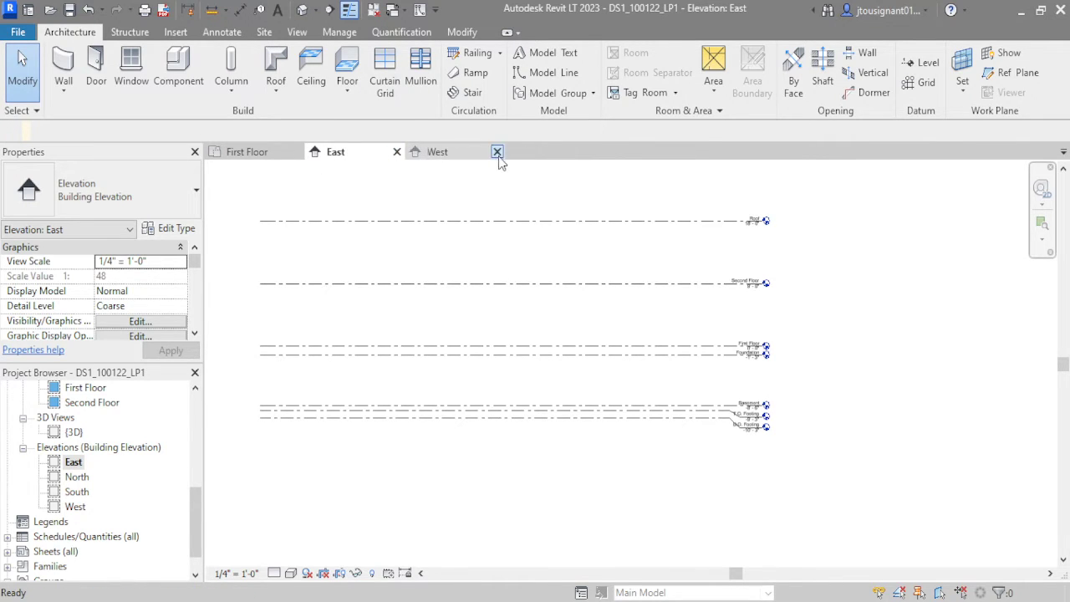
left_click(497, 151)
middle_click(877, 318)
middle_click(869, 316)
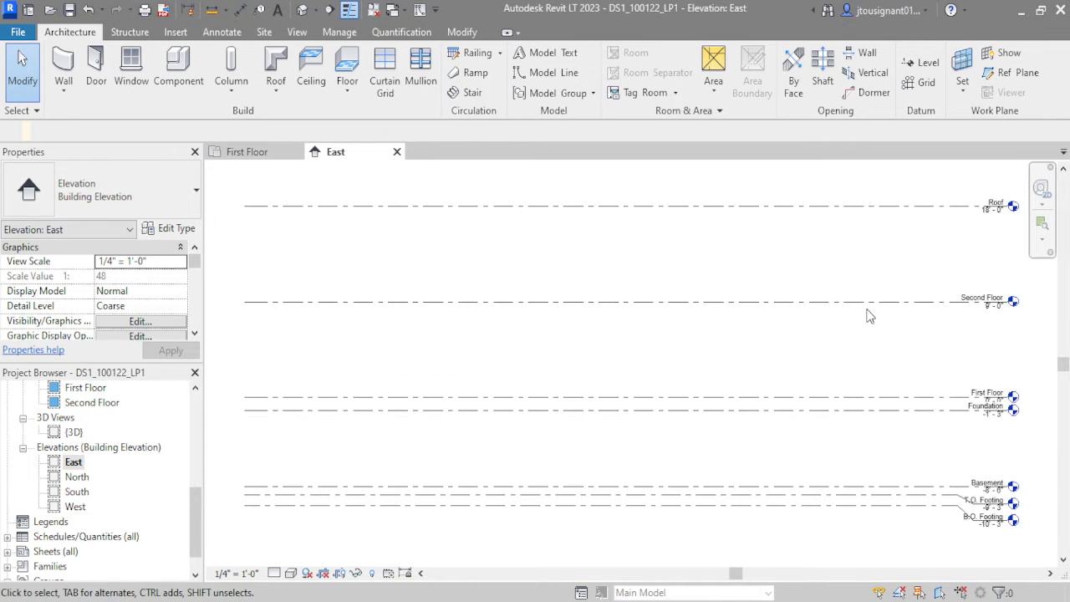
left_click(953, 410)
middle_click_drag(952, 410, 822, 391)
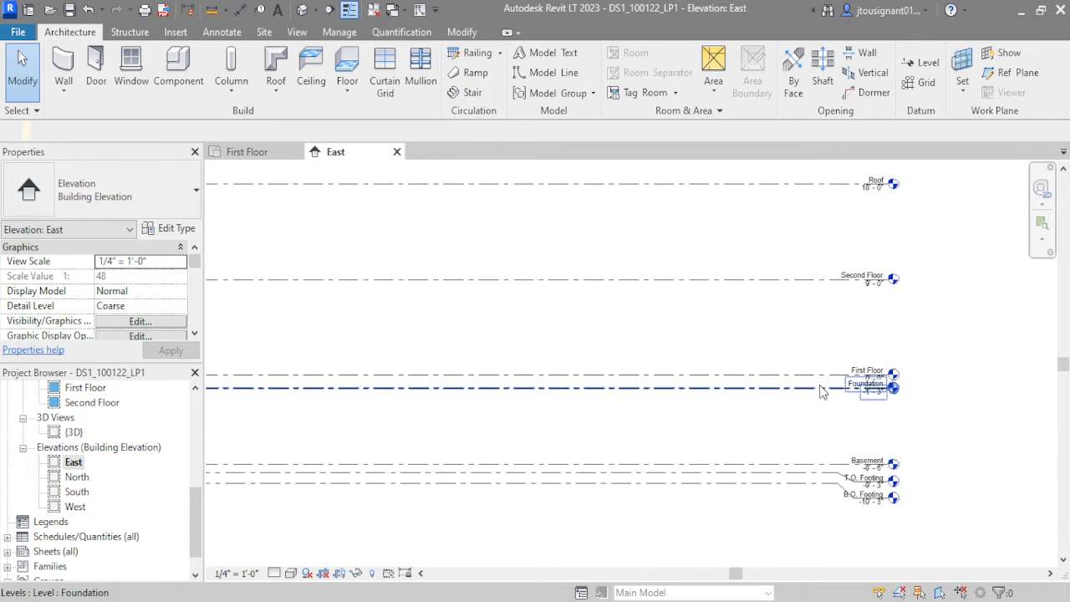
key("Escape")
middle_click_drag(977, 338, 807, 313)
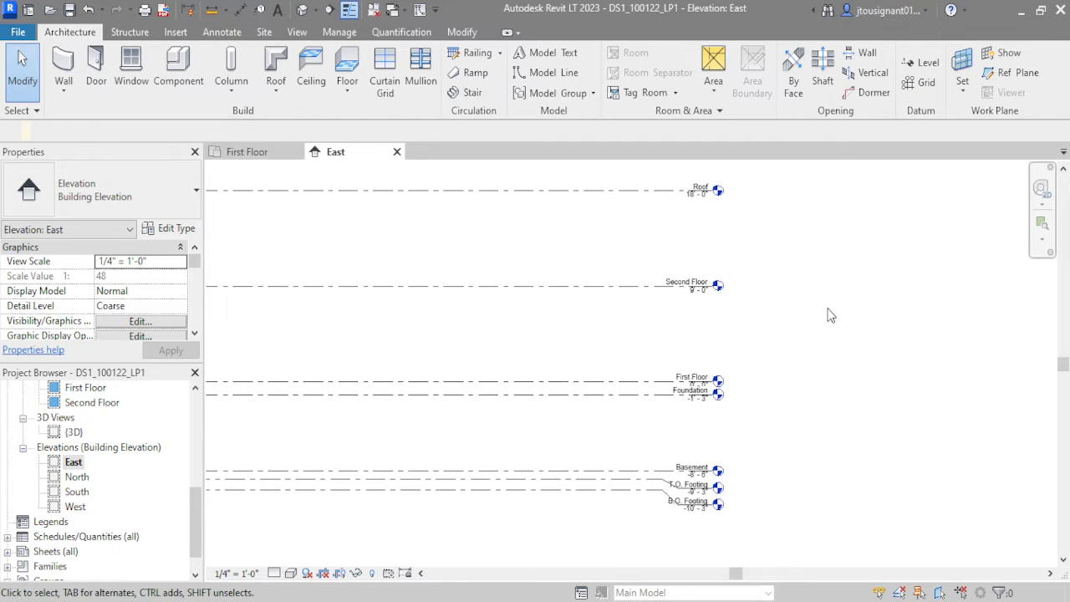
scroll(828, 307, "up", 1)
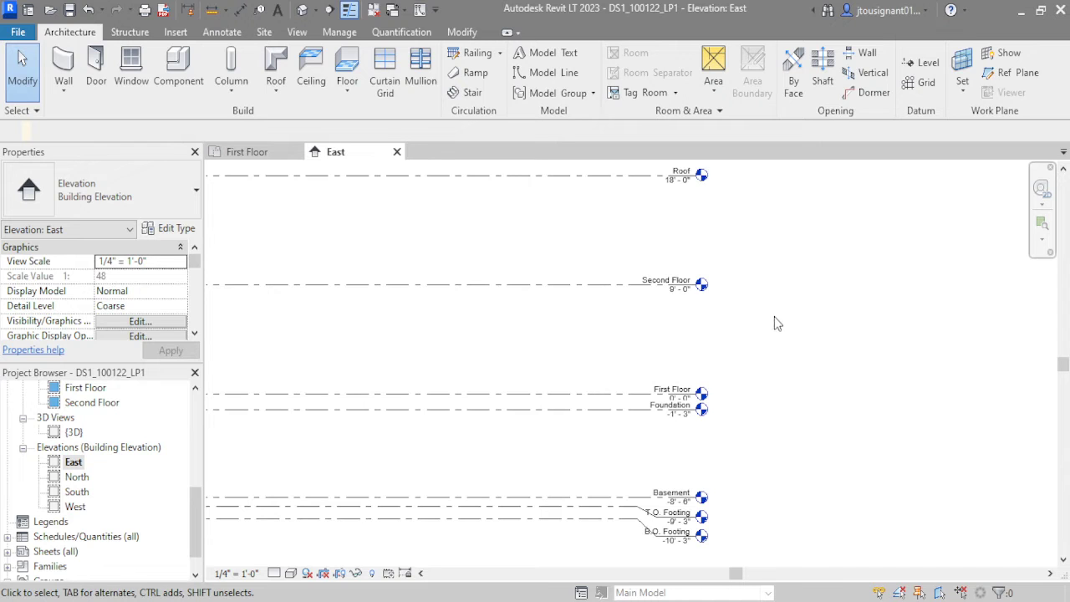
- Examine the level names and elevation values in the East elevation, paying closest attention to the Second Floor level
scroll(633, 280, "up", 3)
scroll(677, 288, "down", 3)
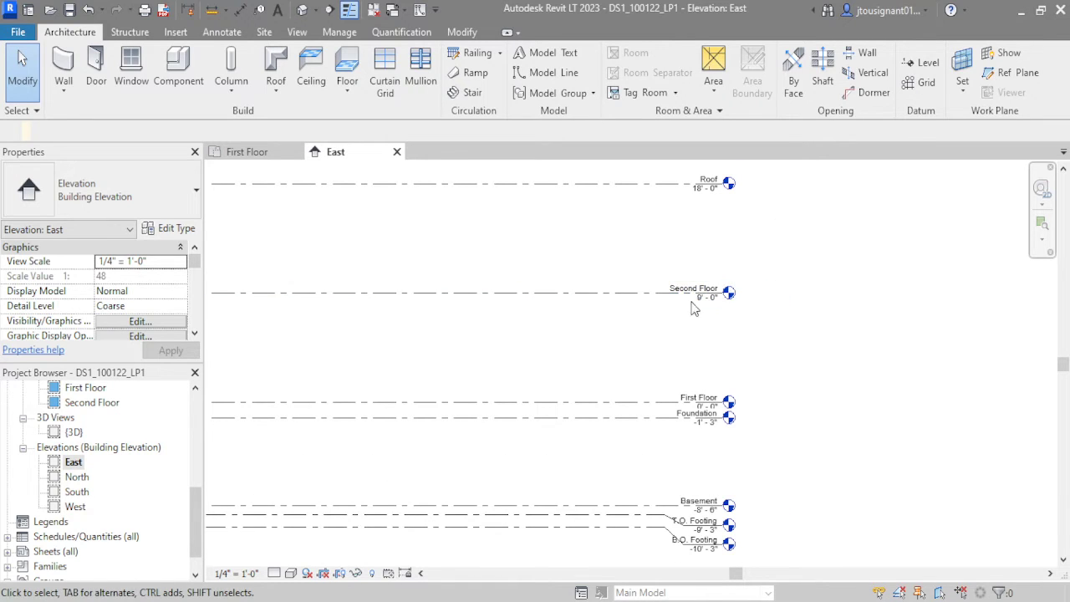
scroll(740, 280, "up", 3)
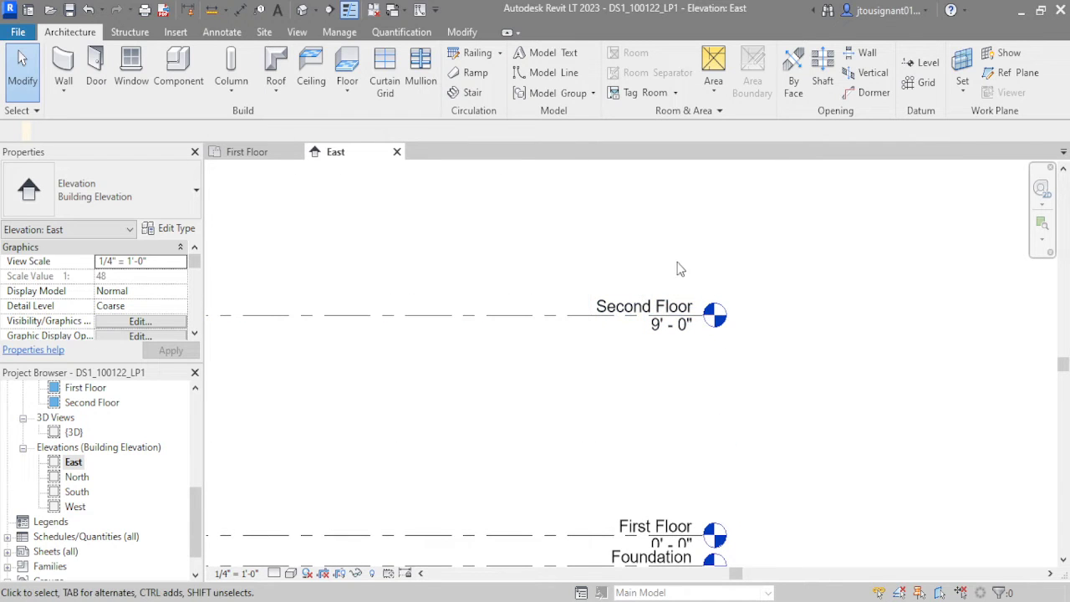
scroll(692, 286, "down", 3)
scroll(710, 376, "up", 4)
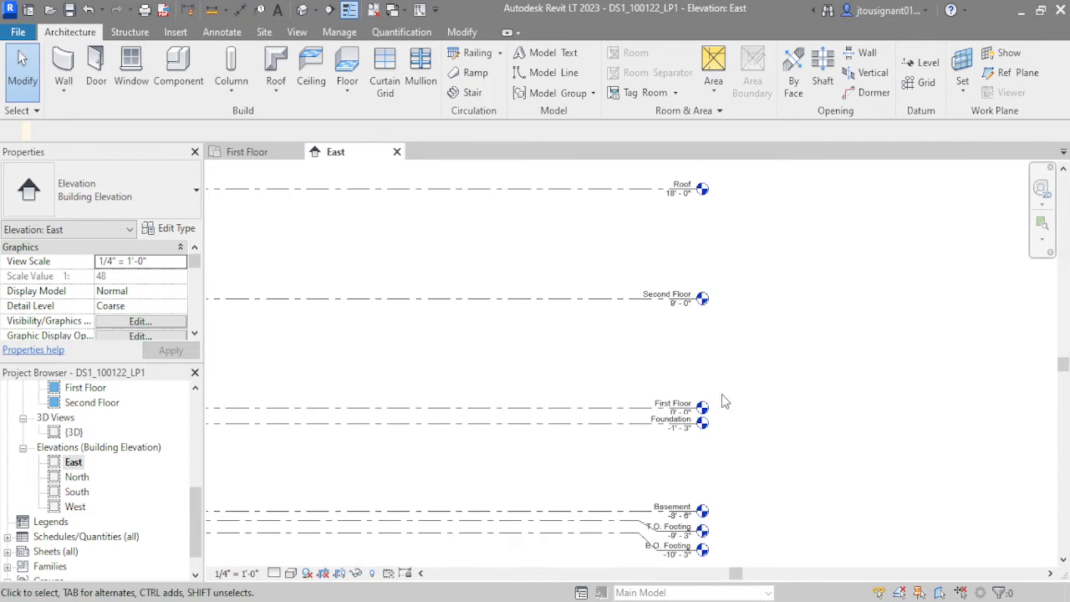
scroll(687, 378, "down", 5)
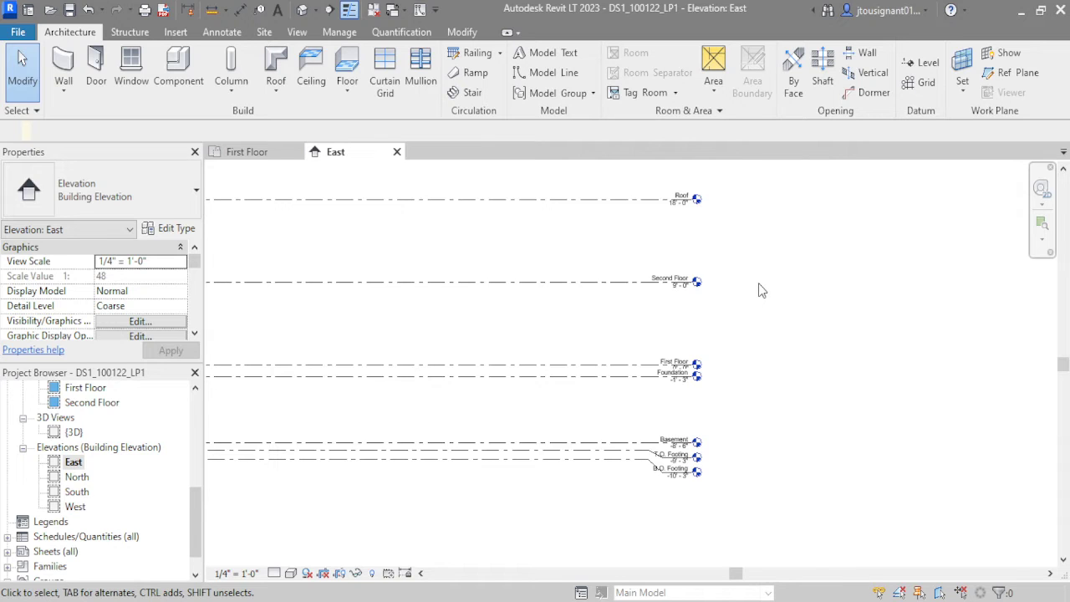
scroll(719, 307, "up", 2)
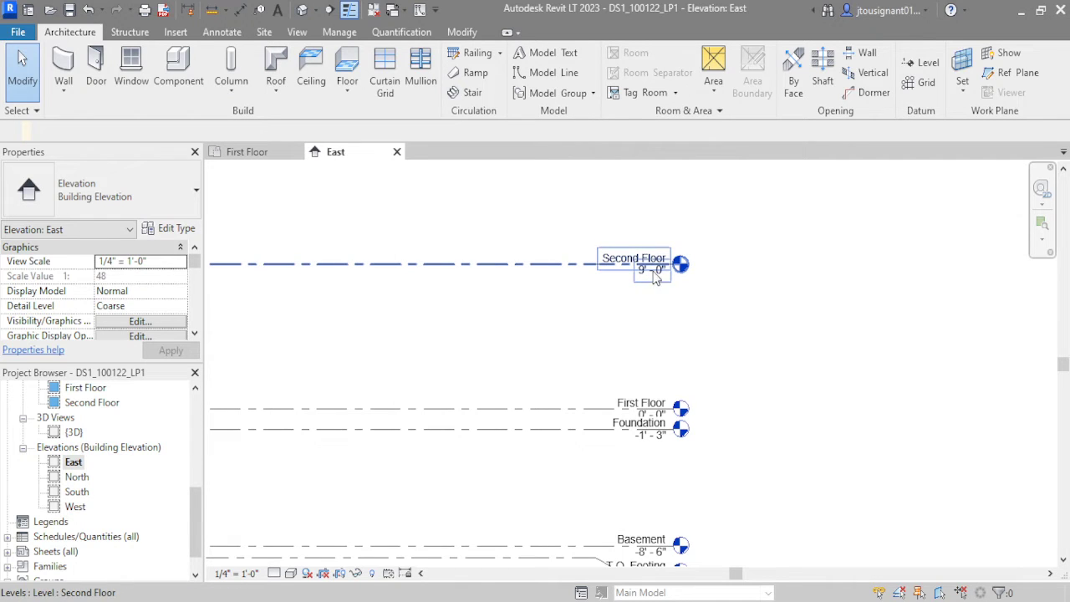
scroll(654, 279, "down", 4)
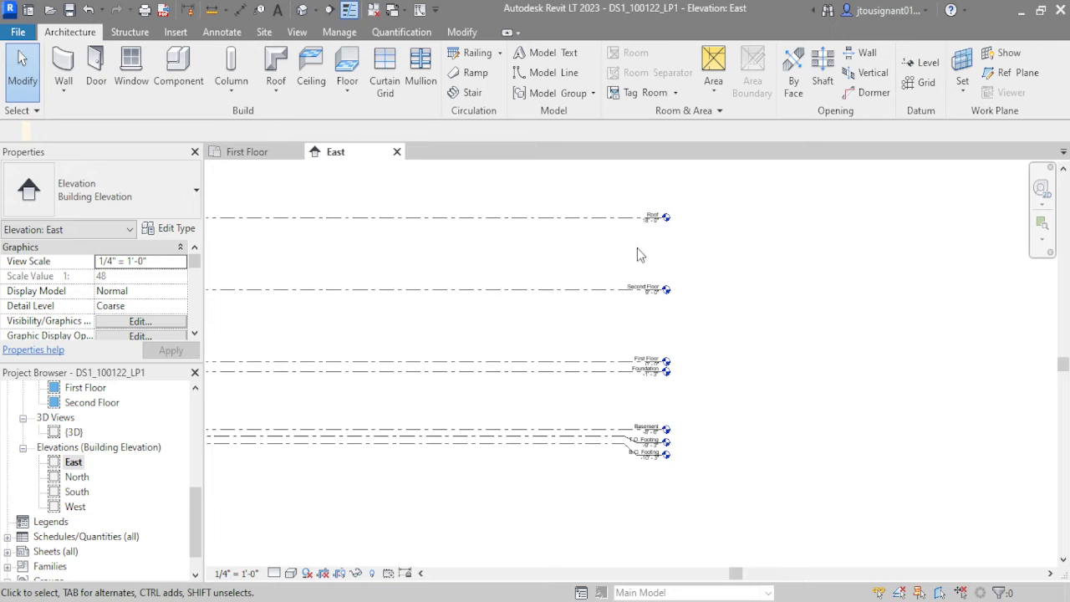
scroll(669, 315, "up", 4)
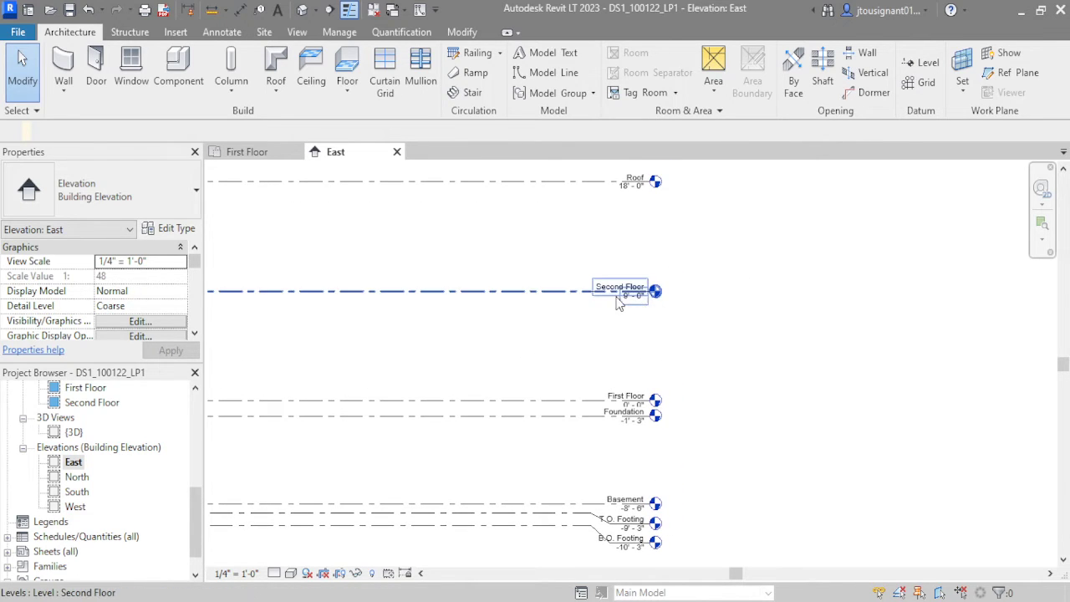
scroll(642, 305, "up", 3)
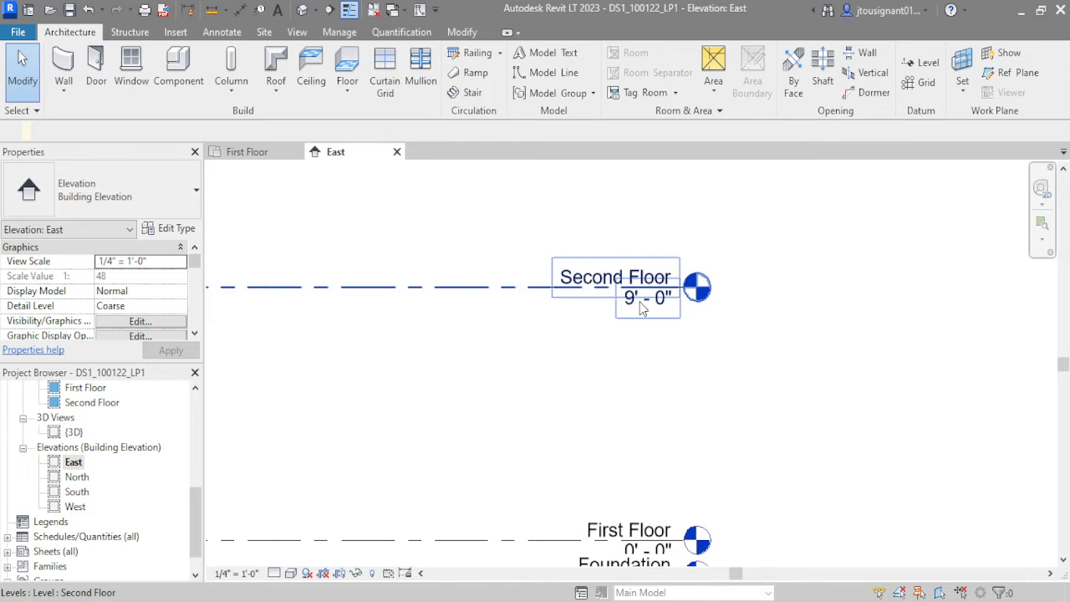
scroll(642, 307, "up", 4)
scroll(639, 298, "down", 6)
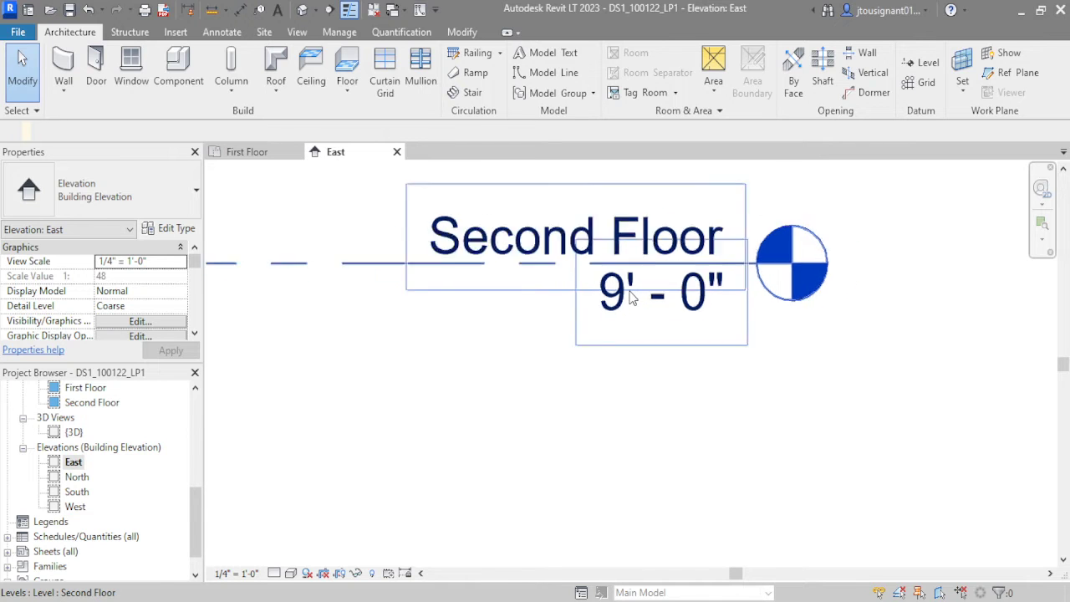
- Inspect the First Floor and Foundation levels in the East elevation, selecting the Foundation level to check it and clearing the selection
left_click_drag(664, 201, 590, 472)
key("Escape")
scroll(615, 361, "up", 3)
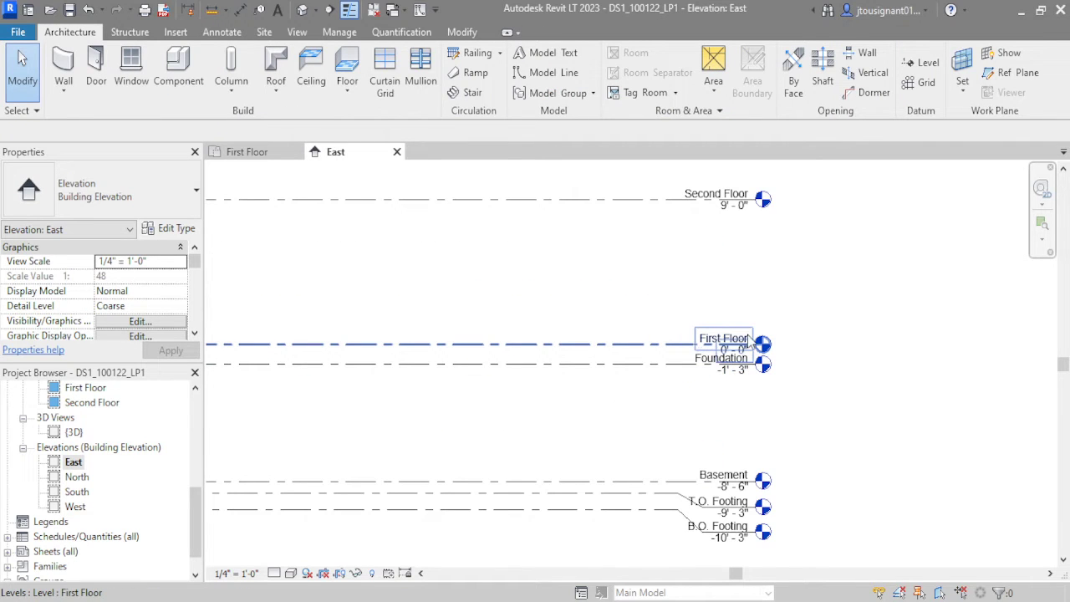
scroll(752, 343, "up", 2)
scroll(764, 326, "down", 3)
mouse_move(771, 313)
middle_mouse_down()
mouse_move(795, 335)
mouse_move(784, 329)
middle_mouse_up()
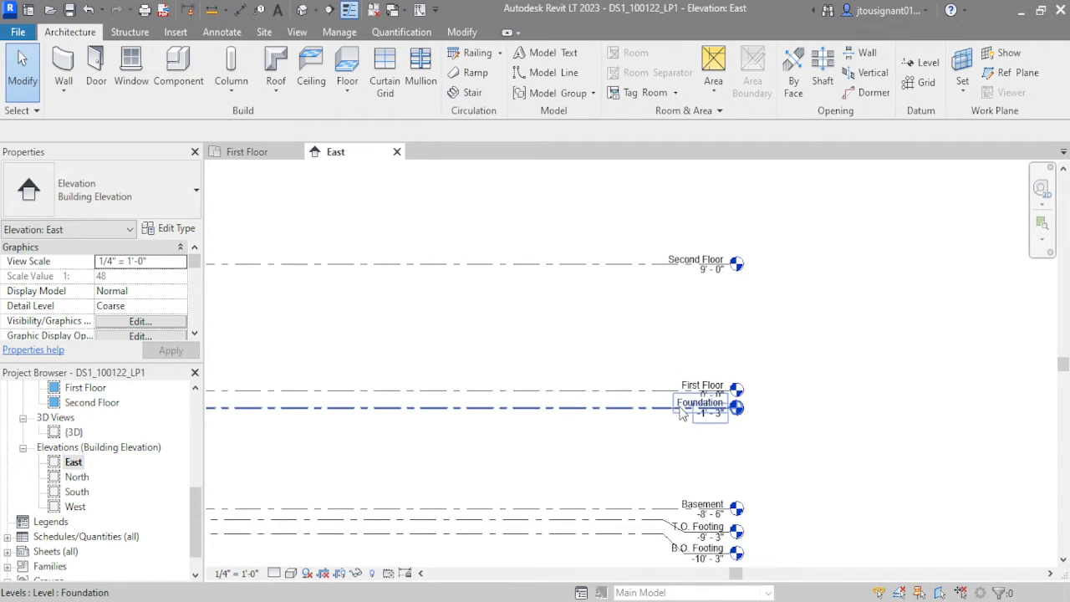
mouse_move(692, 418)
middle_mouse_down()
mouse_move(697, 377)
mouse_move(699, 399)
middle_mouse_up()
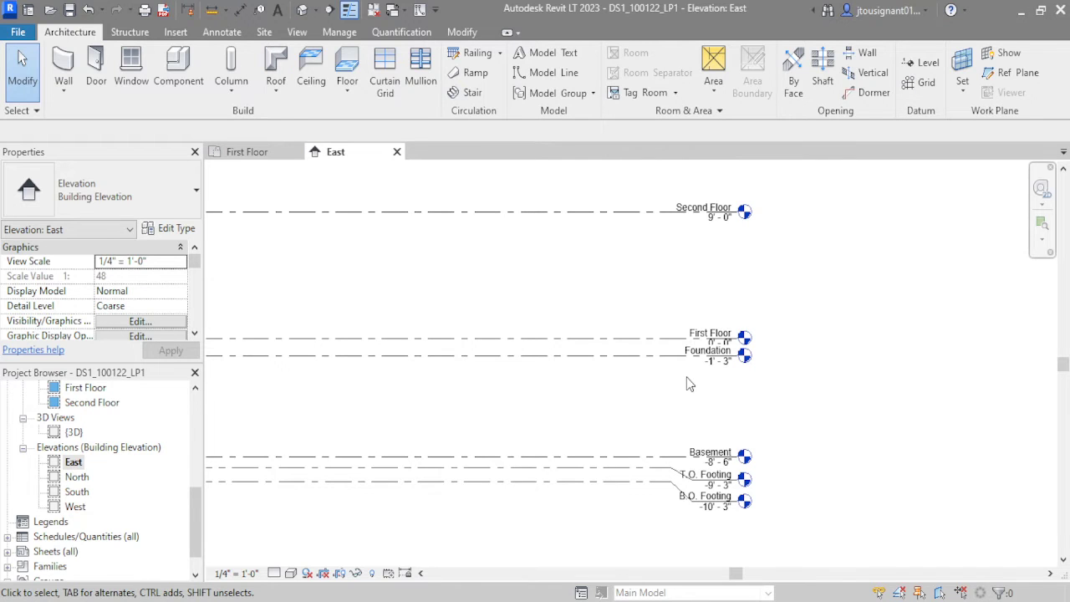
scroll(688, 367, "up", 2)
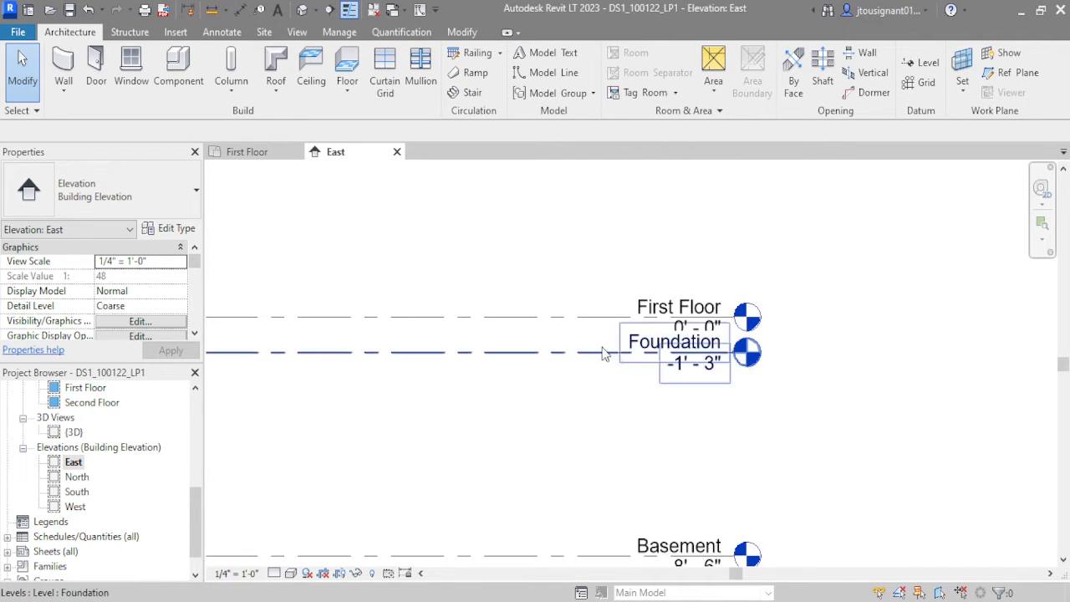
left_click(679, 363)
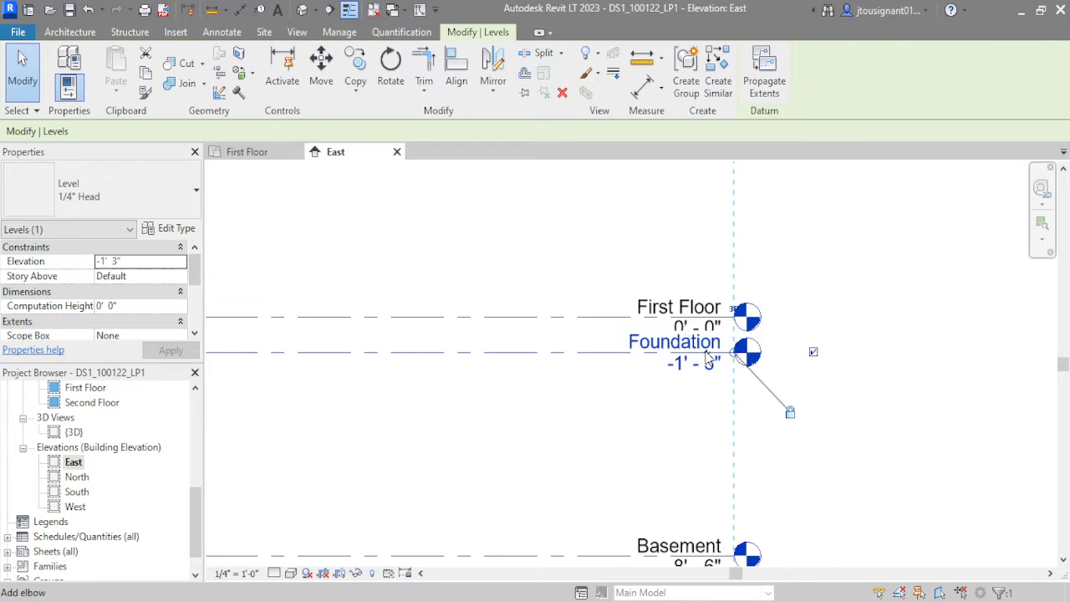
scroll(709, 360, "down", 2)
left_click(861, 334)
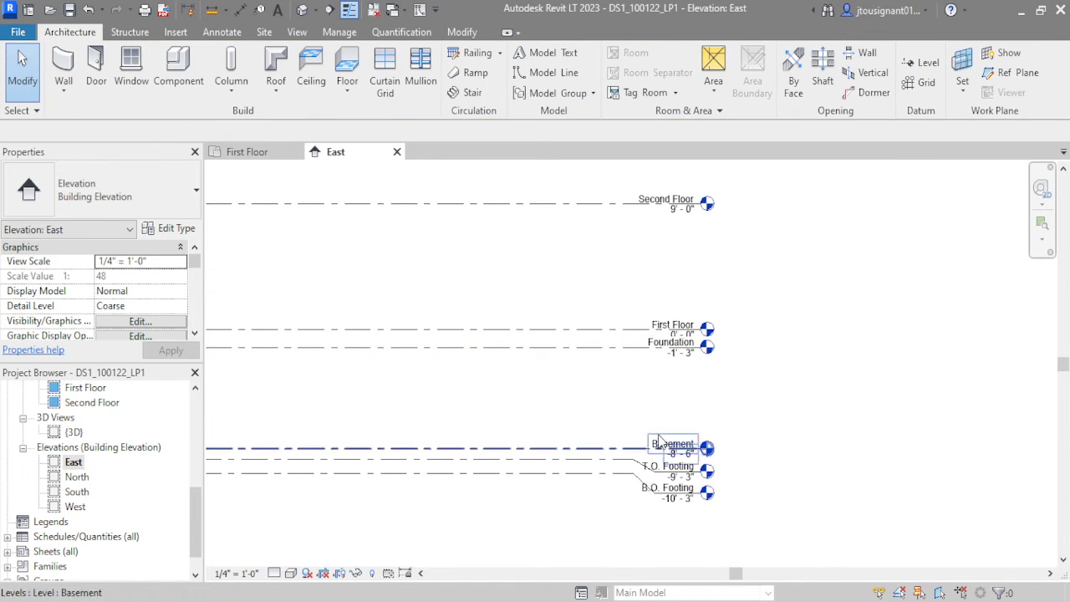
- Select the First Floor, Foundation, Roof and footing levels together in the East elevation and clear the selection
middle_click_drag(626, 437, 661, 478)
scroll(660, 493, "down", 1)
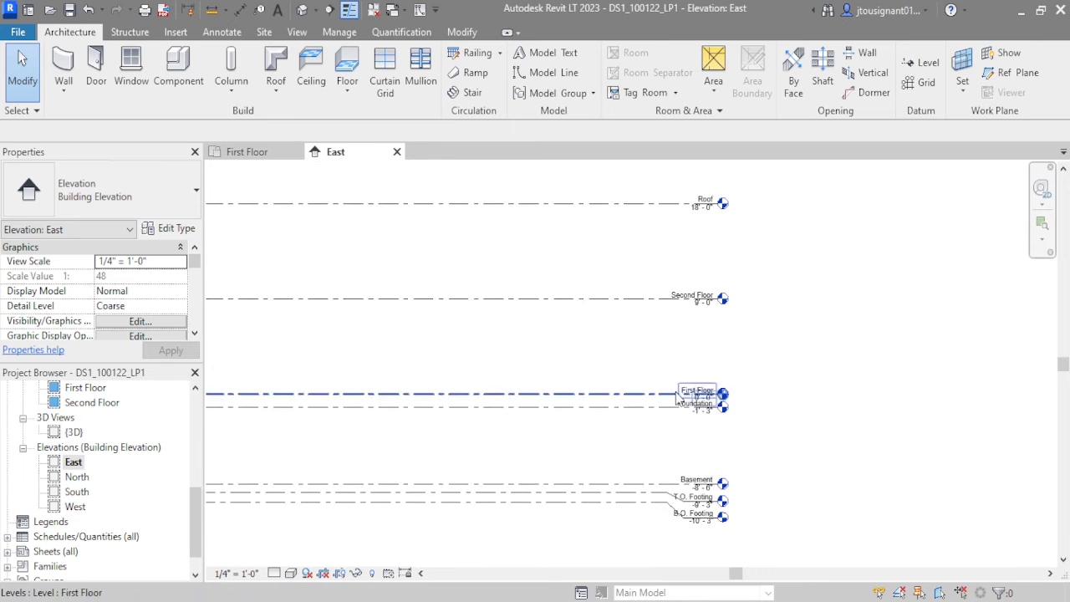
middle_click_drag(668, 356, 660, 387)
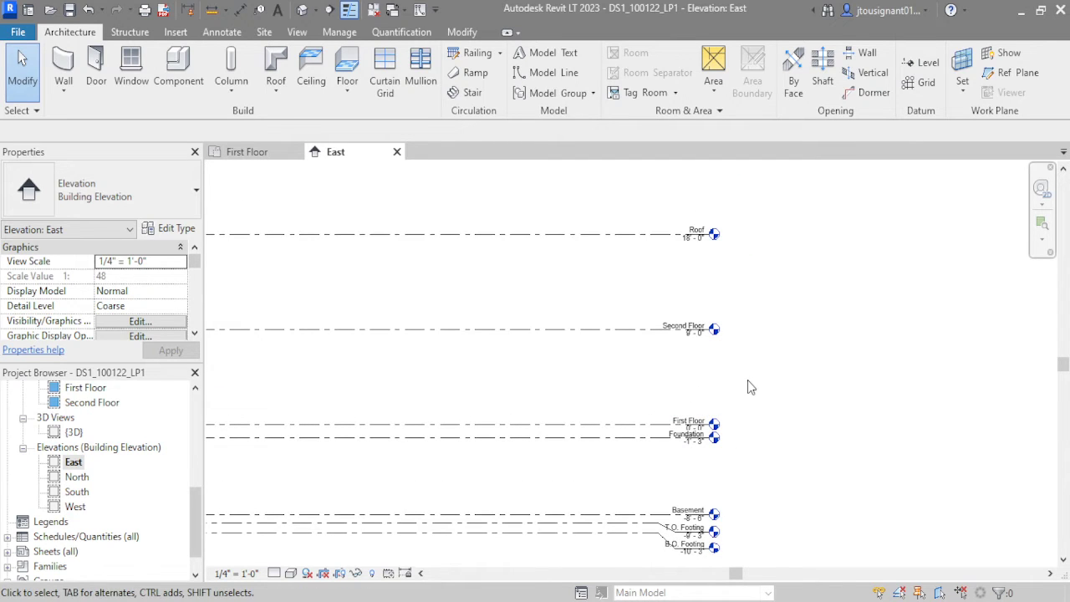
middle_click_drag(757, 412, 754, 386)
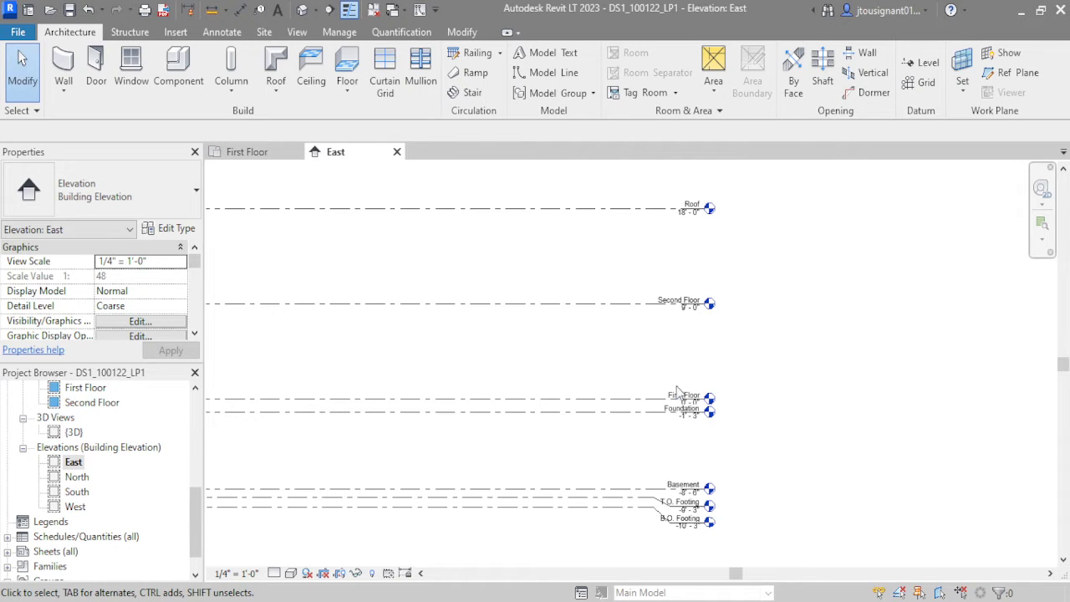
left_click(608, 412)
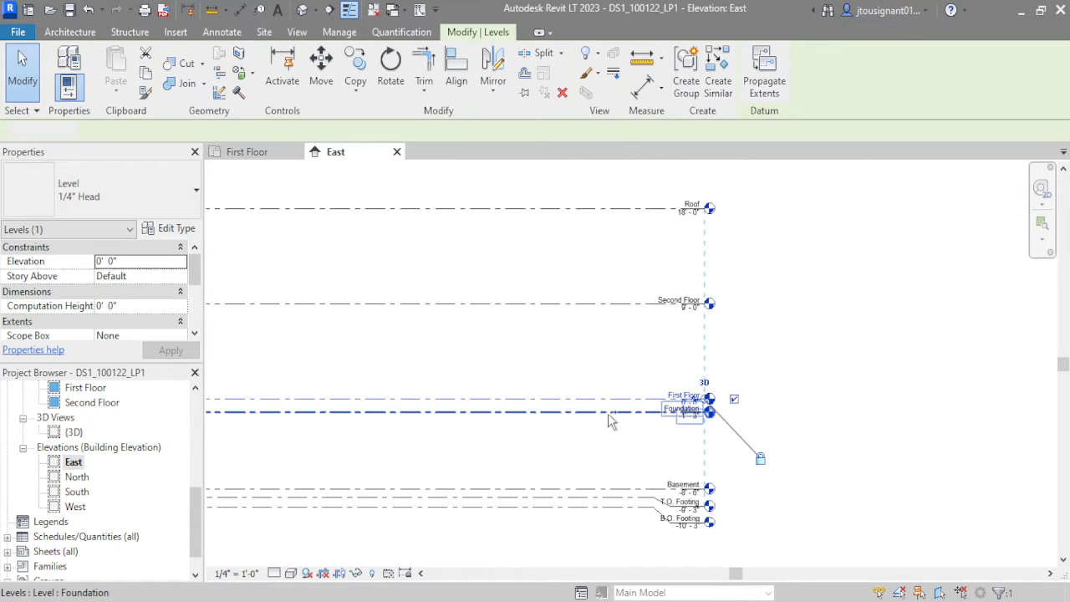
left_click(607, 413, "ctrl")
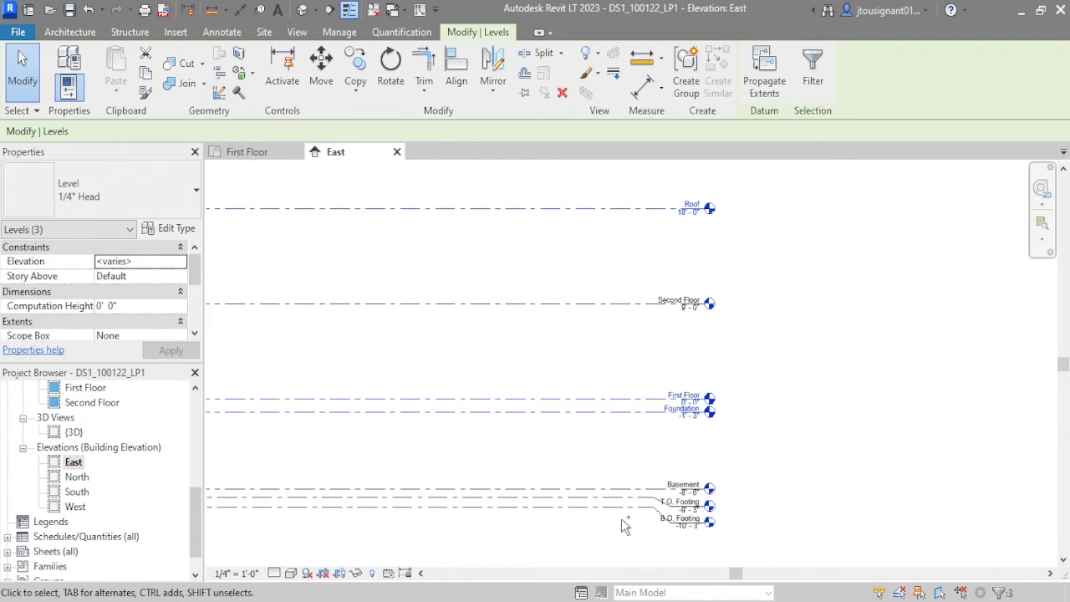
left_click_drag(622, 519, 598, 502, "ctrl")
left_click(794, 410)
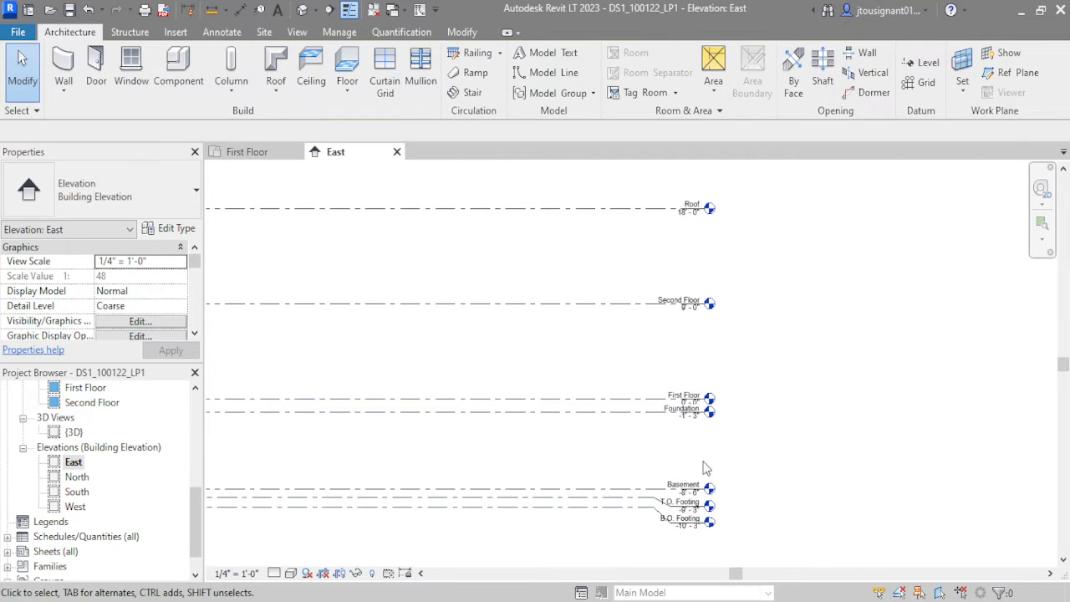
- Check the Basement and First Floor levels individually and the T.O. Footing and B.O. Footing levels as a pair, leaving nothing selected
left_click(657, 486)
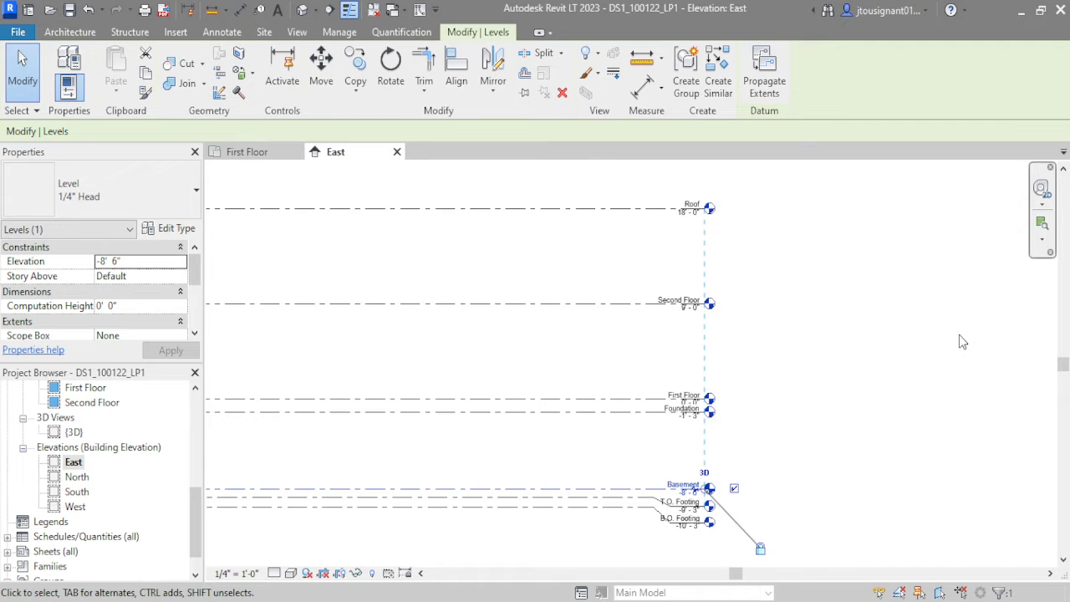
left_click(639, 398)
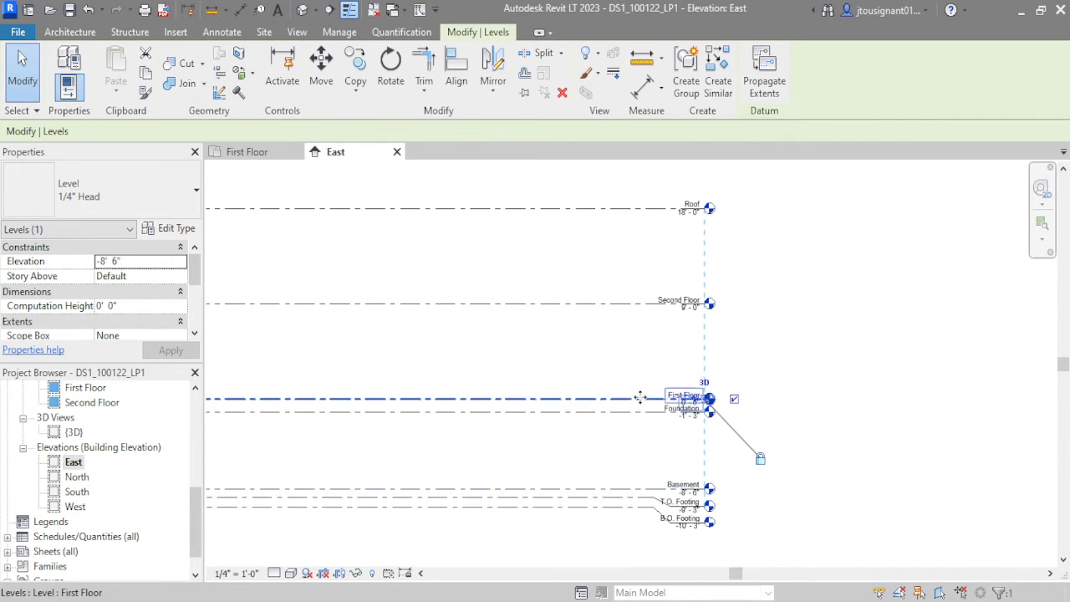
left_click(800, 367)
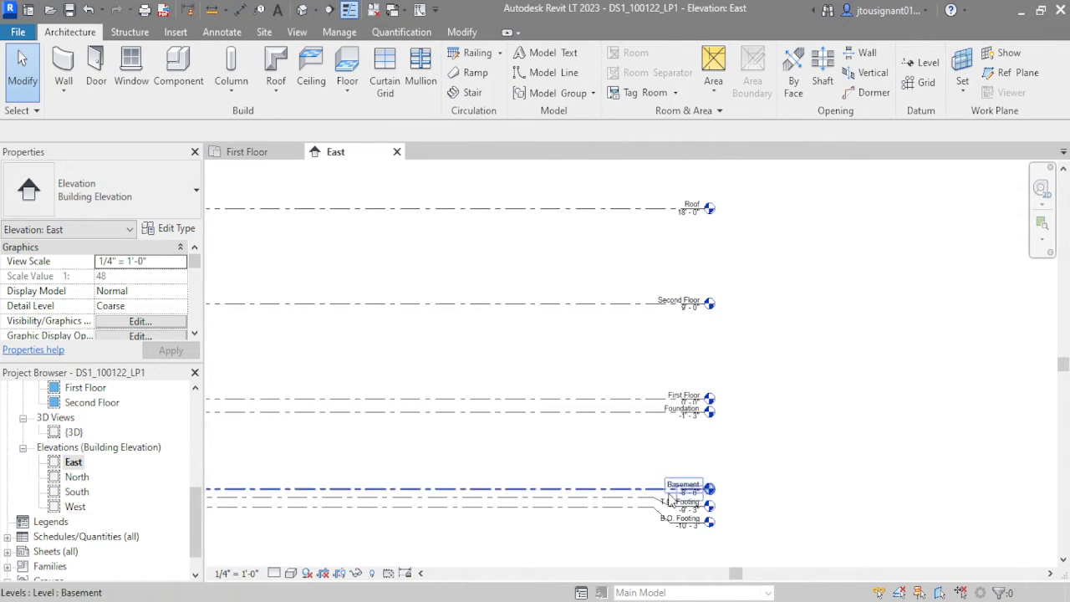
left_click_drag(622, 525, 593, 492)
left_click_drag(711, 432, 715, 432)
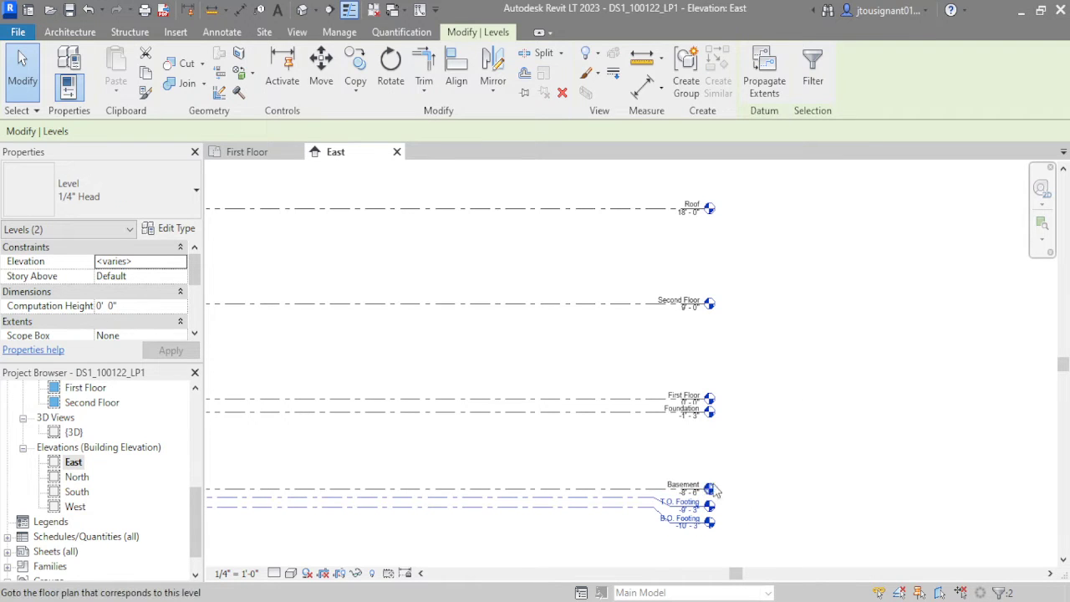
left_click(799, 338)
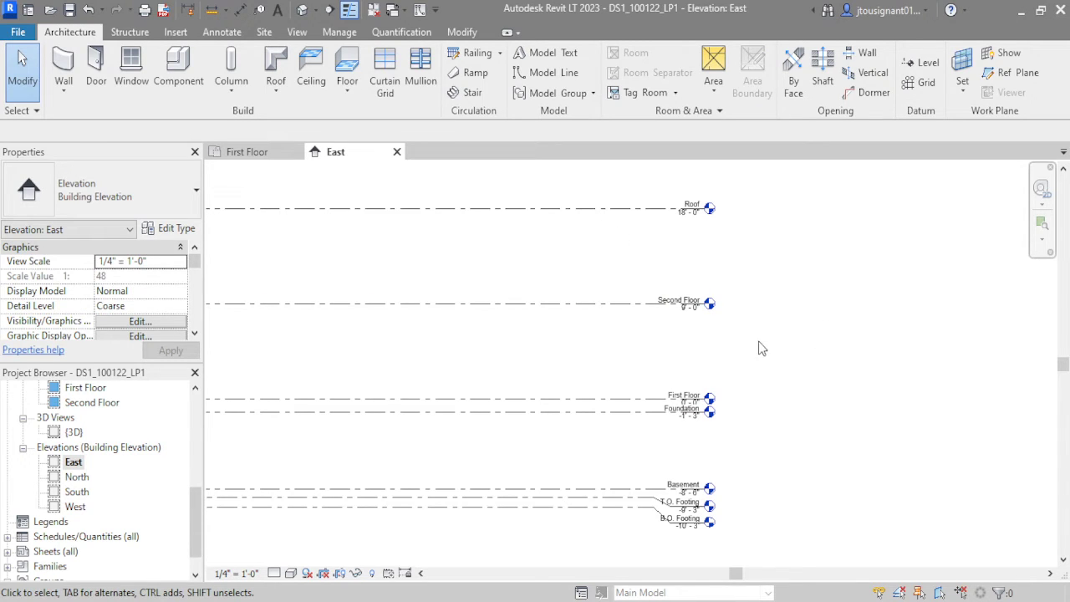
- Select the Second Floor level and the Basement level in turn for comparison and clear the selection
left_click(628, 306)
key("Escape")
left_click(560, 490)
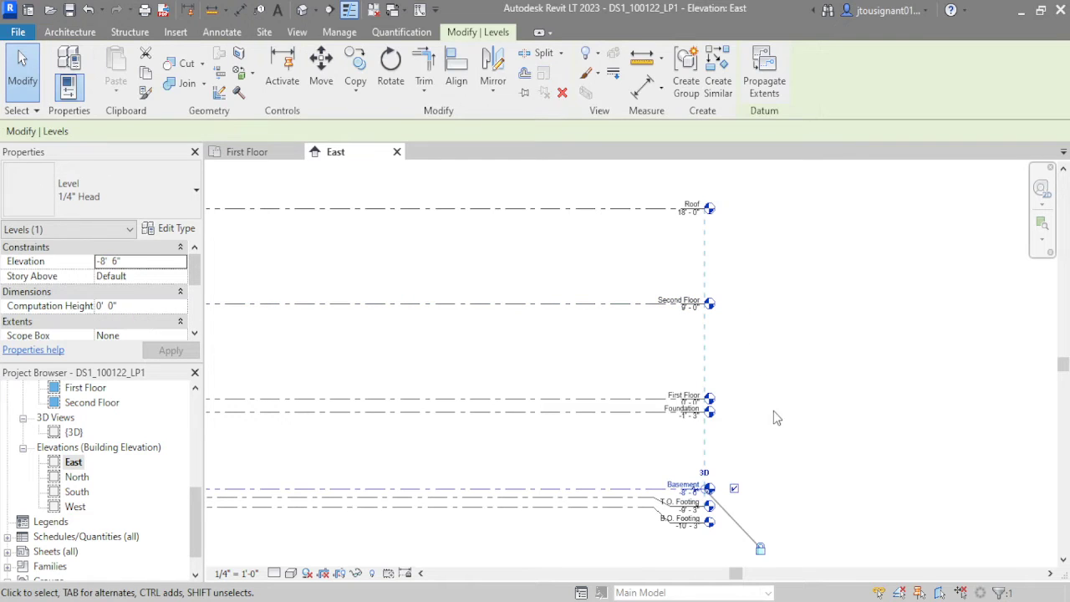
left_click(859, 358)
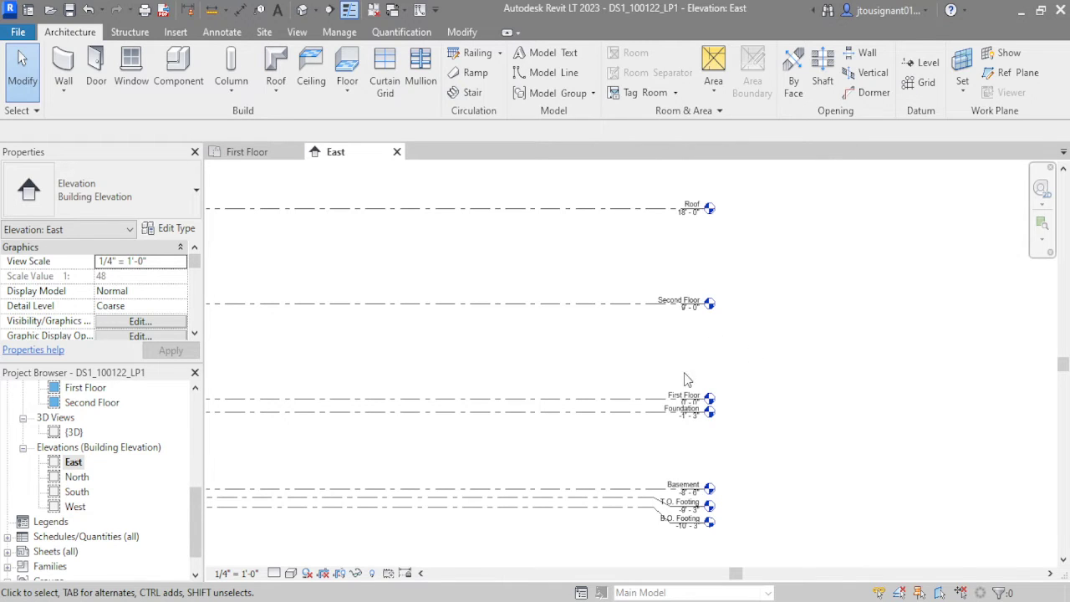
- Select the Second Floor level in the East elevation and review its elevation and level controls
scroll(689, 376, "down", 1)
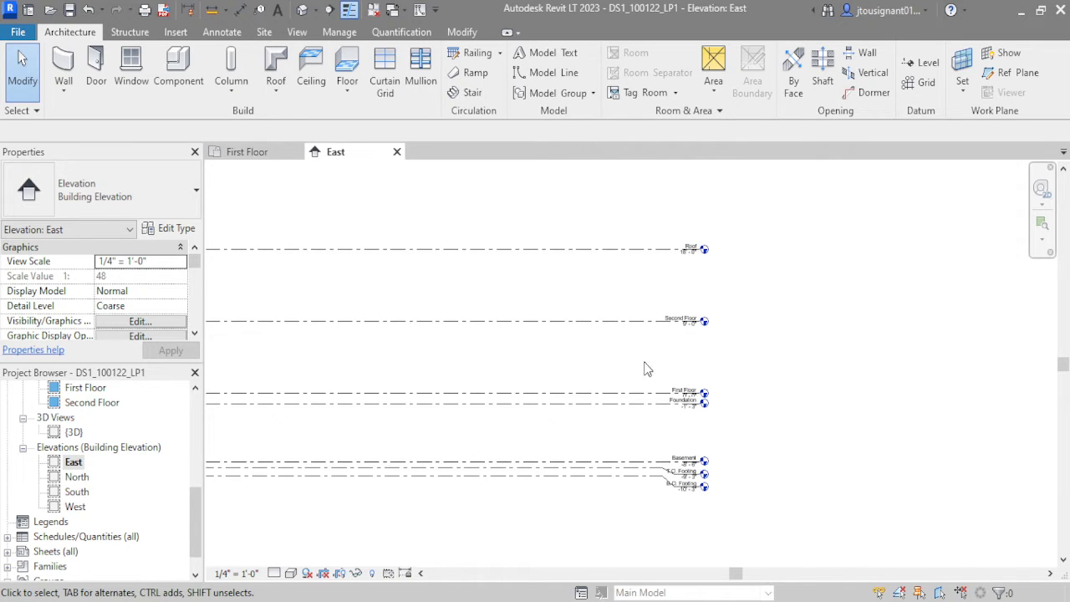
scroll(711, 355, "up", 1)
scroll(568, 341, "down", 1)
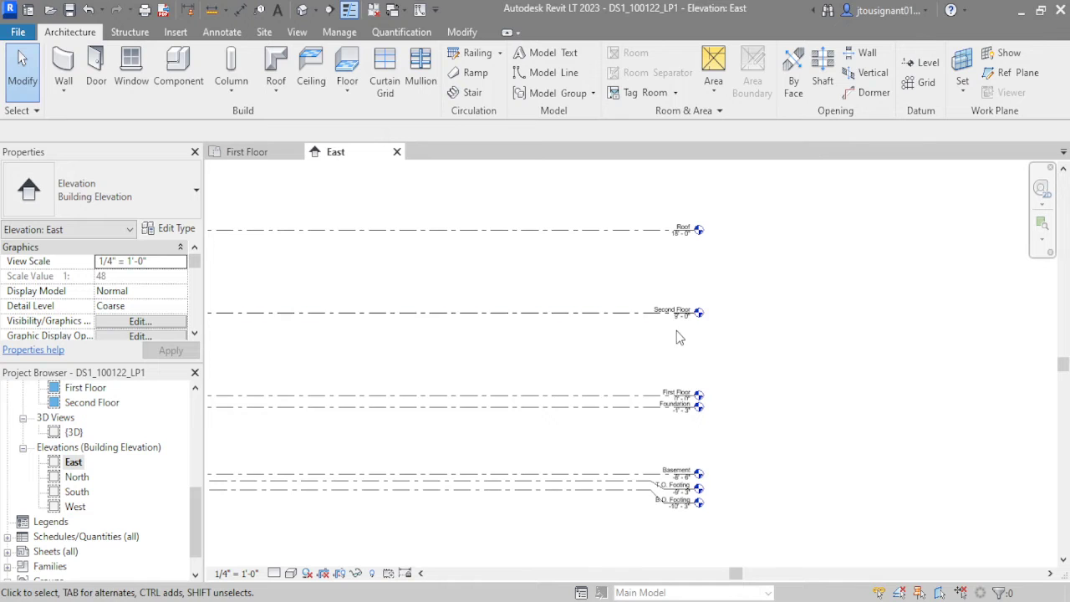
scroll(675, 334, "up", 1)
left_click(676, 301)
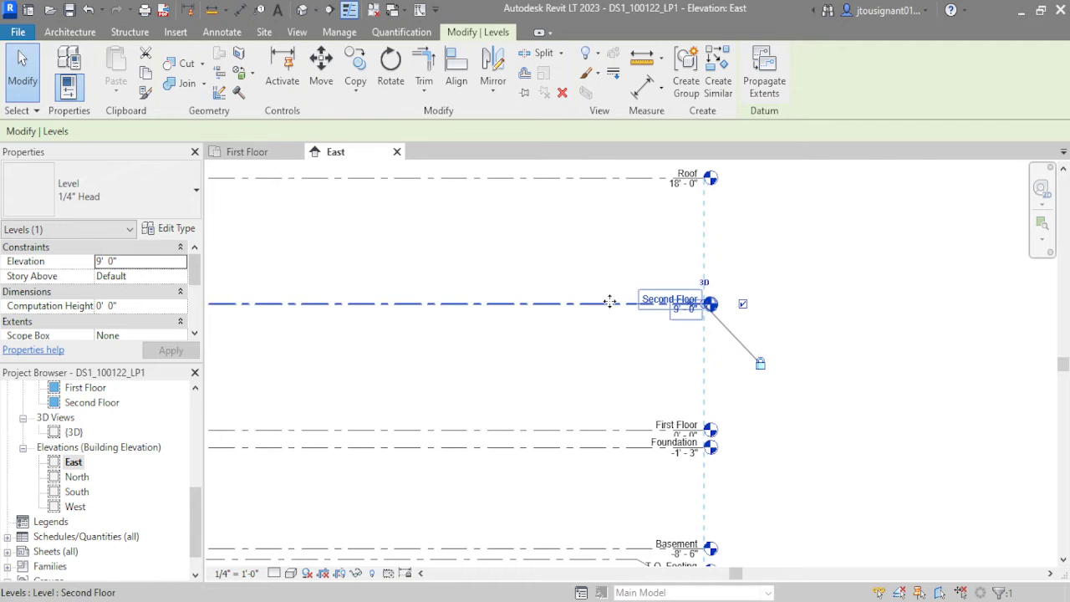
left_click_drag(611, 309, 611, 302)
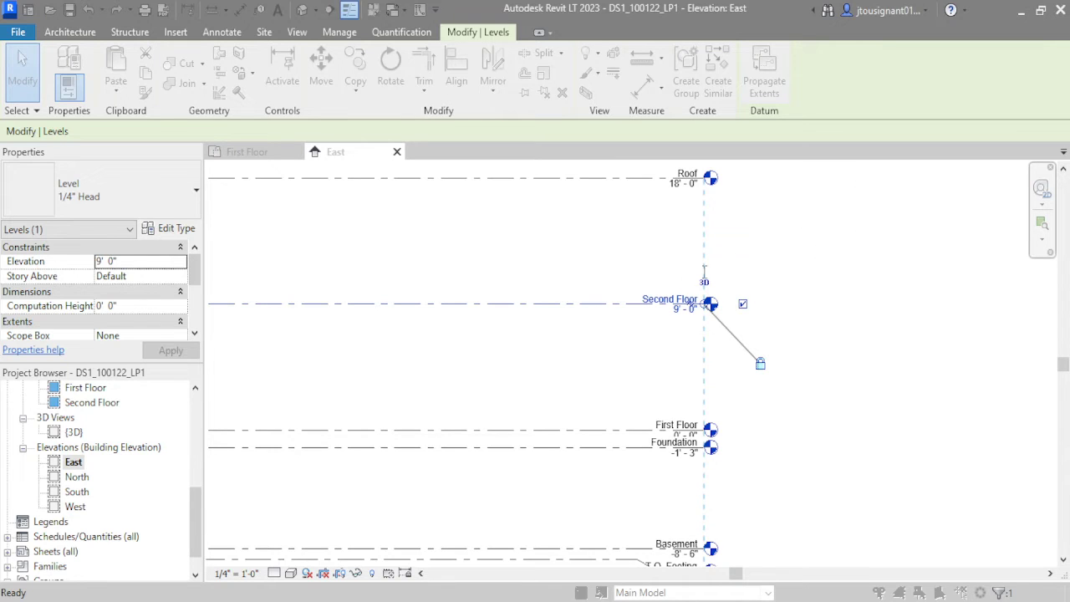
left_click(669, 299)
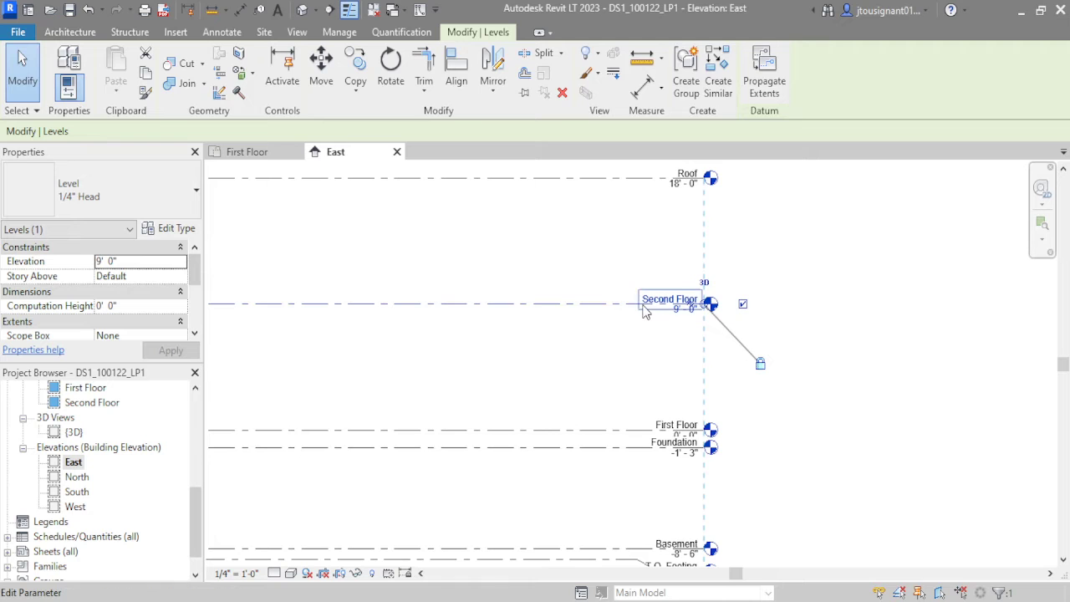
- Clear the current selection and reselect the Second Floor level by its line
left_click(373, 573)
key("Escape")
left_click(373, 573)
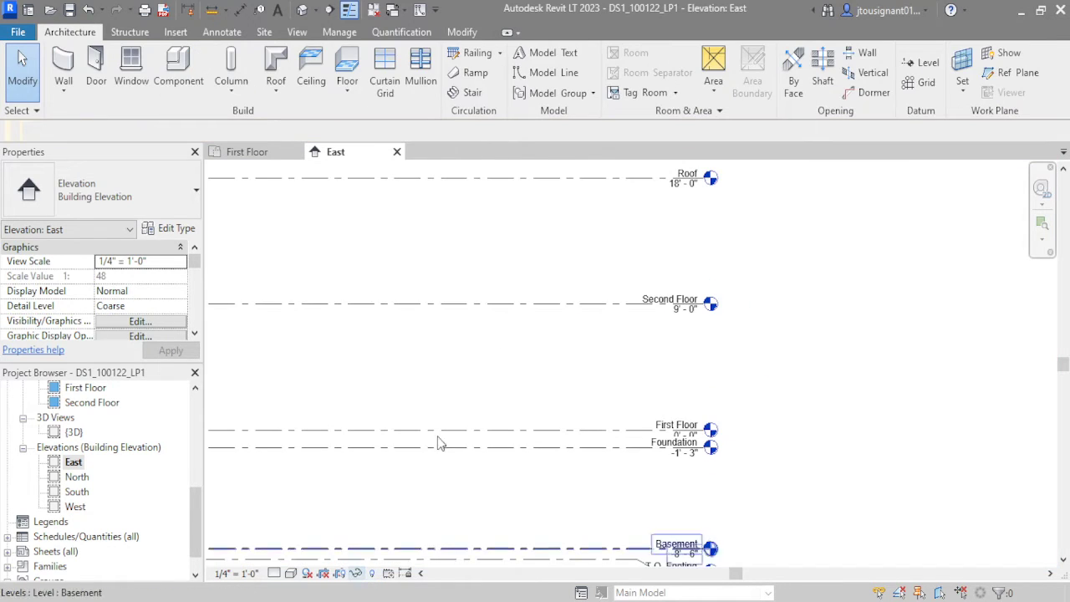
left_click(437, 308)
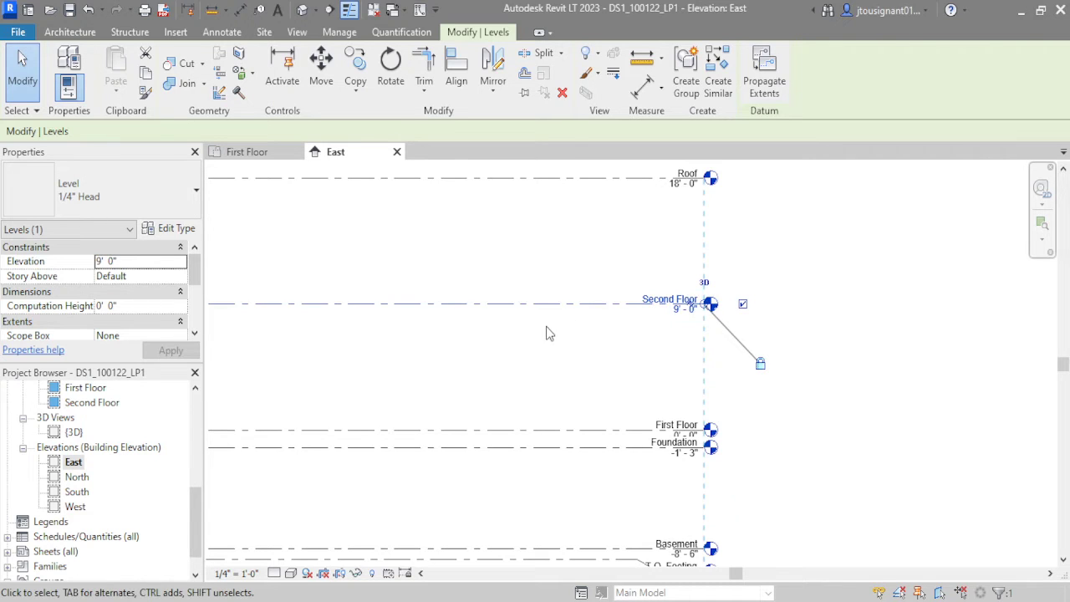
- Collapse the Elevations group in the Project Browser and review the floor and ceiling plan views, highlighting the Second Floor ceiling plan
double_click(553, 300)
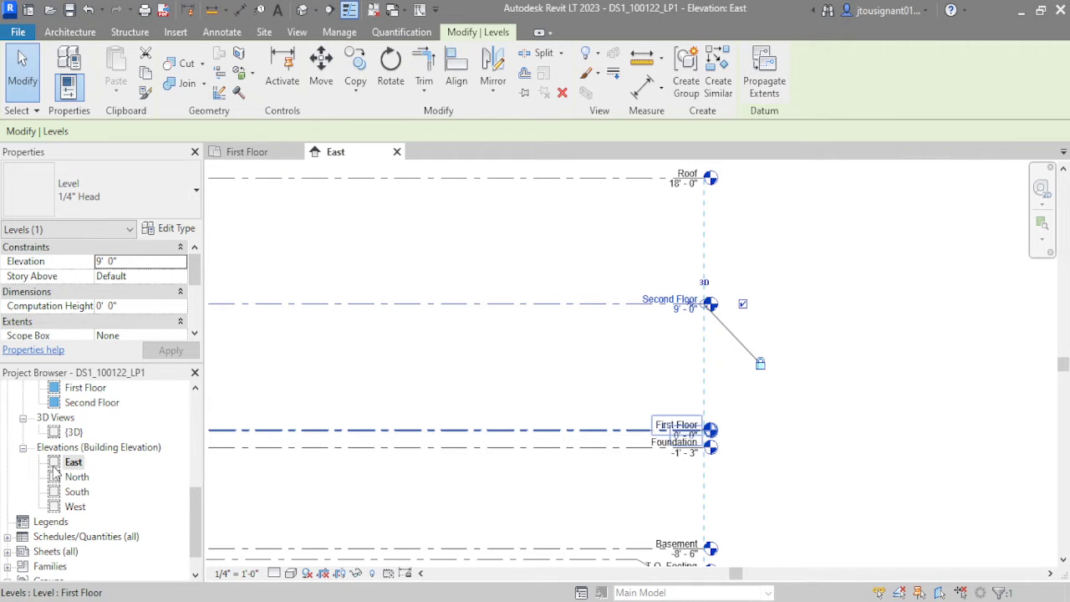
left_click(24, 449)
scroll(50, 476, "up", 5)
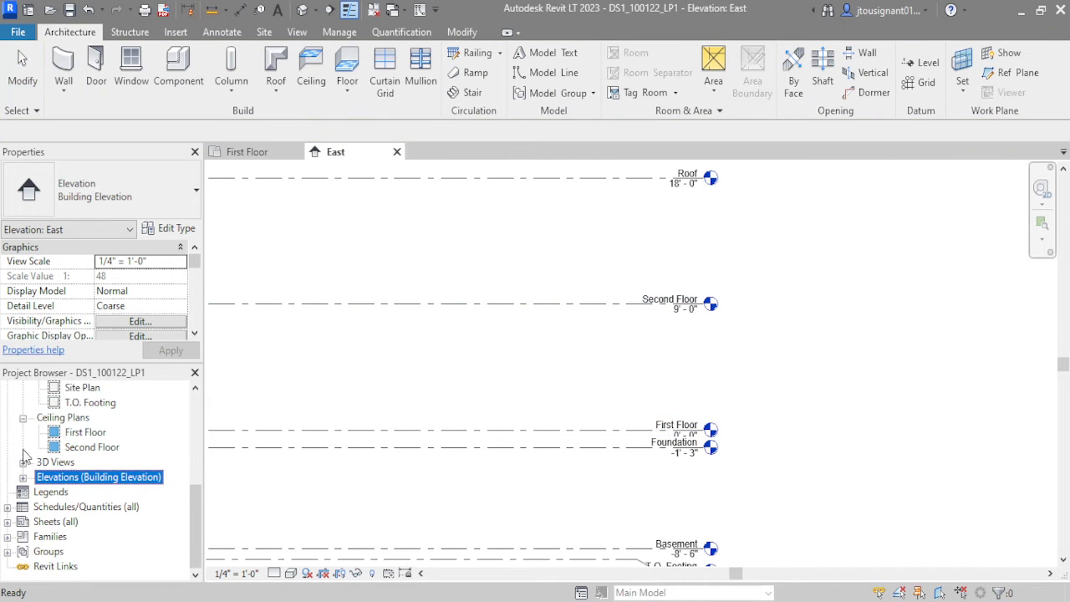
scroll(59, 493, "up", 2)
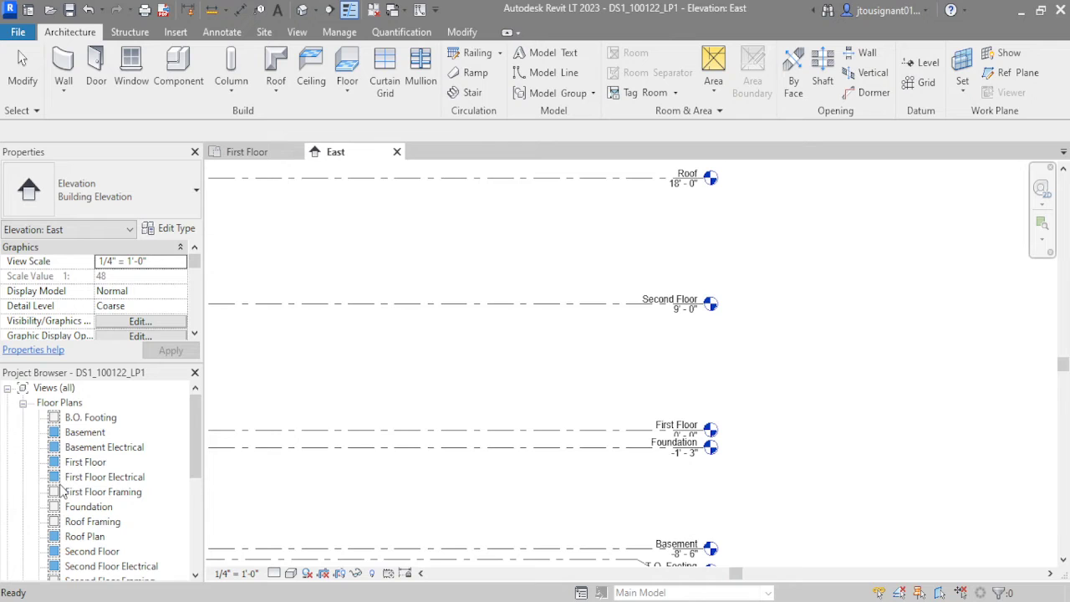
scroll(60, 492, "down", 3)
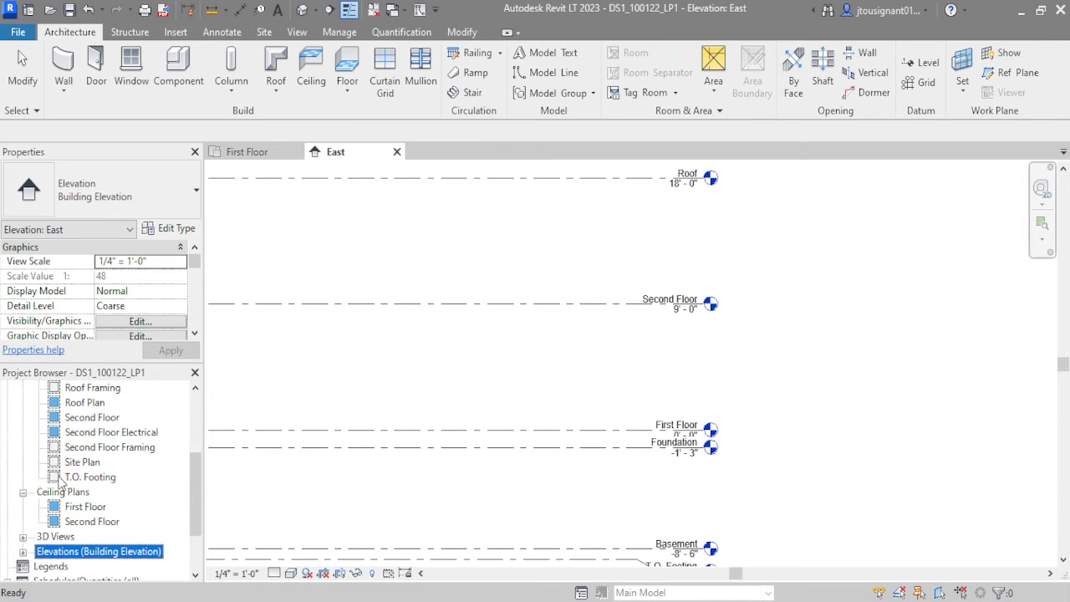
left_click(92, 522)
- Try deleting the Second Floor level, check the plan views in the Project Browser, and undo the deletion
left_click(468, 303)
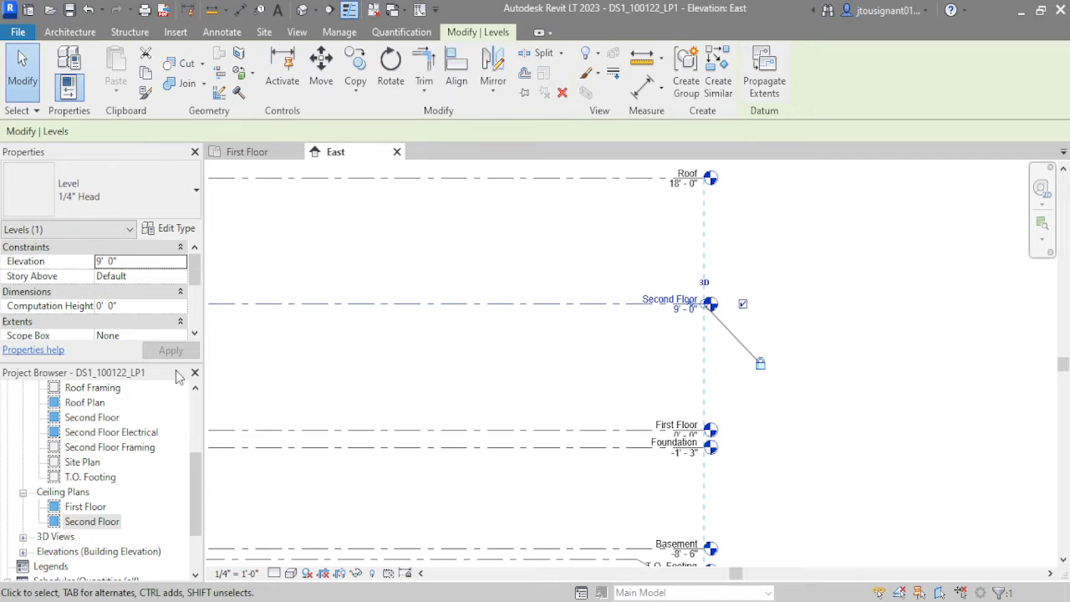
left_click(568, 366)
left_click(520, 303)
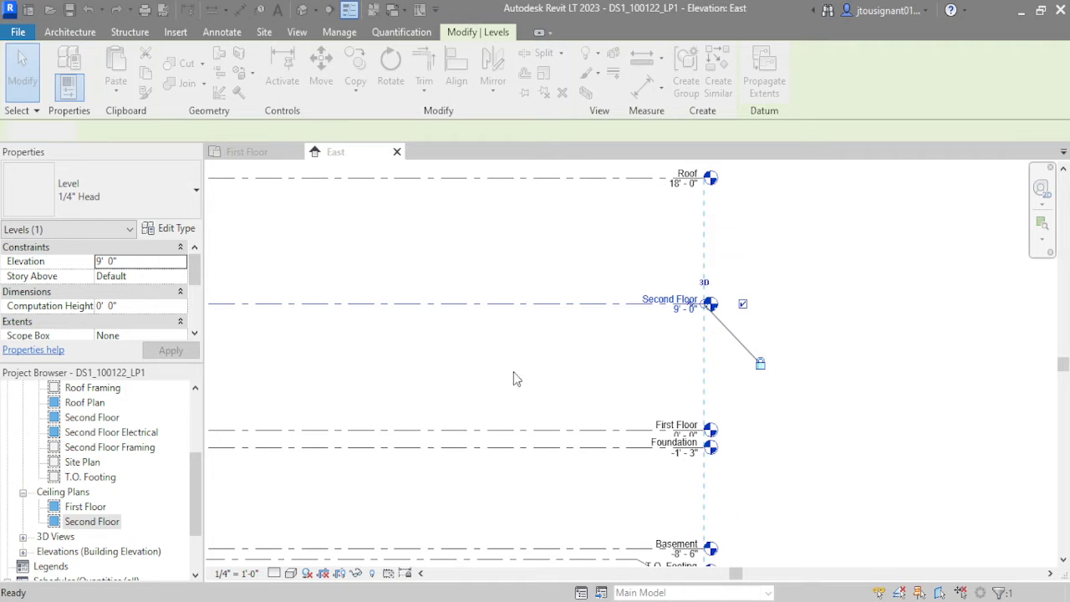
scroll(107, 451, "up", 1)
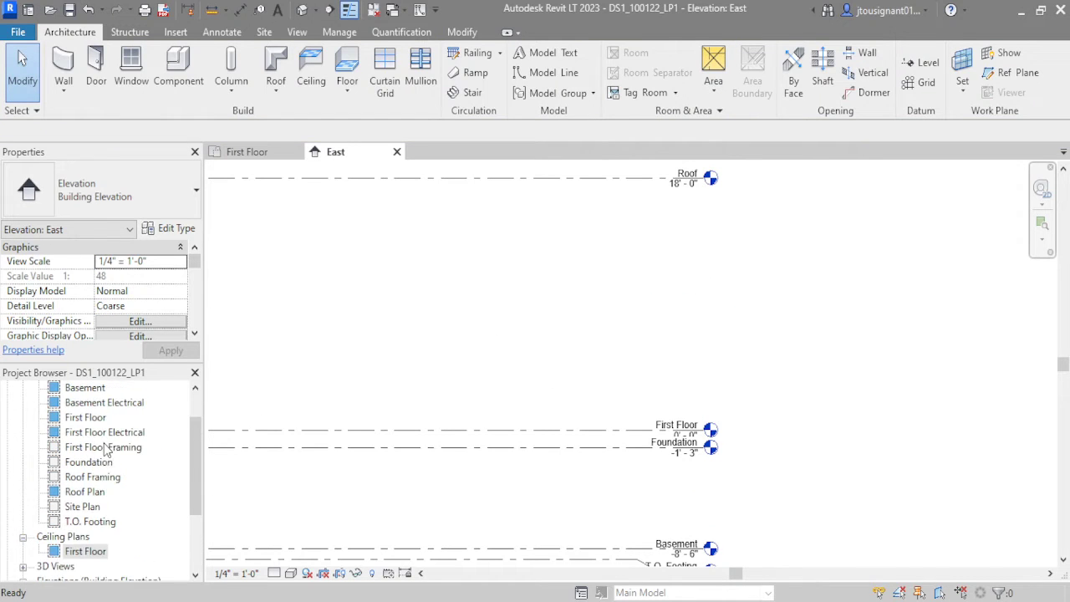
scroll(117, 462, "down", 1)
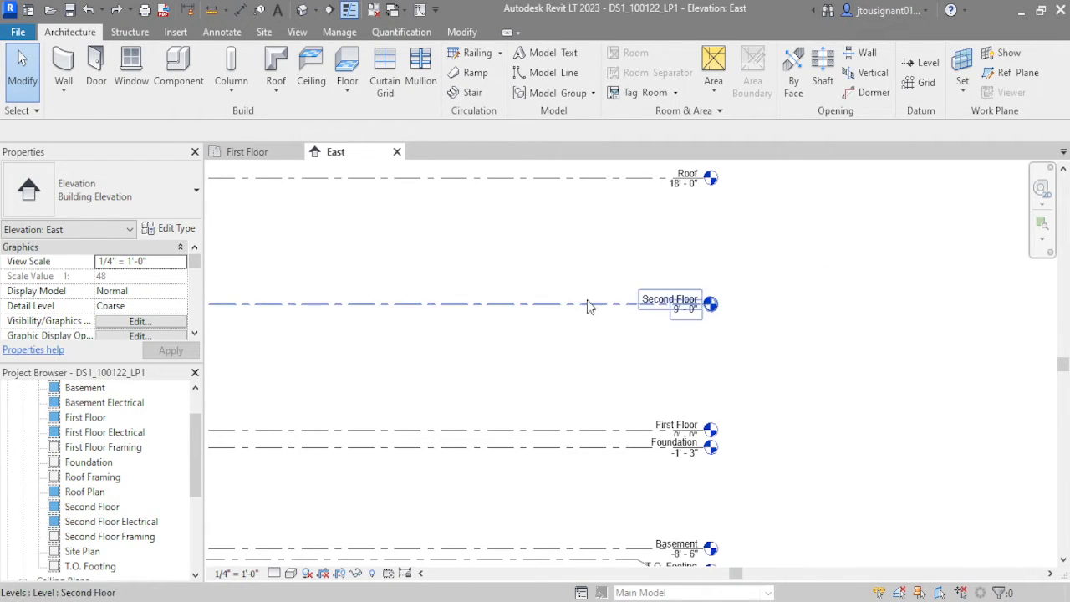
- Start an aligned dimension string in the East elevation through the Roof, Second Floor, First Floor and Foundation levels
scroll(715, 367, "down", 1)
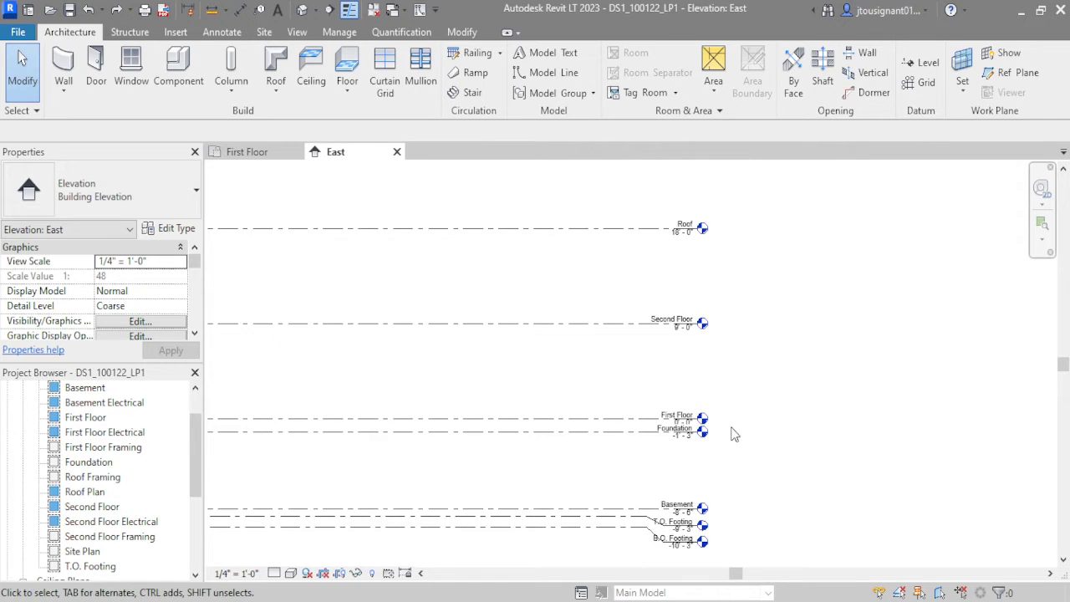
middle_click_drag(784, 453, 759, 374)
middle_click_drag(687, 327, 690, 377)
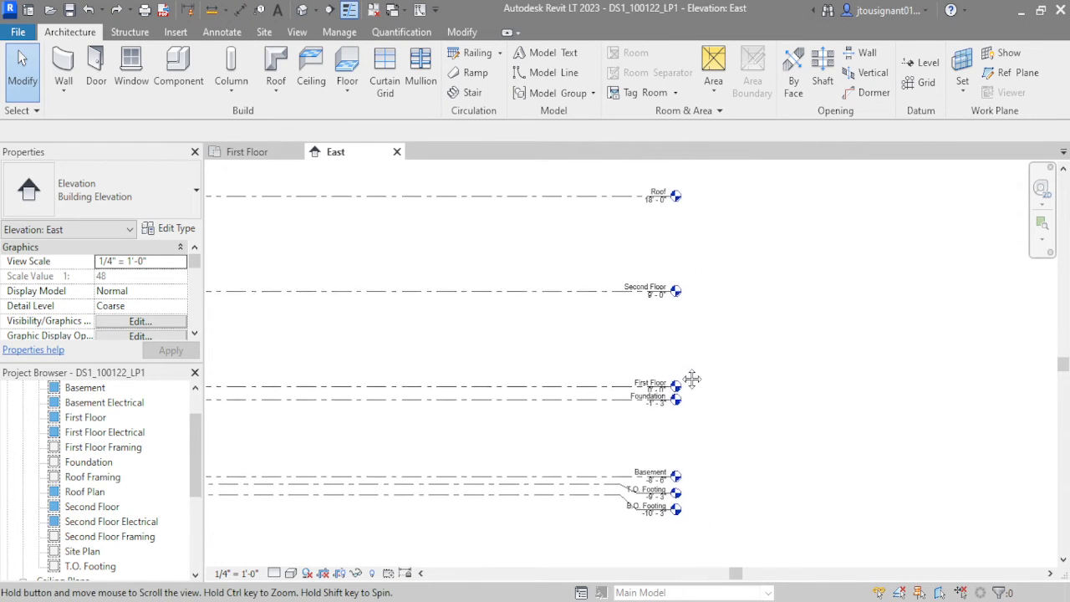
scroll(684, 410, "up", 2)
scroll(635, 389, "down", 2)
middle_click_drag(446, 352, 544, 340)
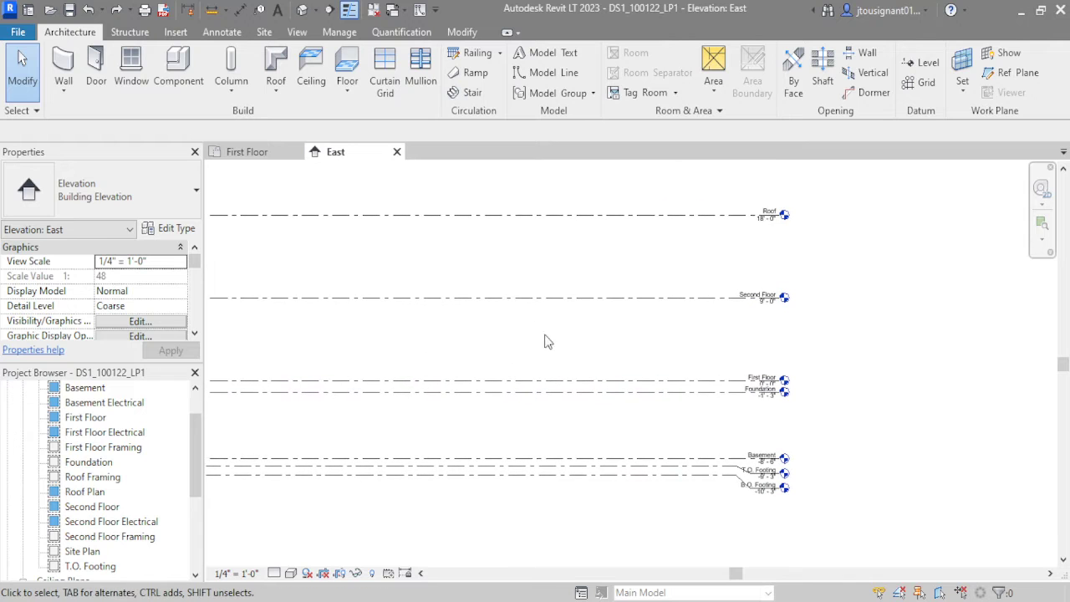
left_click(240, 10)
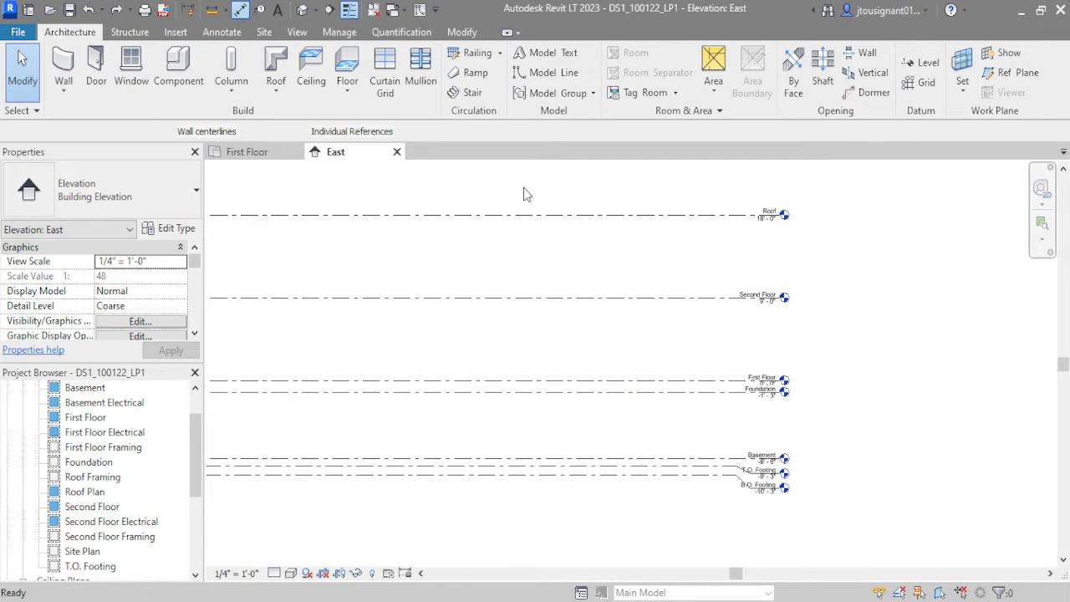
left_click(691, 215)
left_click(690, 296)
left_click(693, 380)
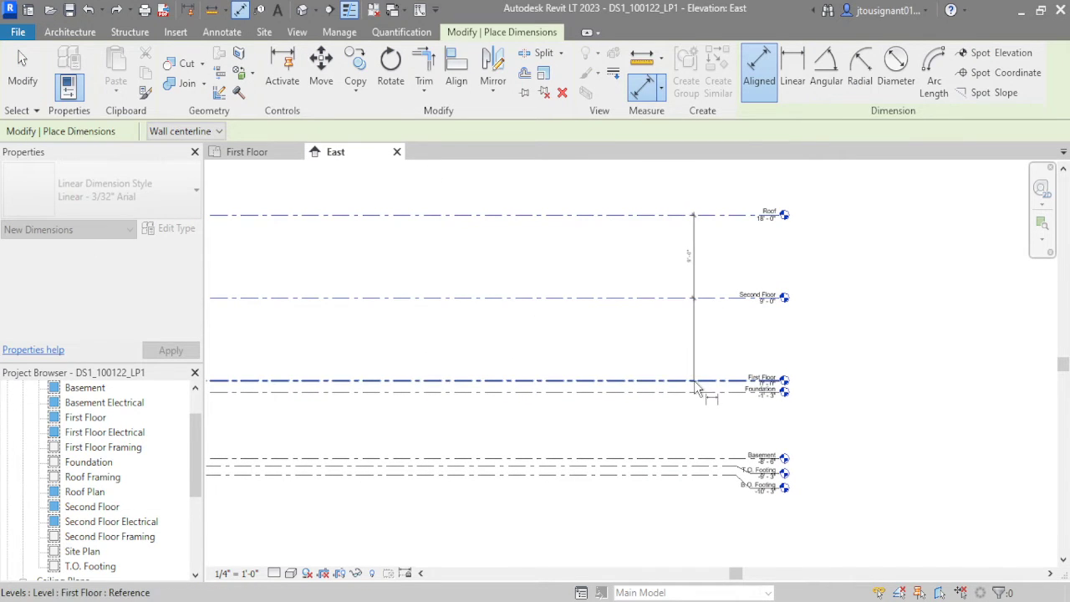
left_click(694, 391)
- Continue the dimension string through the Basement, T.O. Footing and B.O. Footing levels and place it just outside the level heads
scroll(697, 377, "up", 2)
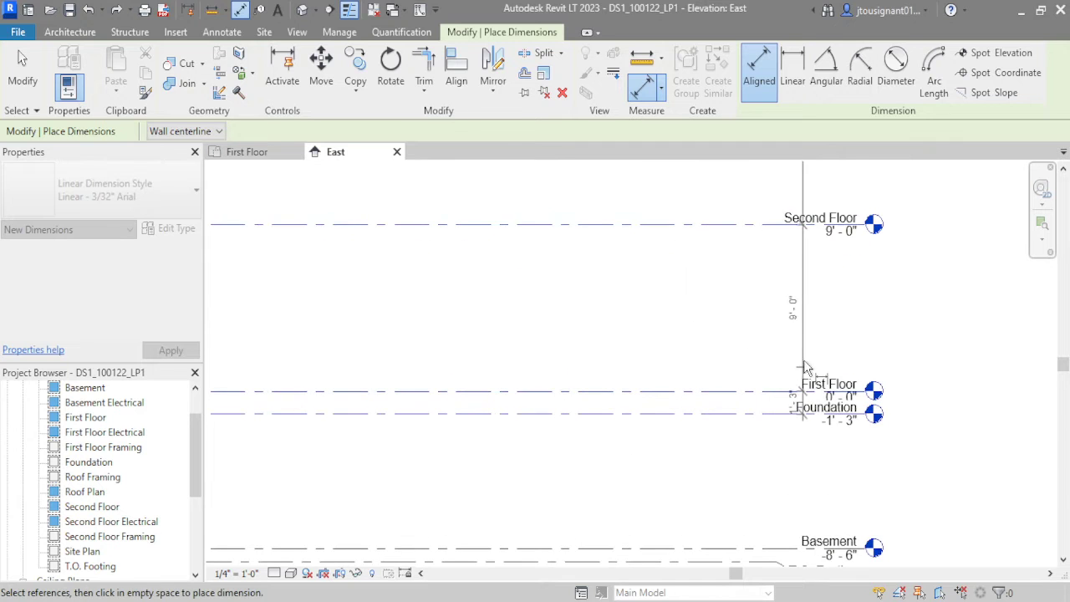
scroll(765, 253, "down", 2)
middle_click_drag(766, 253, 690, 286)
scroll(691, 287, "down", 2)
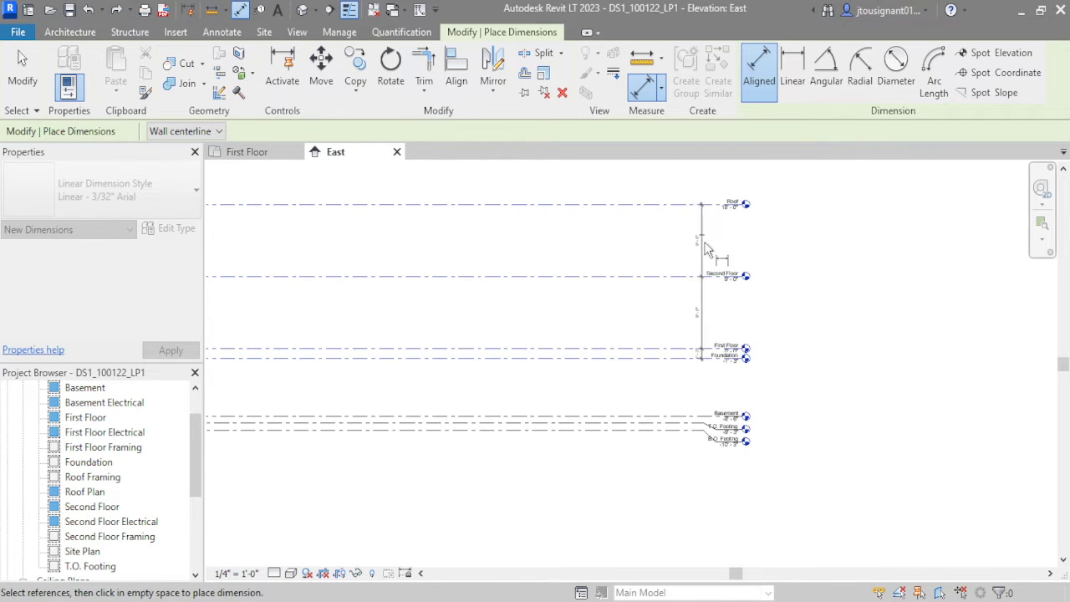
left_click(664, 419)
scroll(664, 420, "up", 2)
scroll(664, 422, "up", 1)
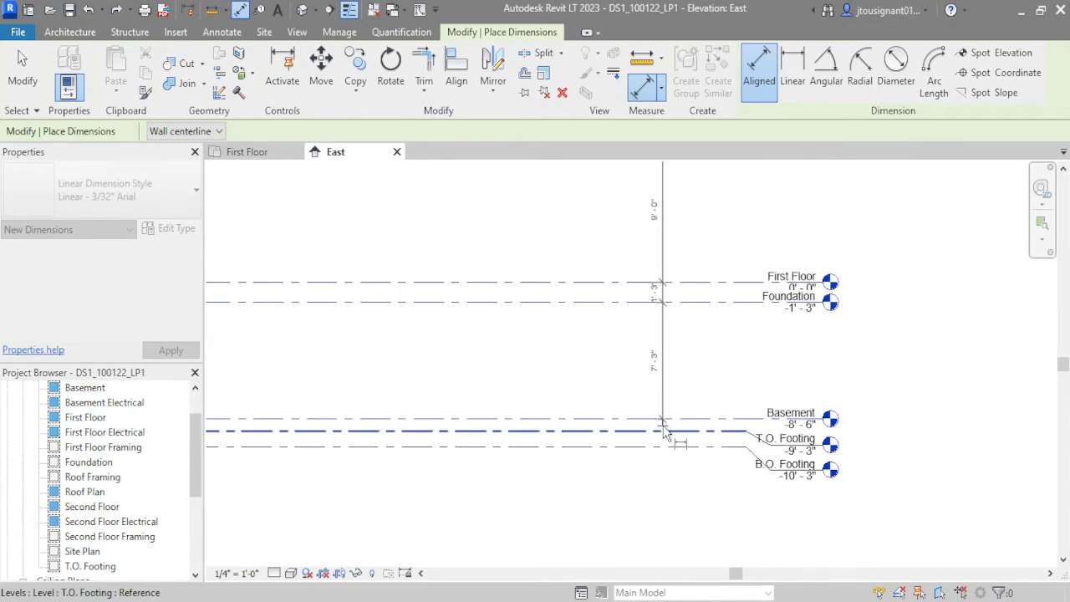
left_click(663, 432)
left_click(660, 452)
scroll(669, 445, "down", 2)
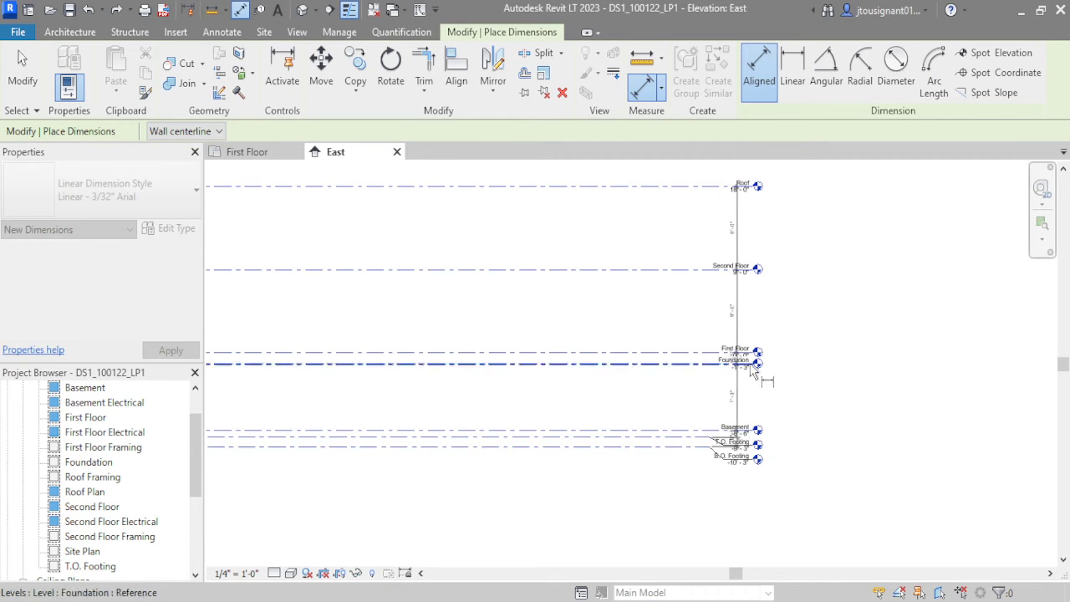
middle_click_drag(760, 363, 711, 377)
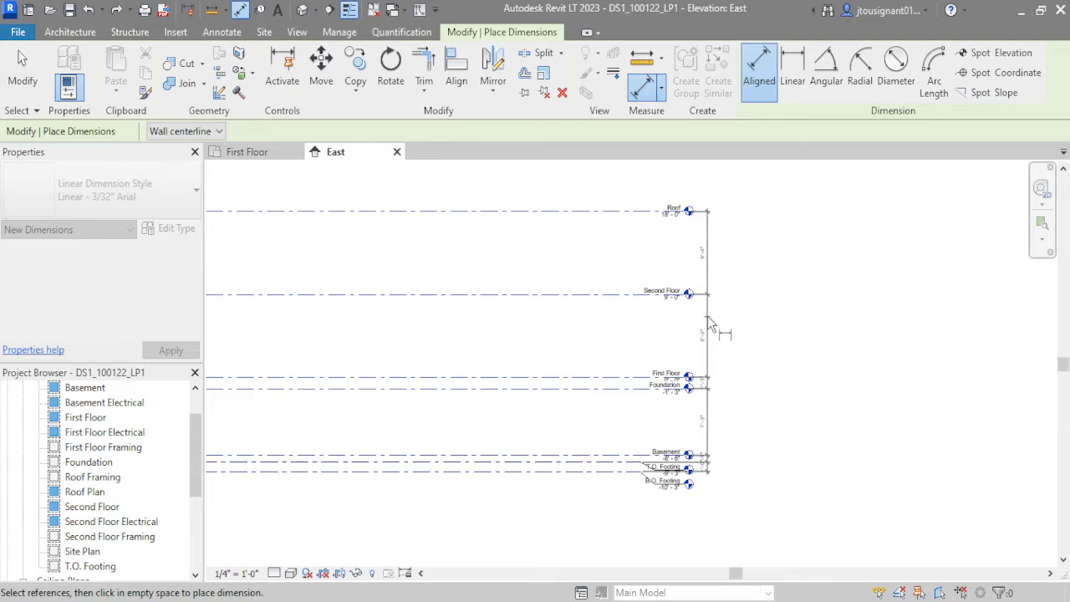
left_click(719, 336)
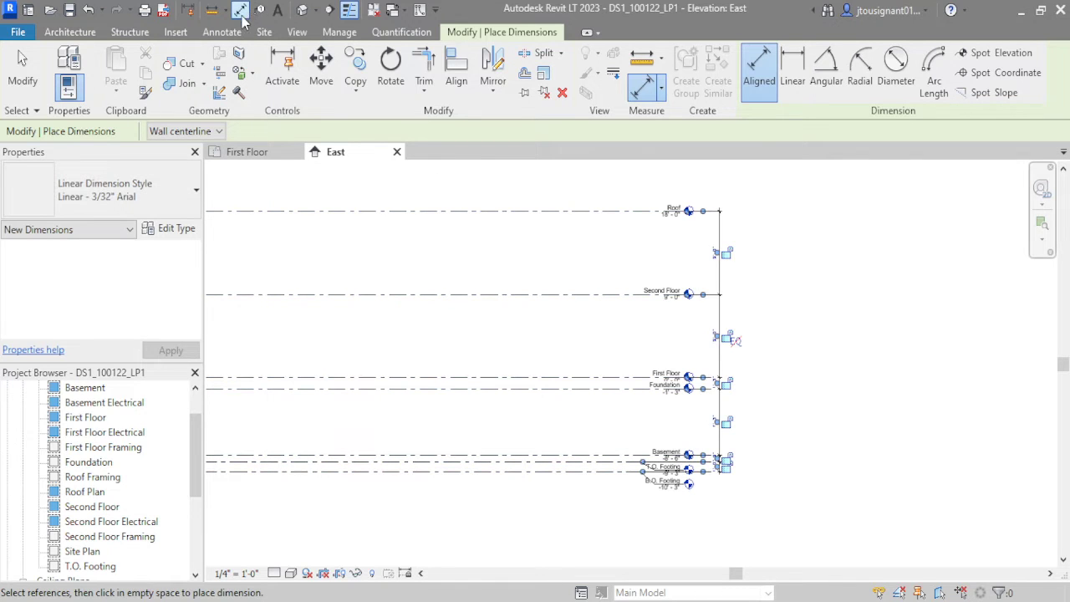
left_click(20, 72)
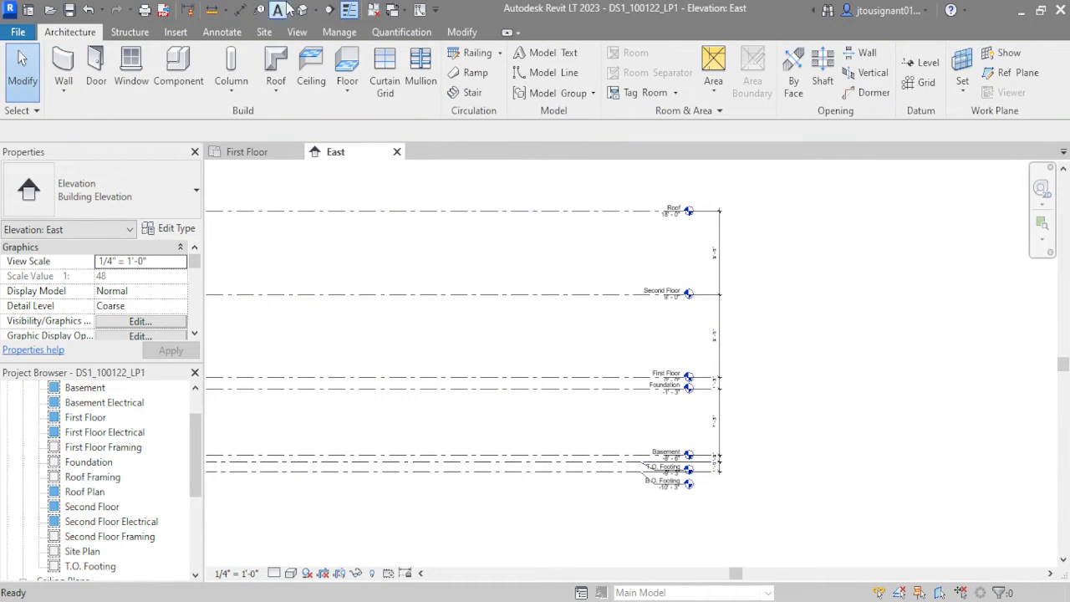
left_click(240, 12)
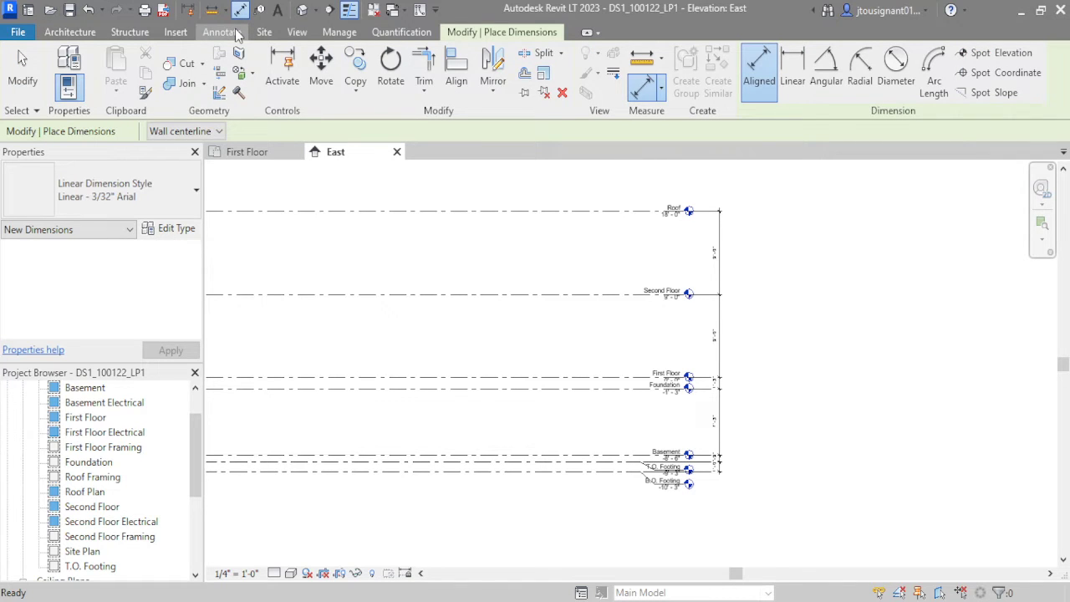
left_click(221, 31)
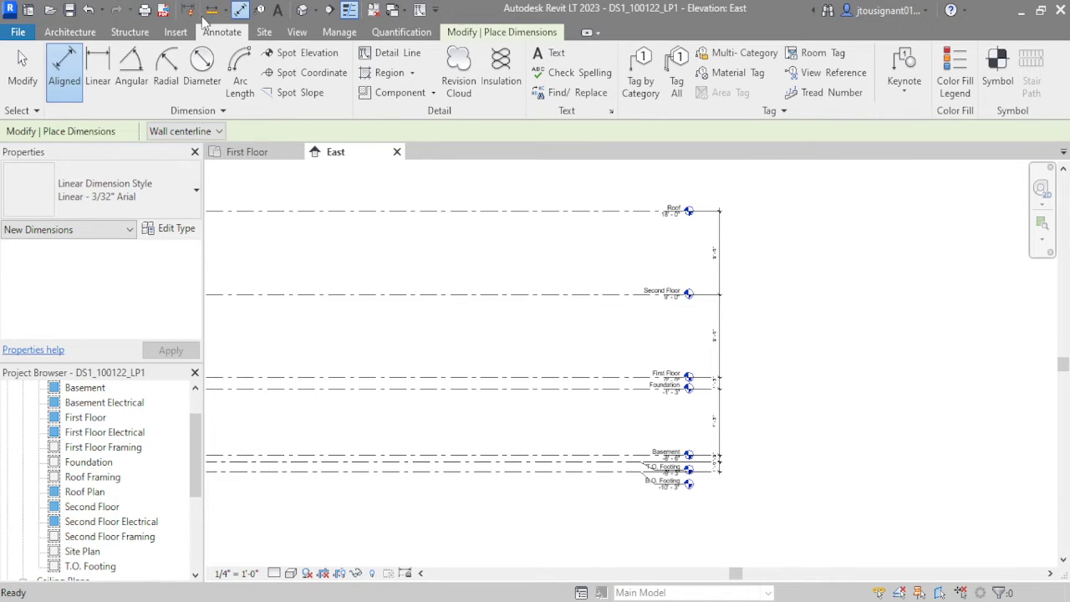
left_click(74, 79)
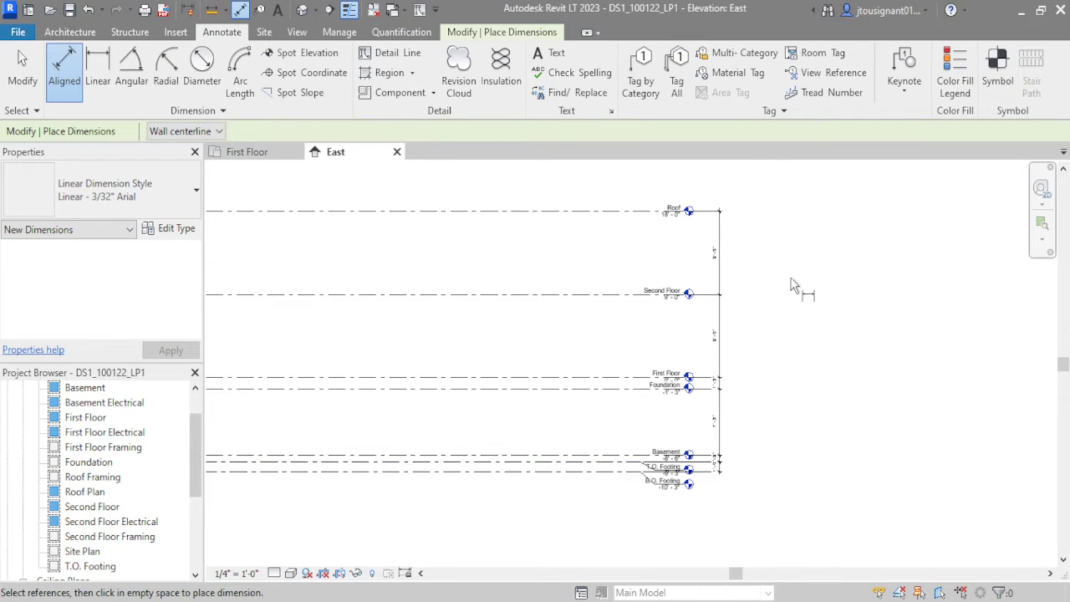
left_click(25, 66)
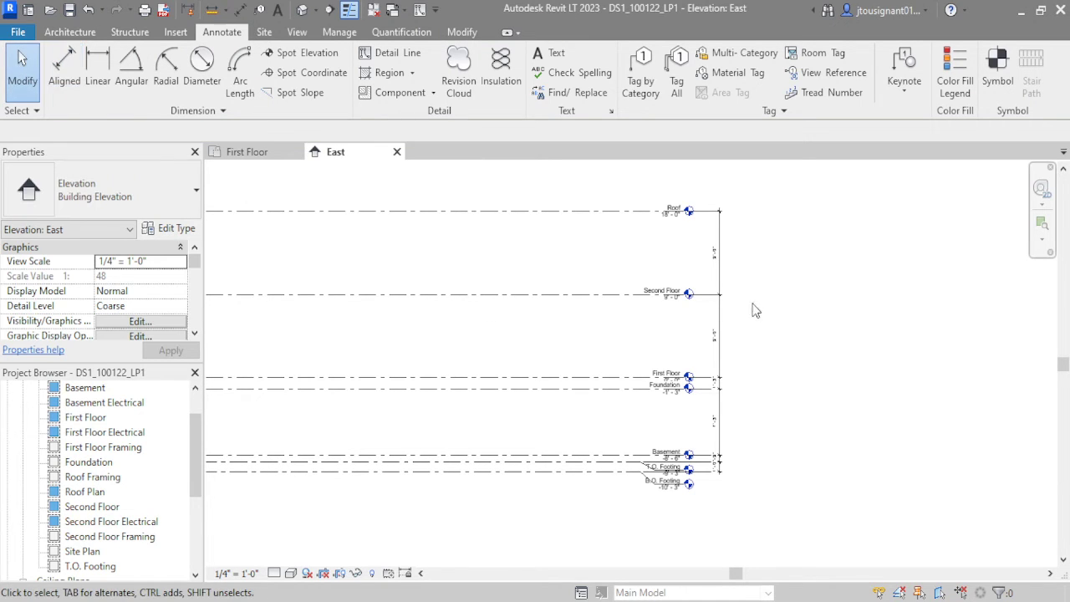
- Move the level dimension string closer to the level heads and clear the selection
left_click(726, 241)
scroll(724, 226, "up", 3)
left_click_drag(724, 222, 702, 228)
scroll(750, 213, "down", 2)
left_click(794, 237)
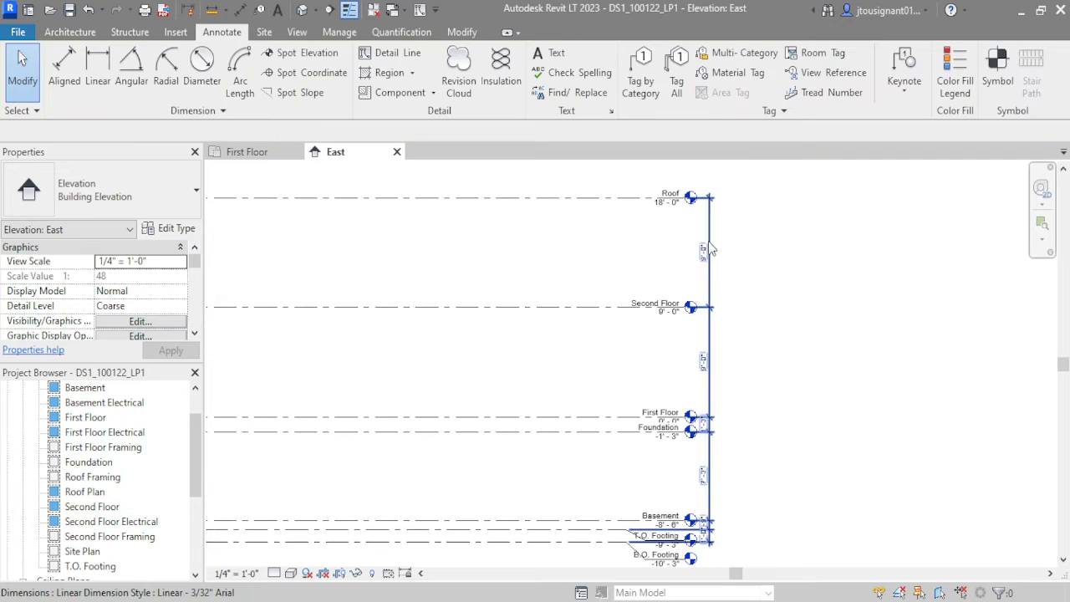
- Select the Second Floor level to check the dimensions to its adjacent levels, and clear the selection
scroll(735, 438, "up", 2)
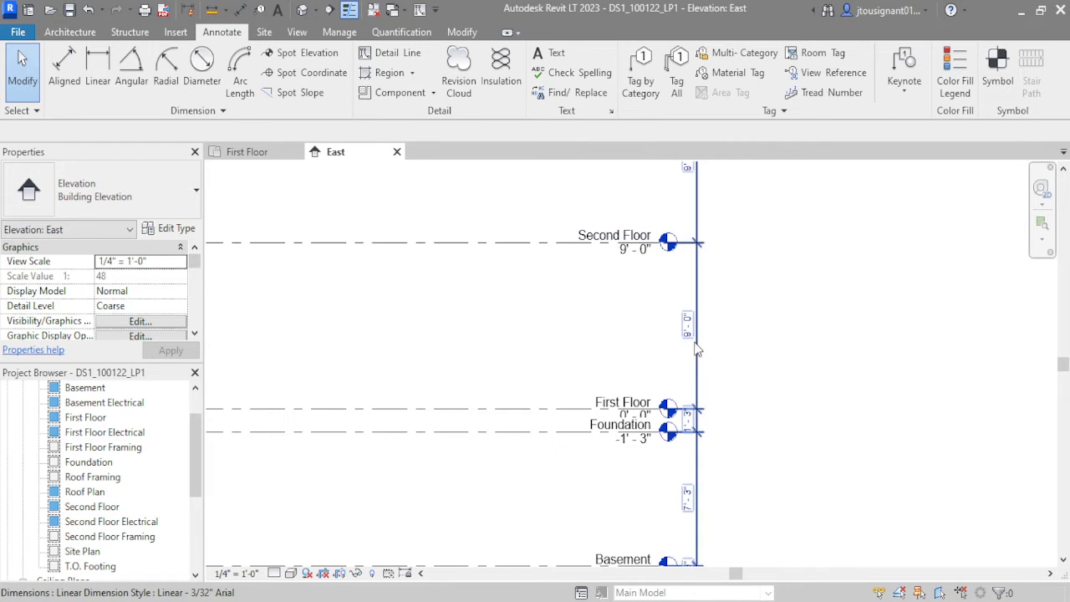
middle_click_drag(698, 341, 690, 365)
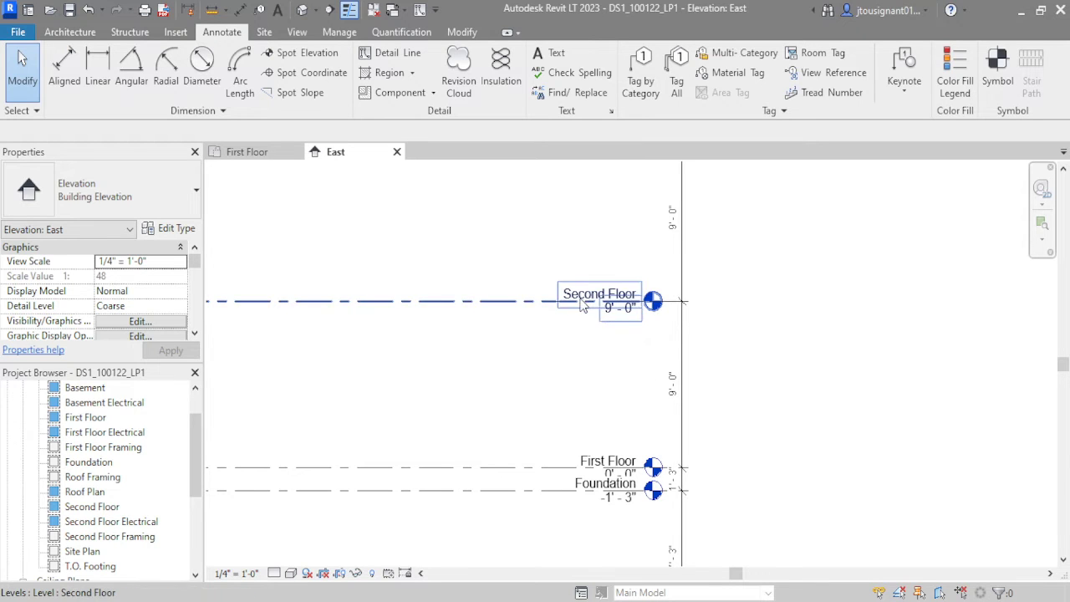
left_click(489, 307)
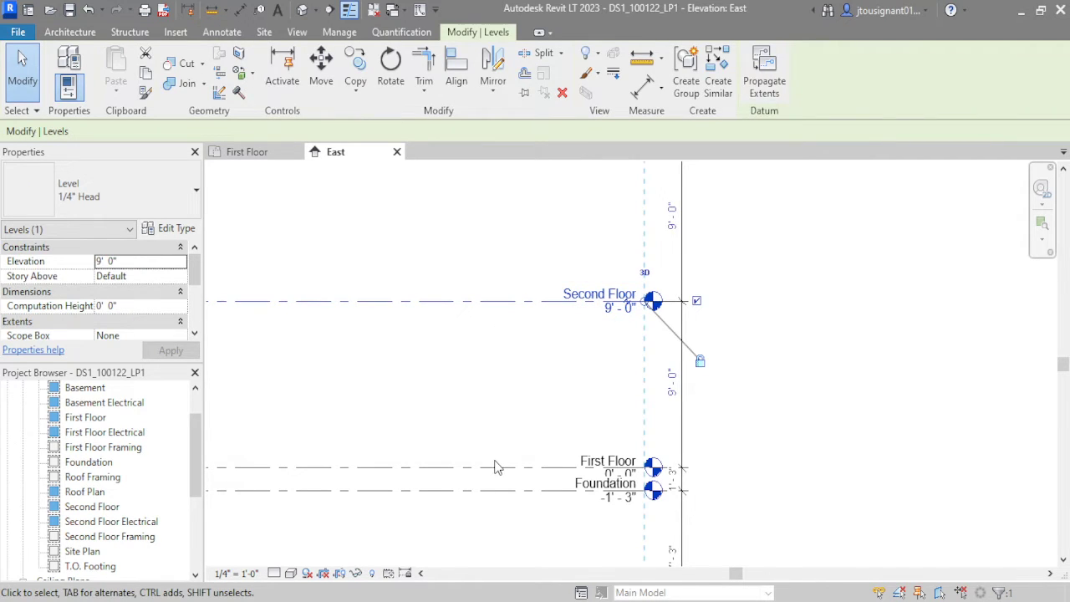
left_click(780, 398)
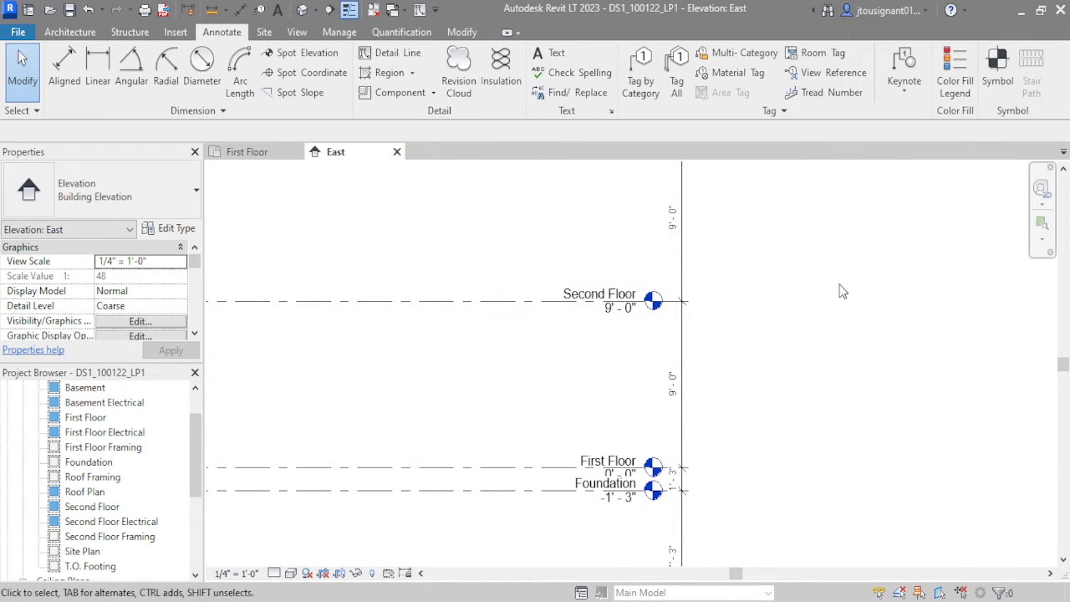
- Examine the level dimension string from Roof to B.O. Footing and the Roof level's spacing in the East elevation
scroll(758, 304, "down", 3)
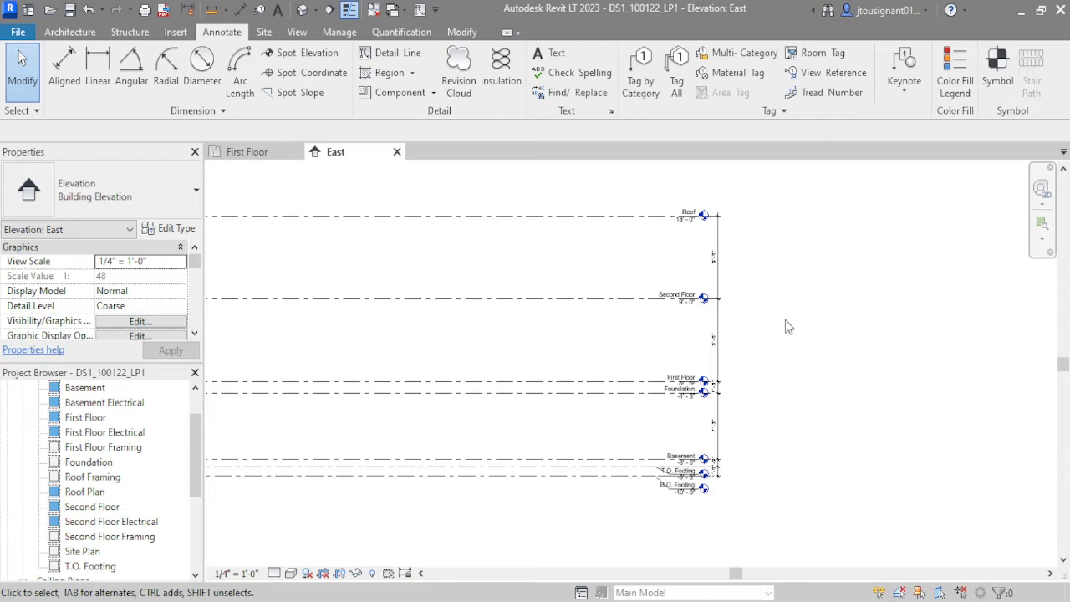
scroll(731, 344, "up", 3)
scroll(712, 339, "down", 2)
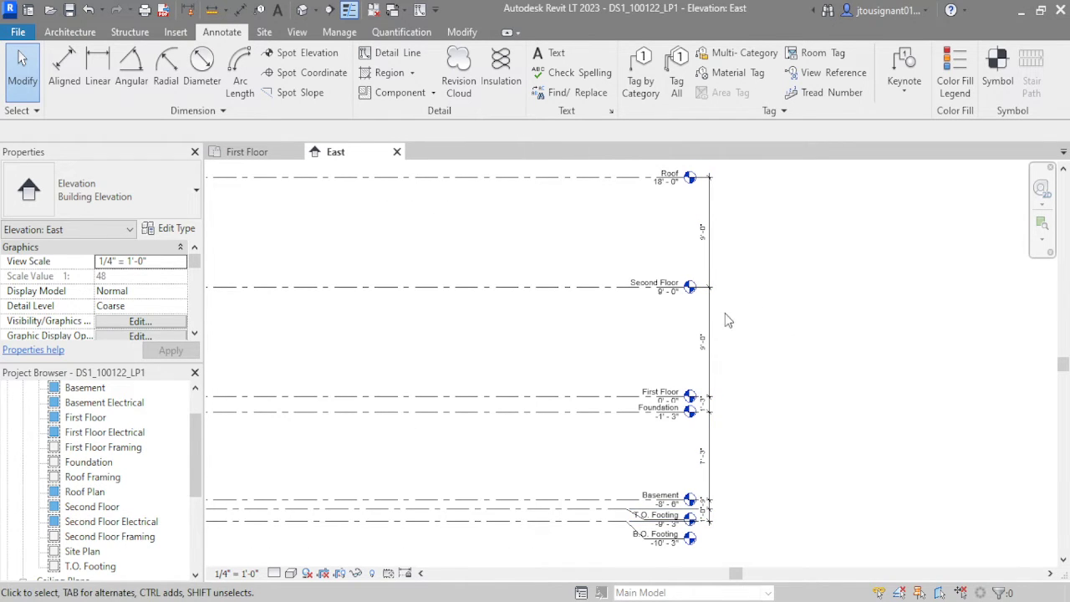
scroll(707, 484, "up", 3)
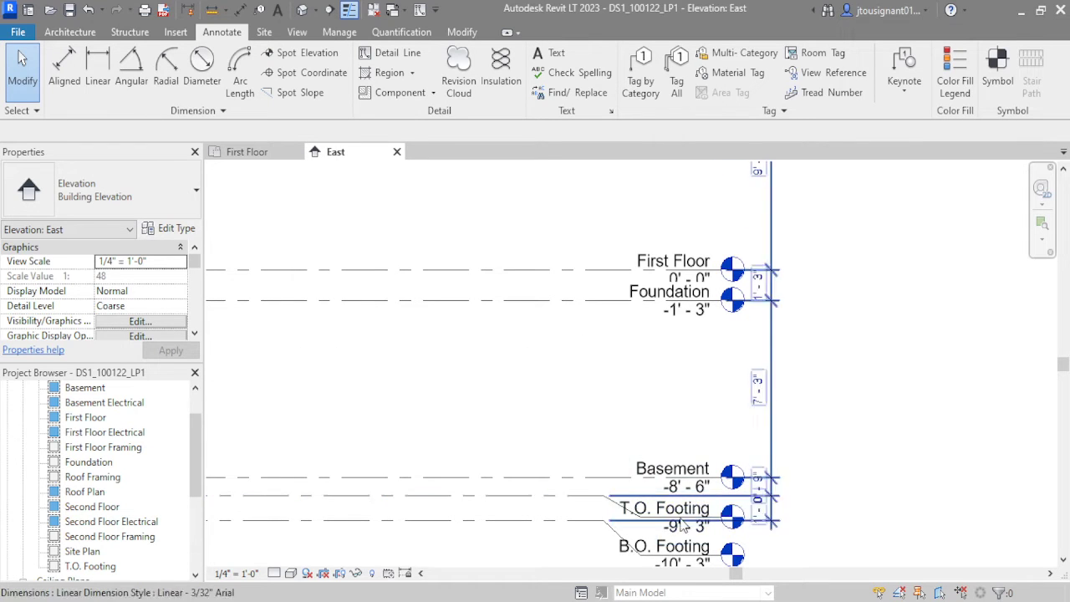
scroll(682, 541, "down", 3)
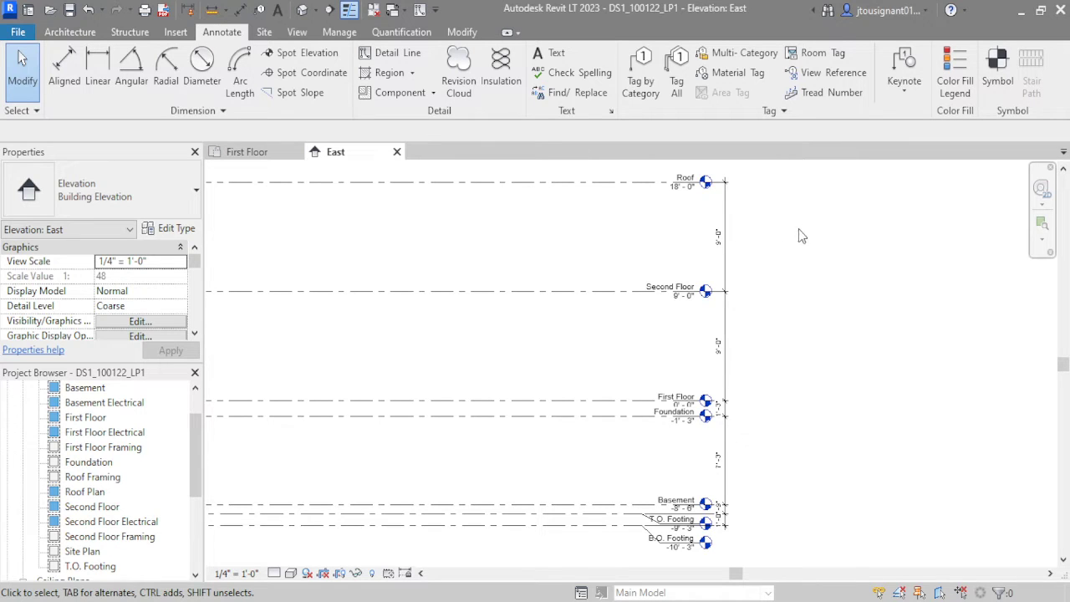
left_click(644, 187)
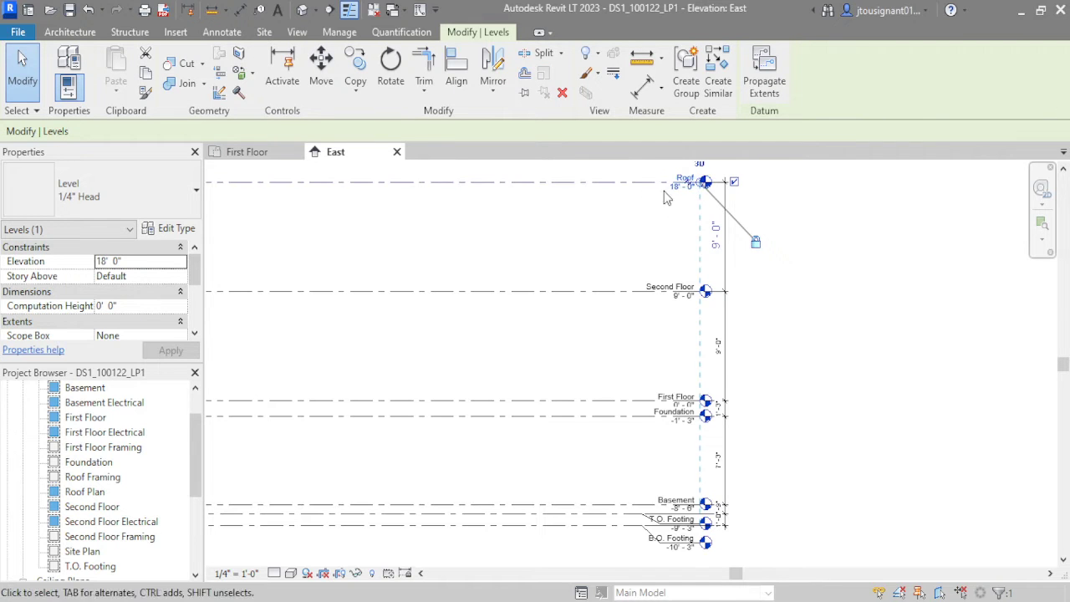
scroll(665, 188, "up", 4)
scroll(691, 276, "down", 2)
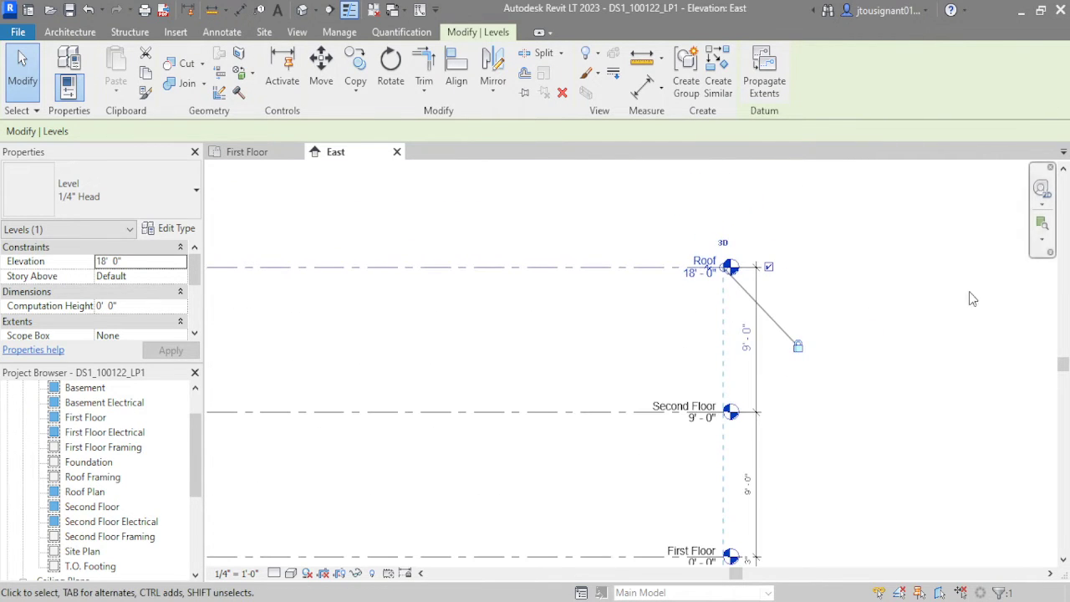
left_click(920, 269)
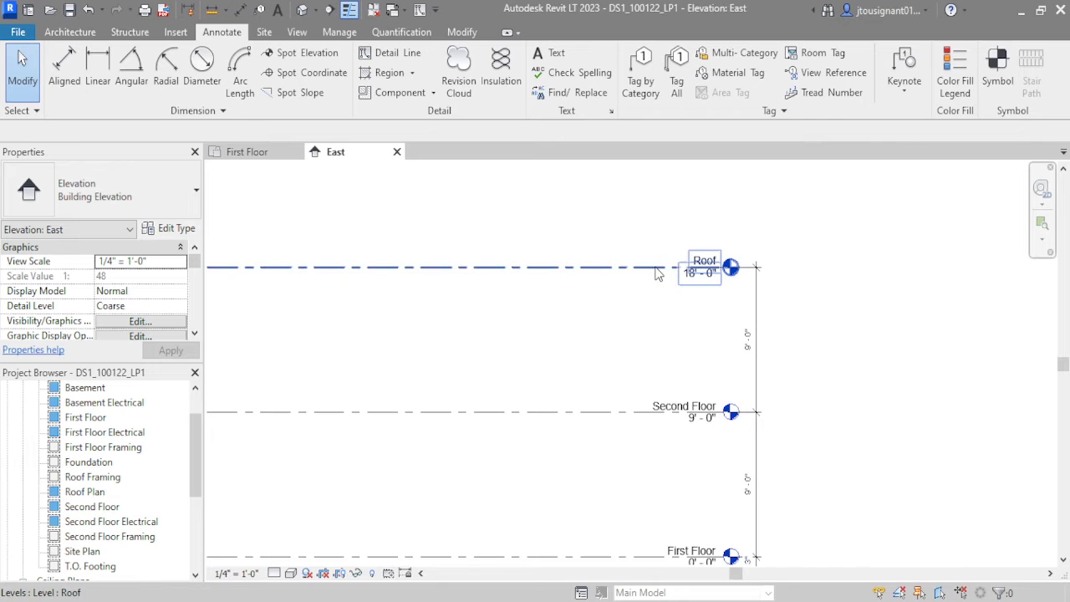
- Copy the Second Floor level 4' straight up to create an additional level below the Roof
left_click(622, 415)
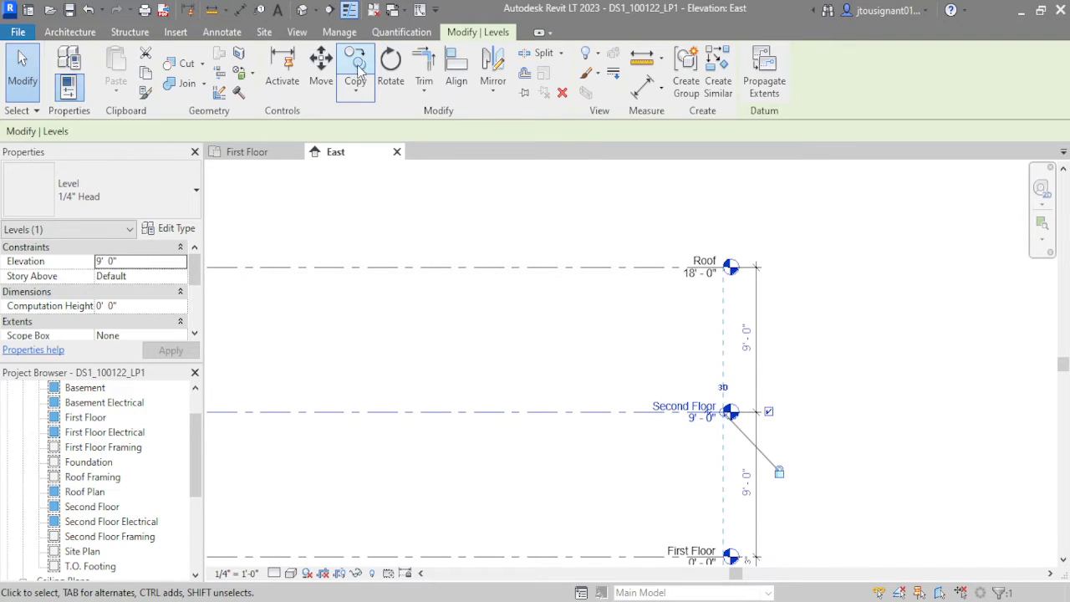
left_click(355, 69)
left_click(633, 412)
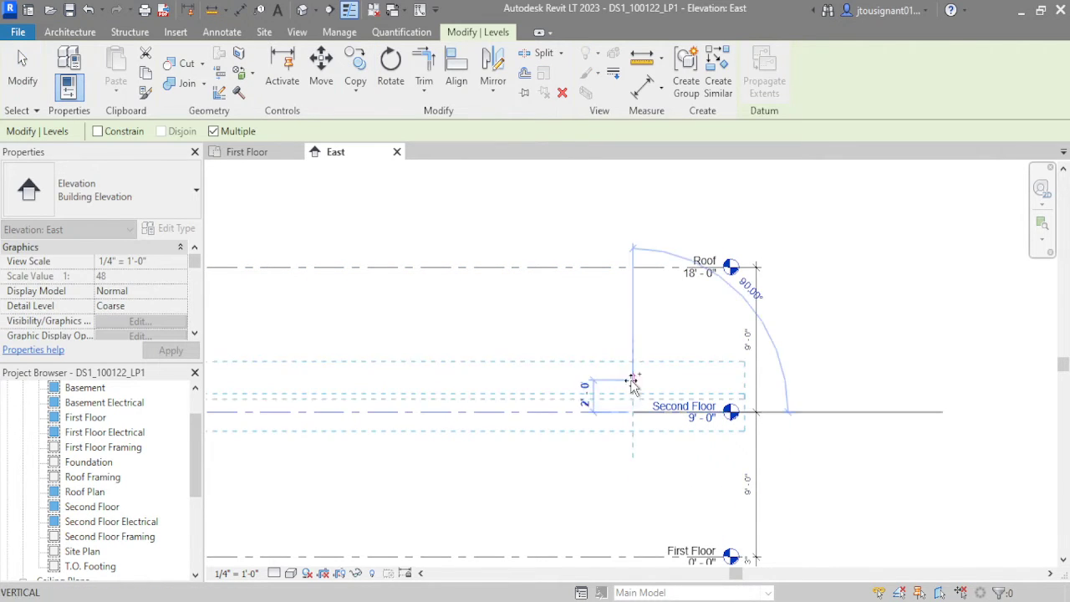
type("4")
key("Return")
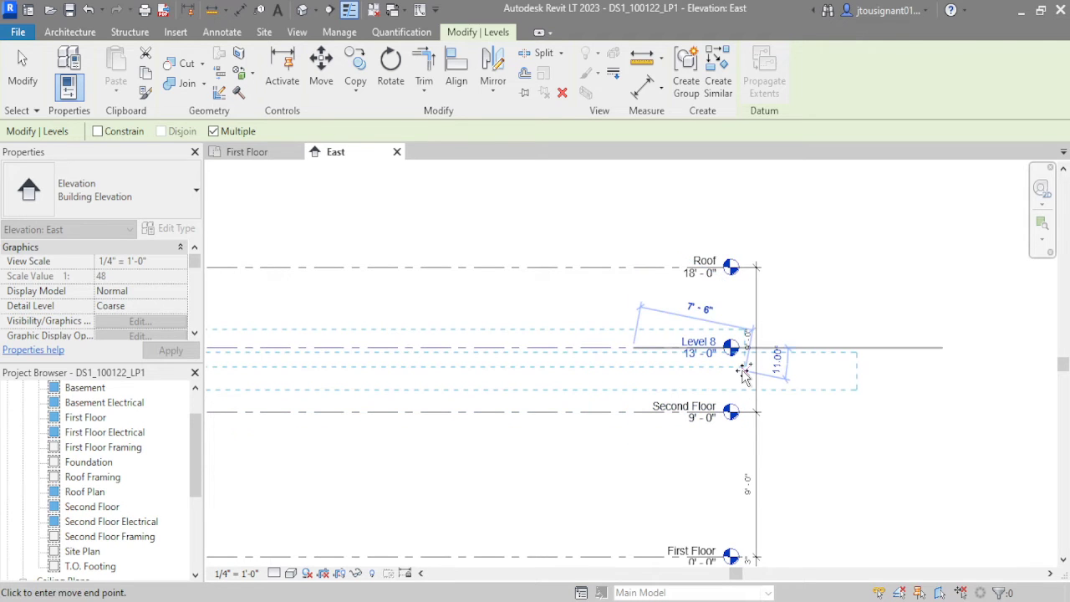
key("Escape")
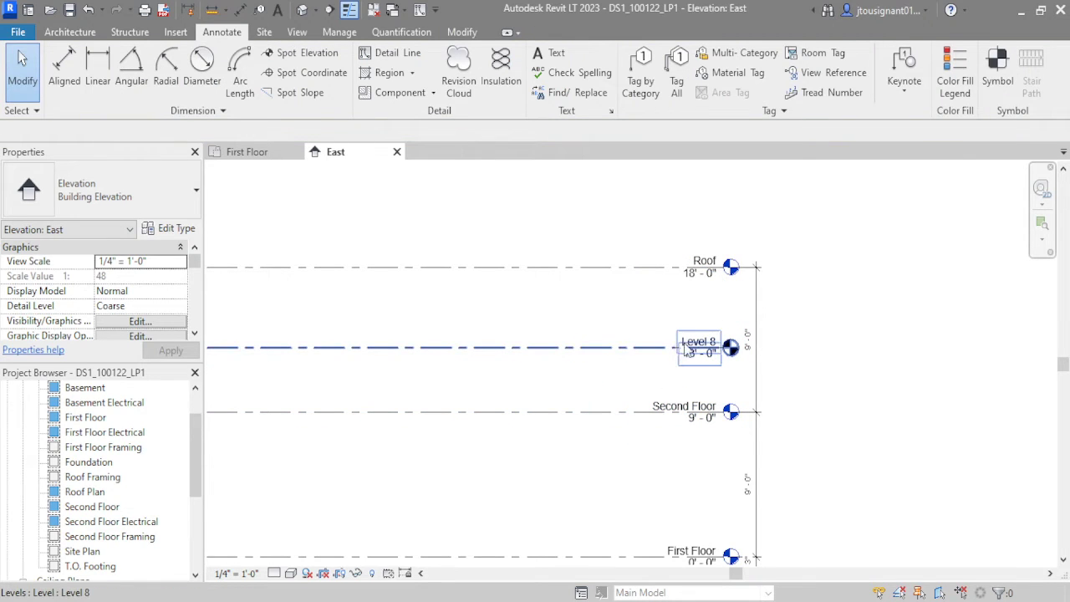
- Add a witness line for the new level to the existing level dimension string
left_click(755, 308)
left_click(771, 75)
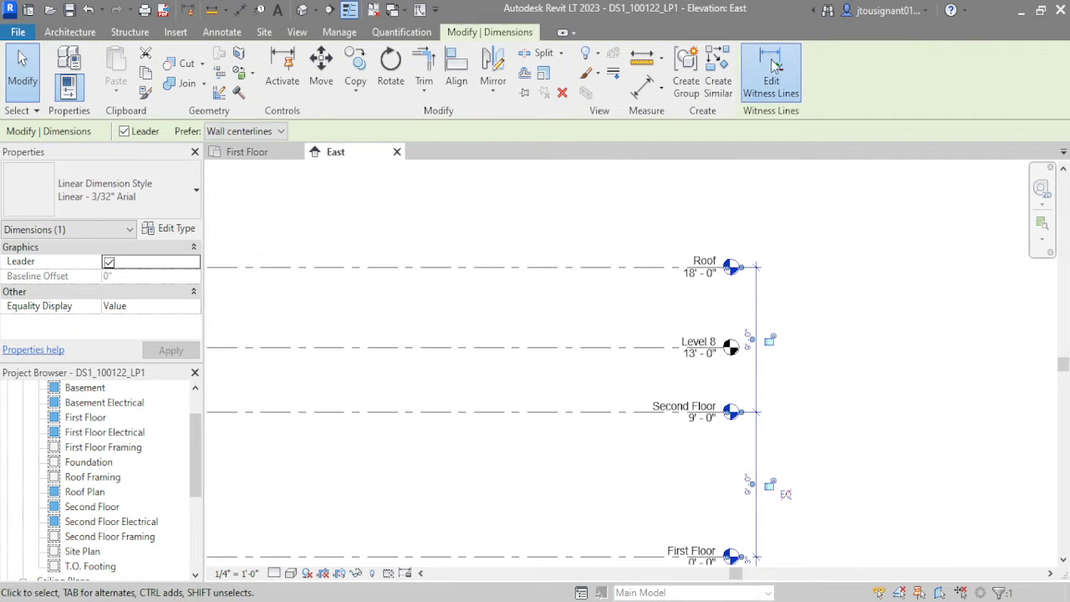
left_click(618, 350)
left_click(823, 376)
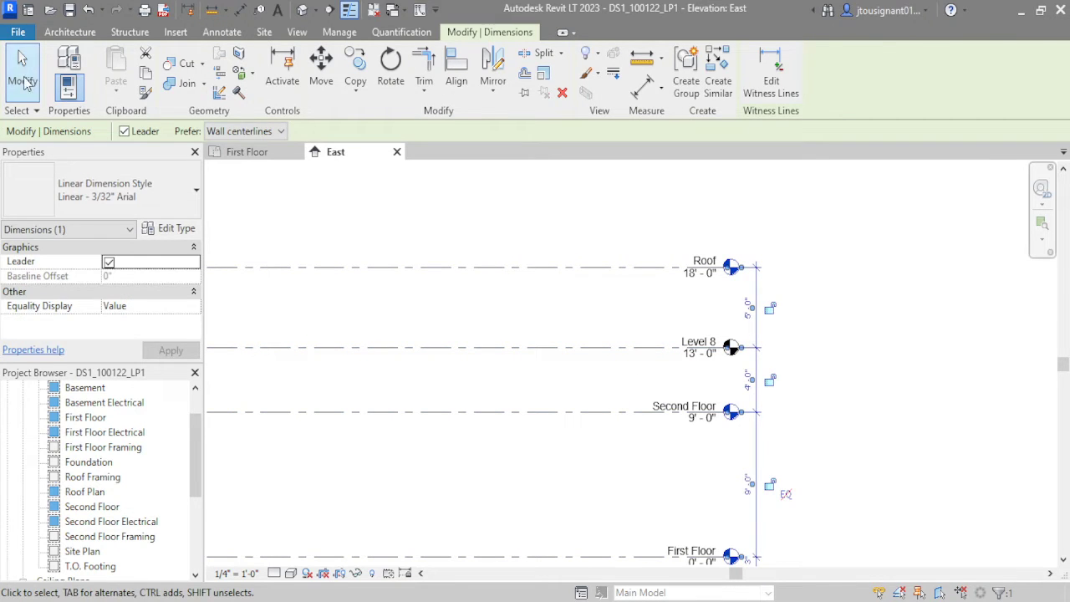
left_click(687, 376)
- Rename the new level between Second Floor and Roof as THIRD FLOOR
scroll(782, 380, "up", 3)
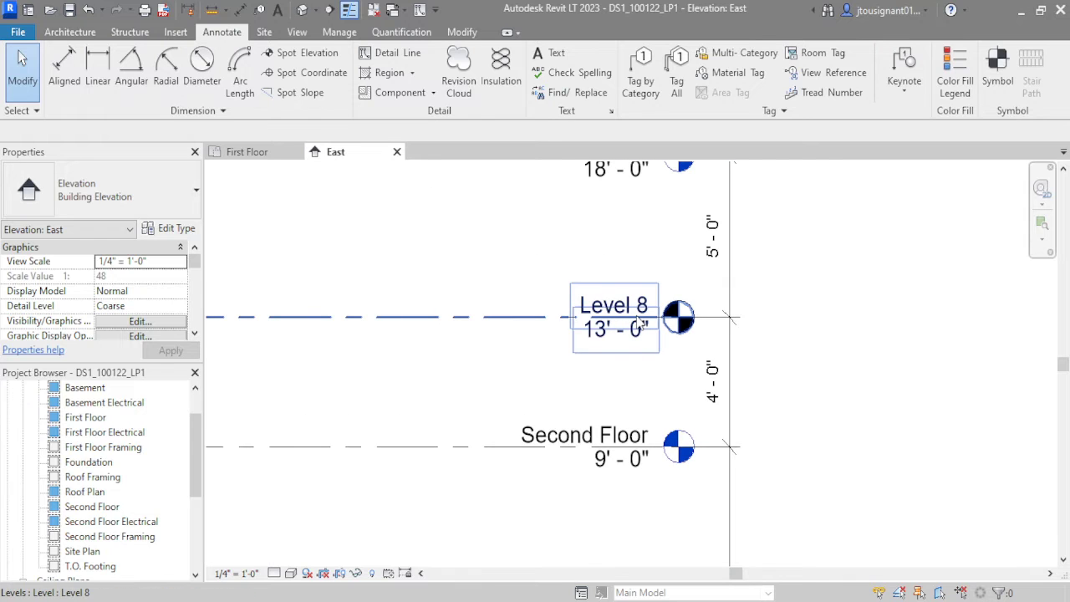
left_click(633, 309)
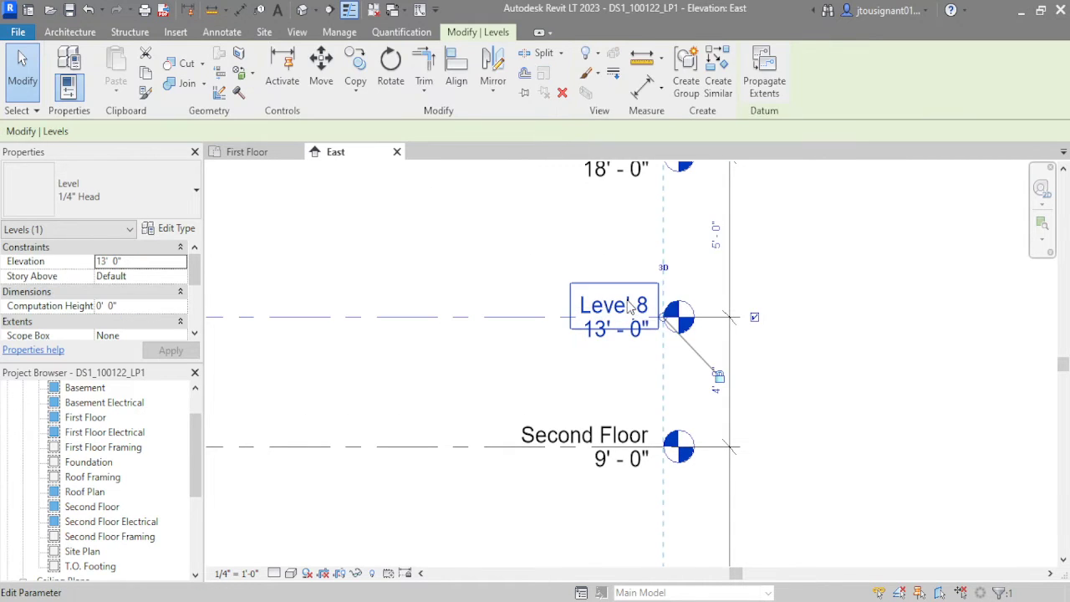
left_click(633, 308)
type("THIR")
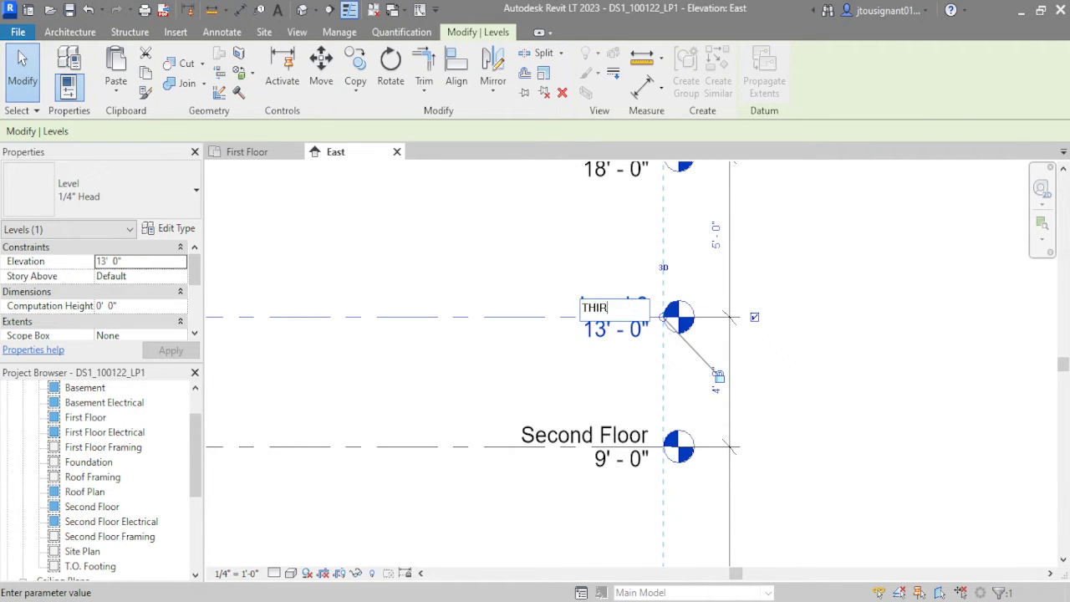
type("D FLOOR")
key("Return")
left_click(870, 389)
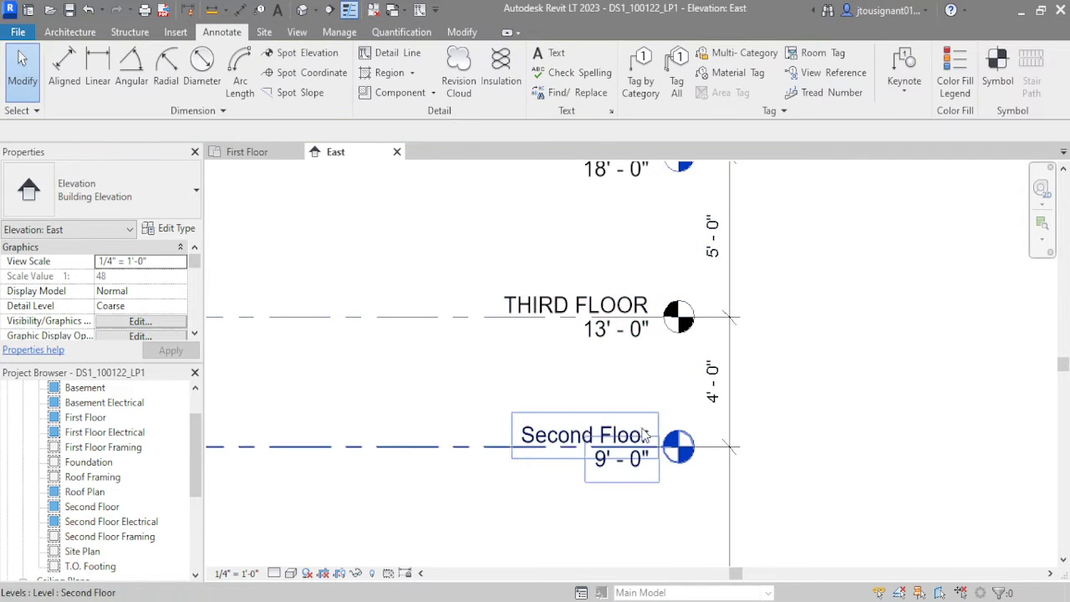
- Open the THIRD FLOOR level's elevation value for editing, leave it as is, and clear the selection
scroll(831, 418, "down", 2)
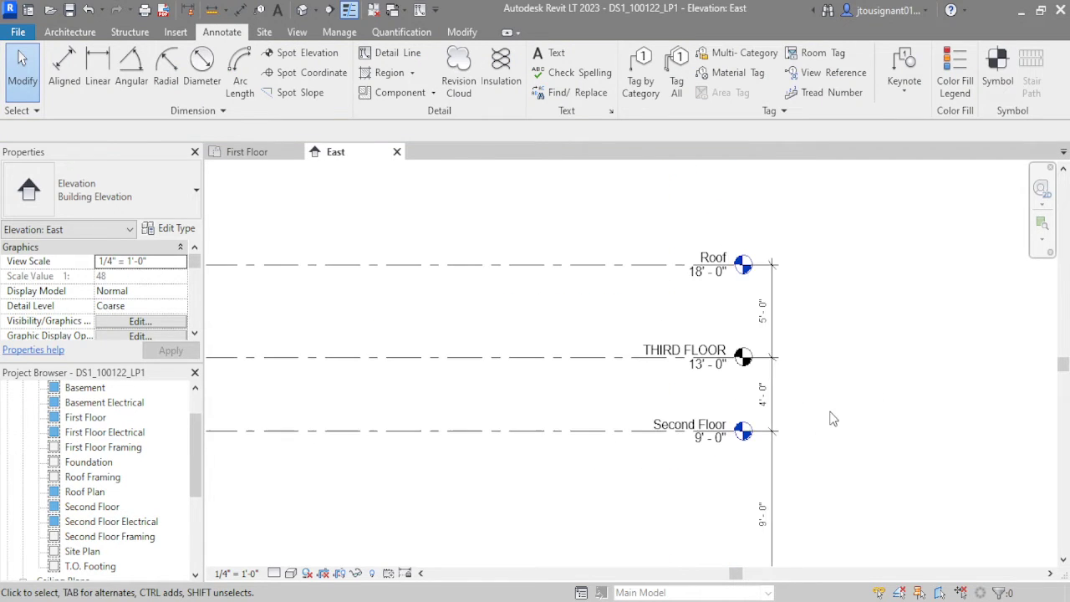
left_click(605, 362)
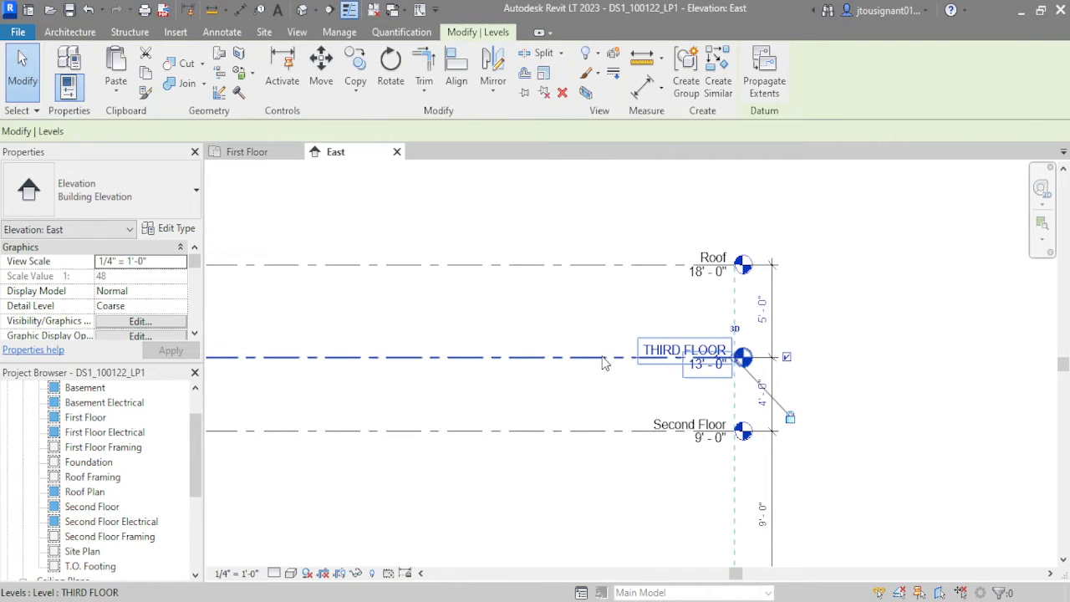
left_click(707, 371)
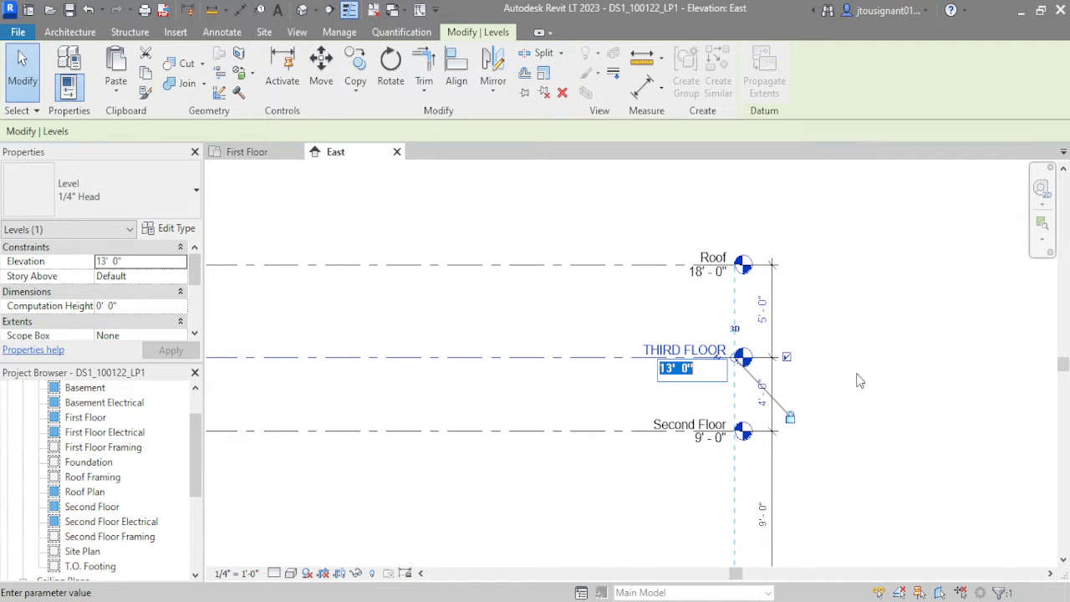
key("Return")
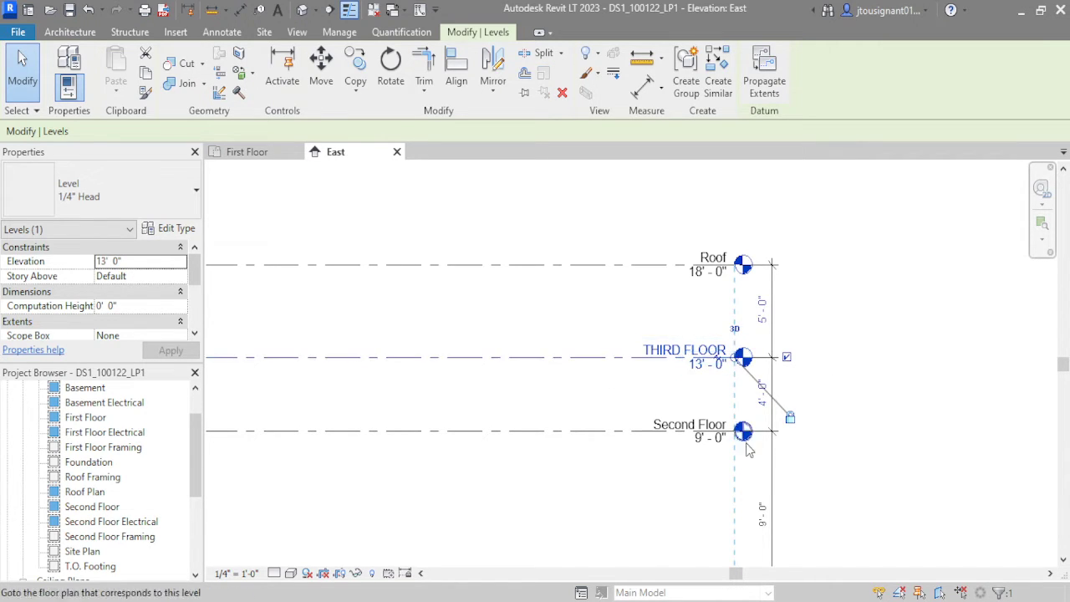
left_click(835, 428)
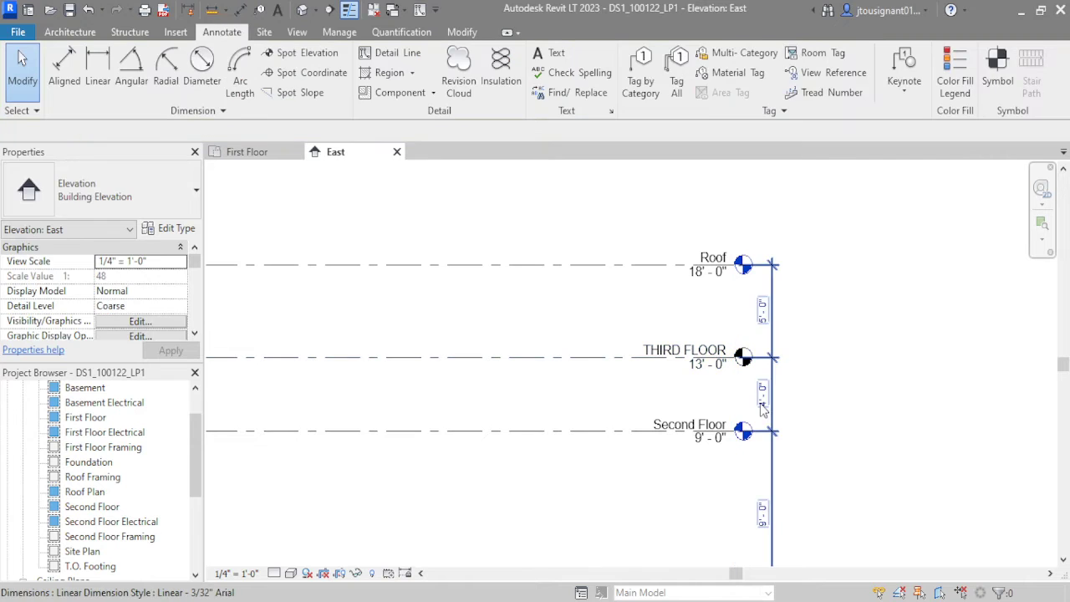
- Set the distance between the Second Floor and THIRD FLOOR levels to 6' through the dimension
left_click(552, 358)
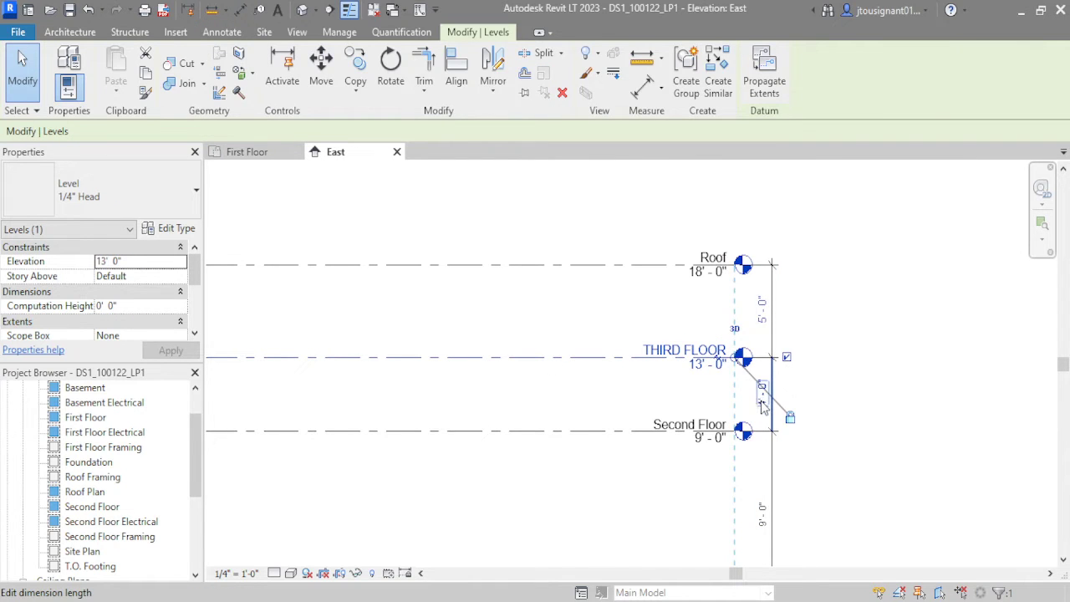
left_click(762, 403)
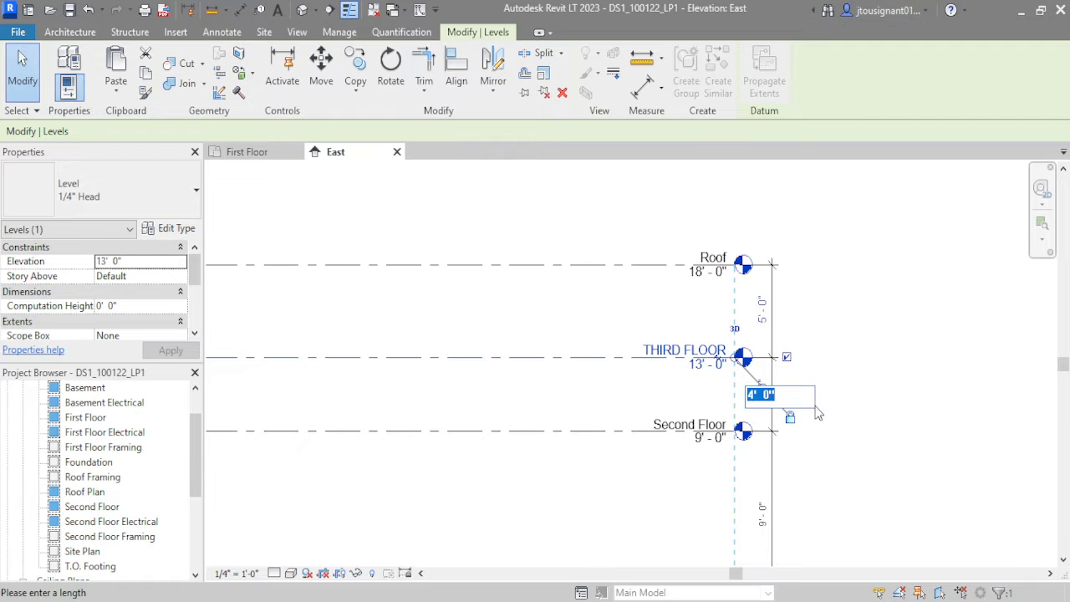
type("6")
key("Return")
left_click(840, 384)
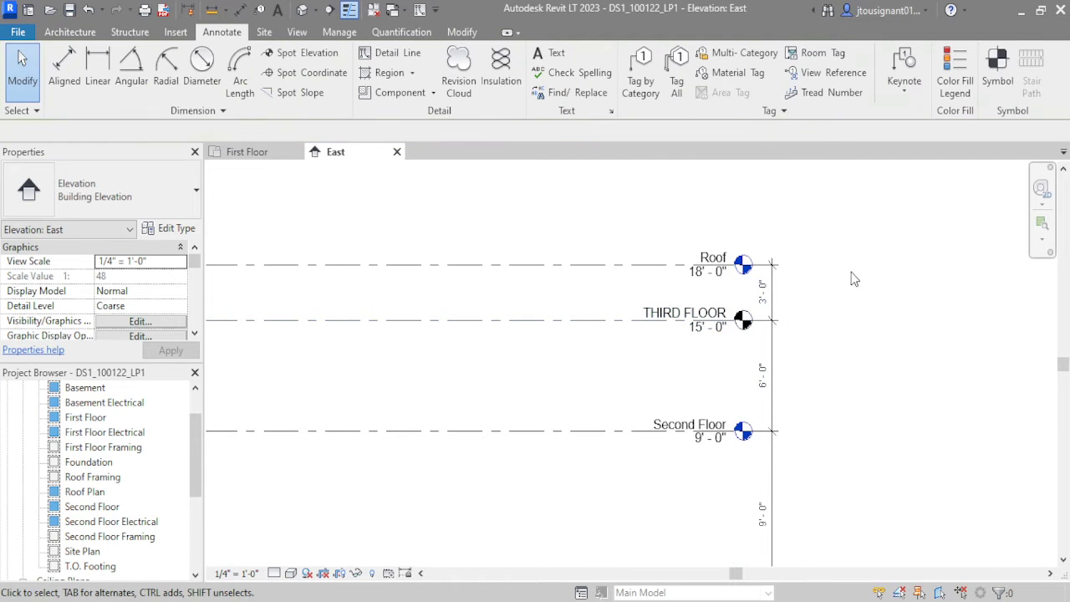
- Delete the THIRD FLOOR level from the East elevation
left_click(549, 321)
key("Delete")
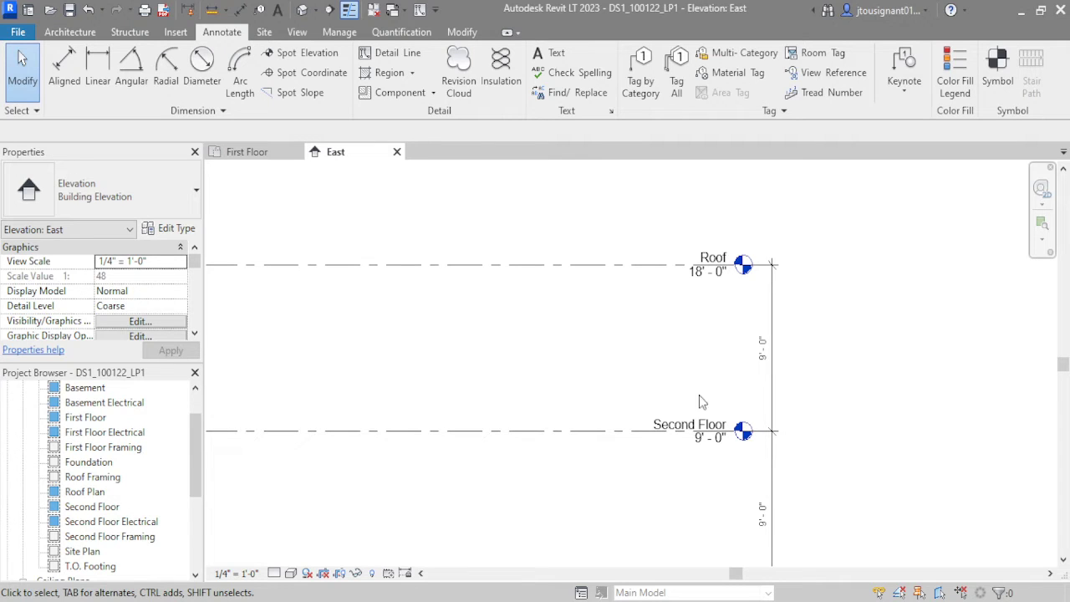
scroll(693, 355, "down", 2)
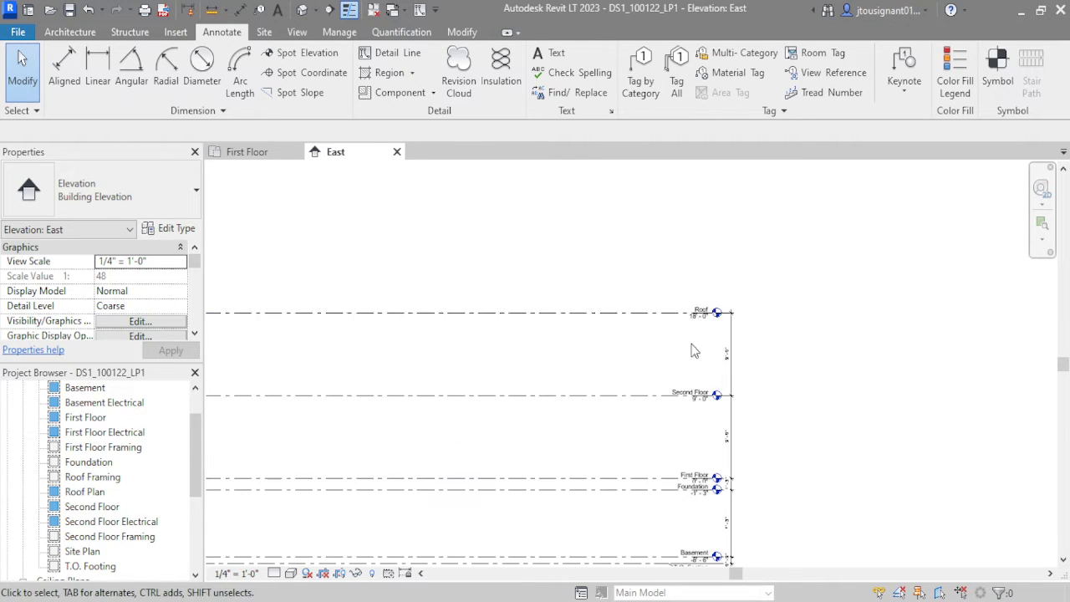
- Review the full set of levels in the East elevation and return to the First Floor plan
left_click(267, 159)
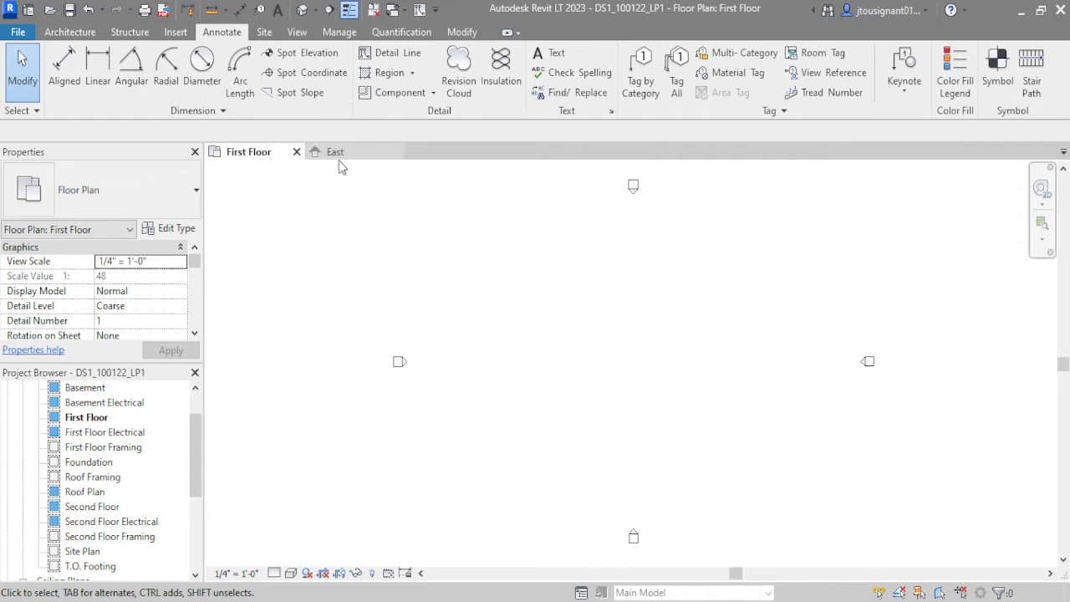
left_click(336, 156)
scroll(735, 265, "up", 3)
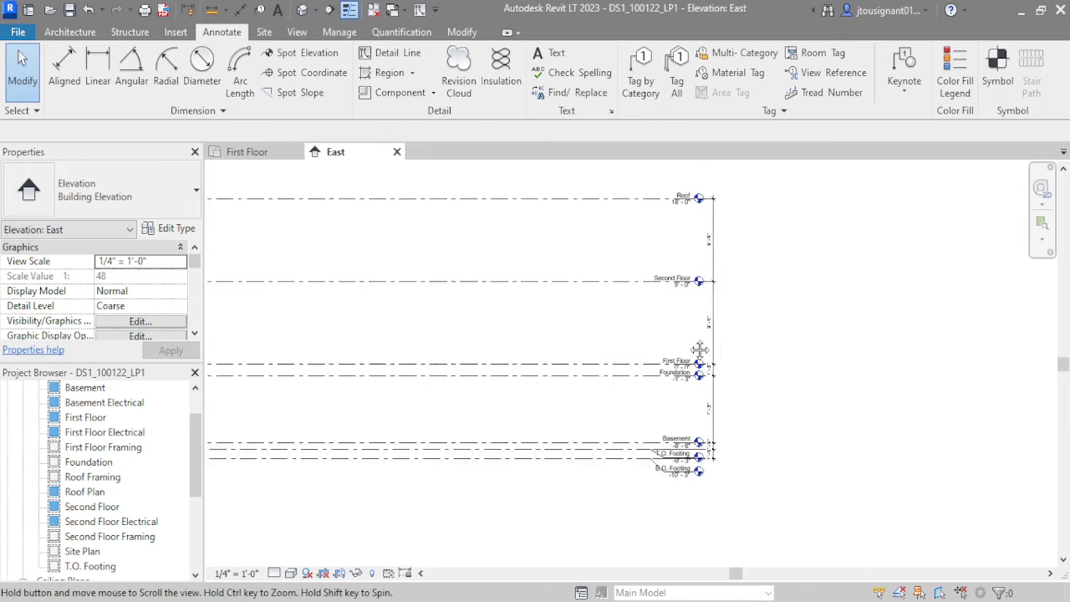
left_click(255, 150)
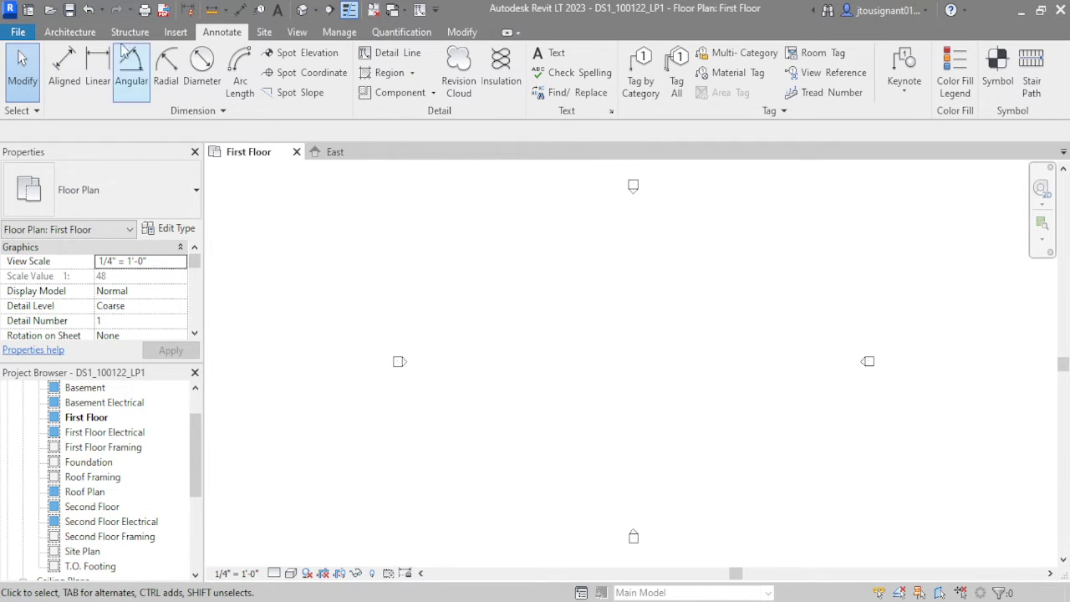
left_click(69, 34)
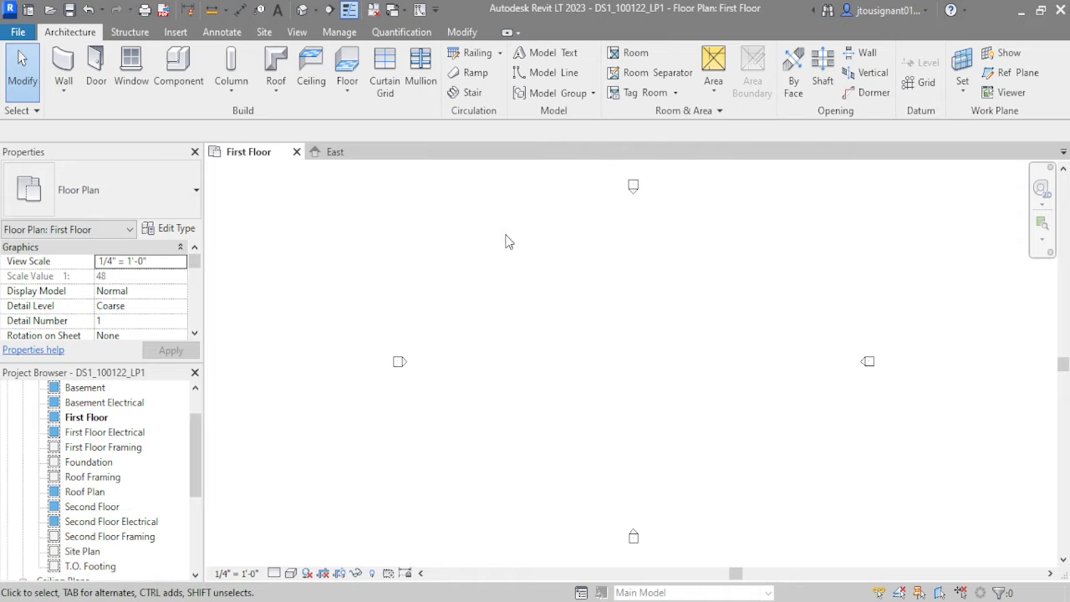
left_click(66, 63)
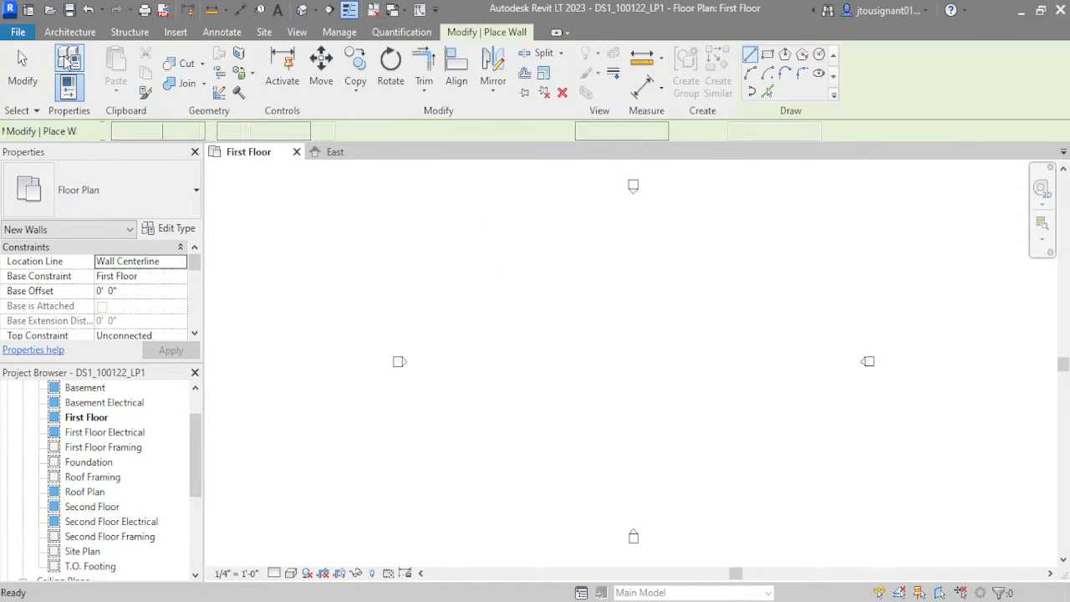
left_click(22, 60)
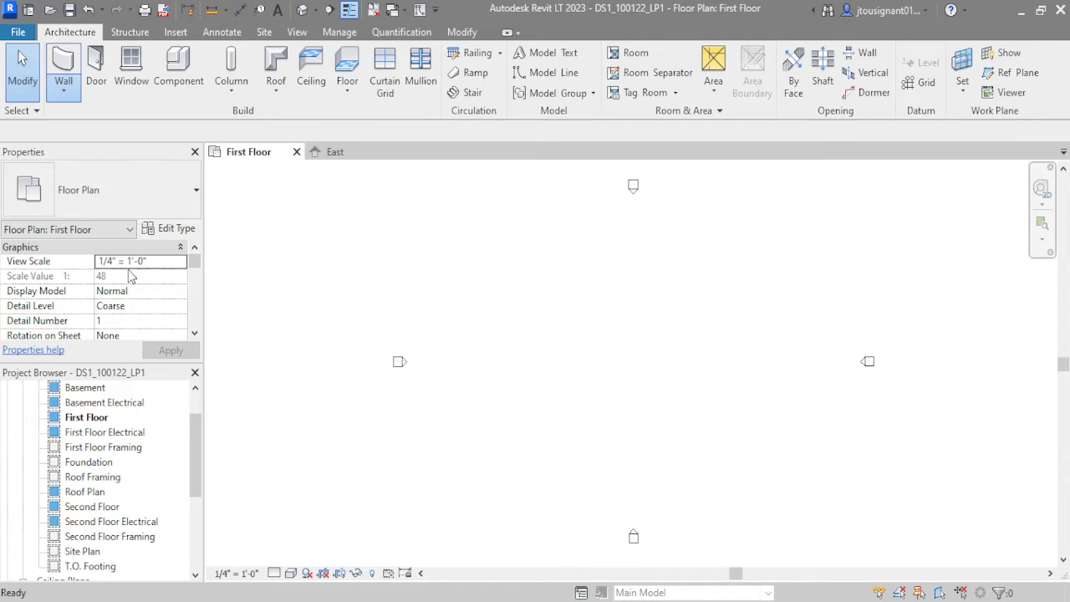
- Draw a single horizontal Generic - 6" wall about 26' long on the First Floor plan
left_click(66, 63)
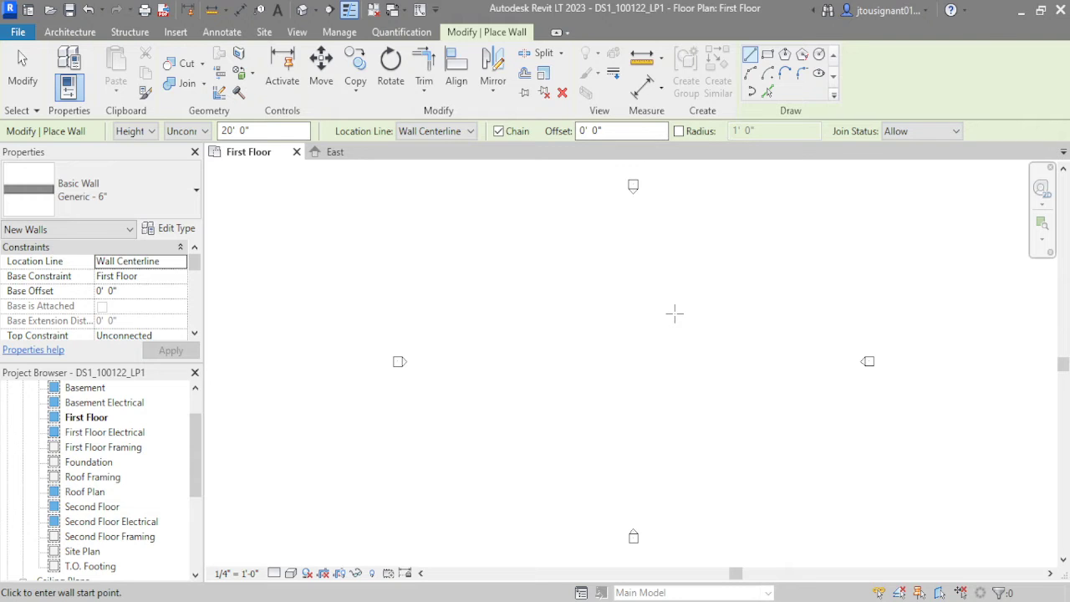
left_click(188, 234)
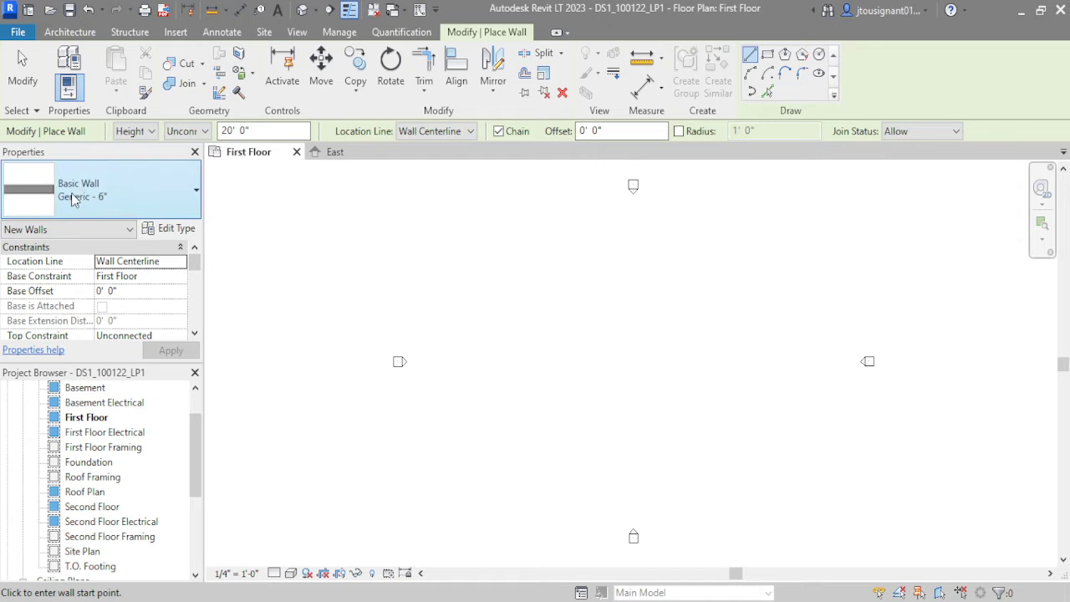
left_click(605, 339)
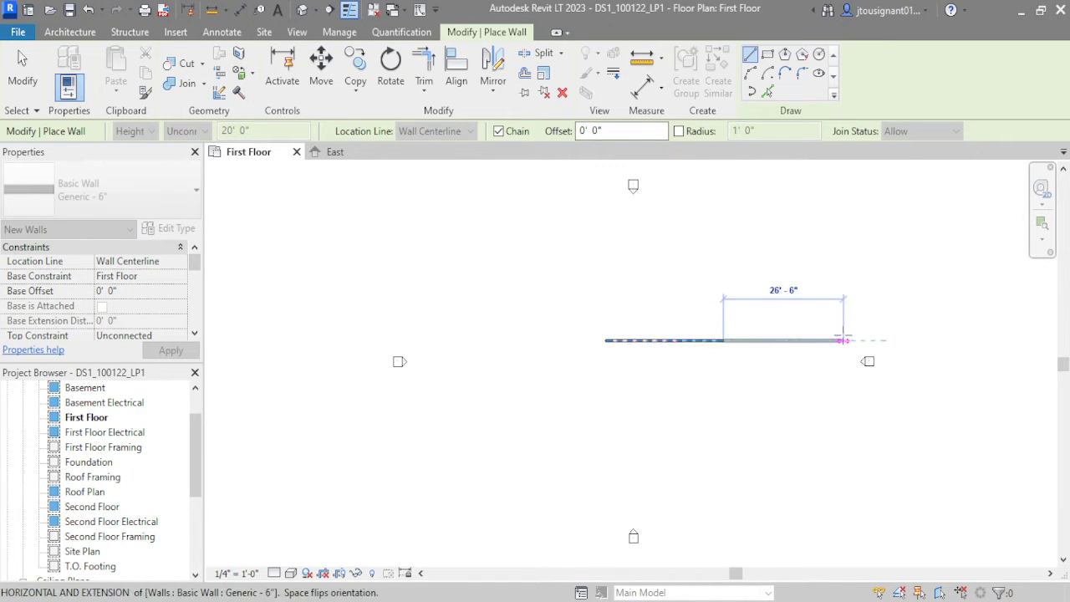
left_click(724, 339)
key("Escape")
key("Escape")
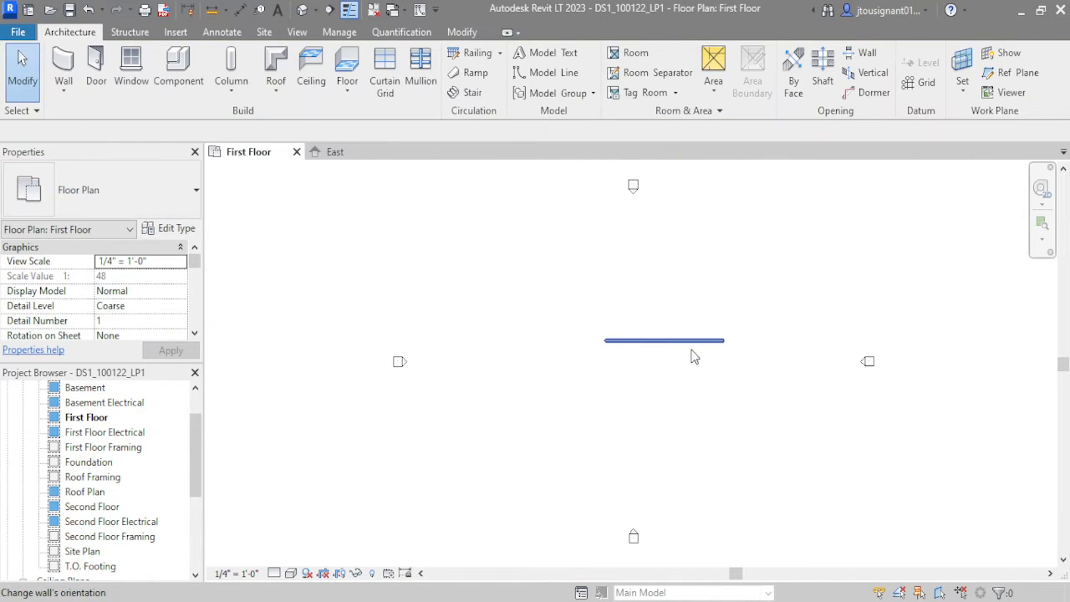
- Switch the First Floor plan to Fine detail level and a shaded visual style to examine the single wall
left_click(690, 341)
scroll(698, 347, "up", 5)
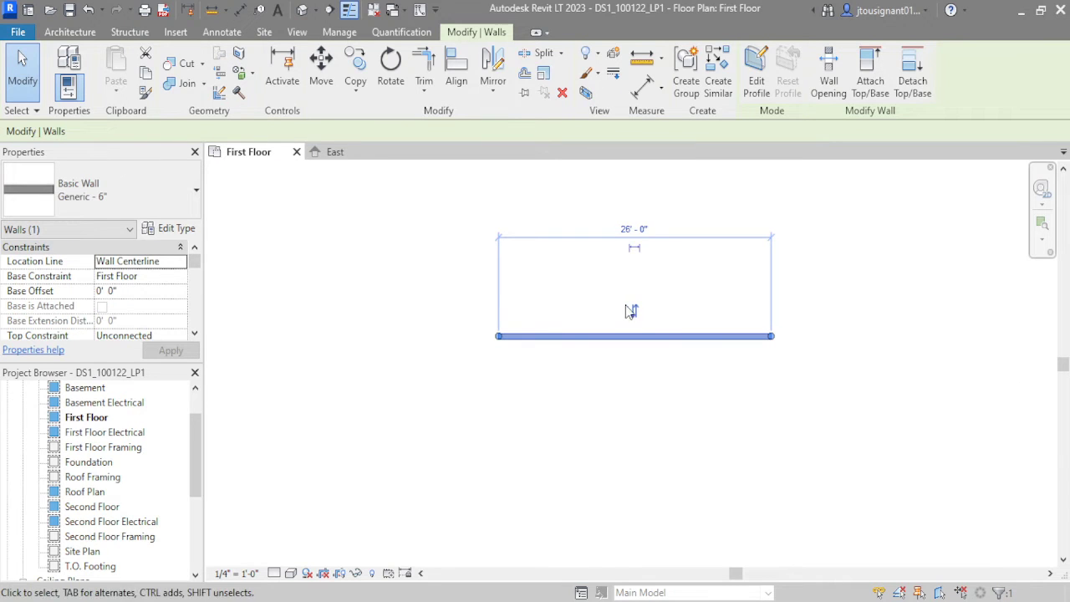
key("Escape")
scroll(619, 331, "up", 3)
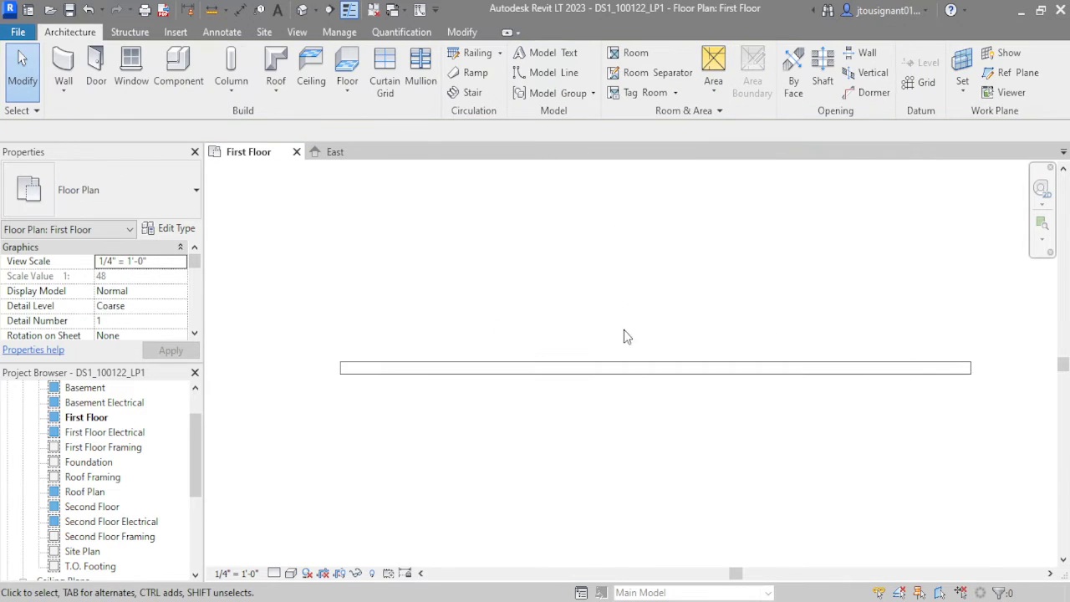
left_click(614, 372)
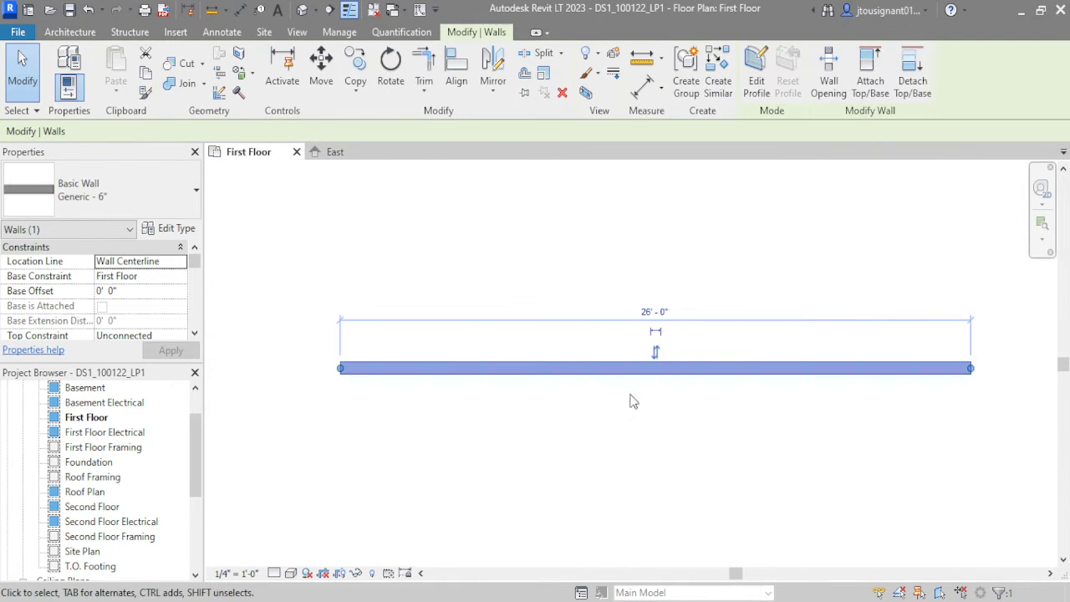
left_click(288, 575)
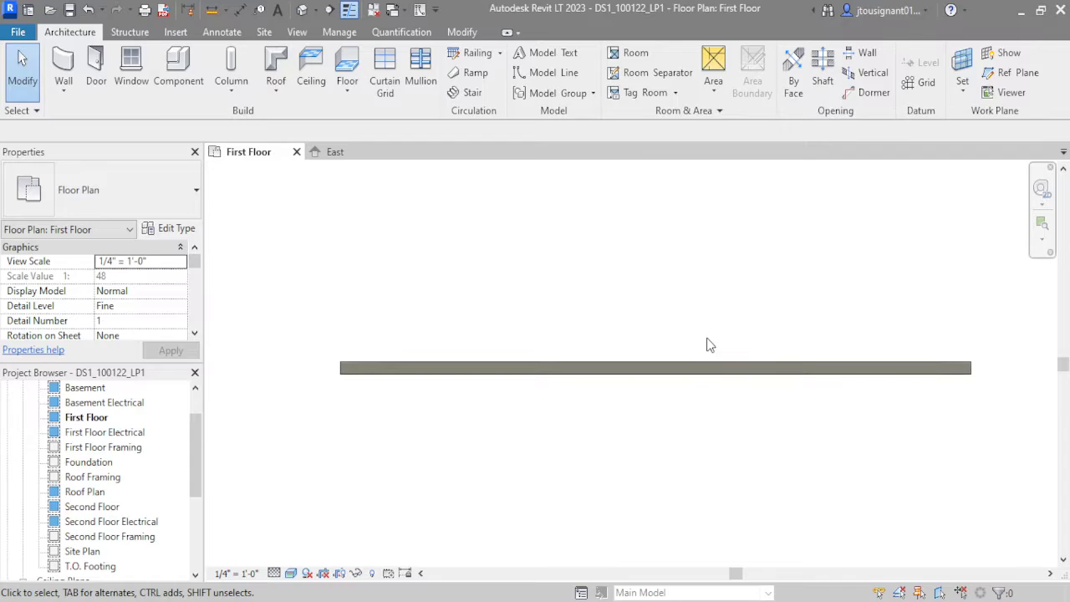
- Undo the single wall and the display changes in the First Floor plan
left_click(689, 373)
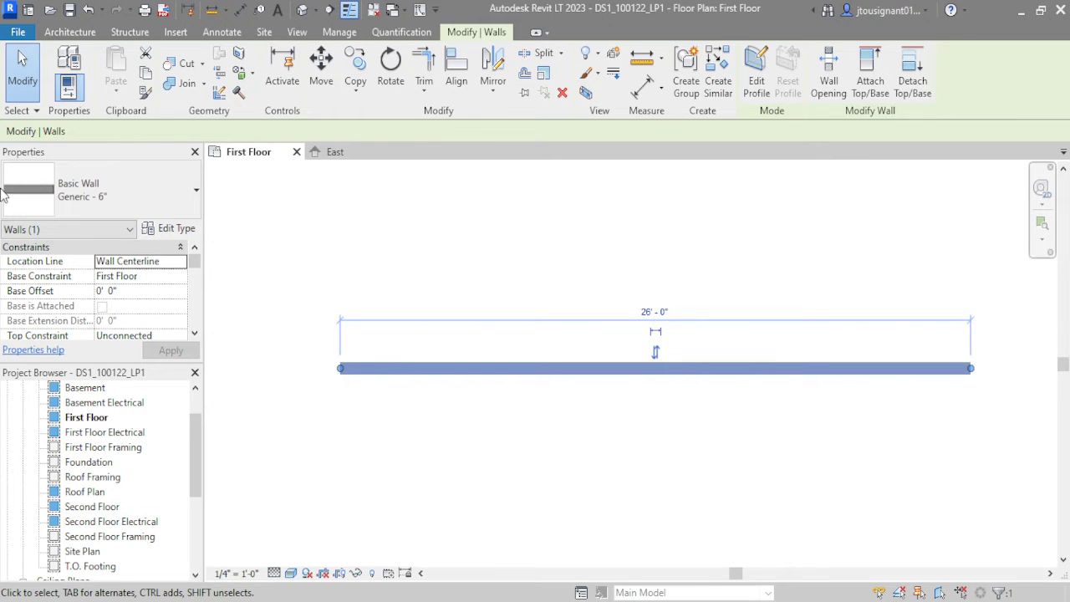
scroll(542, 370, "down", 3)
middle_click_drag(511, 363, 459, 448)
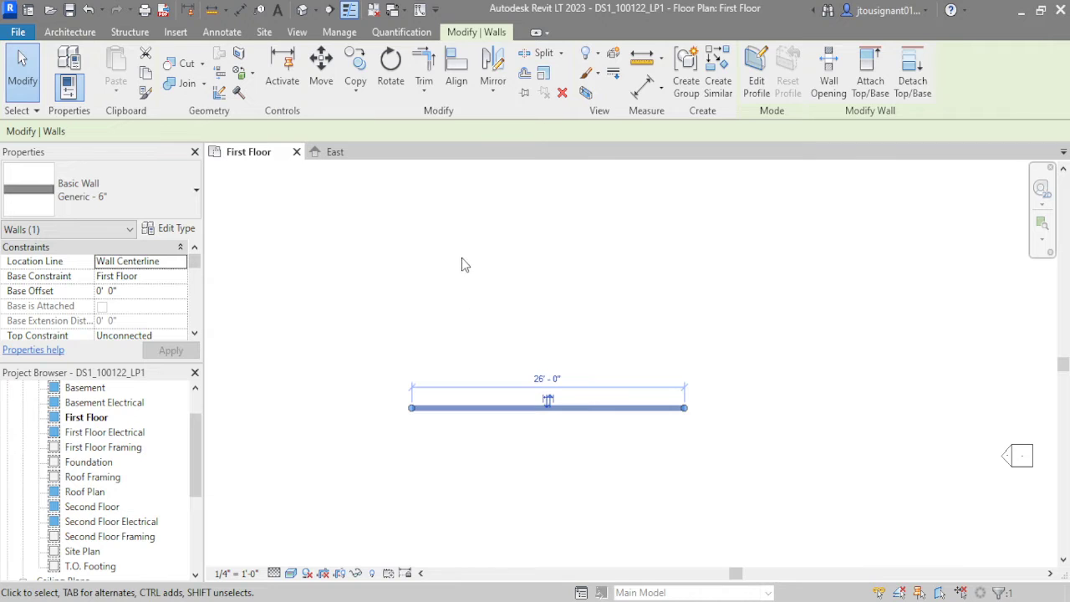
middle_click_drag(461, 262, 477, 279)
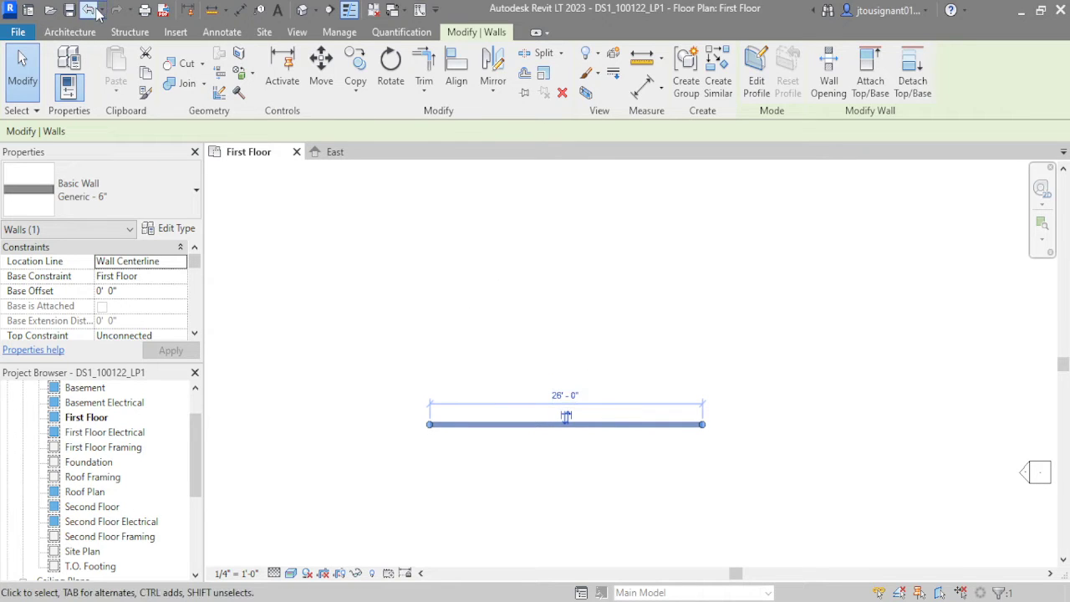
double_click(161, 418)
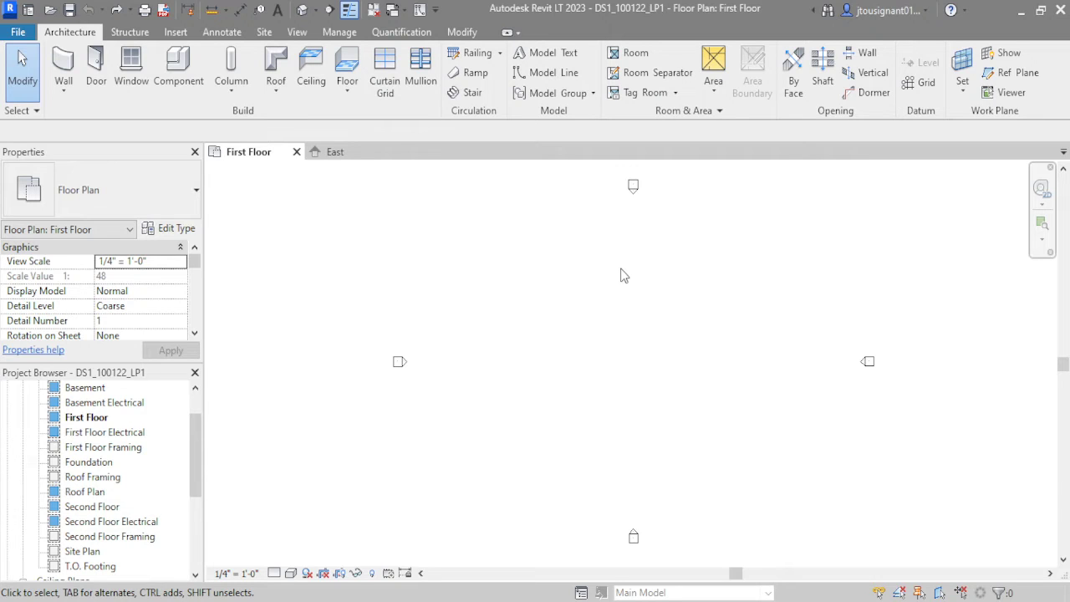
- Draw a rectangle of Generic - 6" walls about 37' by 30'-6", 24' high, with the location line at Finish Face: Exterior
left_click(64, 65)
left_click(23, 68)
left_click(63, 71)
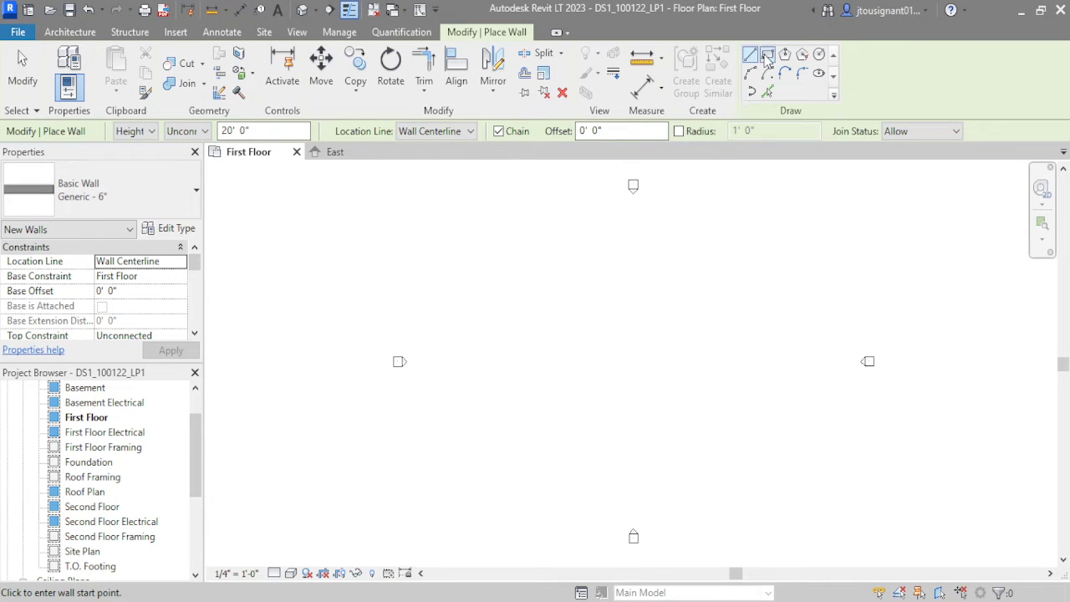
left_click(768, 54)
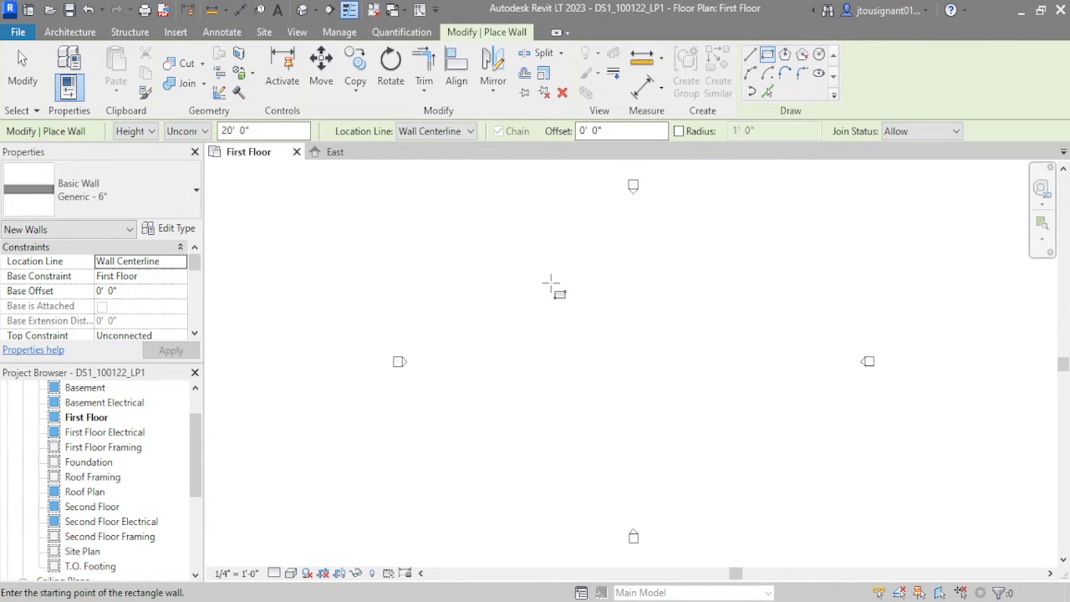
double_click(250, 130)
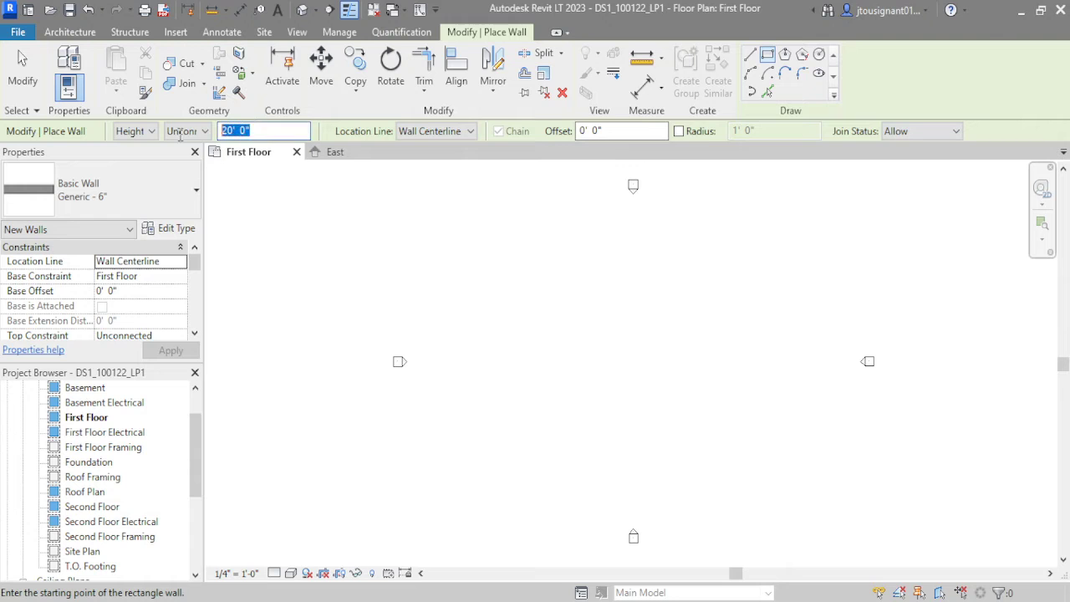
type("24")
key("Return")
left_click(449, 173)
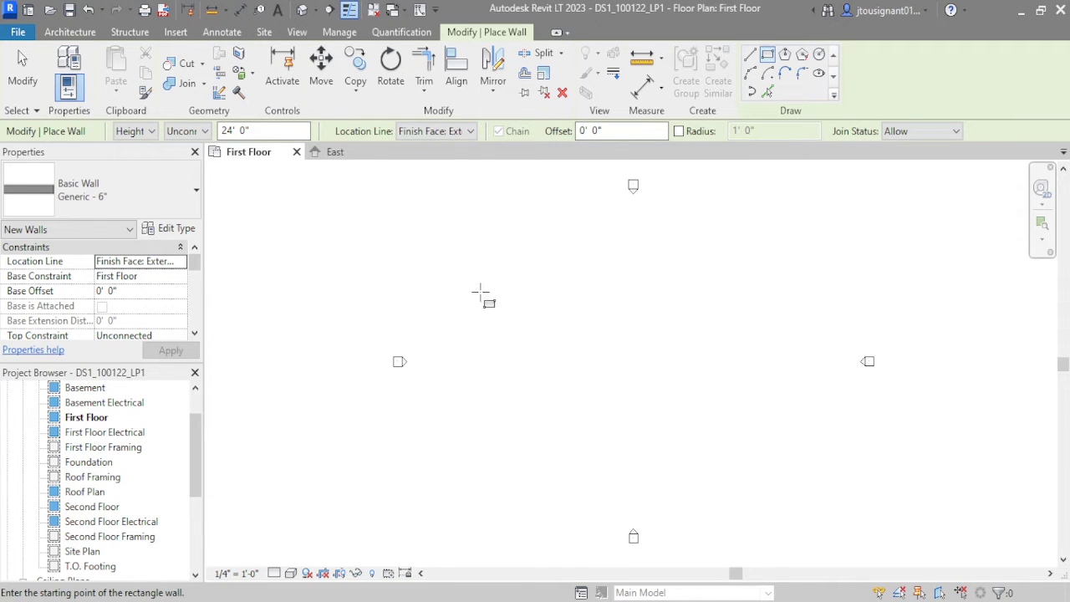
left_click(538, 286)
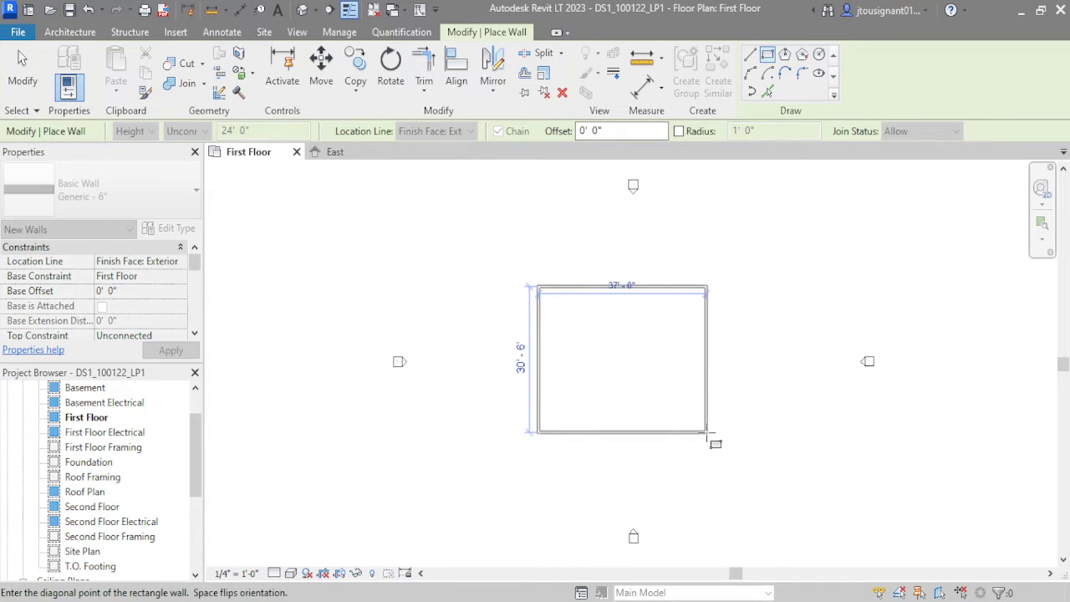
left_click(706, 433)
key("Escape")
key("Escape")
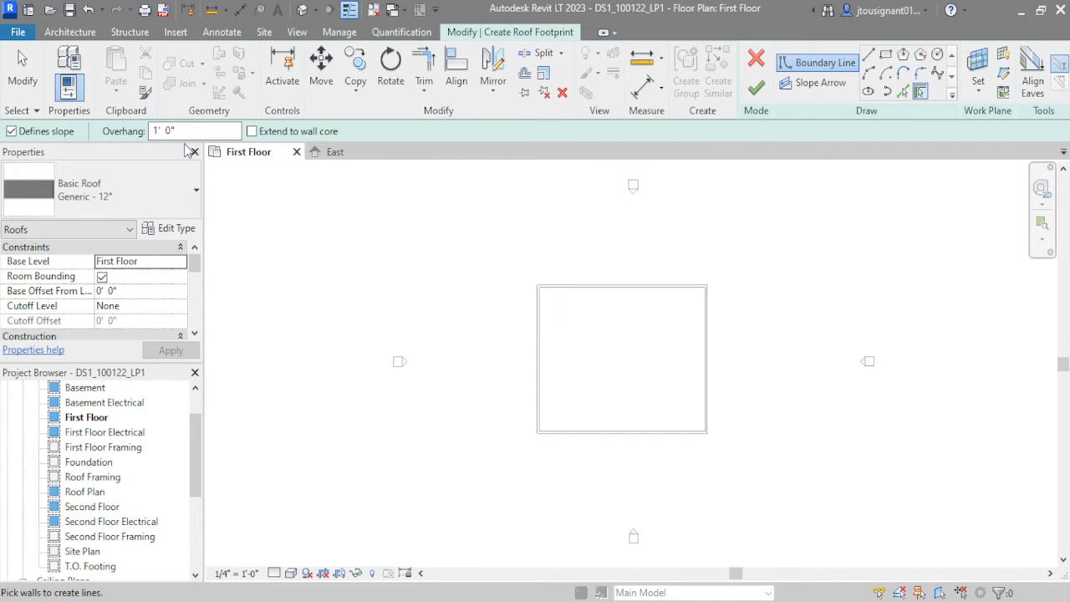
- Create a Generic - 12" roof footprint from all four walls, with slope defined and a 1' overhang
scroll(136, 292, "down", 3)
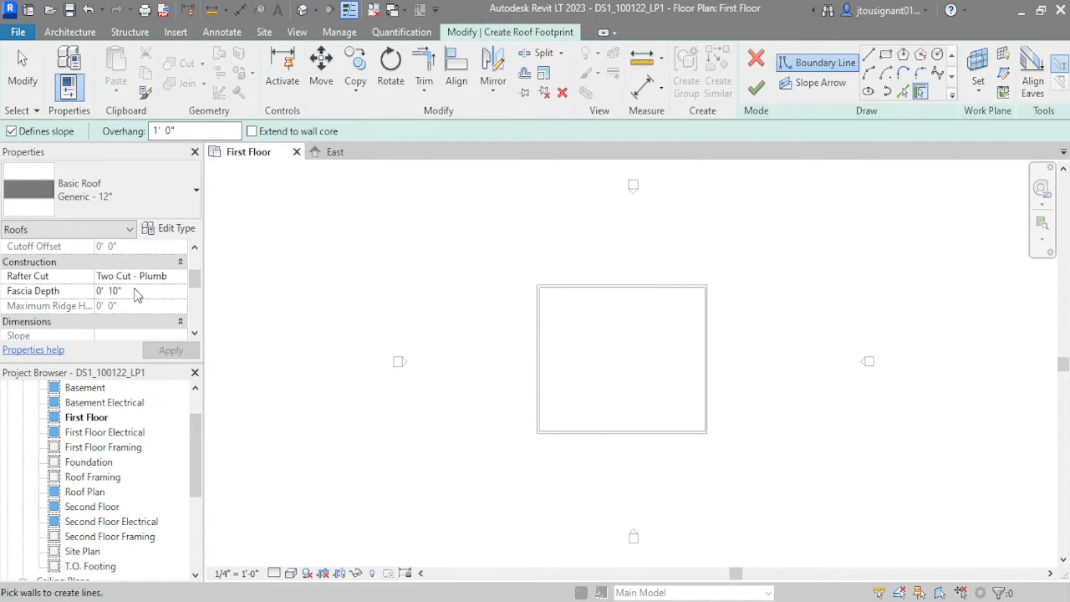
scroll(136, 293, "down", 3)
scroll(134, 292, "up", 5)
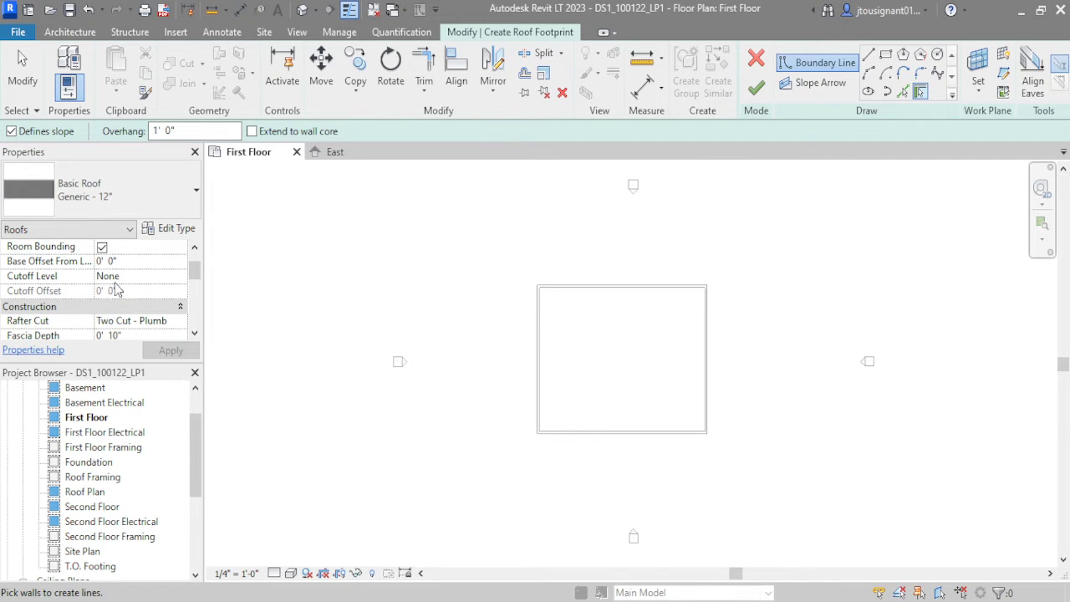
scroll(117, 288, "down", 4)
scroll(105, 304, "up", 2)
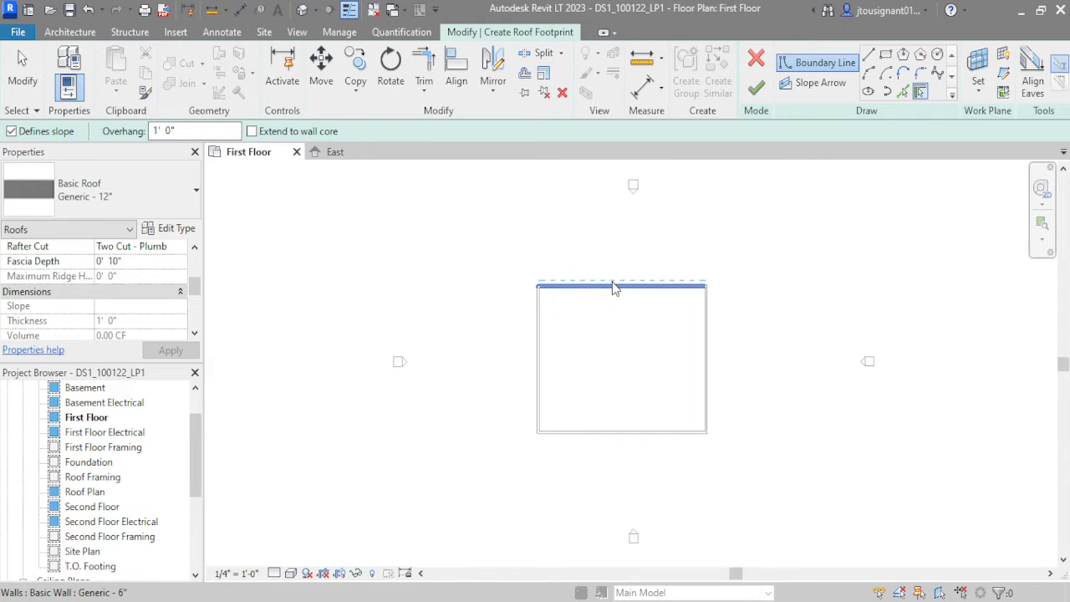
key("Tab")
left_click(614, 289)
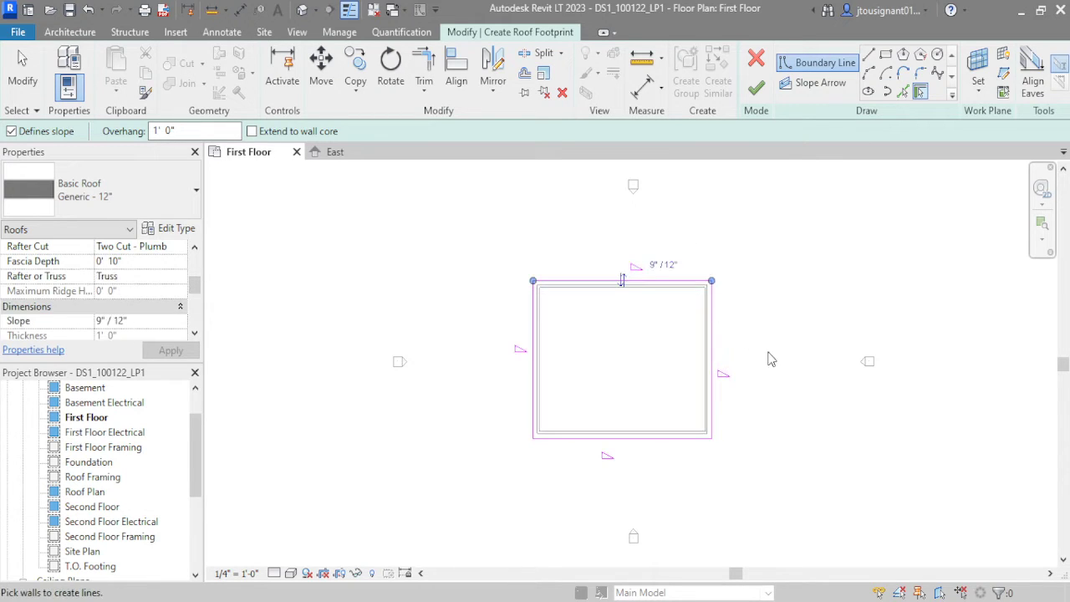
key("Escape")
key("Escape")
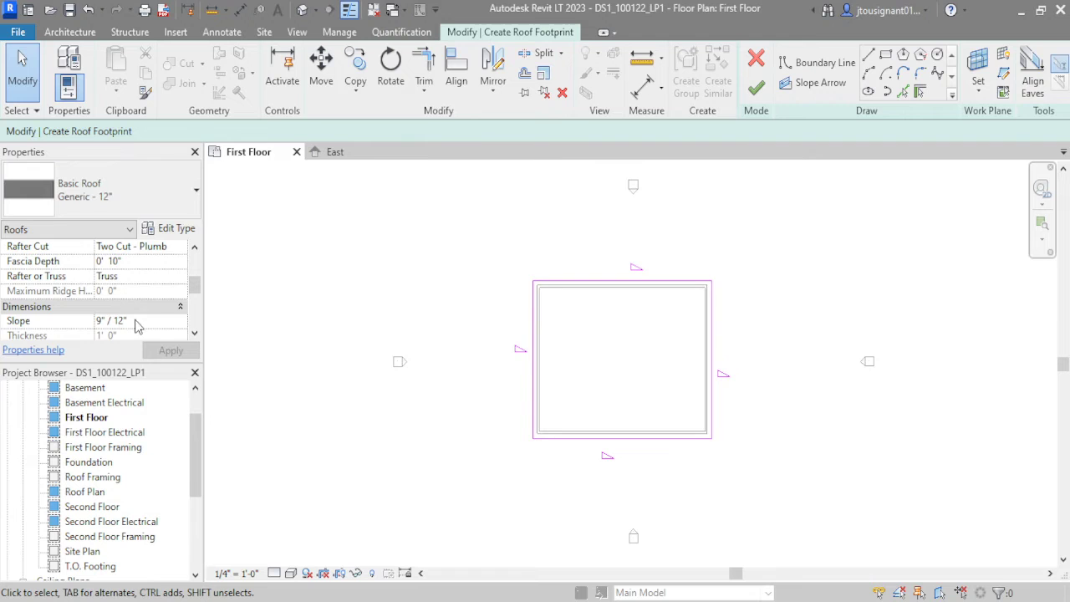
- Set the roof slope to 5" / 12" and finish the footprint as a gable roof, with no slope on the two side edges
left_click(147, 325)
type("5")
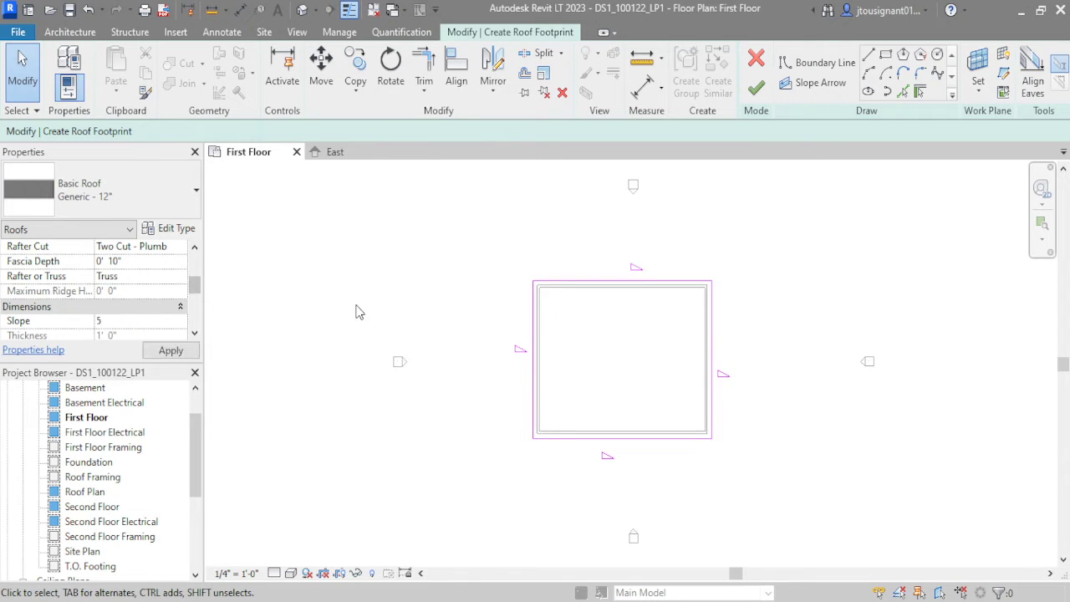
left_click_drag(927, 324, 336, 348)
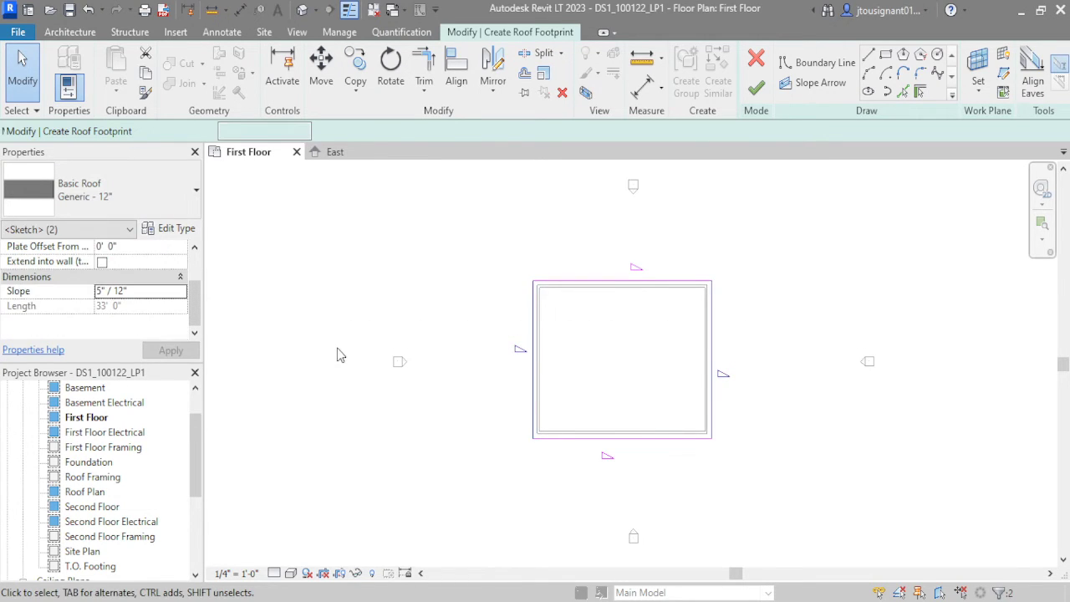
left_click(730, 167)
left_click(756, 87)
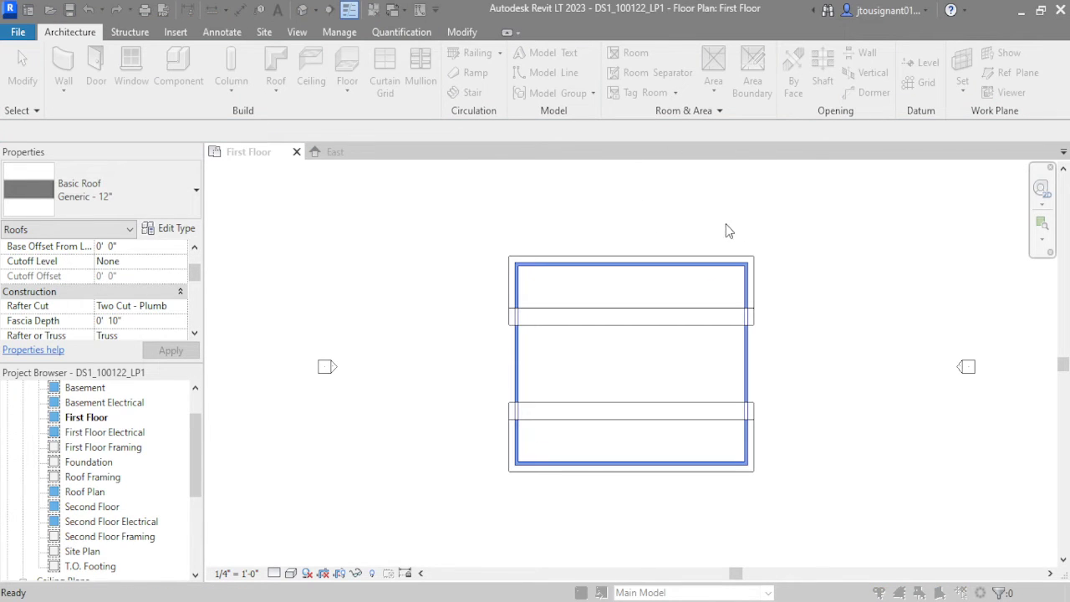
- Open the default 3D view and change the roof's base level to Roof
left_click(302, 10)
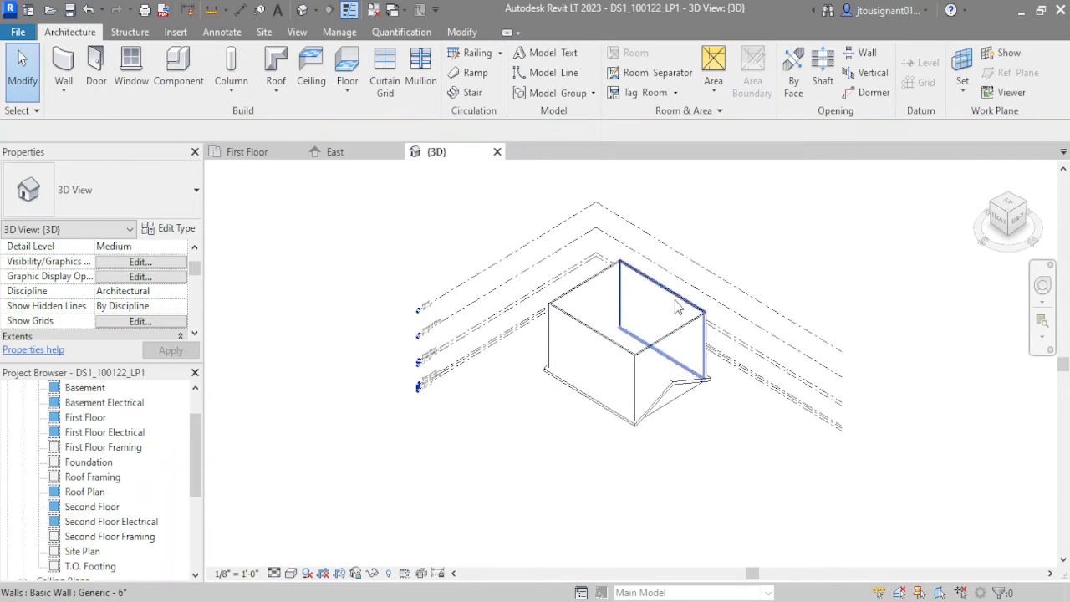
left_click(699, 382)
scroll(159, 265, "up", 2)
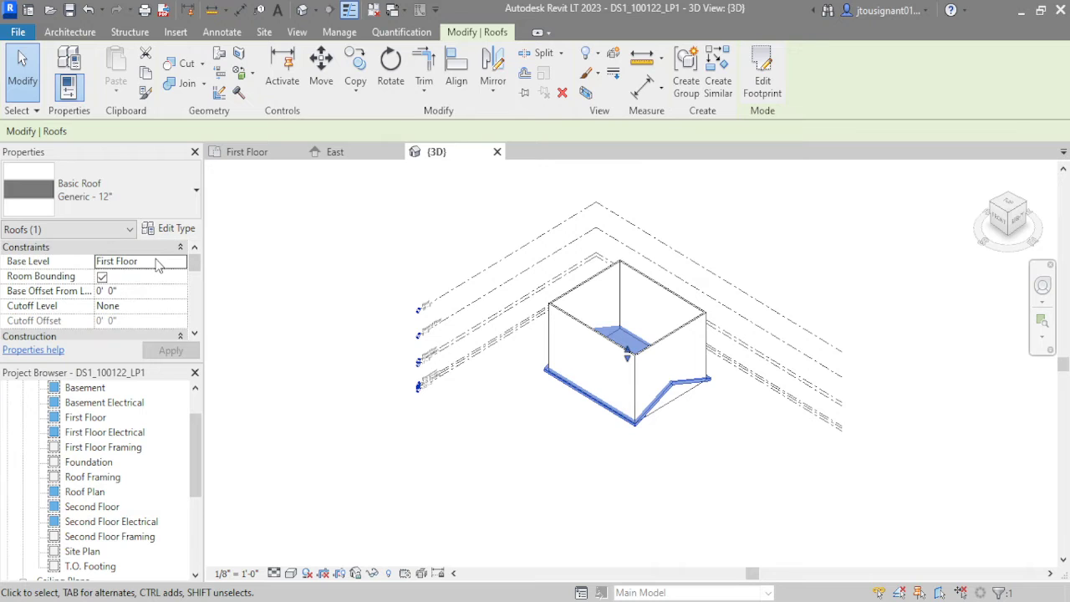
left_click(175, 265)
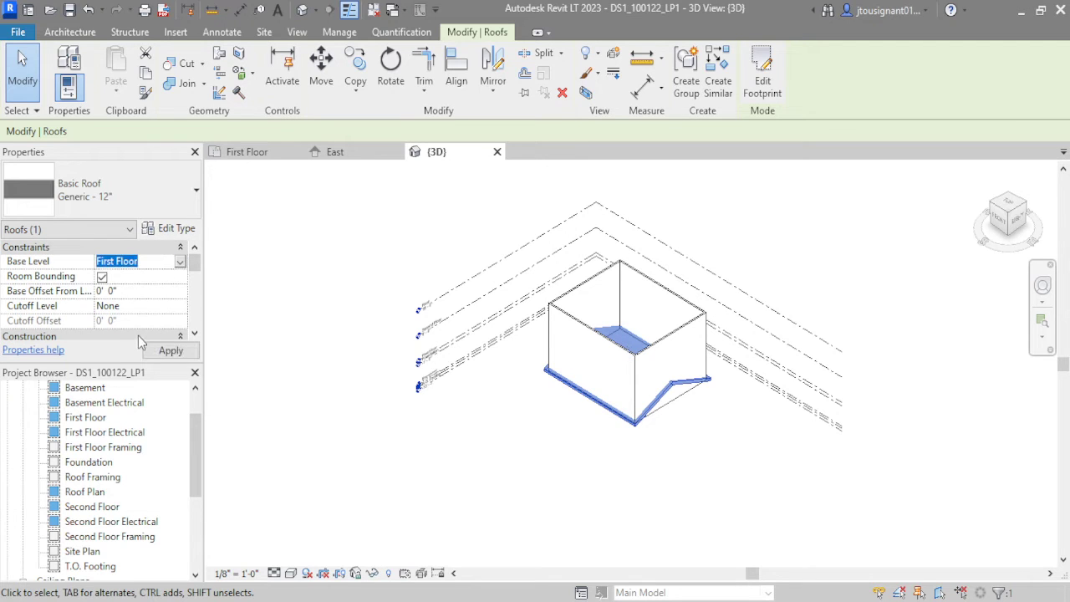
key("r")
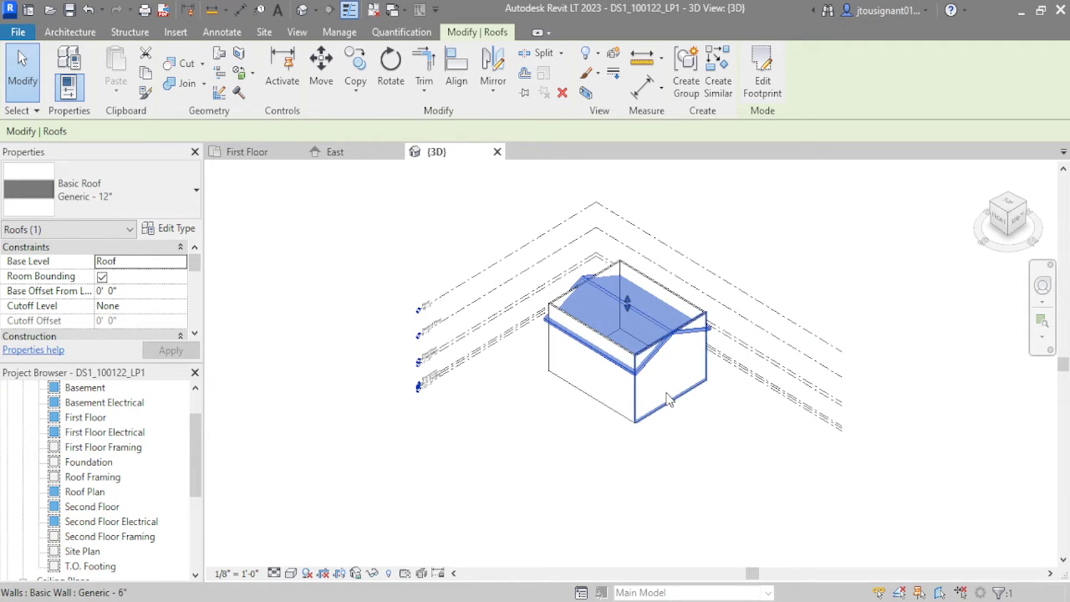
- Attach the tops of all four connected walls to the roof
key("Tab")
left_click(669, 401)
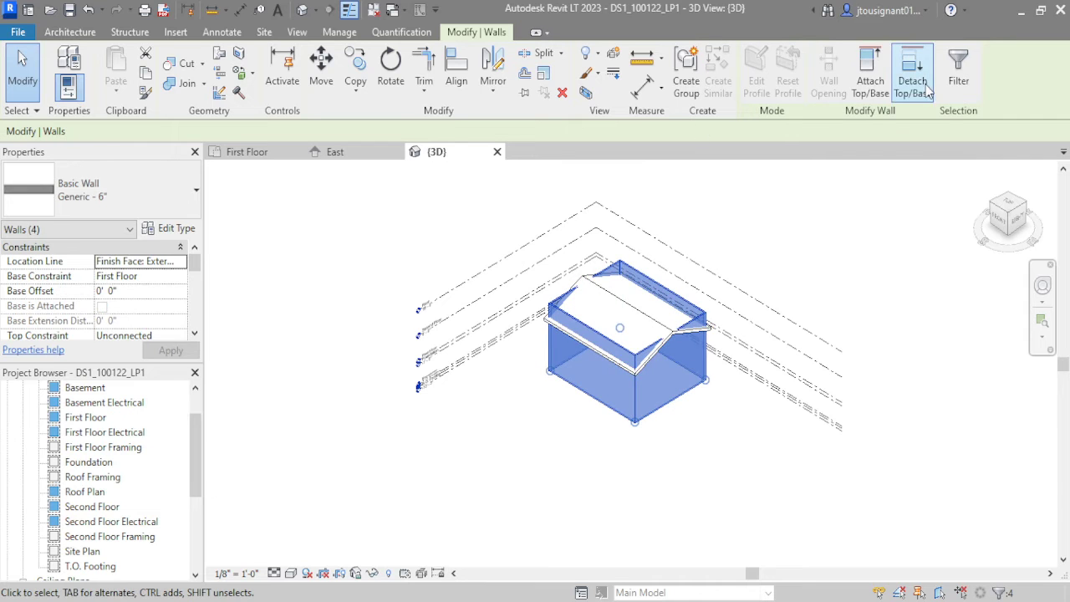
left_click(869, 73)
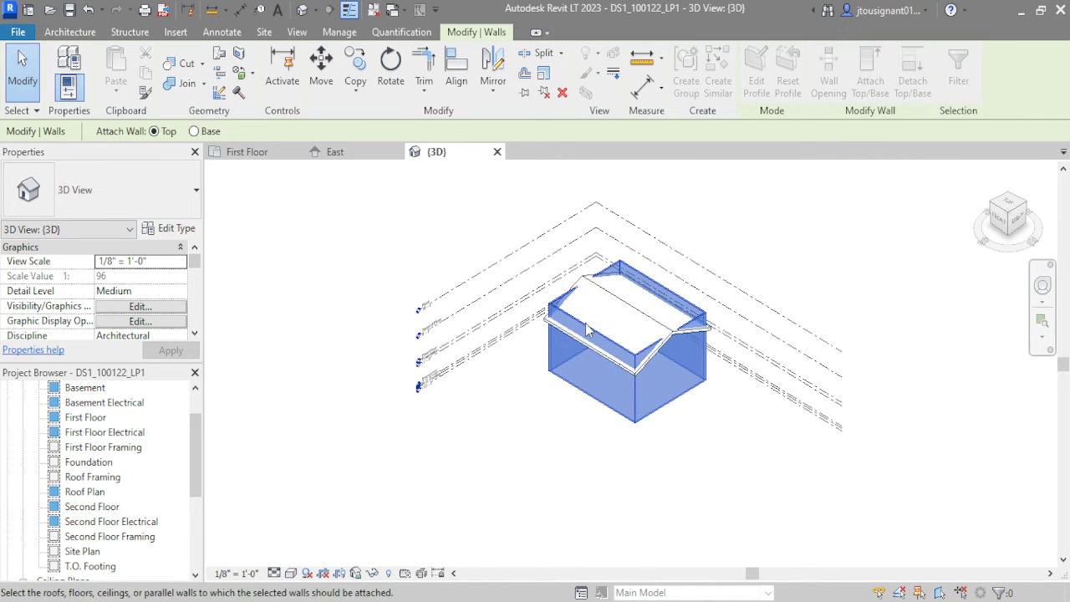
left_click(642, 310)
left_click(849, 262)
scroll(678, 401, "up", 1)
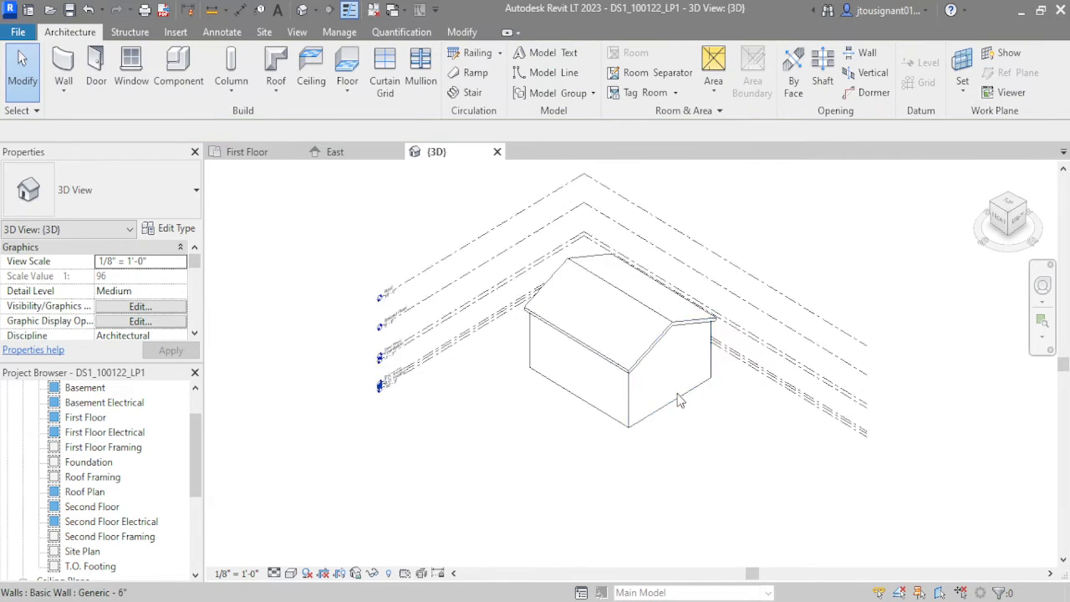
- Display the 3D view of the house in the Shaded visual style
scroll(679, 401, "up", 3)
scroll(690, 425, "down", 2)
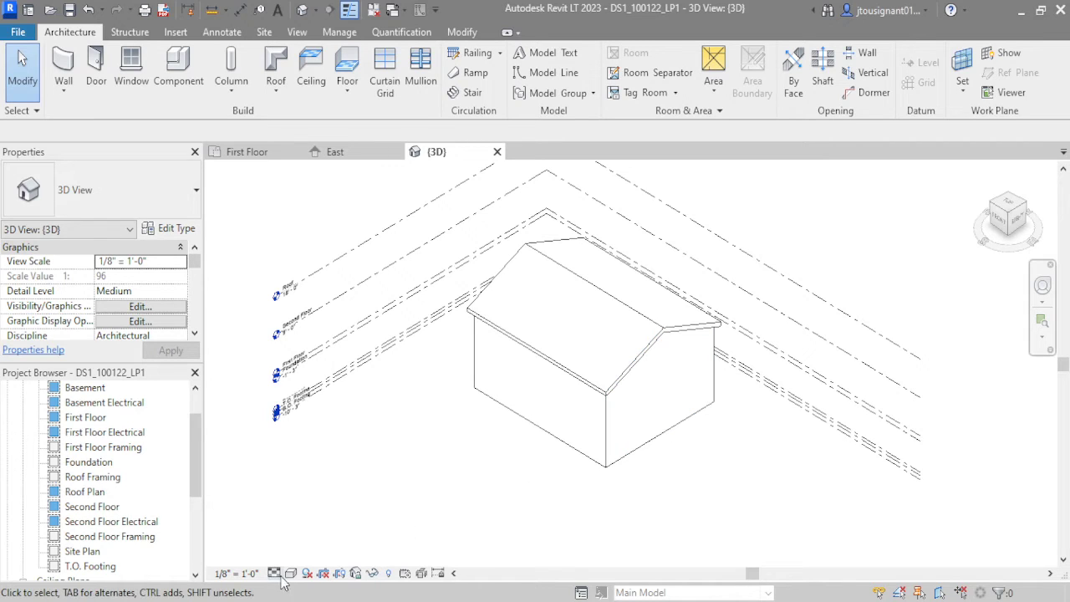
key("s")
key("d")
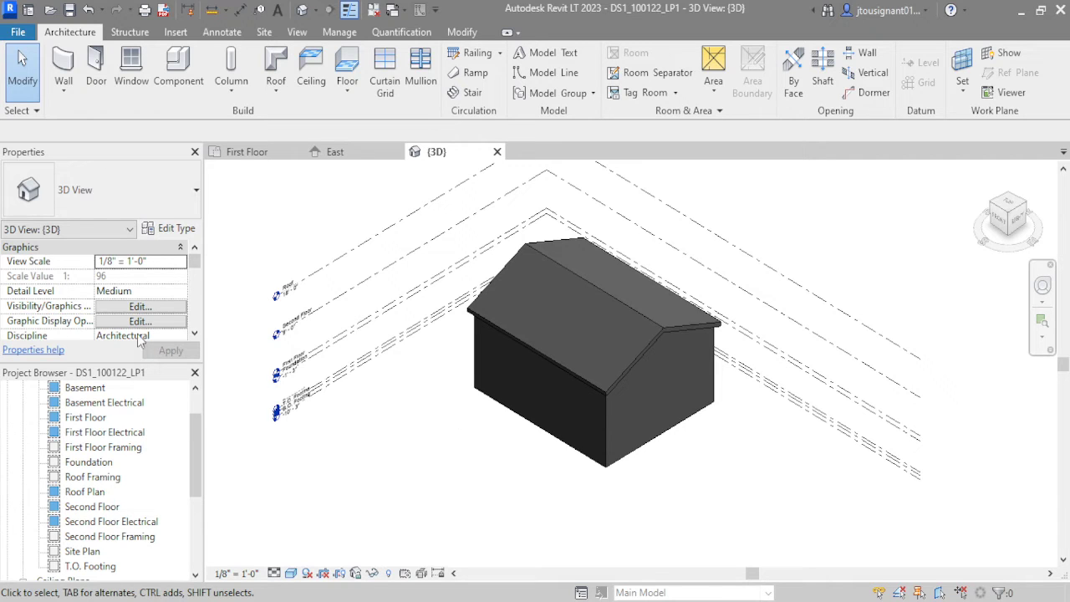
left_click(669, 426)
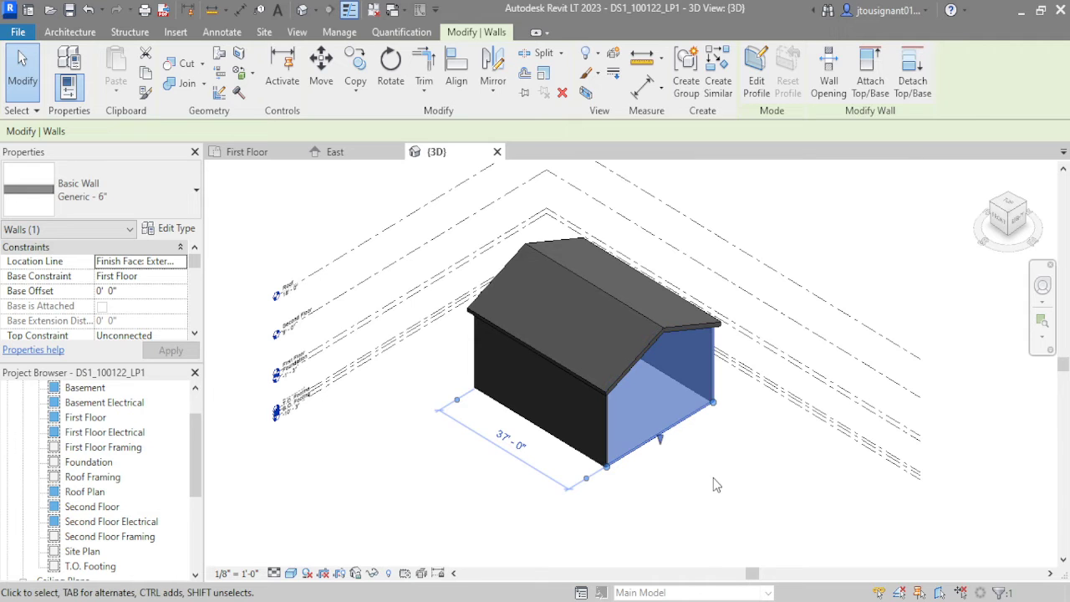
left_click(652, 478)
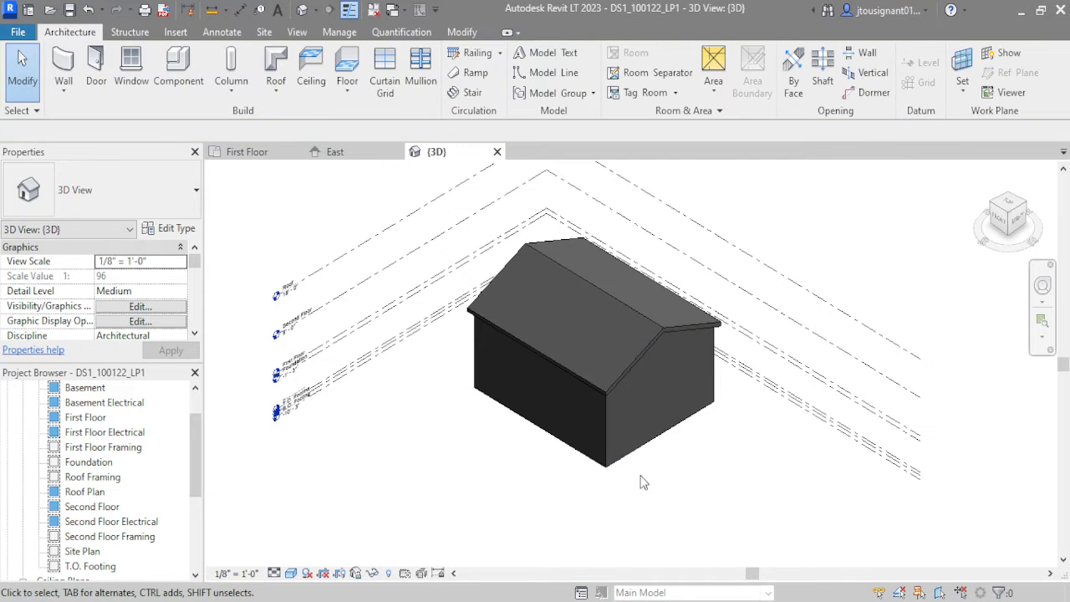
left_click(544, 342)
left_click(850, 206)
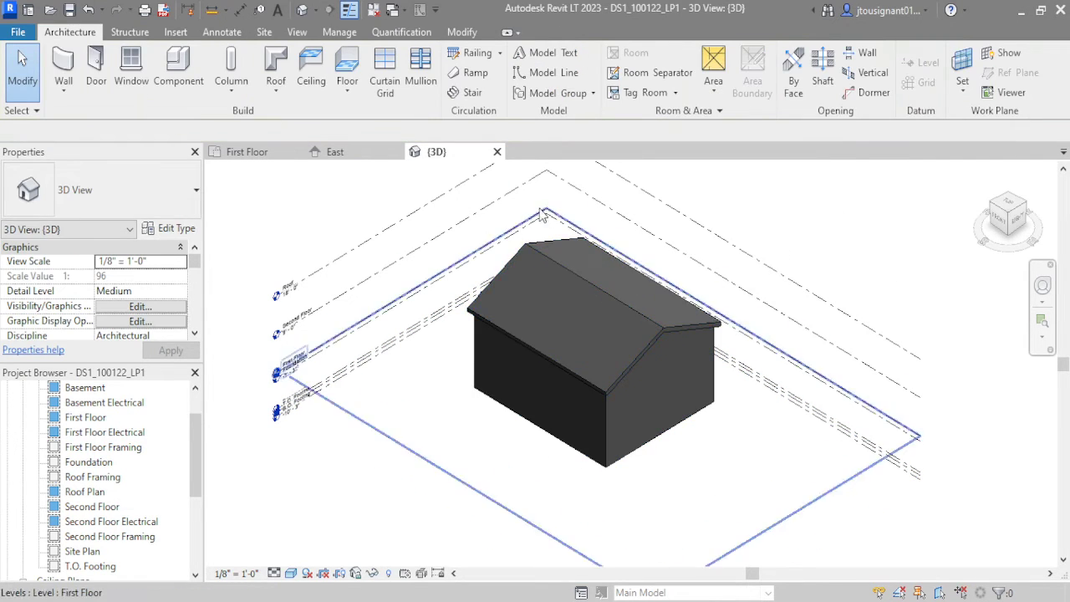
- Assign a different basic roof type to the house's gable roof
left_click(596, 321)
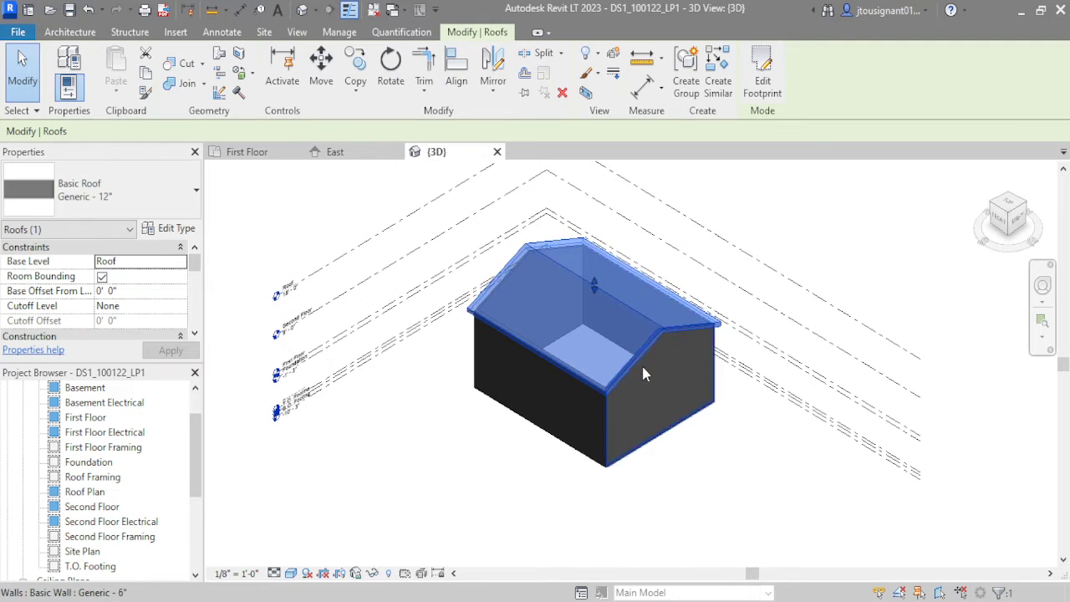
left_click(140, 192)
left_click(88, 378)
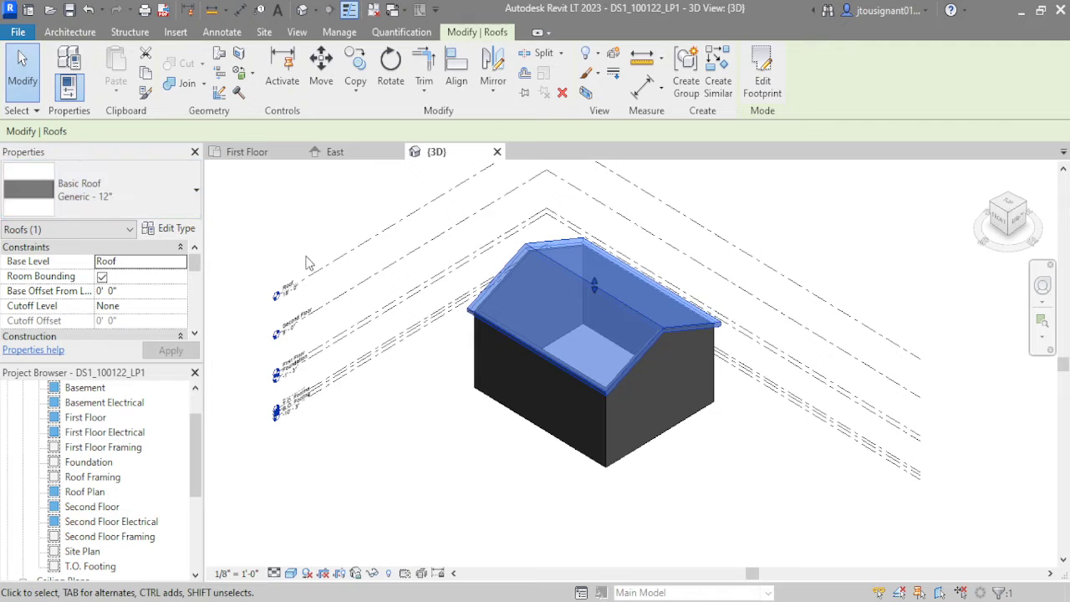
- Change all four connected walls to the Exterior - Wood Shingle on Wood Stud type
key("Tab")
left_click(634, 412)
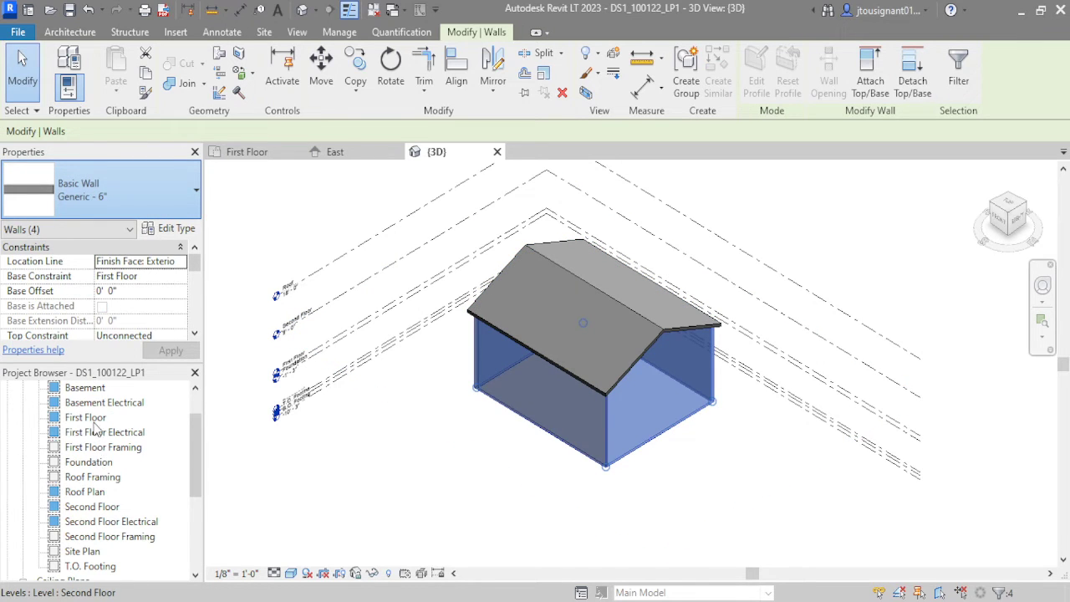
left_click(839, 239)
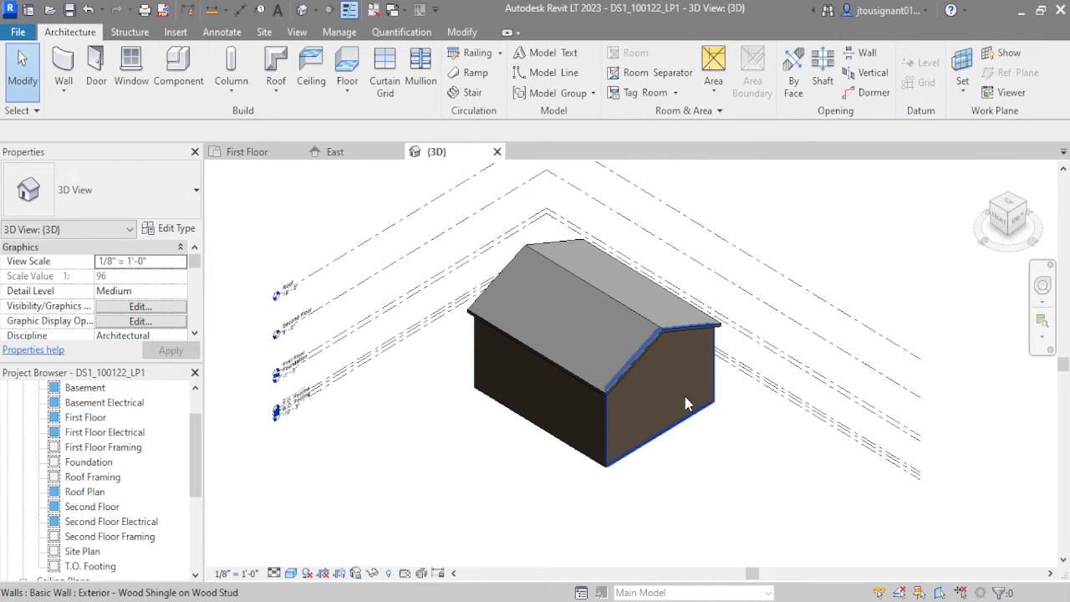
- Change the chain of four walls to the Exterior - Brick on Wood Stud type and inspect the brick surface
scroll(673, 376, "up", 4)
key("Tab")
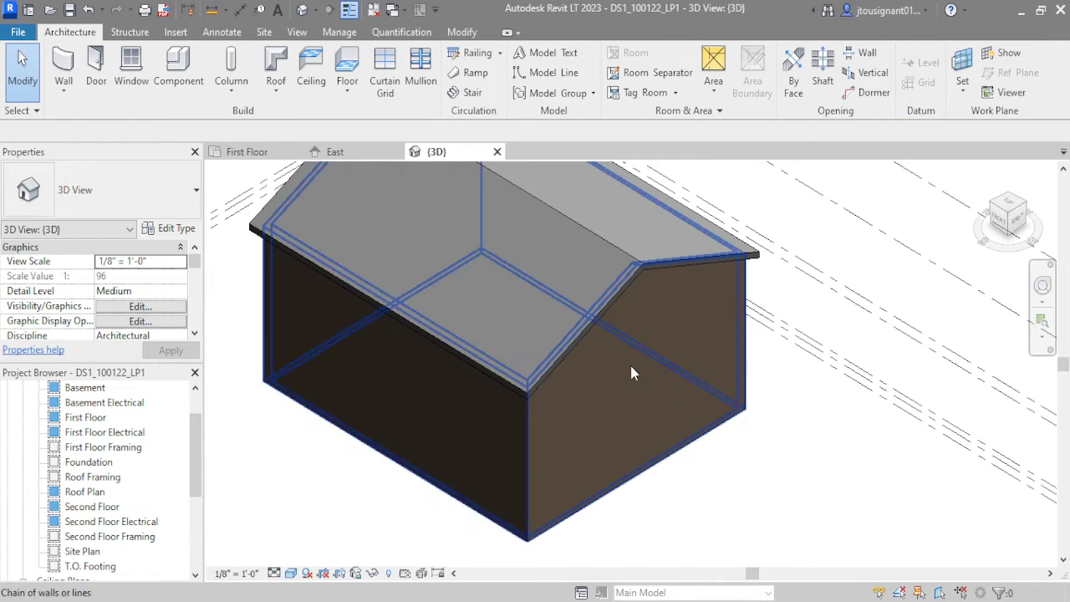
left_click(630, 370)
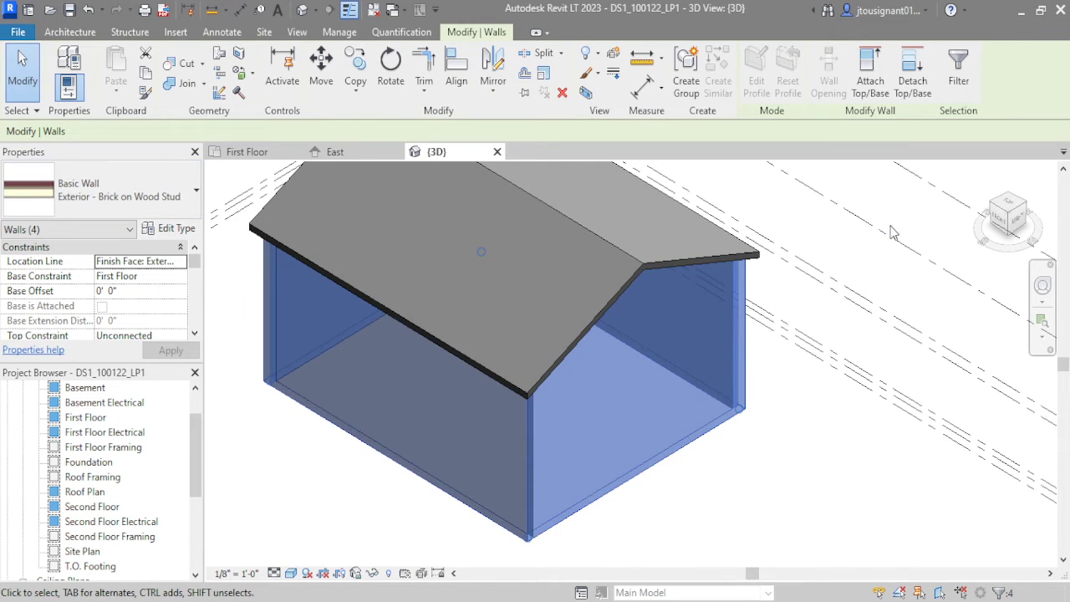
key("Escape")
scroll(679, 358, "up", 5)
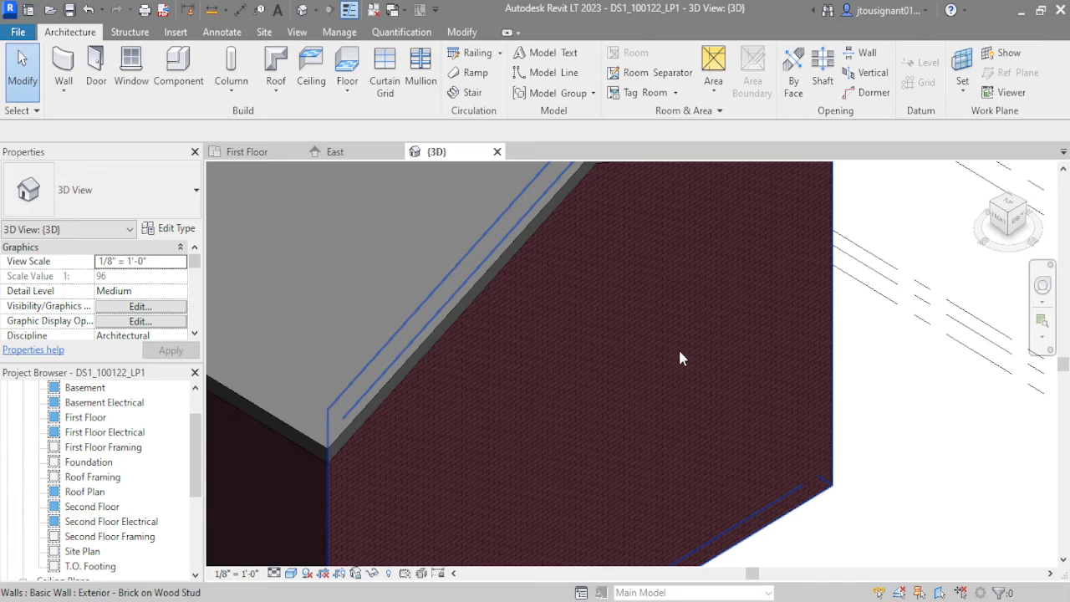
scroll(470, 223, "down", 3)
- Close the 3D view and delete the house's four walls from the First Floor plan and its roof from the East elevation
left_click(496, 152)
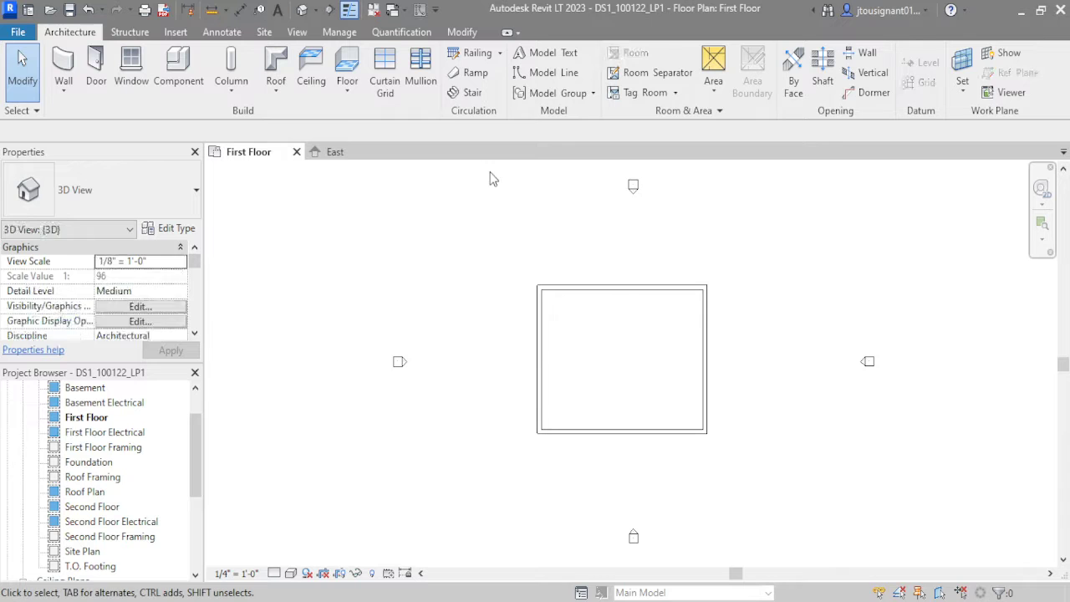
left_click_drag(749, 239, 461, 444)
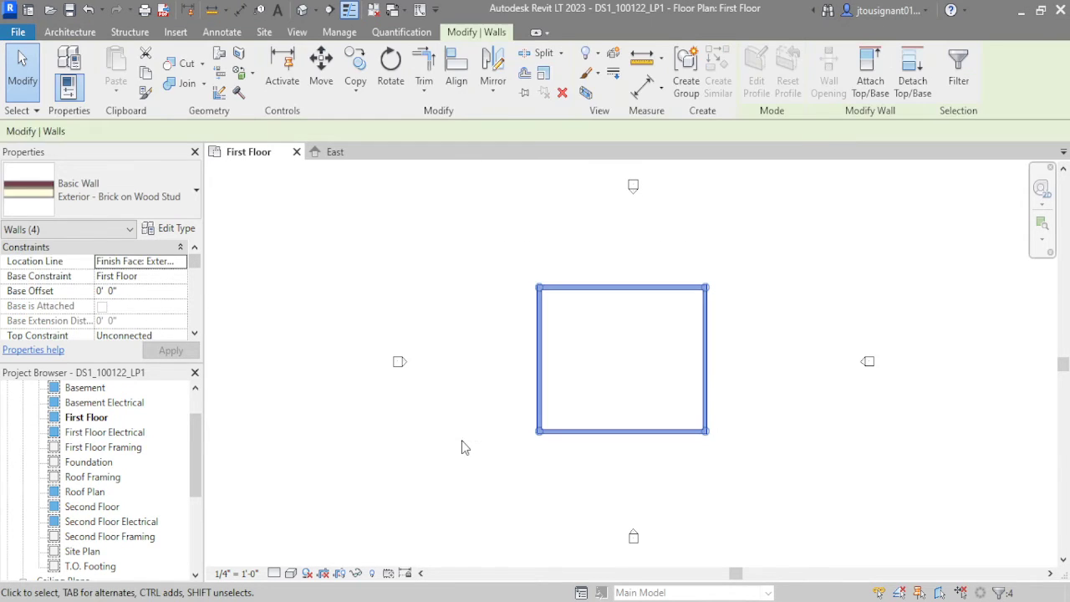
left_click(377, 237)
left_click(339, 151)
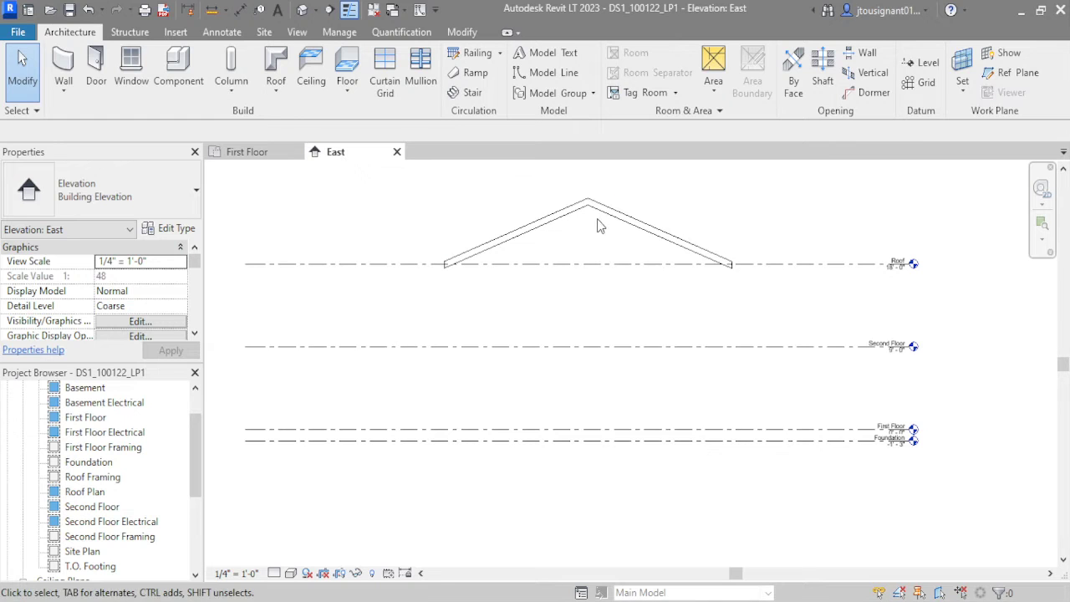
left_click(637, 219)
key("Delete")
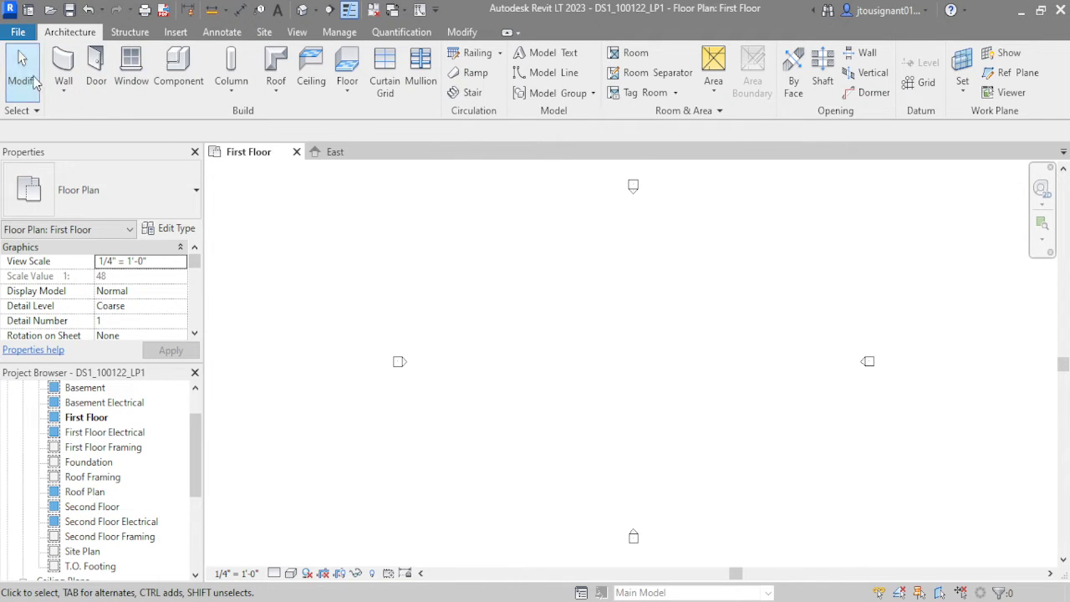
- Draw a rectangle of Exterior - Brick on Wood Stud walls, about 54' by 43' 6", between the elevation markers in the First Floor plan
left_click(63, 65)
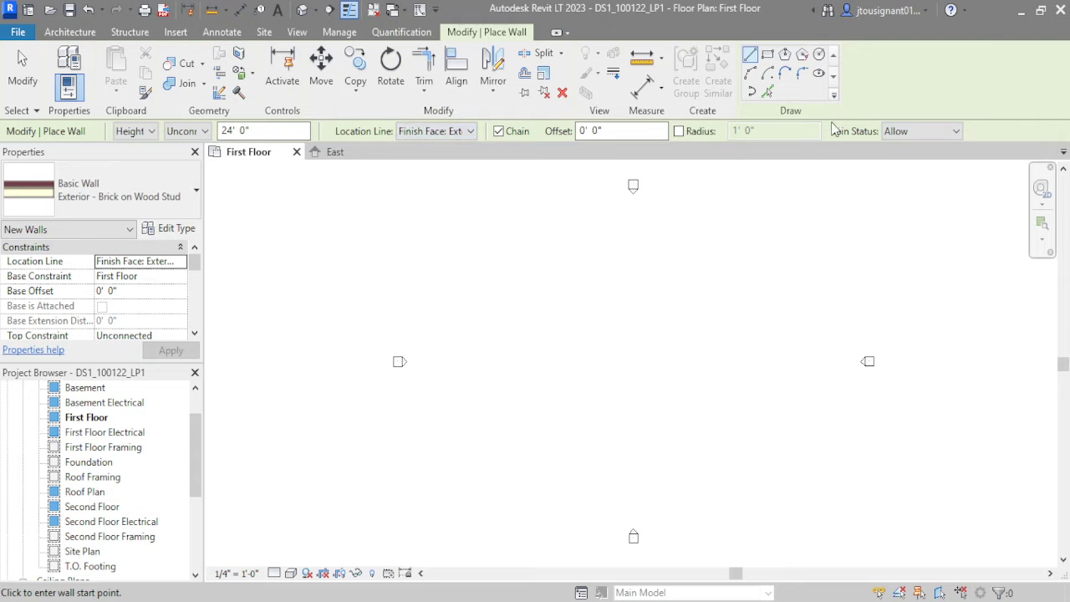
left_click(767, 54)
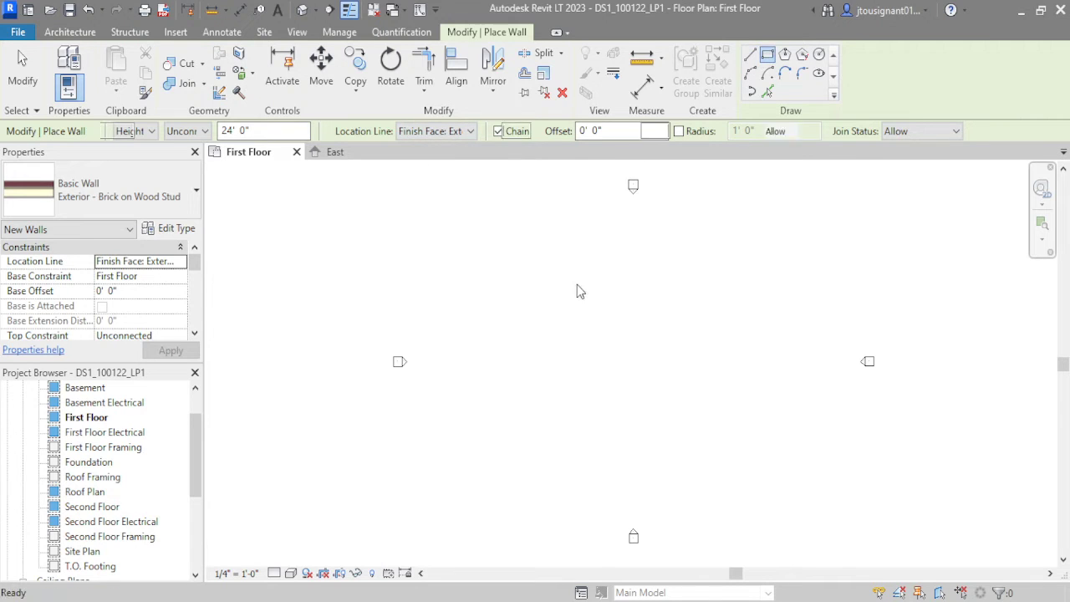
left_click(492, 269)
left_click(738, 475)
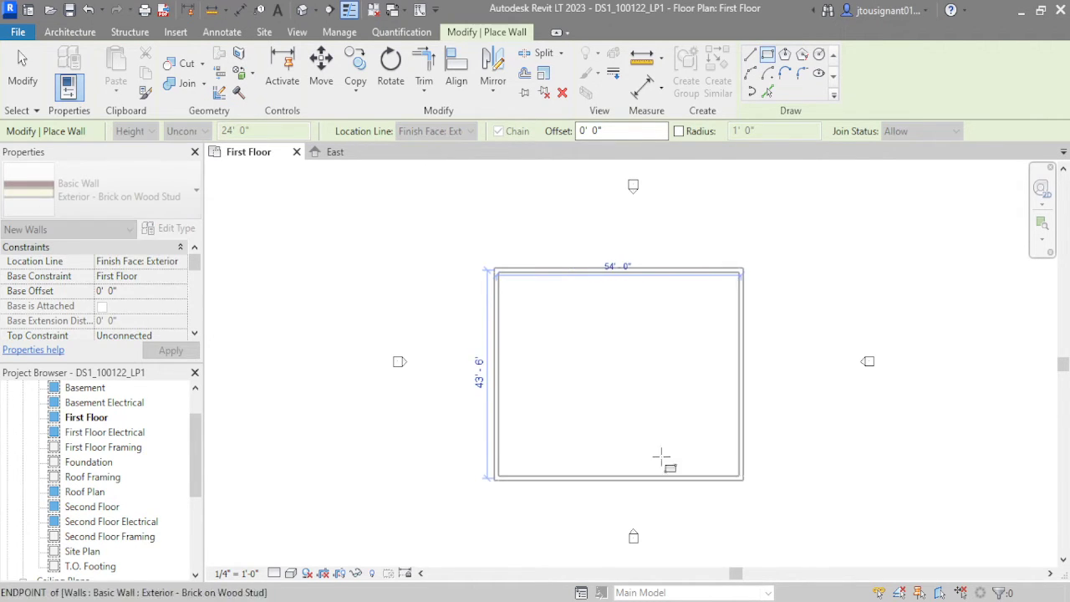
key("Escape")
key("Escape")
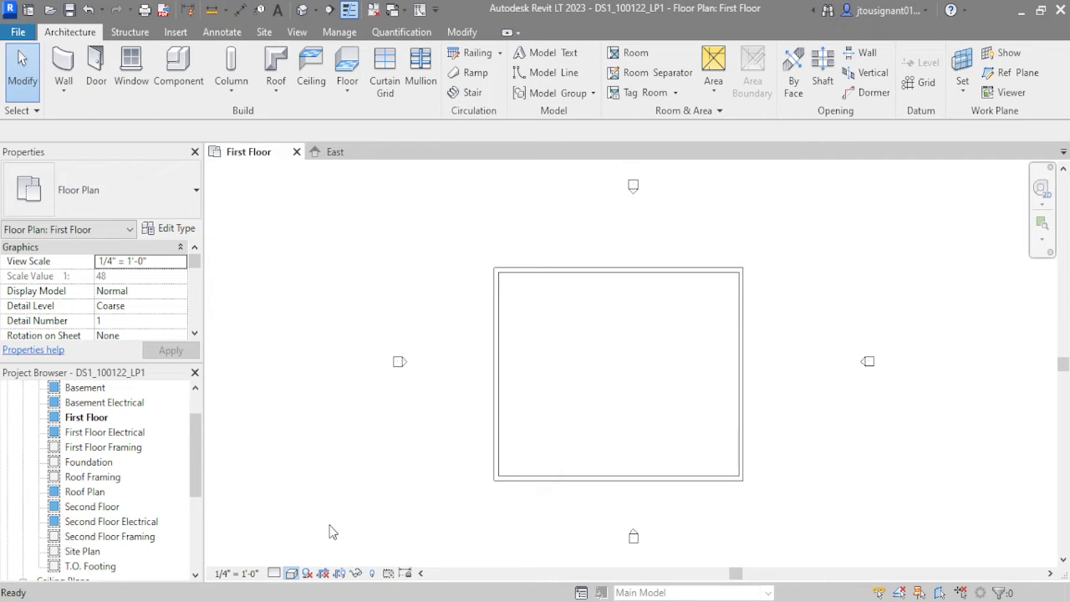
- Set the First Floor plan's detail level to Fine
left_click(273, 572)
left_click(292, 555)
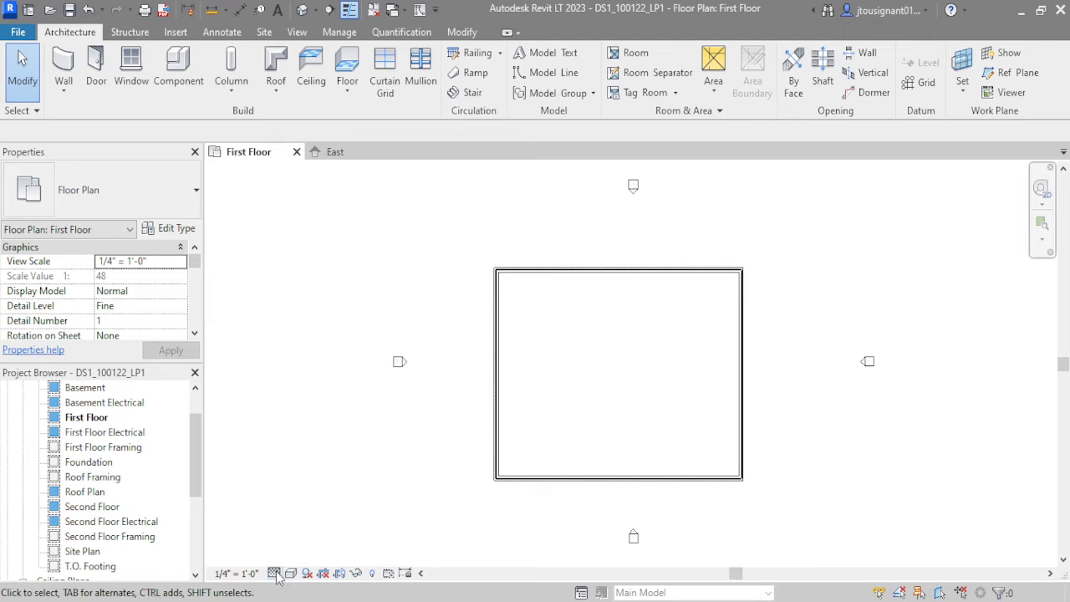
scroll(539, 264, "up", 5)
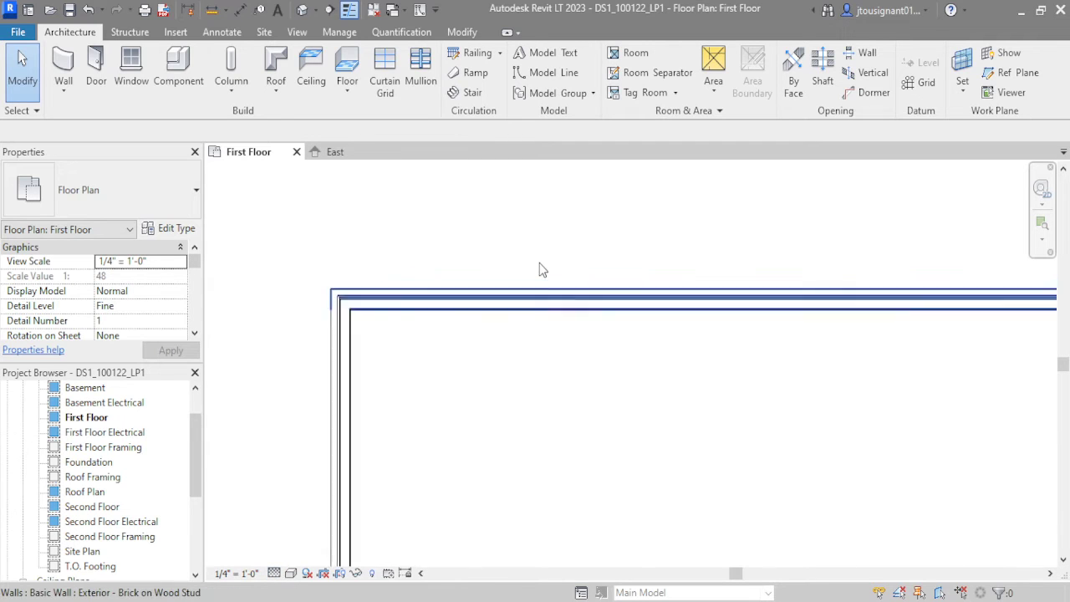
middle_click_drag(618, 359, 573, 310)
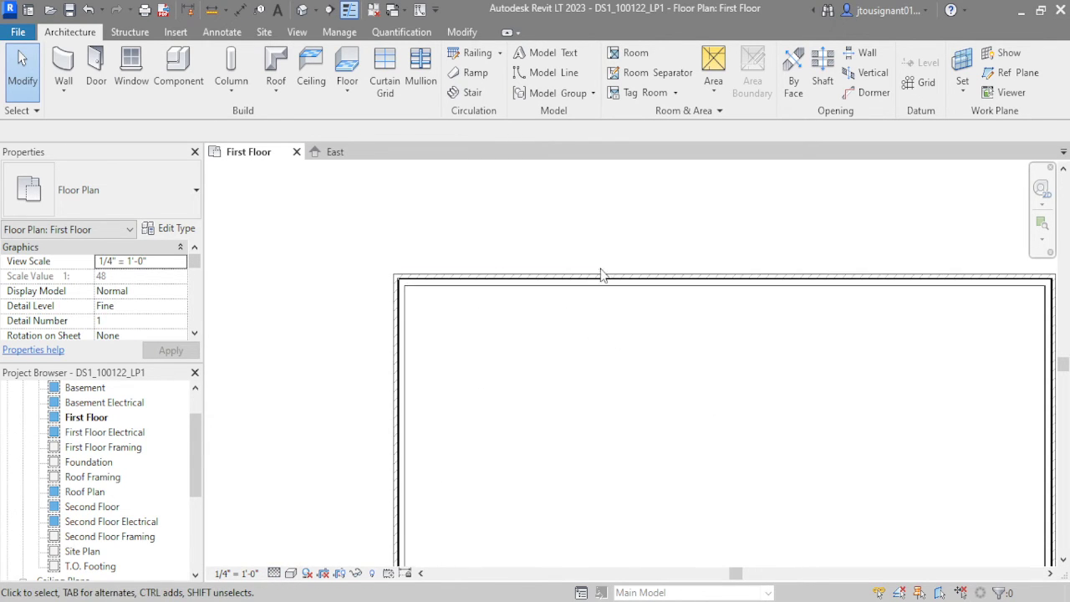
- Examine the brick walls' layers and interior finish faces at the two upper corners of the plan
scroll(602, 273, "down", 3)
scroll(656, 404, "down", 2)
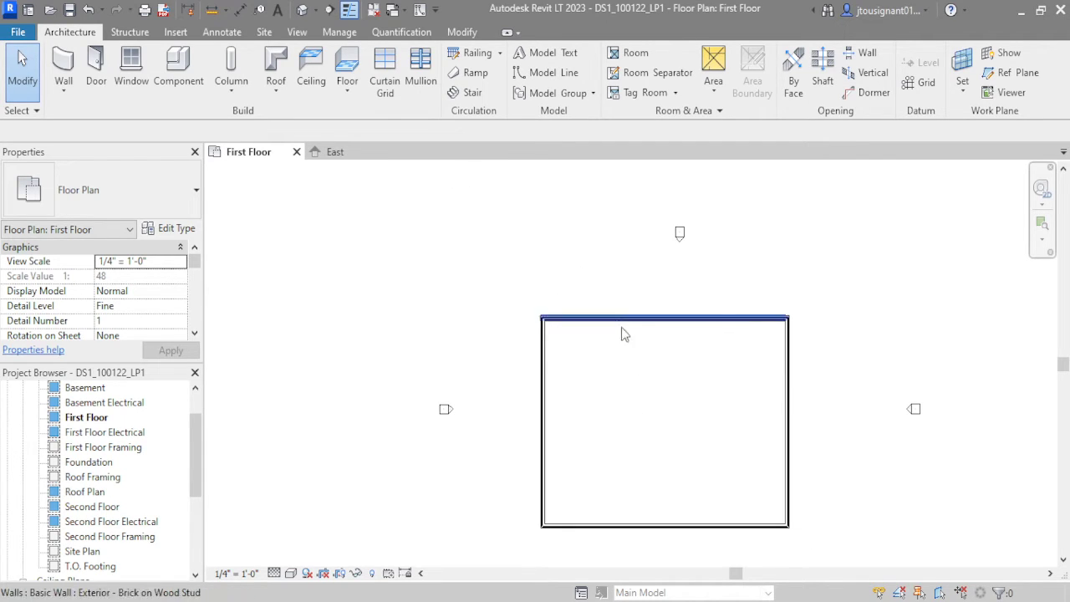
scroll(735, 347, "up", 2)
scroll(364, 333, "up", 3)
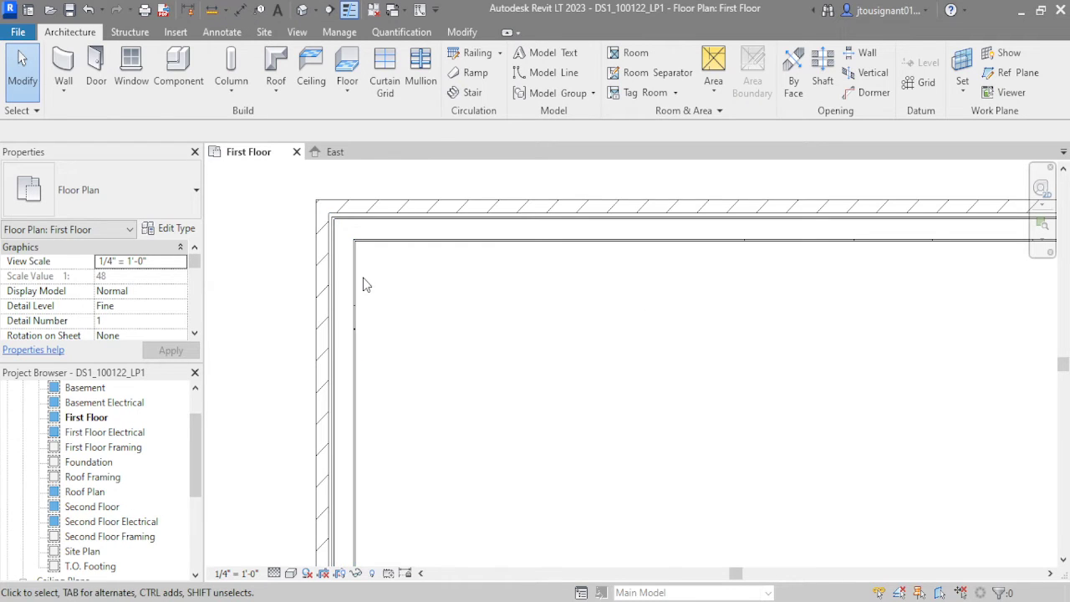
scroll(363, 263, "up", 2)
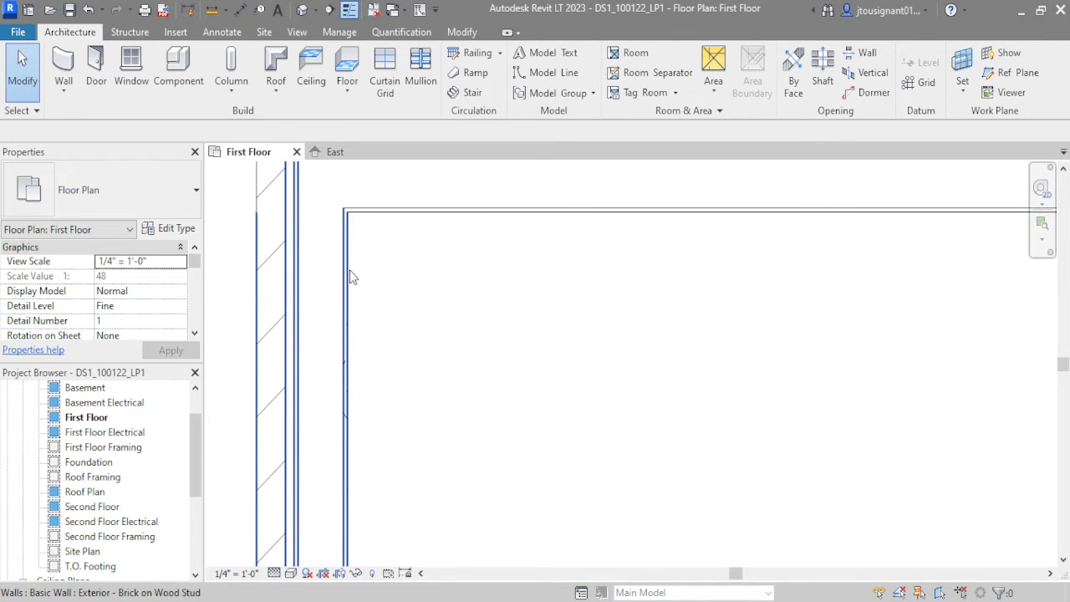
scroll(350, 273, "down", 4)
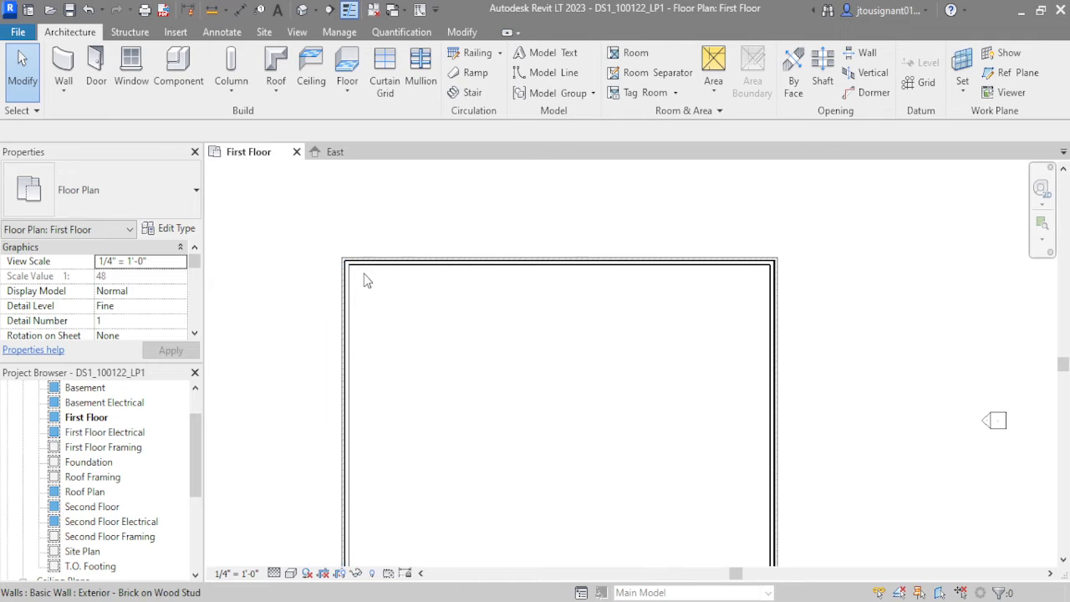
scroll(777, 284, "up", 3)
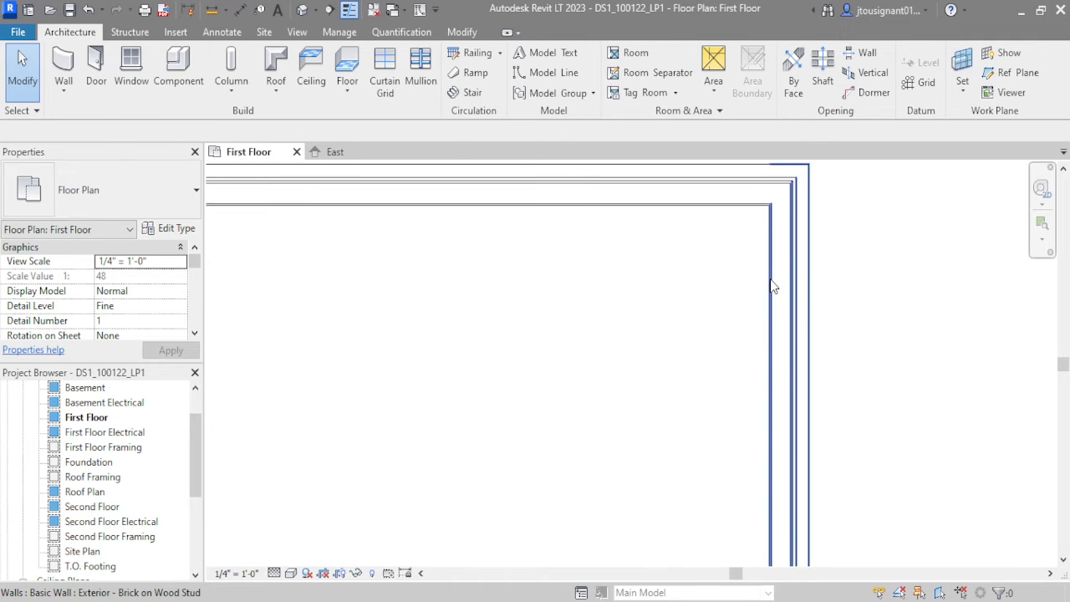
scroll(773, 287, "down", 4)
- Place an aligned dimension between the interior finish faces of the west and east walls, just inside the north wall
key("d")
key("i")
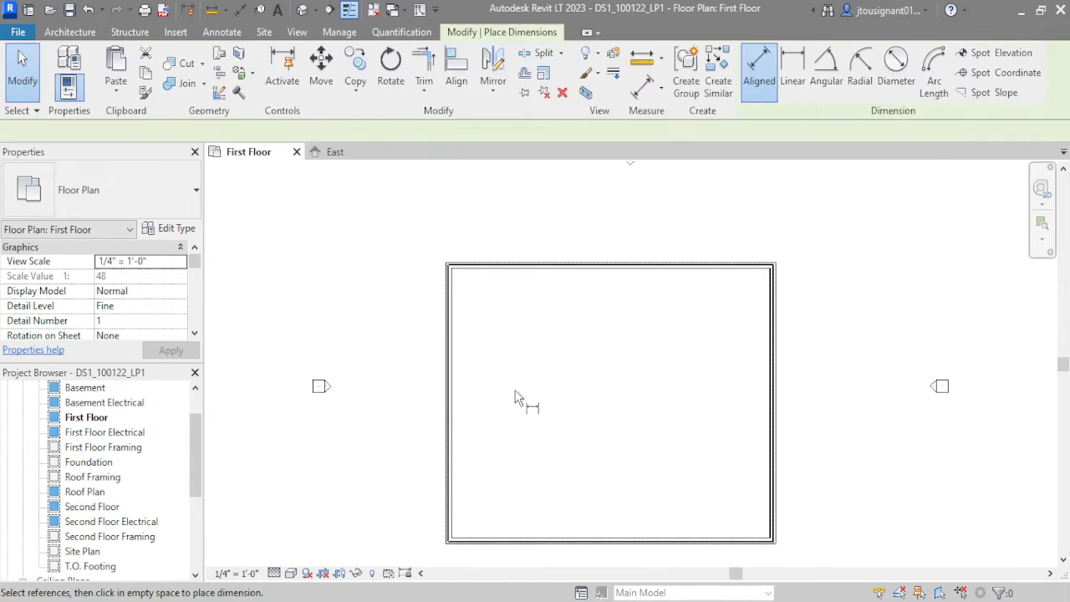
scroll(406, 279, "up", 5)
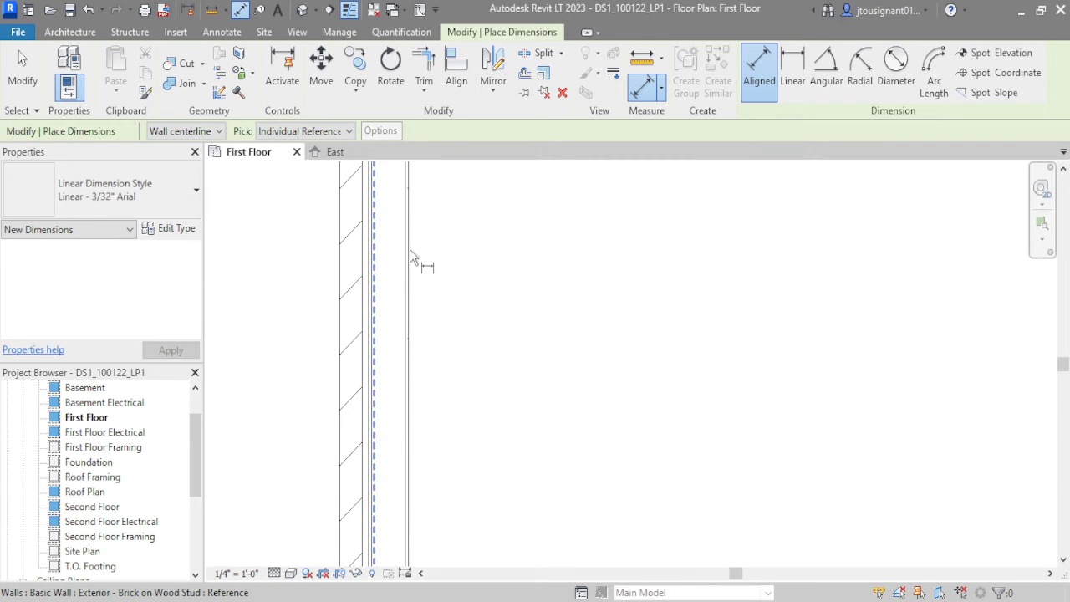
left_click(409, 250)
scroll(413, 276, "down", 4)
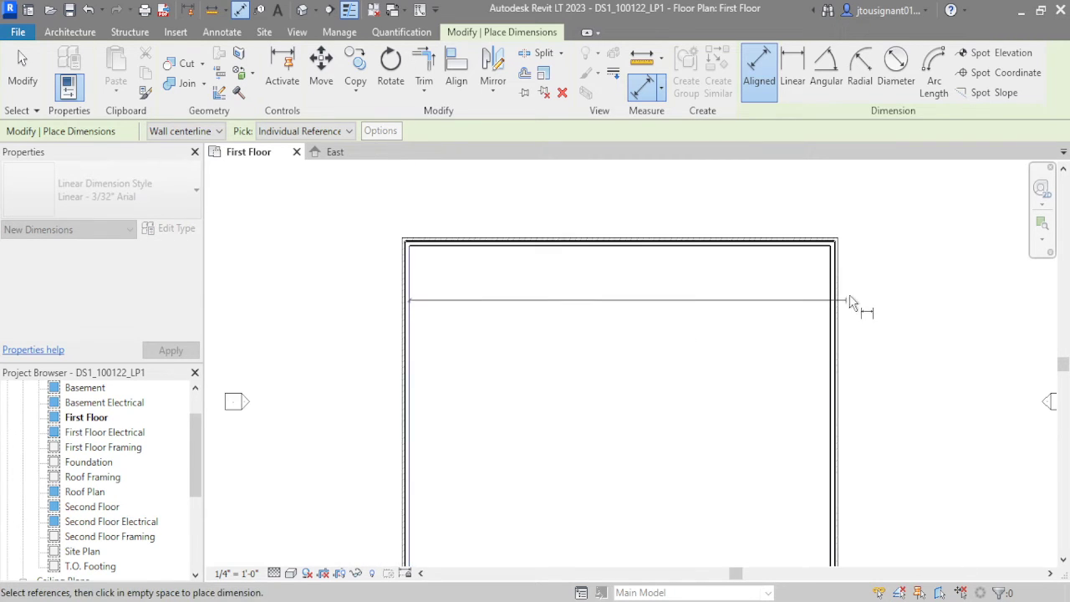
scroll(850, 302, "up", 5)
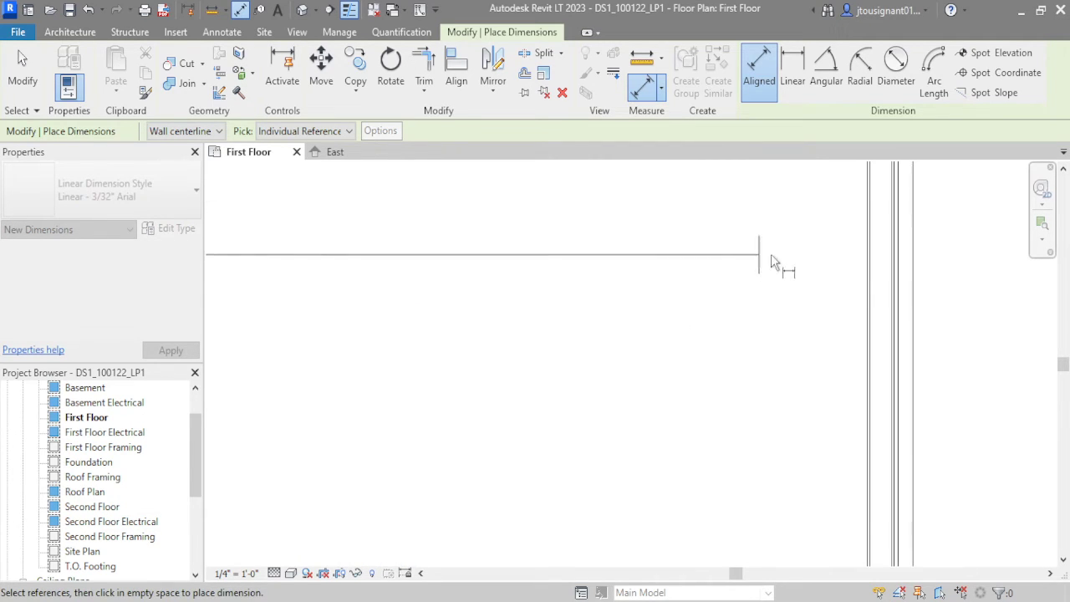
left_click(867, 301)
scroll(861, 302, "down", 4)
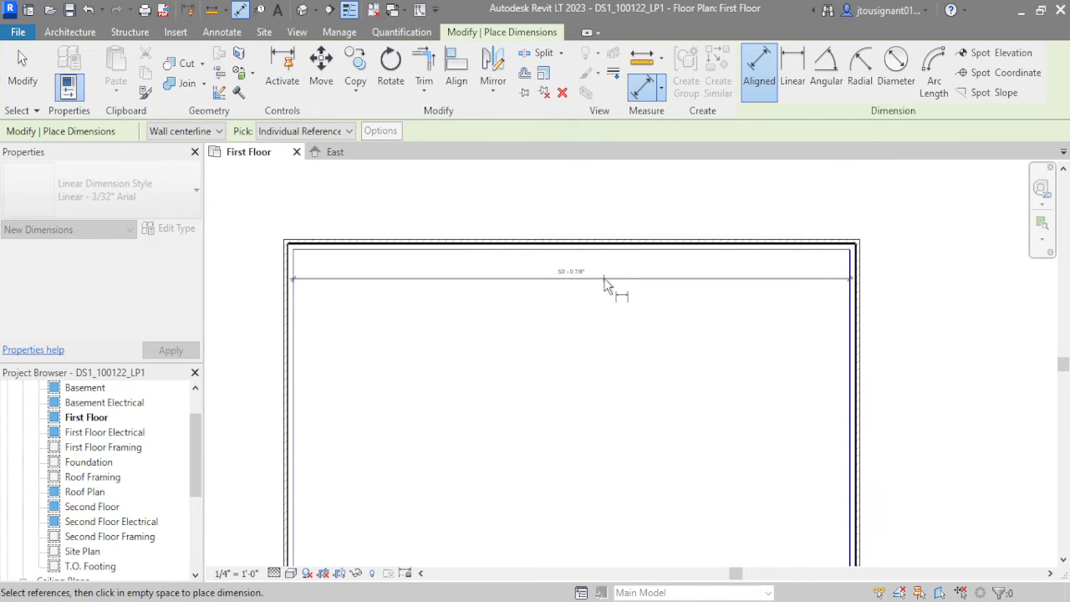
left_click(604, 277)
key("Escape")
key("Escape")
- Reposition the east wall by setting the interior dimension between the west and east walls to 53' 6"
scroll(595, 242, "up", 3)
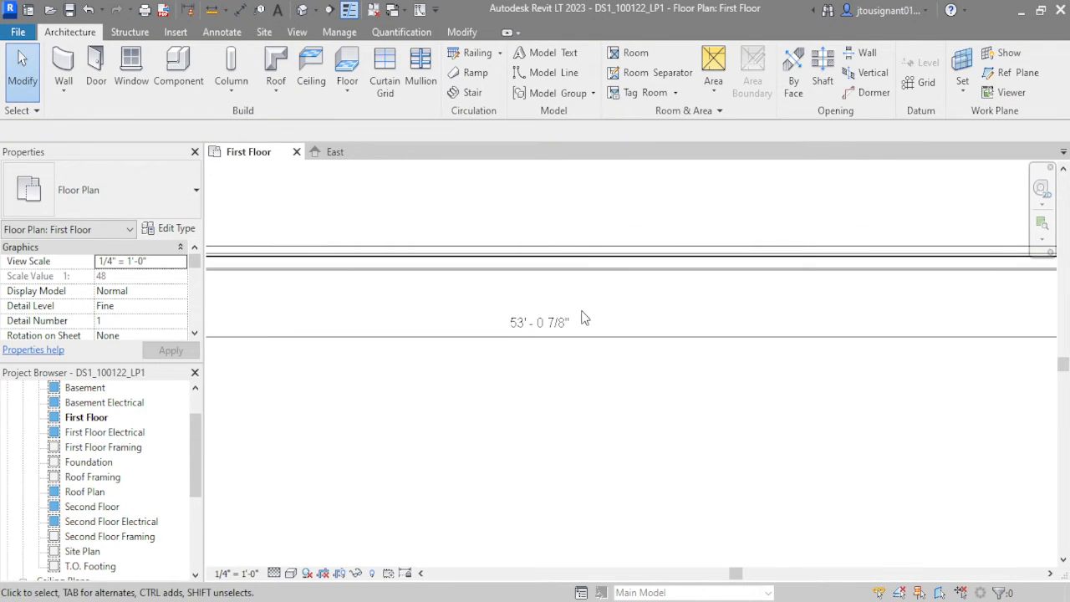
left_click(986, 367)
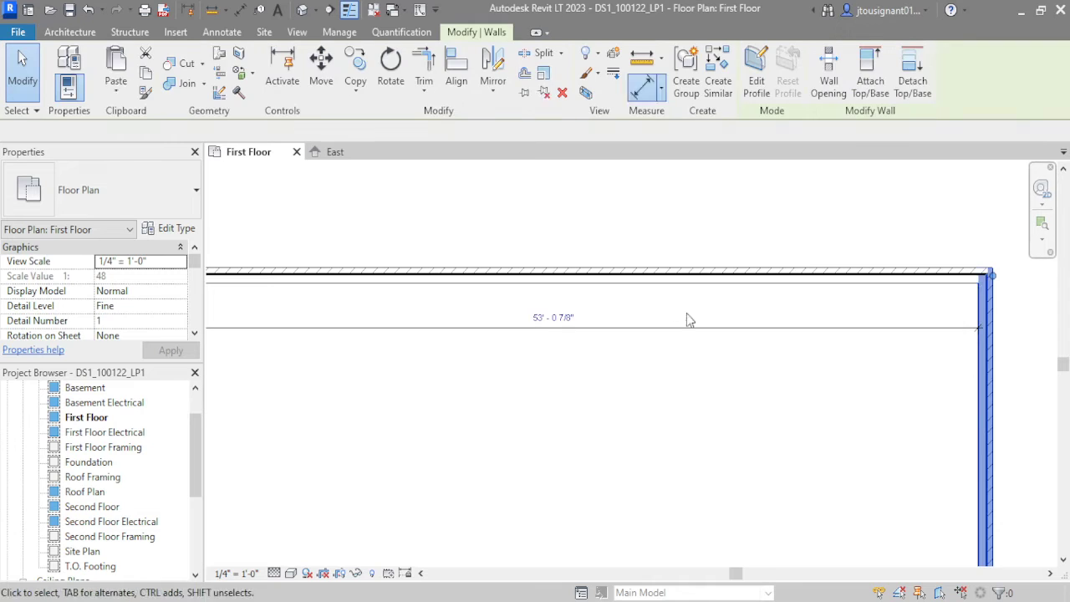
left_click(546, 315)
type("5")
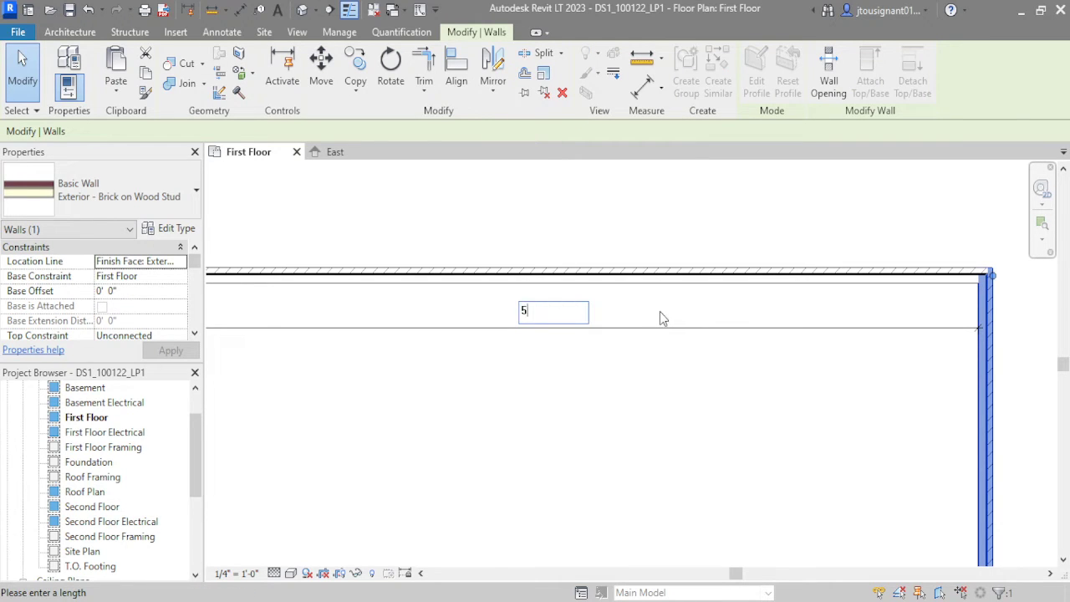
type("3 6")
key("Return")
key("Escape")
scroll(679, 220, "down", 2)
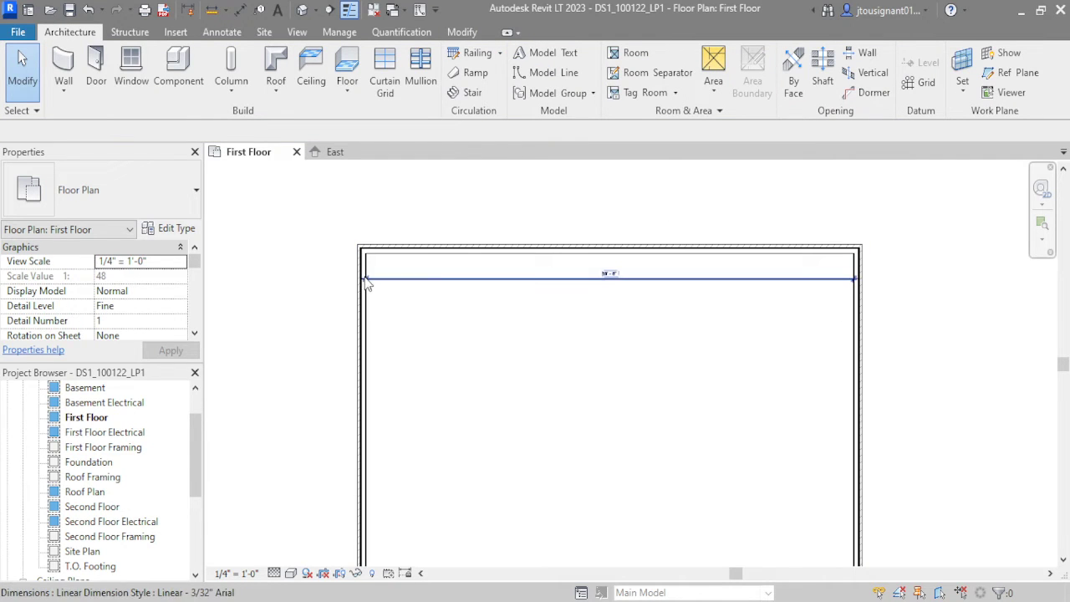
- Examine where the ends of the interior west-to-east dimension meet the finish faces of the west and east walls
scroll(410, 330, "up", 5)
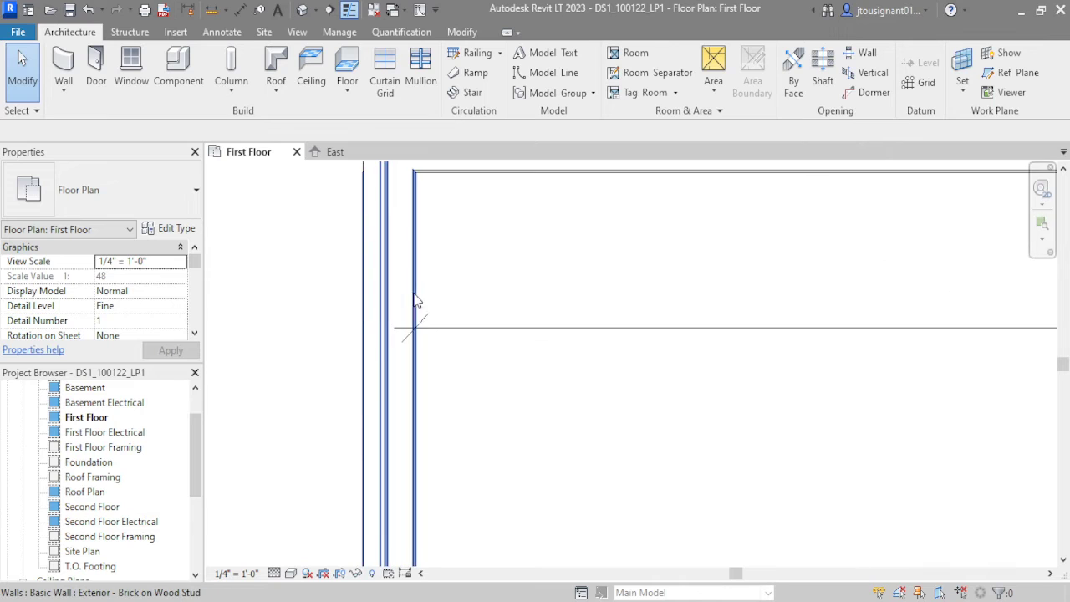
scroll(409, 331, "down", 4)
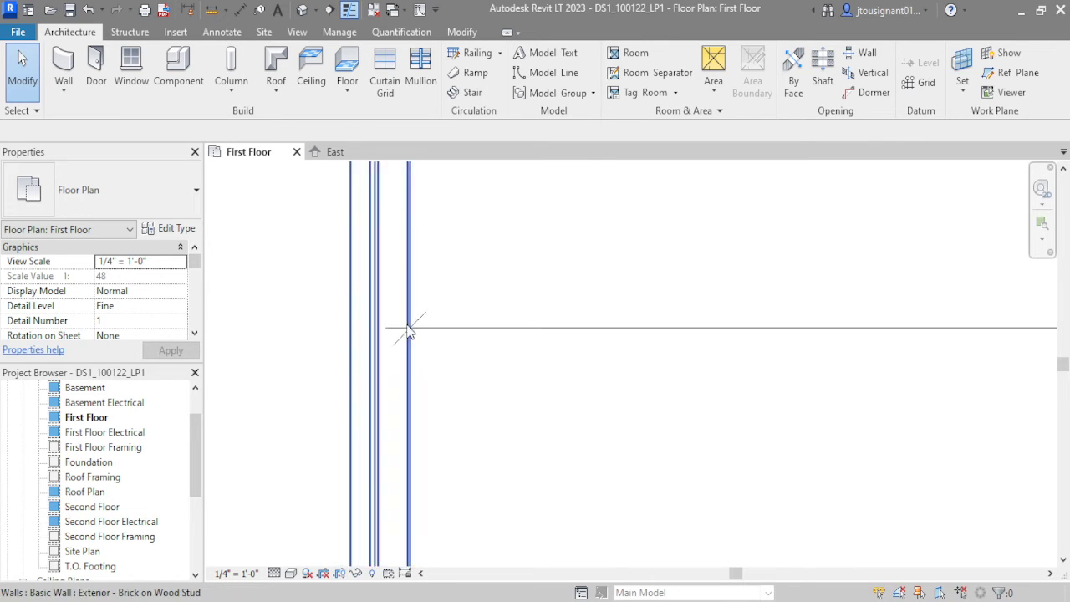
scroll(409, 325, "down", 2)
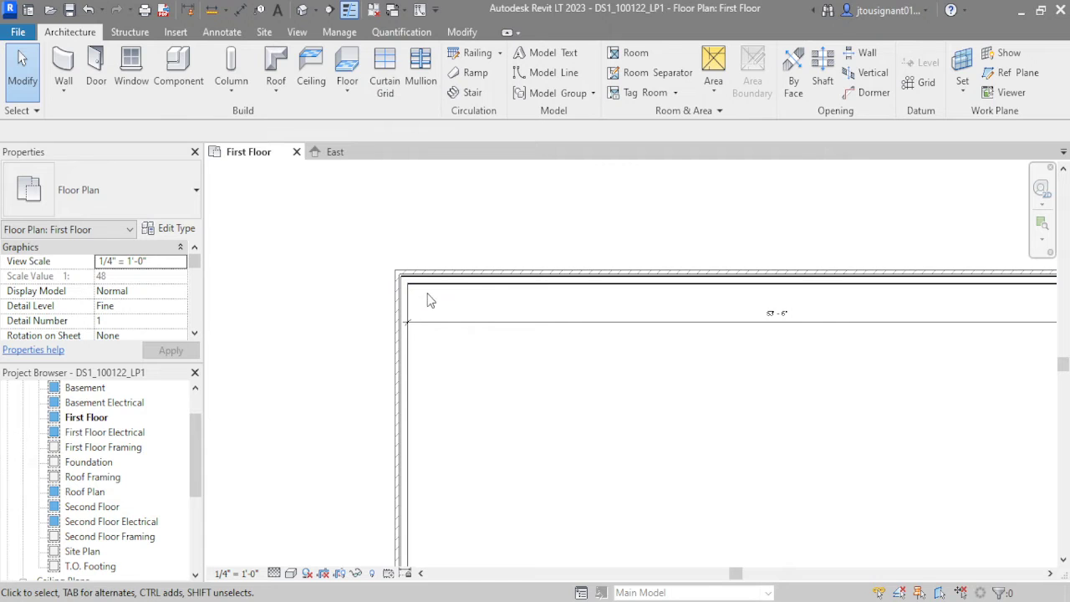
middle_click_drag(645, 346, 502, 318)
scroll(301, 277, "down", 1)
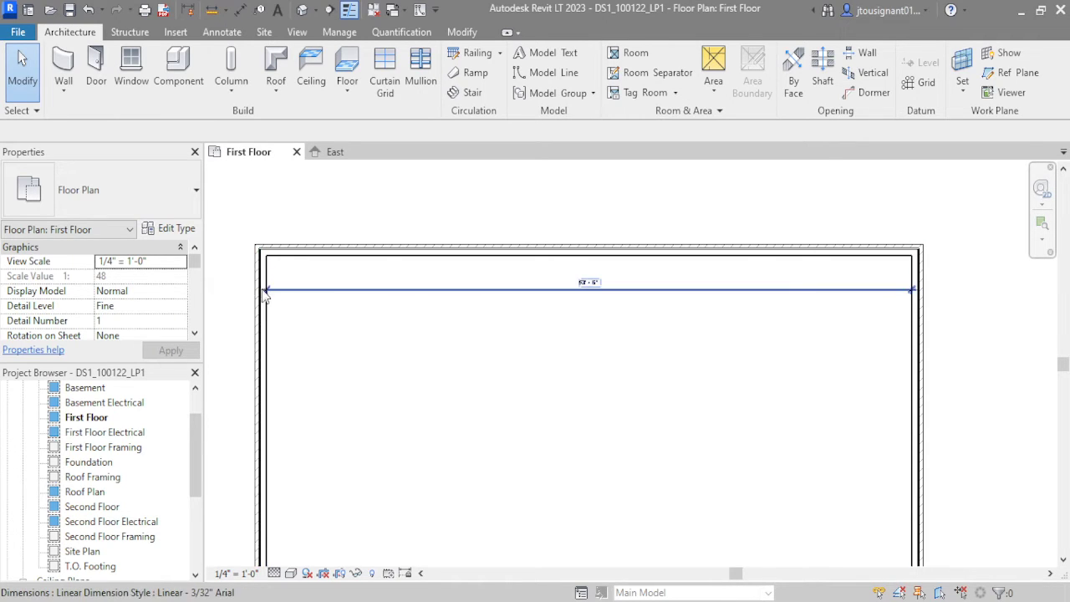
scroll(282, 294, "up", 5)
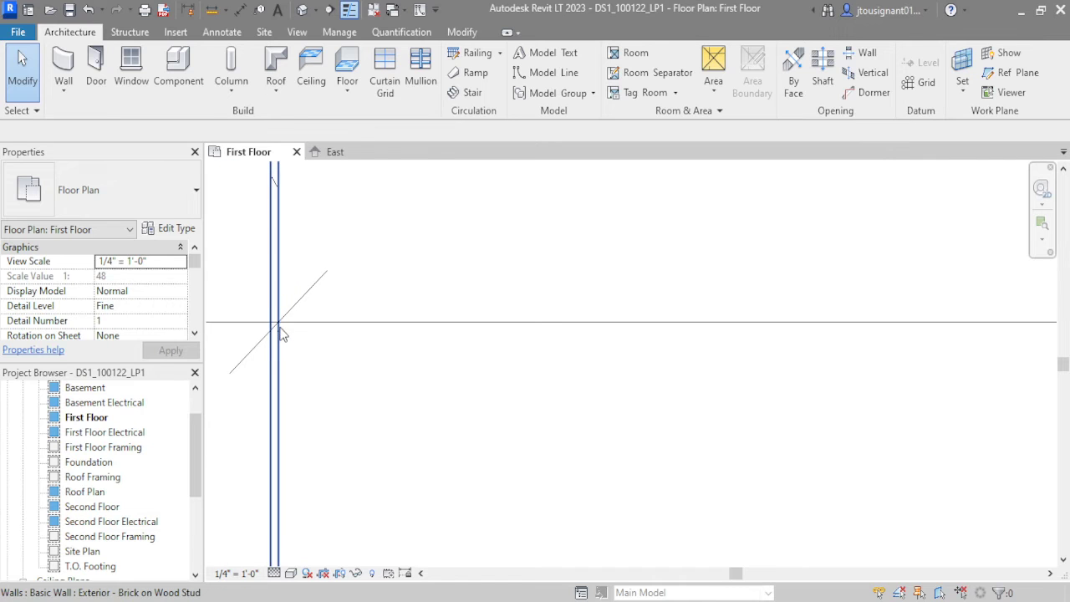
scroll(282, 333, "down", 5)
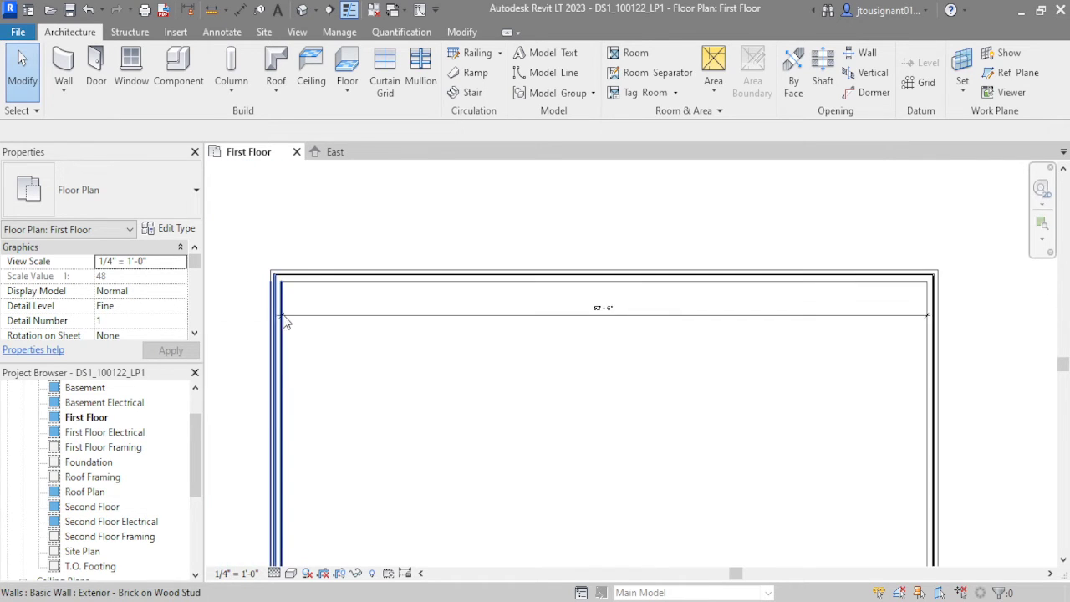
scroll(936, 316, "up", 5)
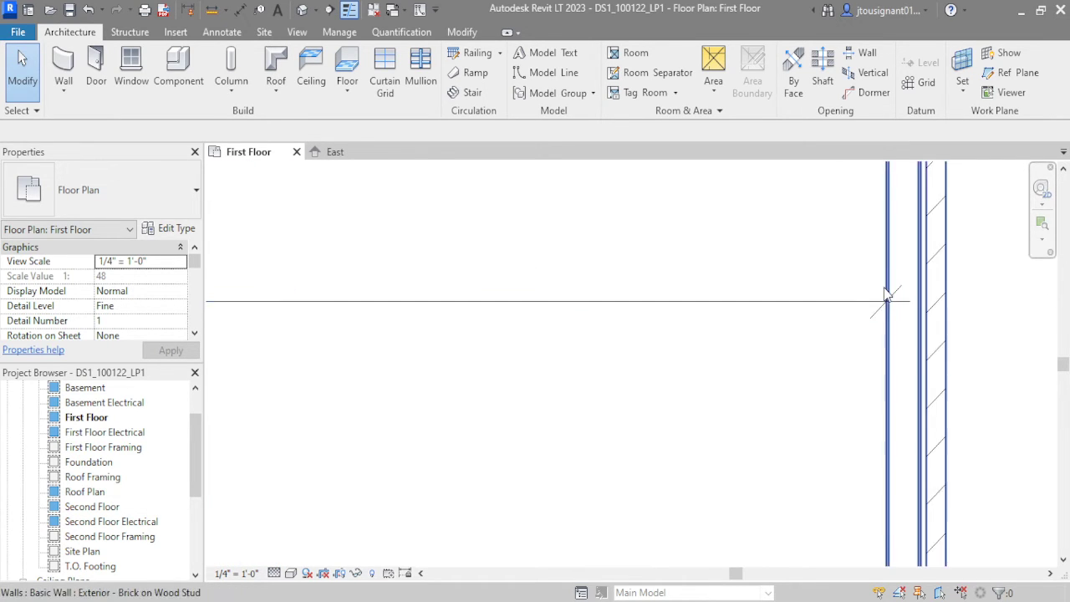
scroll(887, 294, "down", 5)
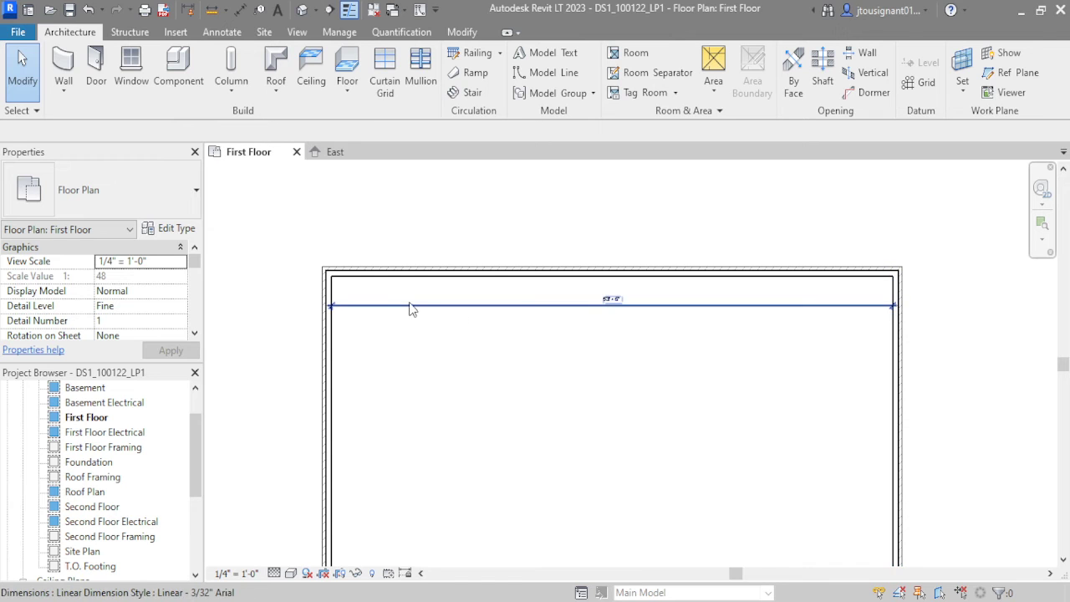
left_click(687, 305)
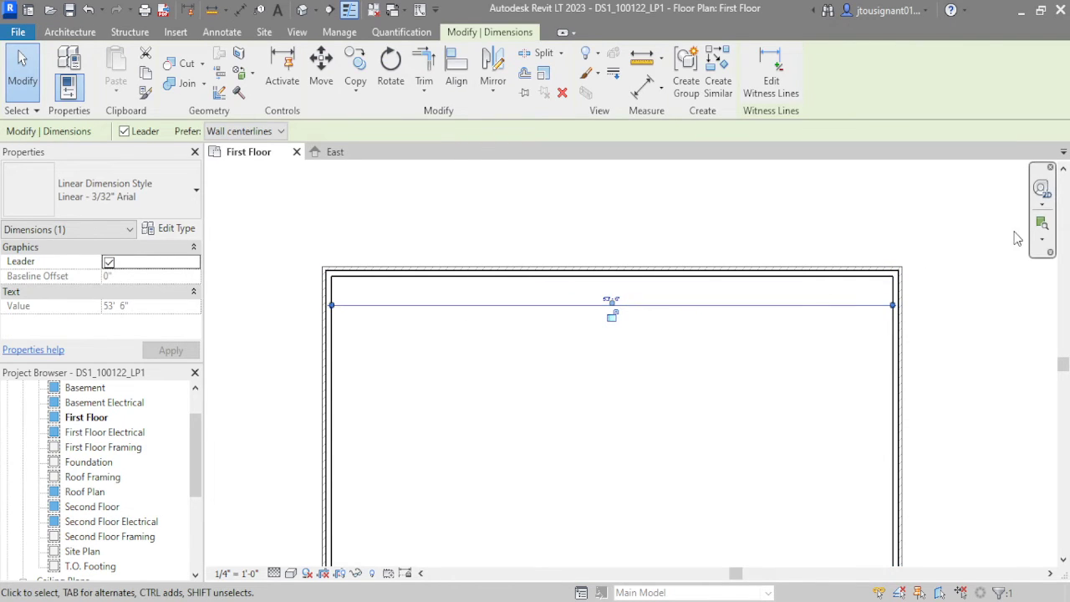
left_click(959, 231)
scroll(288, 306, "up", 5)
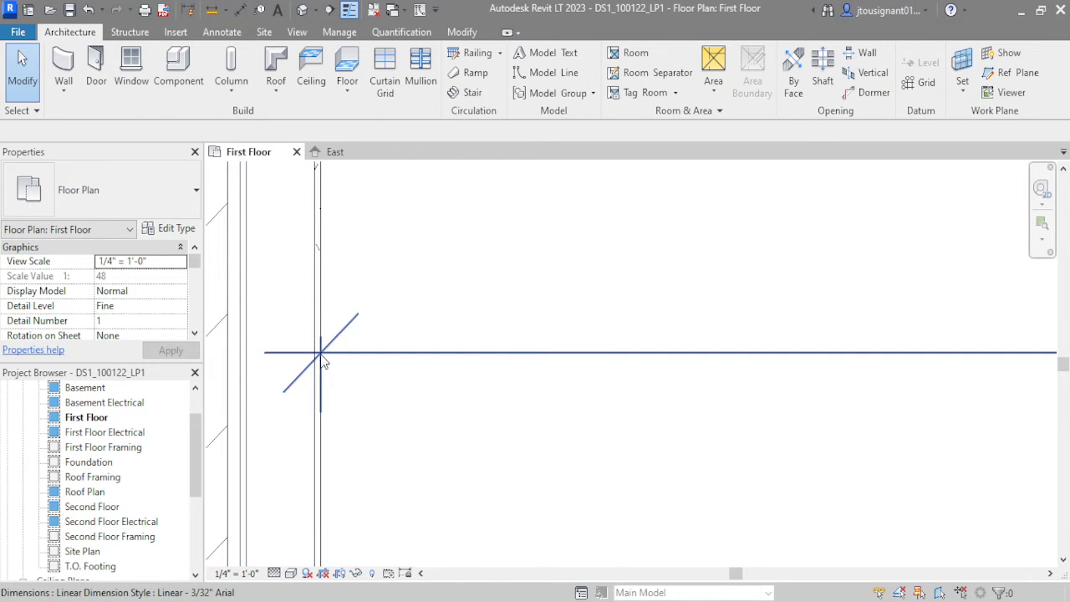
scroll(323, 359, "down", 4)
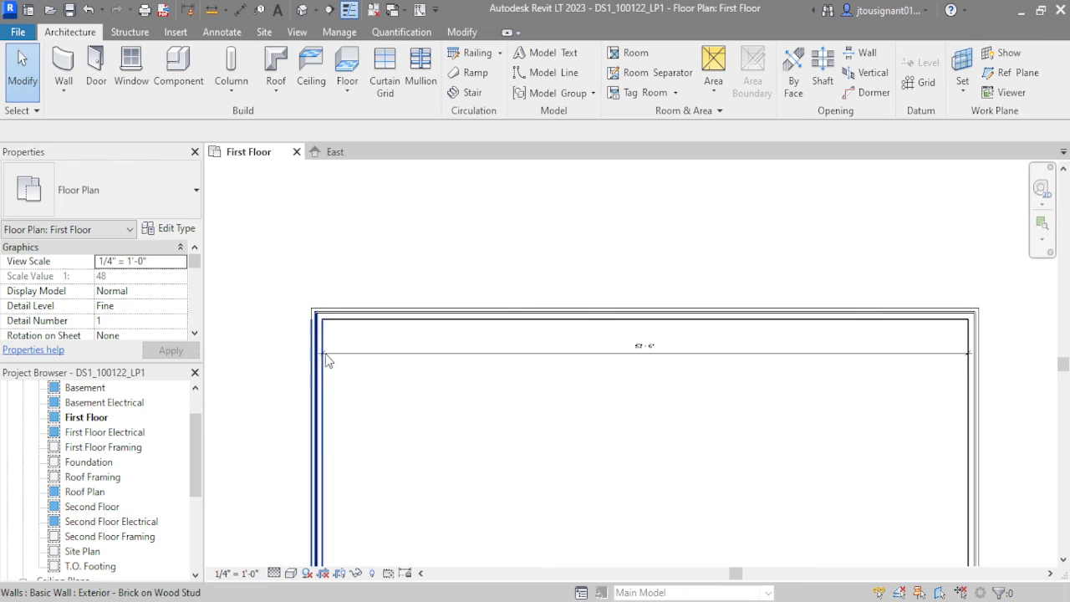
scroll(984, 351, "up", 5)
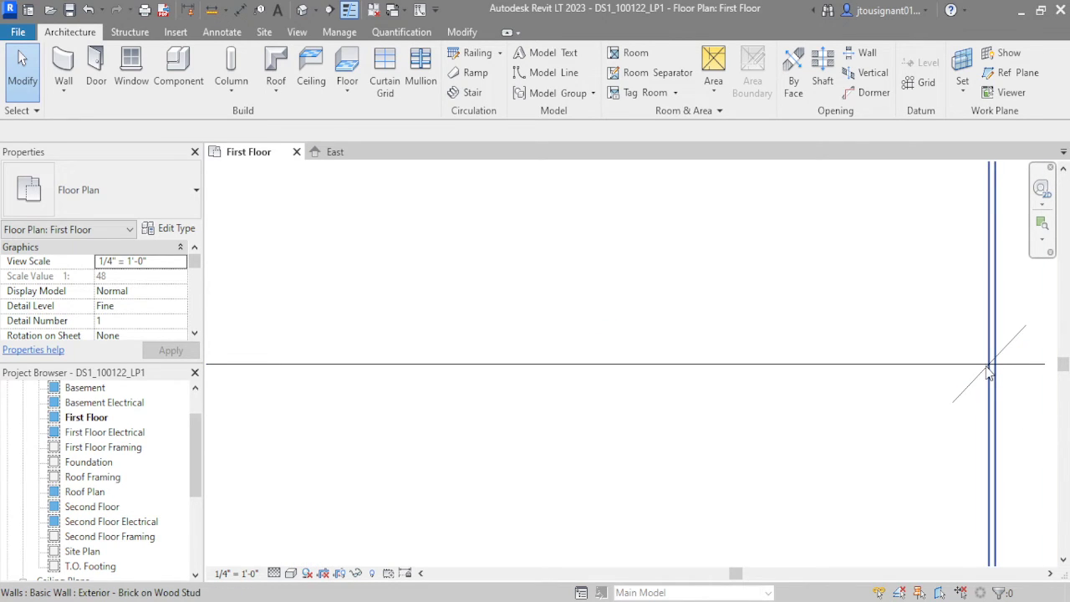
scroll(987, 374, "down", 4)
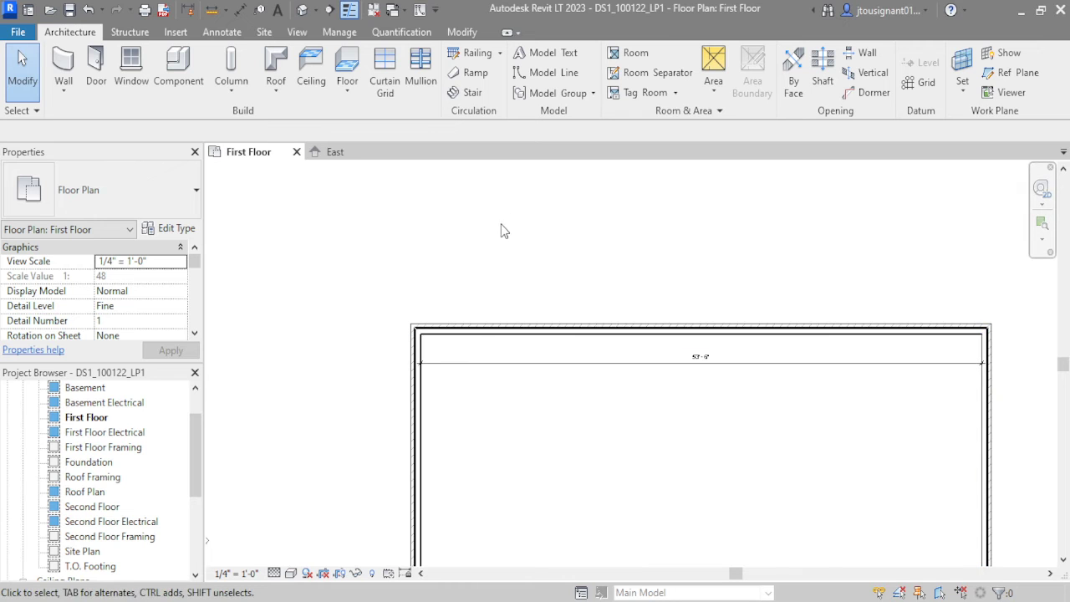
left_click(480, 333)
scroll(378, 286, "down", 2)
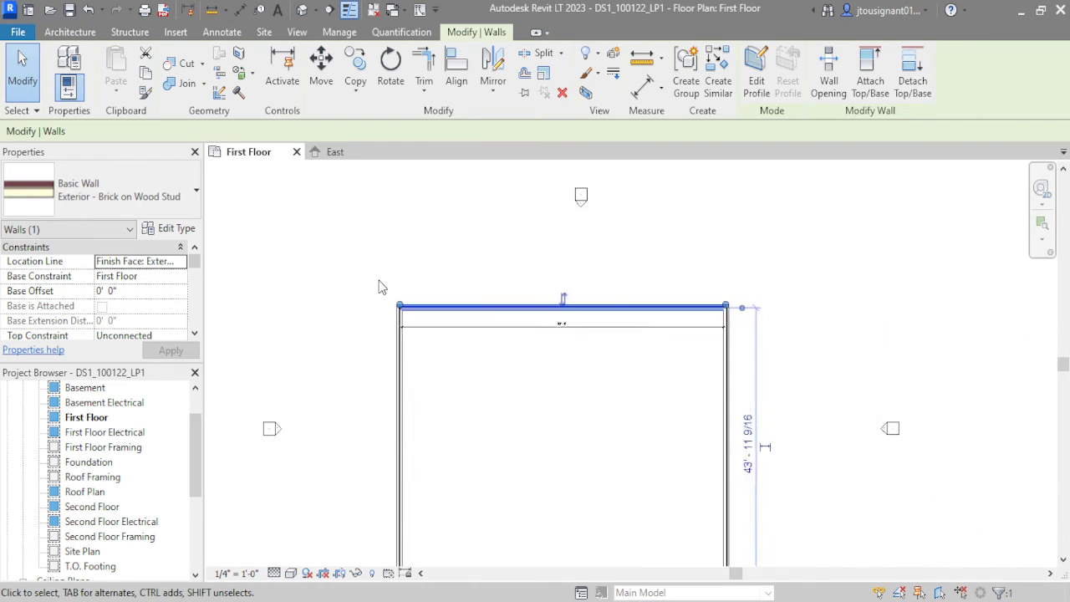
scroll(377, 287, "down", 1)
left_click(690, 518)
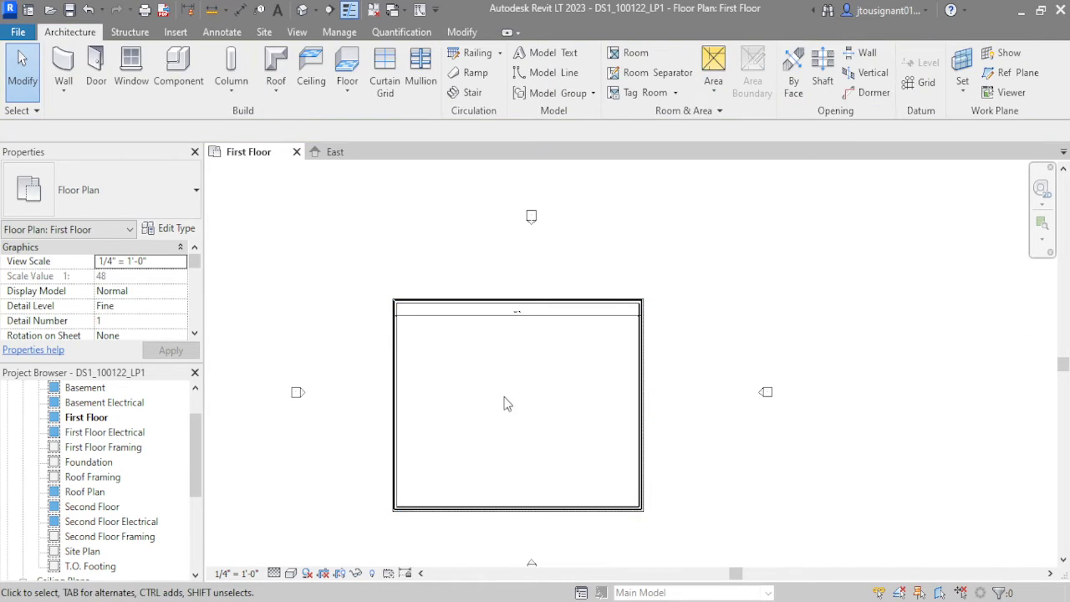
scroll(760, 375, "down", 2)
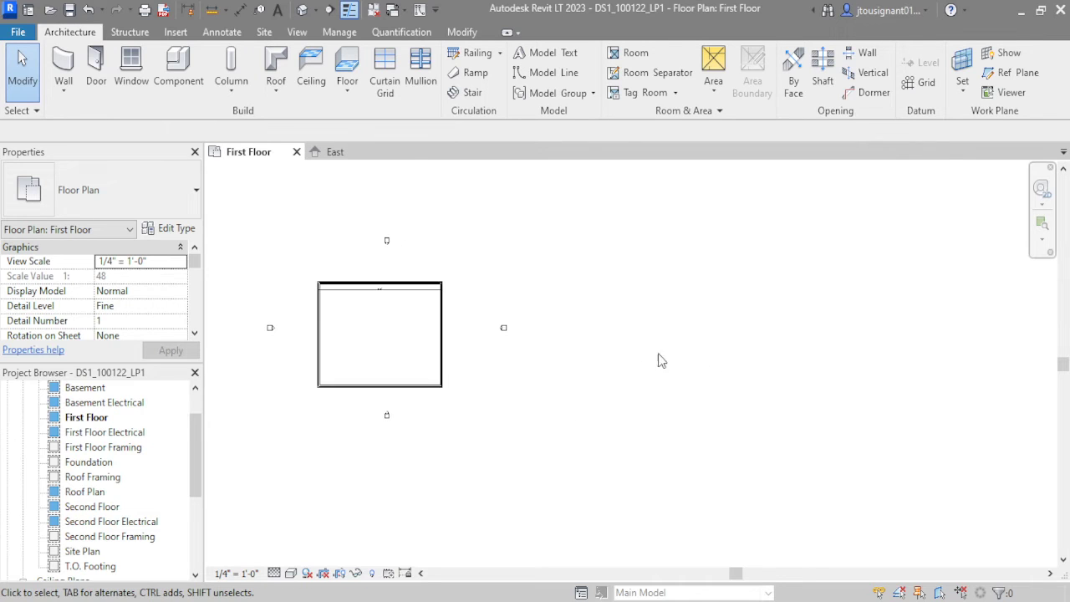
scroll(102, 303, "down", 8)
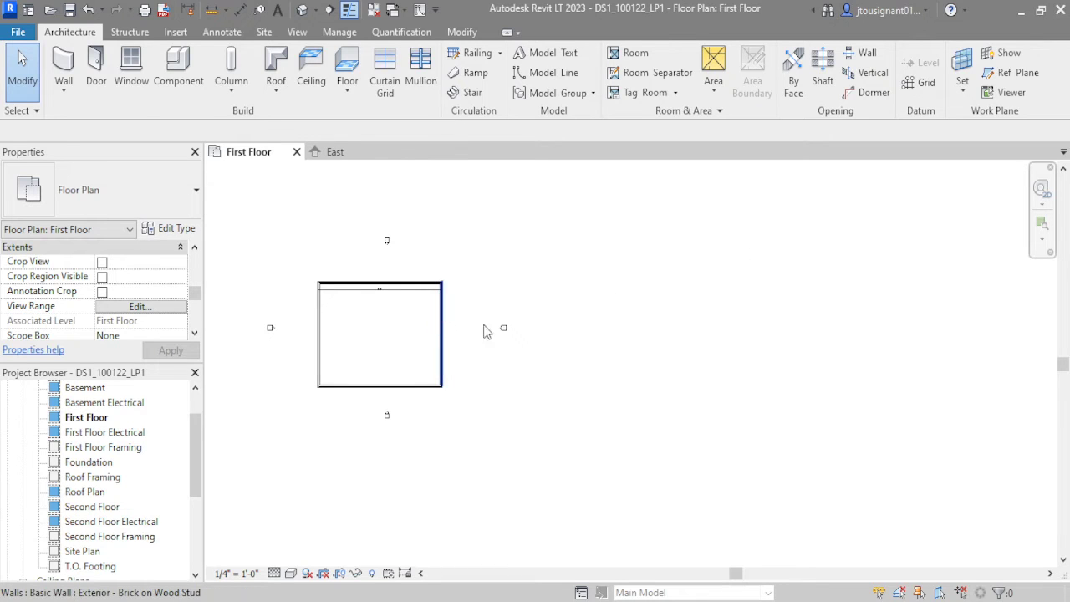
left_click(483, 332)
scroll(600, 297, "up", 2)
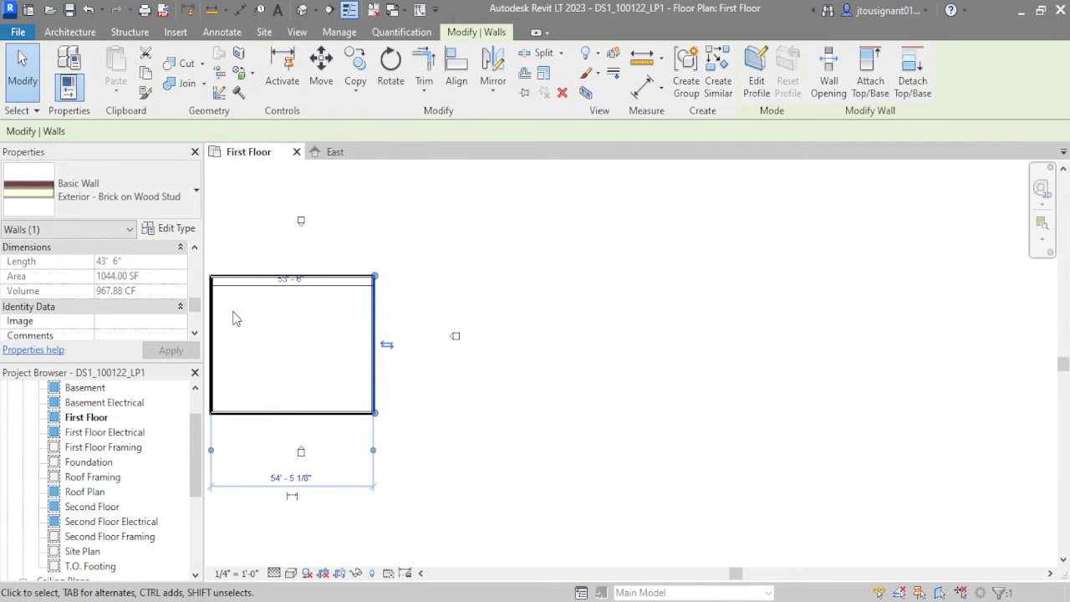
left_click(504, 333)
- Move the whole wall rectangle with its interior dimension to the northeast, outside the four elevation markers
middle_click_drag(510, 336, 652, 316)
left_click_drag(335, 229, 558, 409)
left_click_drag(535, 347, 891, 236)
middle_click_drag(481, 287, 503, 346)
left_click(513, 402)
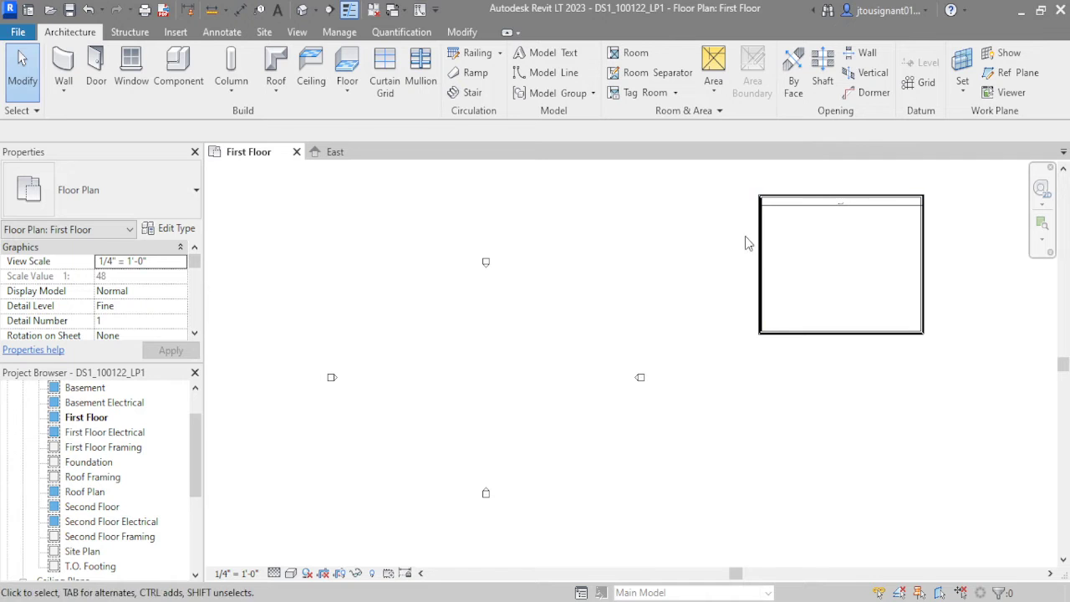
- Place an aligned dimension between the interior finish faces of the north and south walls, just inside the east wall
key("d")
key("i")
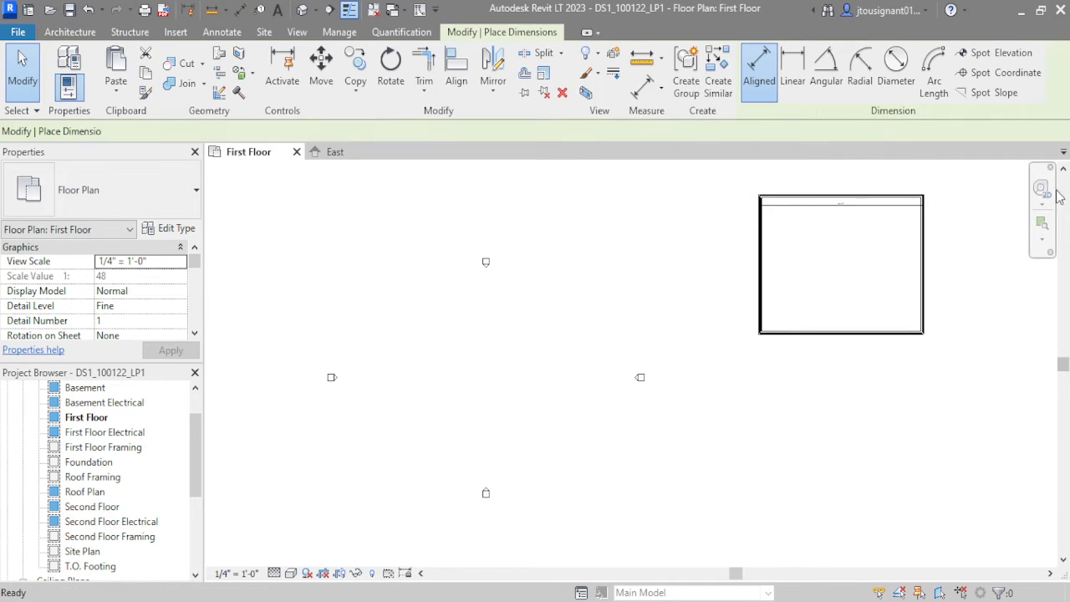
scroll(856, 176, "up", 8)
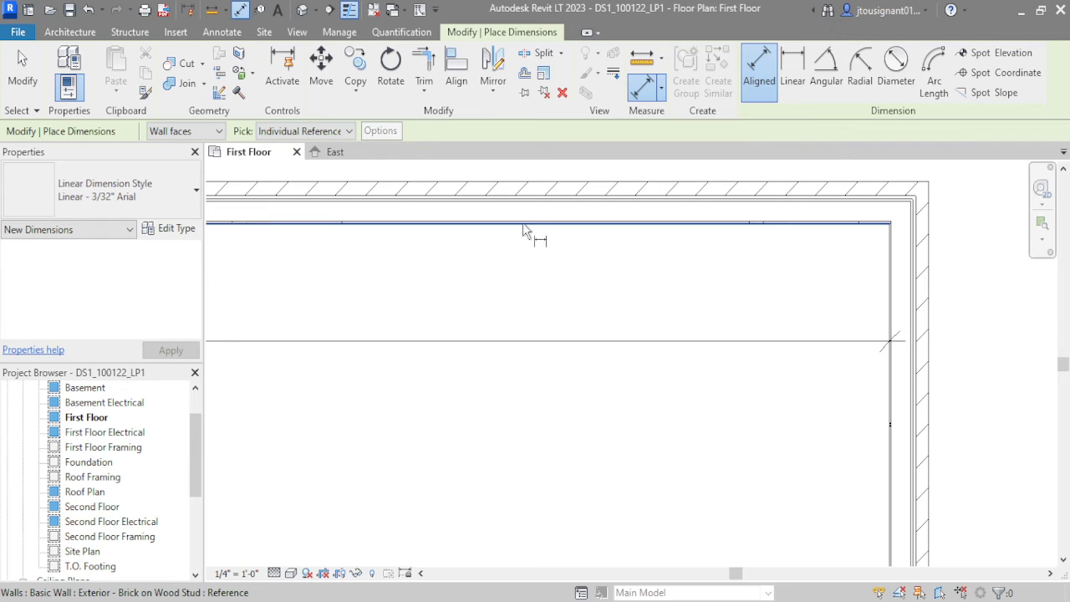
left_click(576, 235)
scroll(628, 208, "down", 5)
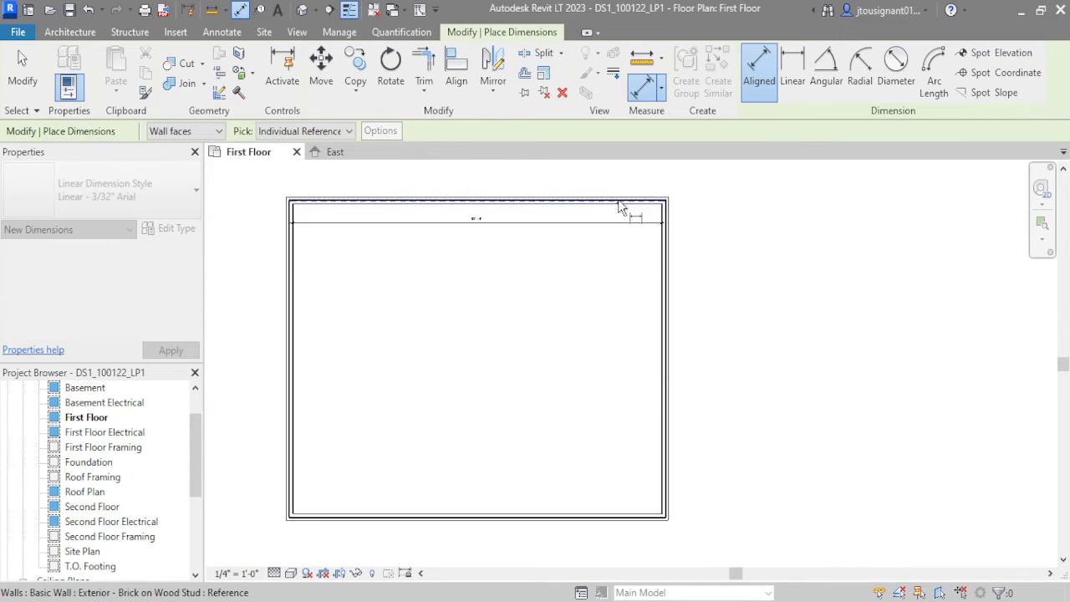
scroll(633, 429, "up", 5)
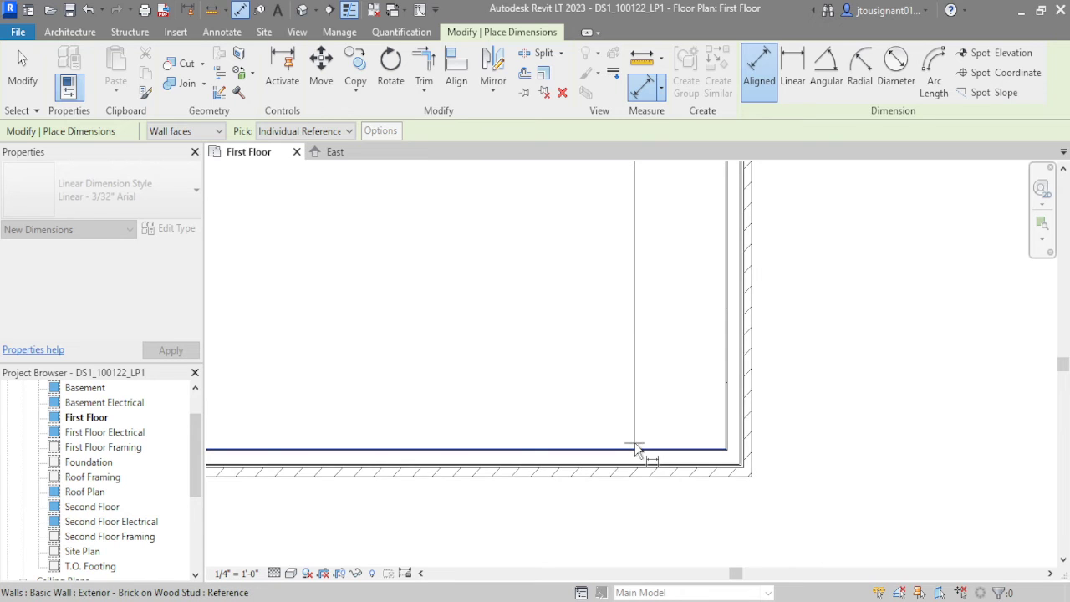
scroll(634, 442, "up", 2)
left_click(633, 462)
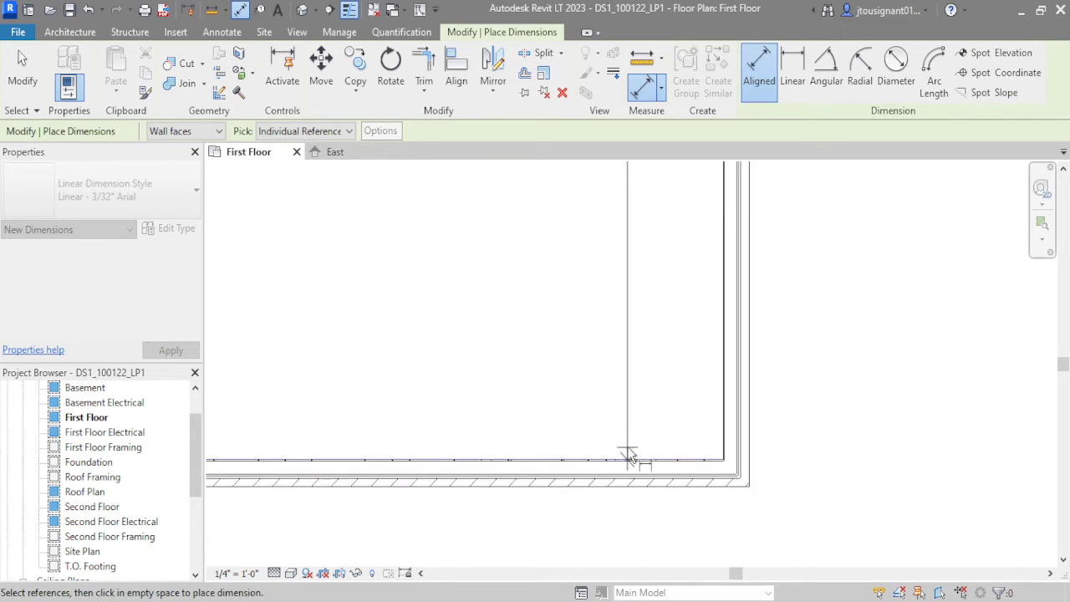
scroll(633, 454, "down", 2)
middle_click_drag(626, 354, 629, 387)
scroll(622, 356, "down", 3)
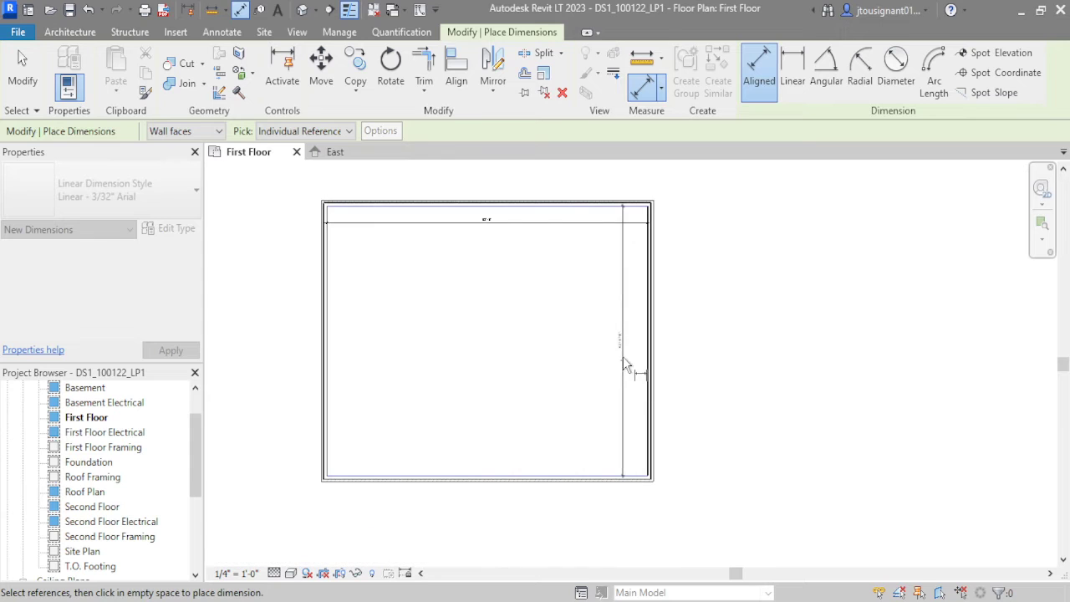
left_click(637, 340)
key("Escape")
key("Escape")
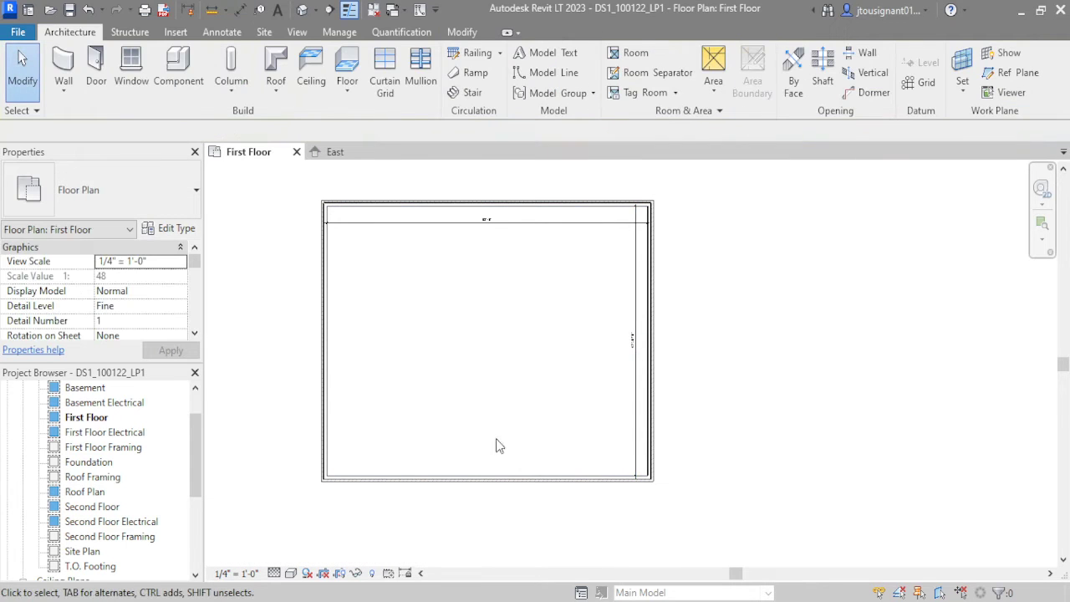
- Reposition the south wall by setting the interior dimension between the north and south walls to 42' 8"
left_click(575, 476)
scroll(611, 333, "up", 5)
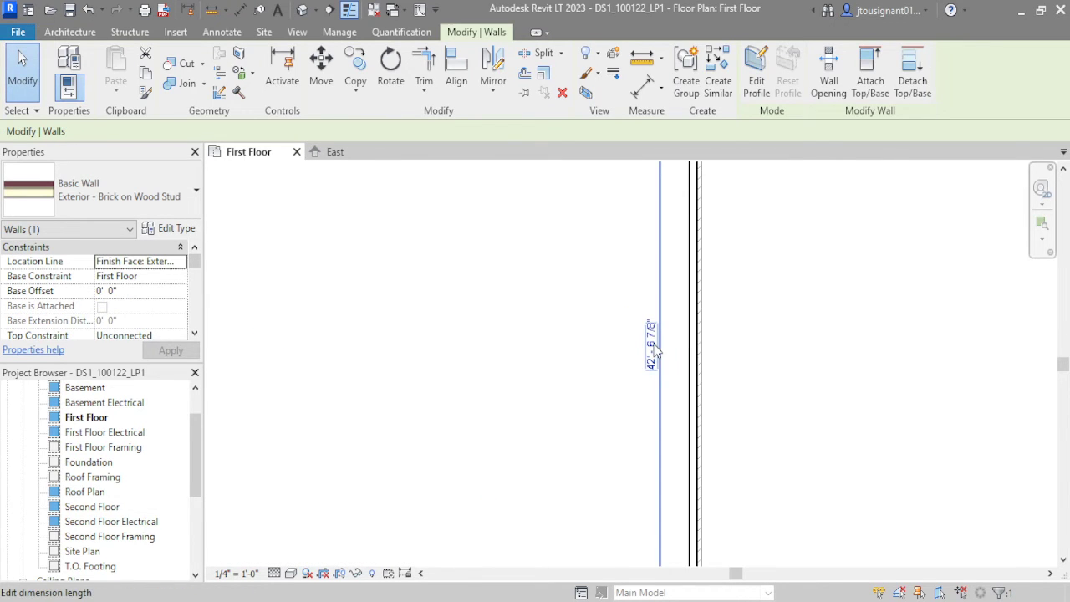
left_click(651, 343)
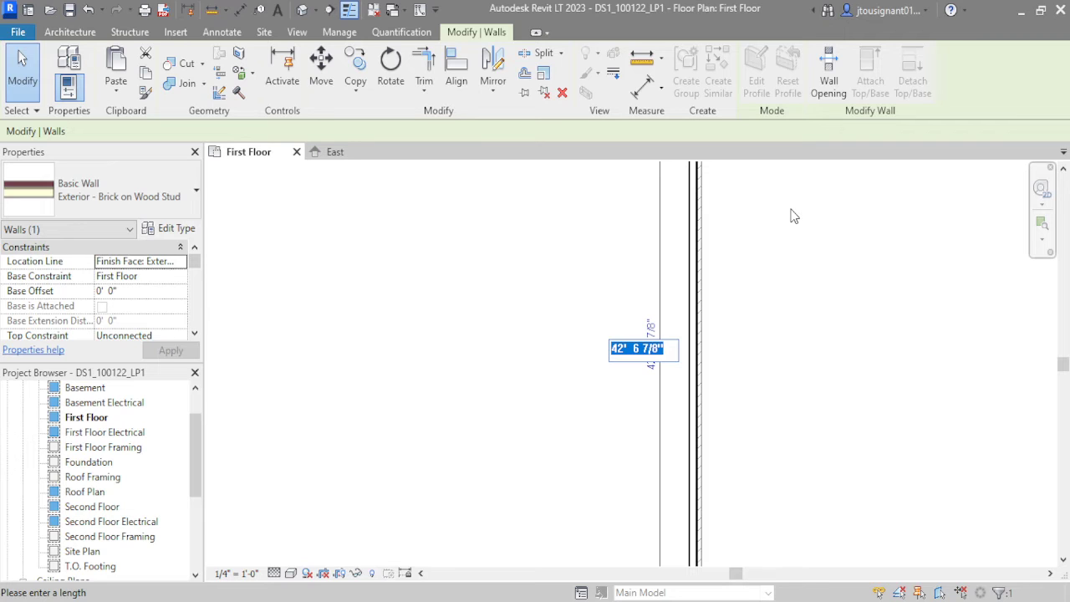
type("42 8")
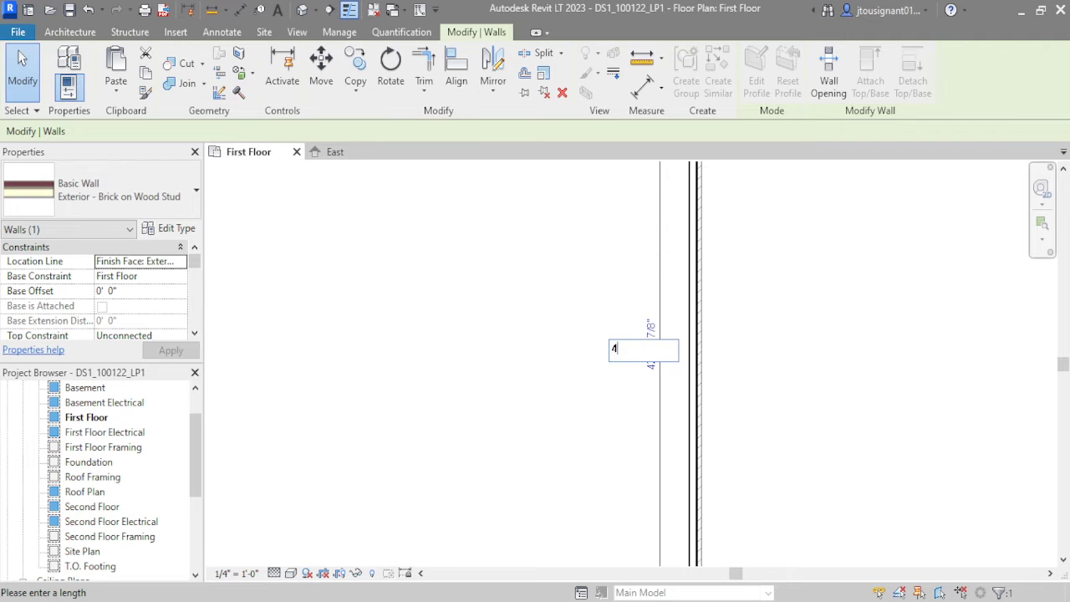
key("Return")
scroll(824, 272, "down", 5)
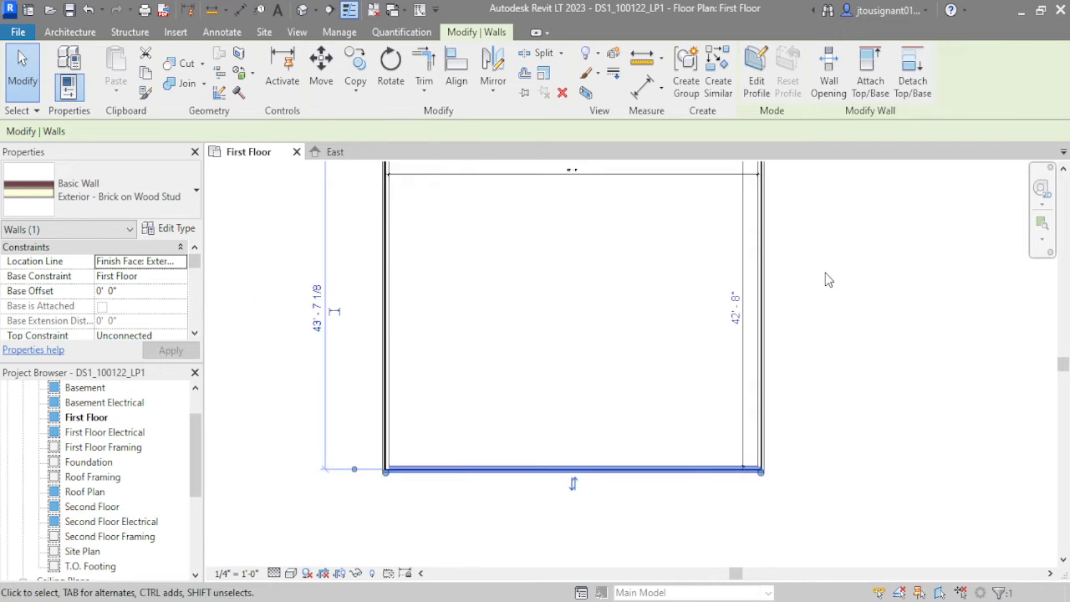
key("Escape")
- Examine the interior width dimension and its end at the west wall's interior face near the northwest corner
scroll(636, 207, "up", 6)
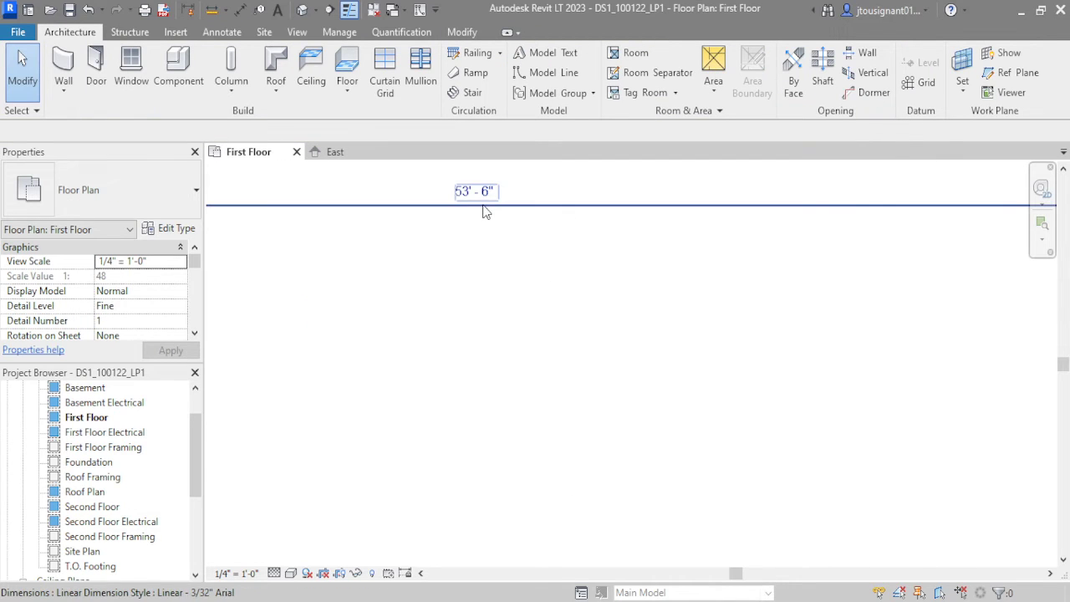
scroll(707, 410, "down", 3)
scroll(786, 434, "up", 4)
scroll(707, 370, "down", 6)
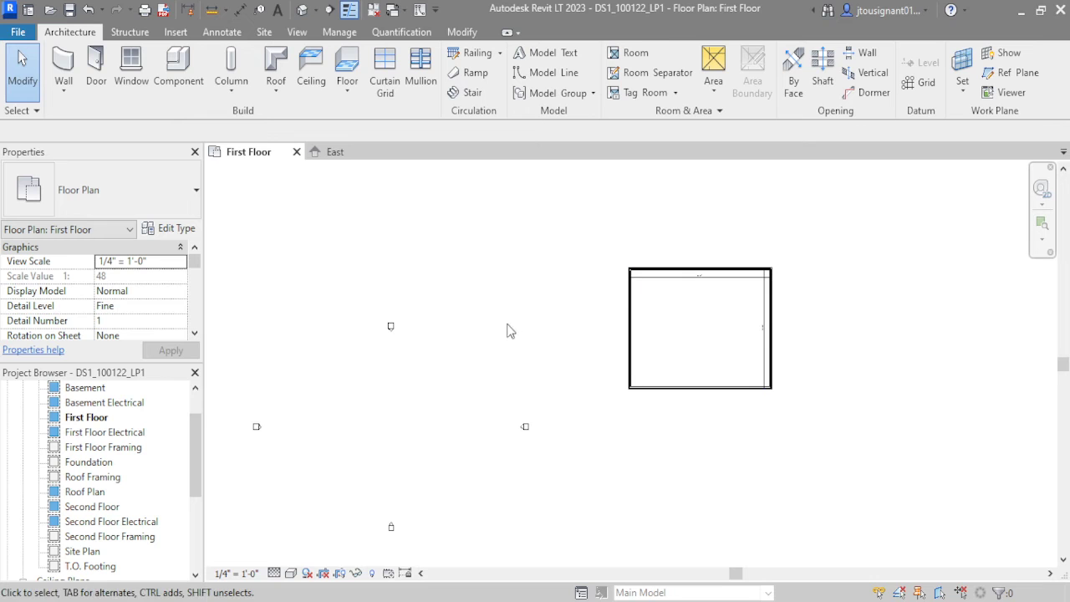
middle_click_drag(531, 332, 590, 296)
scroll(774, 208, "up", 4)
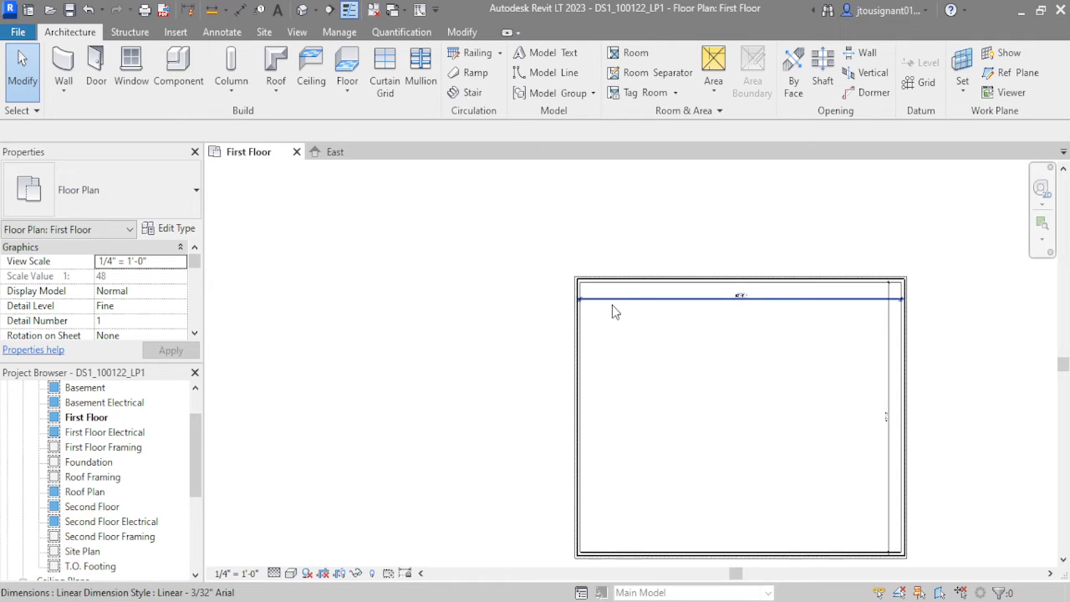
scroll(617, 308, "up", 2)
scroll(821, 343, "down", 2)
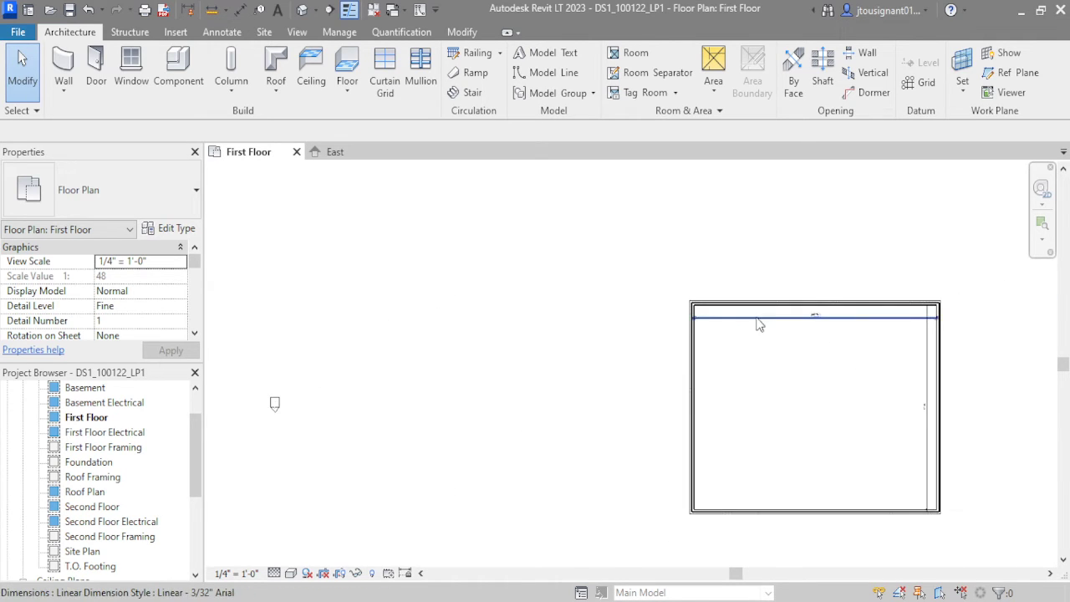
scroll(715, 311, "up", 5)
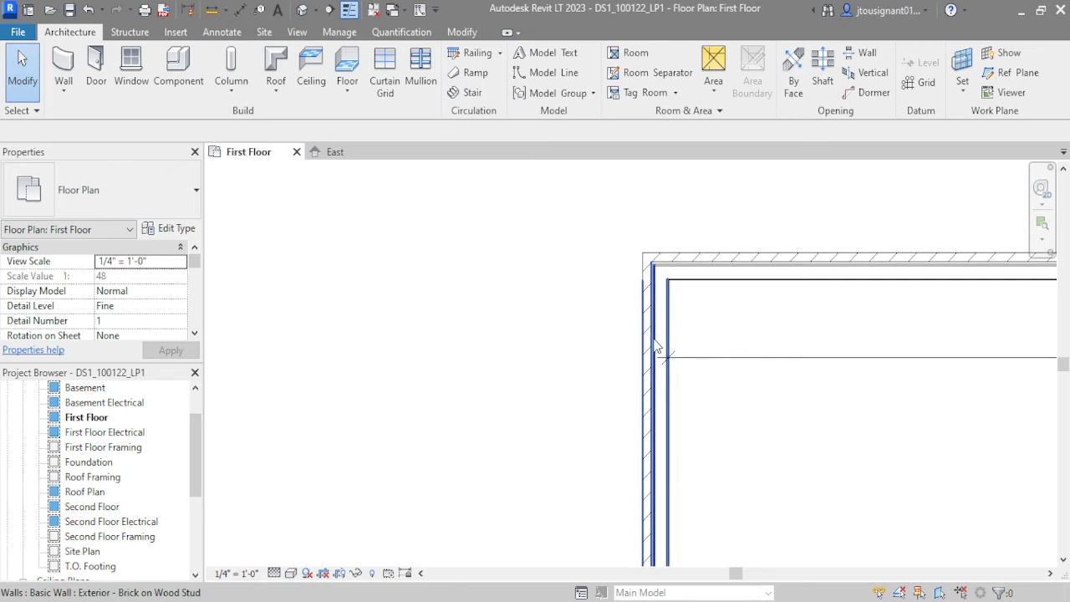
- Examine the whole wall rectangle, its interior width dimension and its position relative to the four elevation markers
scroll(925, 343, "down", 3)
scroll(522, 397, "down", 2)
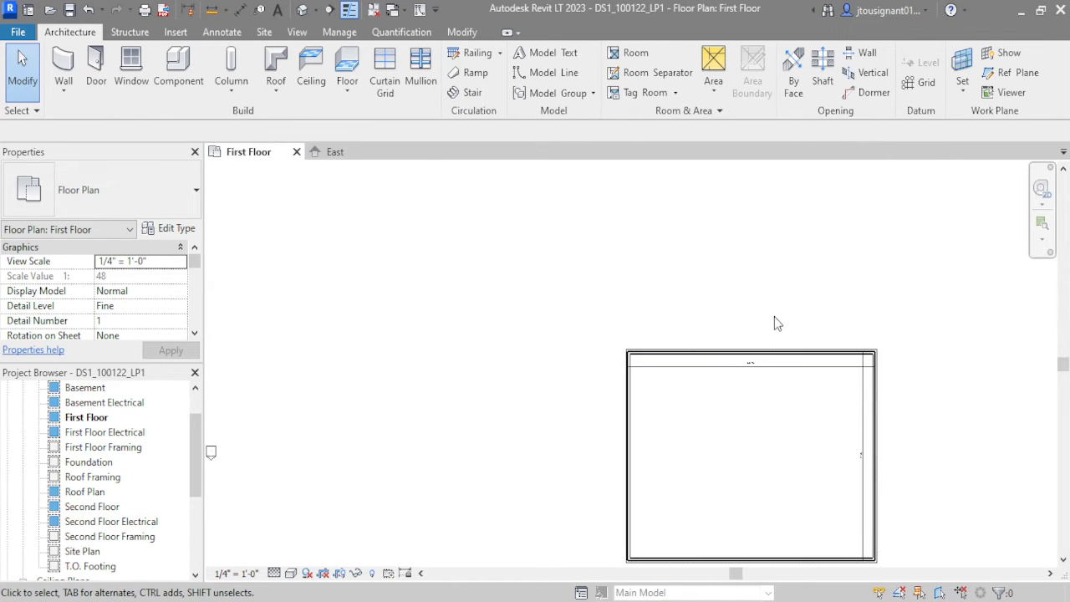
middle_click_drag(515, 425, 650, 323)
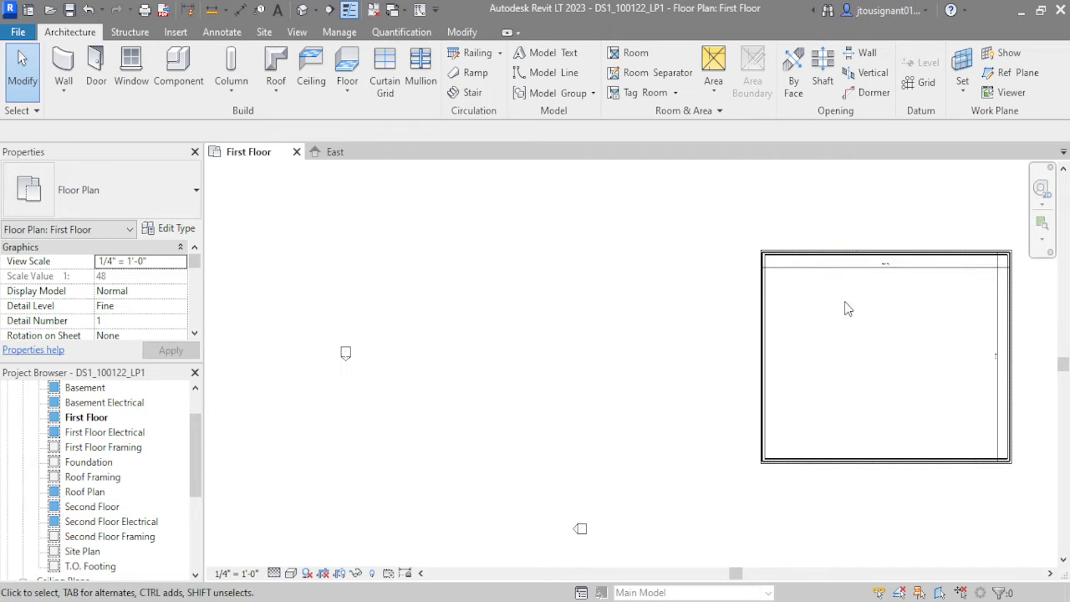
scroll(887, 272, "up", 2)
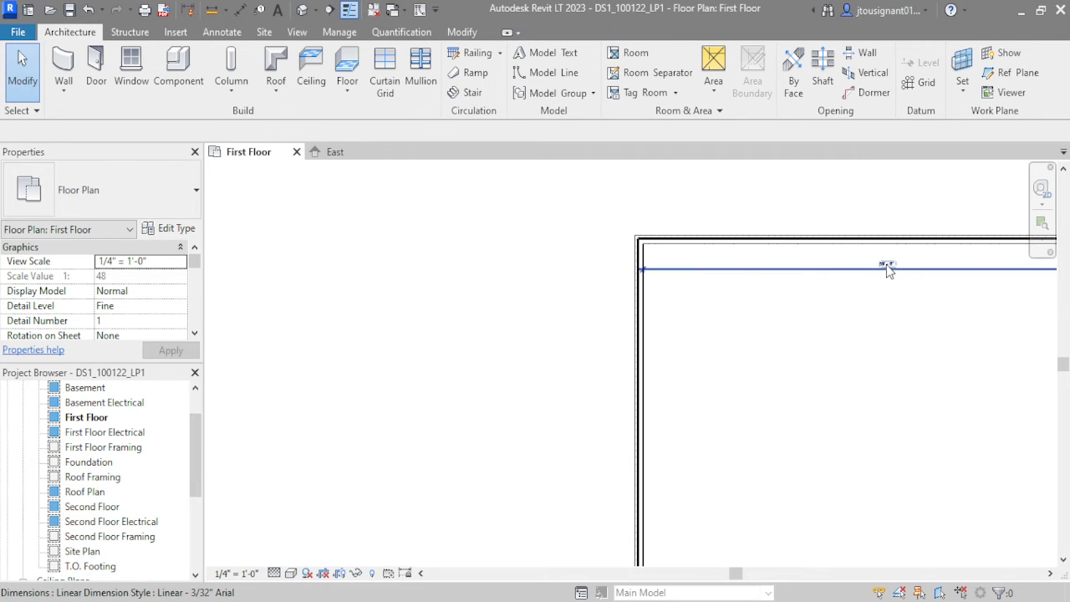
scroll(888, 269, "down", 2)
scroll(709, 376, "down", 1)
scroll(720, 381, "up", 1)
middle_click_drag(720, 381, 752, 335)
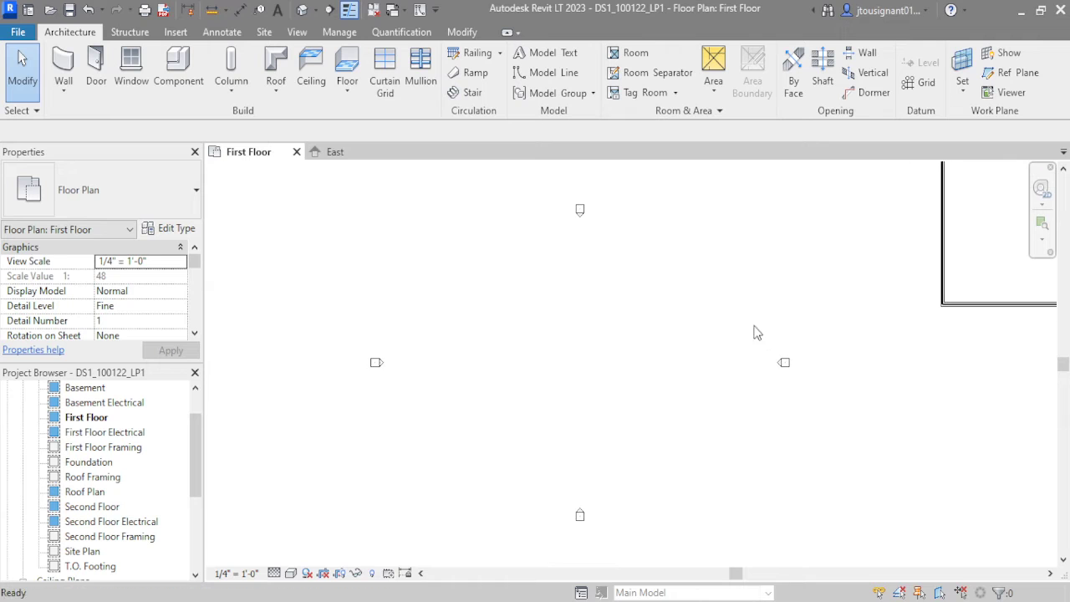
- Start a new wall of the same type as the rectangle's west wall, with the location line set to Finish Face: Interior
left_click(946, 258)
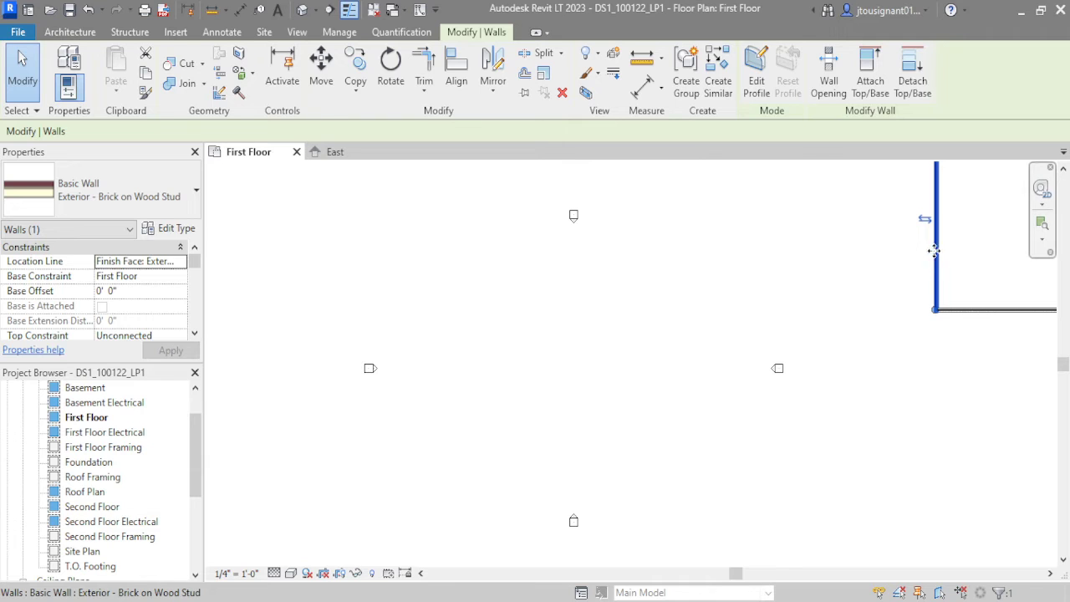
left_click(720, 90)
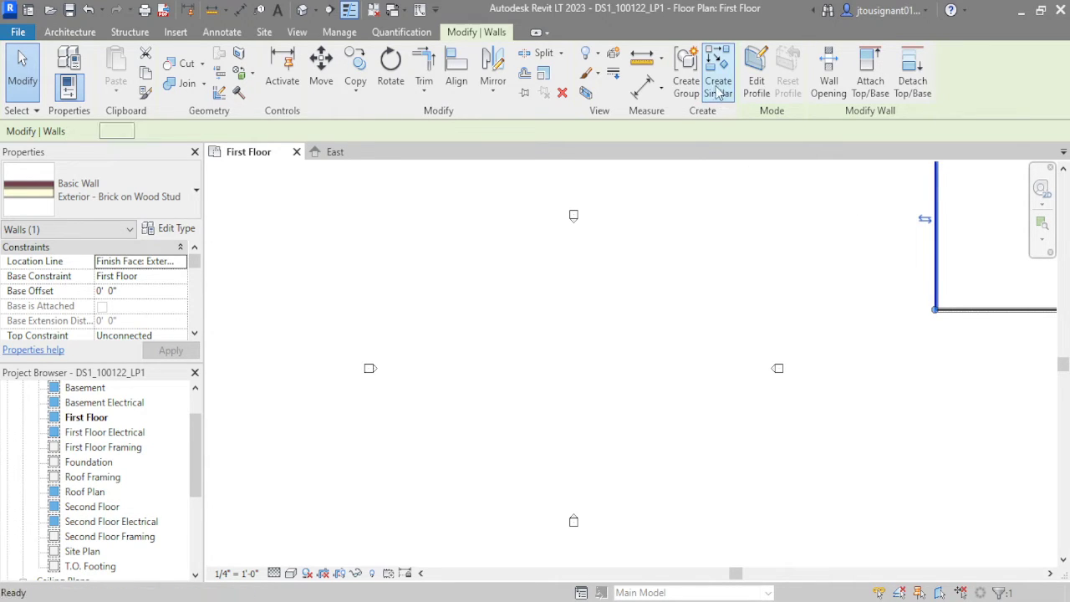
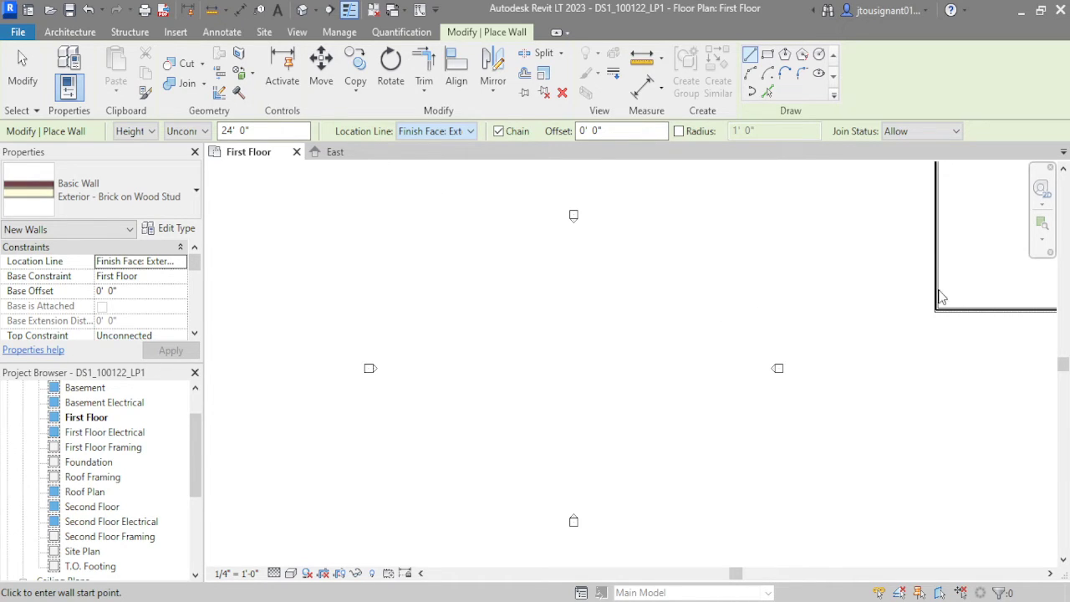
middle_click_drag(851, 336, 573, 349)
scroll(574, 350, "up", 2)
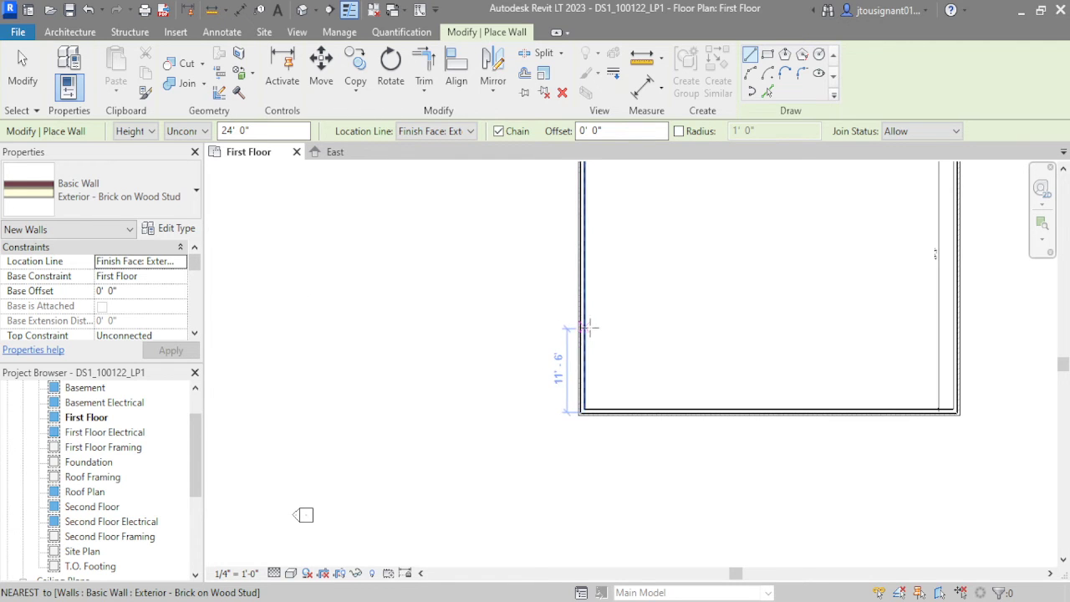
middle_click_drag(888, 357, 845, 344)
scroll(712, 263, "up", 2)
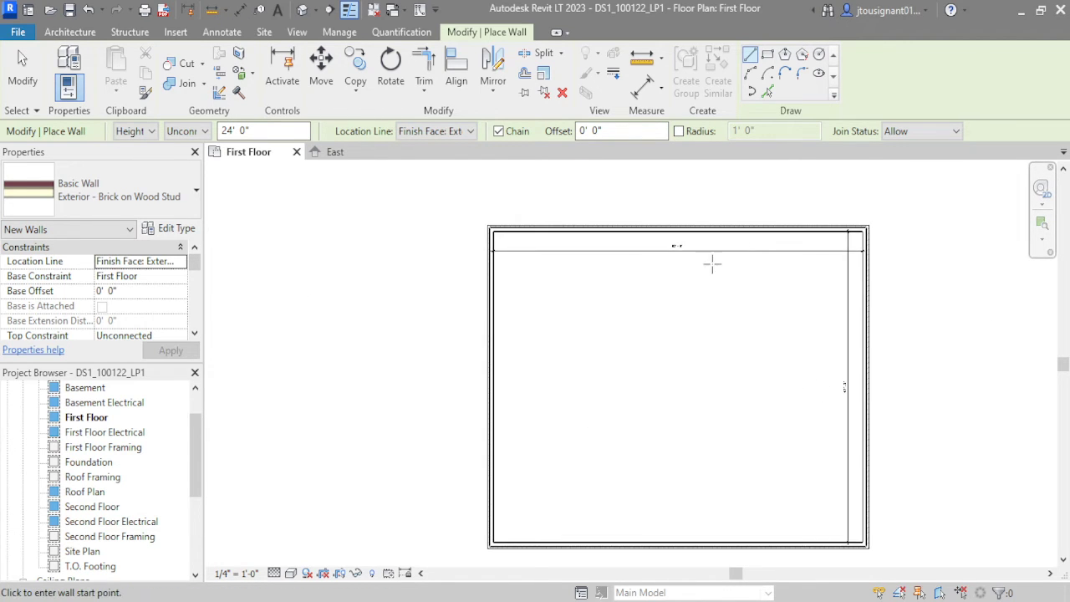
scroll(671, 245, "up", 3)
scroll(722, 287, "up", 2)
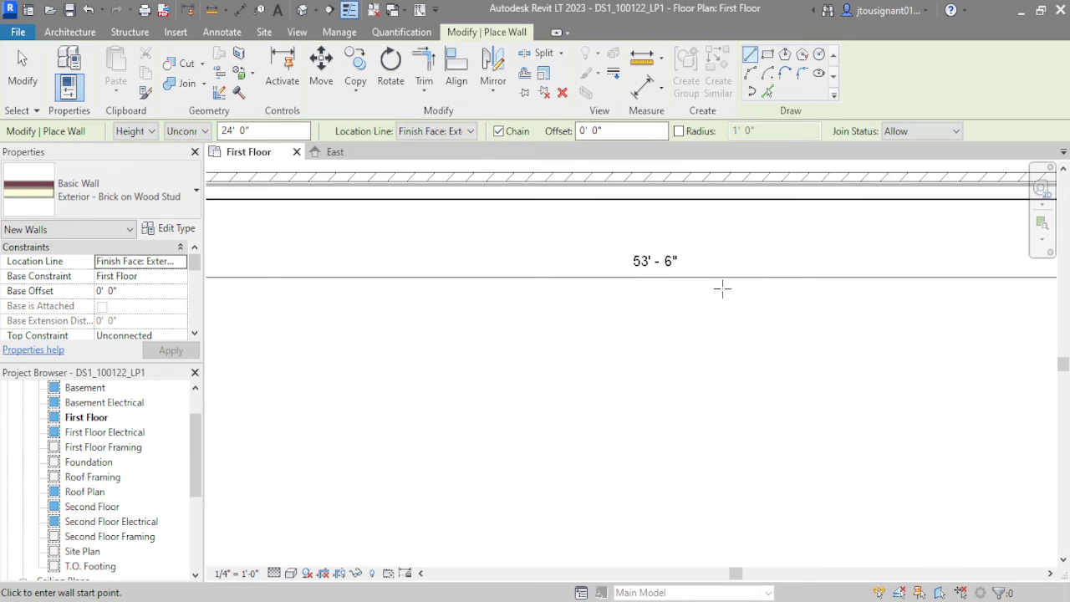
scroll(727, 301, "down", 6)
middle_click_drag(674, 293, 640, 275)
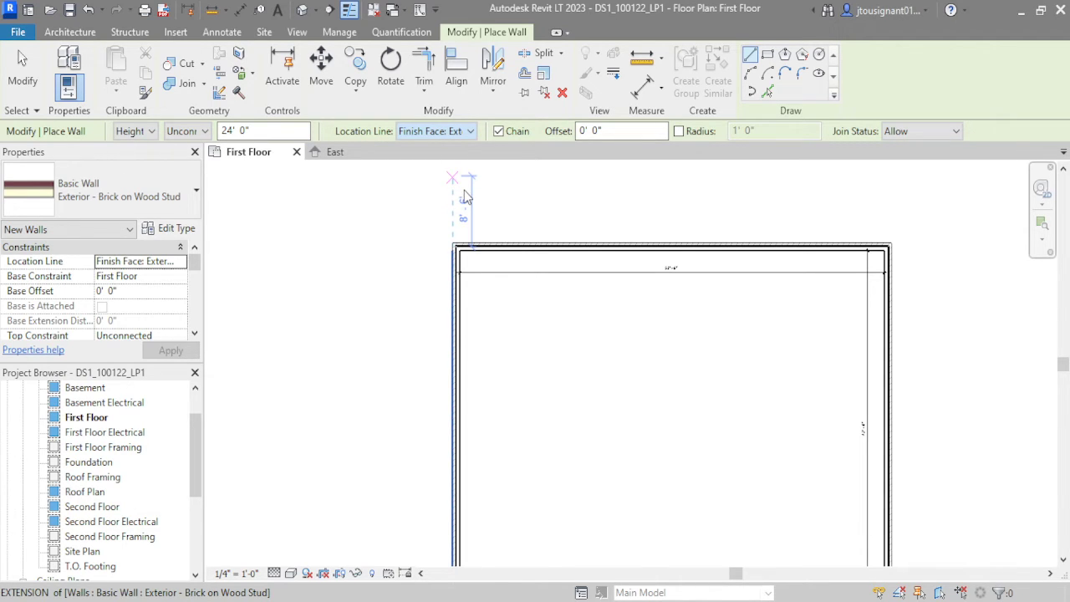
key("Down")
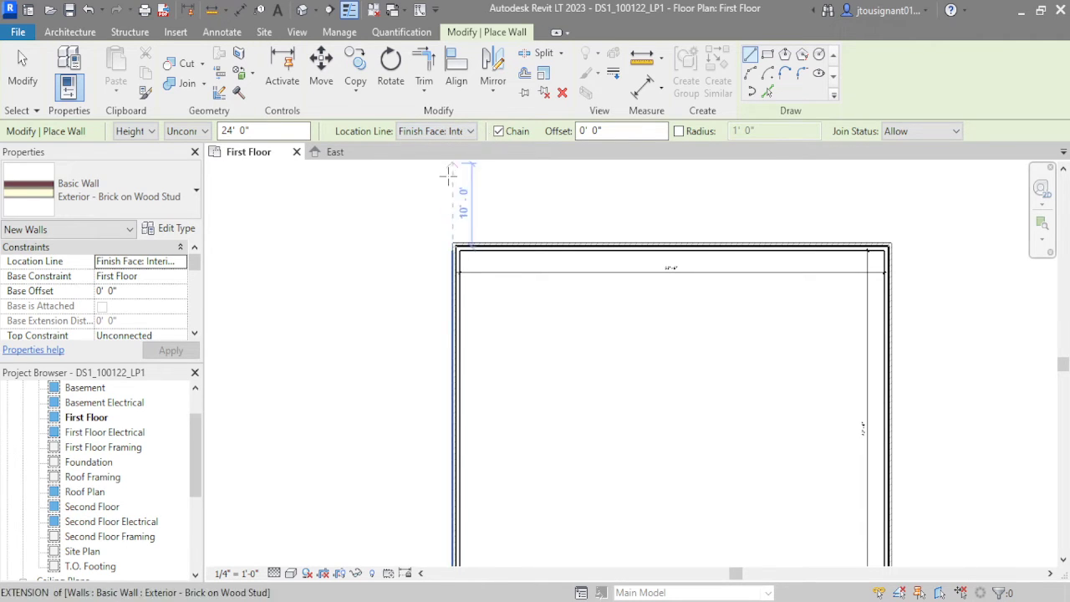
- Draw three connected walls north of the rectangle: a short west leg, a run spanning the rectangle's interior width, and an east leg about 5' long
left_click(458, 218)
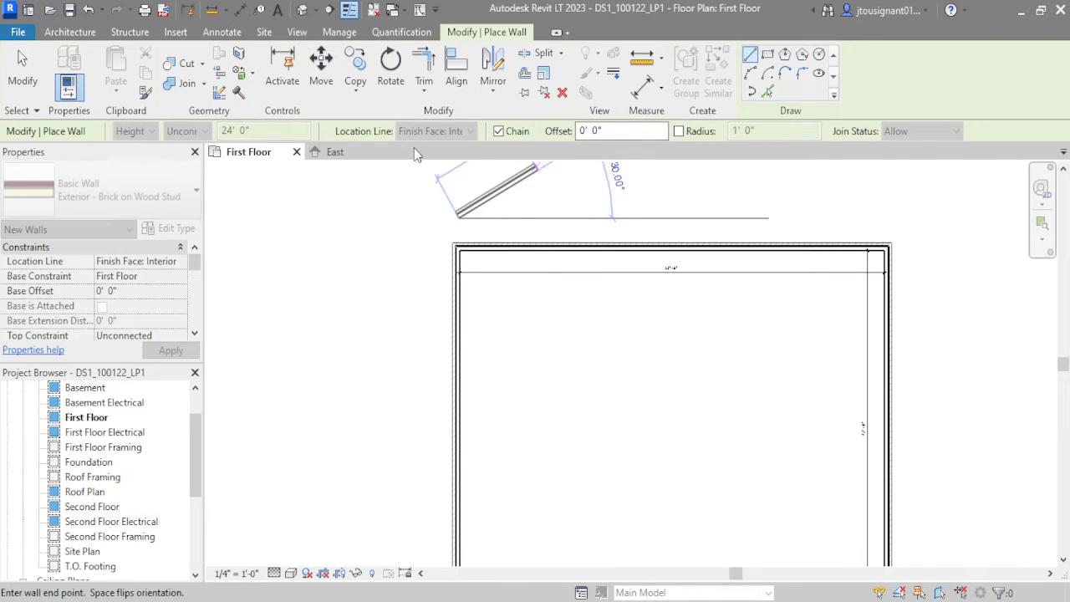
left_click(456, 182)
scroll(631, 186, "up", 2)
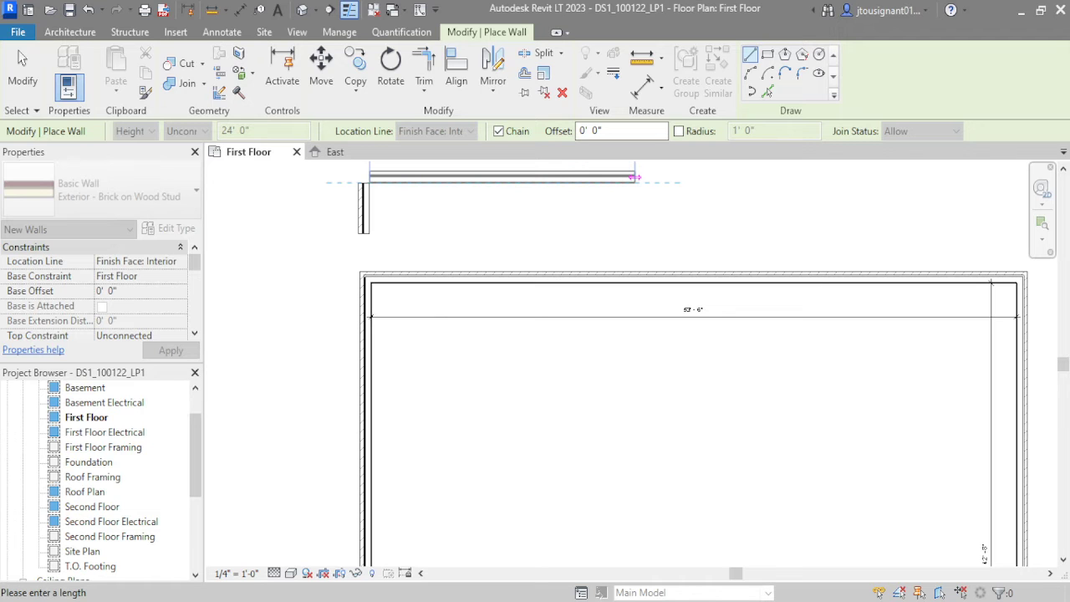
left_click(1014, 177)
middle_click_drag(1003, 241, 679, 336)
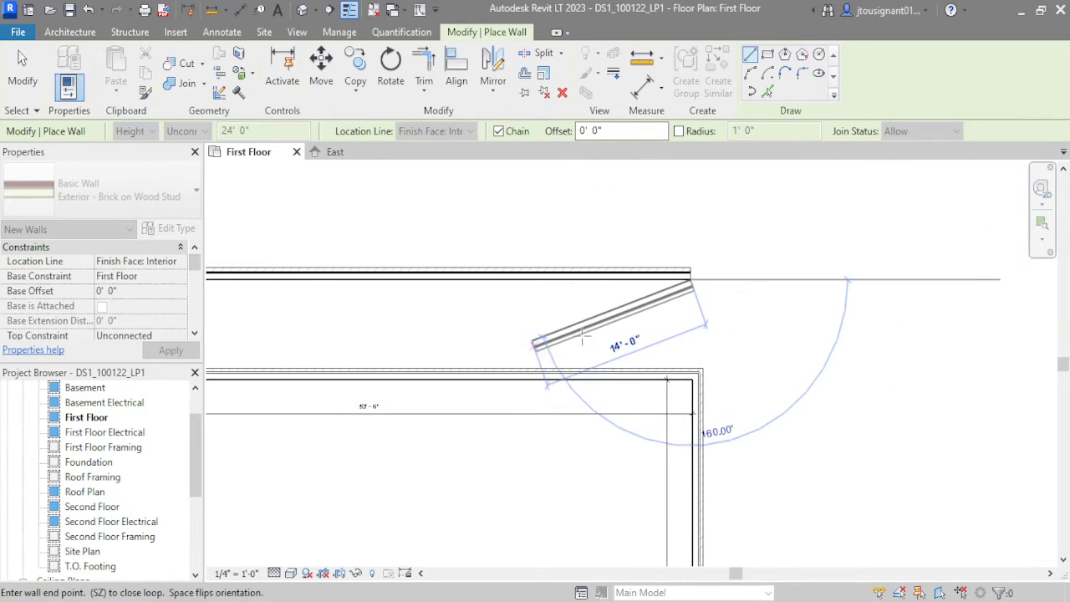
left_click(693, 338)
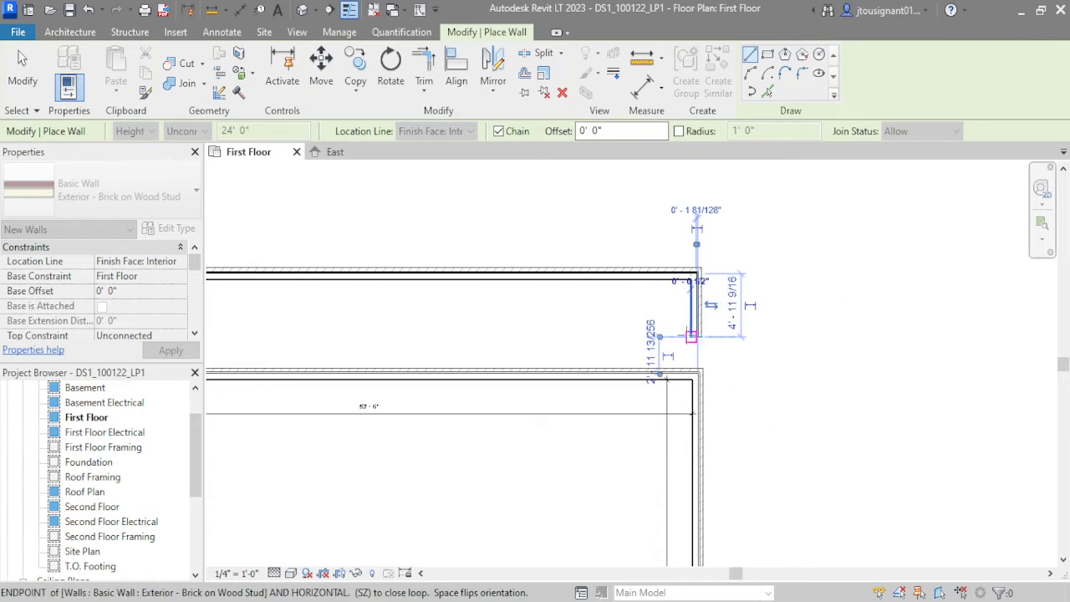
key("Escape")
key("Escape")
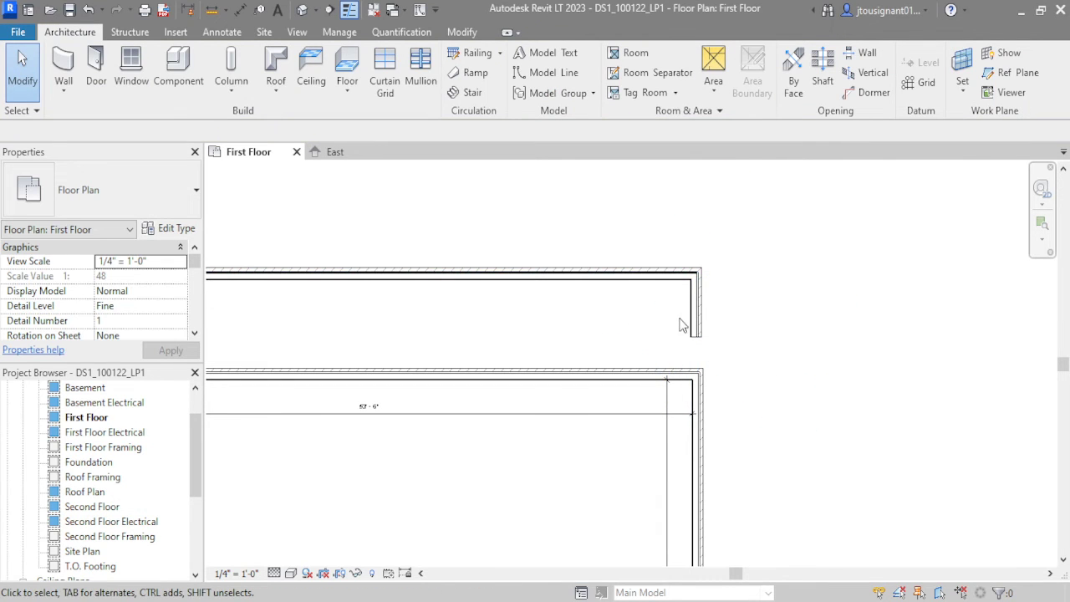
middle_click_drag(366, 312, 473, 318)
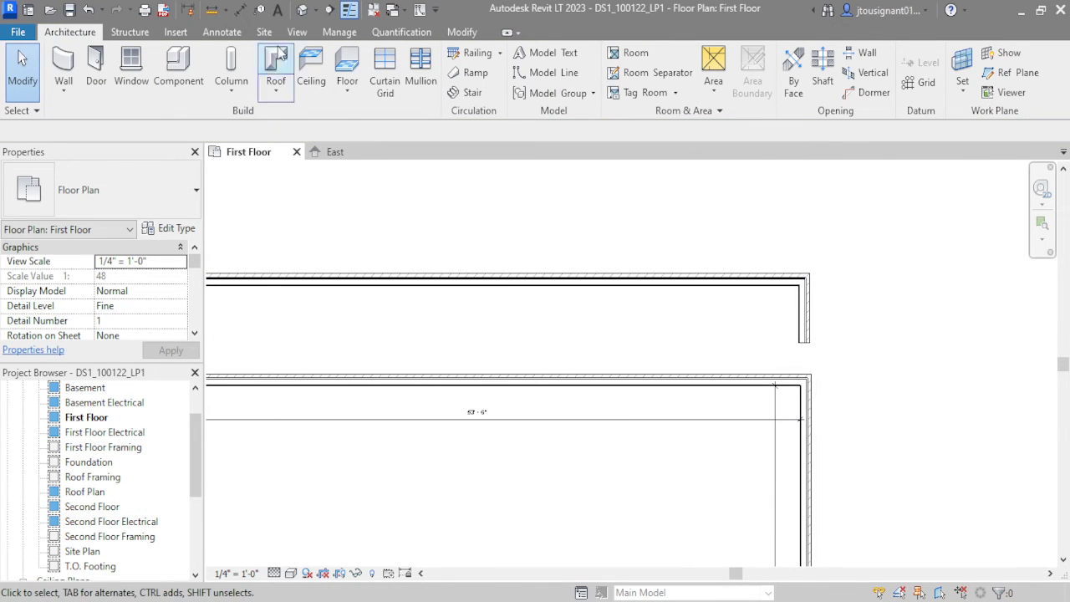
left_click(449, 289)
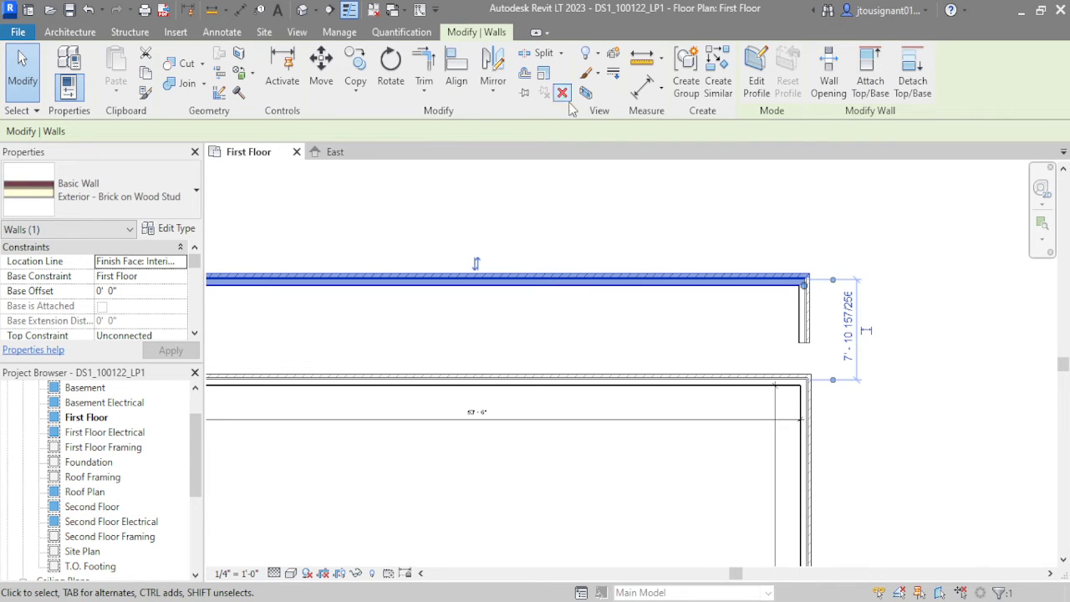
left_click(719, 86)
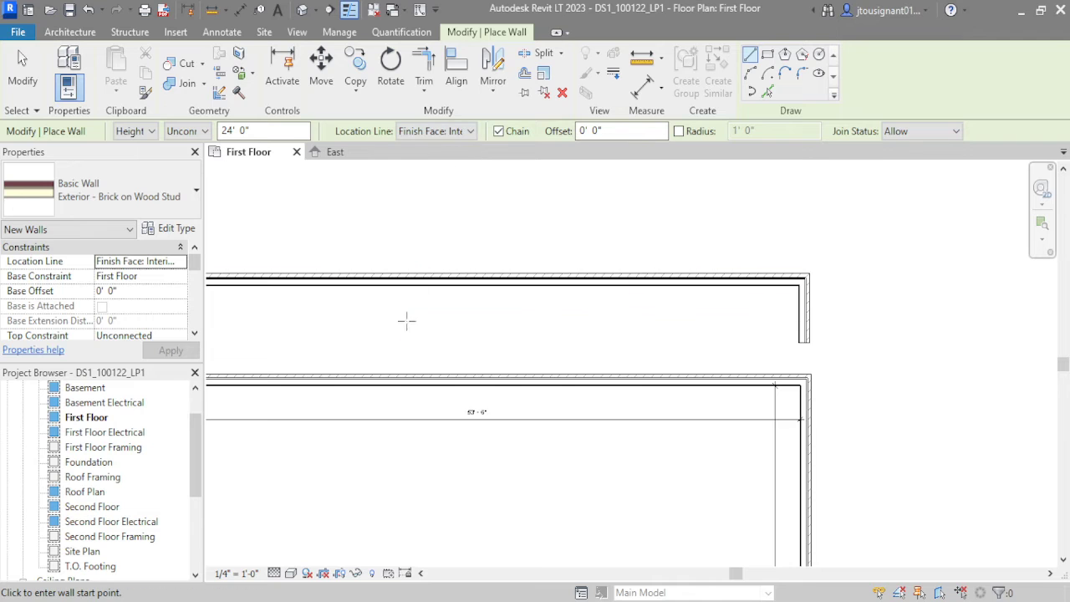
scroll(418, 351, "up", 4)
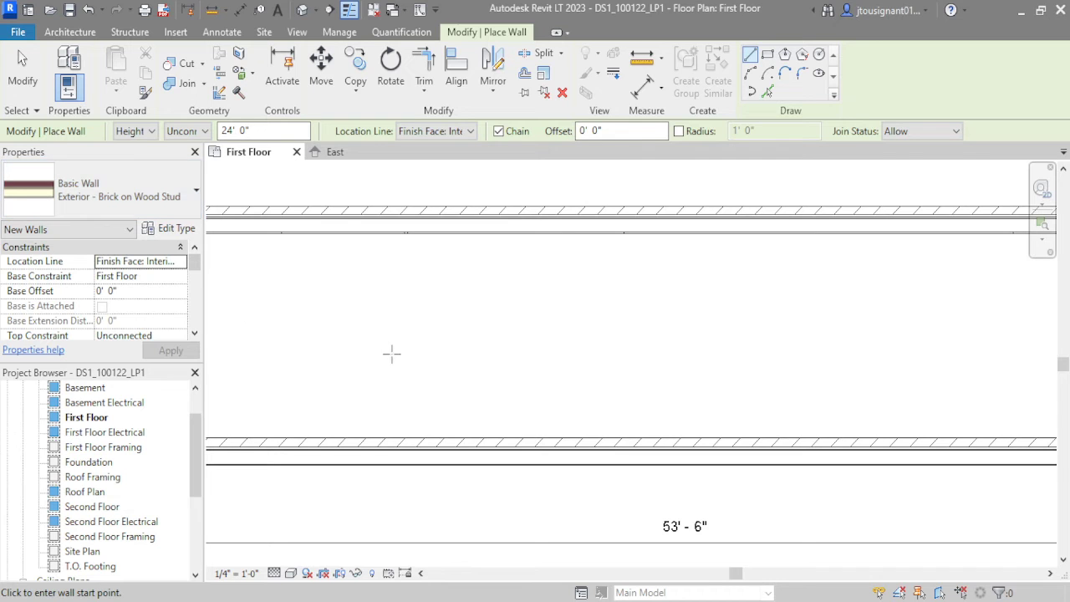
left_click(21, 60)
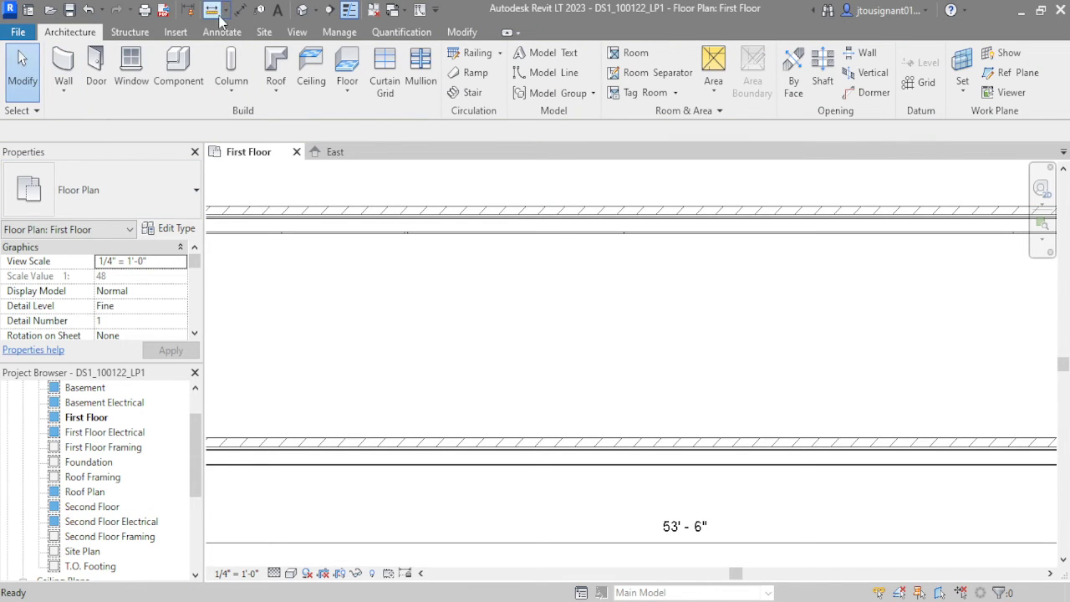
- Draw a horizontal detail line about 10' 8" long between the new north wall and the rectangle
left_click(420, 11)
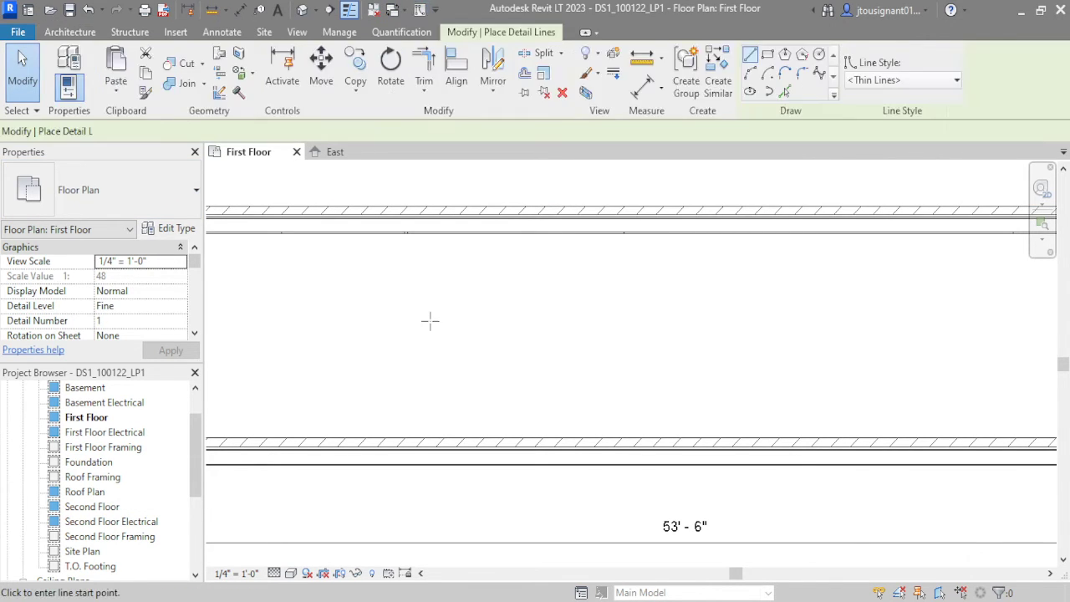
left_click(441, 320)
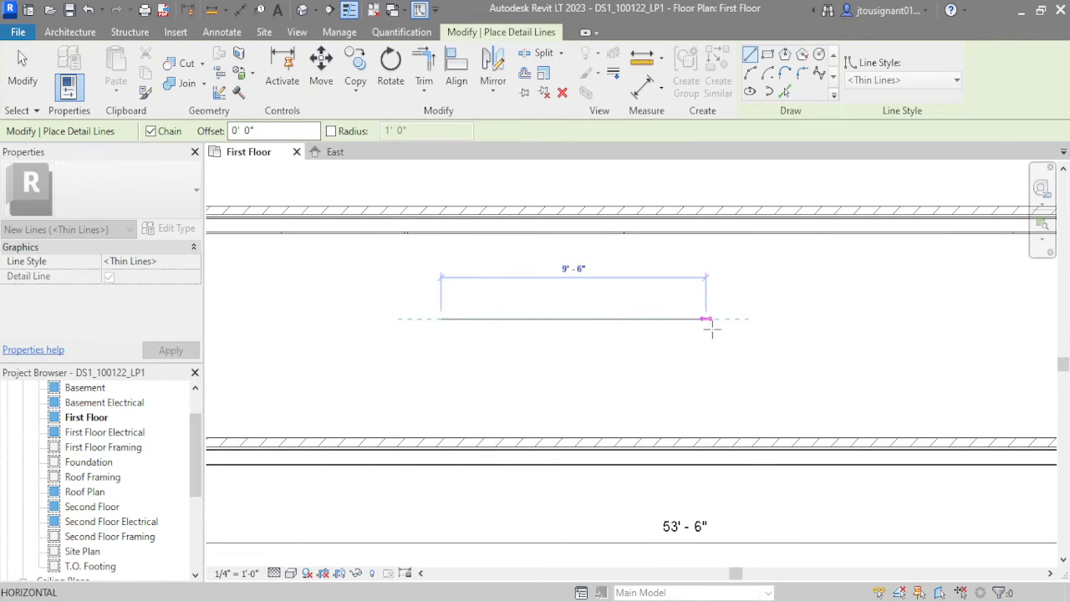
left_click(738, 318)
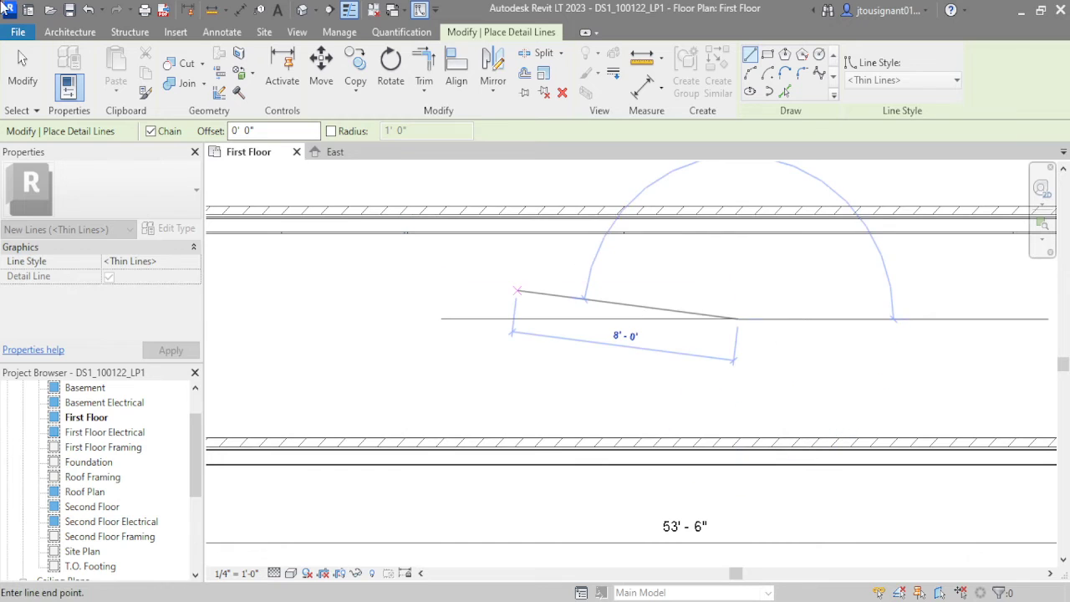
left_click(22, 80)
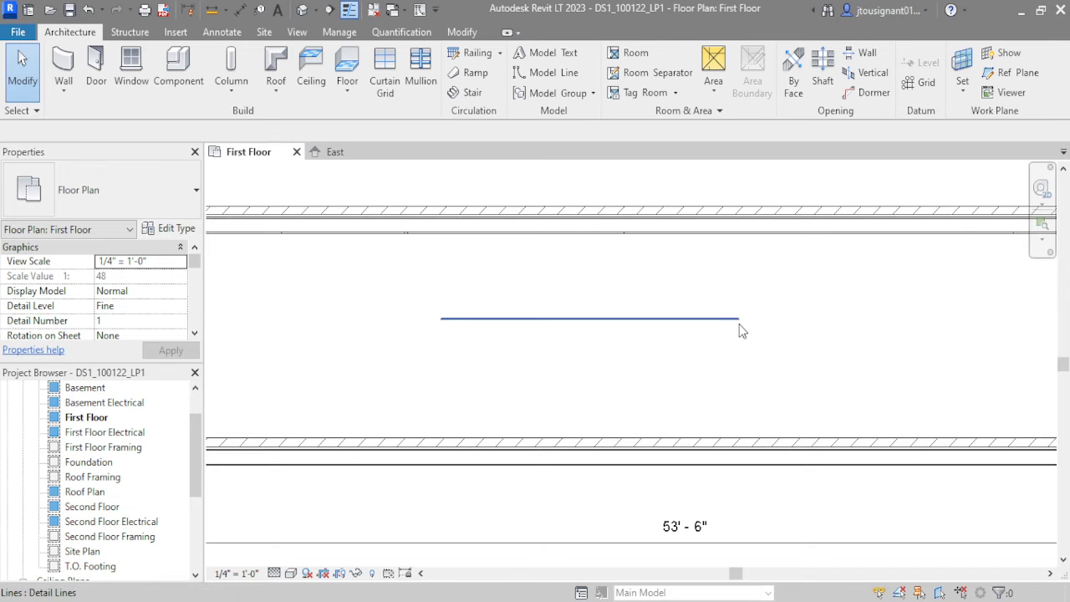
left_click(574, 320)
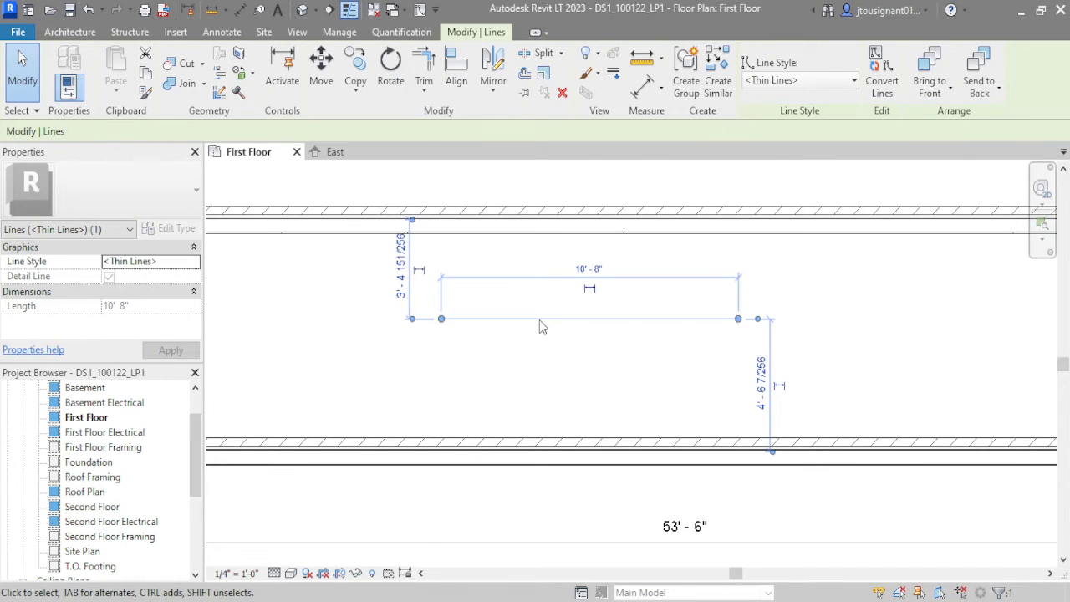
left_click(592, 341)
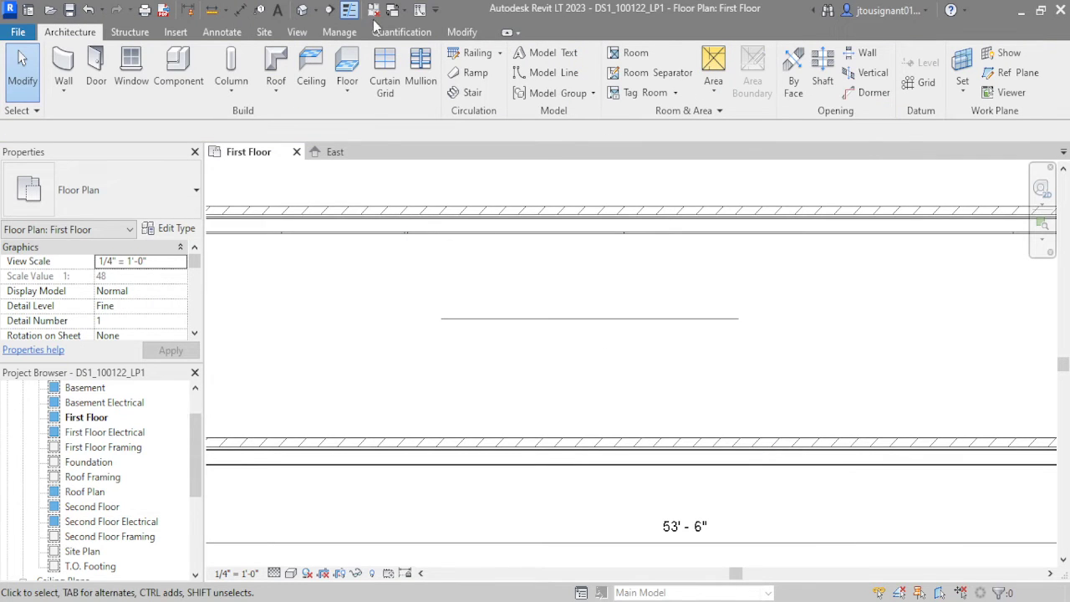
- Try placing a similar detail line at a 2' 0" offset and delete the original detail line
left_click(558, 286)
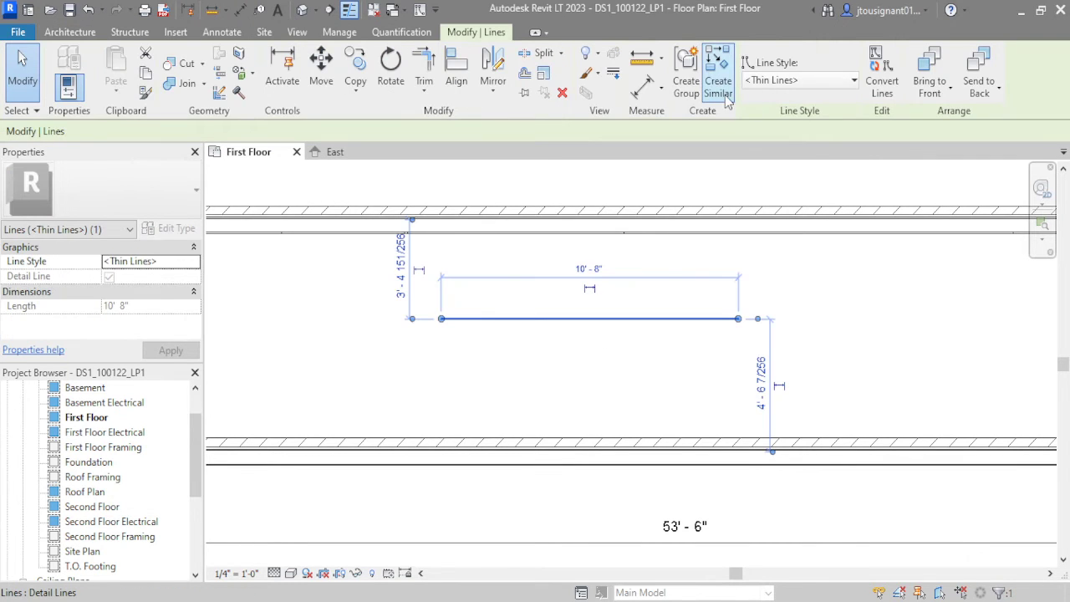
key("c")
key("s")
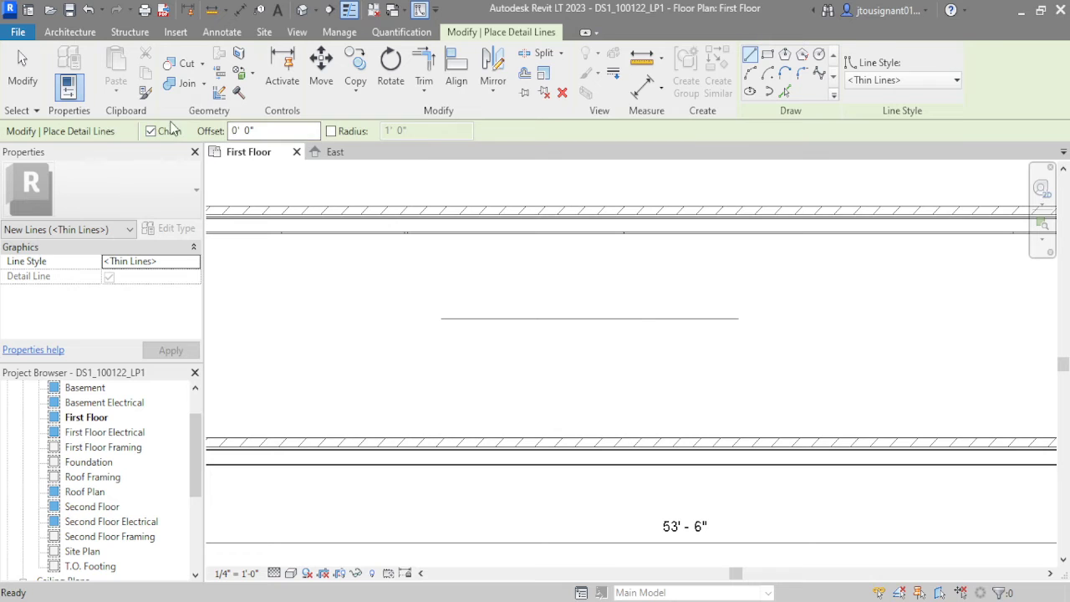
left_click(264, 131)
type("2")
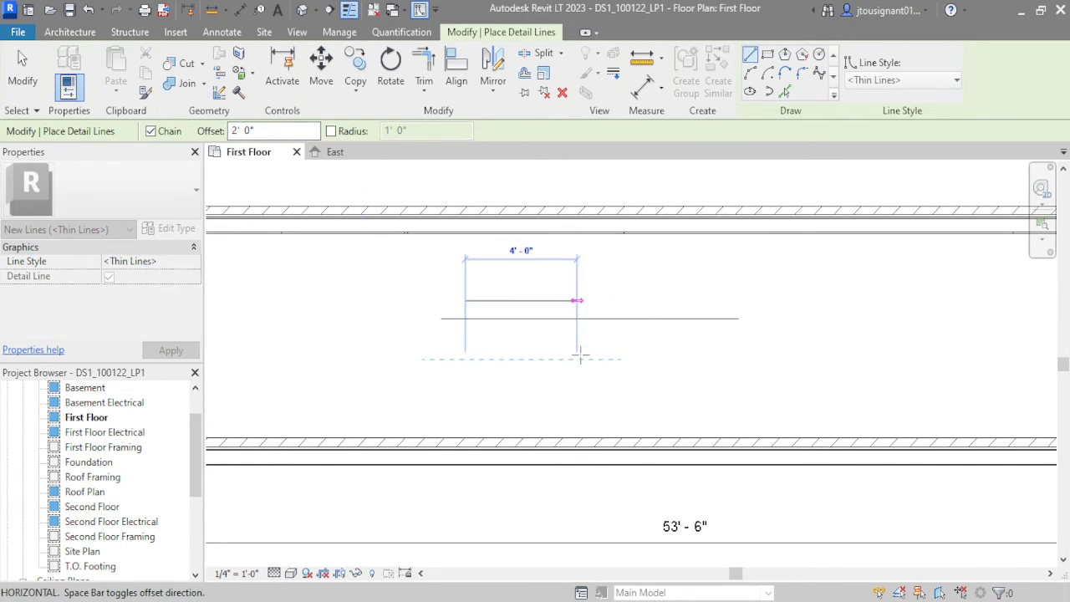
key("Escape")
key("Escape")
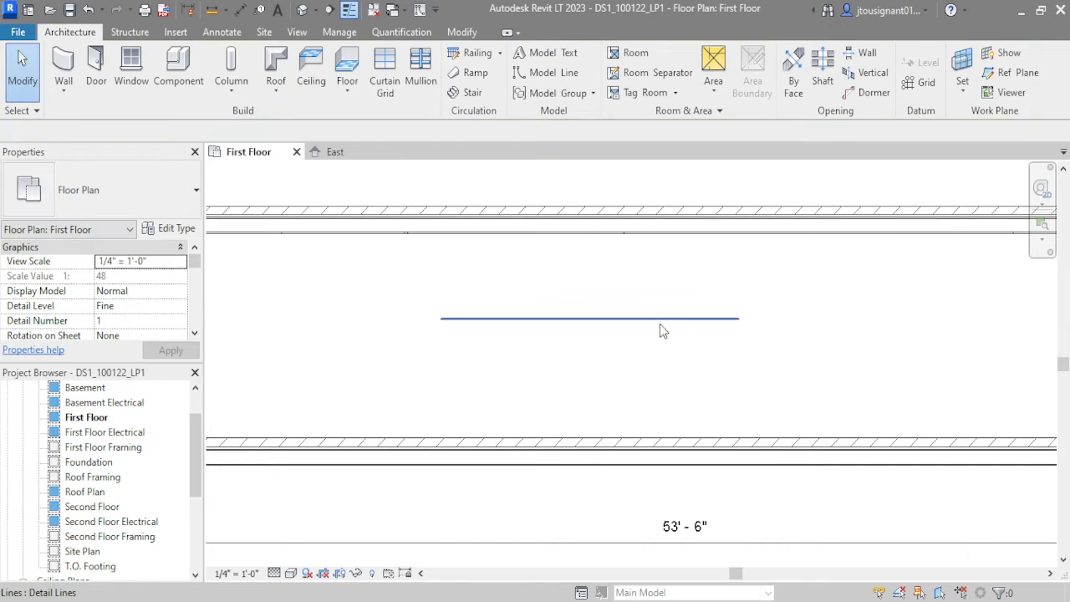
left_click(657, 318)
key("Delete")
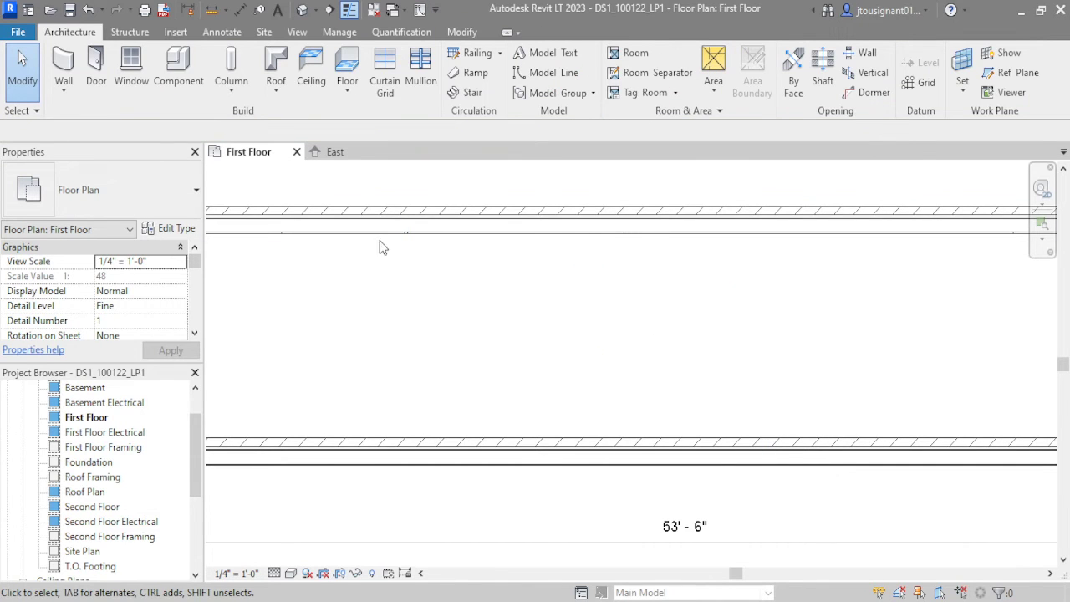
- Preview a horizontal brick-on-wood-stud wall between the two north walls with the location line at Finish Face: Interior, without placing it
key("w")
key("a")
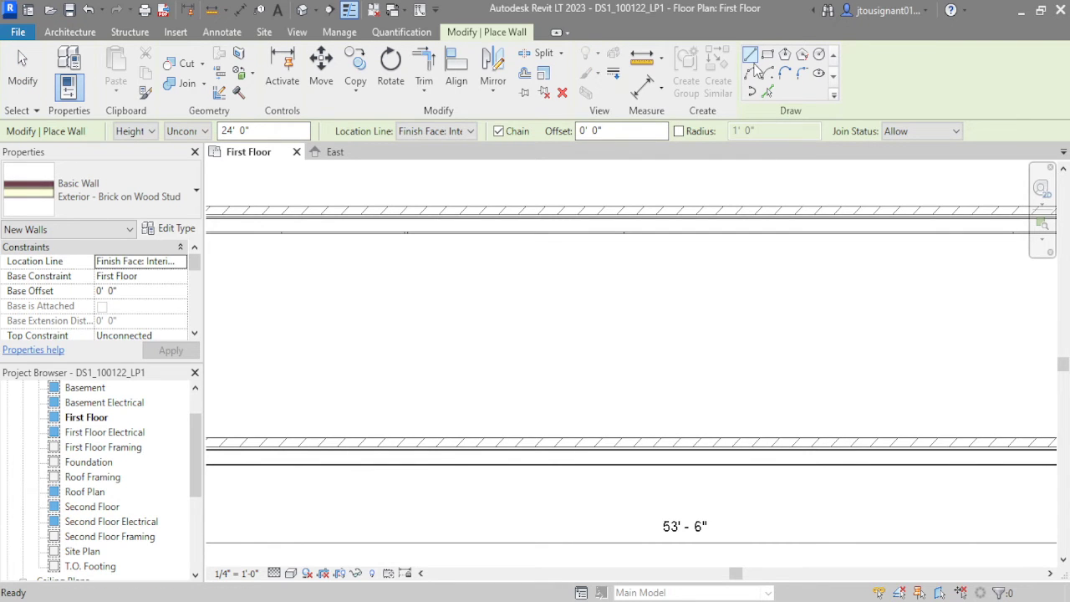
left_click(398, 324)
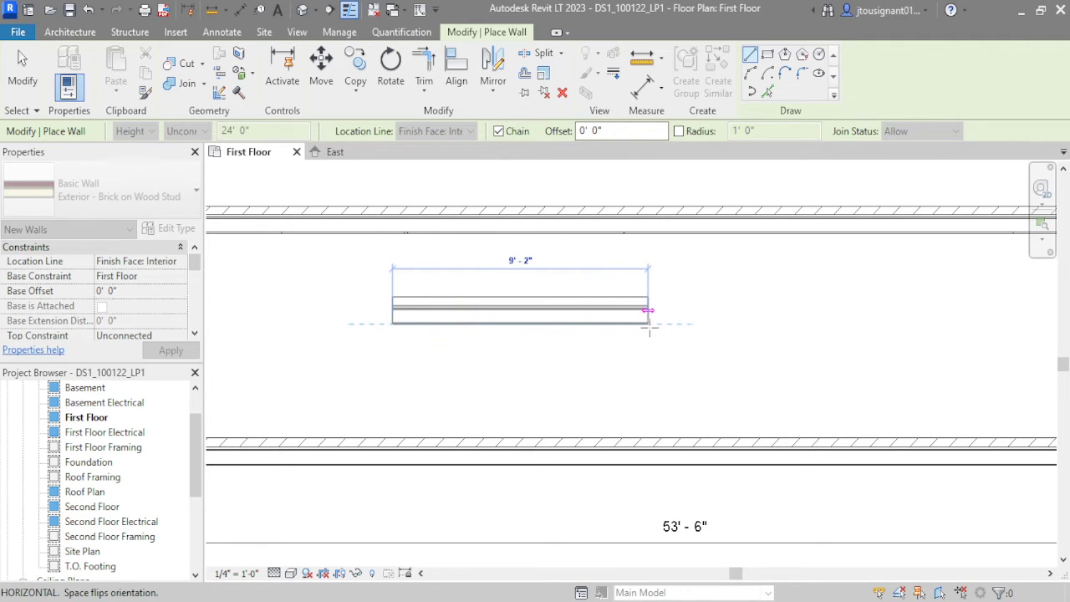
scroll(639, 324, "up", 3)
scroll(639, 323, "up", 1)
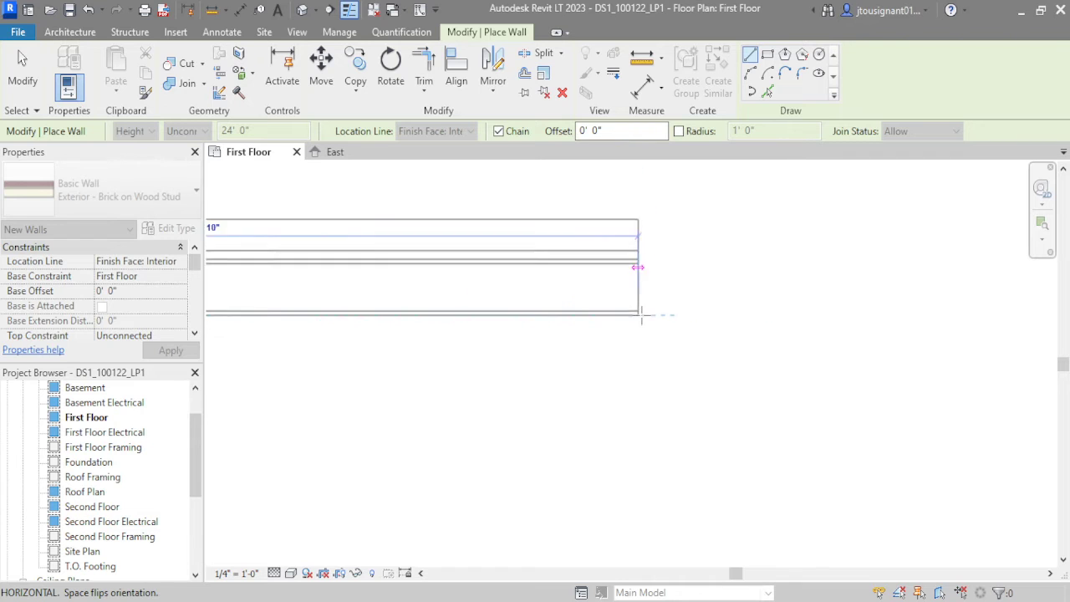
scroll(638, 317, "down", 2)
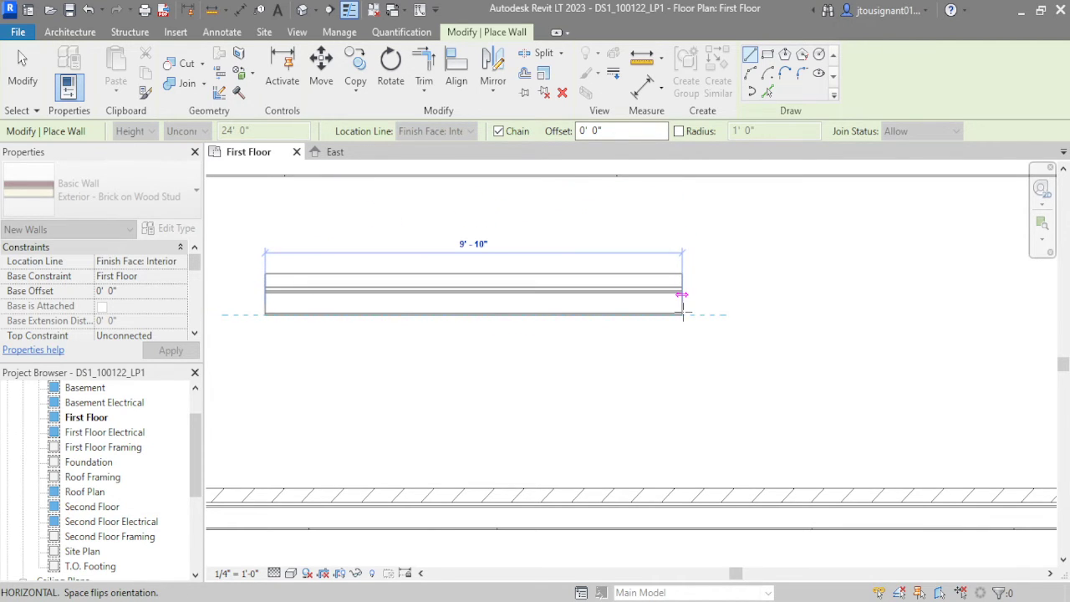
scroll(682, 310, "down", 2)
key("Escape")
key("Escape")
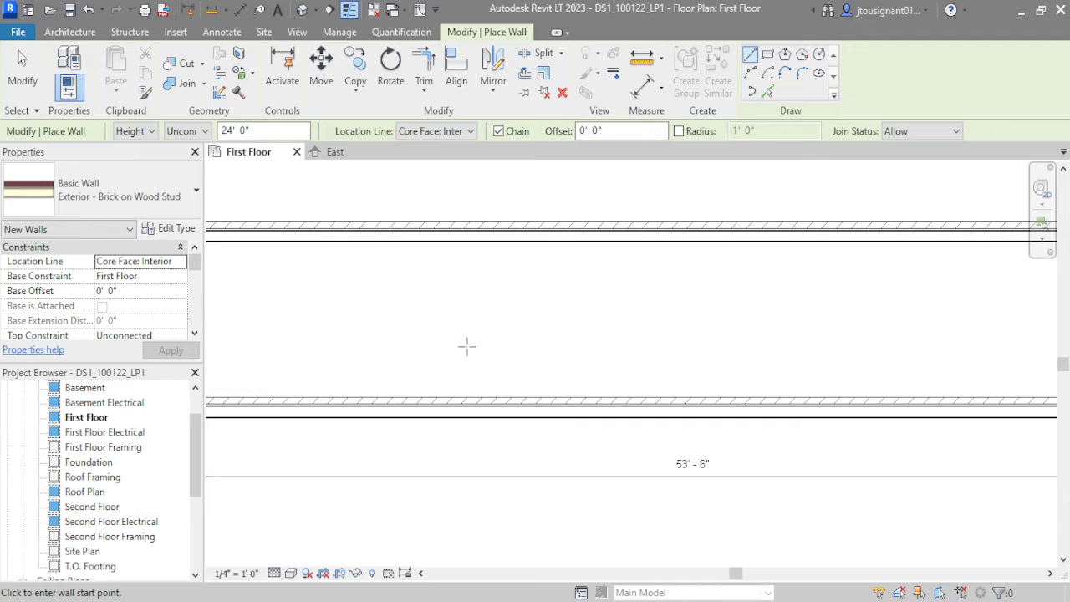
- Preview a wall between the two north walls with the location line set to Core Face: Interior, then cancel it
scroll(455, 338, "up", 2)
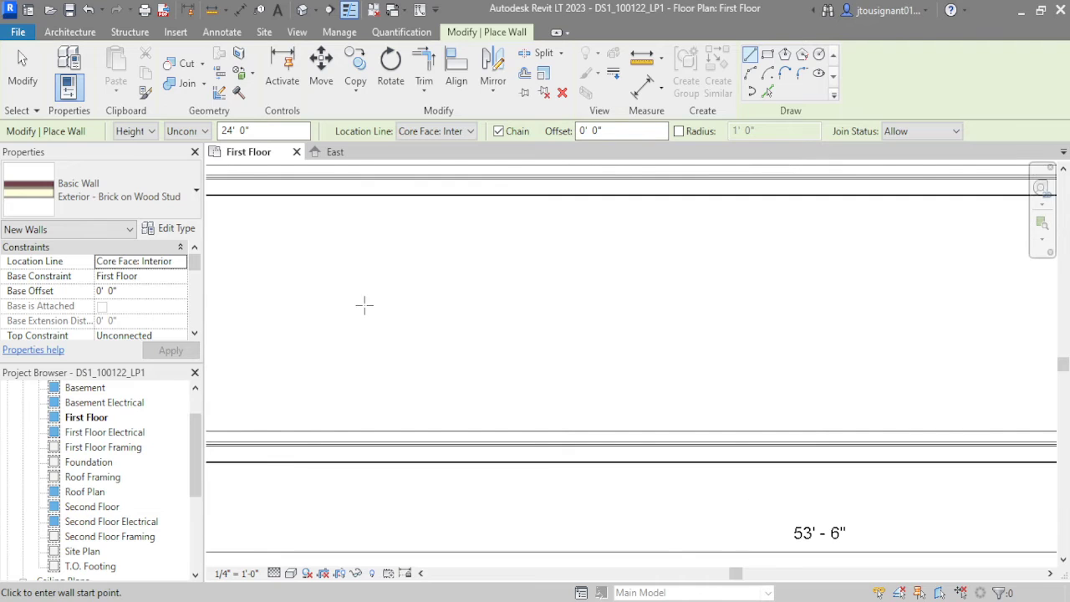
left_click(377, 289)
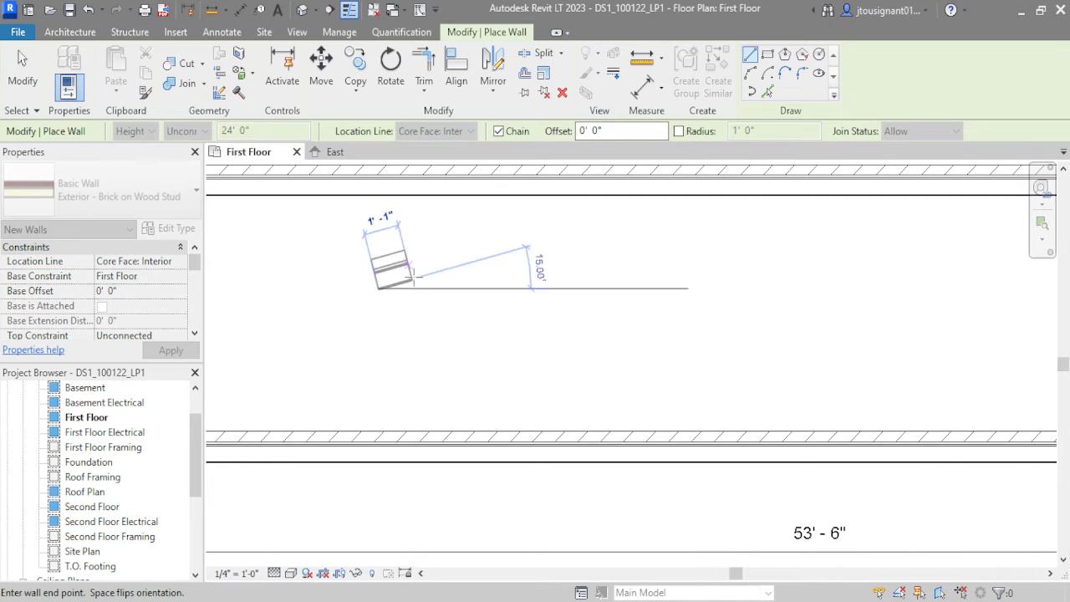
scroll(416, 289, "up", 2)
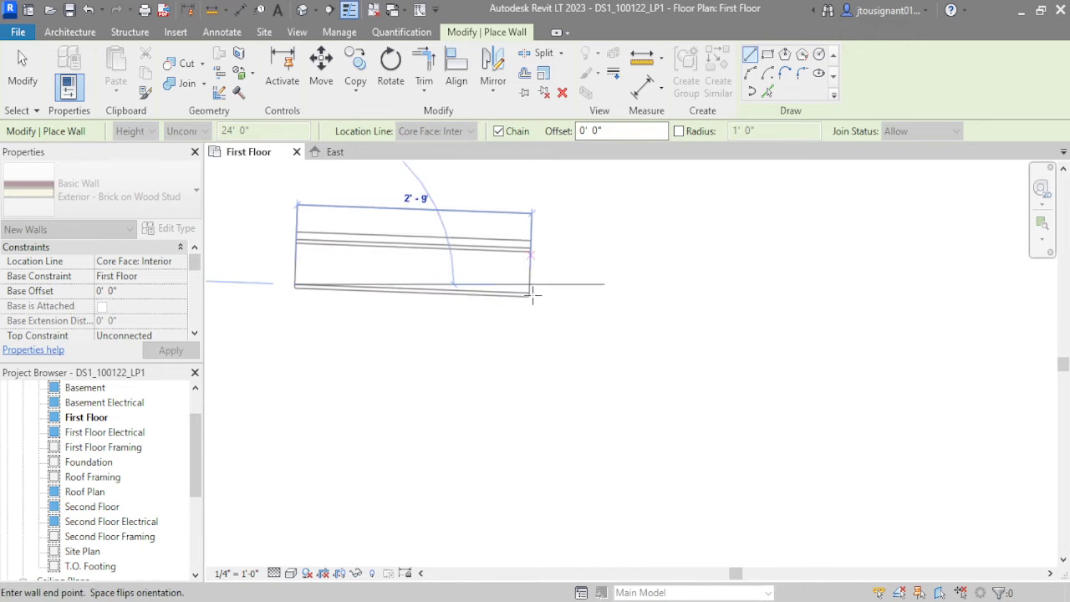
key("Escape")
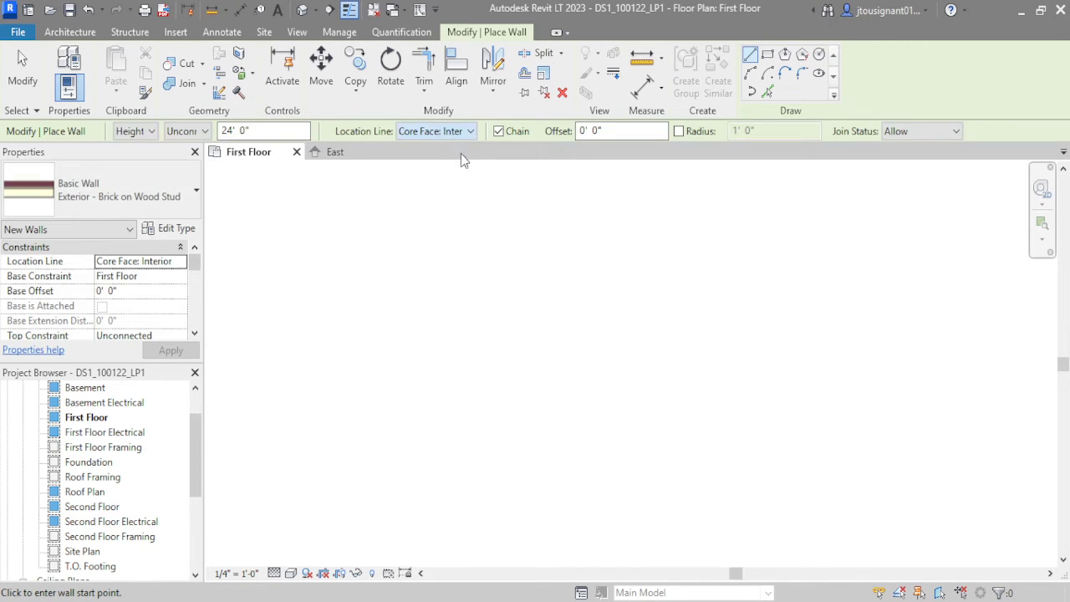
- Preview short horizontal wall segments with the location line set to Core Face: Exterior, without placing any, and leave the Wall tool
left_click(401, 243)
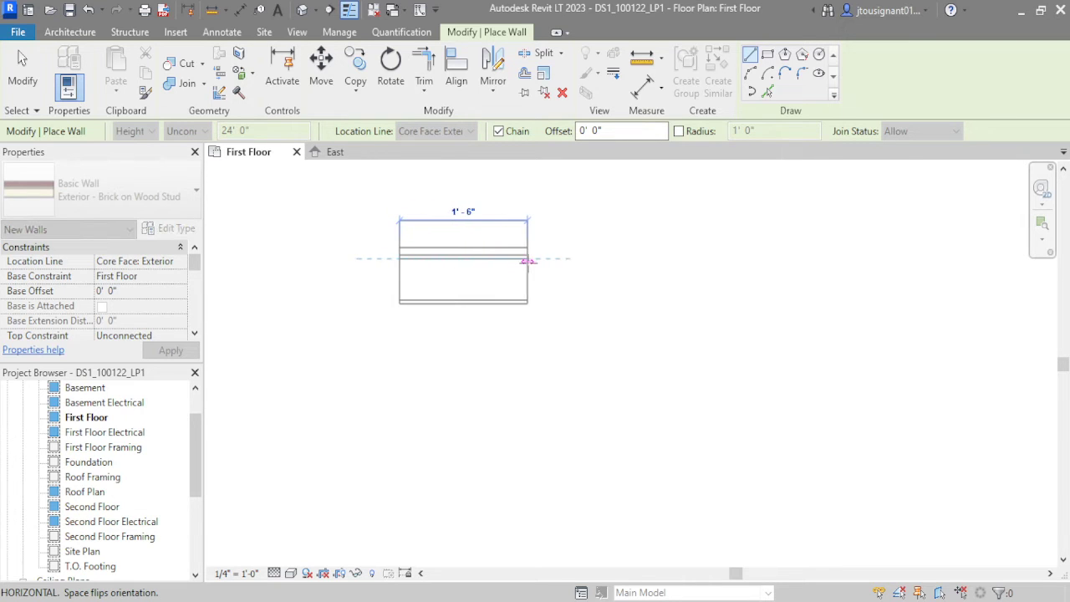
scroll(541, 264, "up", 2)
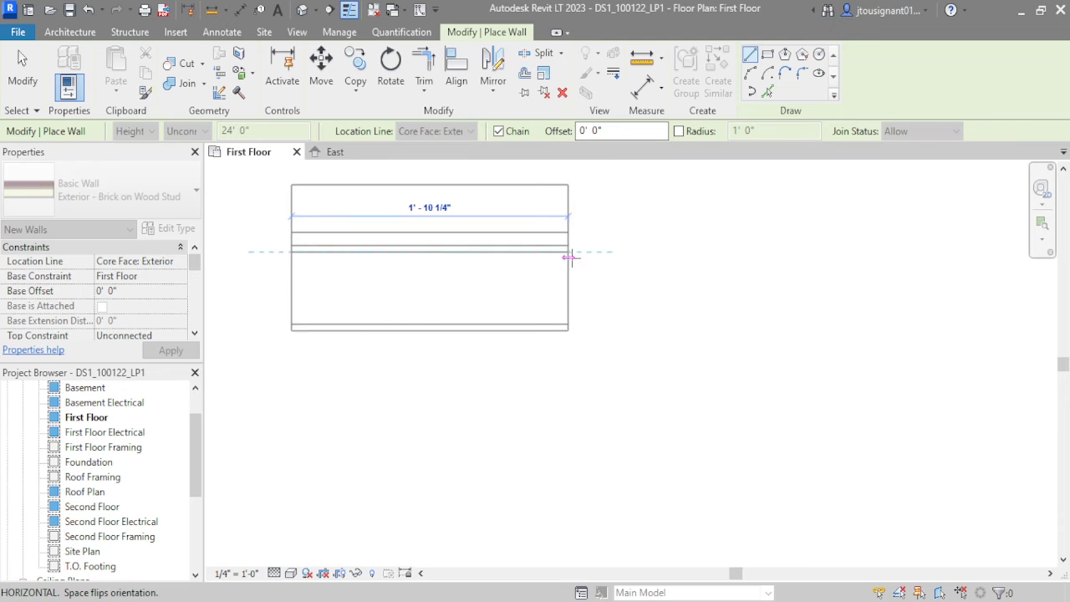
scroll(576, 257, "up", 2)
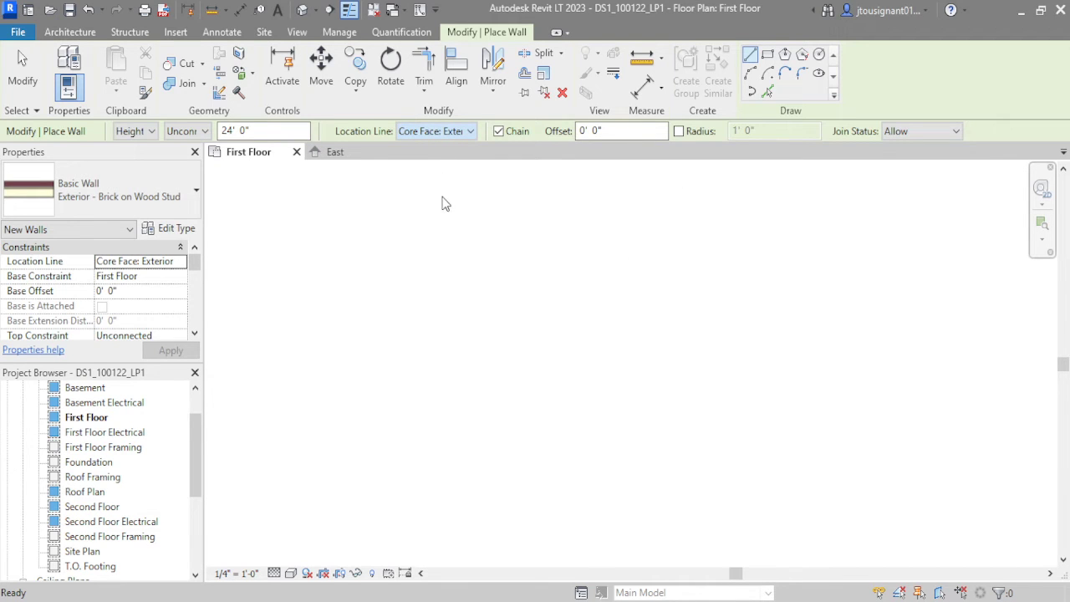
left_click(410, 270)
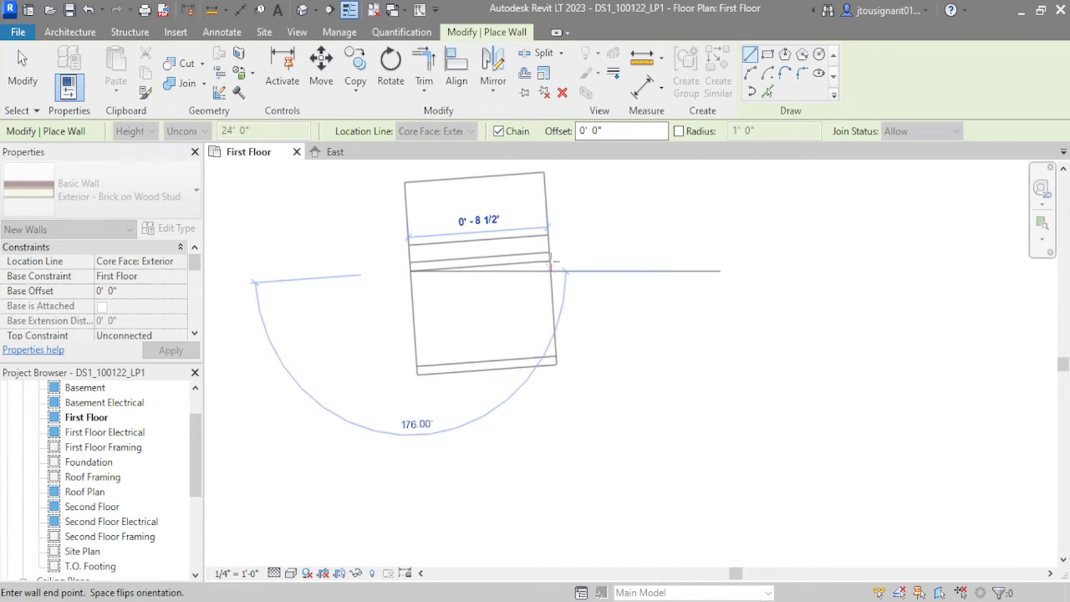
key("Escape")
key("Escape")
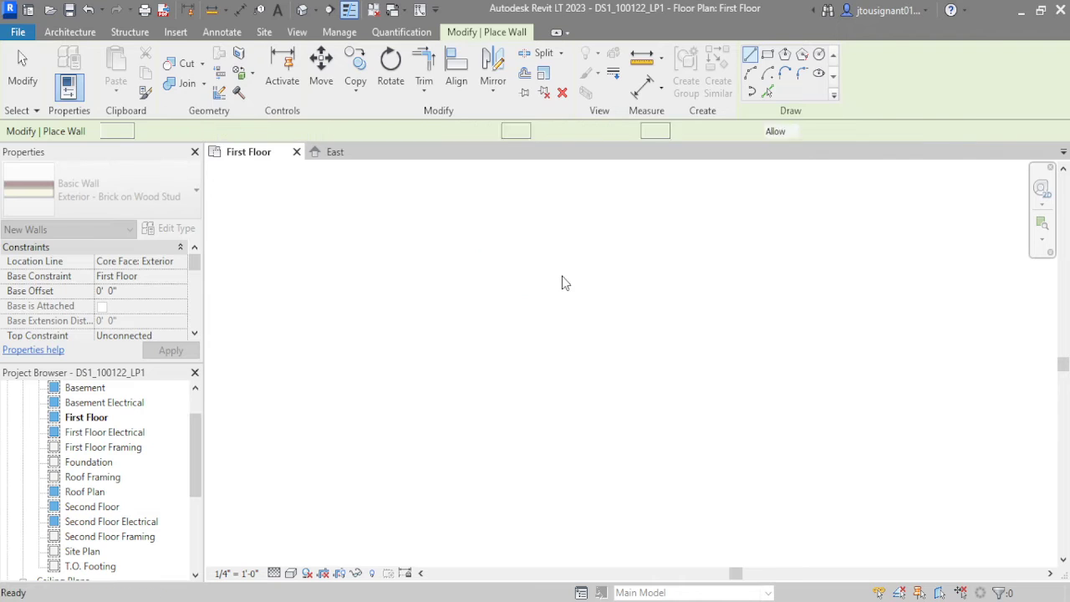
- Start a new Exterior - Brick on Wood Stud wall with the location line set to Wall Centerline
scroll(555, 272, "down", 3)
scroll(493, 285, "down", 3)
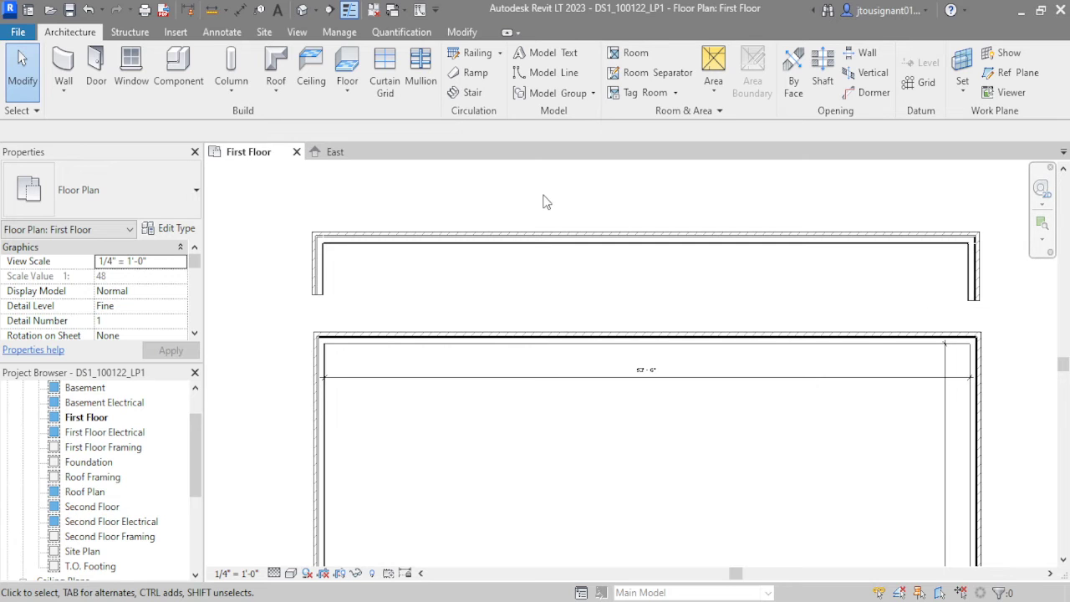
left_click(64, 71)
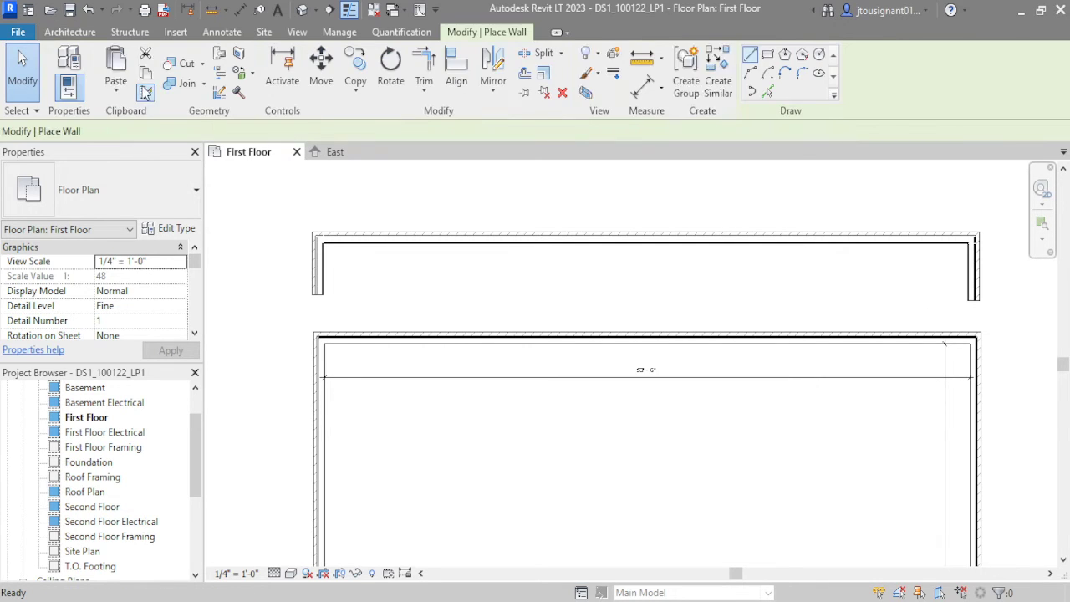
left_click(23, 75)
left_click(65, 65)
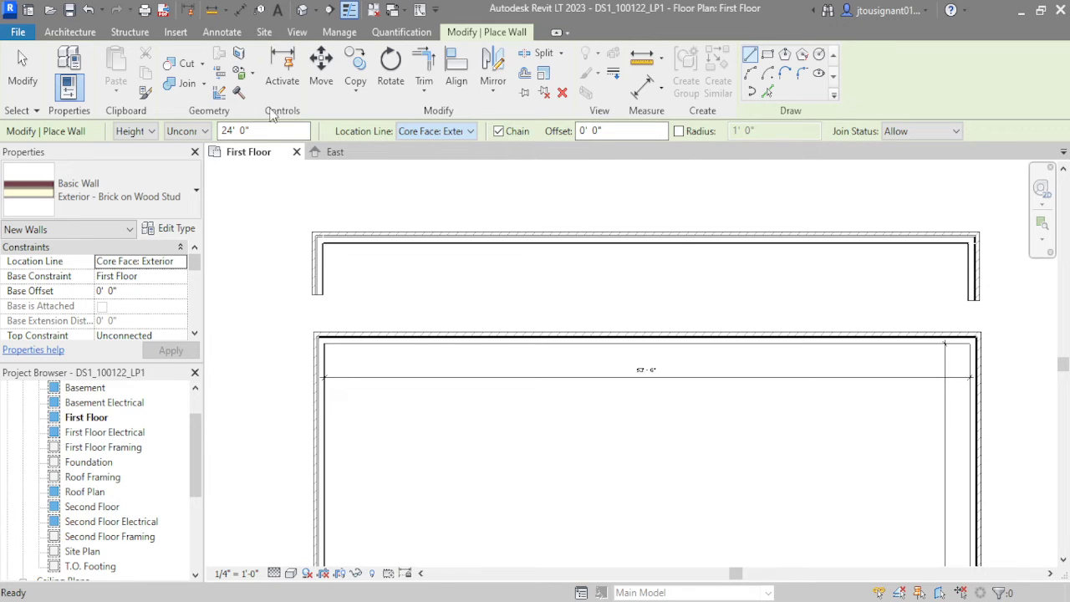
left_click(427, 148)
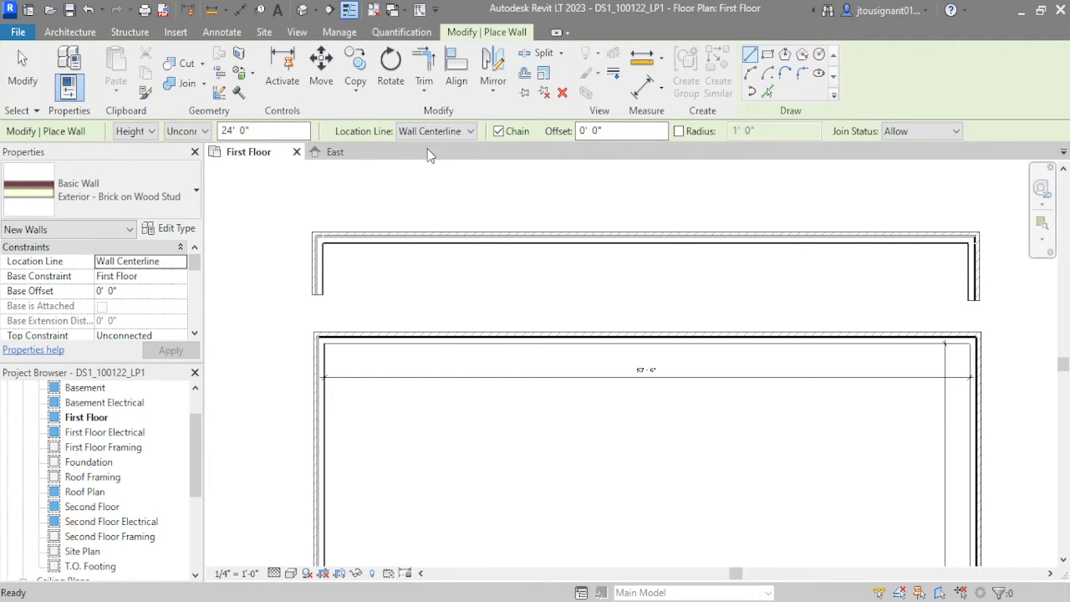
- Begin a vertical wall in the open area east of the rectangle, running north from its start point
scroll(507, 242, "down", 3)
middle_click_drag(677, 285, 453, 263)
scroll(472, 255, "down", 2)
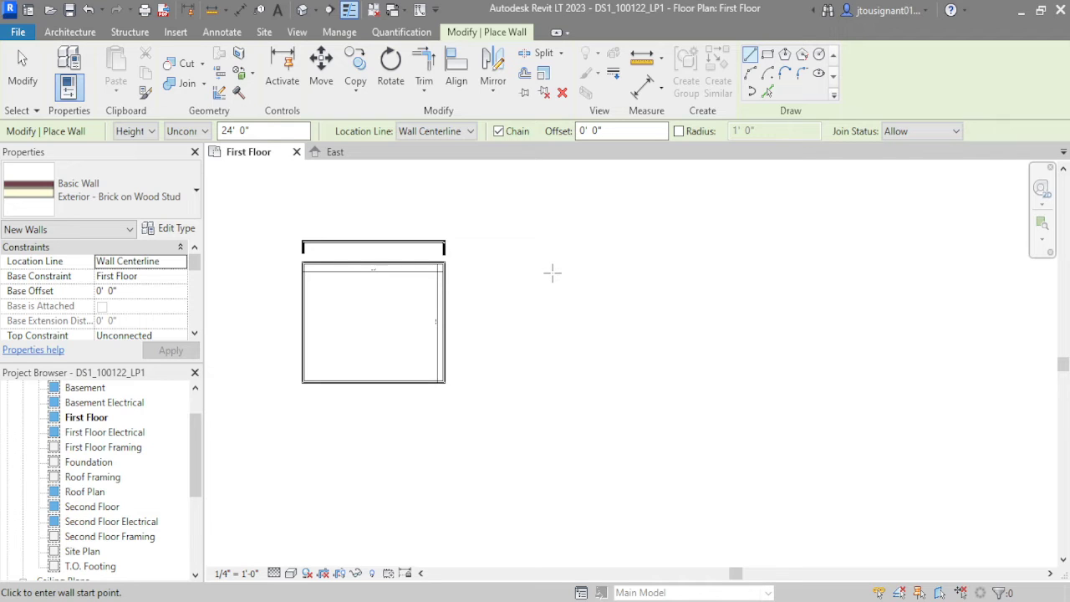
middle_click_drag(627, 239, 554, 292)
scroll(535, 250, "down", 2)
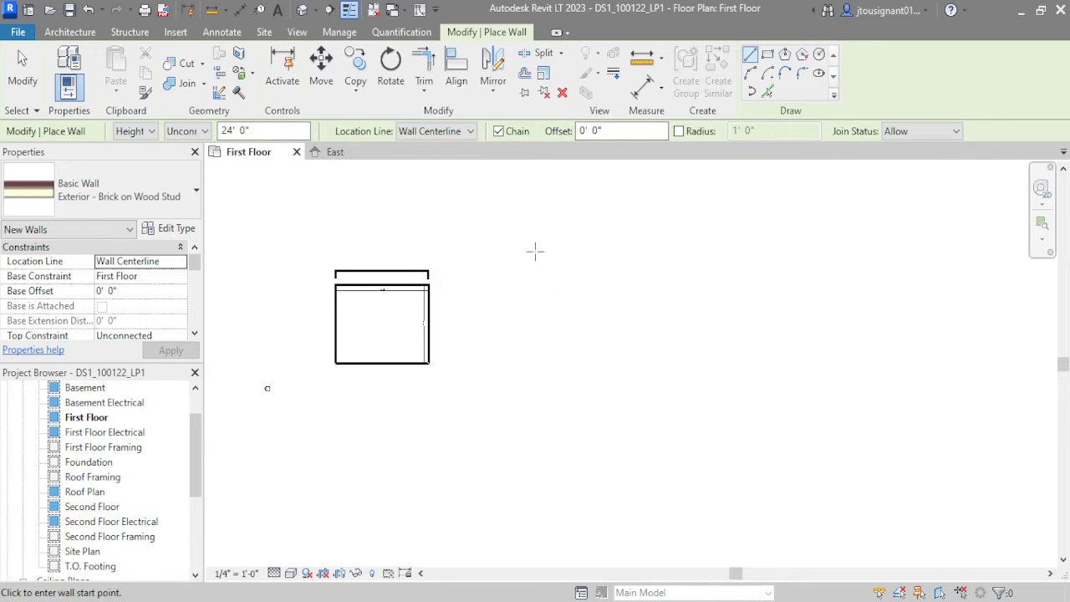
middle_click_drag(535, 251, 659, 316)
scroll(604, 370, "up", 4)
left_click(596, 407)
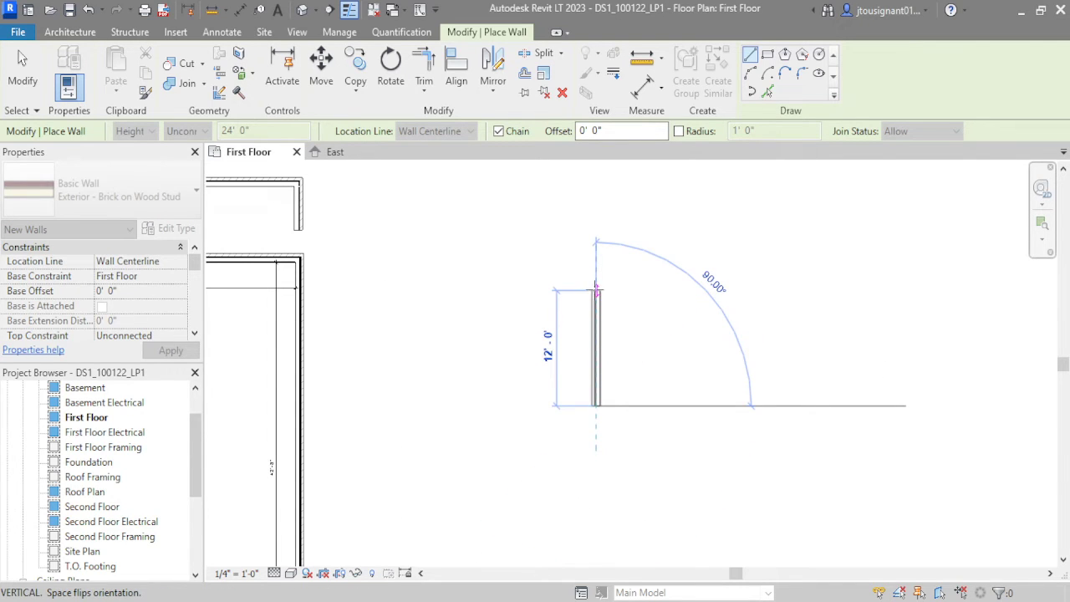
- Draw a closed rectangle of chained exterior walls, 30' wide and 20' deep along the wall centerlines
type("20")
key("Return")
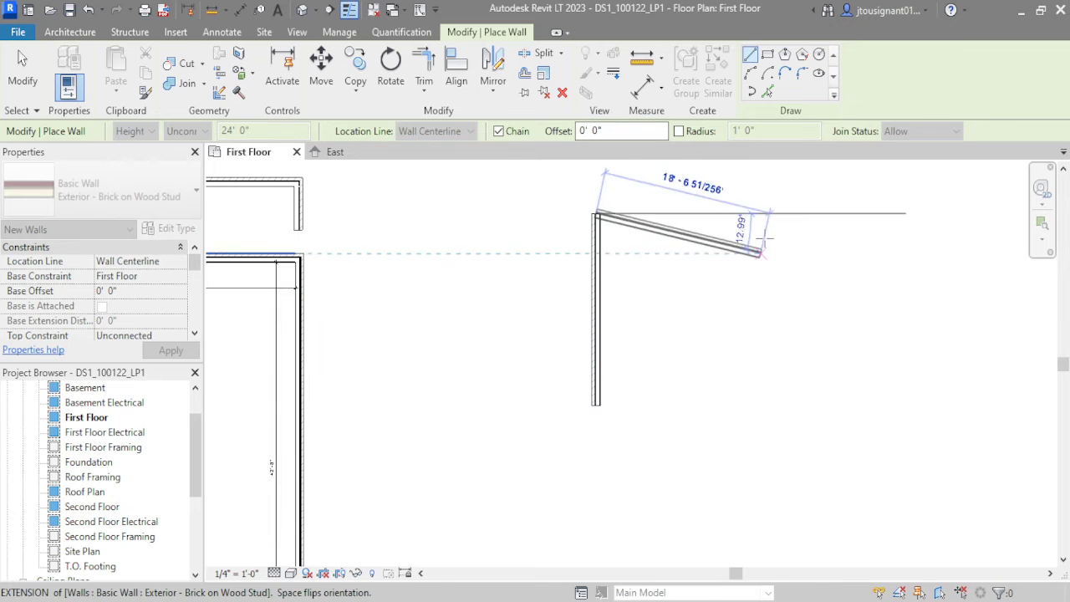
type("2")
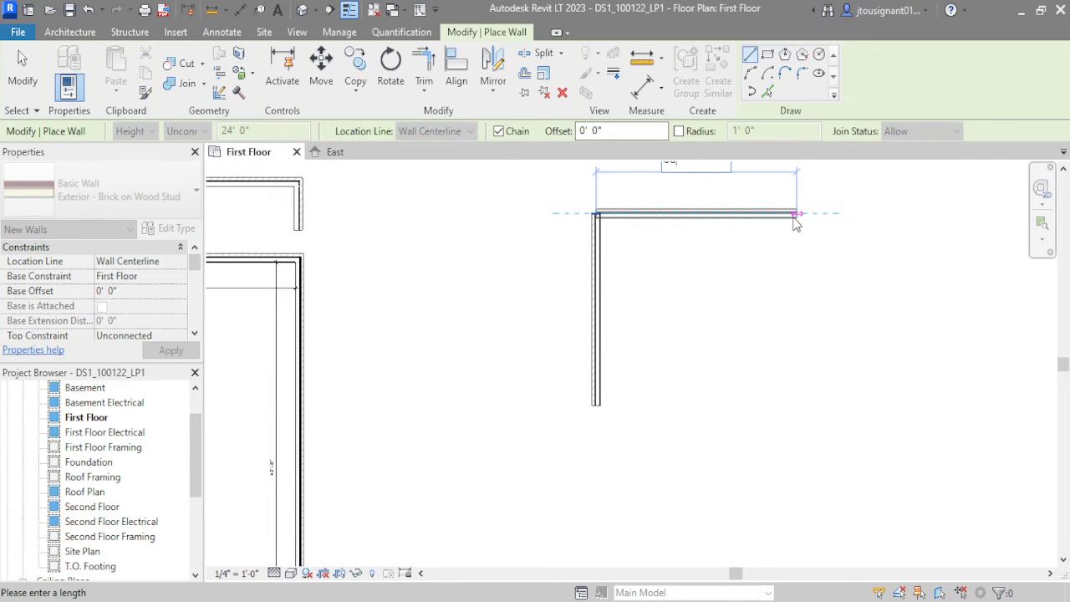
left_click(869, 213)
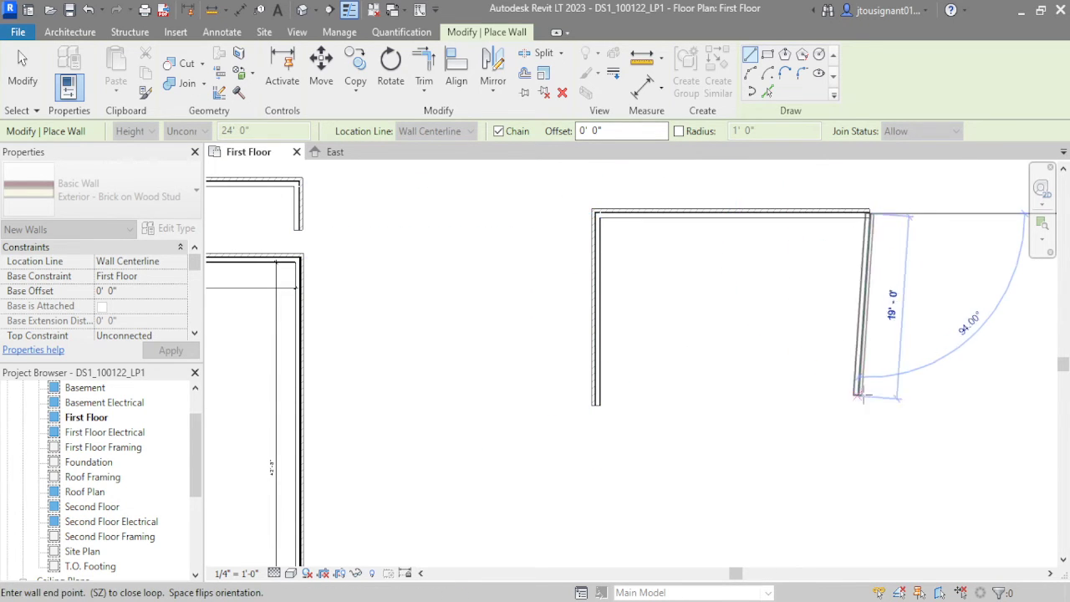
type("20")
key("Return")
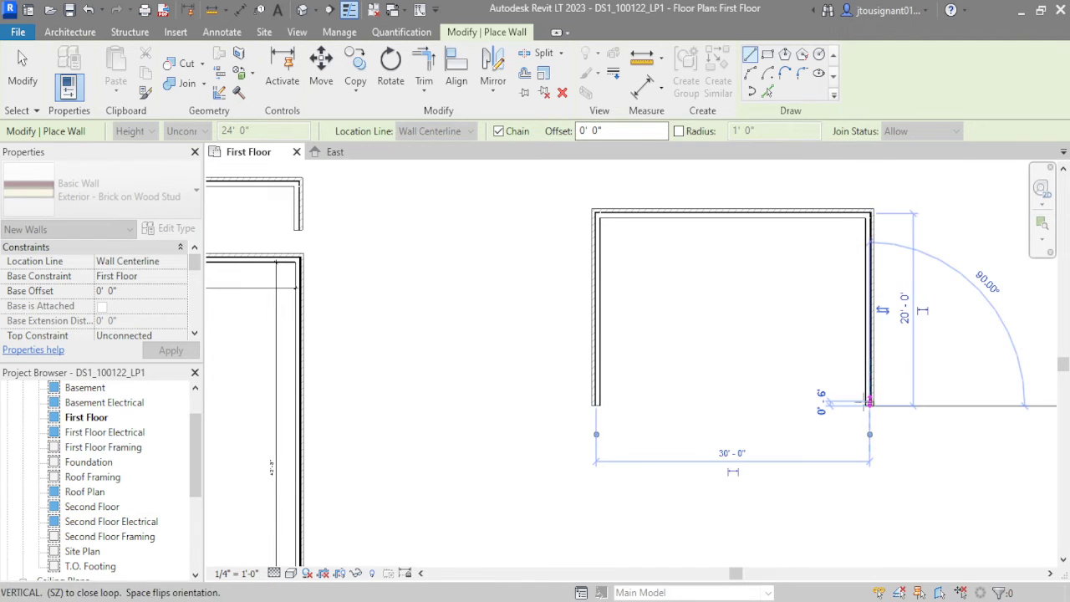
left_click(596, 403)
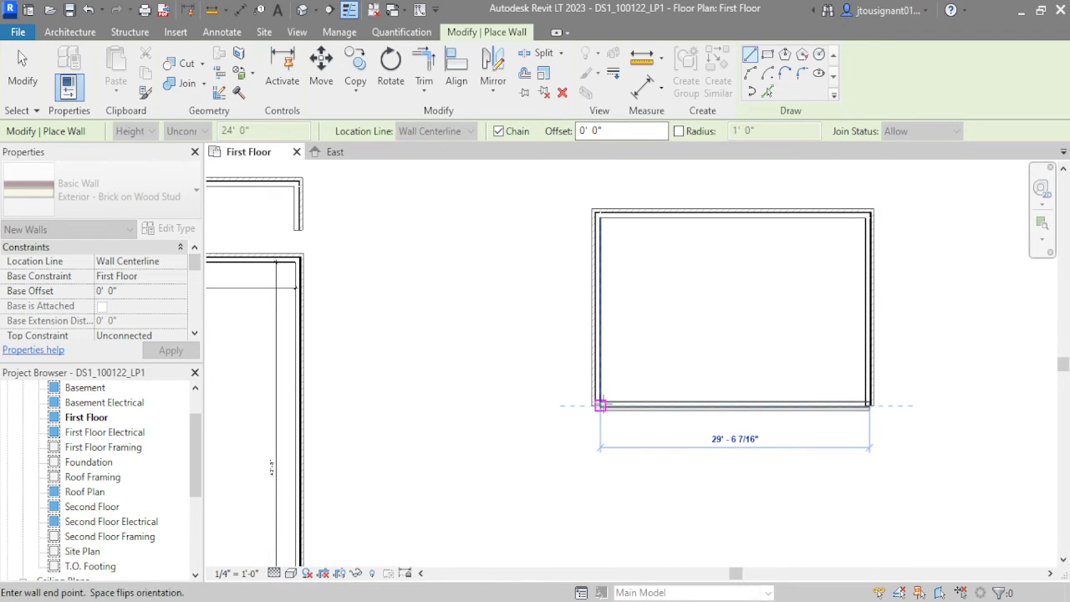
key("Escape")
key("Escape")
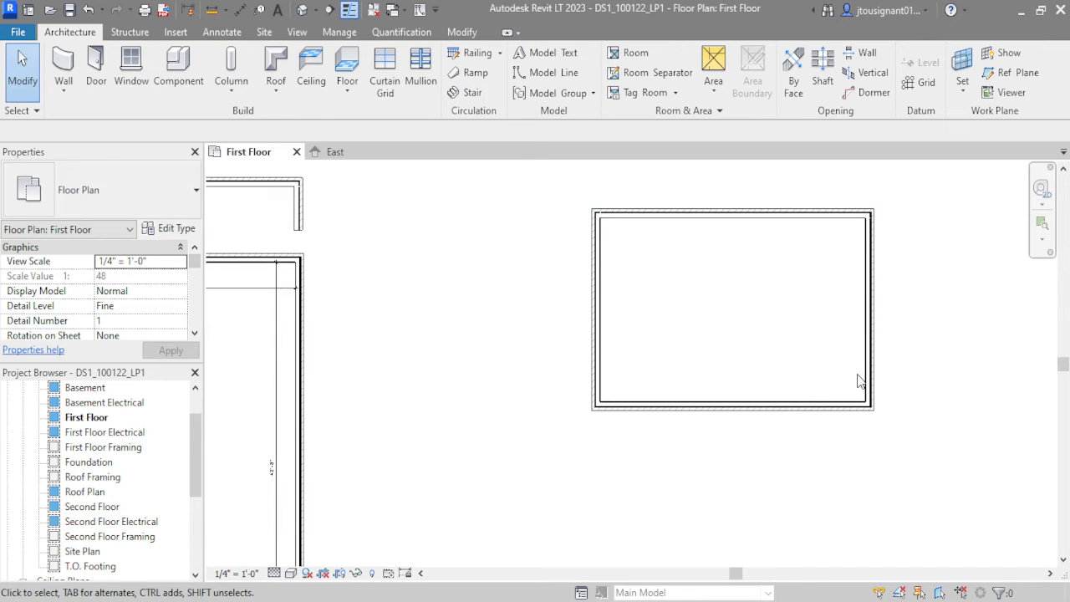
- Add an aligned dimension for the new rectangle's inside width, from left to right interior wall face, below its upper wall
left_click(239, 10)
scroll(616, 182, "up", 5)
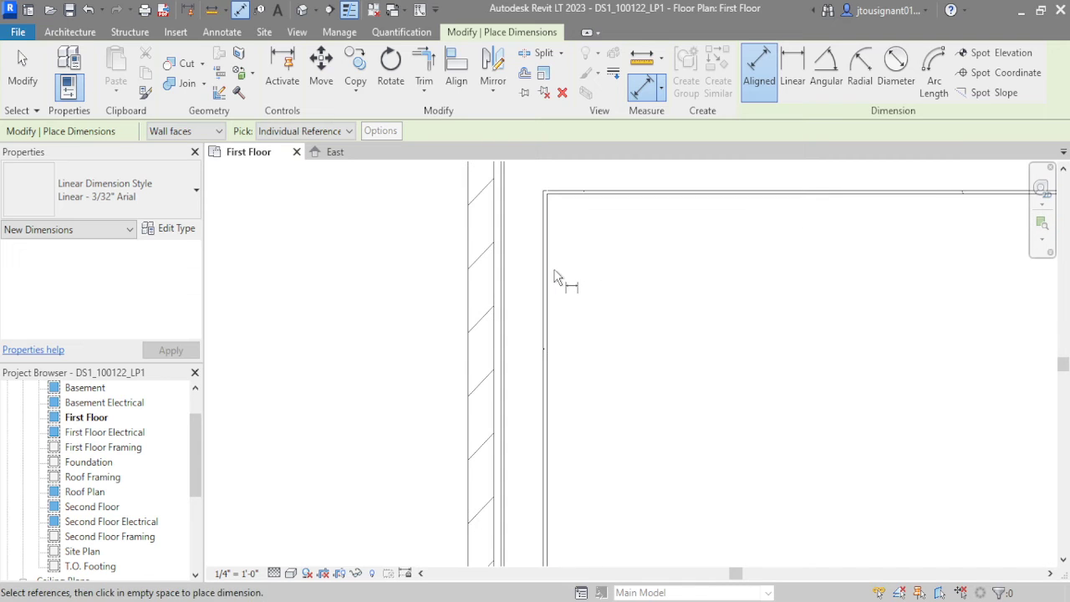
left_click(554, 279)
middle_click_drag(784, 310, 671, 292)
scroll(649, 292, "down", 3)
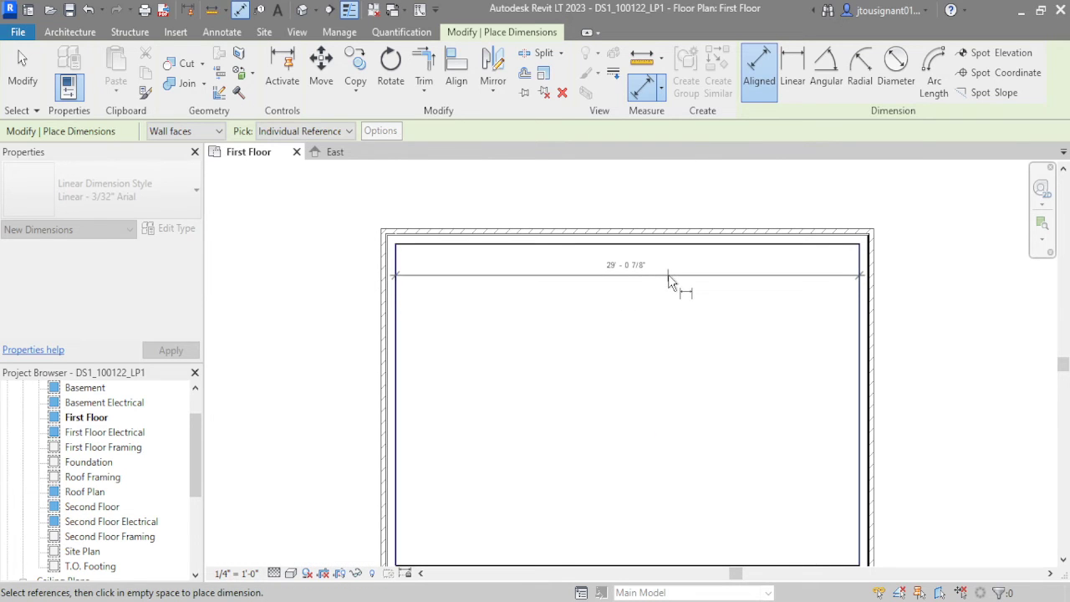
left_click(669, 273)
scroll(628, 284, "up", 4)
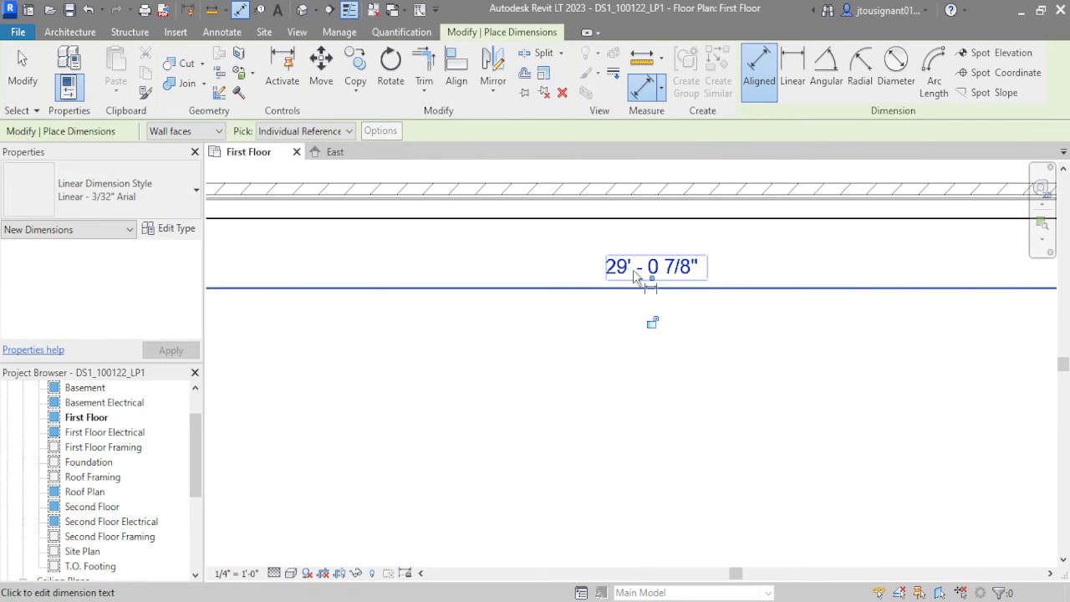
scroll(691, 279, "down", 3)
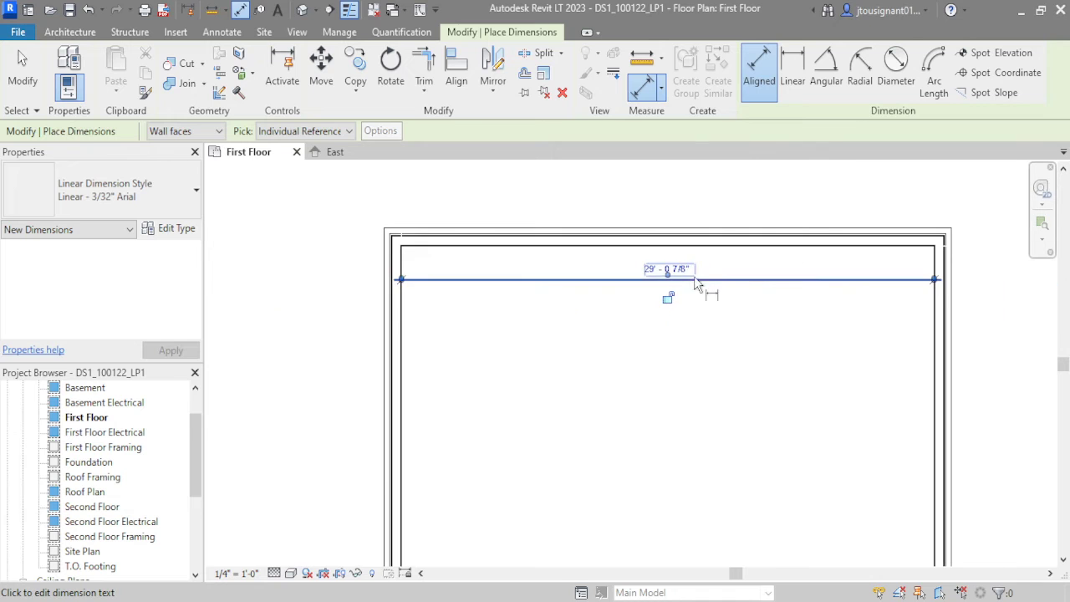
- Add an aligned dimension for the rectangle's overall outside width, between the exterior brick faces, above its upper wall
scroll(395, 280, "up", 4)
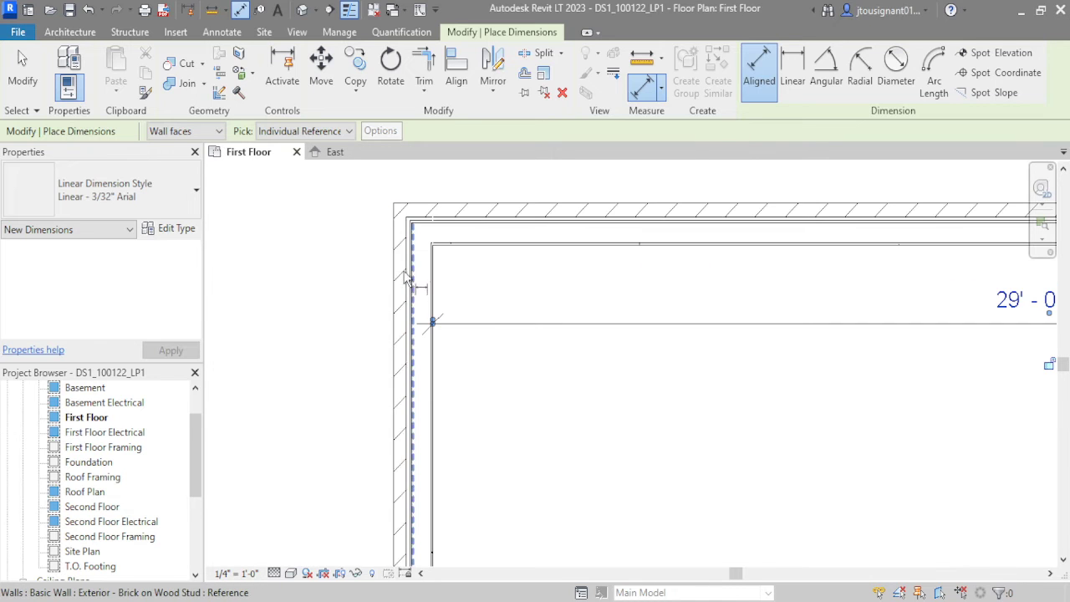
left_click(393, 278)
scroll(391, 278, "down", 3)
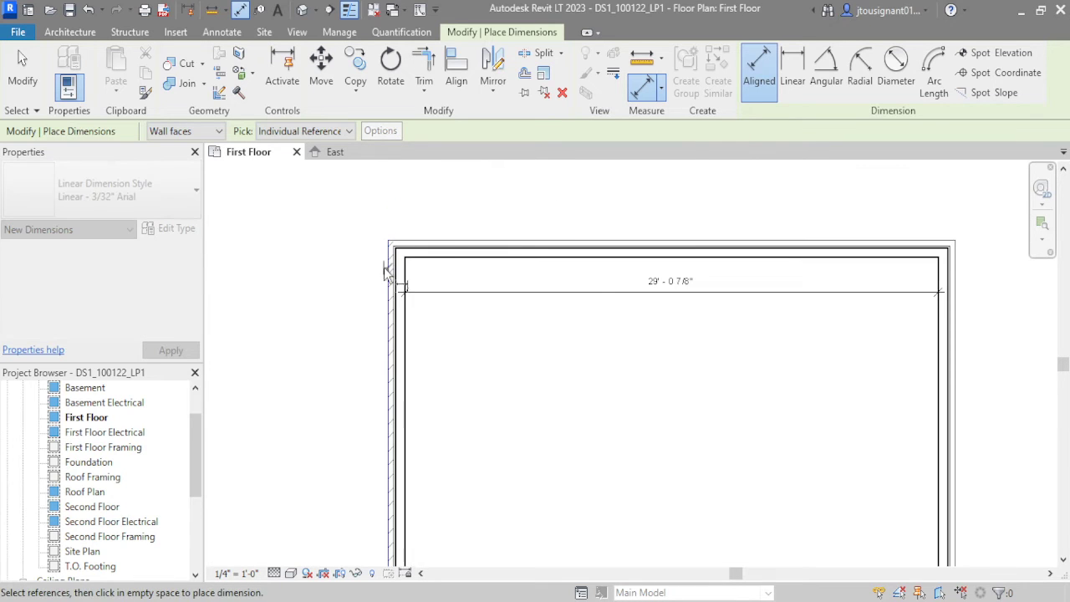
left_click(954, 293)
left_click(802, 223)
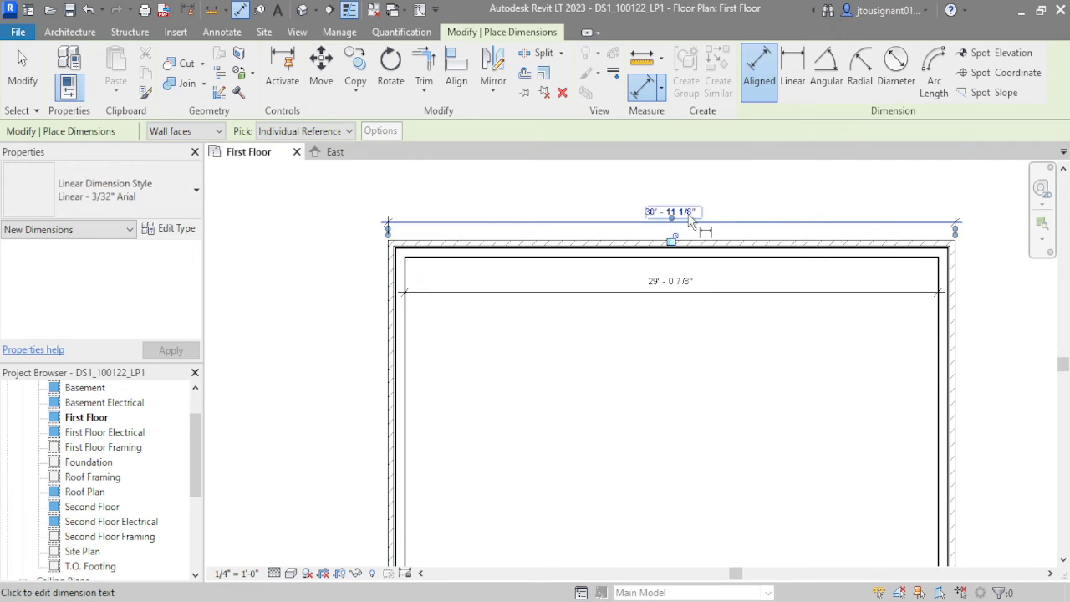
scroll(687, 216, "up", 4)
key("Escape")
key("Escape")
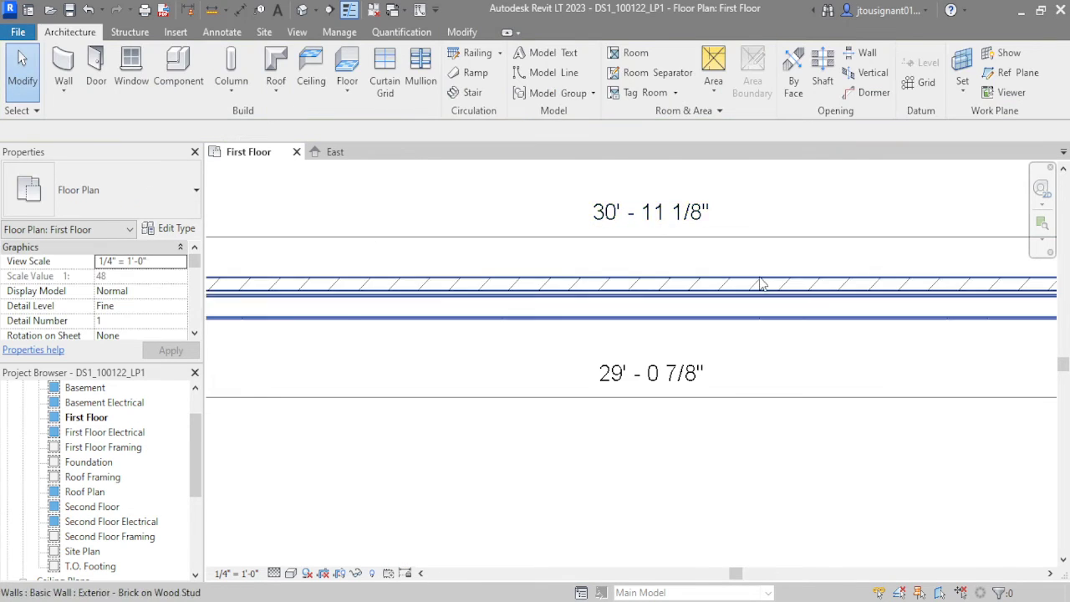
scroll(678, 265, "down", 4)
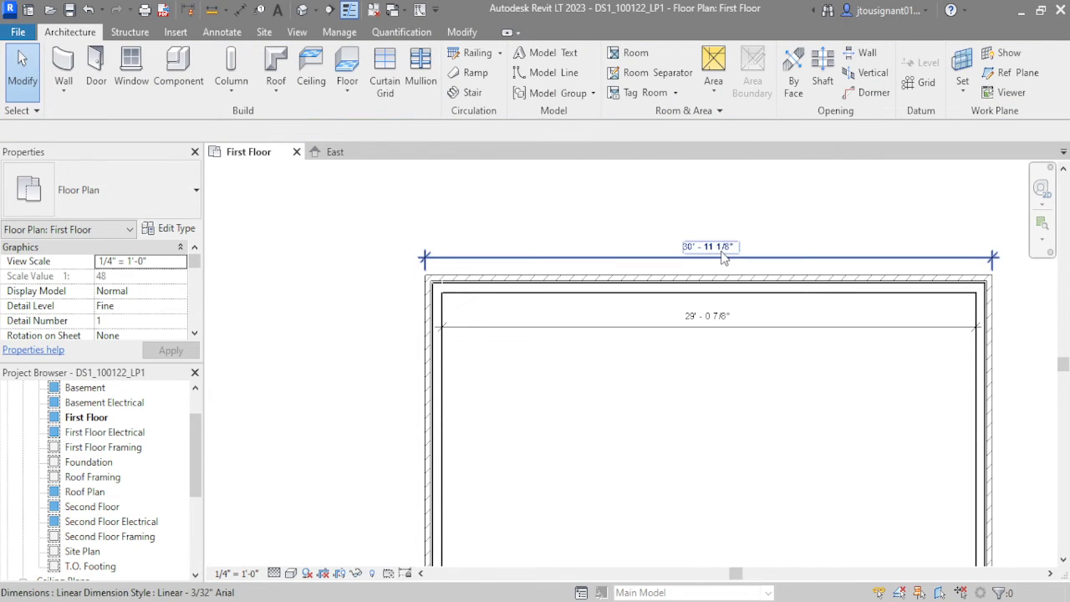
left_click(71, 60)
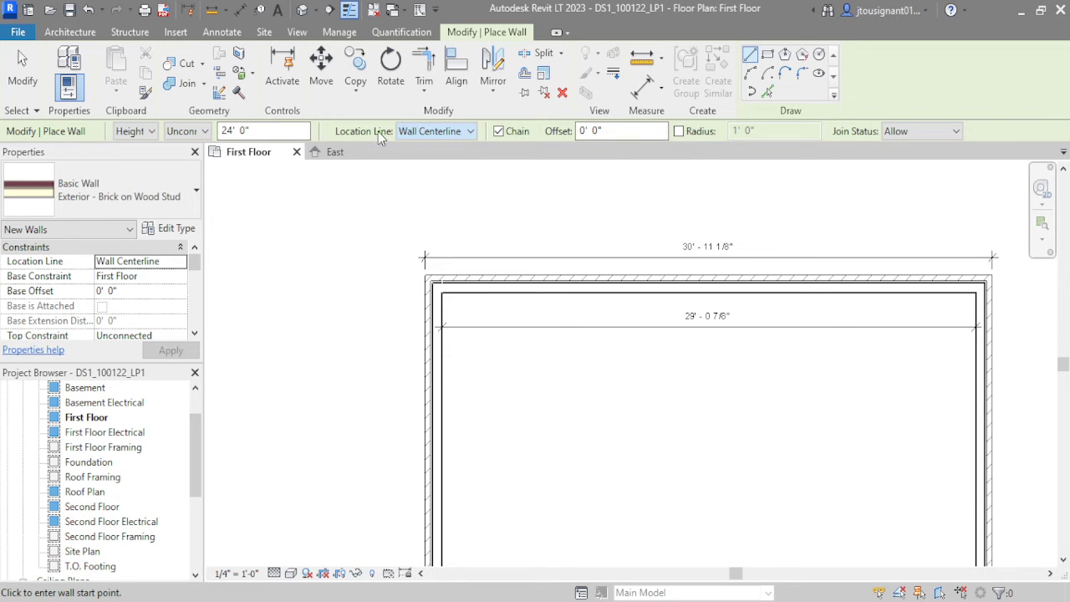
key("Escape")
key("Escape")
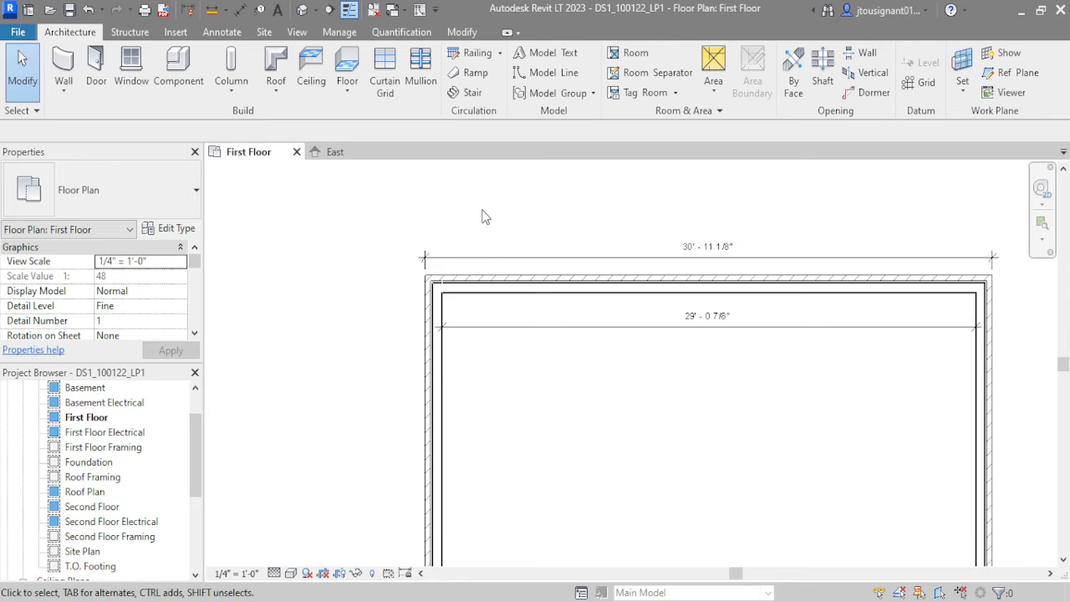
left_click(75, 71)
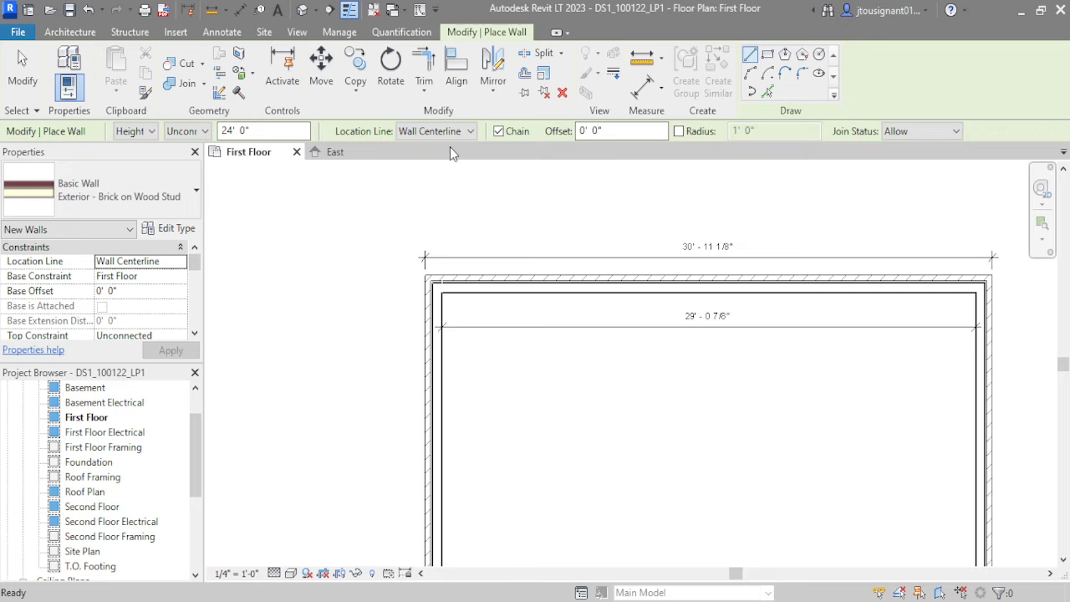
scroll(625, 361, "down", 2)
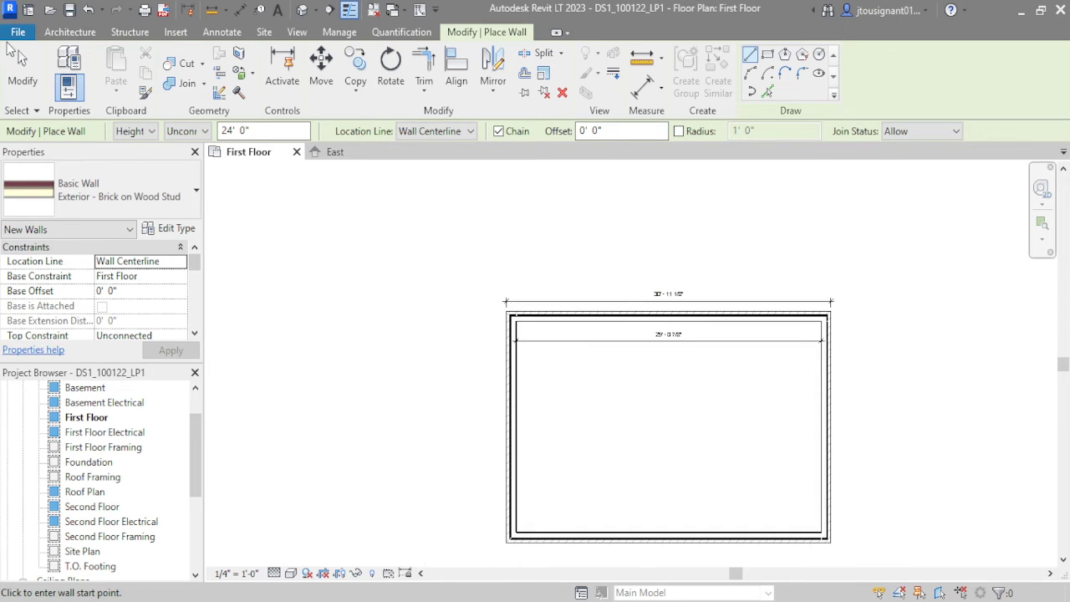
key("Escape")
key("Escape")
- Set the rectangle's inside width to 30' by moving its right wall
scroll(644, 368, "up", 3)
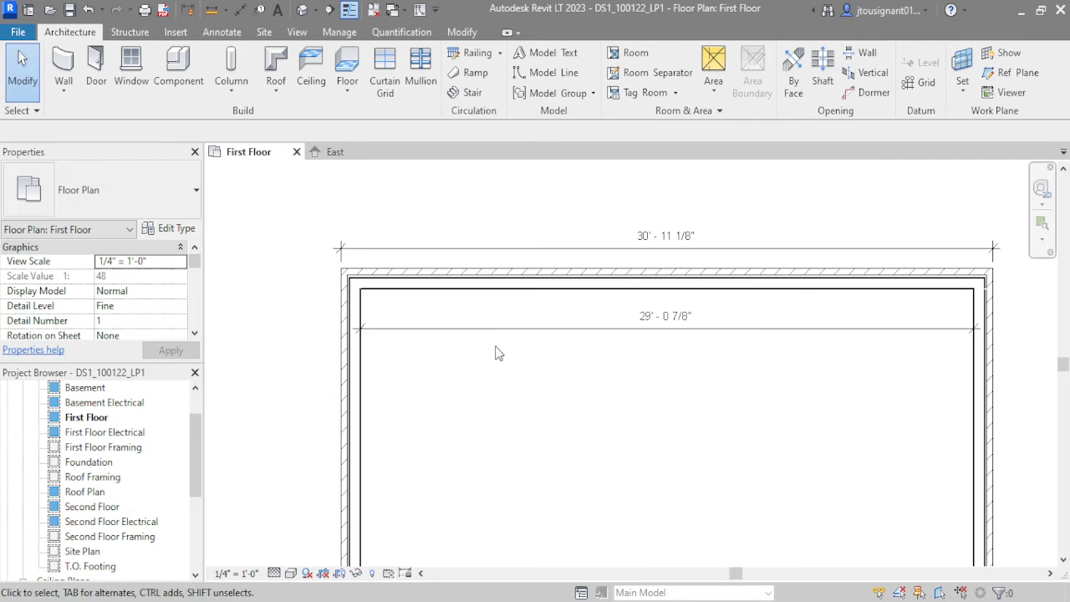
left_click(988, 391)
left_click(667, 321)
type("30")
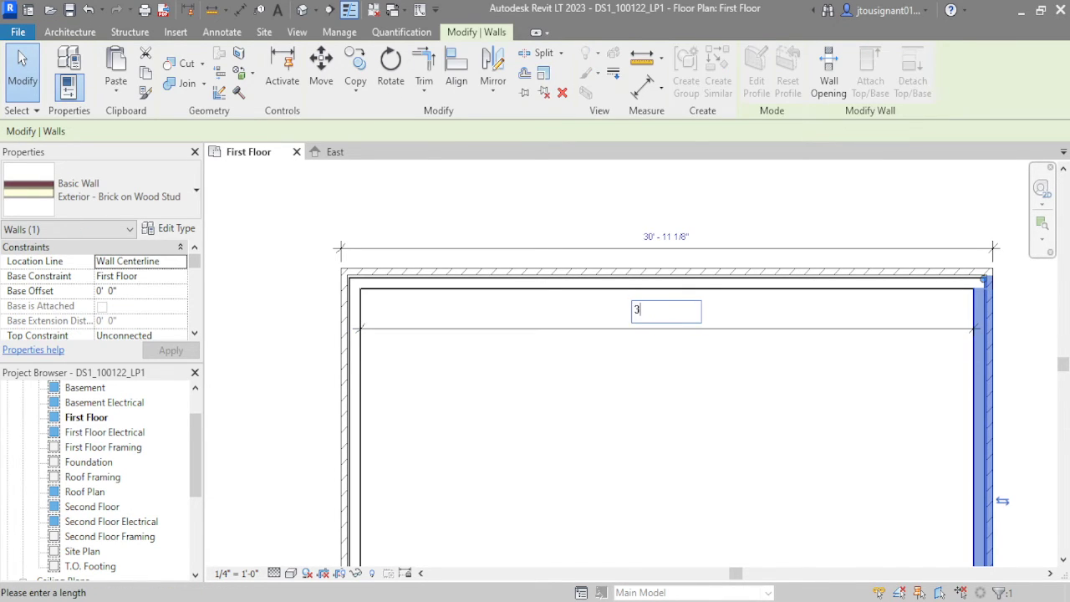
key("Return")
left_click(723, 392)
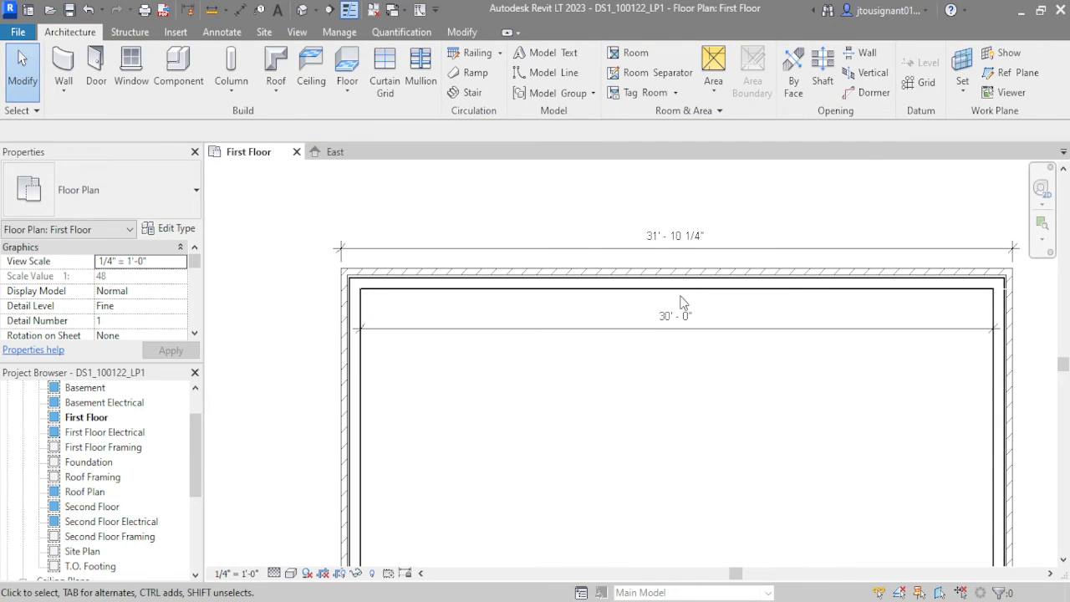
- Delete the overall outside width dimension above the rectangle
left_click(707, 249)
key("Delete")
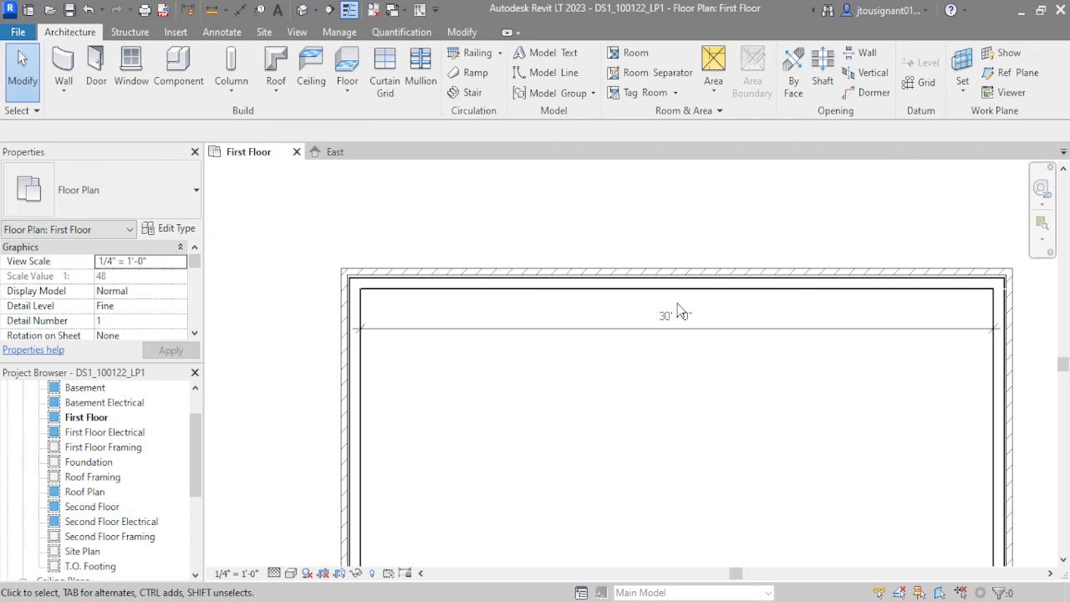
middle_click_drag(705, 365, 628, 302)
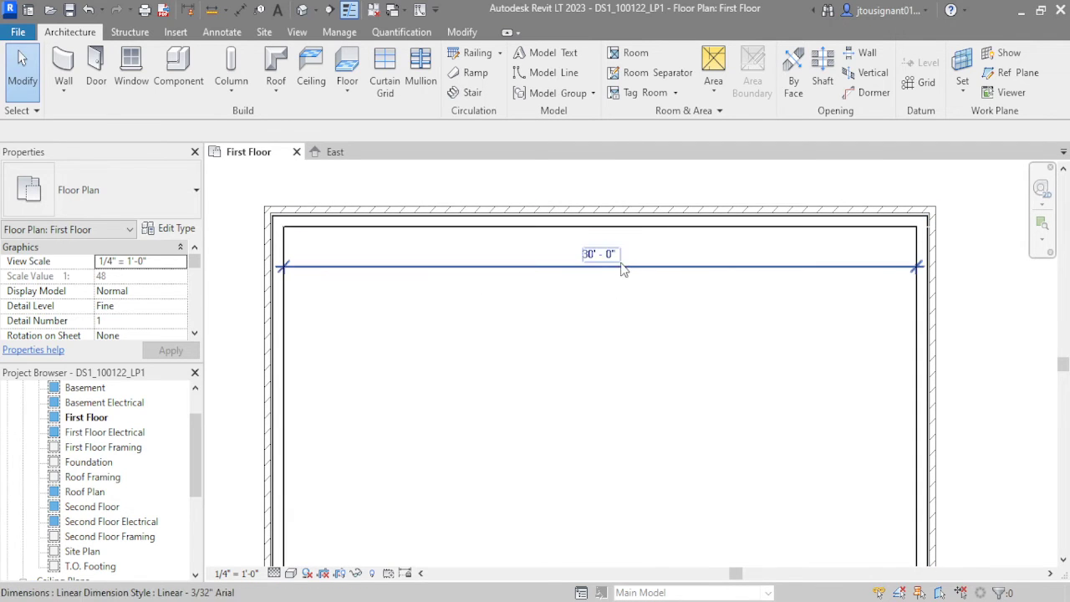
left_click(917, 320)
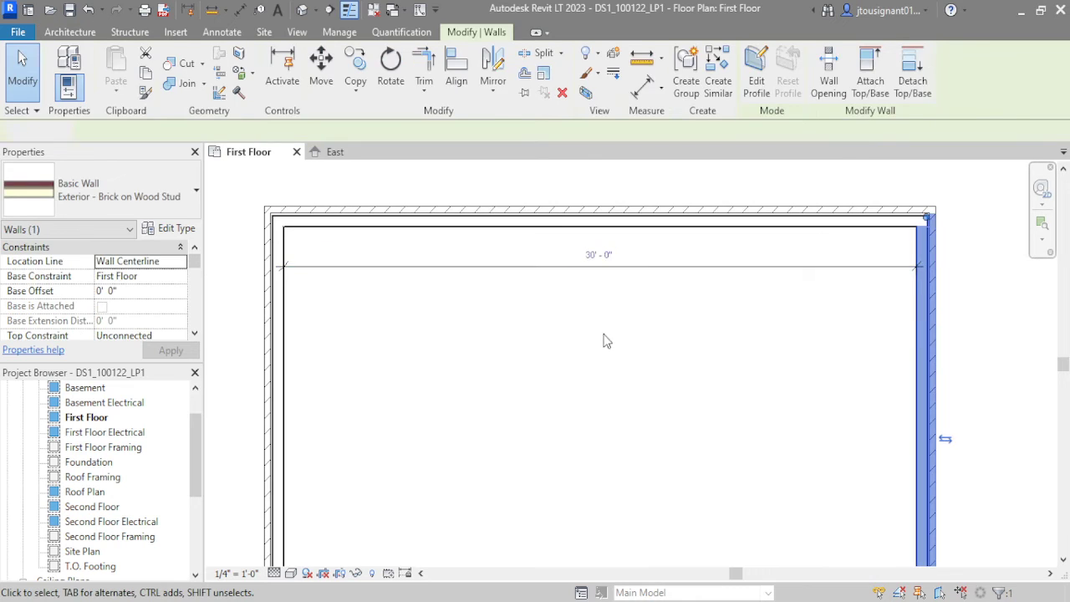
left_click(647, 321)
scroll(647, 320, "down", 2)
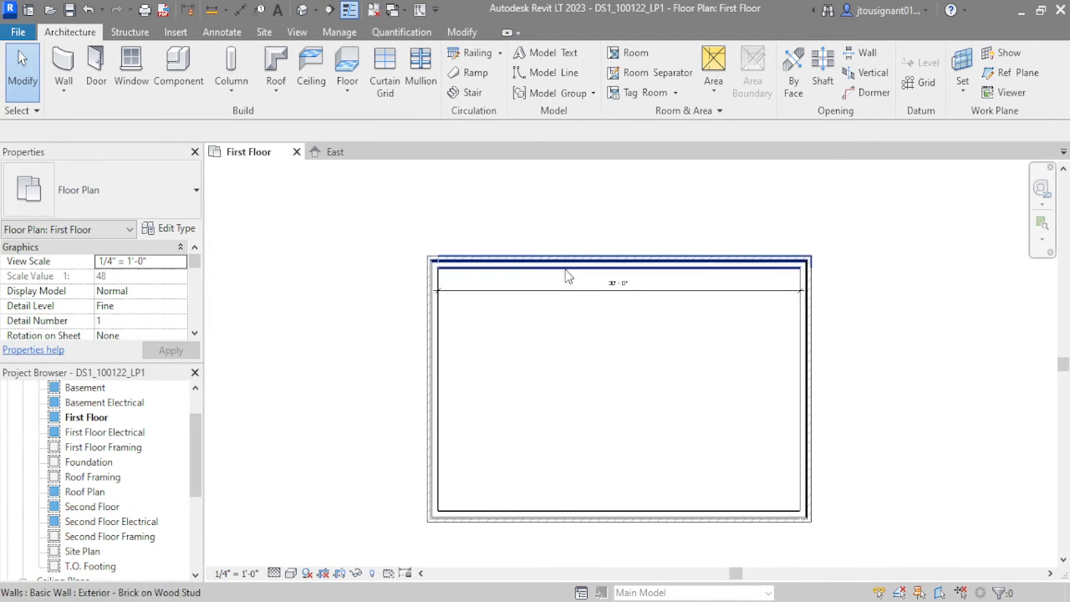
scroll(621, 282, "up", 2)
middle_click_drag(443, 271, 460, 290)
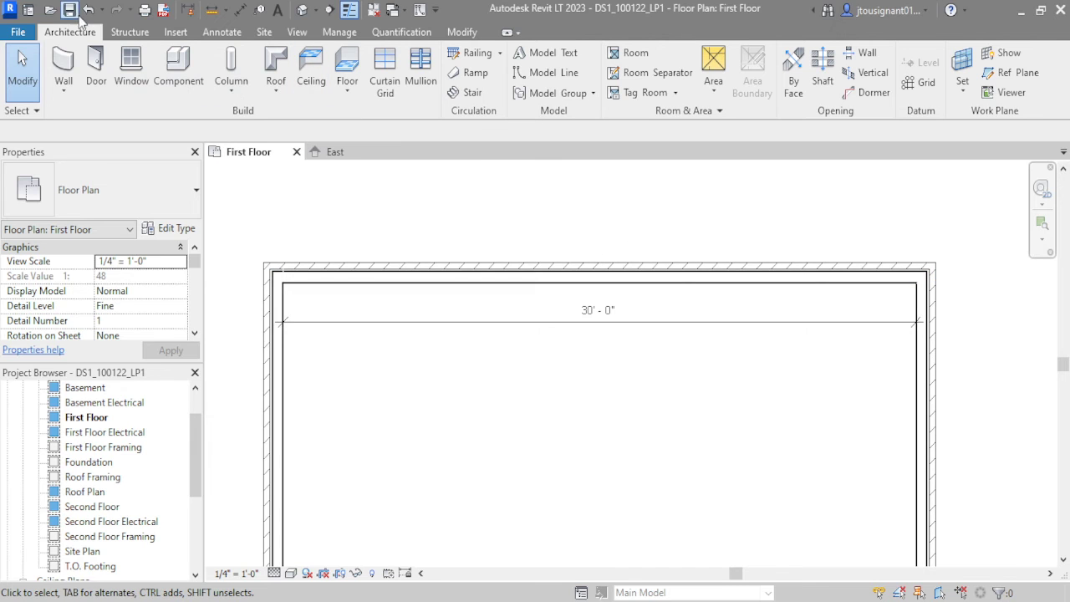
- Start a new wall with its height up to the Roof level and its location line at Finish Face: Interior
left_click(67, 67)
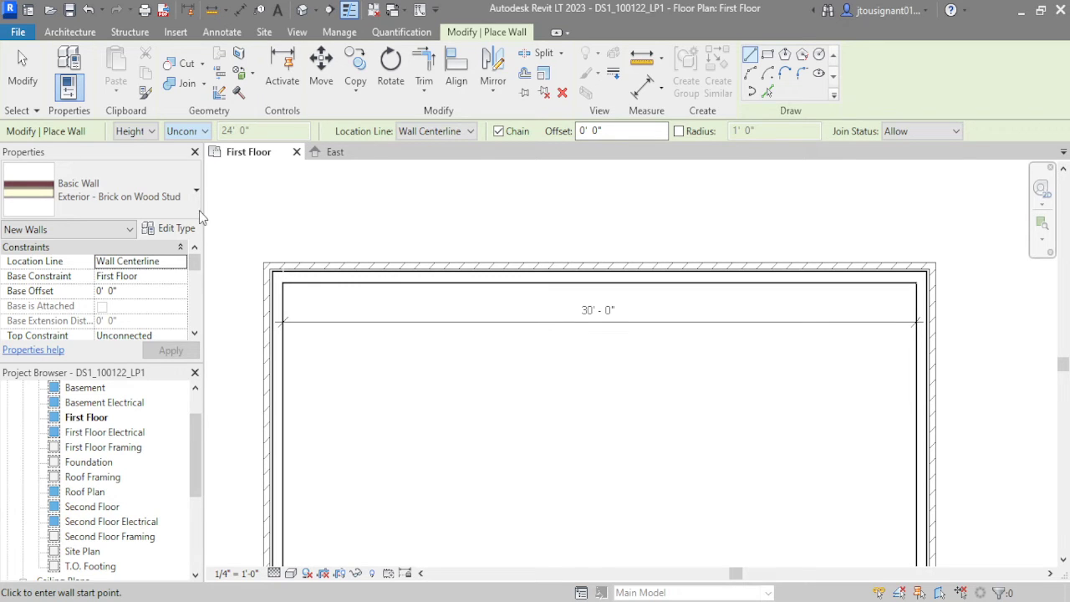
left_click(187, 130)
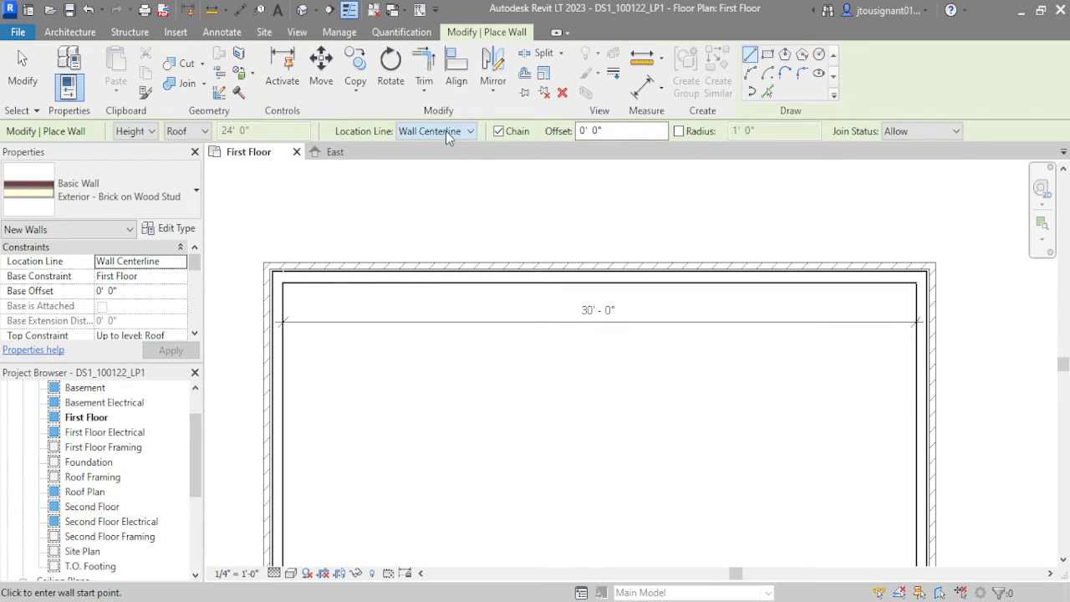
left_click(445, 193)
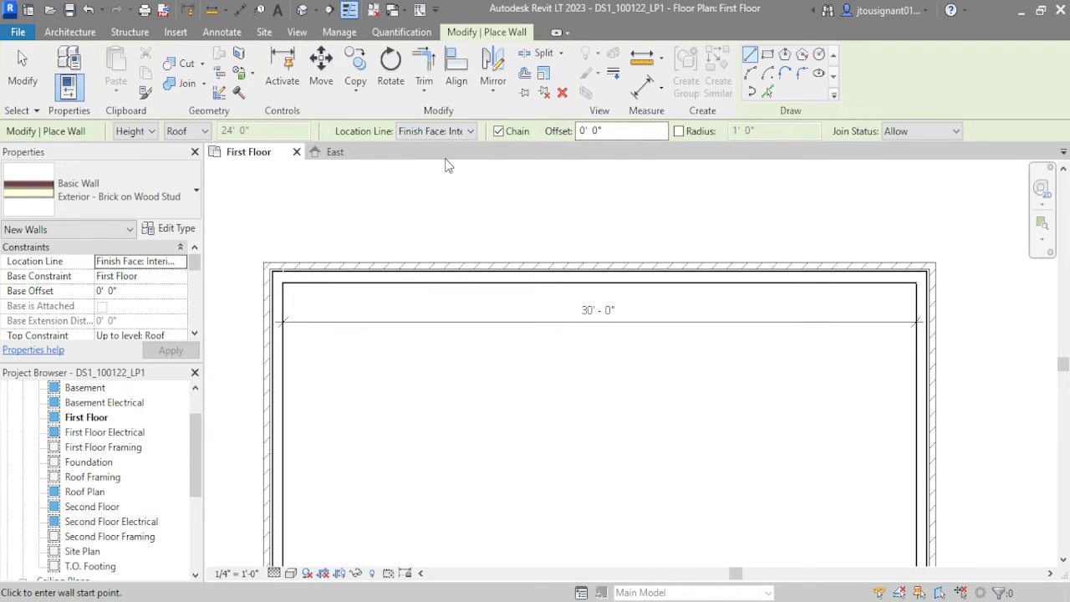
- Examine the width and depth dimensions of the larger rectangular wall layout and the open area beside it
scroll(568, 169, "down", 4)
middle_click_drag(393, 270, 575, 310)
scroll(549, 234, "up", 10)
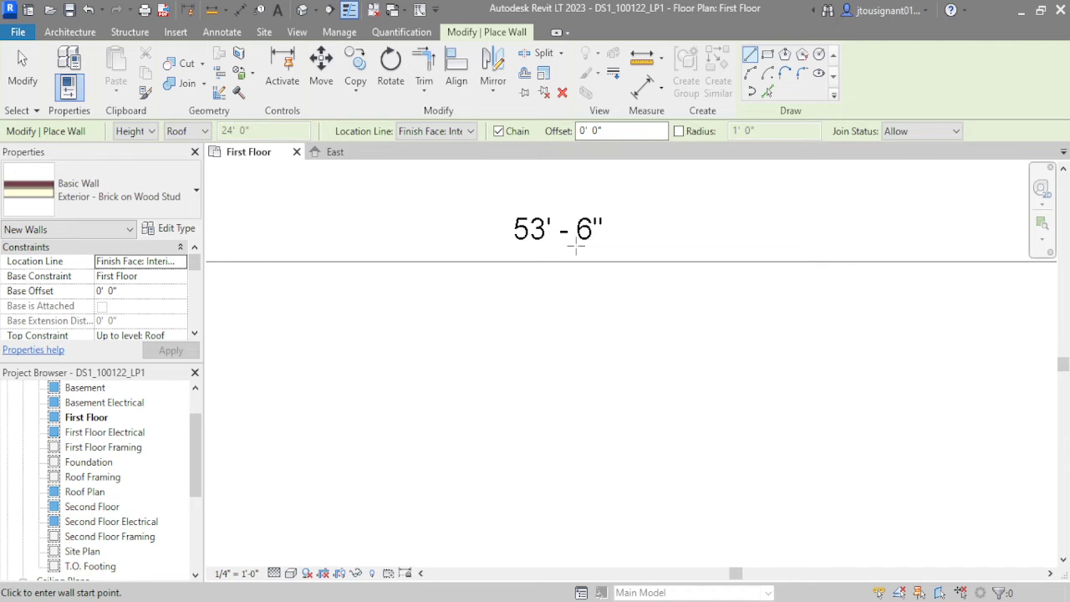
scroll(595, 215, "down", 4)
scroll(809, 422, "up", 5)
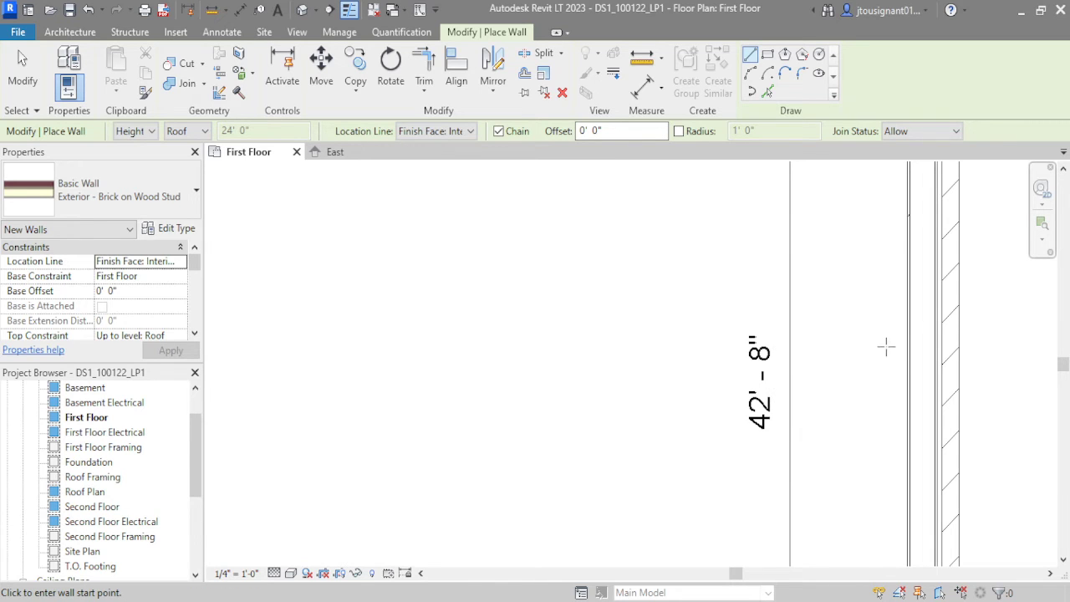
scroll(857, 296, "down", 5)
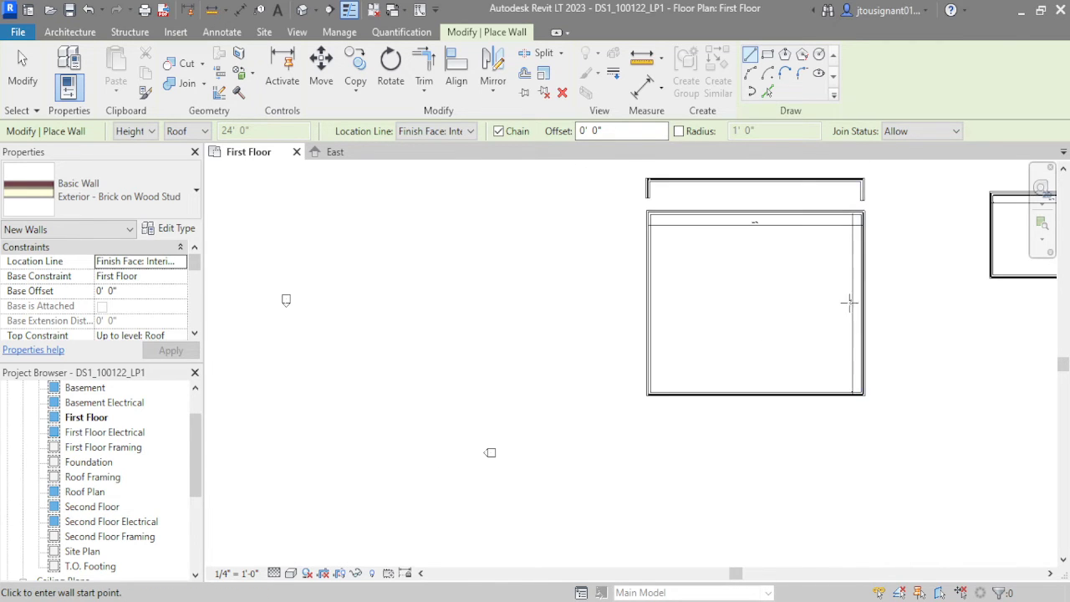
middle_click_drag(488, 326, 617, 309)
scroll(668, 309, "down", 2)
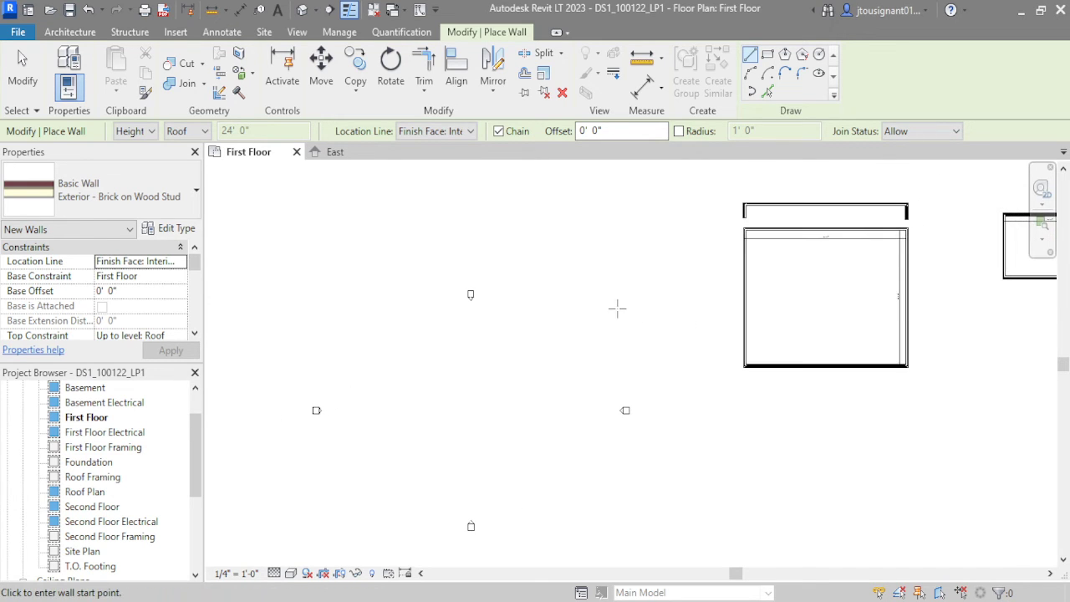
scroll(822, 237, "up", 3)
middle_click_drag(821, 235, 782, 251)
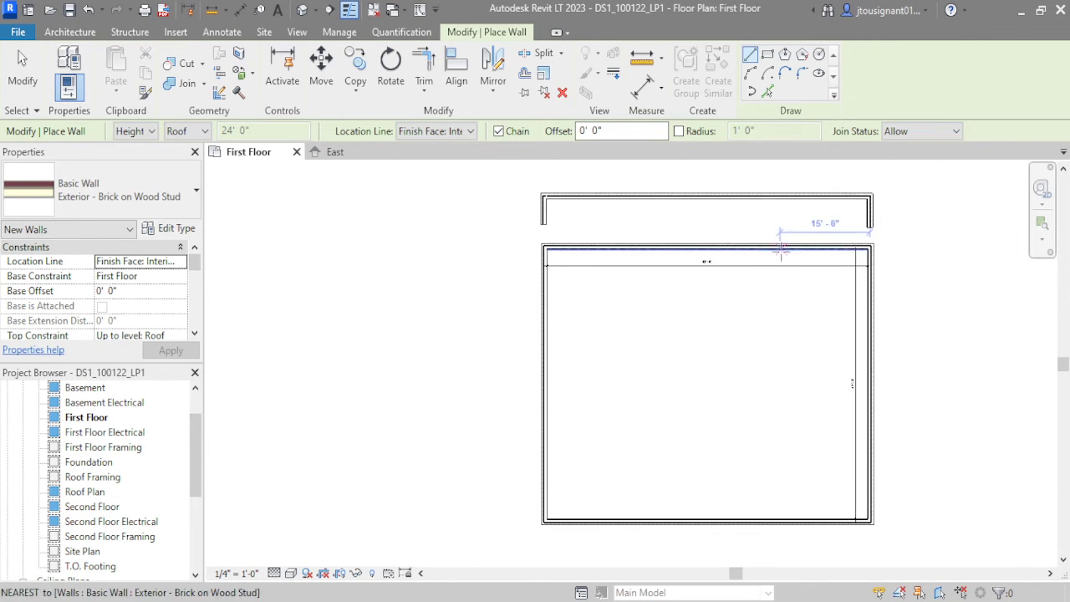
- Leave wall placement and delete the smaller dimensioned rectangle and the open three-sided walls above the larger rectangle
scroll(782, 250, "up", 3)
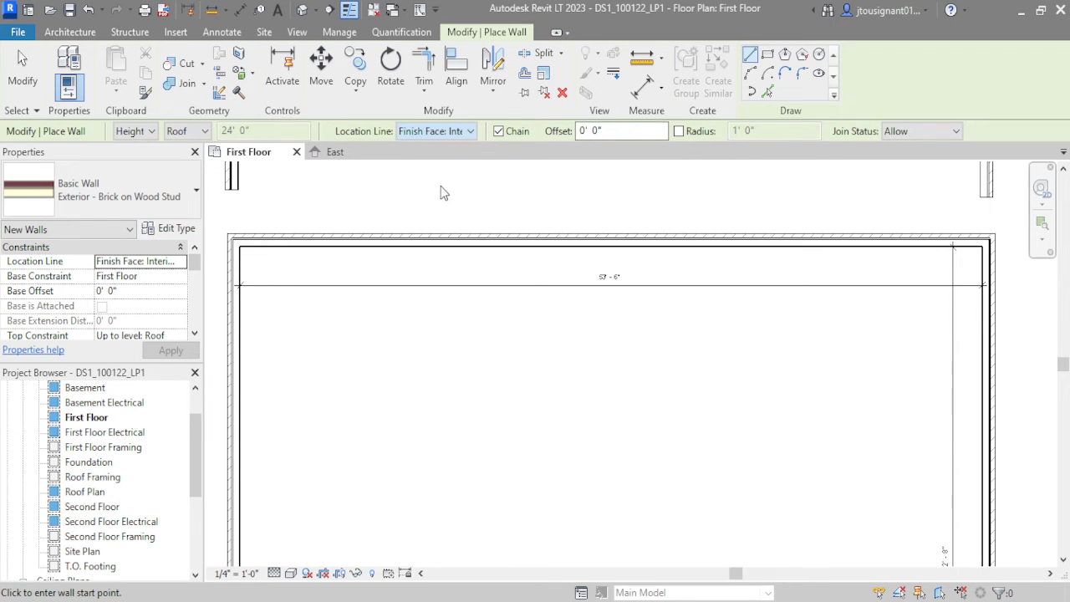
scroll(635, 301, "down", 6)
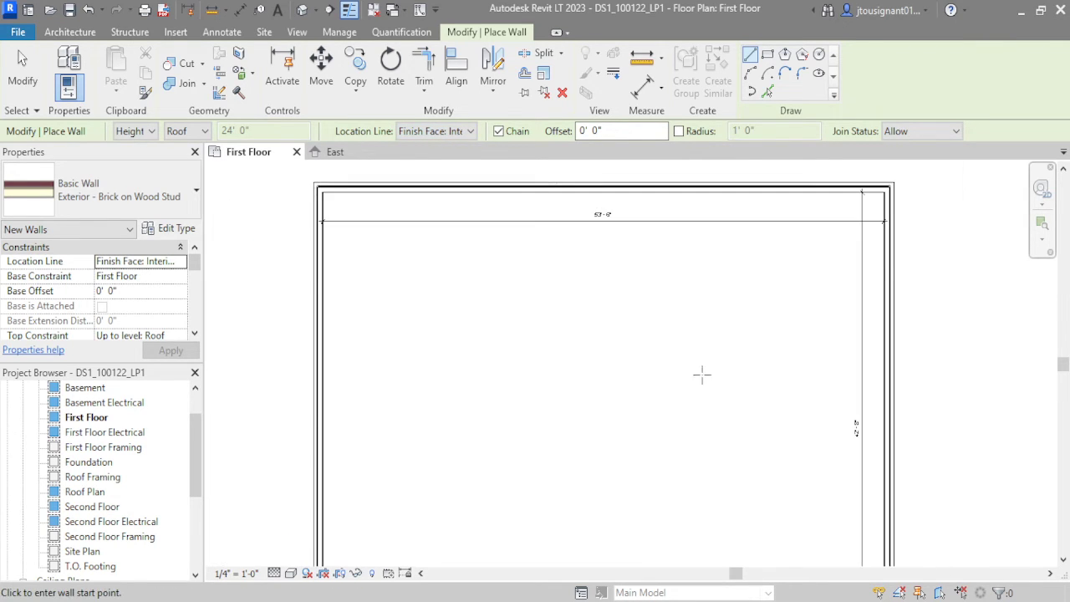
key("Escape")
key("Escape")
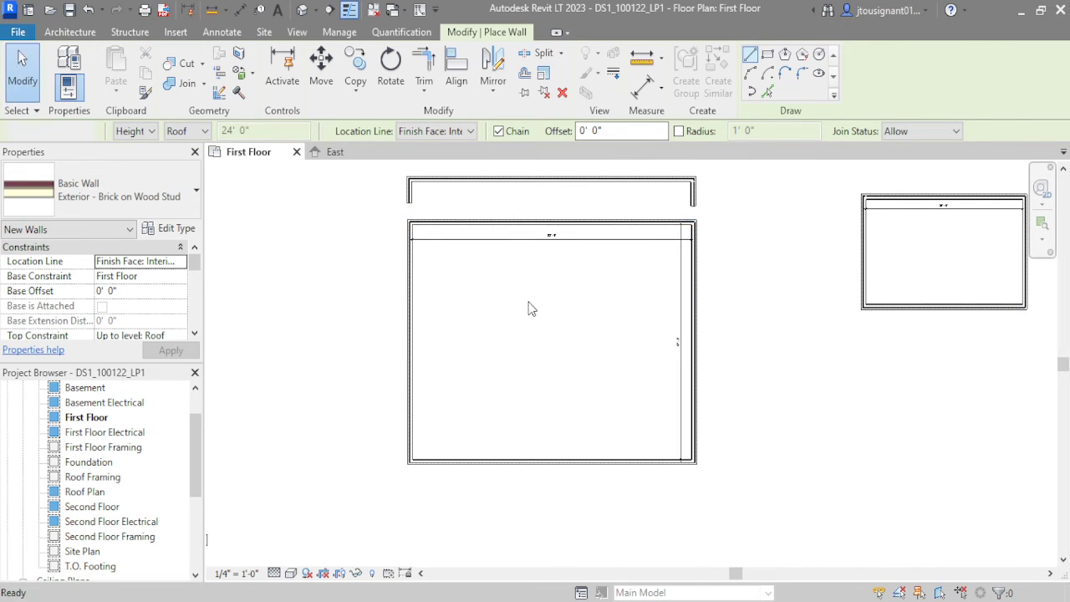
middle_click_drag(1036, 239, 980, 290)
left_click_drag(999, 228, 747, 412)
key("Delete")
left_click_drag(682, 194, 332, 246)
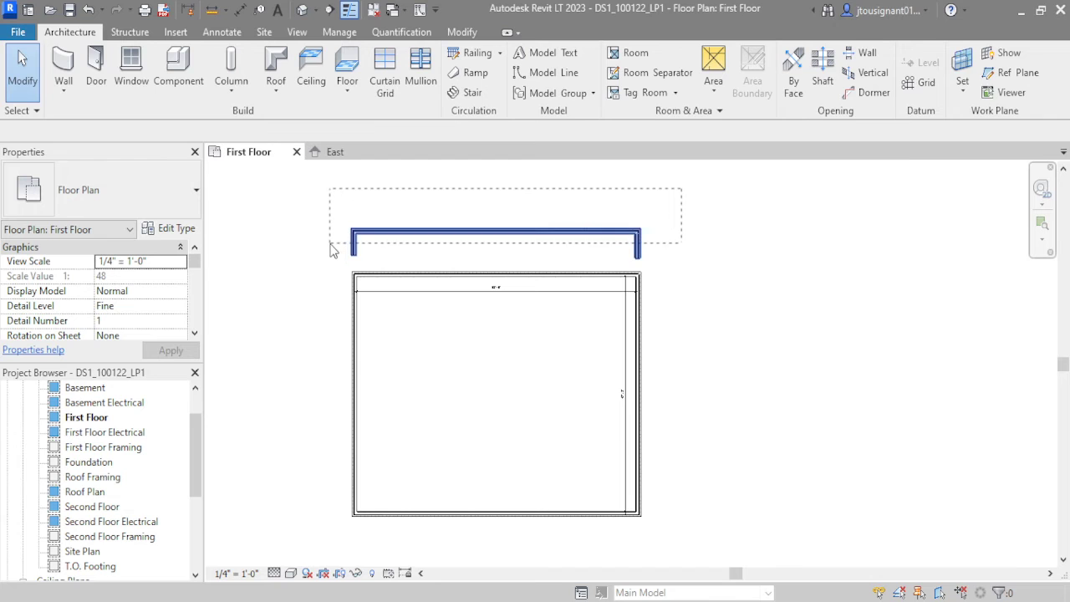
key("Delete")
- Examine the remaining rectangle's inside width and depth dimensions, its right wall's location line and its upper corners
middle_click_drag(725, 342, 716, 336)
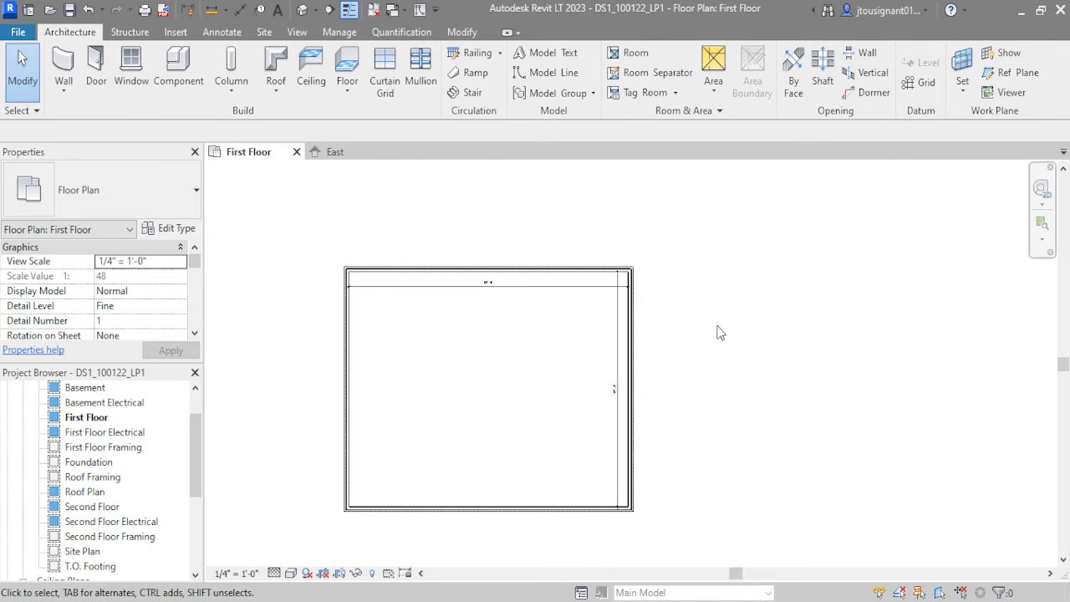
scroll(407, 327, "up", 4)
middle_click_drag(601, 343, 614, 346)
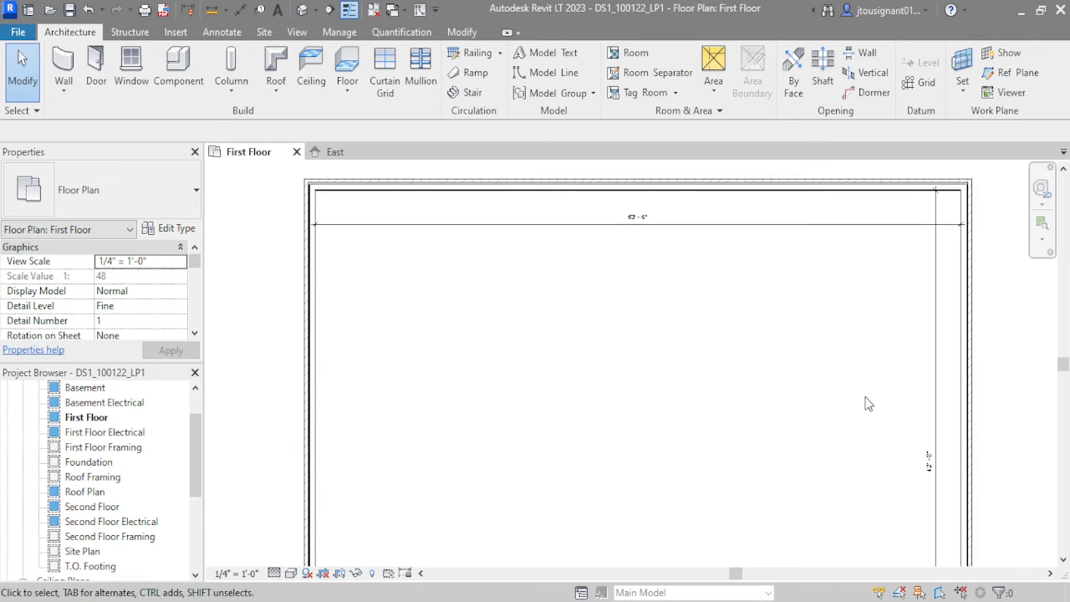
middle_click_drag(867, 403, 777, 372)
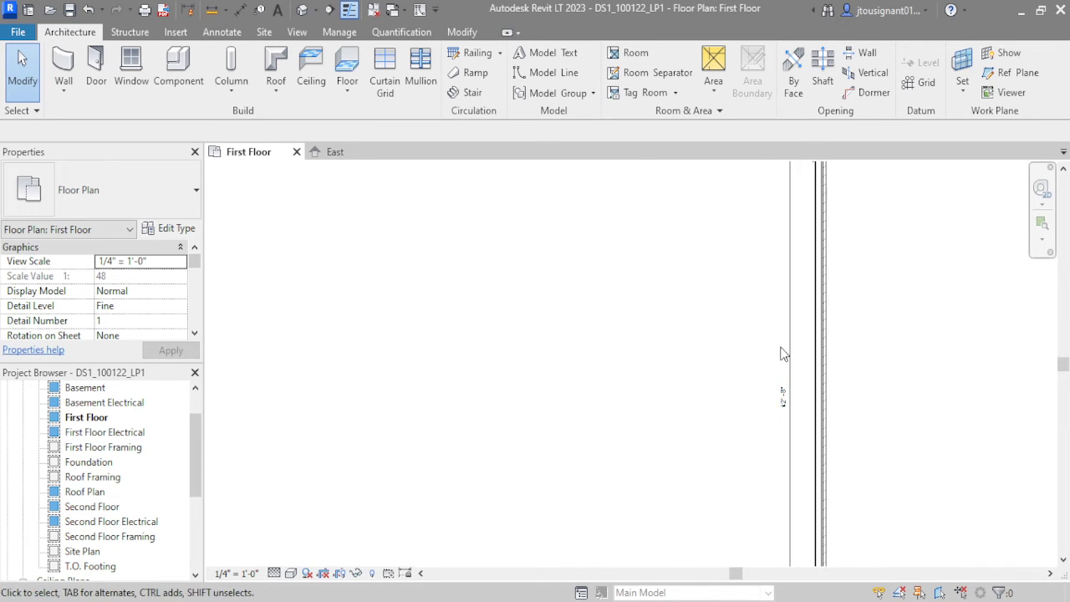
scroll(782, 354, "down", 2)
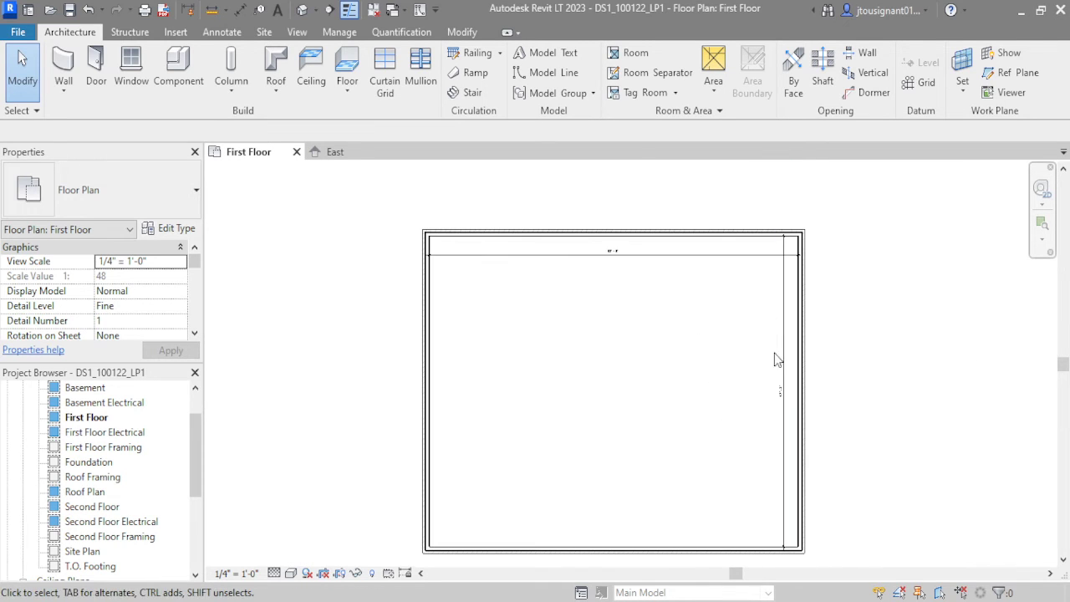
left_click(821, 294)
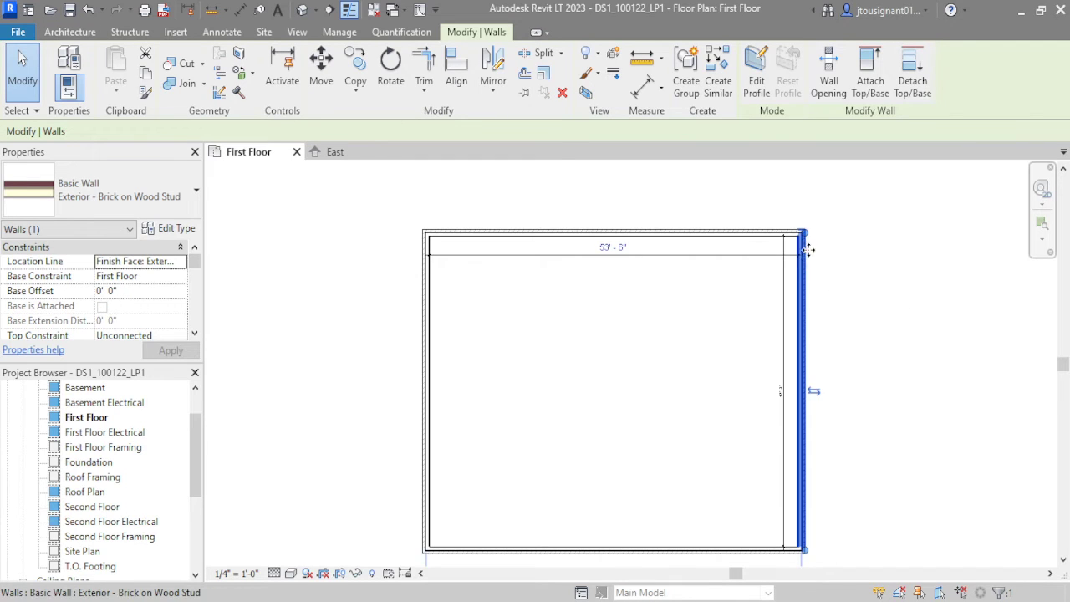
scroll(811, 250, "up", 3)
left_click(847, 268)
scroll(854, 272, "down", 3)
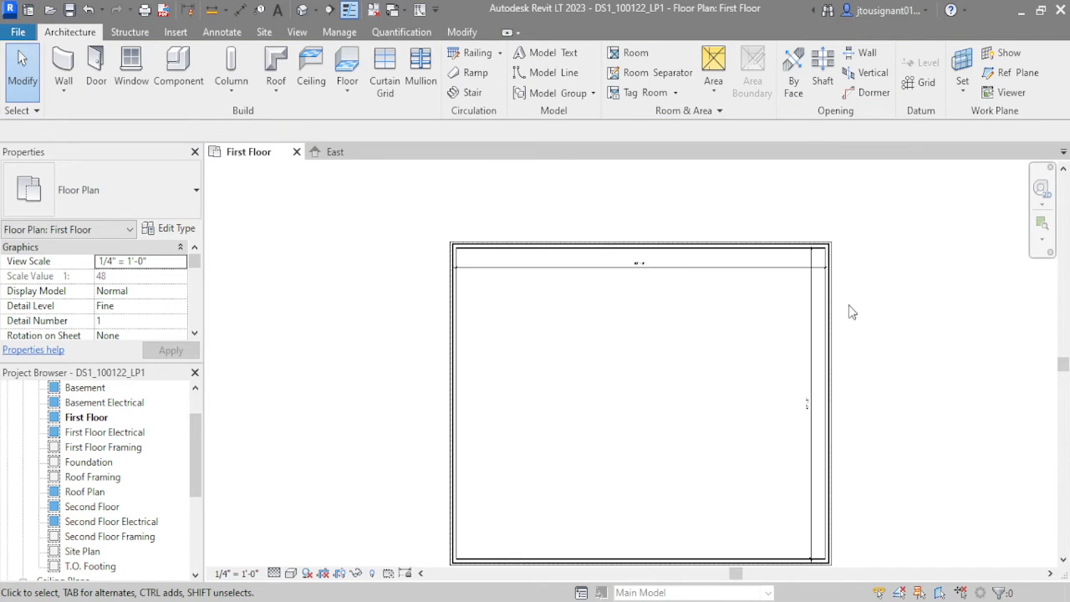
scroll(790, 384, "up", 1)
middle_click_drag(791, 385, 700, 248)
scroll(412, 219, "up", 1)
scroll(412, 218, "up", 2)
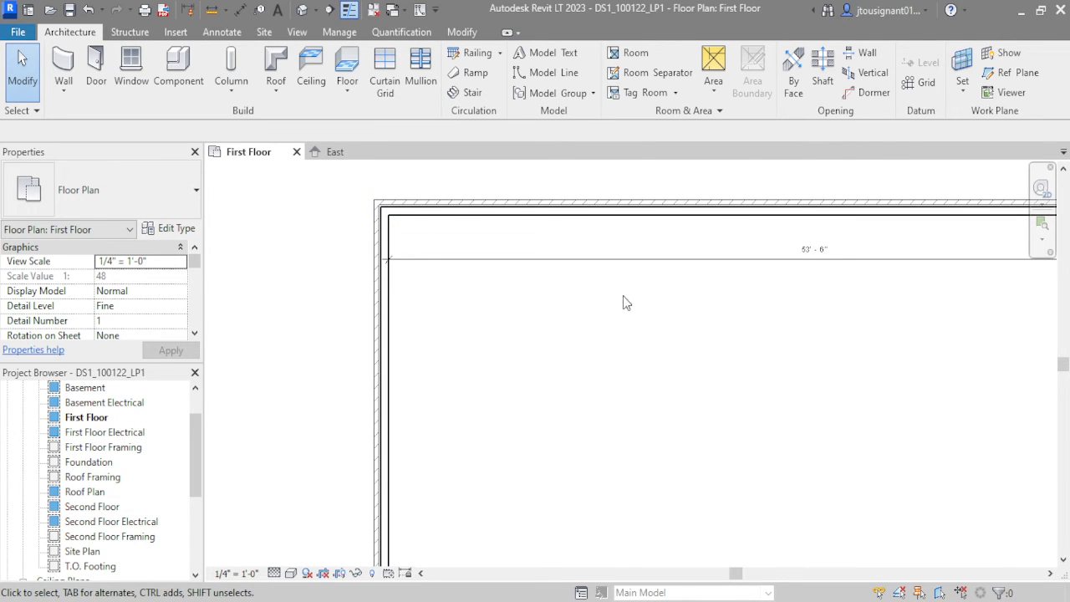
middle_click_drag(600, 306, 524, 294)
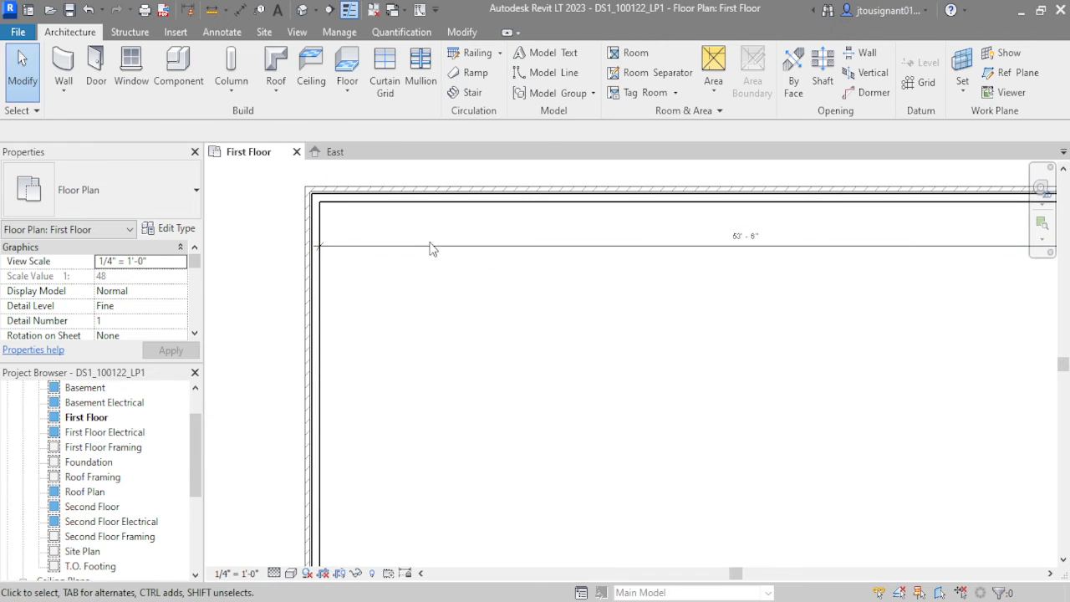
middle_click_drag(760, 260, 528, 249)
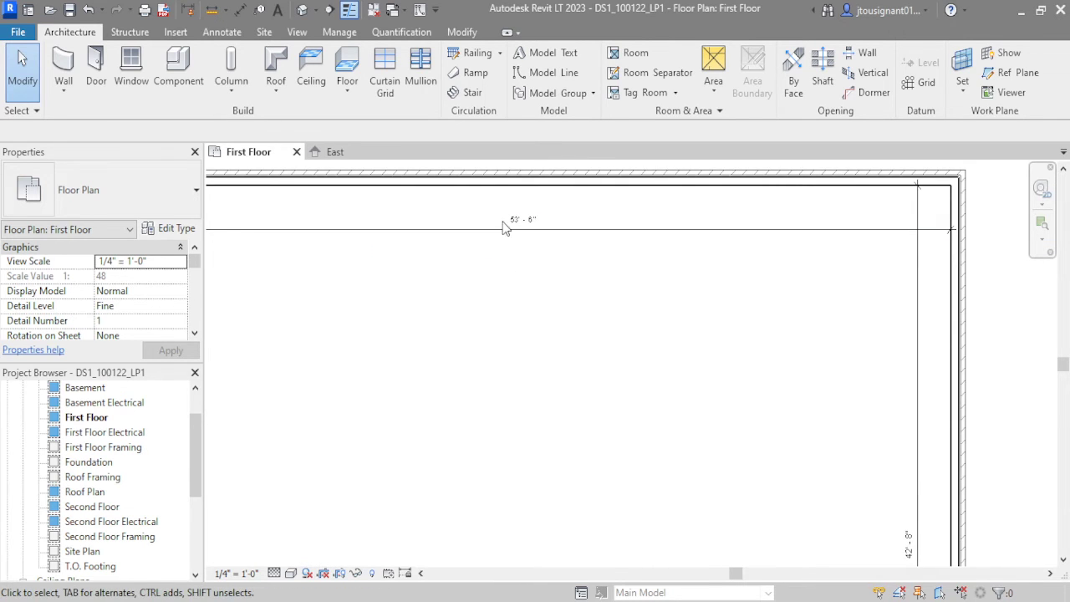
scroll(507, 226, "down", 2)
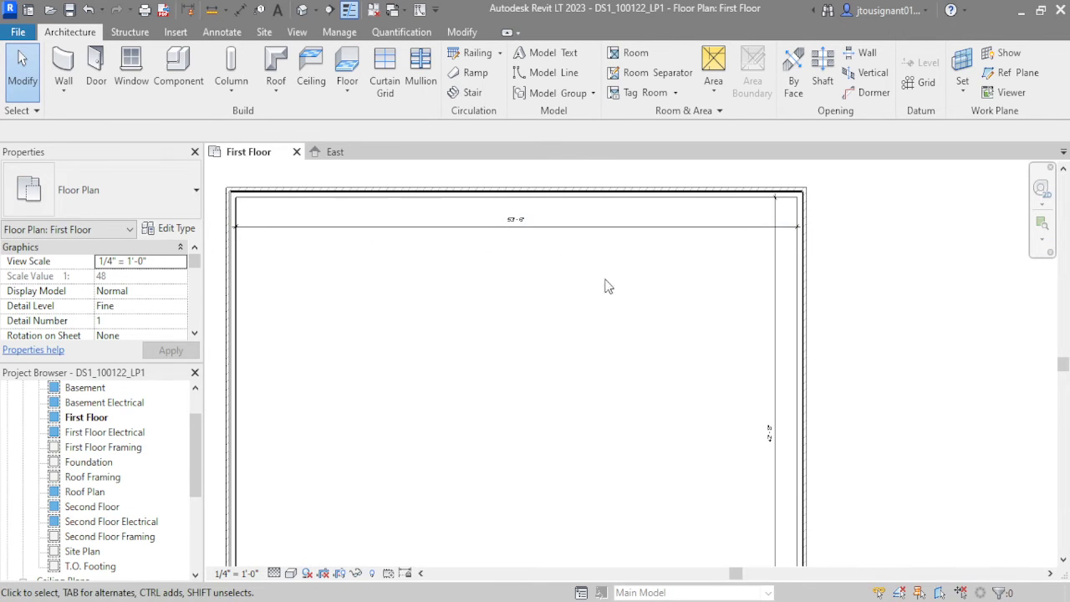
- Start a new Exterior - Brick on Wood Stud wall up to the Roof level, in the empty area between the elevation markers
left_click(65, 69)
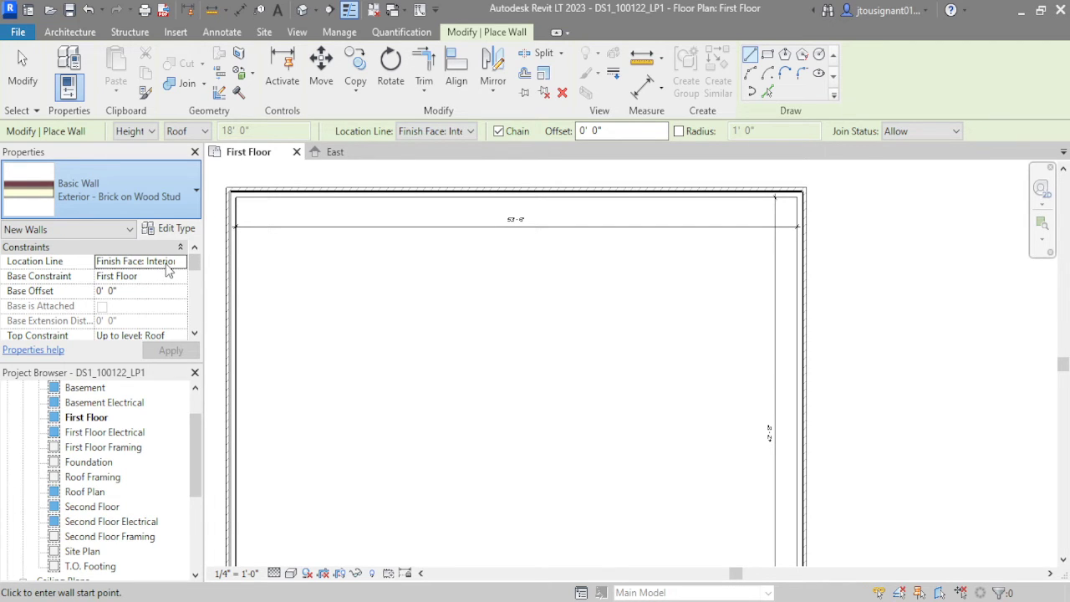
scroll(422, 279, "down", 3)
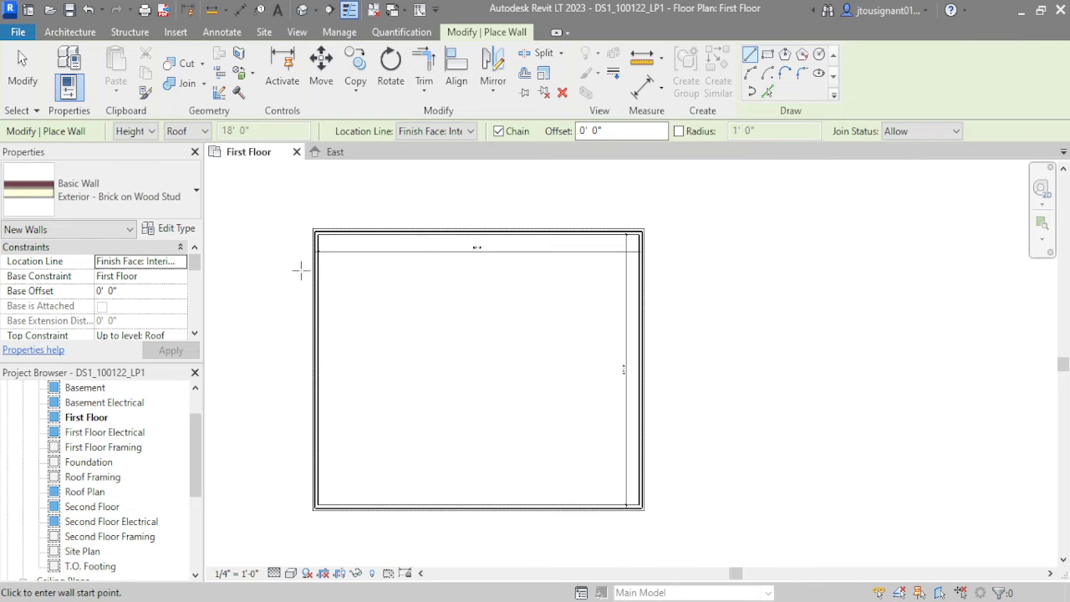
middle_click_drag(301, 269, 528, 248)
scroll(706, 238, "down", 2)
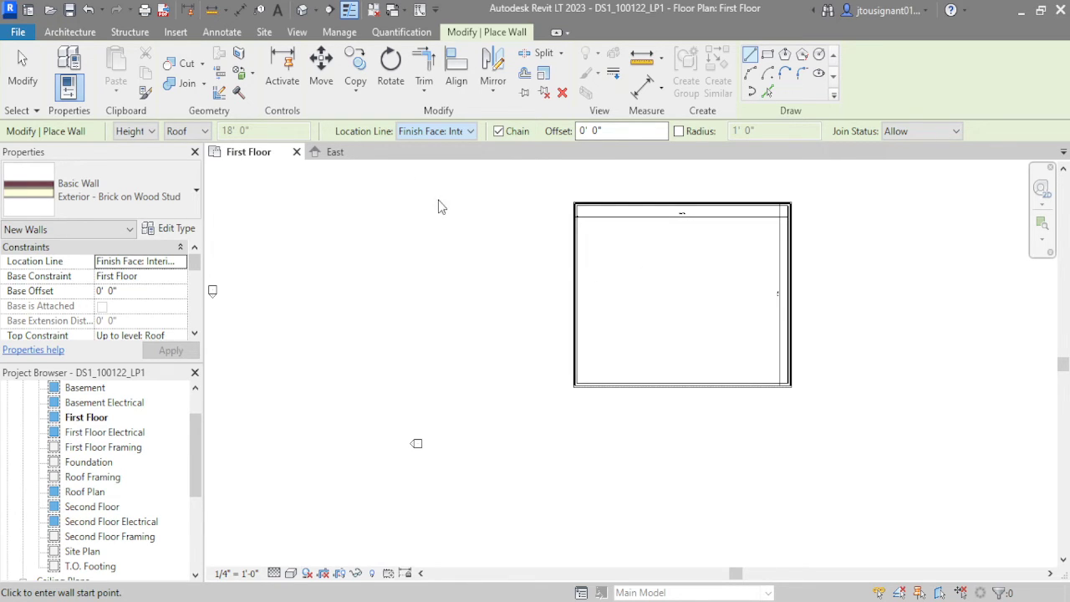
middle_click_drag(401, 334, 687, 305)
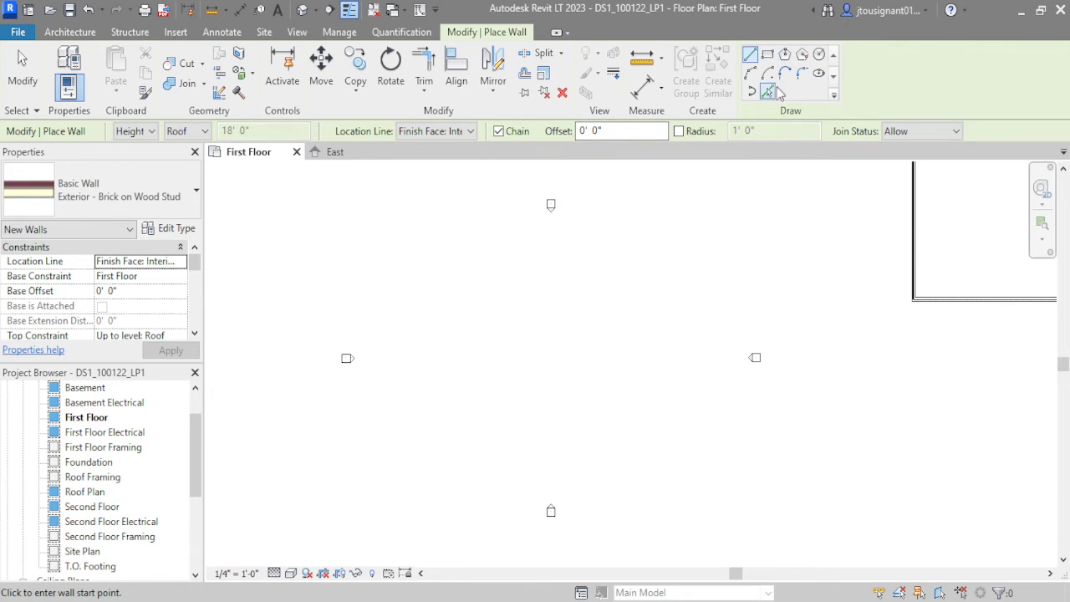
- Compare the reference rectangle's width and depth dimensions with the empty area between the four elevation markers
middle_click_drag(859, 216, 798, 240)
scroll(881, 261, "up", 4)
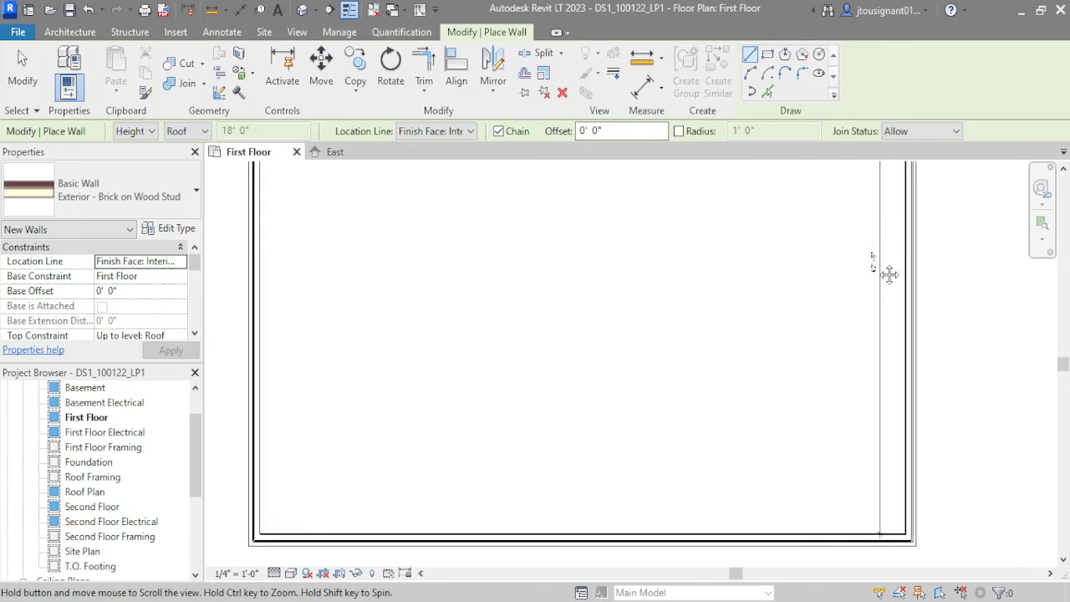
scroll(795, 263, "down", 4)
middle_click_drag(372, 268, 622, 222)
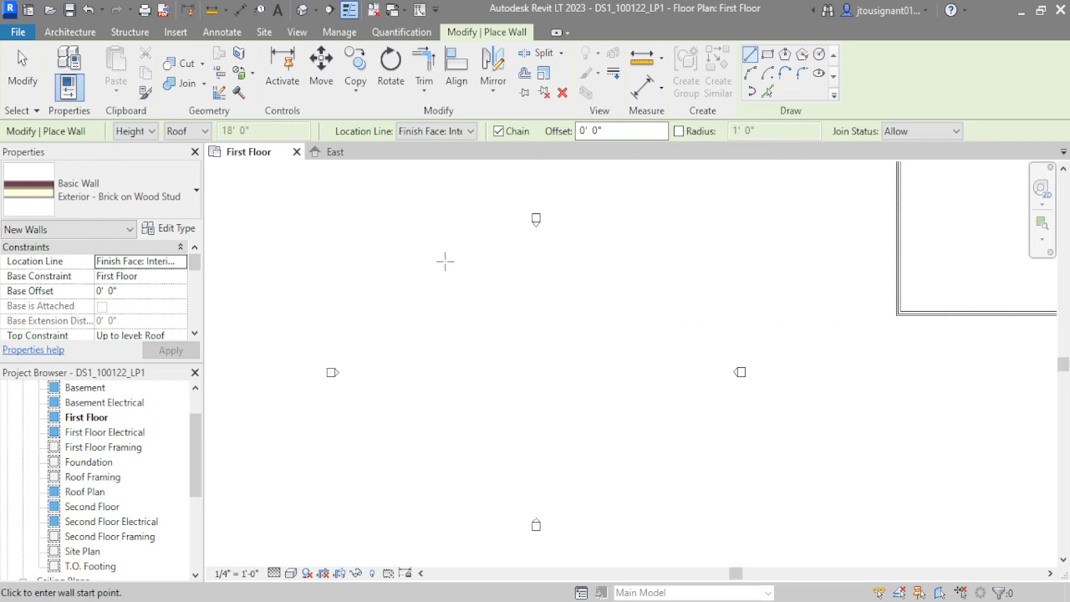
middle_click_drag(725, 232, 585, 259)
scroll(852, 265, "up", 3)
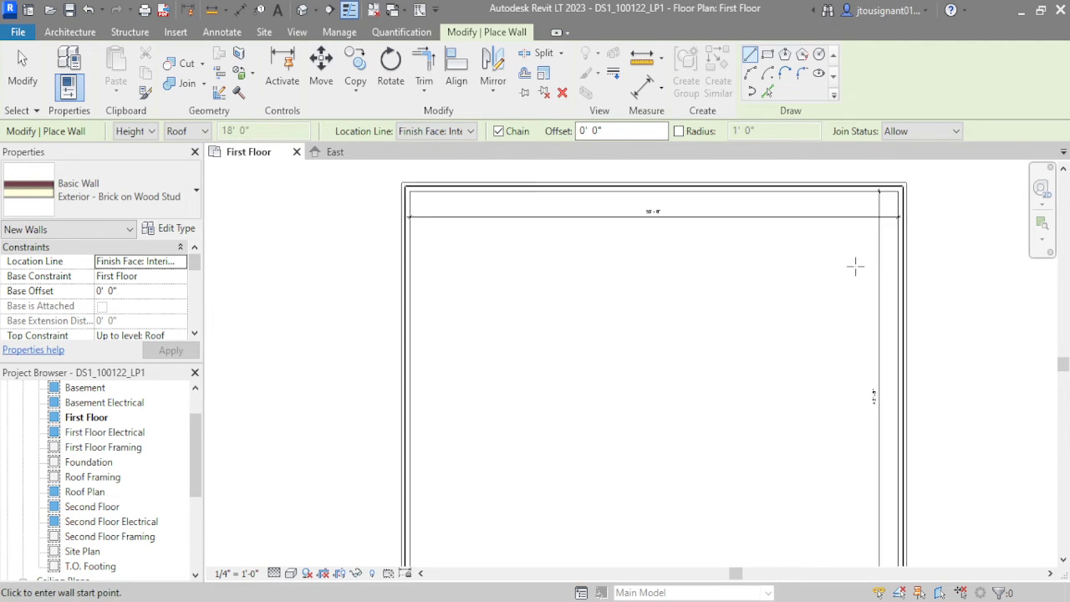
scroll(660, 210, "up", 2)
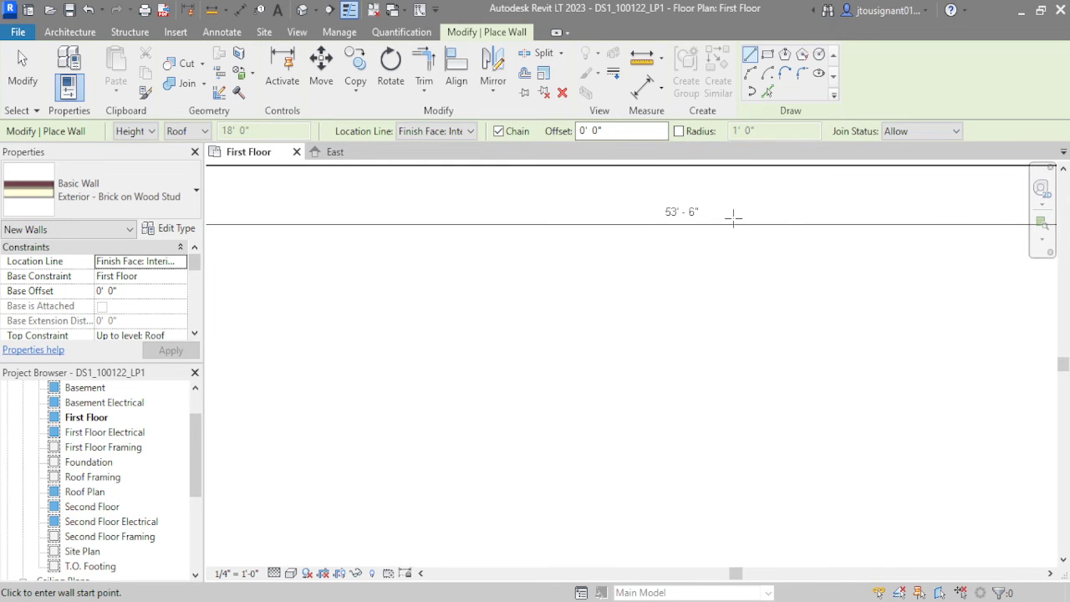
scroll(735, 259, "down", 3)
scroll(764, 310, "up", 4)
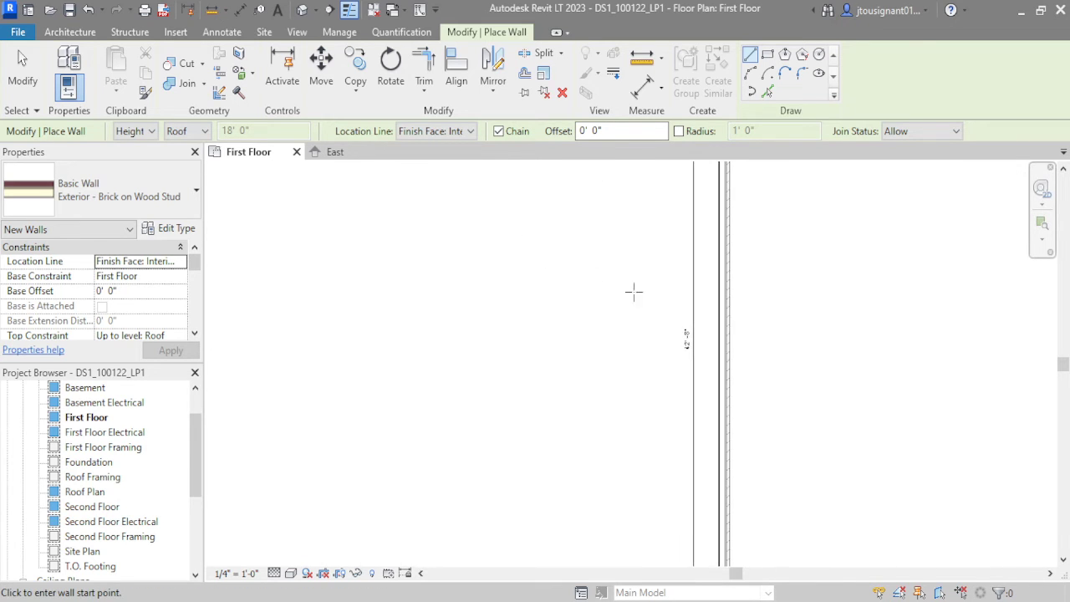
scroll(630, 267, "down", 3)
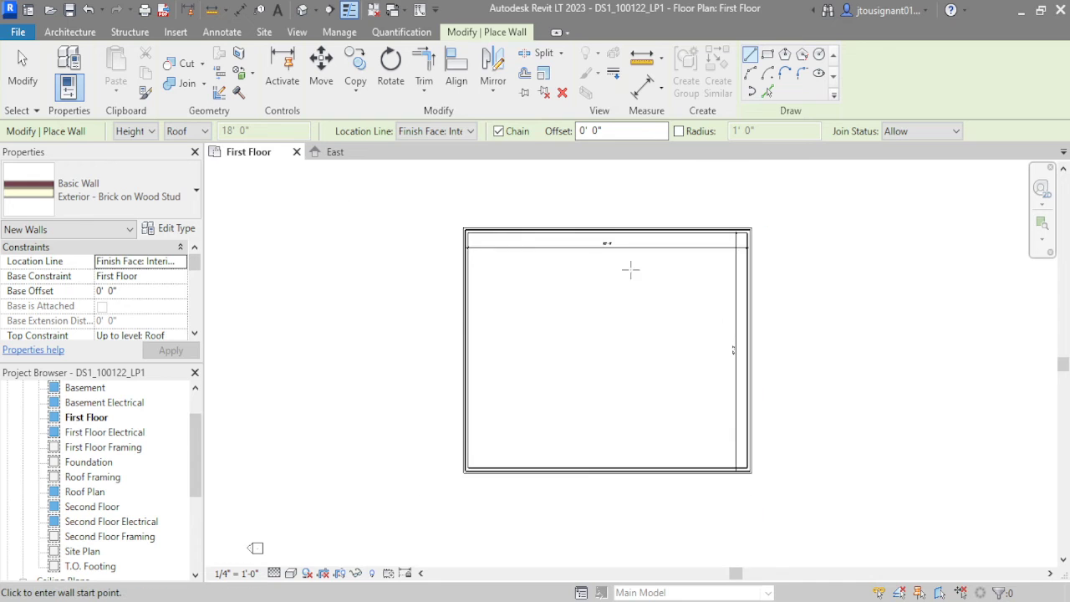
scroll(616, 256, "up", 4)
scroll(616, 232, "down", 3)
scroll(610, 228, "up", 4)
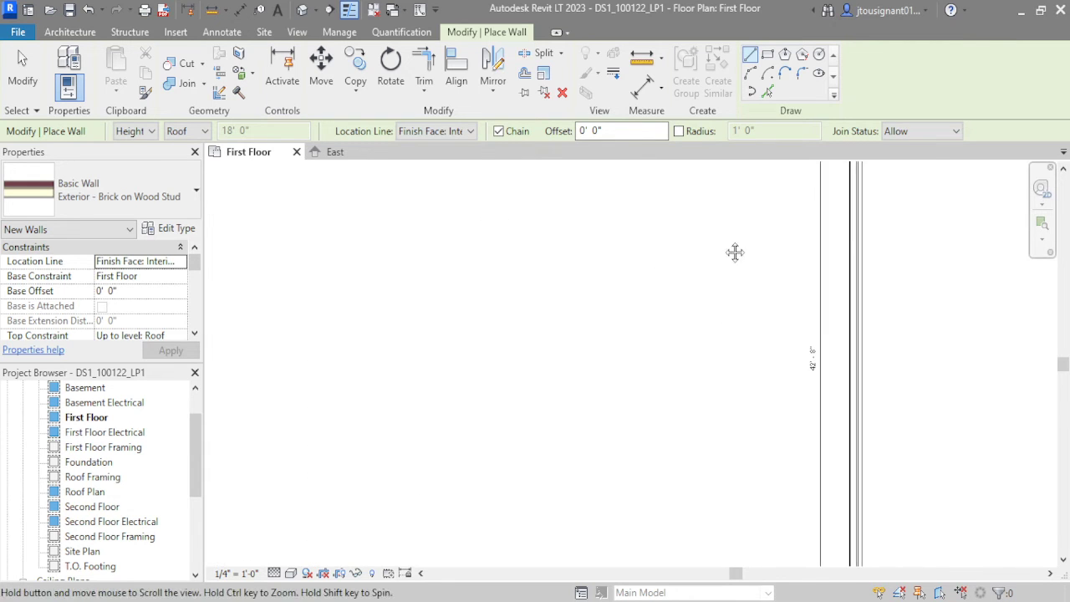
scroll(836, 322, "down", 3)
scroll(743, 237, "up", 4)
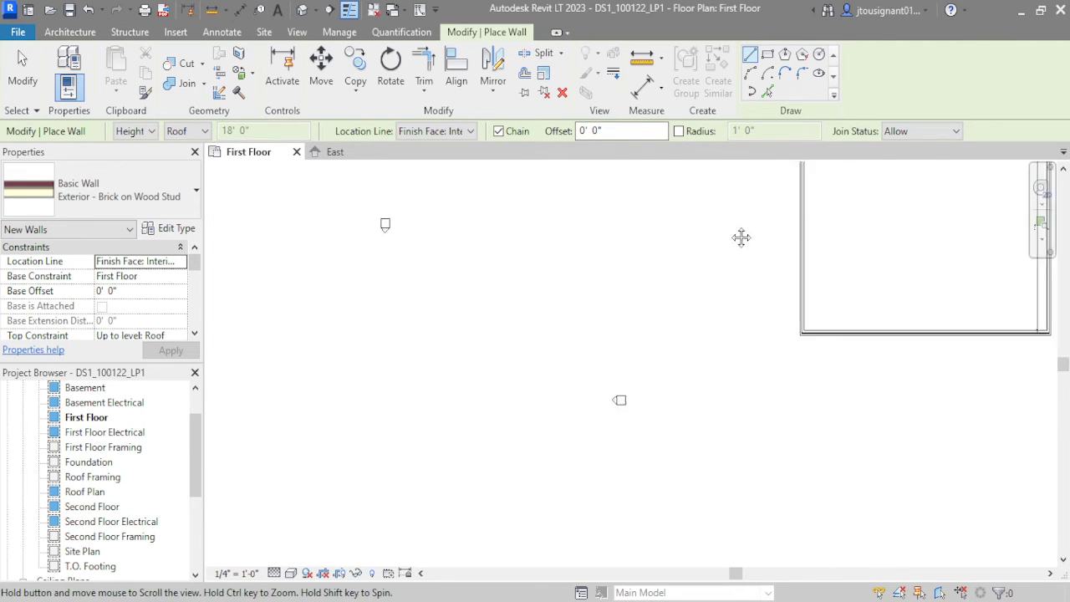
- Draw the building's top exterior wall horizontally to a length of 53' 6", starting at the upper left between the elevation markers
left_click(427, 247)
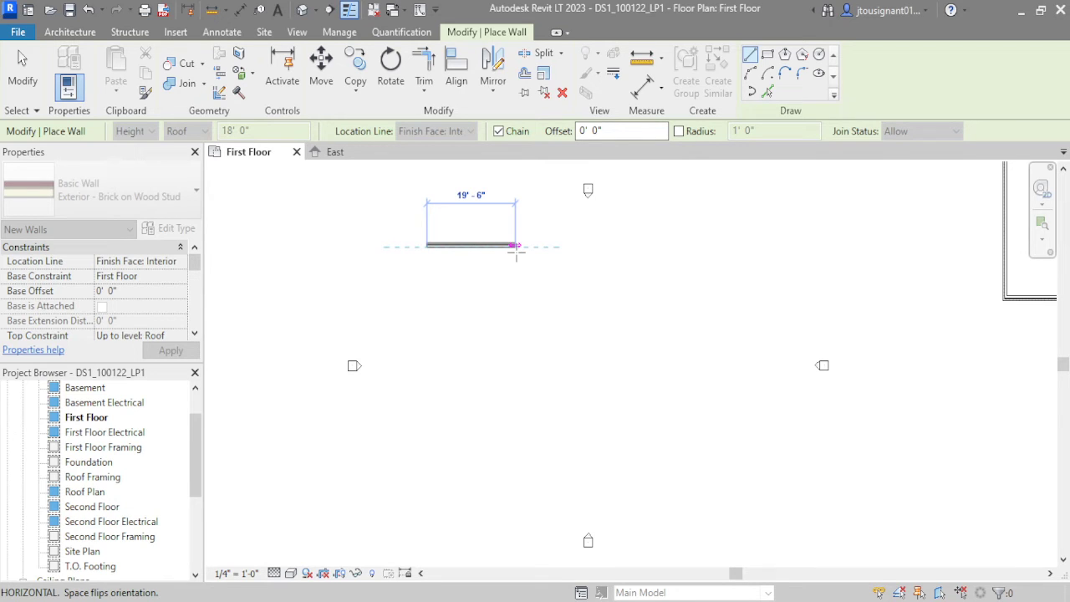
middle_click_drag(571, 307, 229, 446)
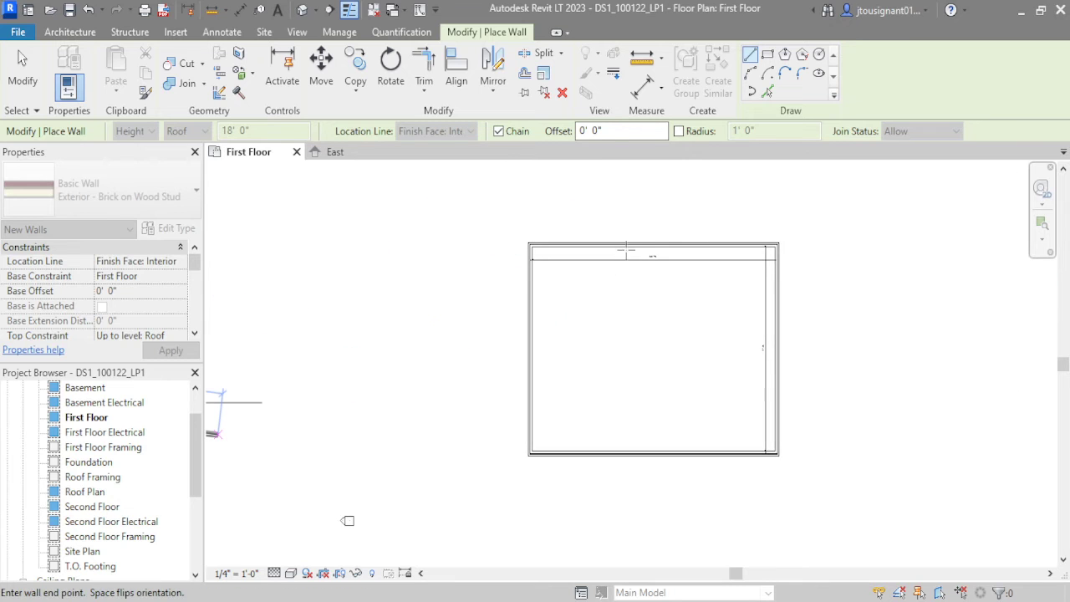
scroll(695, 251, "up", 3)
scroll(695, 251, "up", 2)
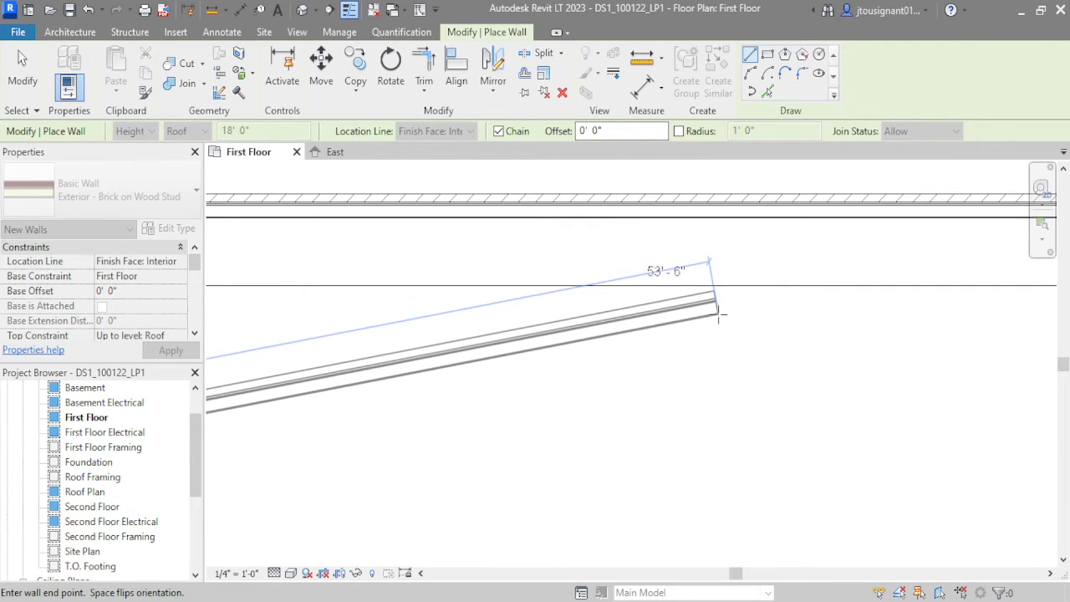
scroll(717, 314, "down", 3)
middle_click_drag(716, 309, 838, 334)
middle_click_drag(367, 445, 809, 407)
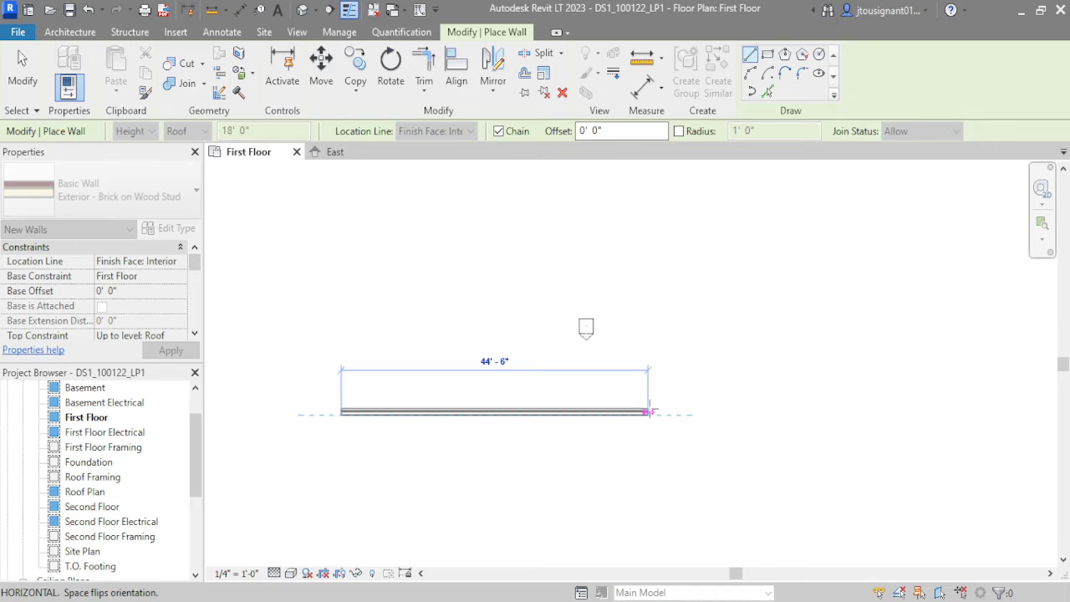
type("5")
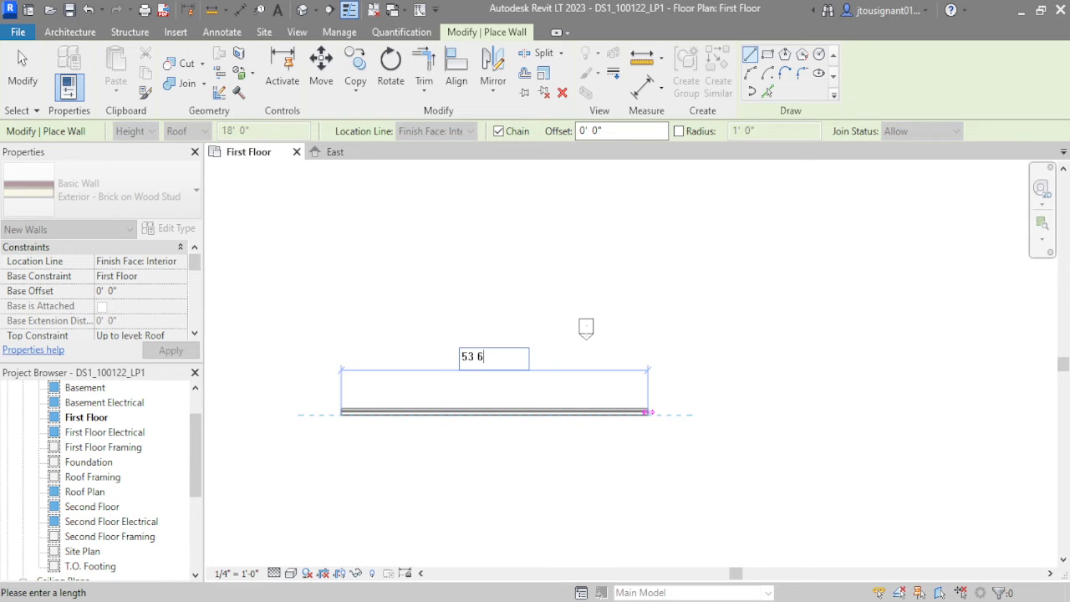
type("3 6")
key("Return")
- Draw the right exterior wall vertically down from the top wall's right end to the reference depth of 42' 8"
scroll(817, 460, "down", 2)
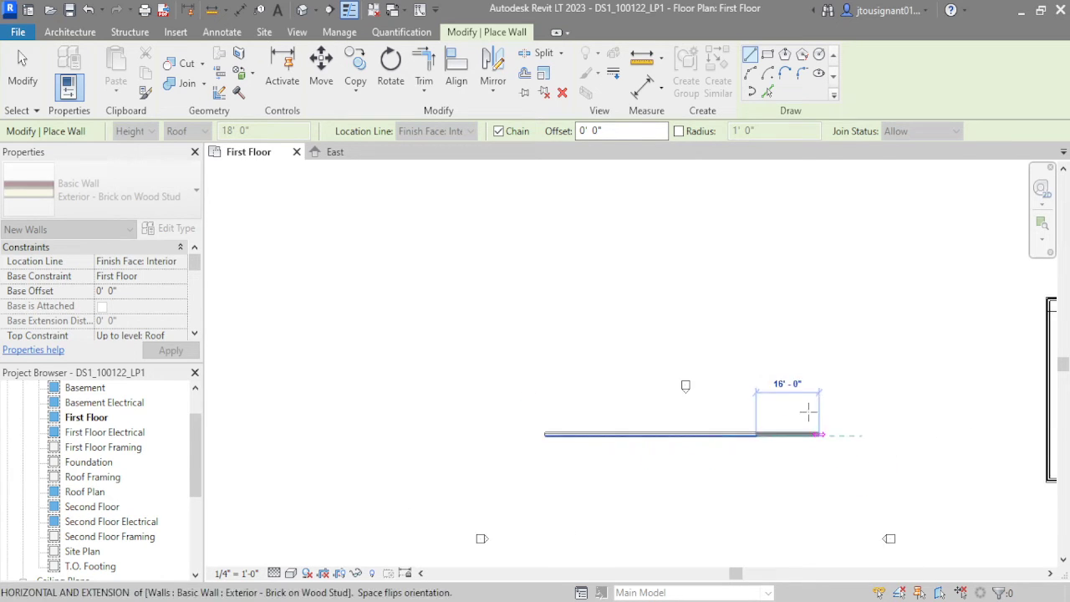
middle_click_drag(808, 409, 393, 301)
scroll(668, 351, "up", 4)
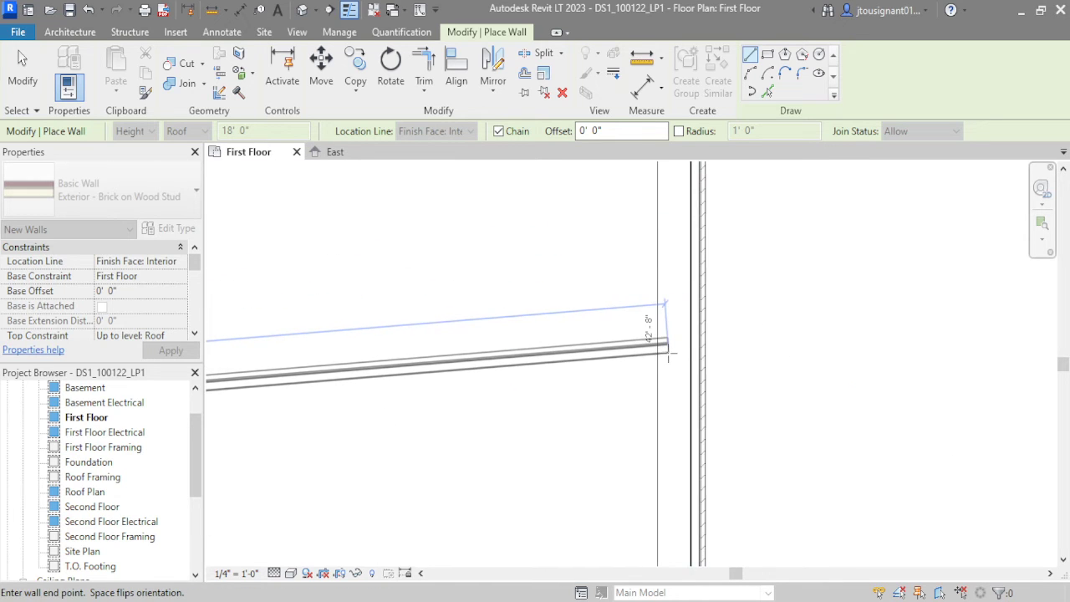
scroll(666, 351, "down", 5)
middle_click_drag(360, 379, 656, 307)
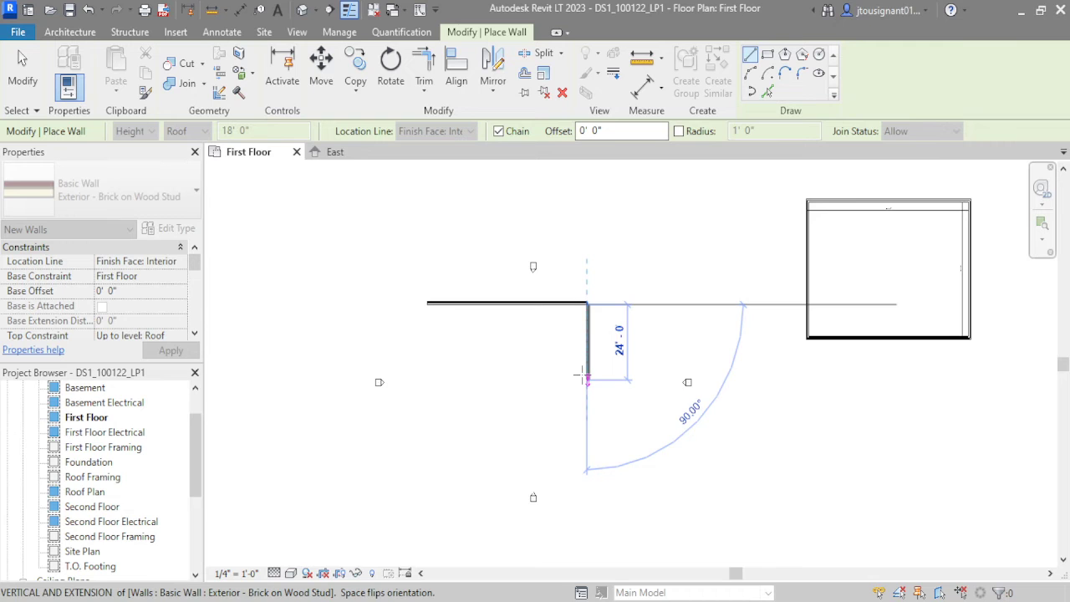
type("42")
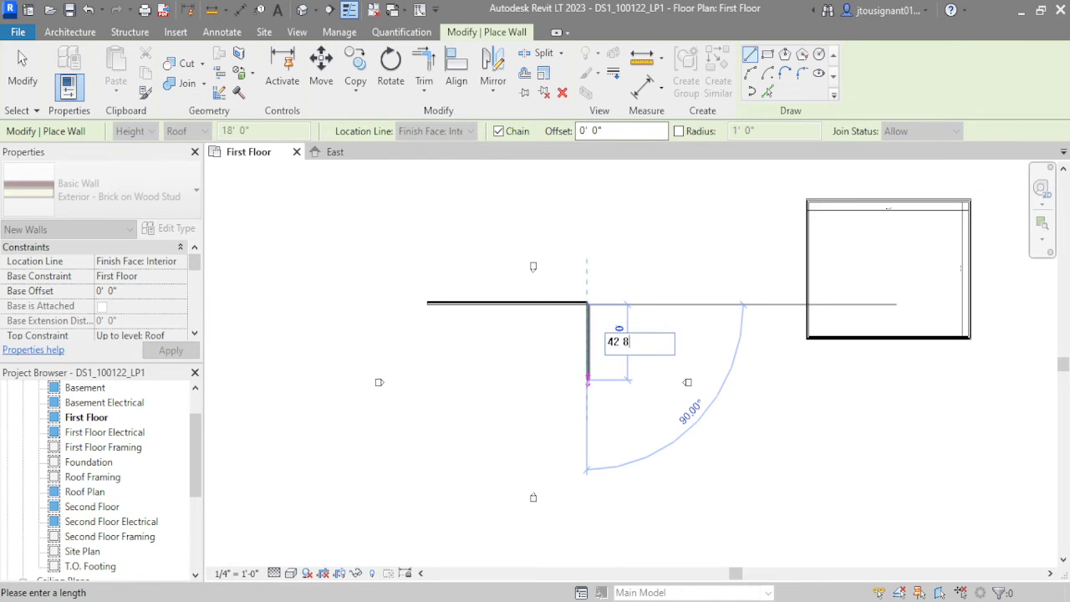
type(" 8")
key("Return")
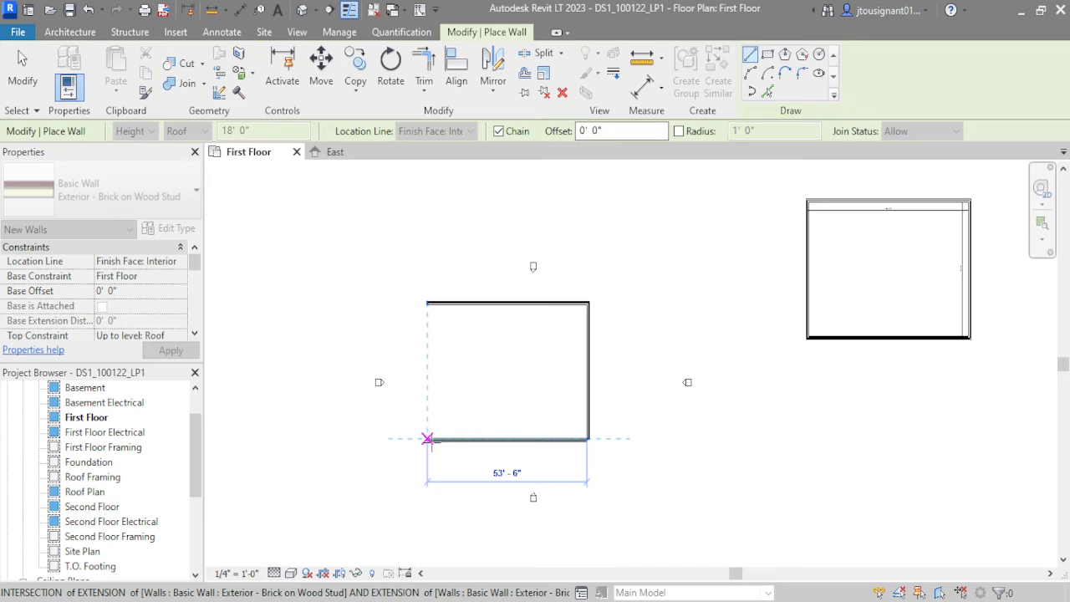
- Draw the bottom exterior wall horizontally leftward to 53' 6", ending in line with the top wall's left end
left_click(427, 438)
scroll(427, 438, "up", 2)
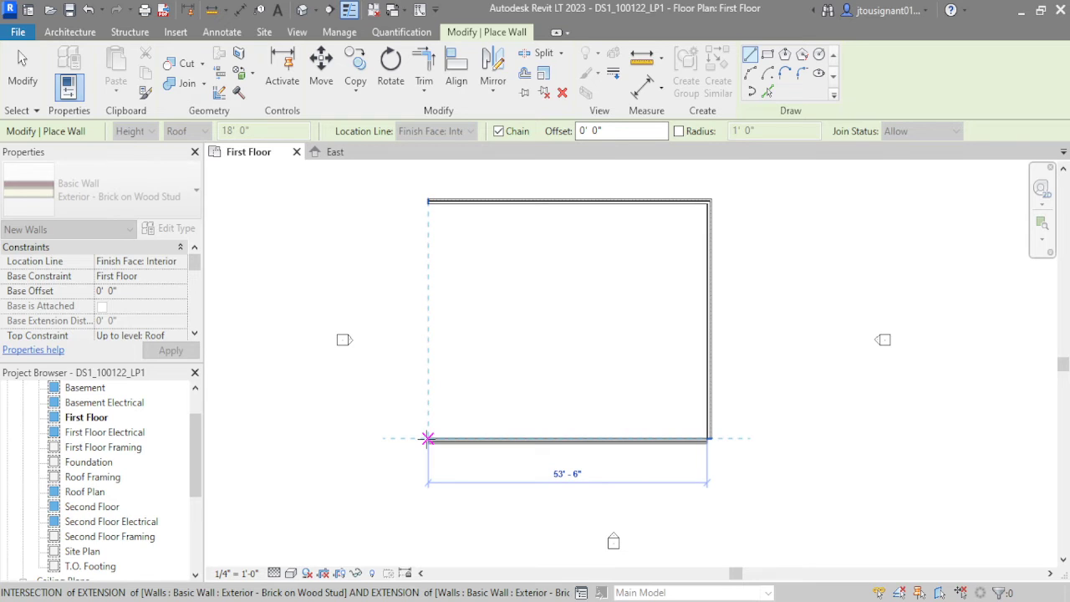
left_click(427, 437)
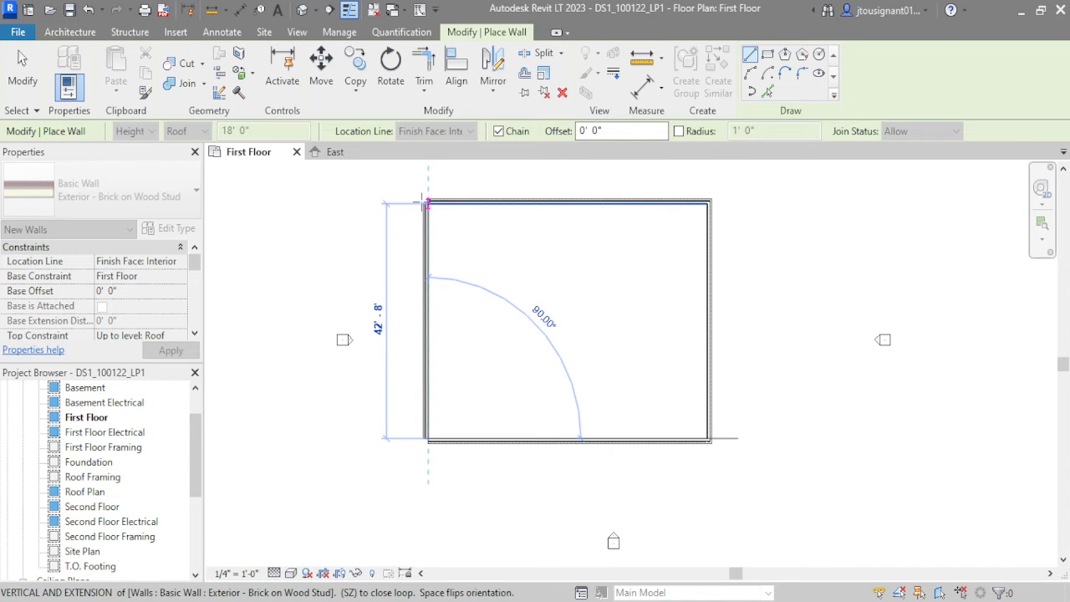
- Close the building outline with a left wall drawn up to the interior face endpoint of the top wall
scroll(426, 203, "up", 3)
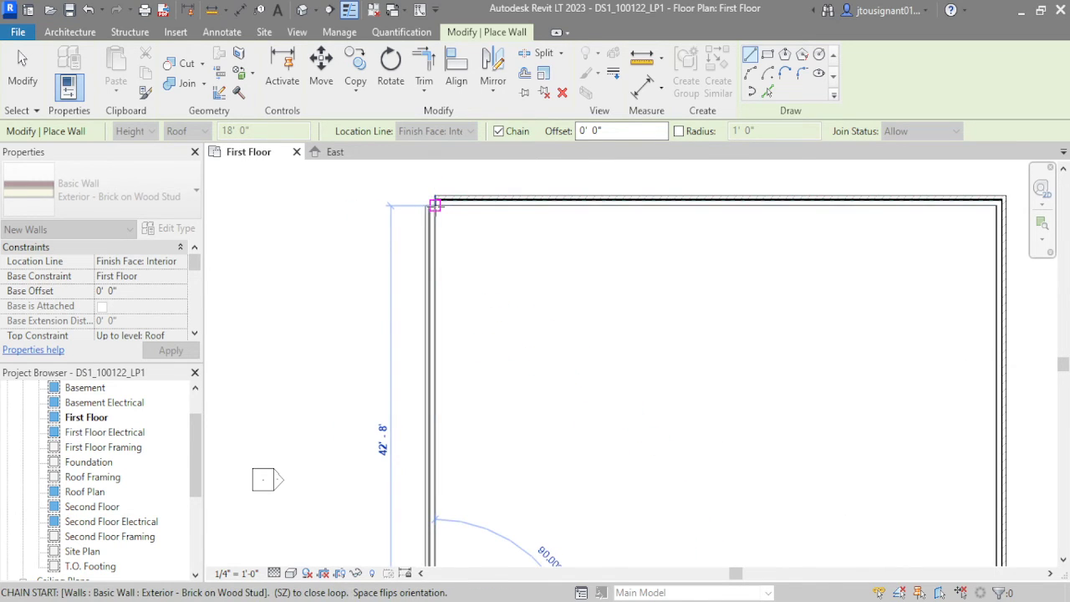
scroll(434, 204, "up", 4)
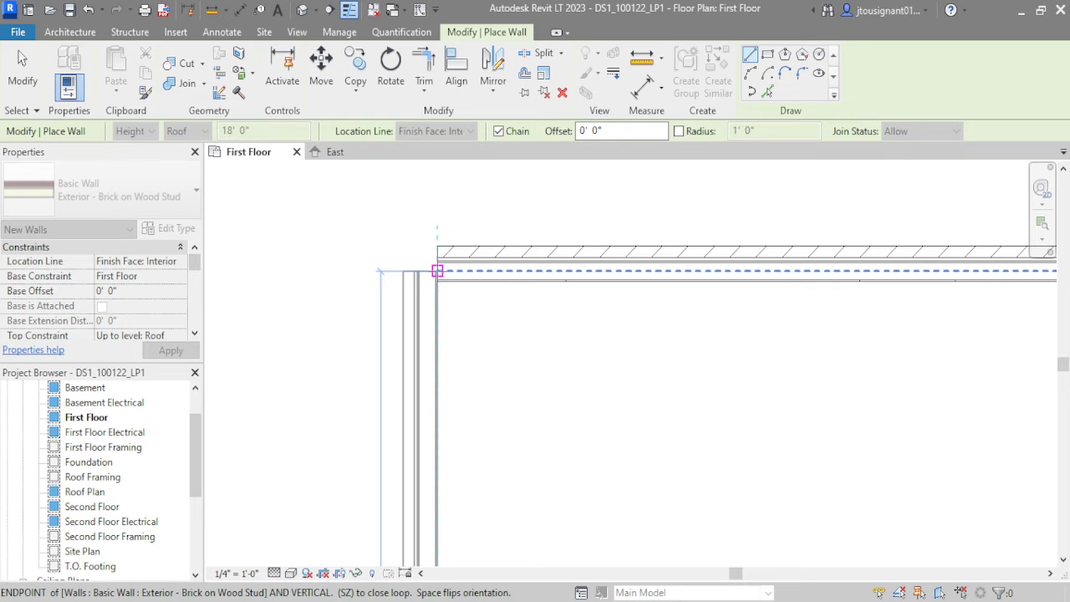
left_click(437, 262)
scroll(443, 256, "down", 4)
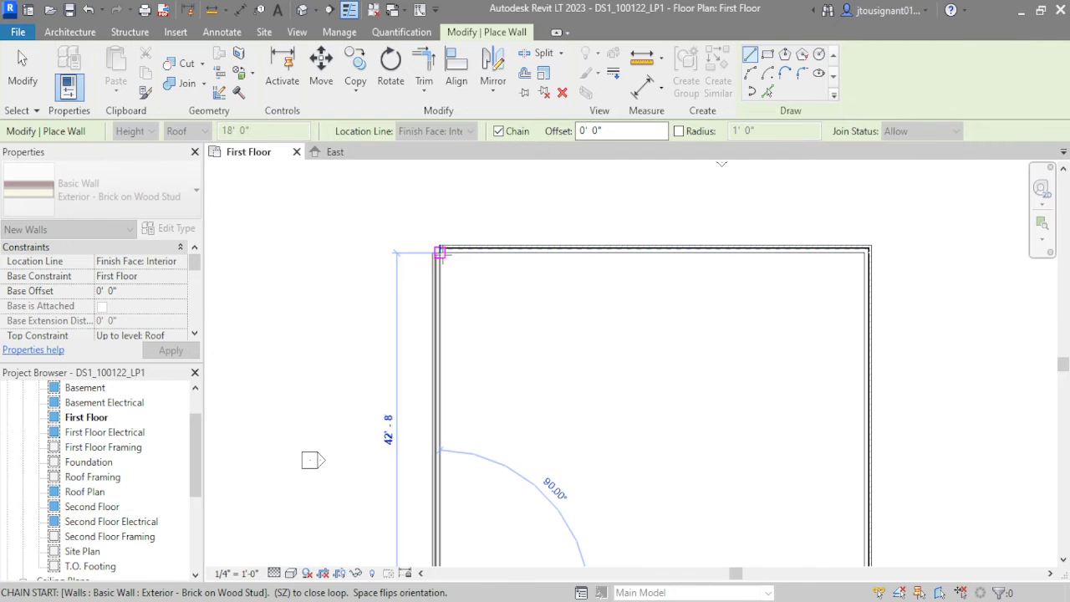
scroll(438, 252, "up", 3)
middle_click_drag(437, 245, 439, 327)
scroll(425, 316, "up", 3)
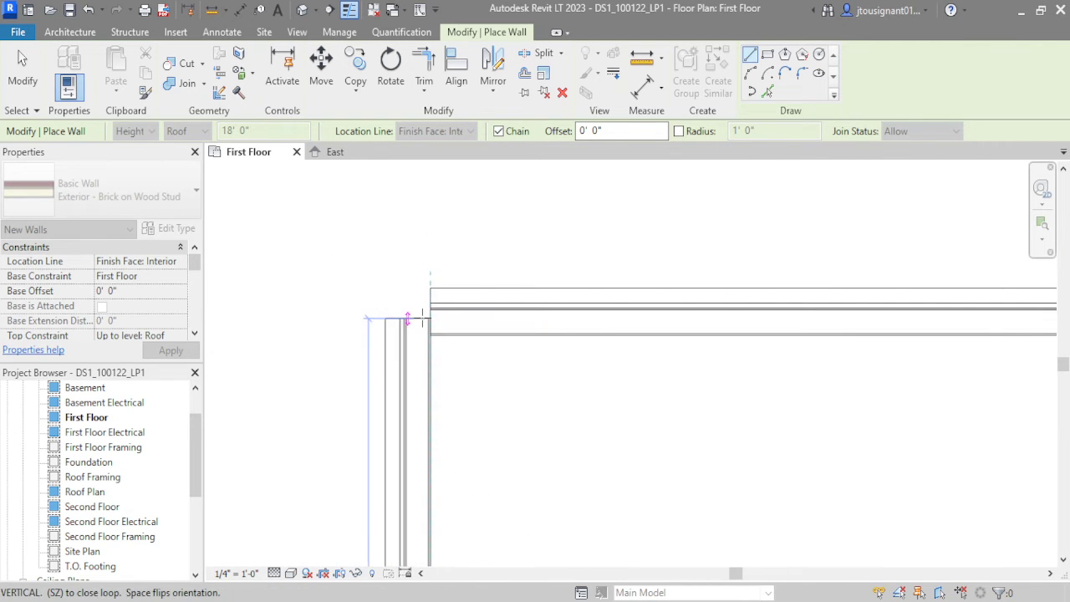
scroll(407, 318, "up", 2)
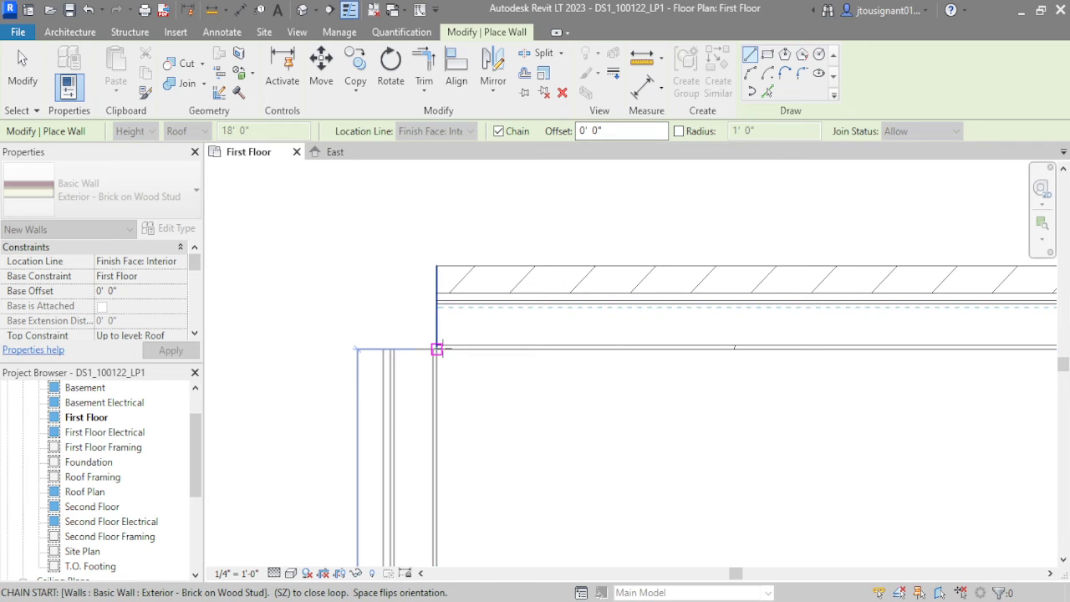
left_click(436, 349)
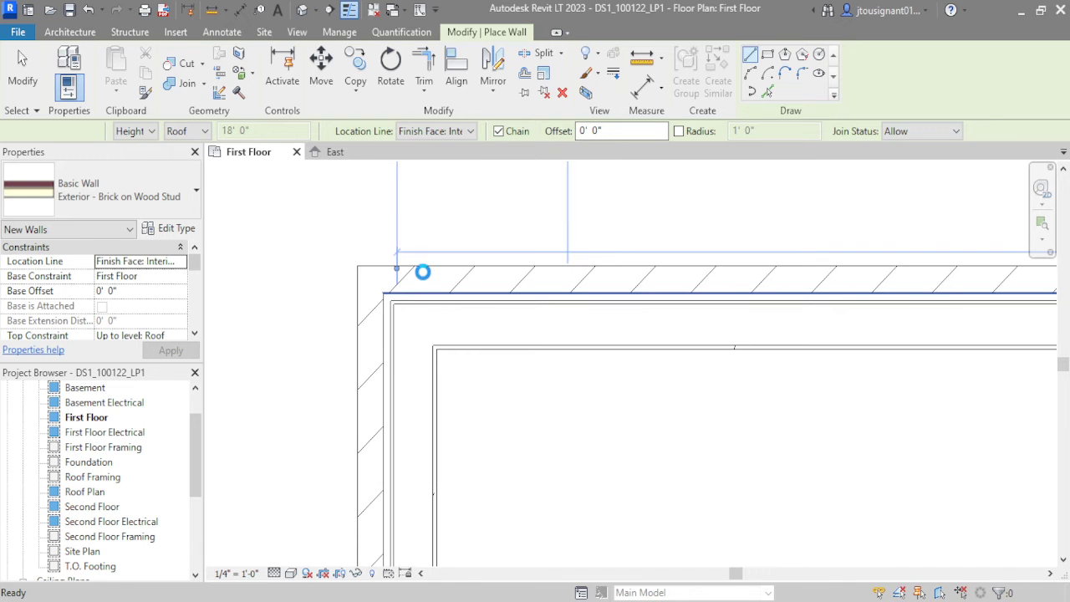
- Redraw the left wall from the bottom wall's inside left end up to the top wall's exterior face and finish placing walls
middle_click_drag(420, 357, 454, 429)
left_click(454, 462)
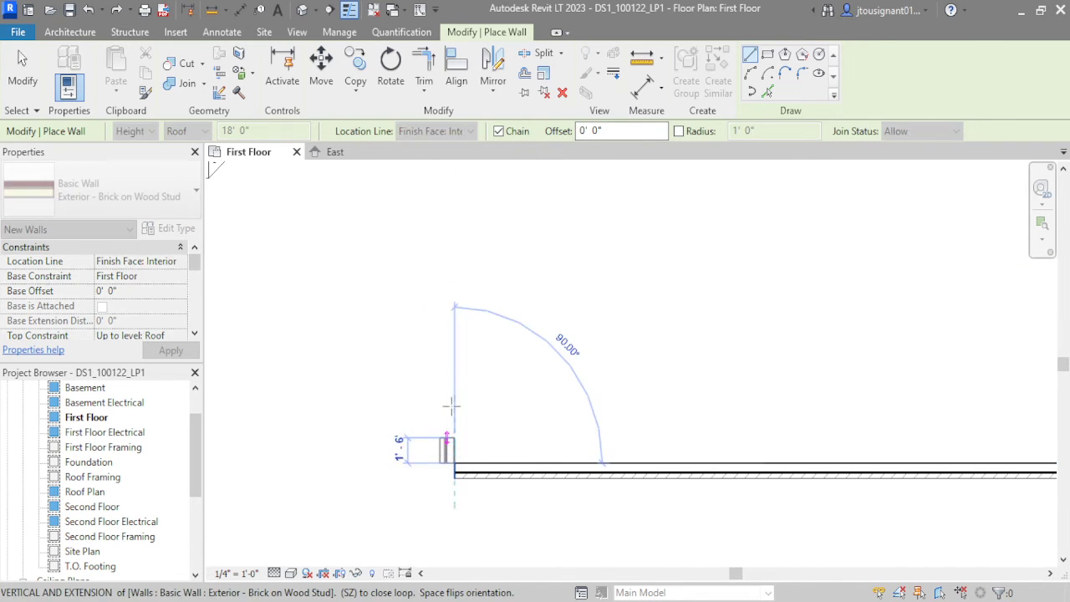
middle_click_drag(453, 298, 455, 535)
scroll(450, 265, "up", 1)
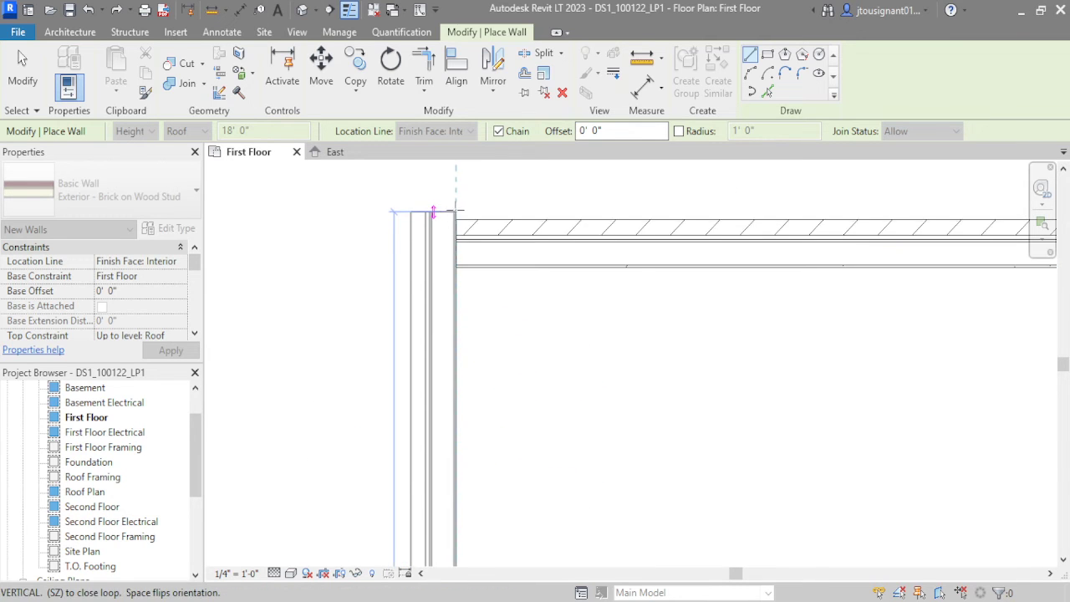
scroll(452, 222, "up", 1)
left_click(451, 222)
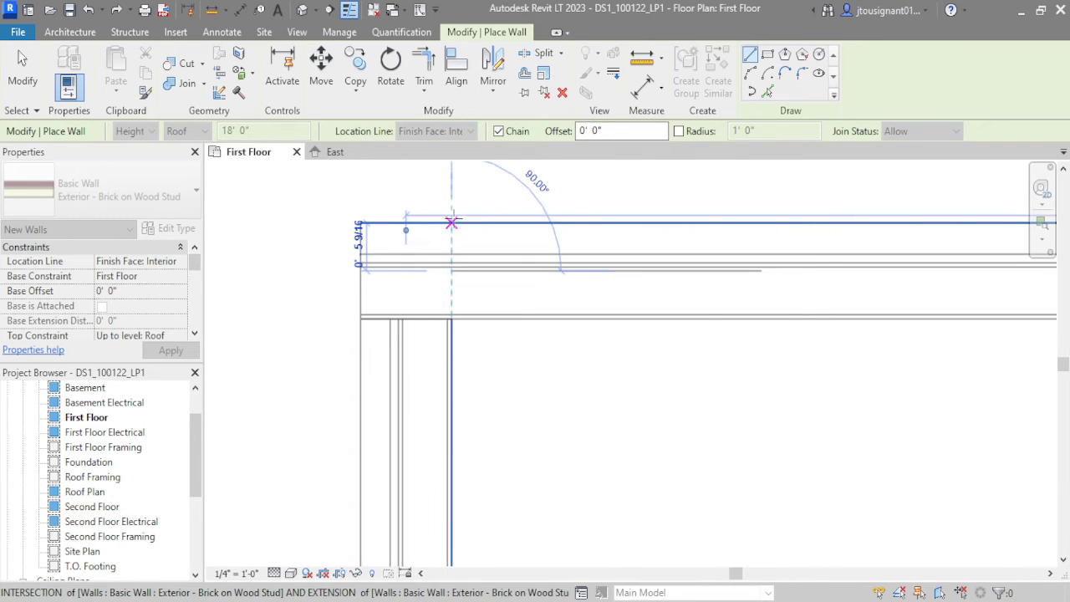
key("Escape")
key("Escape")
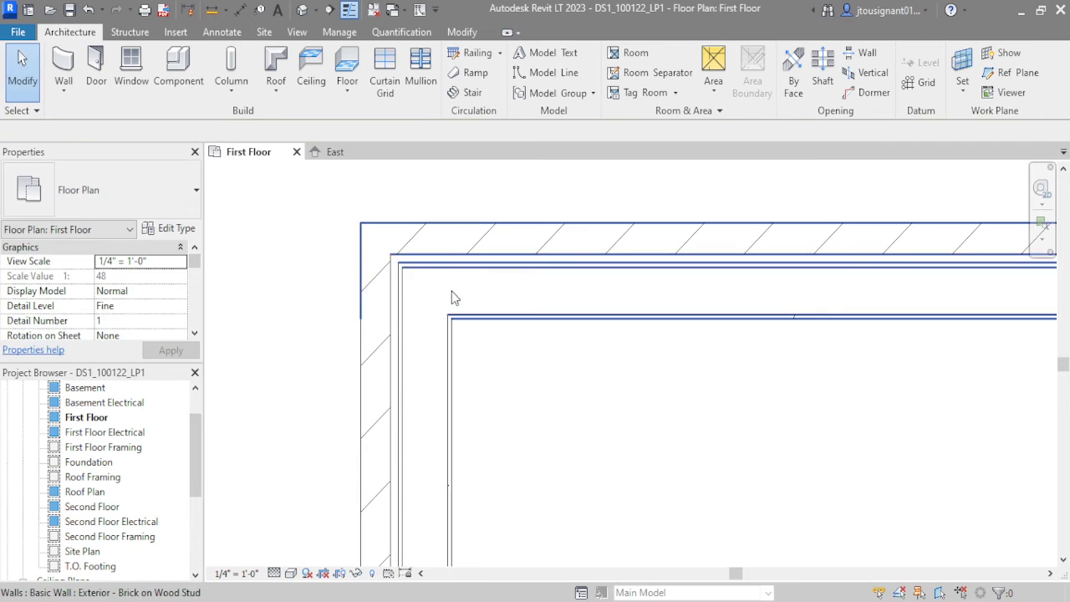
- Move the four newly drawn exterior walls together so they are centred between the four elevation markers
scroll(407, 266, "down", 2)
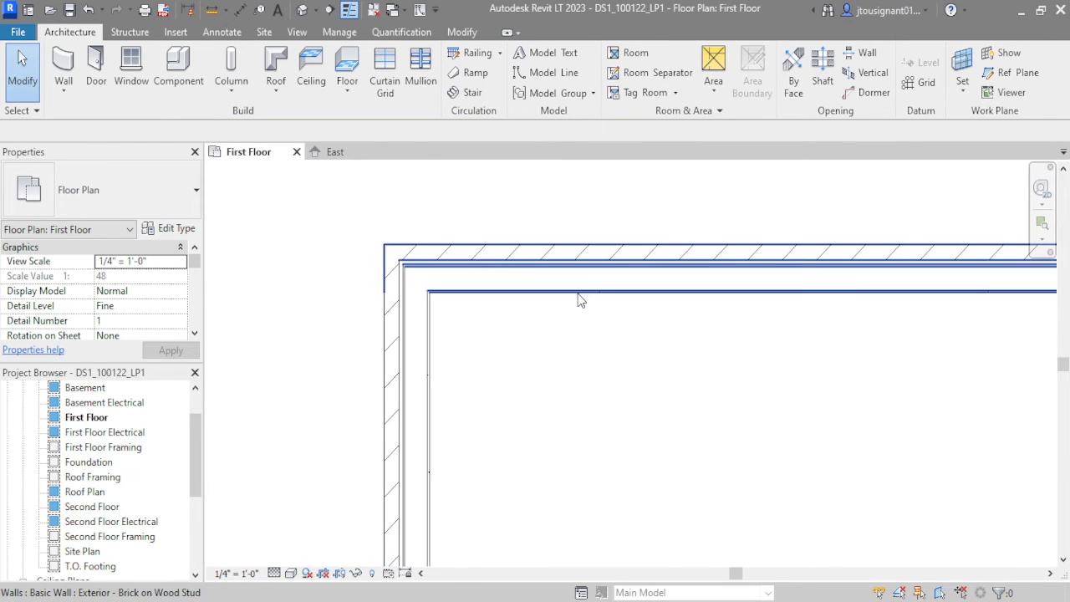
scroll(589, 288, "down", 5)
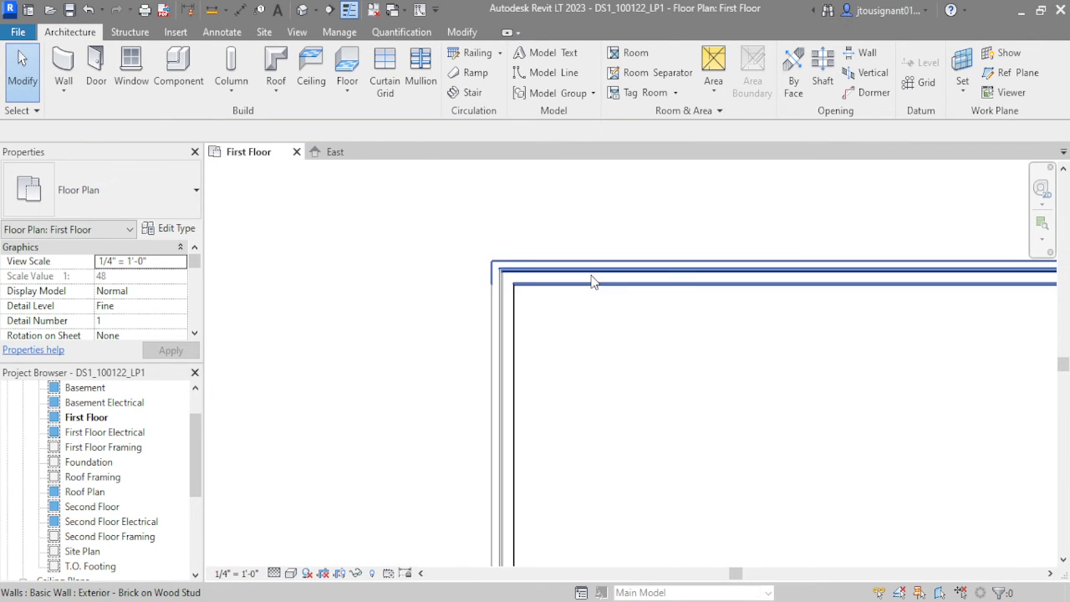
middle_click_drag(547, 273, 574, 282)
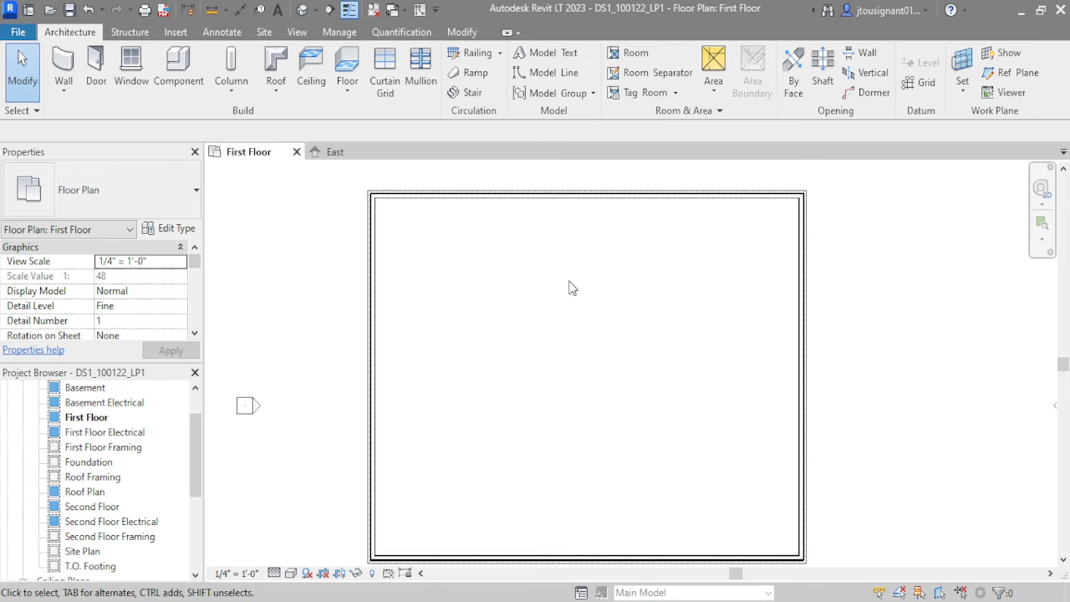
scroll(574, 288, "down", 2)
middle_click_drag(611, 296, 487, 337)
scroll(673, 283, "down", 2)
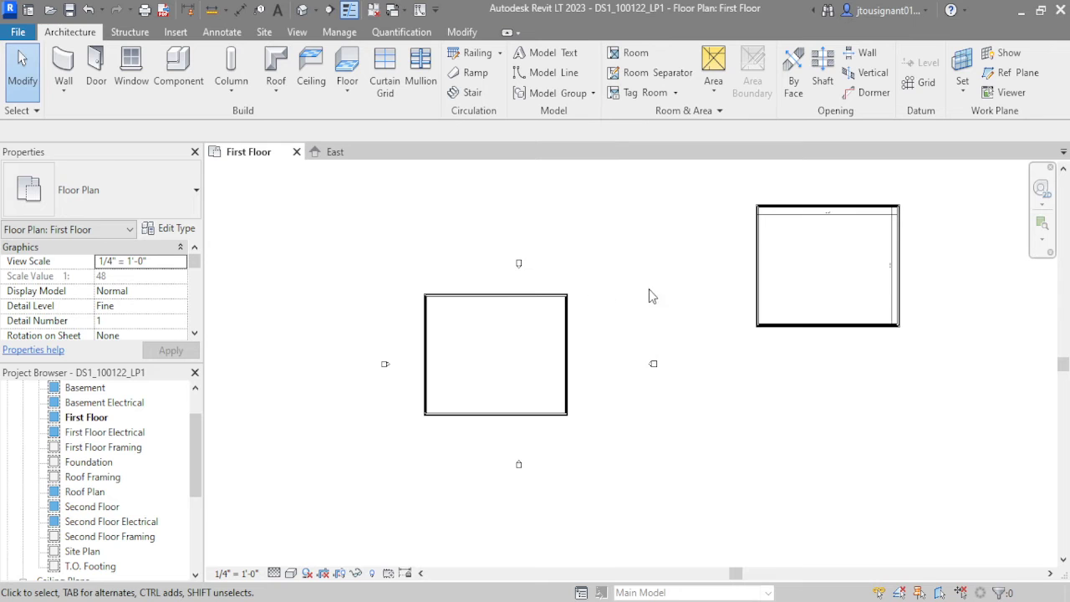
left_click_drag(410, 280, 582, 437)
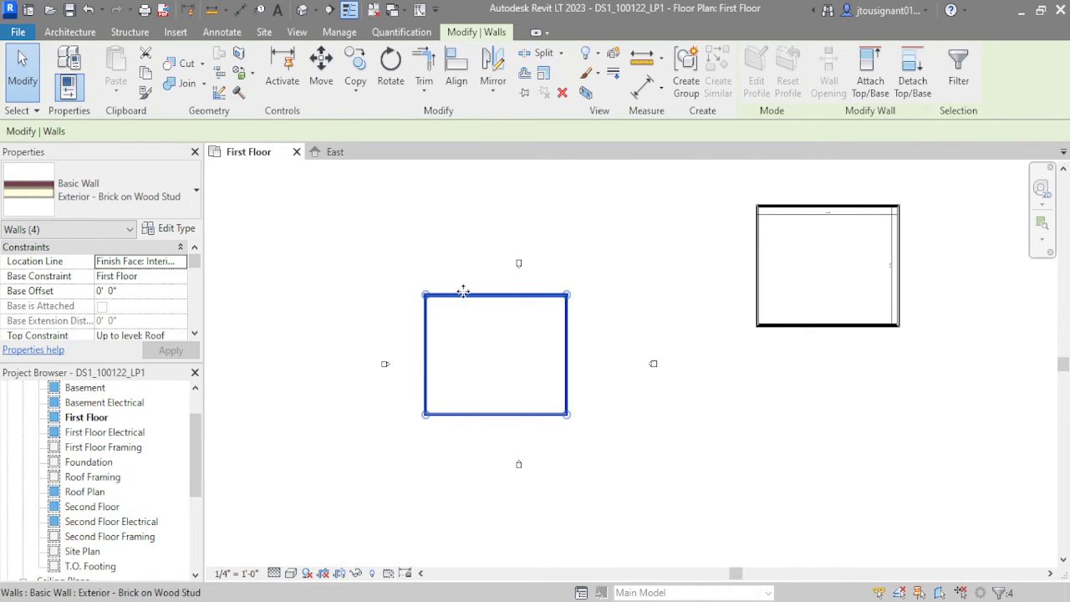
scroll(536, 330, "up", 2)
left_click_drag(591, 344, 629, 364)
scroll(523, 308, "down", 2)
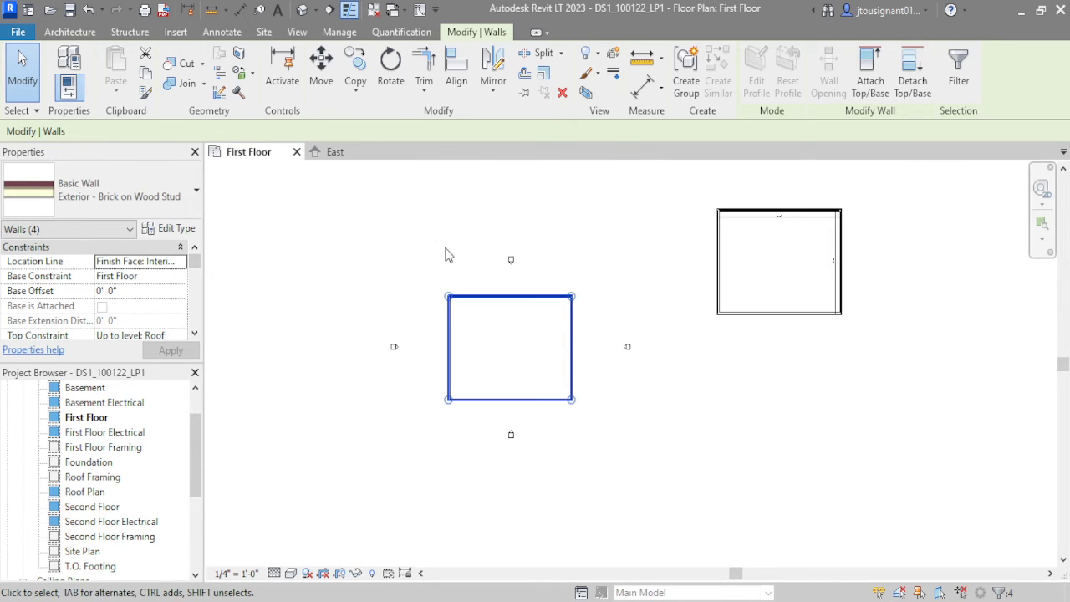
key("Escape")
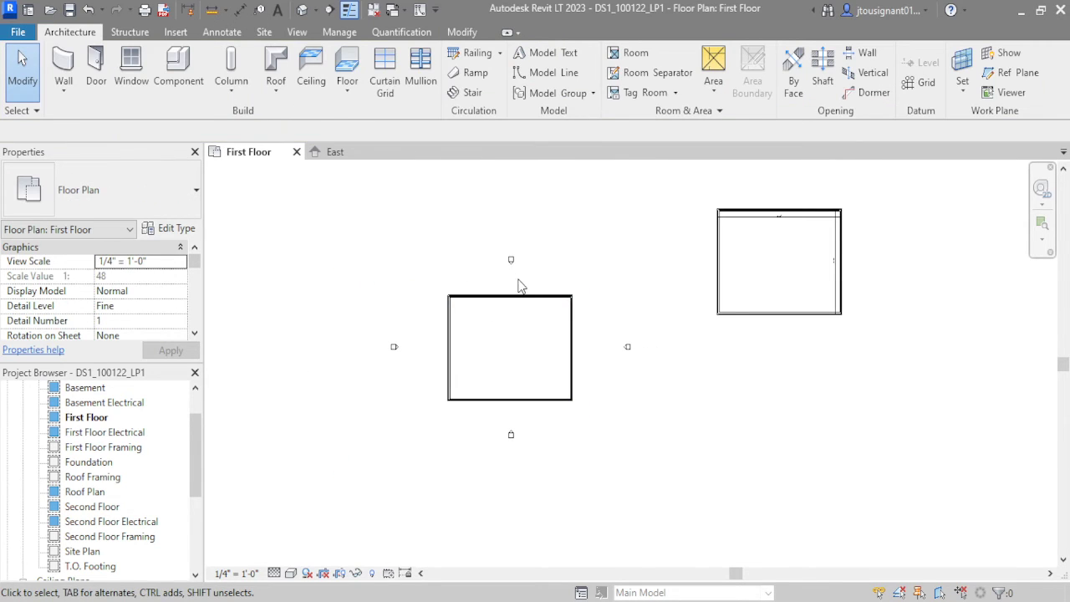
- Check the upper elevation marker's view line against the building's top wall and clear the selection
scroll(507, 270, "up", 3)
scroll(519, 312, "down", 3)
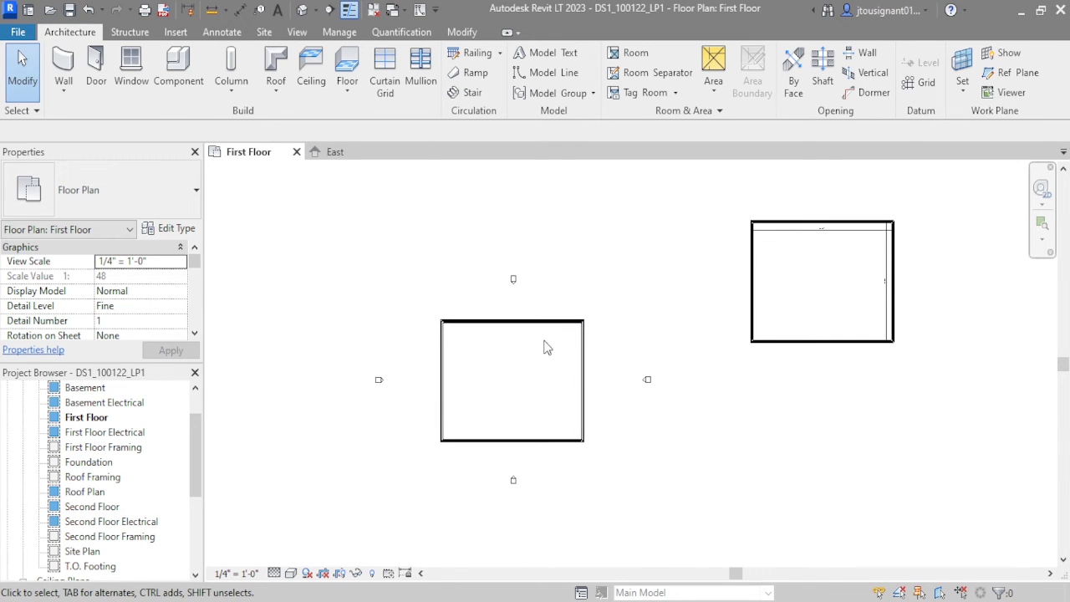
left_click(513, 279)
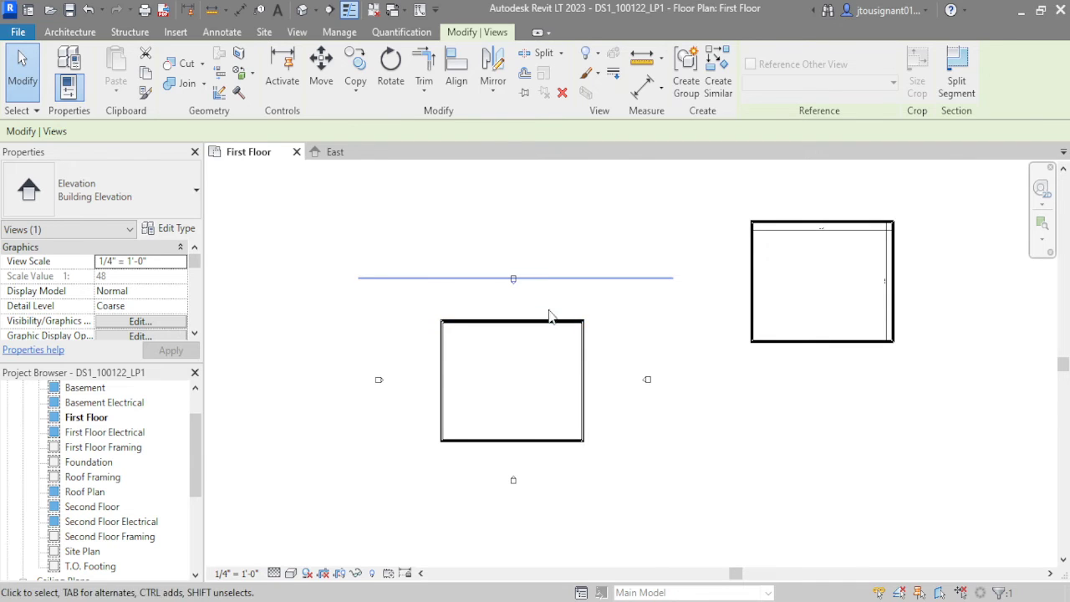
left_click(832, 388)
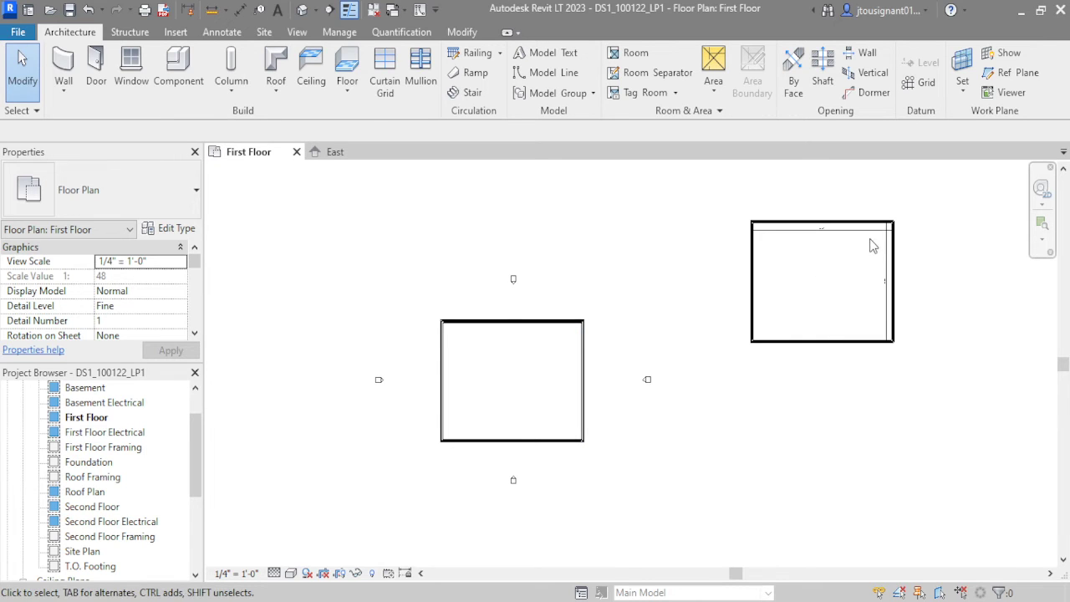
- Delete the four exterior walls between the elevation markers, keeping the reference rectangle
left_click_drag(402, 313, 608, 448)
key("Delete")
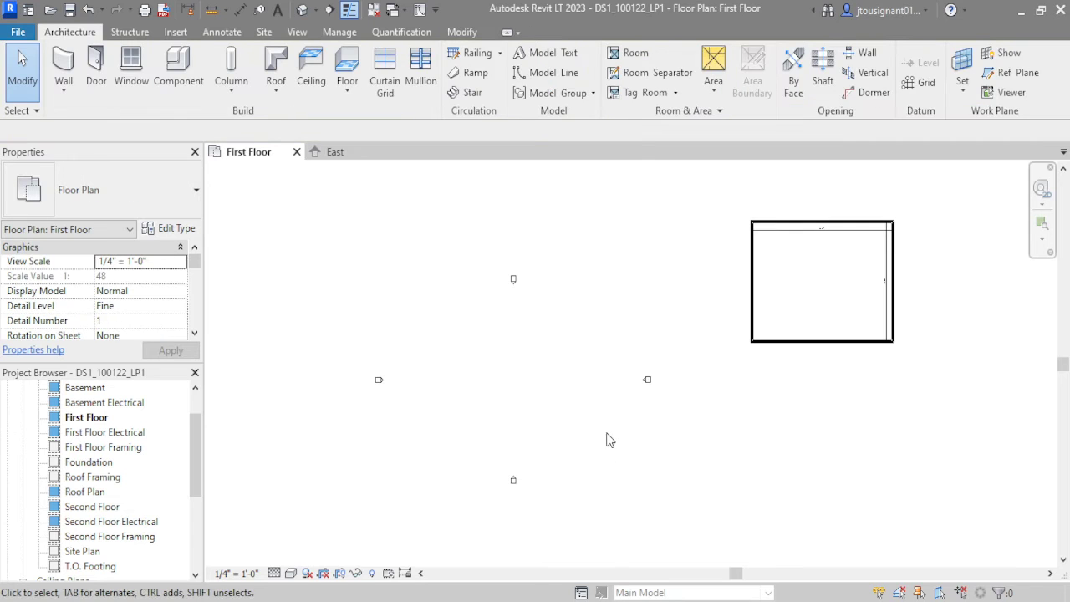
- Try drawing a rectangle of exterior walls matching the reference wall's type, about 56' wide, between the four elevation markers
left_click(752, 282)
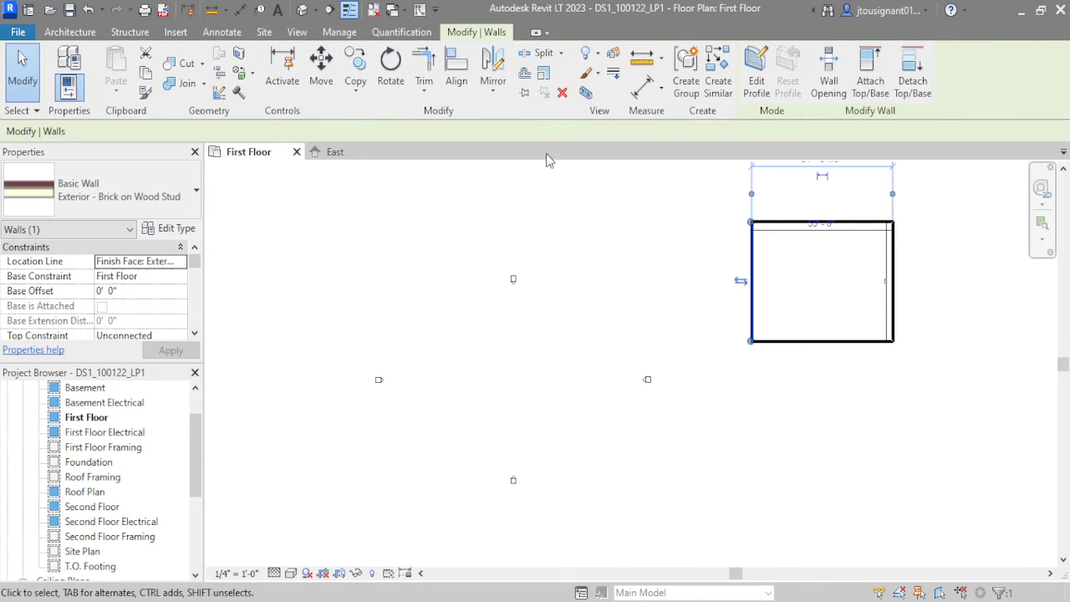
left_click(718, 87)
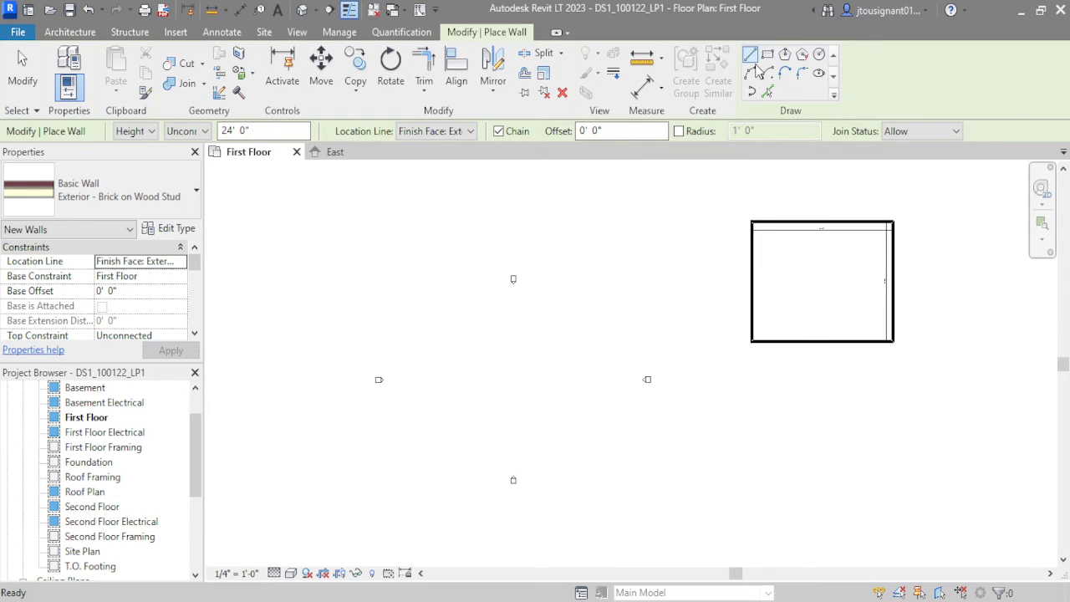
left_click(768, 56)
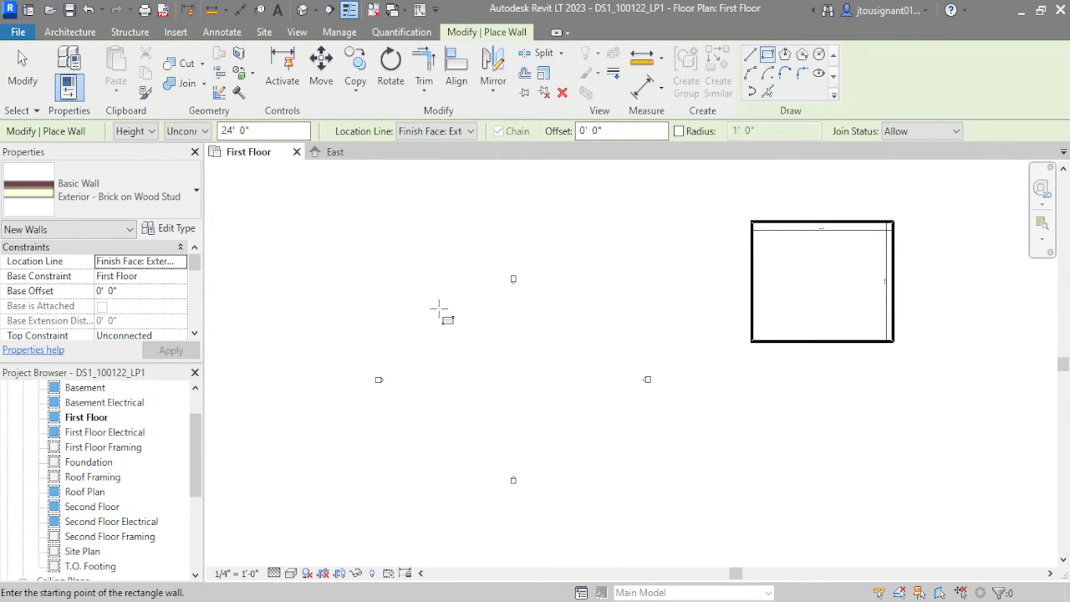
left_click(439, 309)
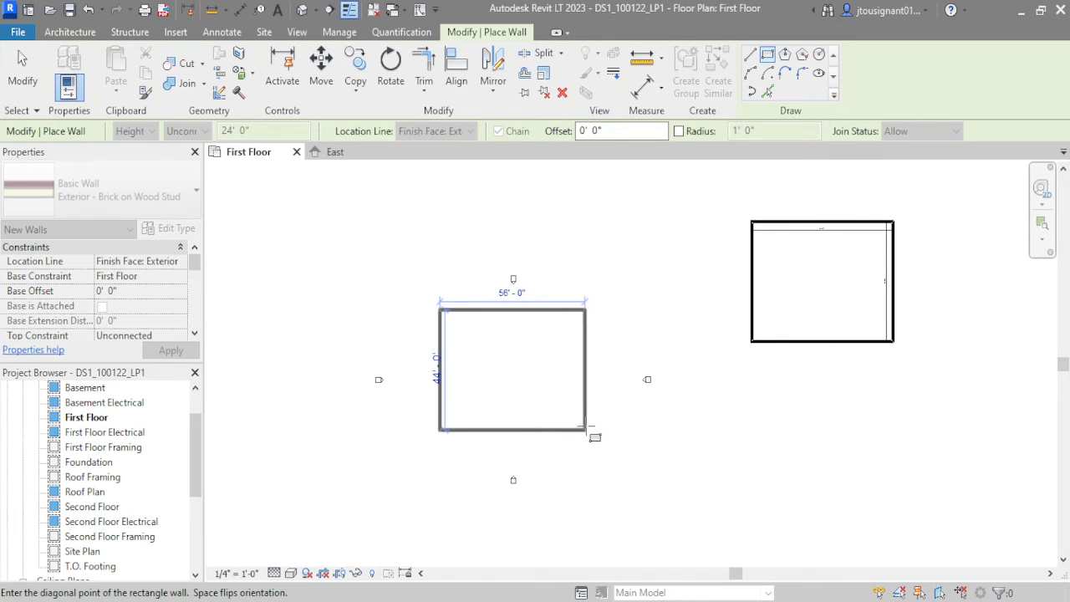
scroll(828, 234, "up", 5)
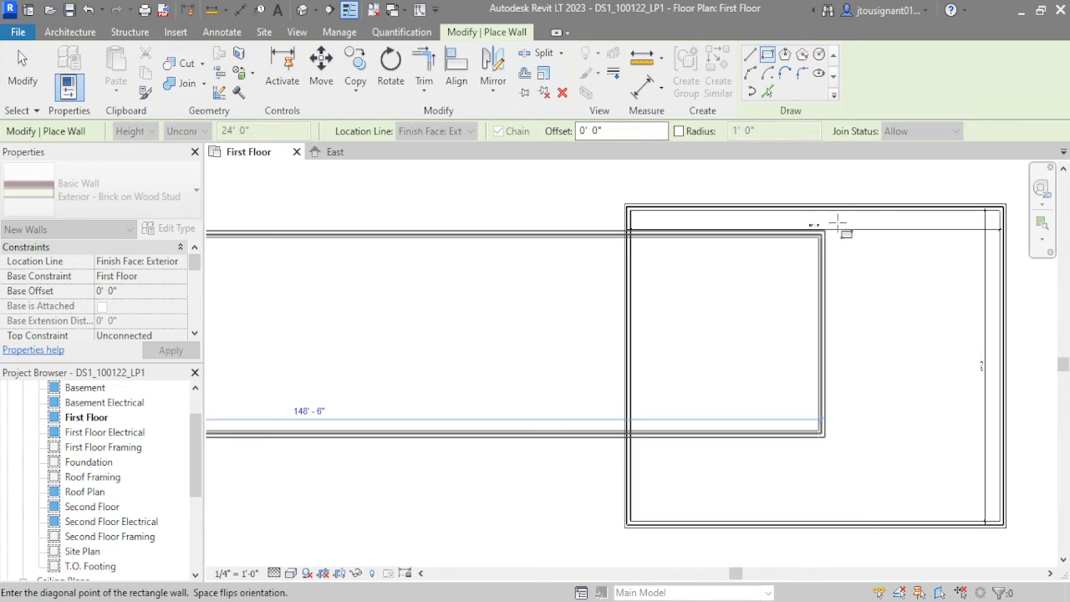
scroll(838, 223, "up", 2)
scroll(804, 238, "up", 2)
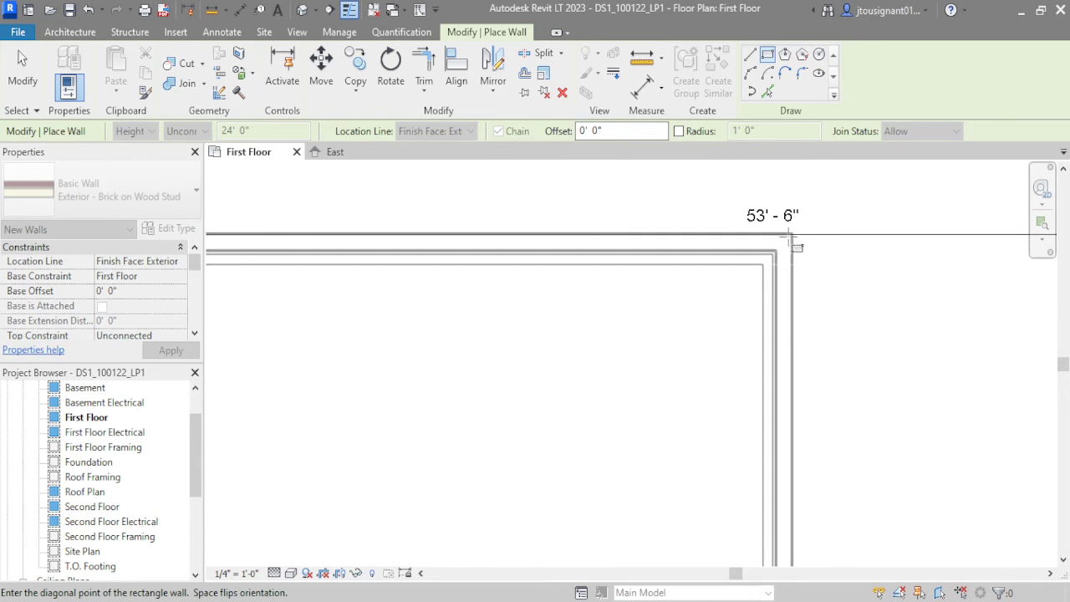
middle_click_drag(804, 240, 891, 359)
scroll(599, 276, "down", 5)
scroll(415, 440, "down", 2)
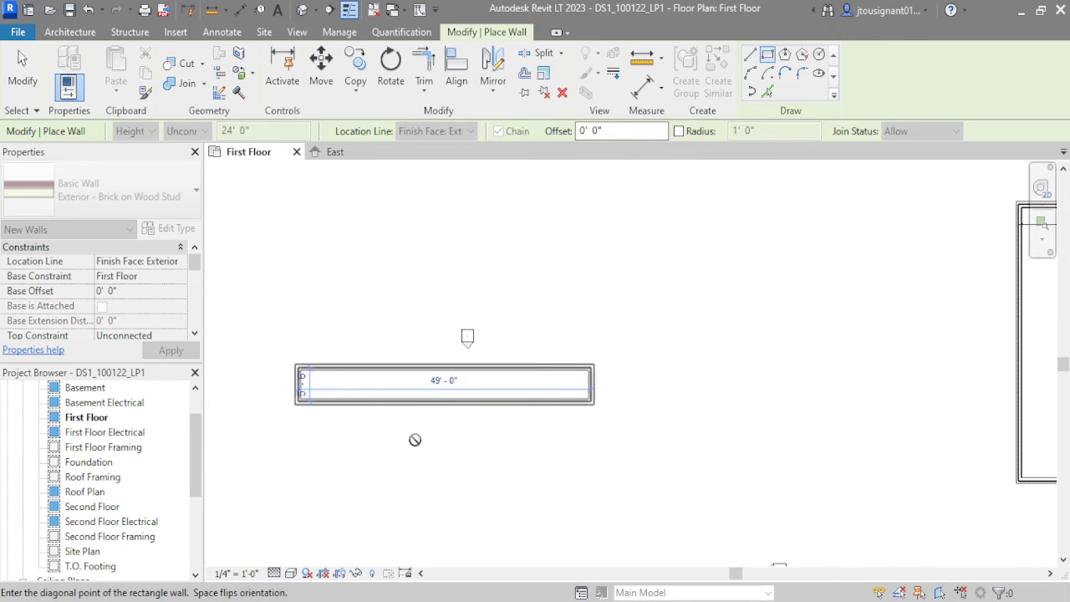
scroll(353, 470, "down", 2)
middle_click_drag(354, 471, 633, 334)
middle_click_drag(836, 442, 647, 385)
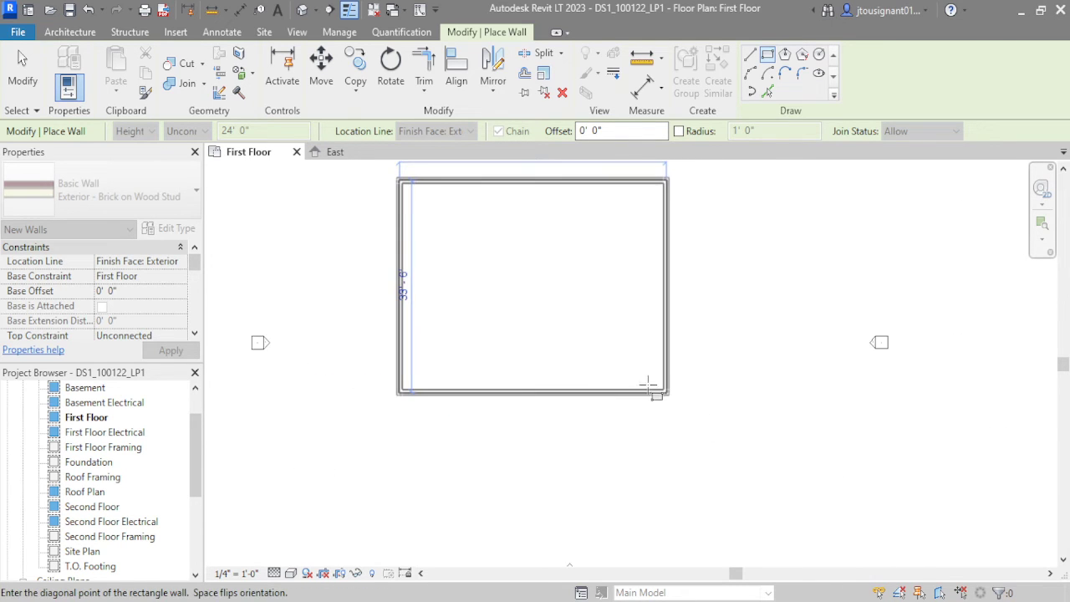
scroll(640, 380, "down", 2)
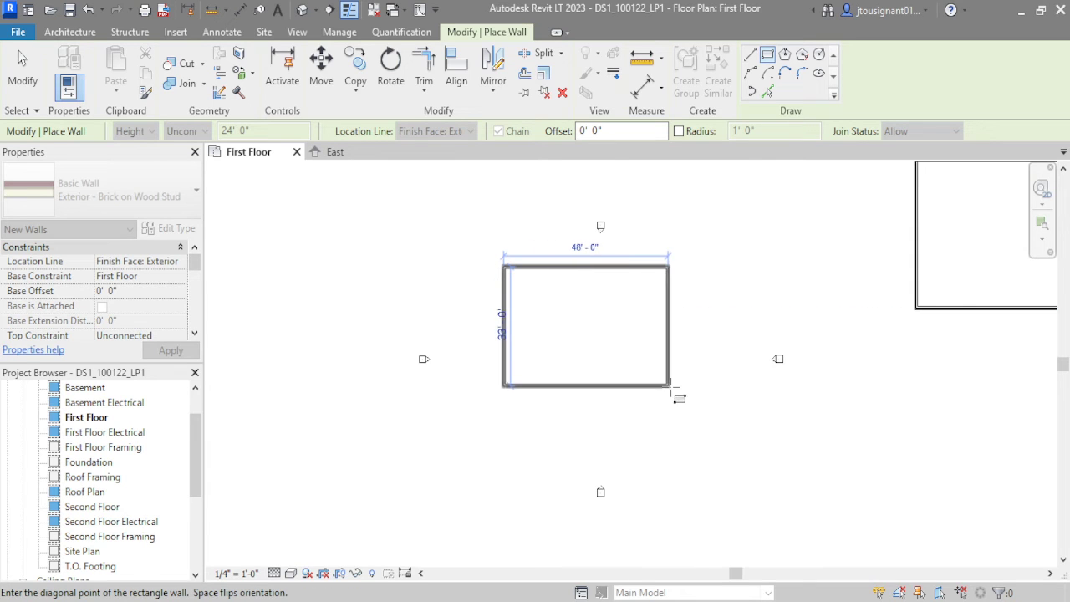
left_click(692, 323)
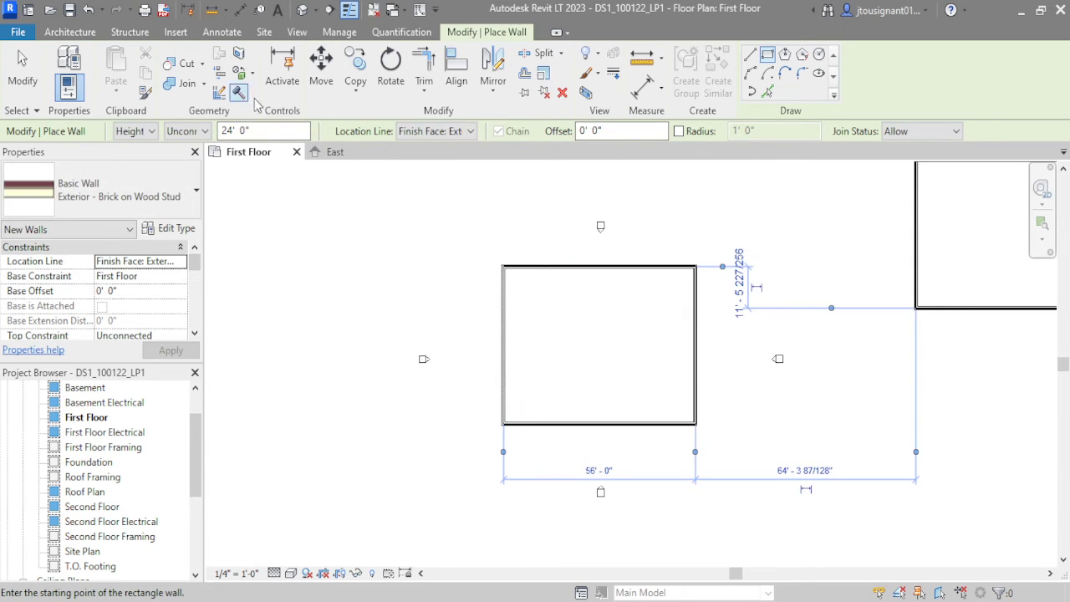
- Draw a small trial wall rectangle, about 10'-6" by 10'-0", inside the new outline and undo both rectangles
left_click(569, 332)
scroll(602, 358, "up", 2)
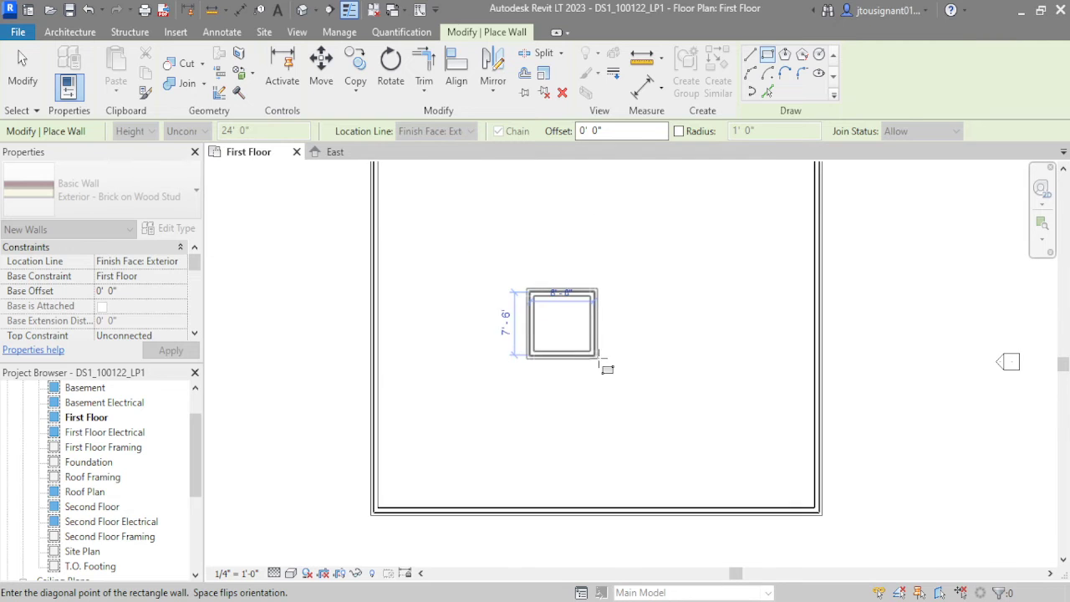
scroll(600, 358, "up", 3)
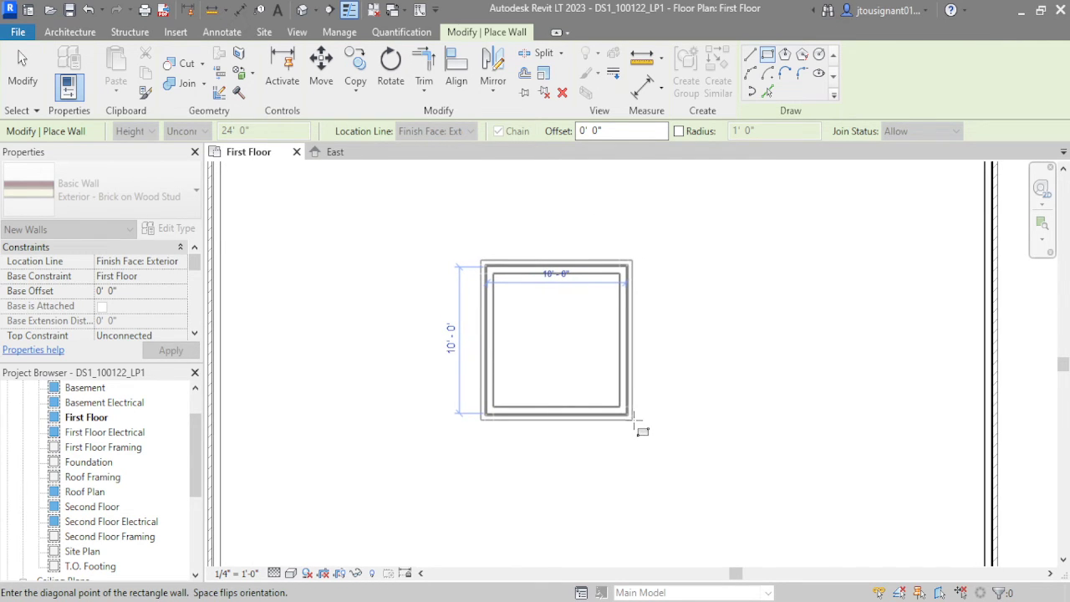
left_click(635, 418)
scroll(577, 306, "up", 2)
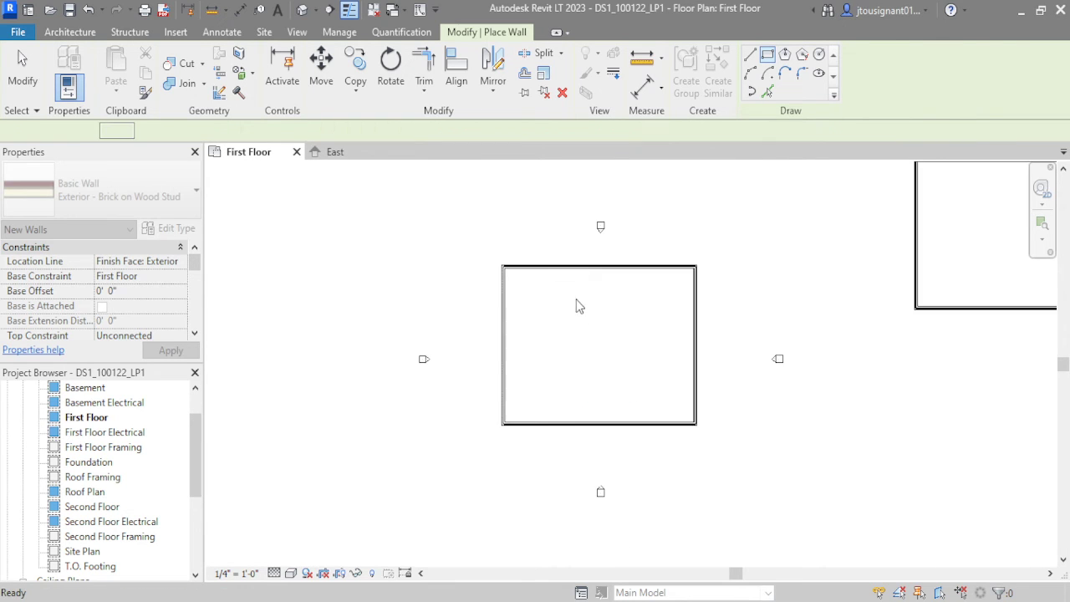
scroll(576, 321, "down", 3)
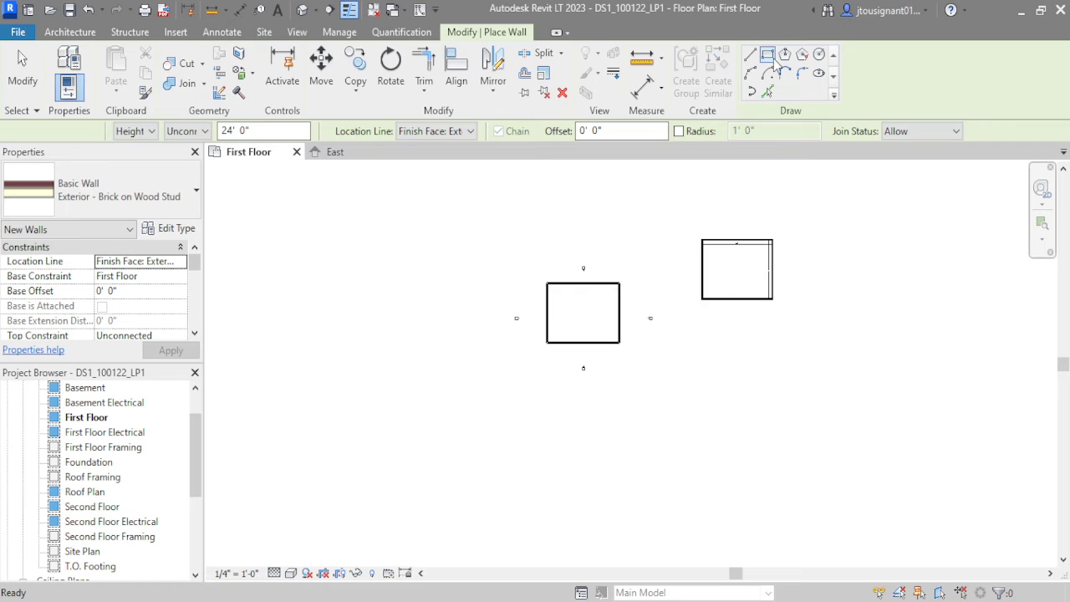
- Restart the rectangular wall placement and check the reference rectangle's inside width and height dimensions
left_click(768, 57)
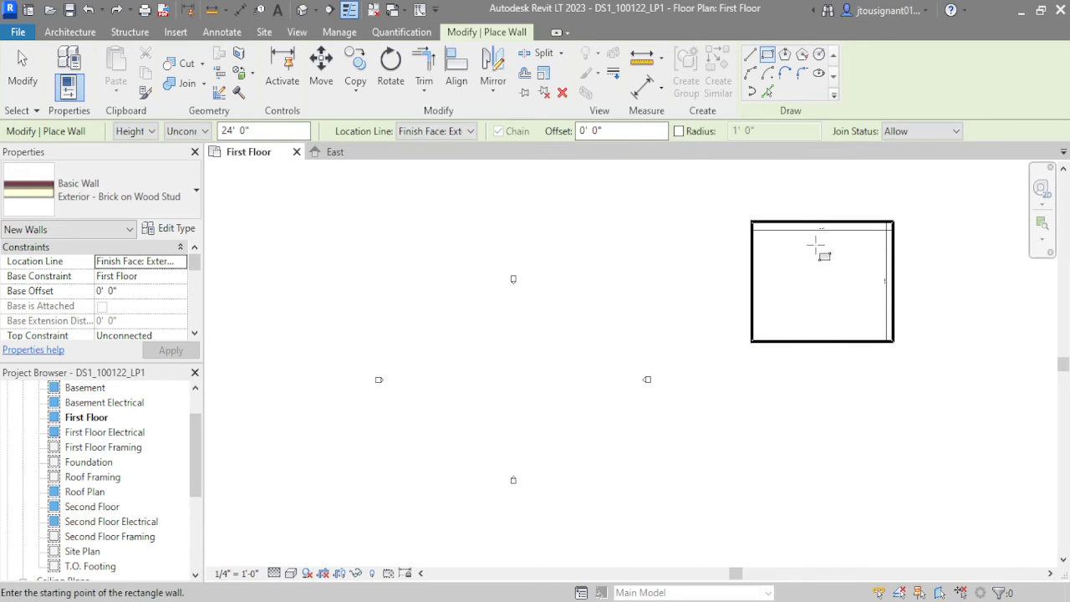
middle_click_drag(839, 261, 807, 286)
scroll(660, 239, "up", 8)
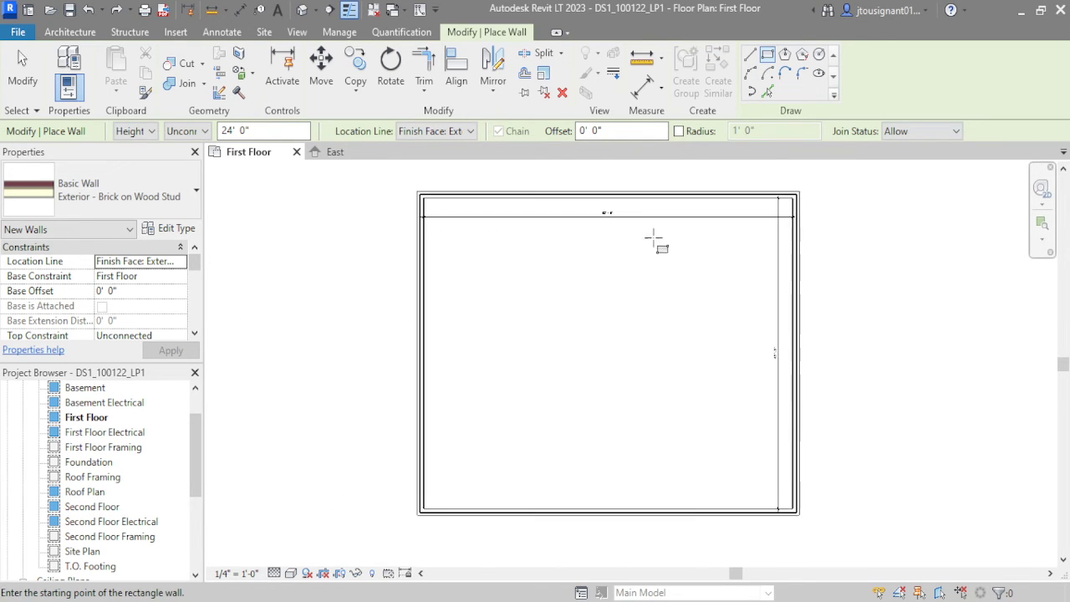
scroll(716, 262, "down", 3)
scroll(897, 442, "up", 2)
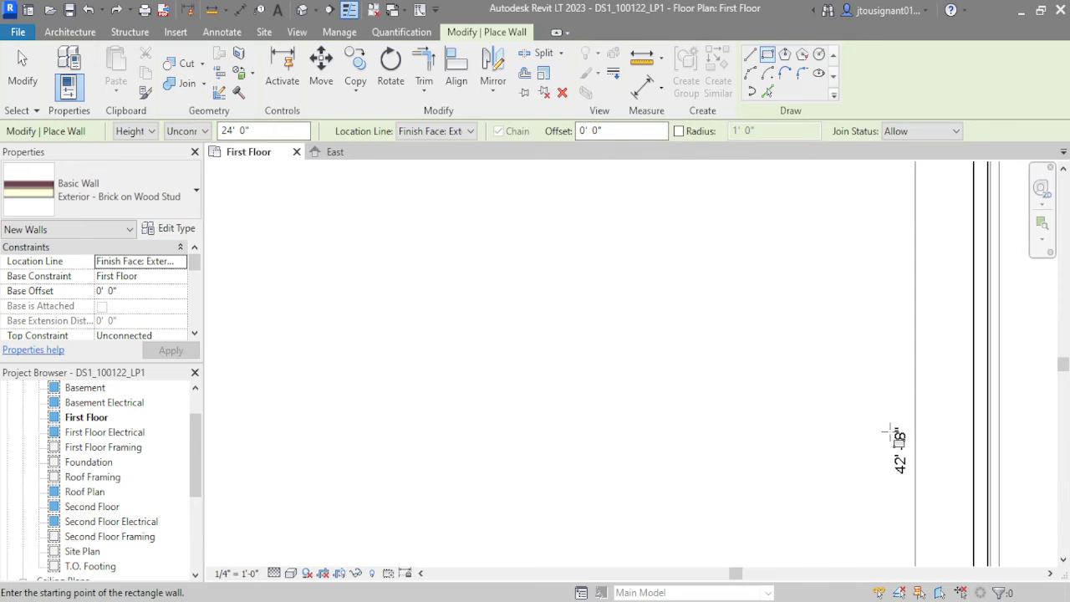
scroll(942, 354, "down", 4)
middle_click_drag(385, 387, 697, 242)
left_click(452, 254)
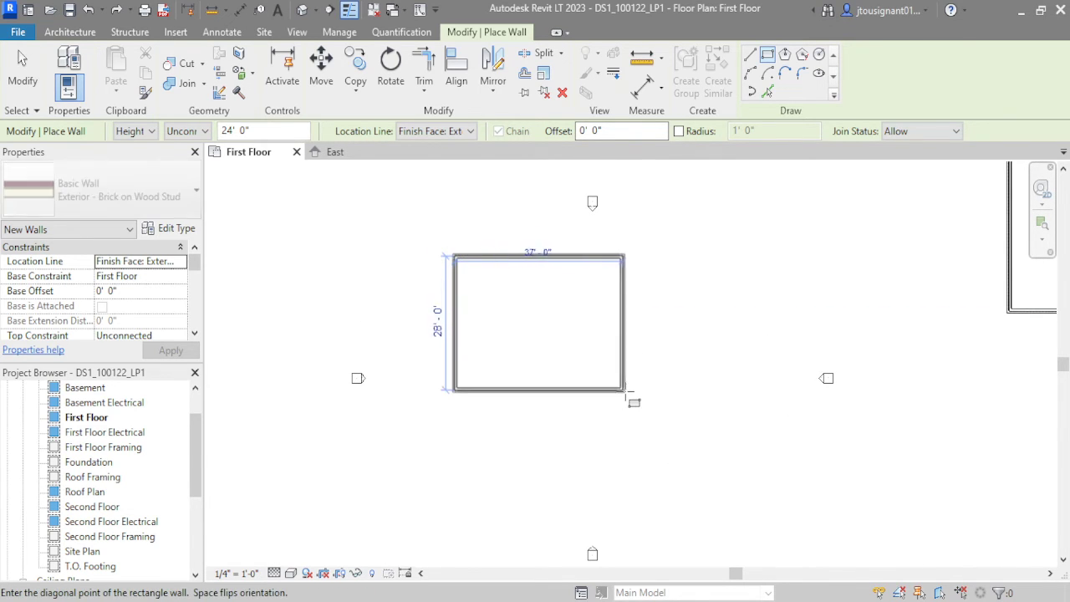
scroll(627, 388, "up", 1)
scroll(678, 433, "up", 2)
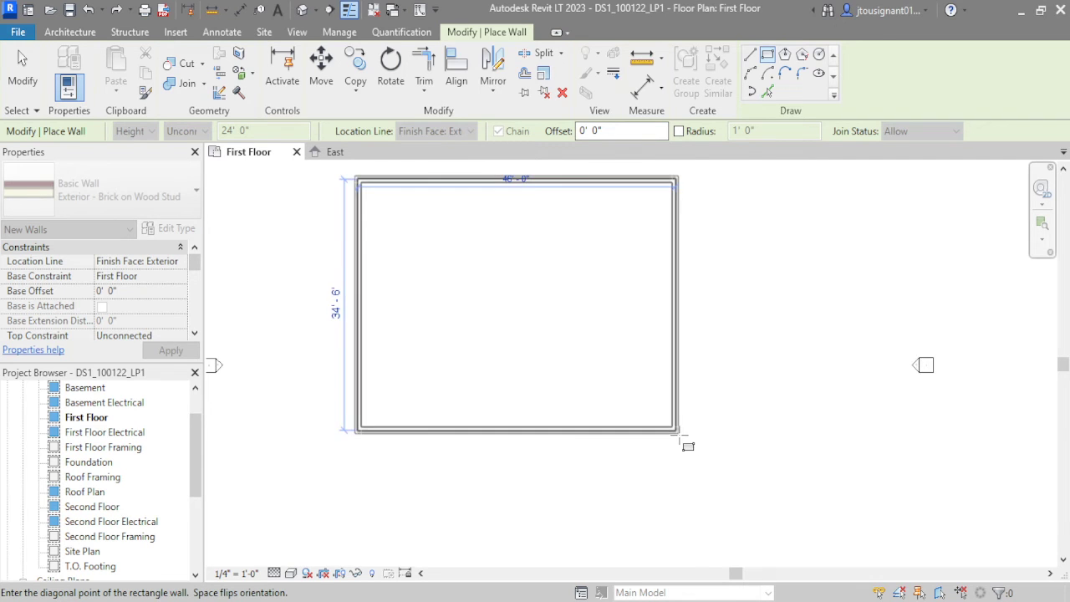
middle_click_drag(678, 434, 717, 475)
scroll(717, 478, "up", 1)
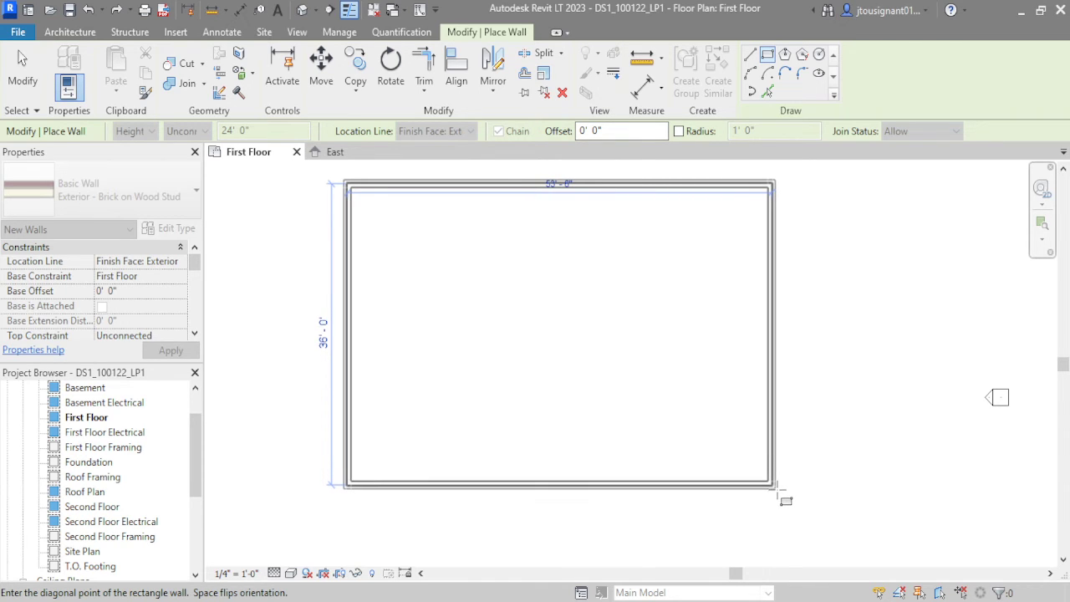
middle_click_drag(794, 540, 769, 513)
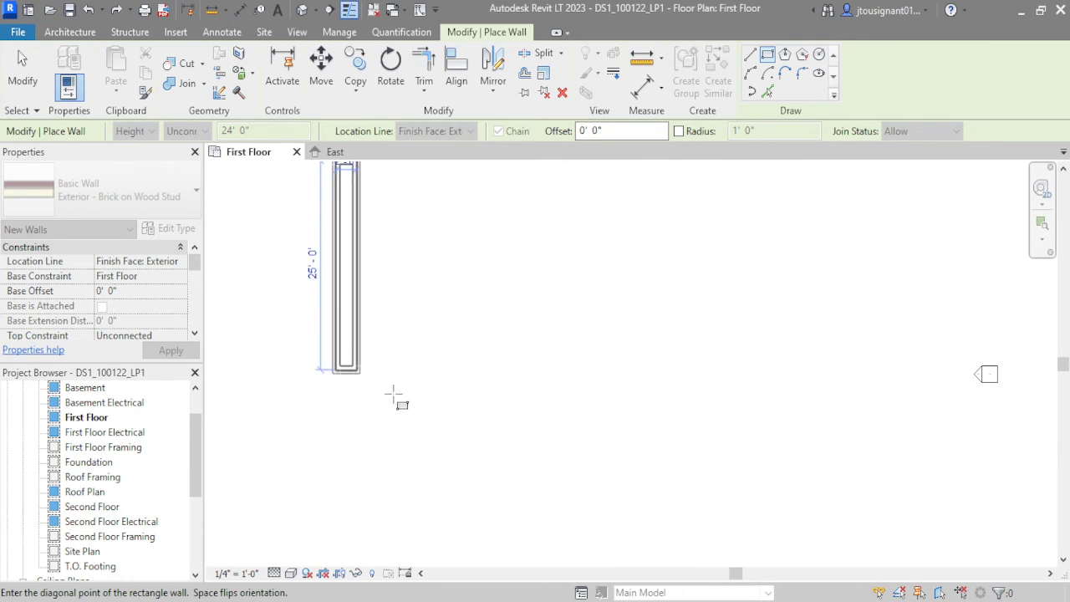
middle_click_drag(647, 504, 618, 425)
scroll(727, 499, "down", 2)
scroll(622, 422, "down", 1)
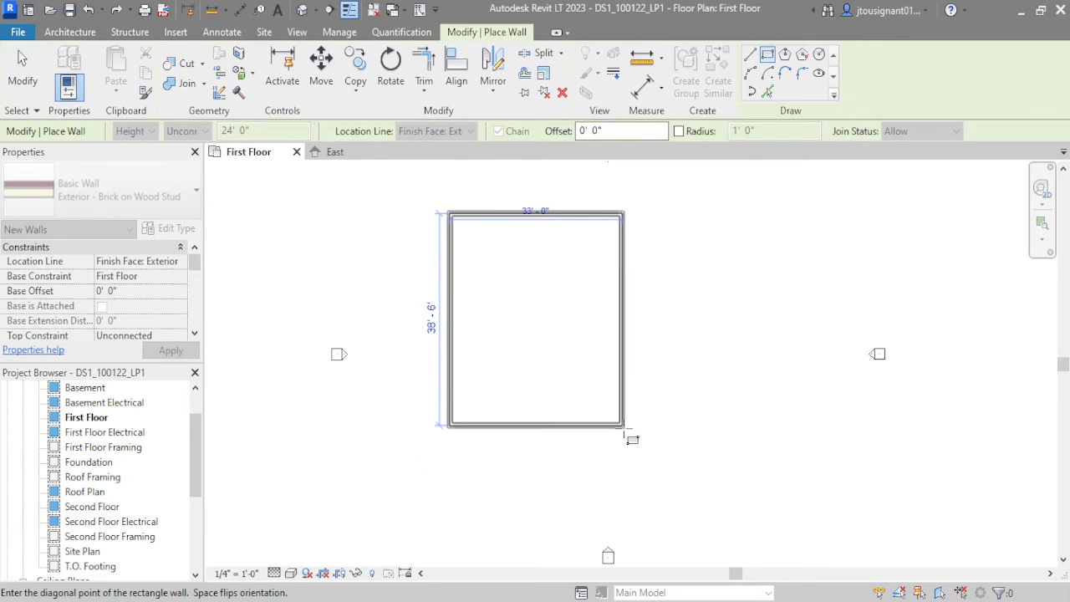
scroll(652, 460, "down", 1)
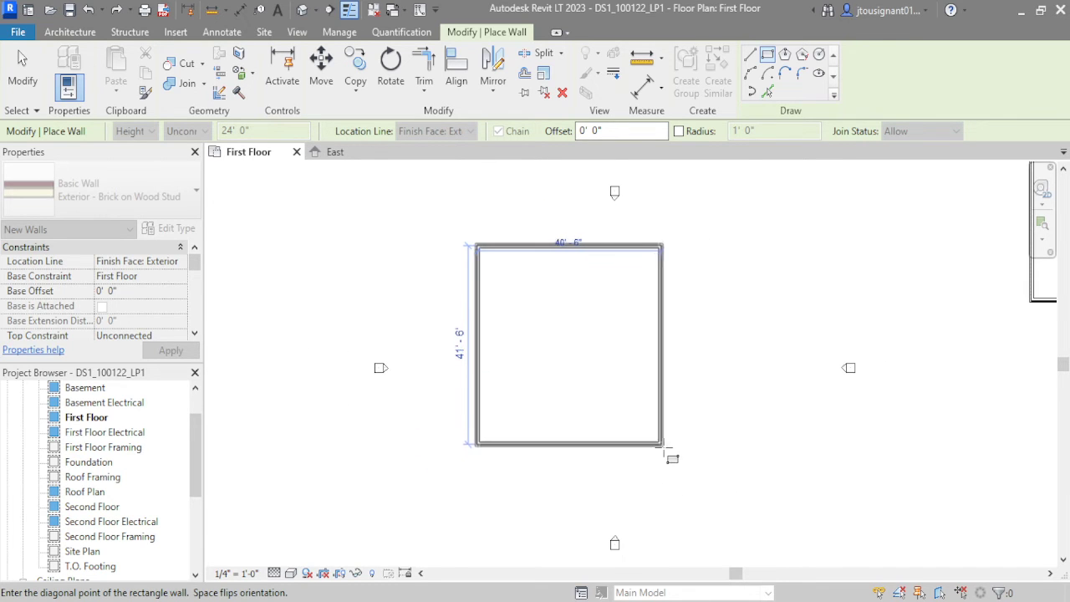
scroll(661, 447, "down", 2)
middle_click_drag(660, 447, 584, 403)
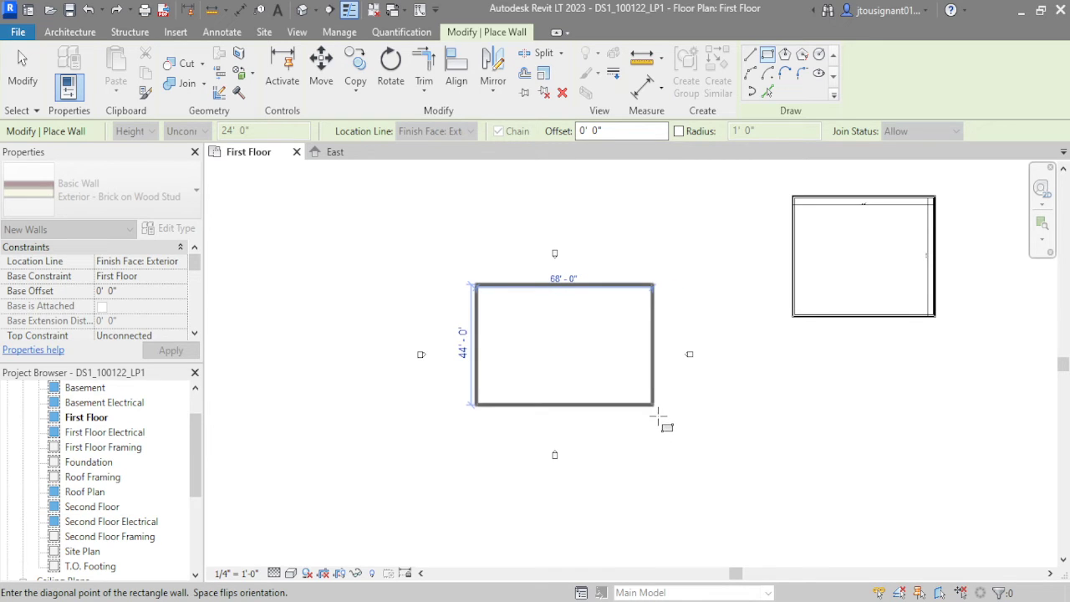
scroll(632, 415, "up", 1)
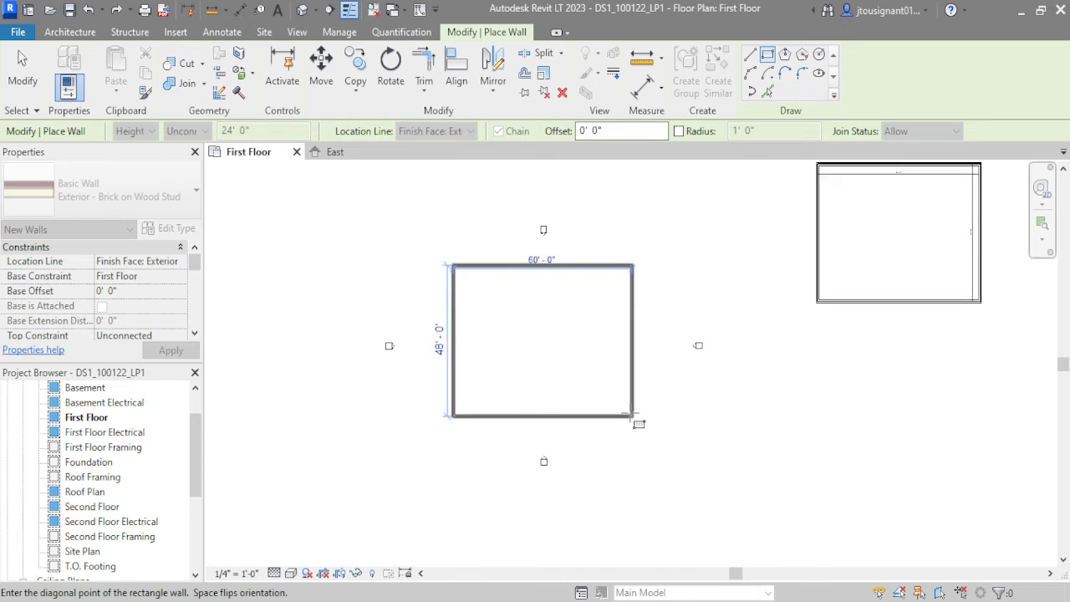
scroll(635, 418, "up", 3)
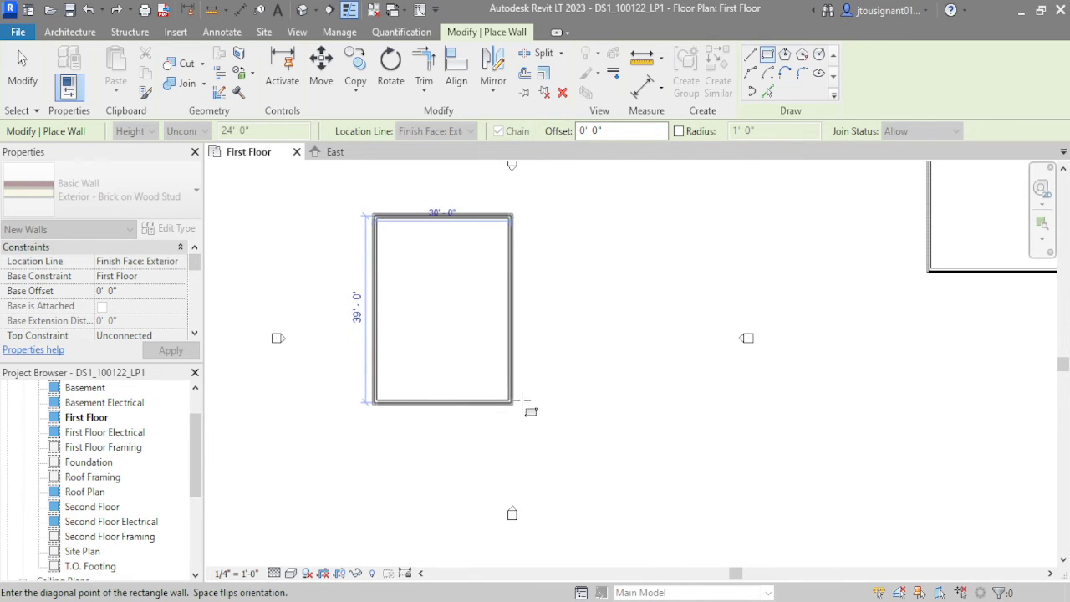
middle_click_drag(522, 399, 577, 434)
scroll(577, 435, "up", 4)
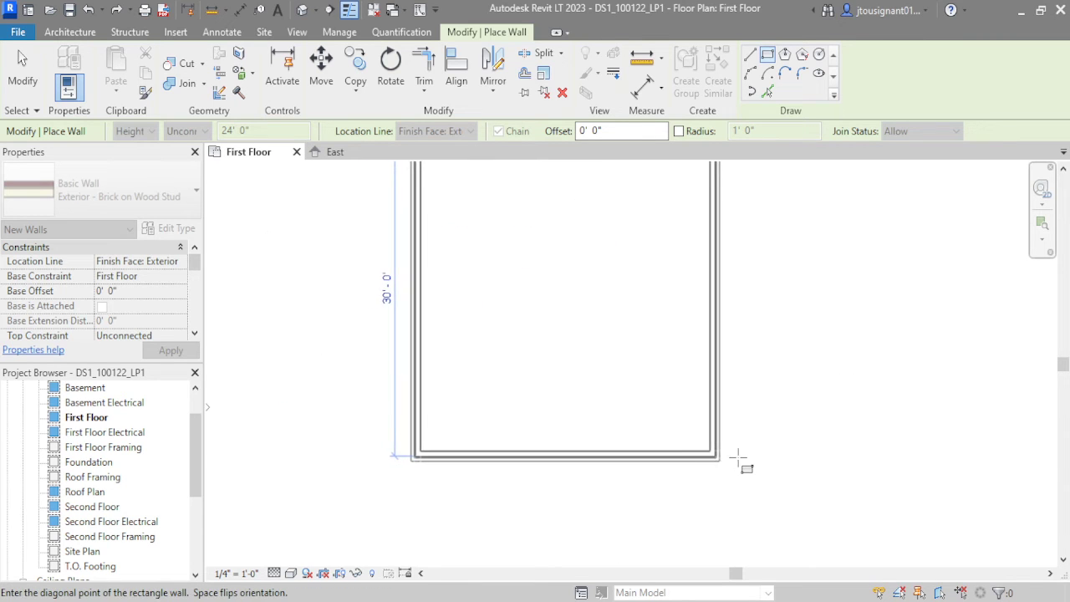
scroll(738, 458, "up", 2)
scroll(960, 513, "down", 1)
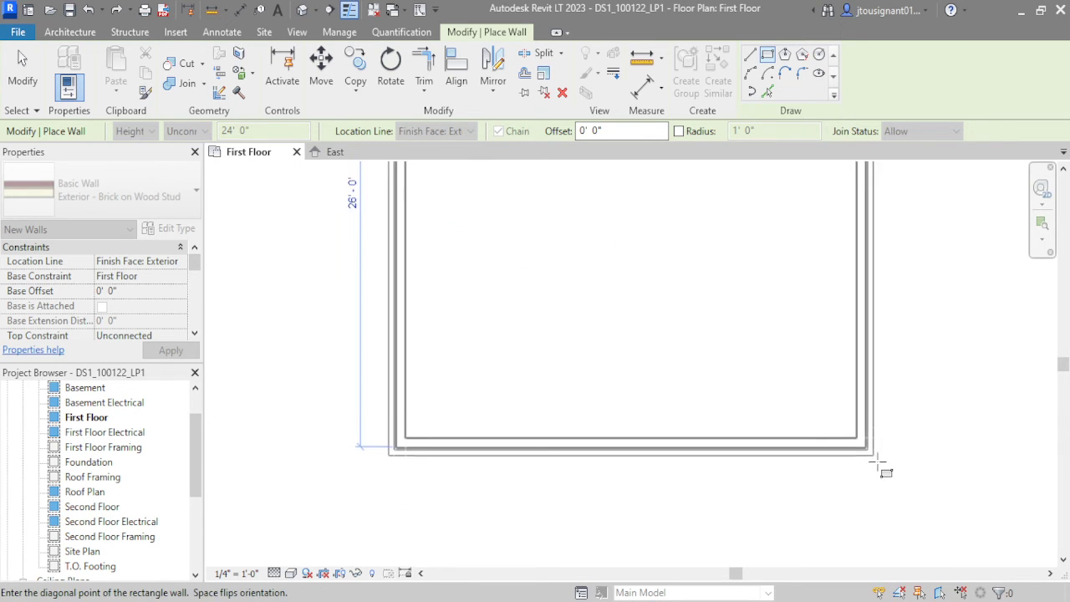
scroll(869, 493, "up", 1)
scroll(874, 489, "down", 1)
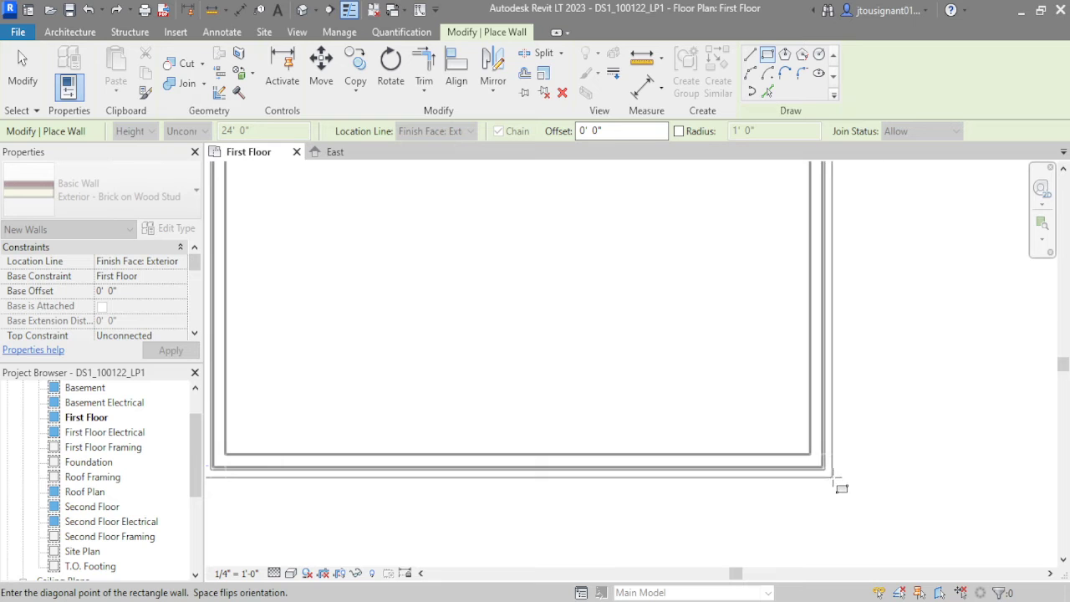
scroll(845, 490, "down", 5)
scroll(635, 446, "up", 1)
middle_click_drag(635, 446, 513, 392)
scroll(651, 434, "down", 2)
scroll(677, 436, "down", 1)
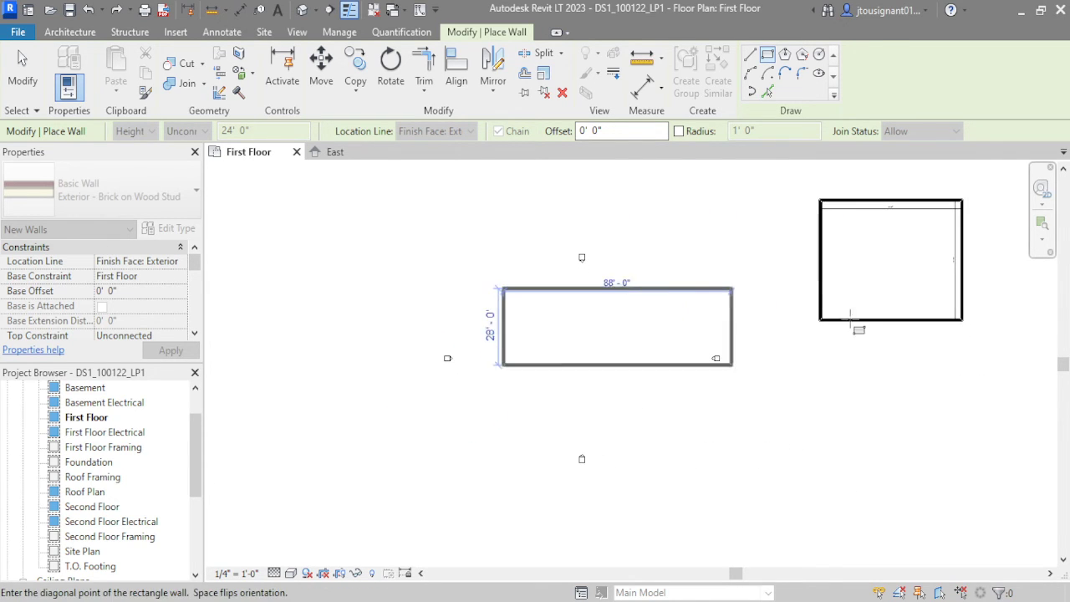
scroll(823, 221, "up", 3)
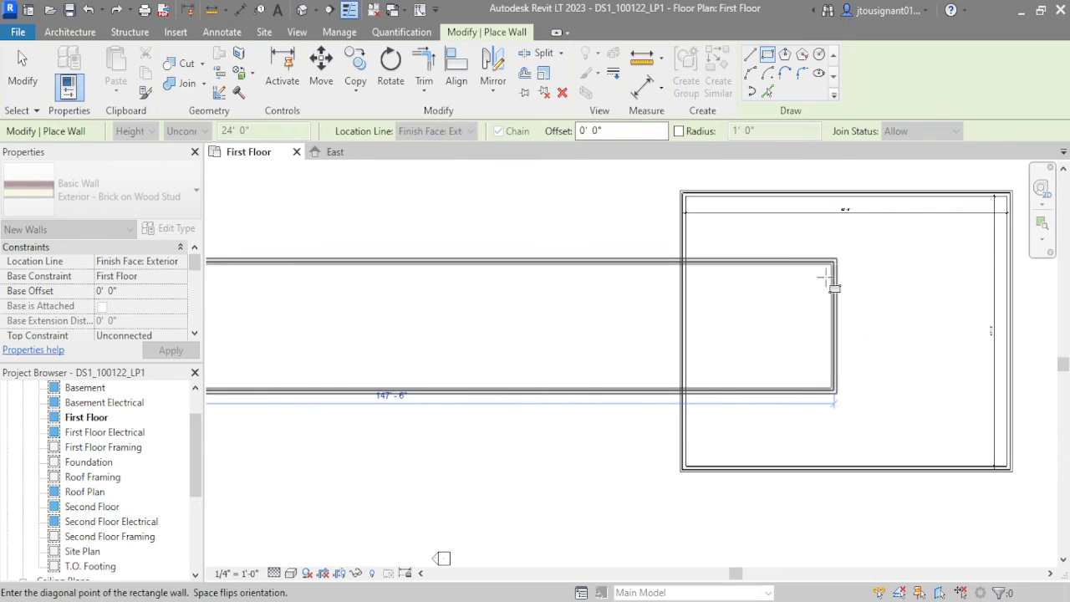
scroll(393, 381, "down", 4)
middle_click_drag(676, 337, 693, 348)
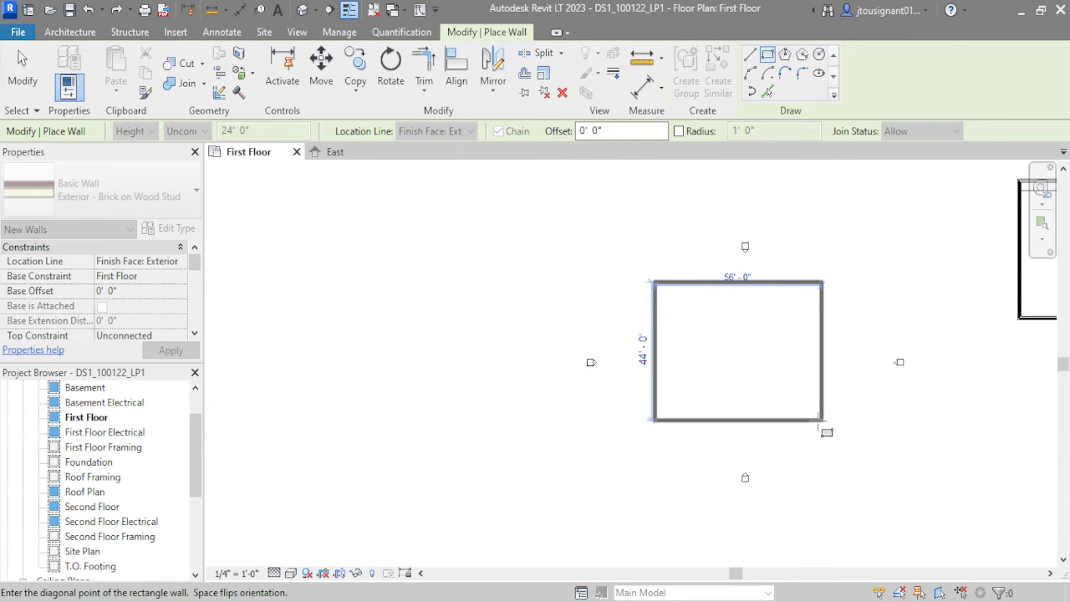
key("Escape")
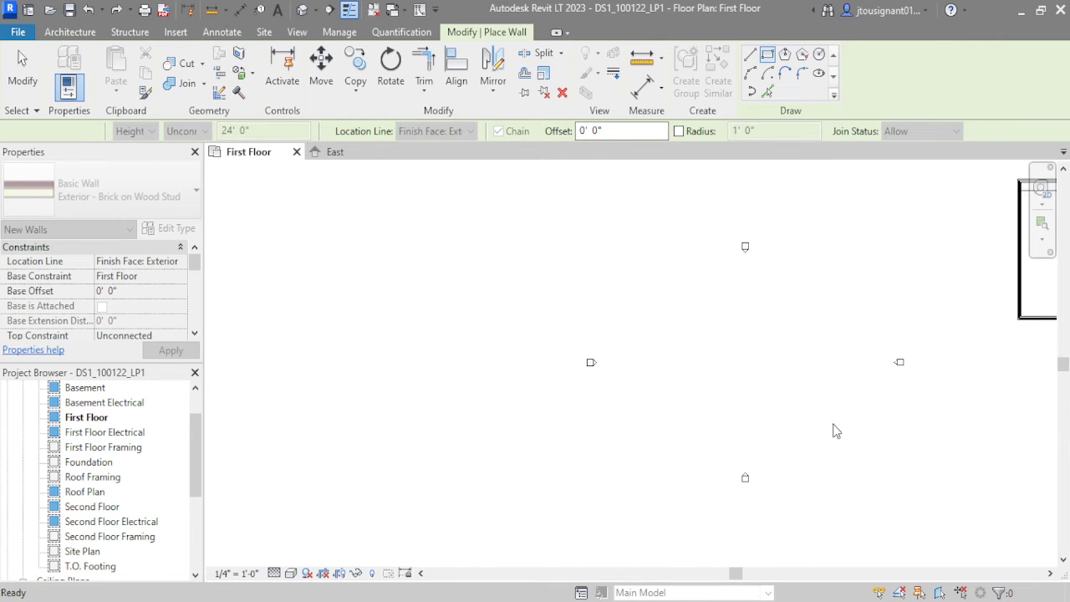
key("Escape")
scroll(844, 323, "up", 1)
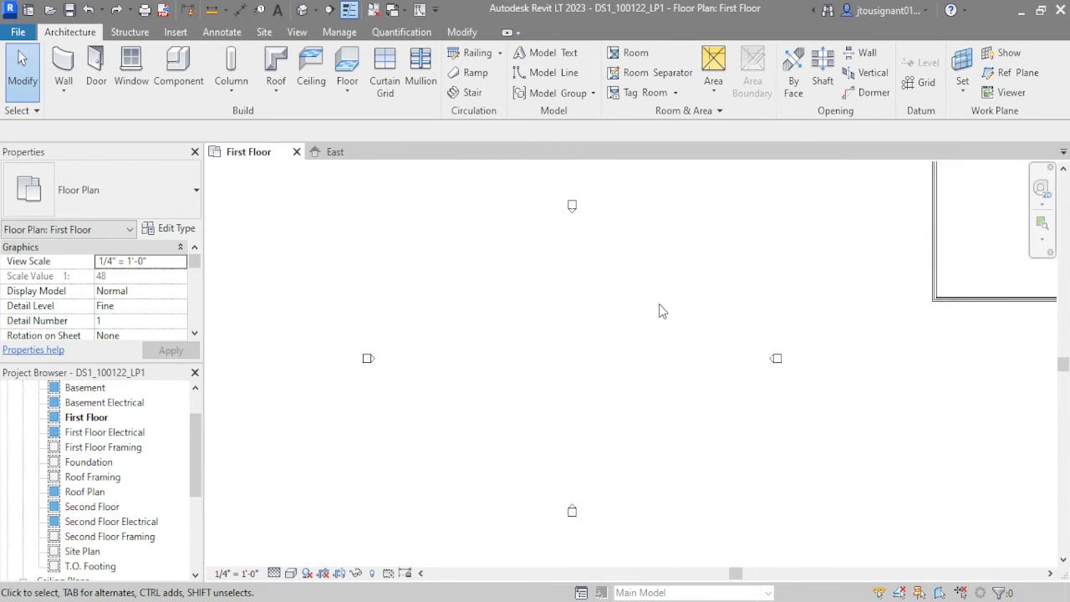
scroll(625, 300, "down", 2)
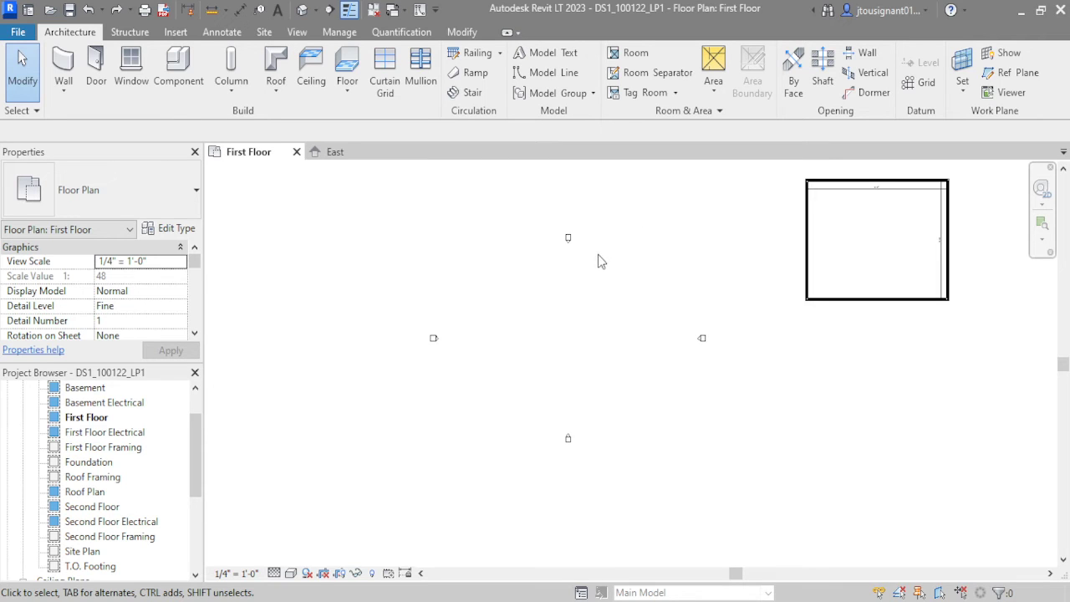
- Draw a rectangle of exterior walls matching the reference wall's type, about 68' wide, centred between the four elevation markers
left_click(805, 245)
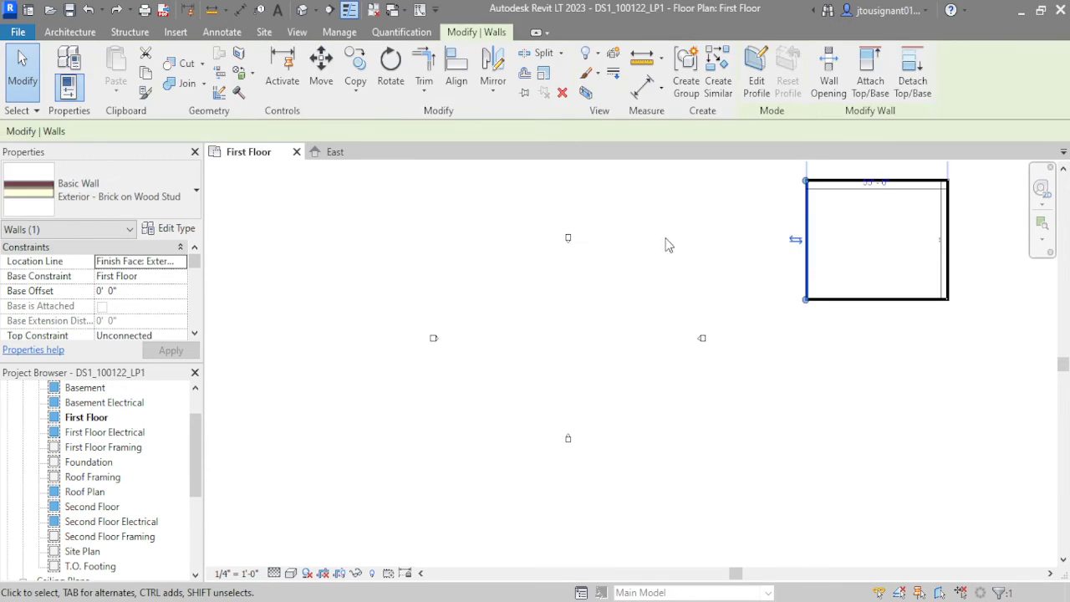
left_click(717, 81)
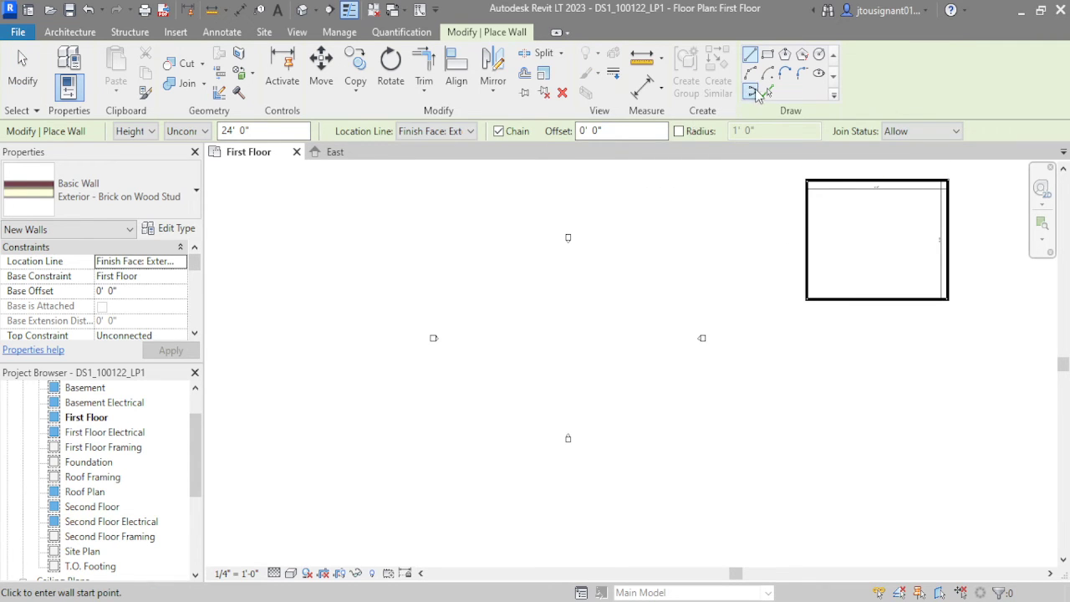
left_click(768, 55)
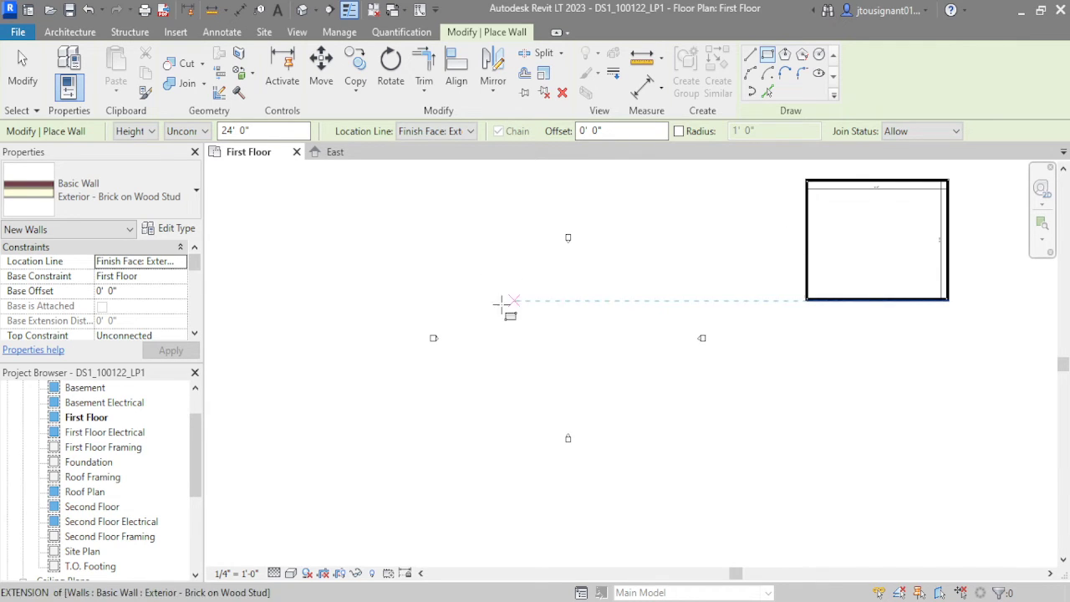
left_click(481, 269)
left_click(658, 401)
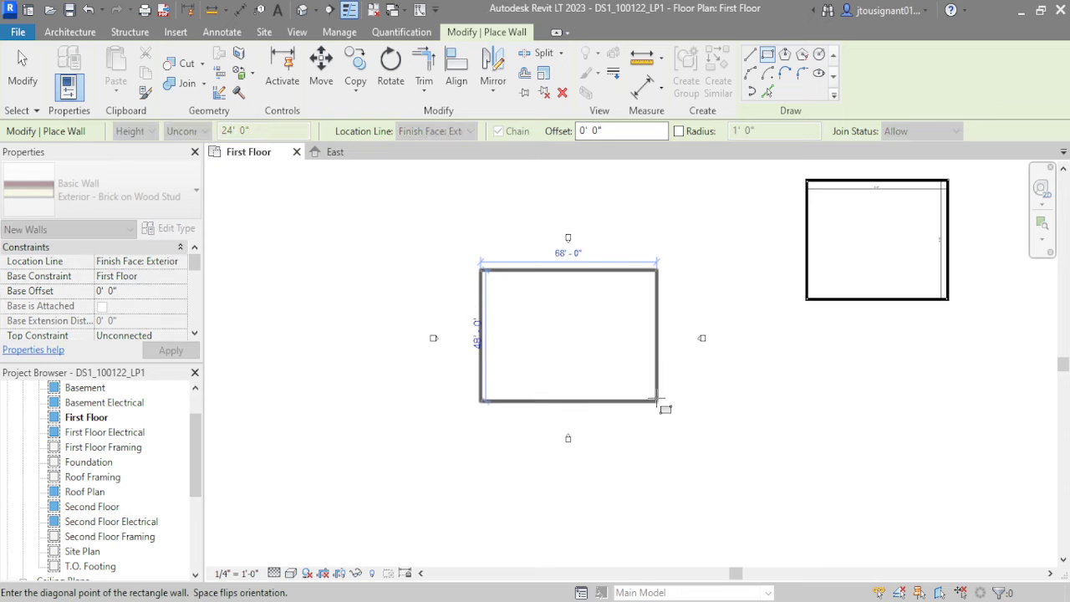
key("Escape")
key("Escape")
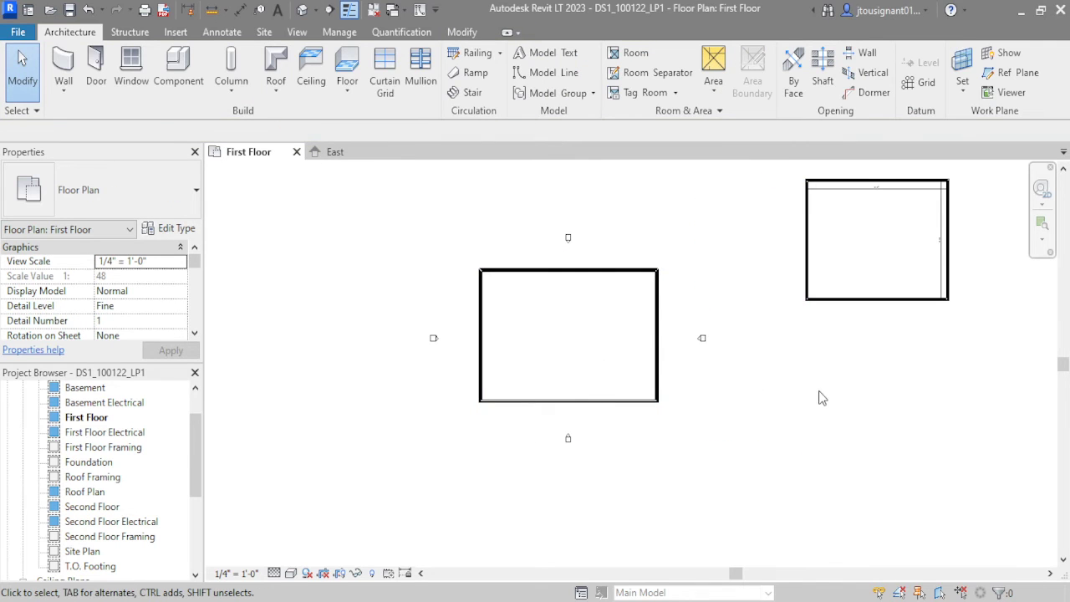
- Add an aligned dimension for the new rectangle's inside width, placed just below the upper wall
middle_click_drag(786, 337, 701, 350)
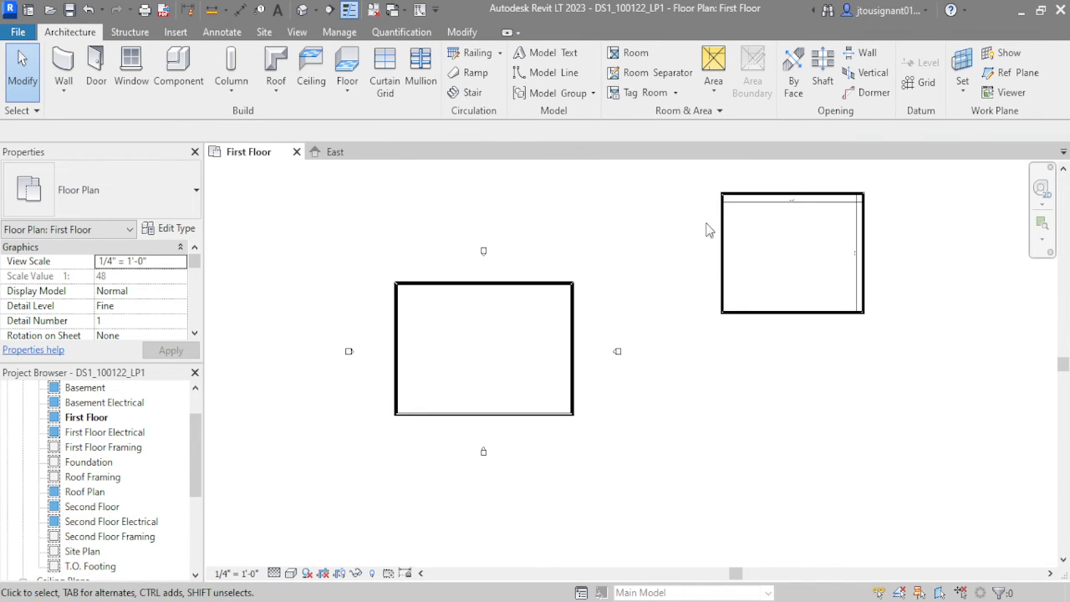
left_click(239, 11)
scroll(469, 234, "up", 6)
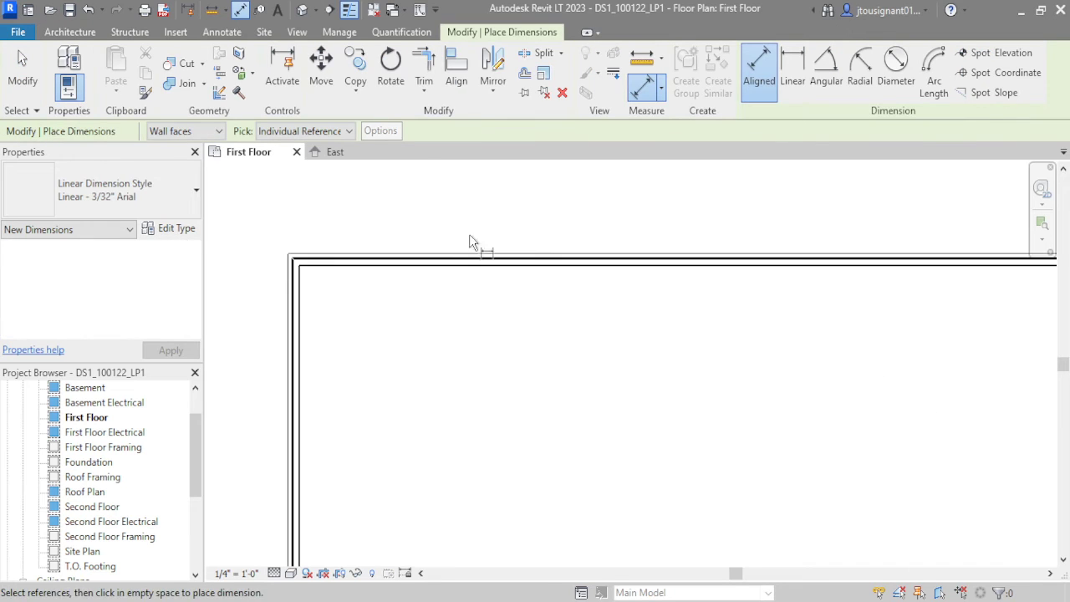
left_click(411, 306)
scroll(395, 360, "down", 3)
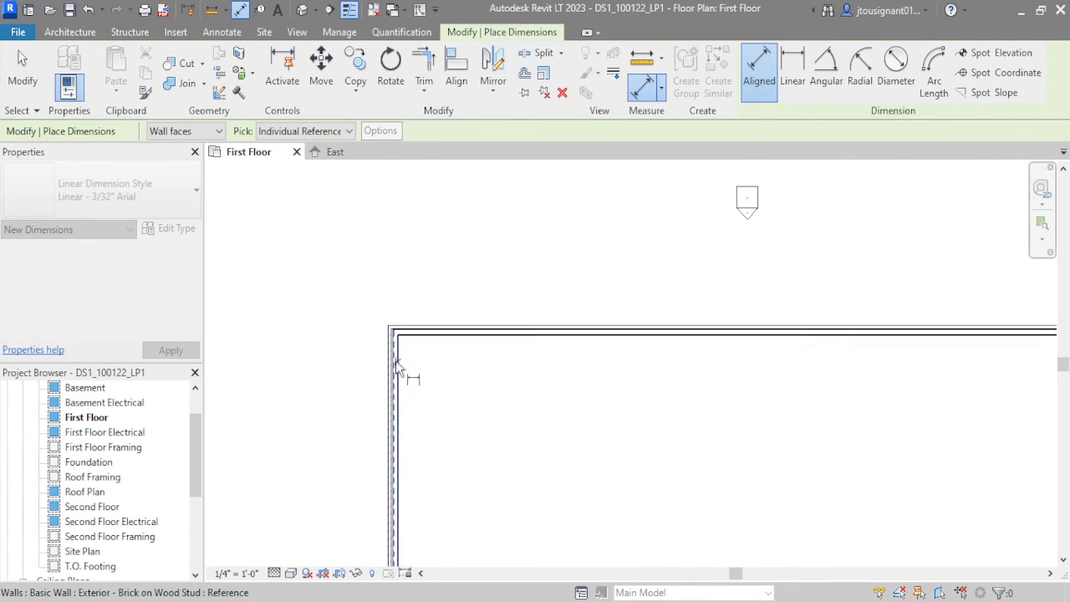
middle_click_drag(395, 360, 754, 358)
scroll(723, 339, "up", 5)
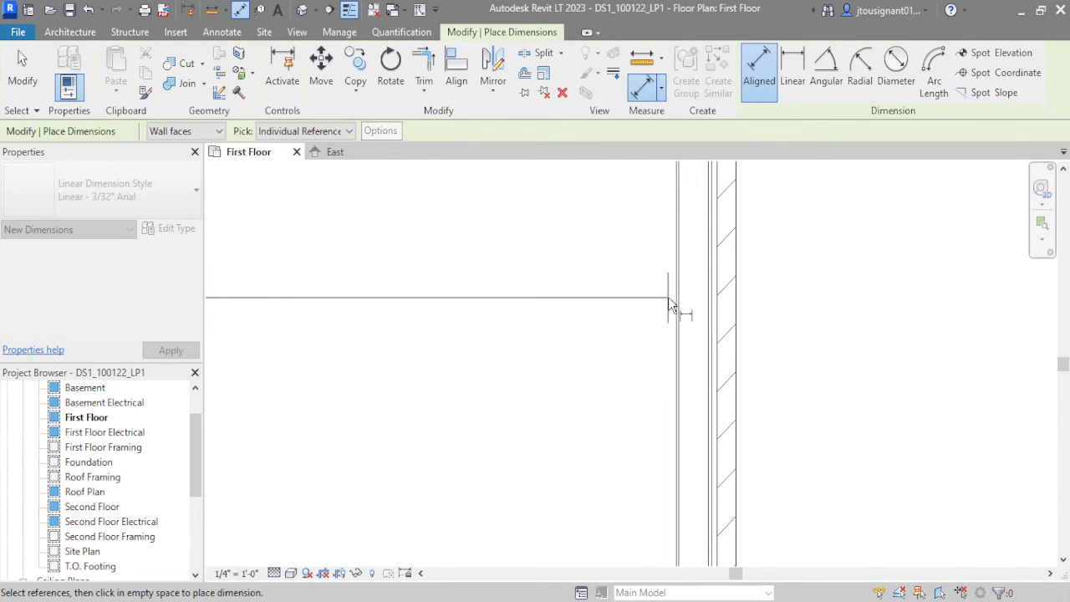
scroll(743, 388, "down", 2)
left_click(743, 389)
scroll(743, 388, "down", 3)
middle_click_drag(509, 398, 695, 310)
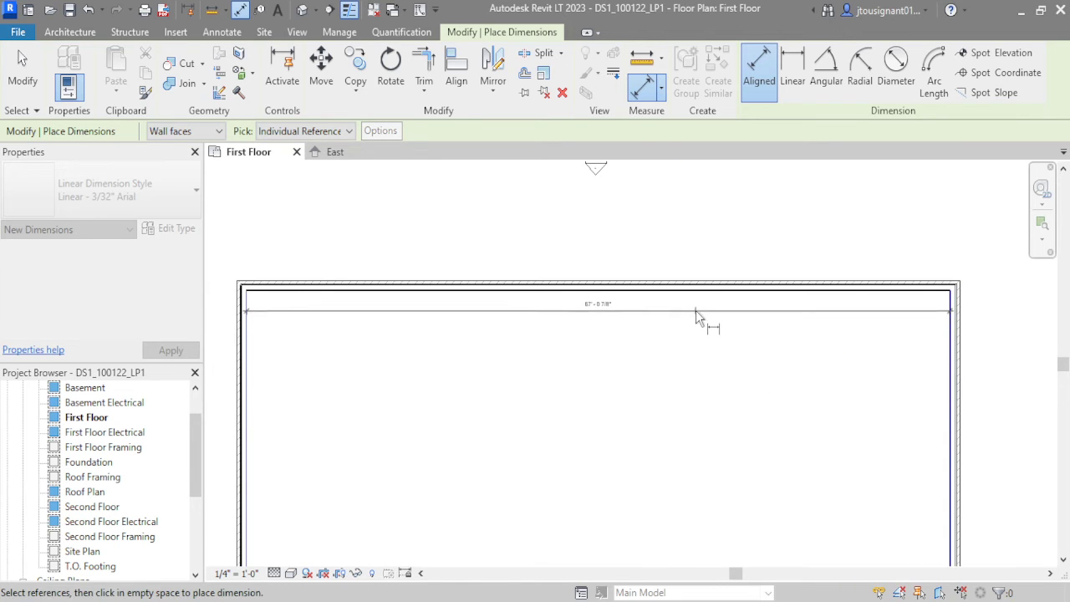
left_click(695, 310)
- Add an aligned dimension for the new rectangle's inside height, placed just inside the right wall
middle_click_drag(759, 408, 413, 254)
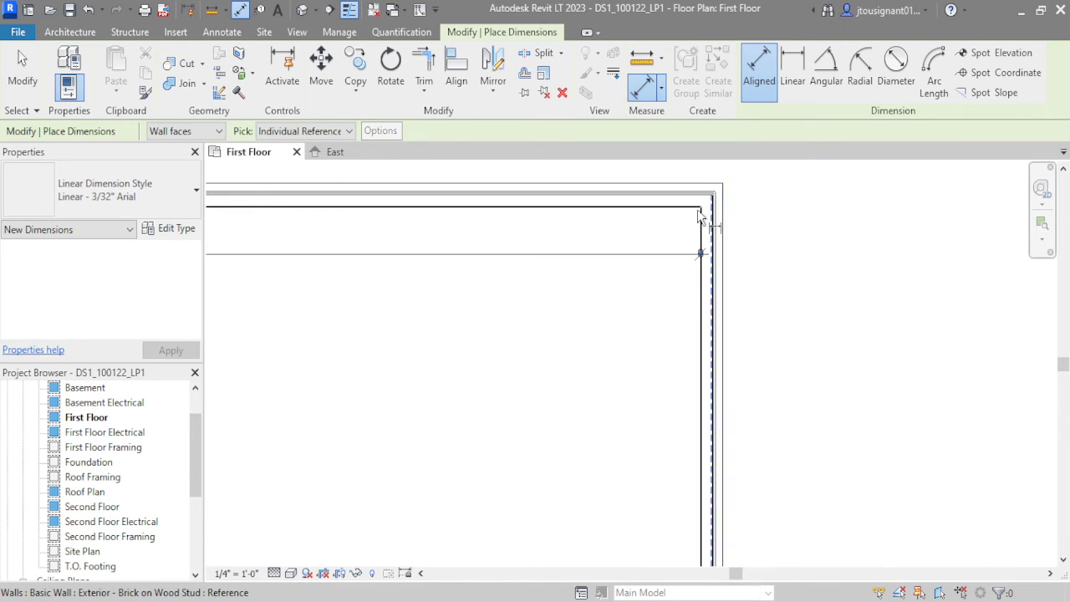
scroll(633, 214, "up", 5)
left_click(630, 203)
scroll(632, 199, "down", 3)
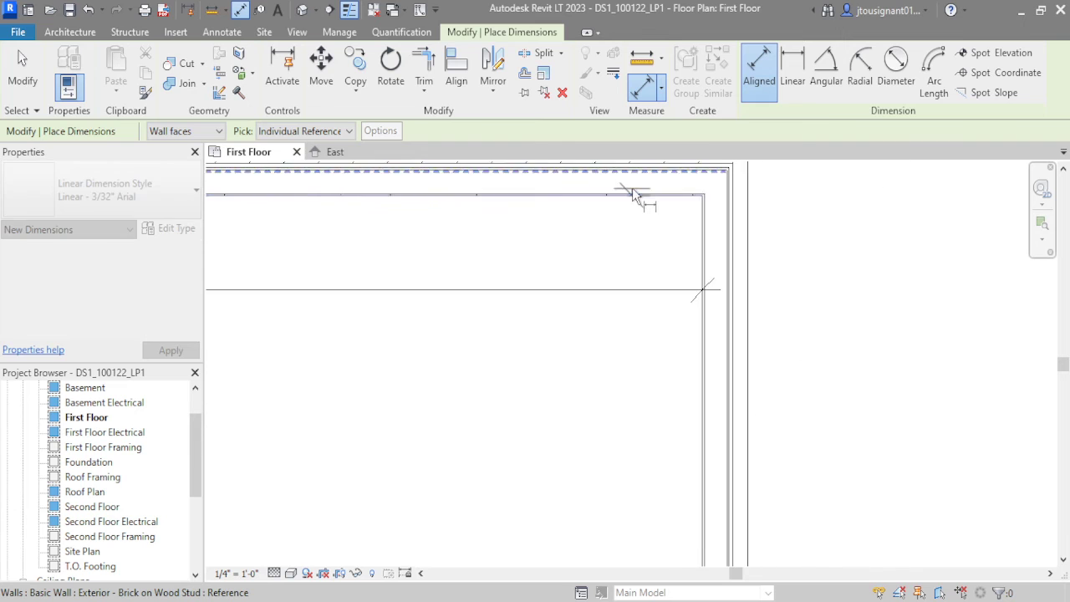
scroll(616, 349, "down", 1)
middle_click_drag(577, 535, 648, 376)
scroll(660, 477, "up", 5)
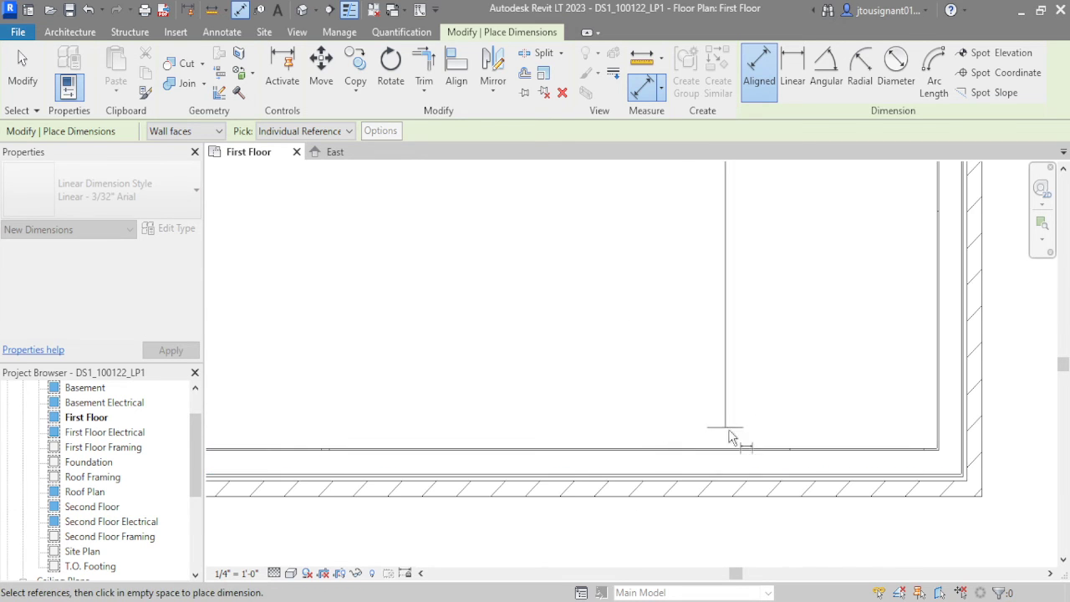
scroll(748, 452, "down", 5)
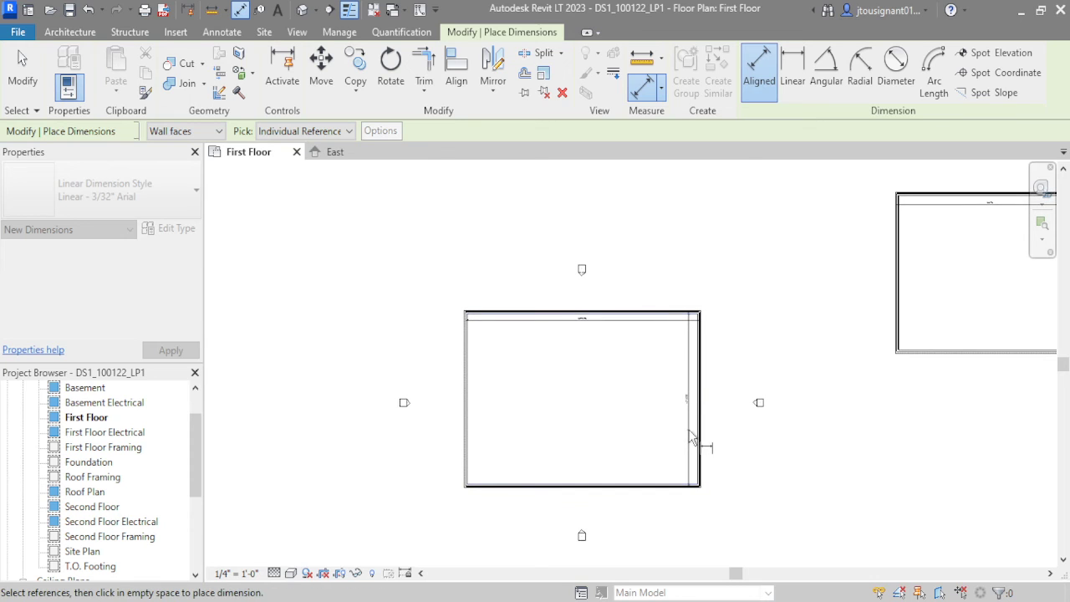
key("Escape")
- Compare the inside width dimensions of the reference rectangle and the new wall rectangle
middle_click_drag(721, 406, 604, 360)
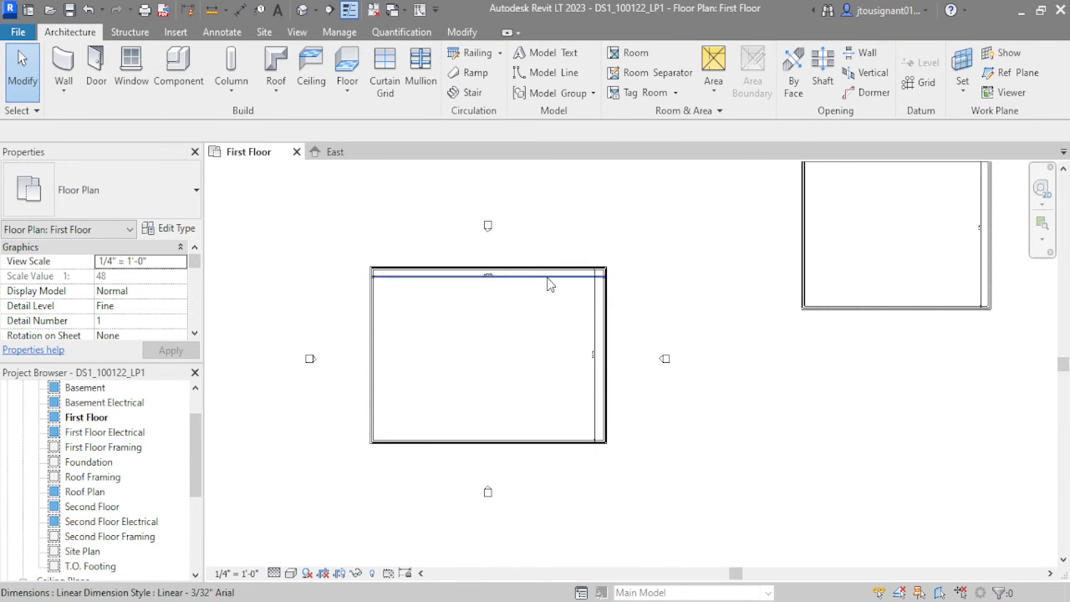
middle_click_drag(459, 291, 300, 376)
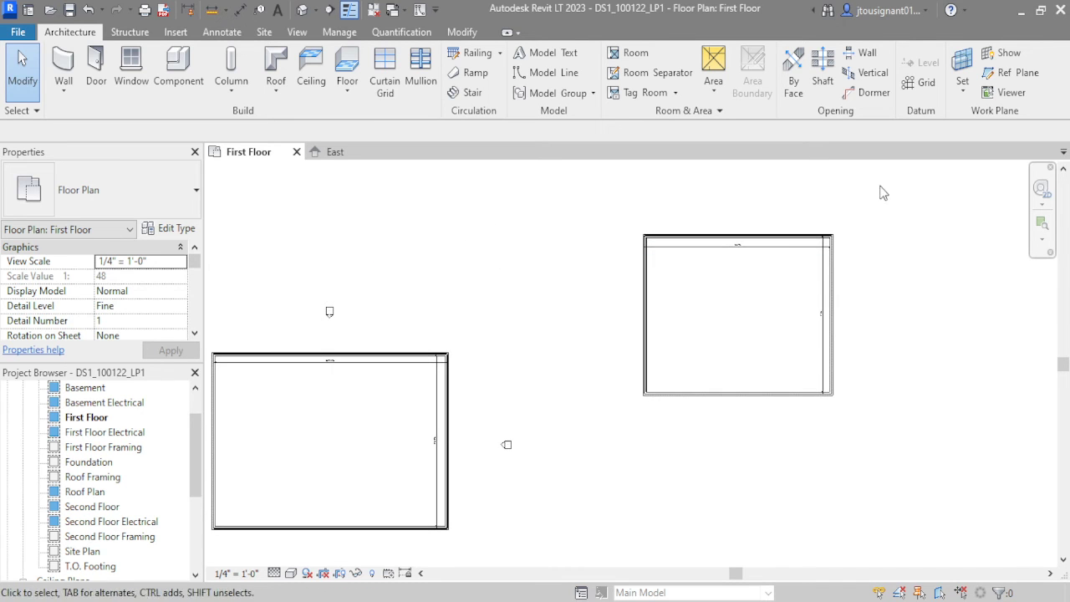
scroll(756, 243, "up", 5)
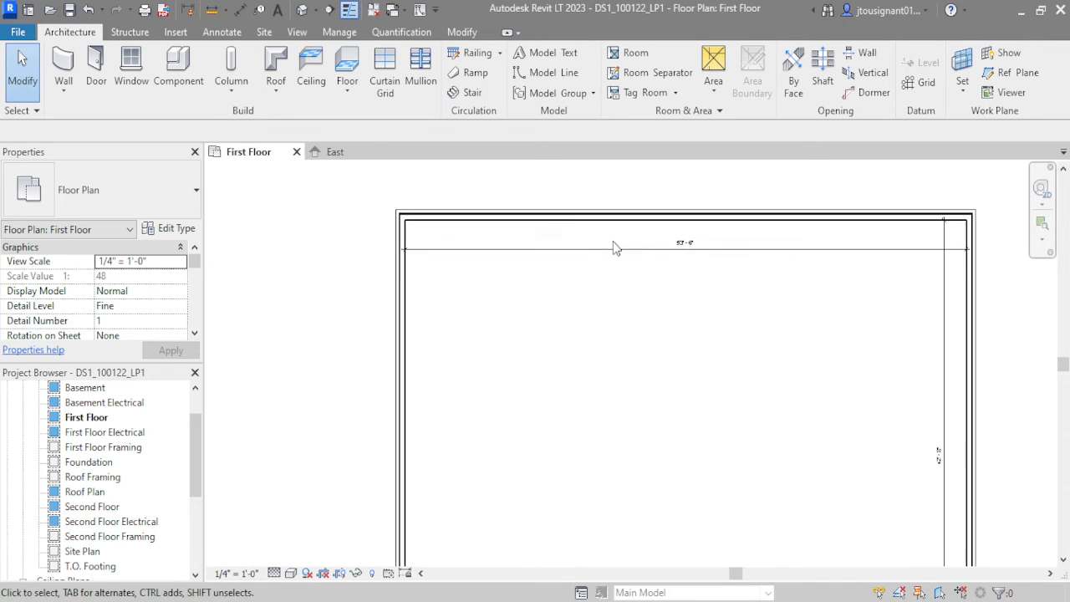
scroll(613, 246, "up", 3)
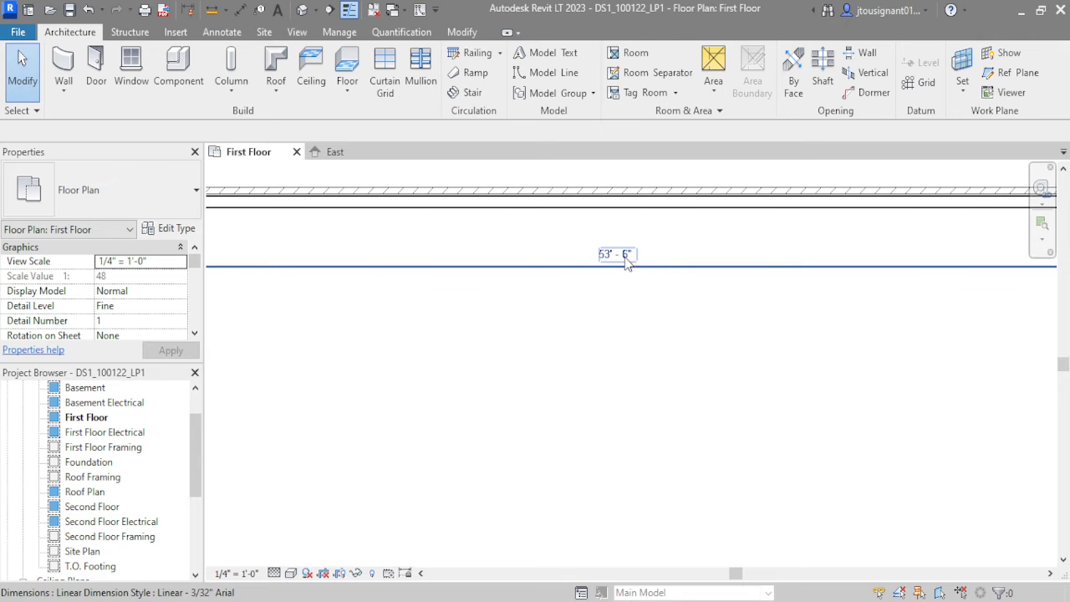
scroll(824, 257, "down", 3)
scroll(647, 257, "down", 2)
middle_click_drag(647, 257, 652, 305)
scroll(654, 307, "up", 4)
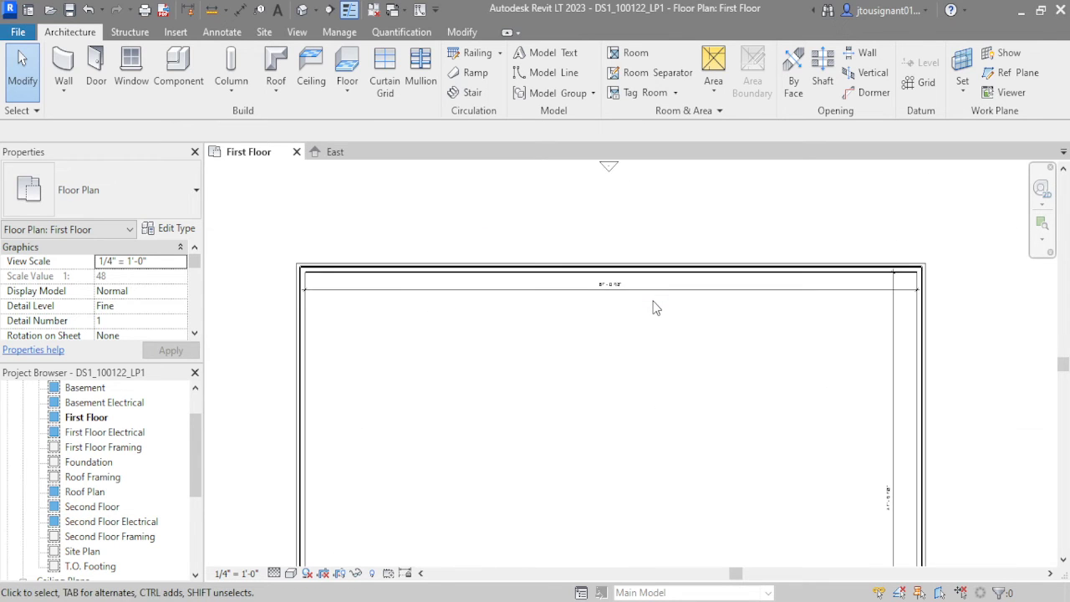
scroll(640, 303, "up", 7)
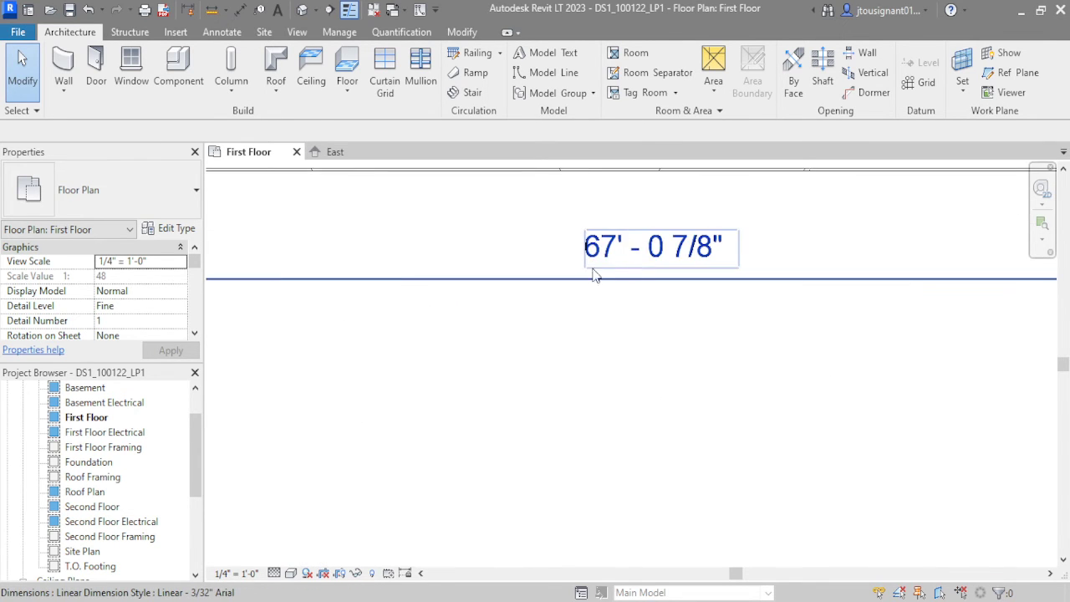
scroll(593, 274, "down", 7)
scroll(616, 272, "up", 4)
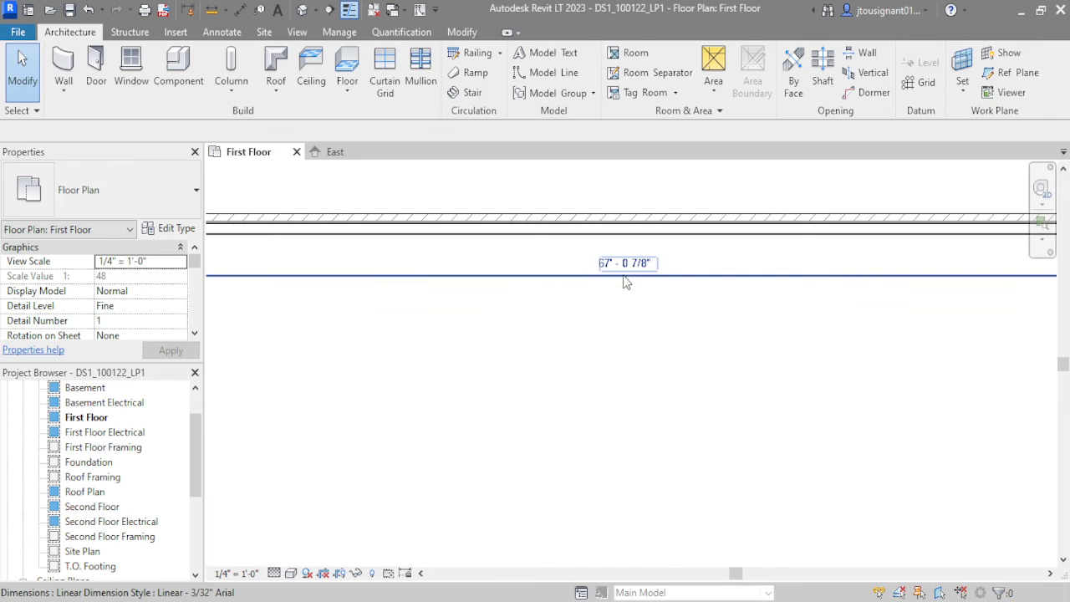
scroll(625, 282, "down", 4)
scroll(610, 283, "down", 1)
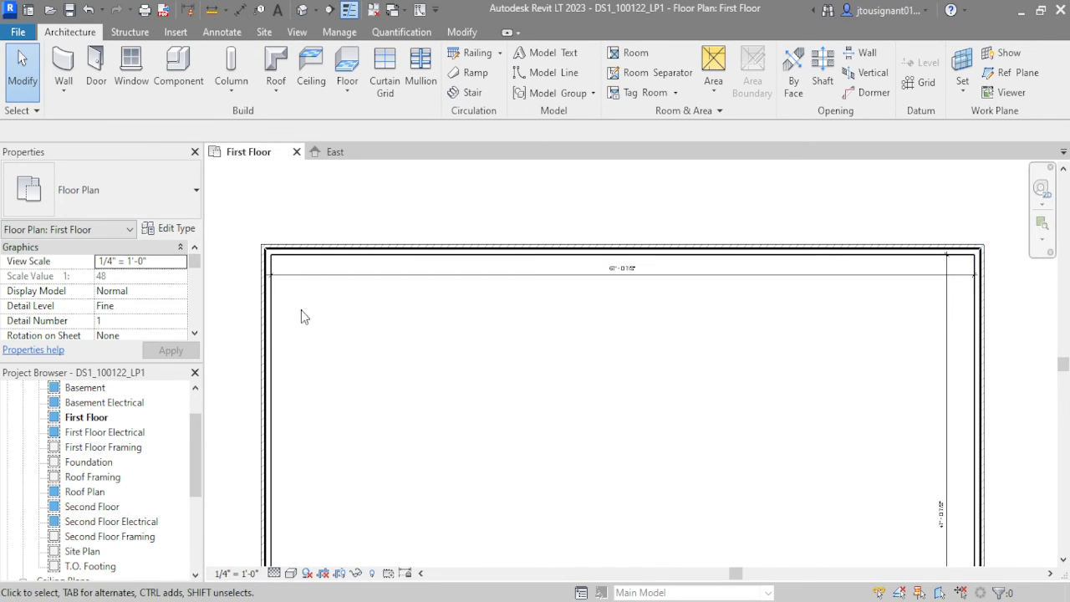
- Select the new rectangle's left wall to examine its width dimensions, and clear the selection
left_click(264, 309)
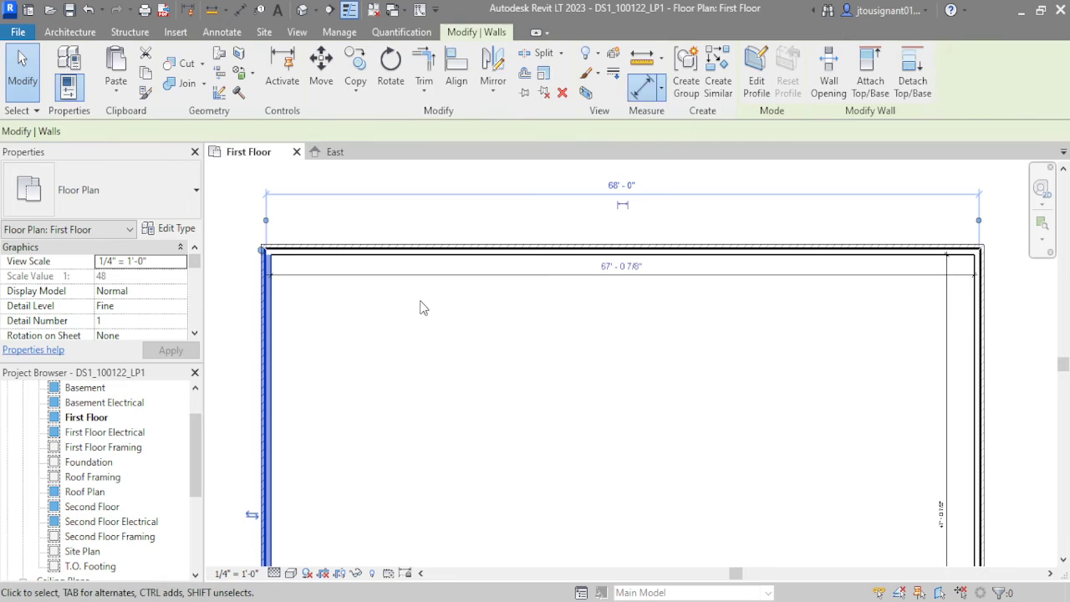
left_click(996, 328)
left_click(1021, 332)
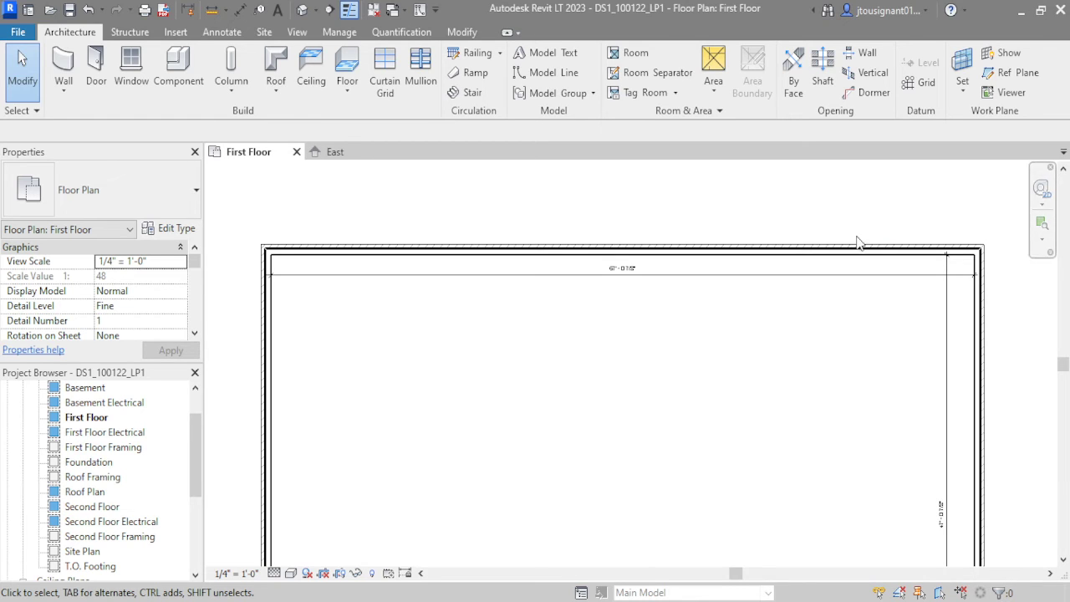
- Try to edit the new rectangle's inside width value with only the dimension selected, and cancel the edit
left_click(687, 276)
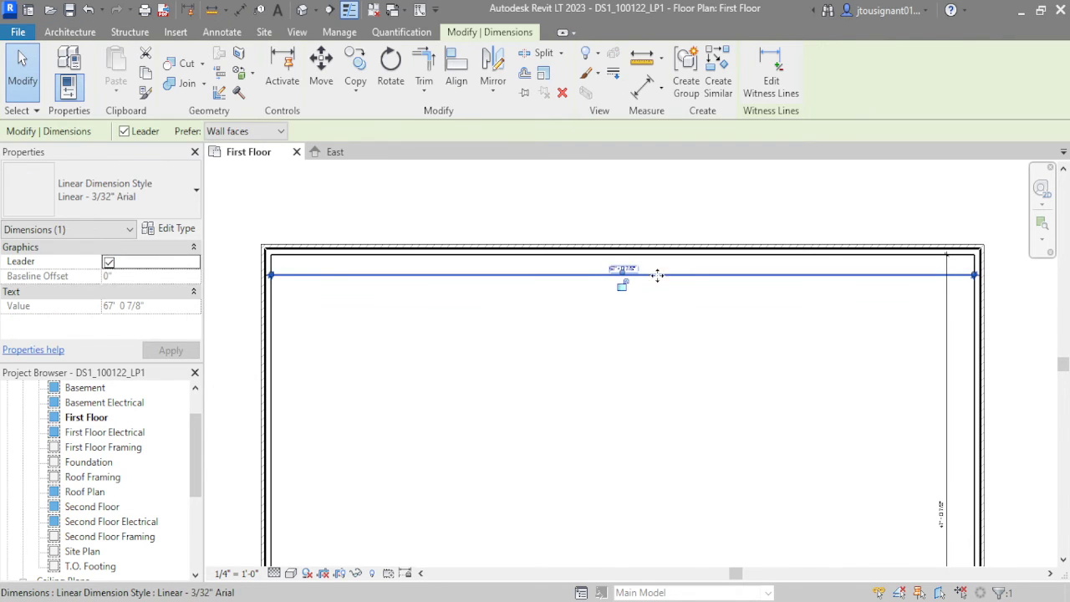
scroll(644, 275, "up", 3)
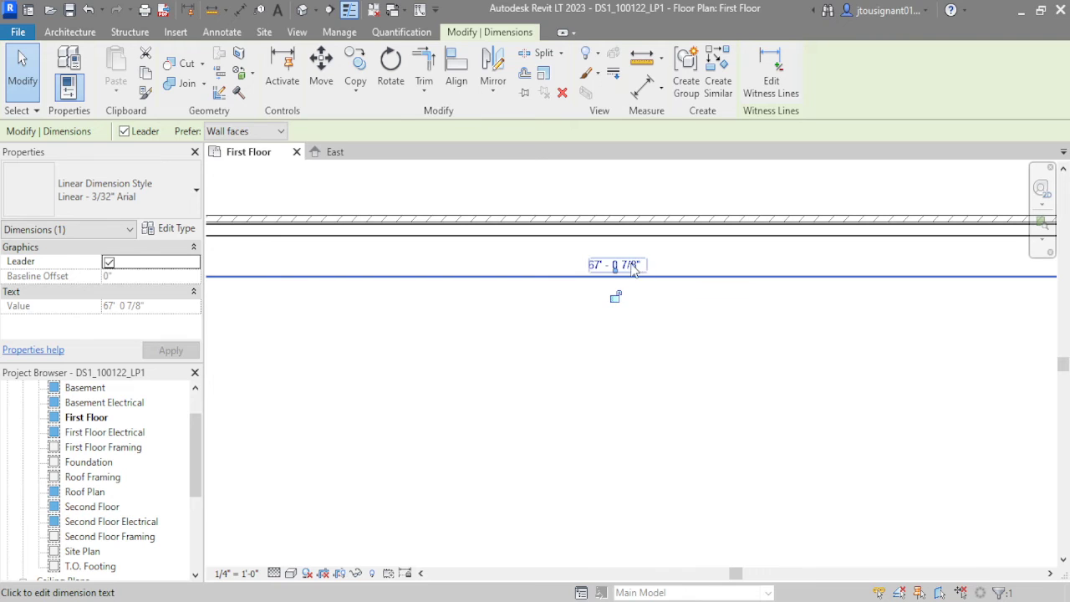
scroll(637, 266, "down", 3)
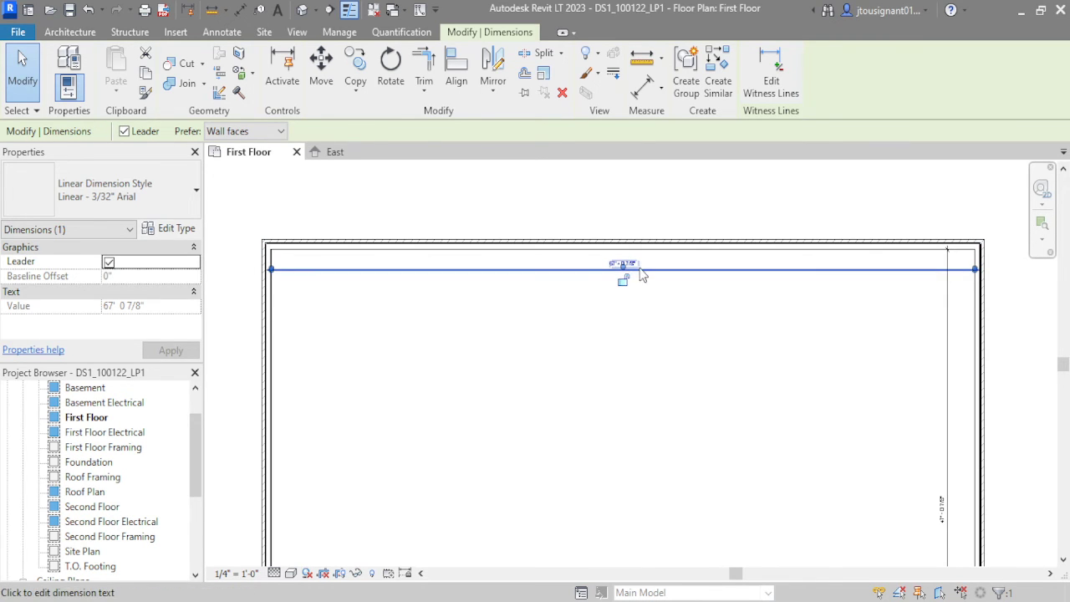
scroll(644, 267, "up", 3)
left_click(656, 199)
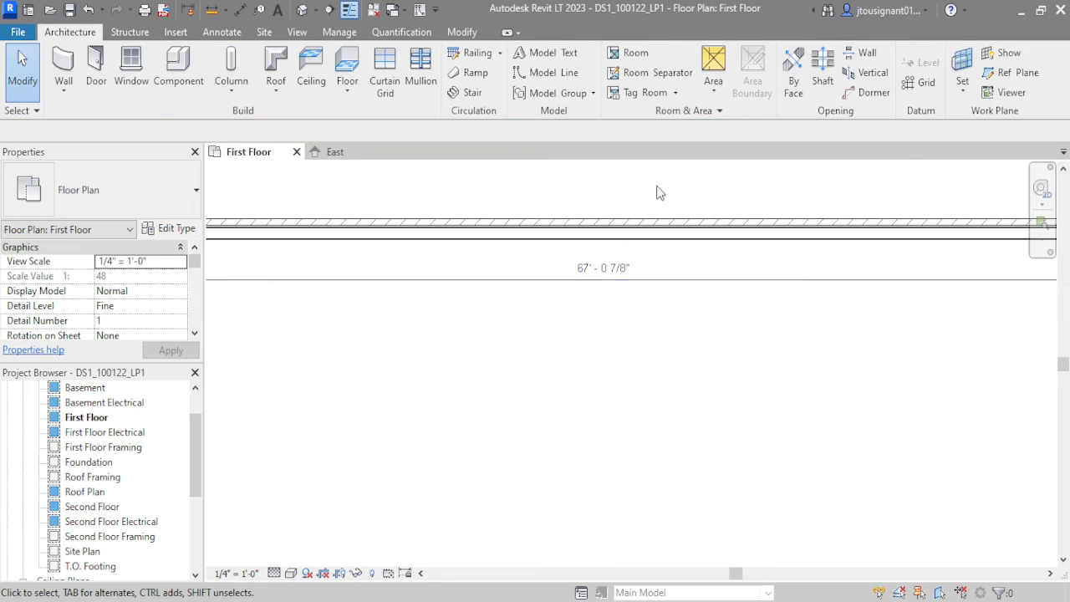
left_click(625, 266)
scroll(624, 268, "up", 2)
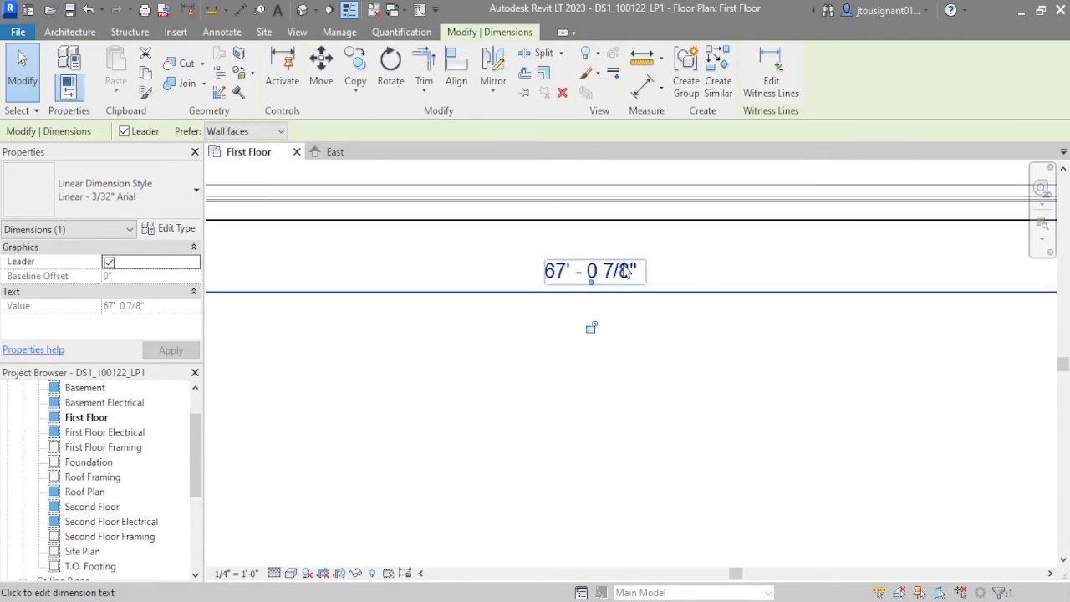
left_click(625, 270)
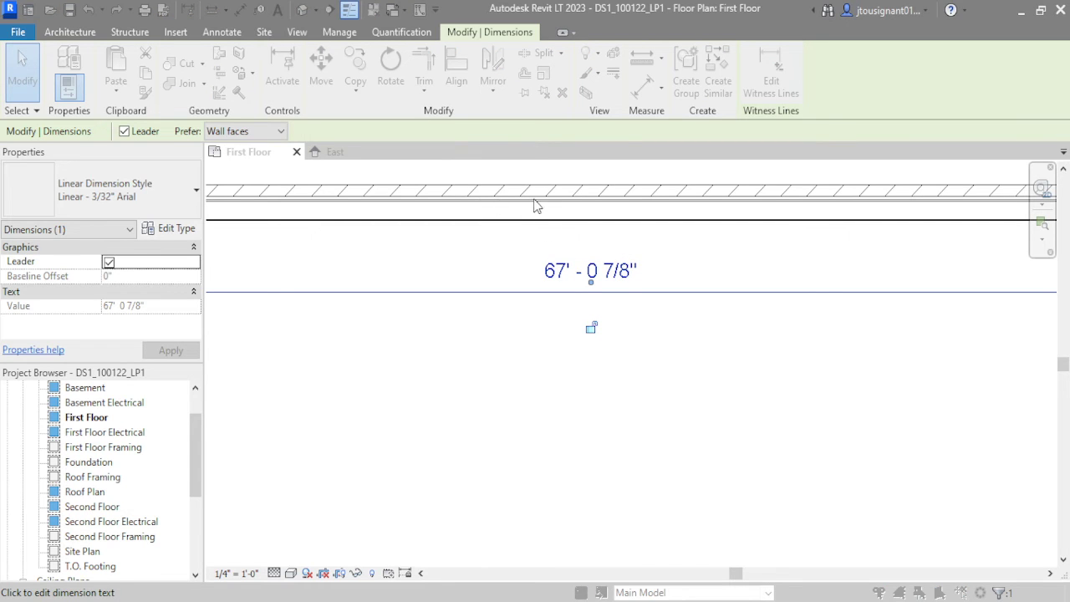
key("Escape")
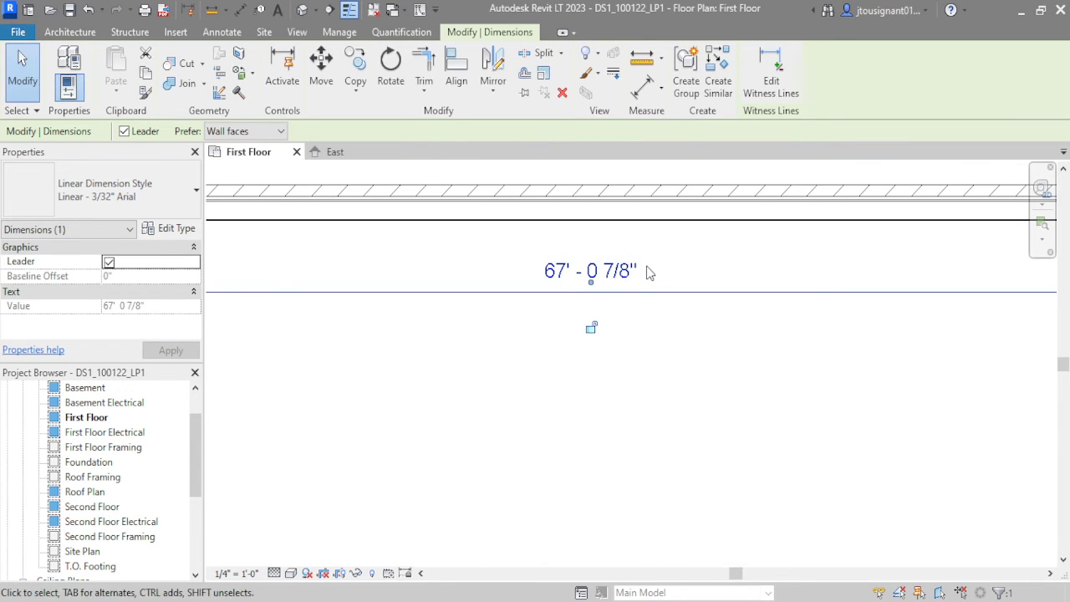
scroll(639, 263, "down", 2)
key("Escape")
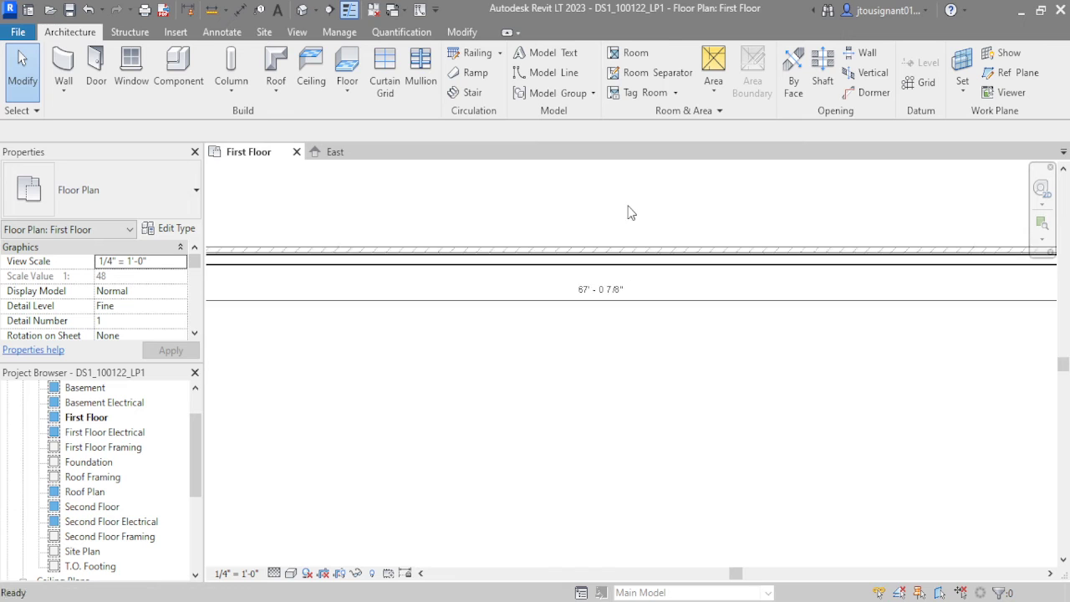
- Reopen the inside width dimension's text without selecting a wall, close it without changes, and deselect the dimension
scroll(617, 250, "down", 3)
scroll(623, 255, "up", 4)
scroll(622, 256, "up", 2)
left_click(616, 288)
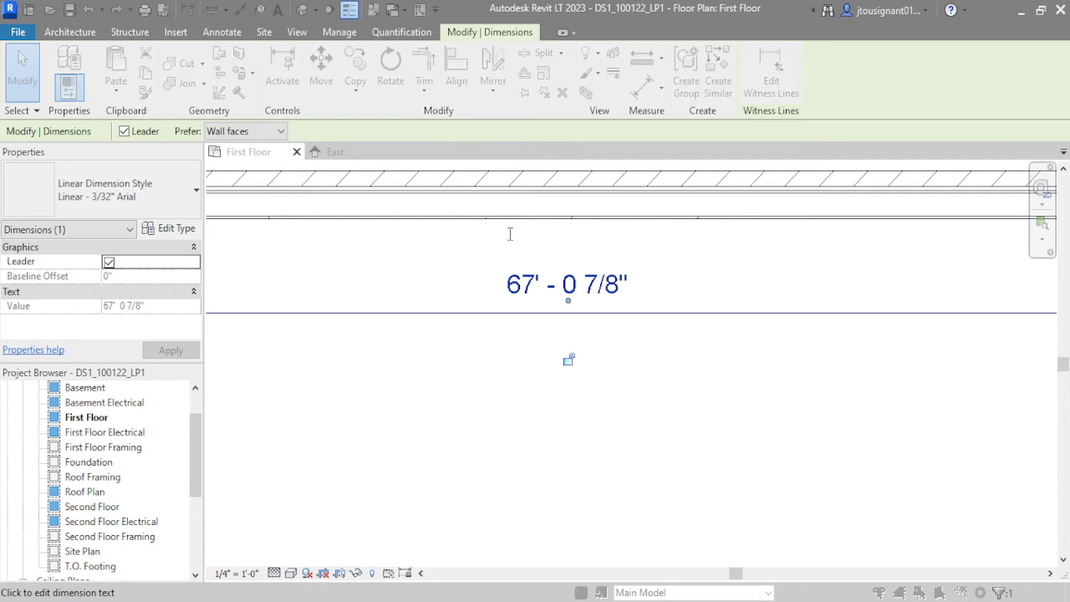
scroll(590, 396, "down", 3)
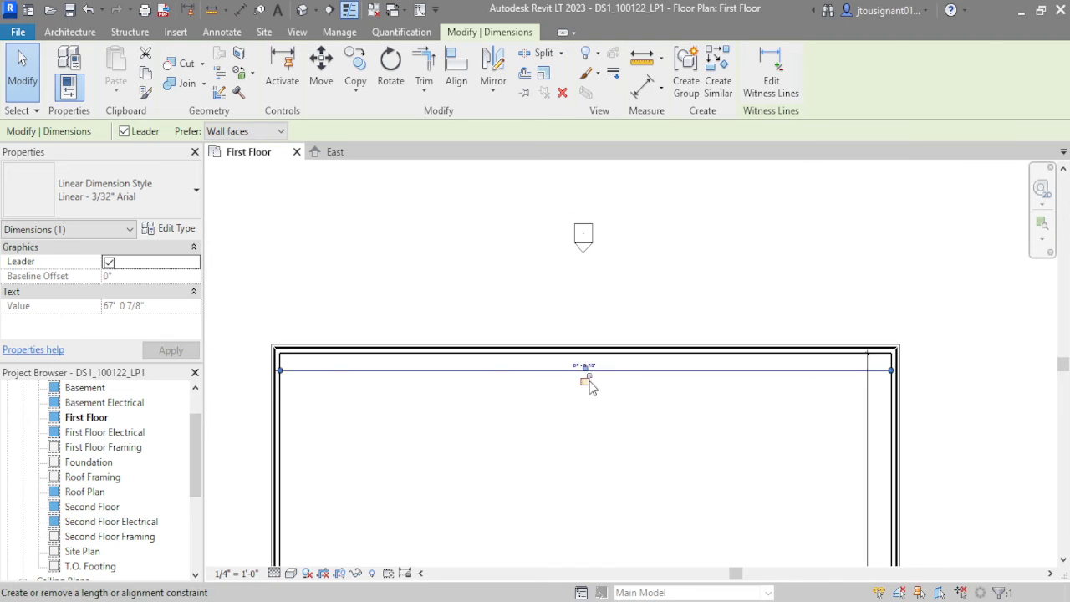
left_click(607, 306)
middle_click_drag(590, 328, 633, 278)
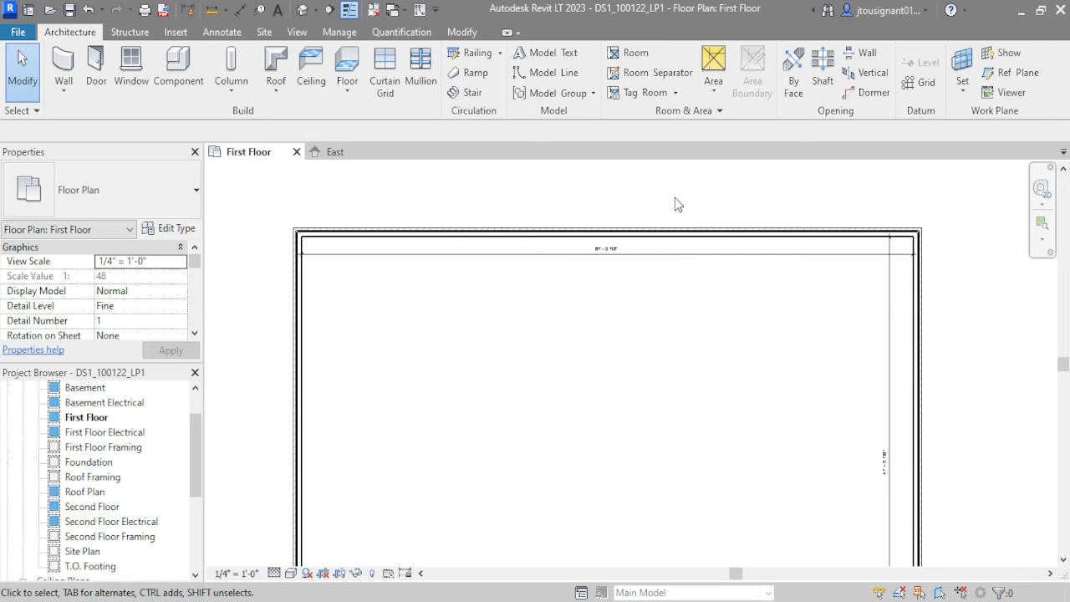
- Compare the inside width dimensions of the new wall rectangle and the reference rectangle
scroll(617, 276, "up", 2)
scroll(619, 284, "up", 2)
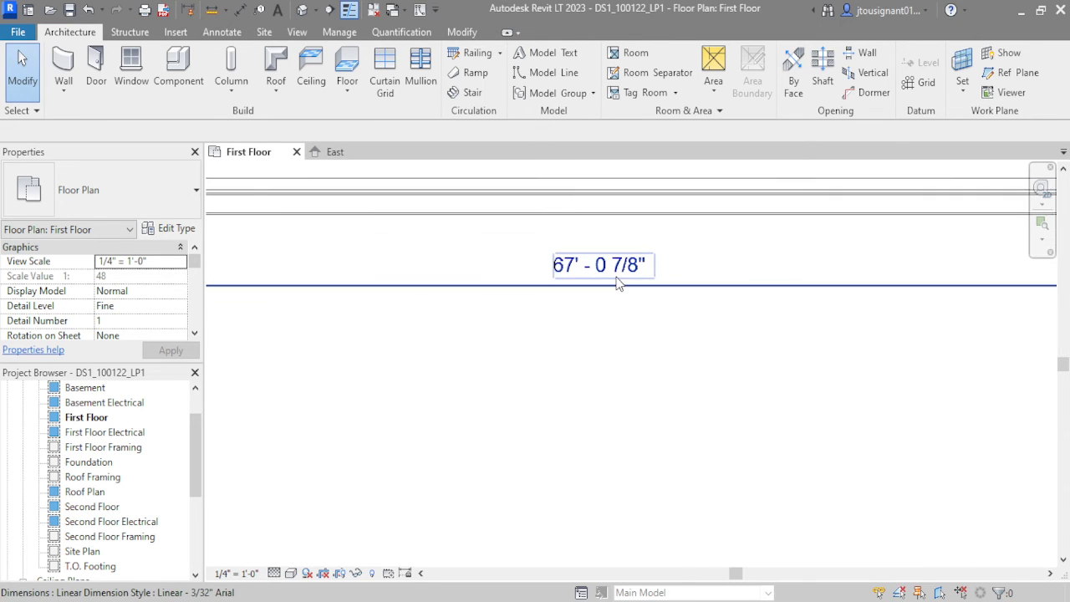
scroll(619, 284, "down", 4)
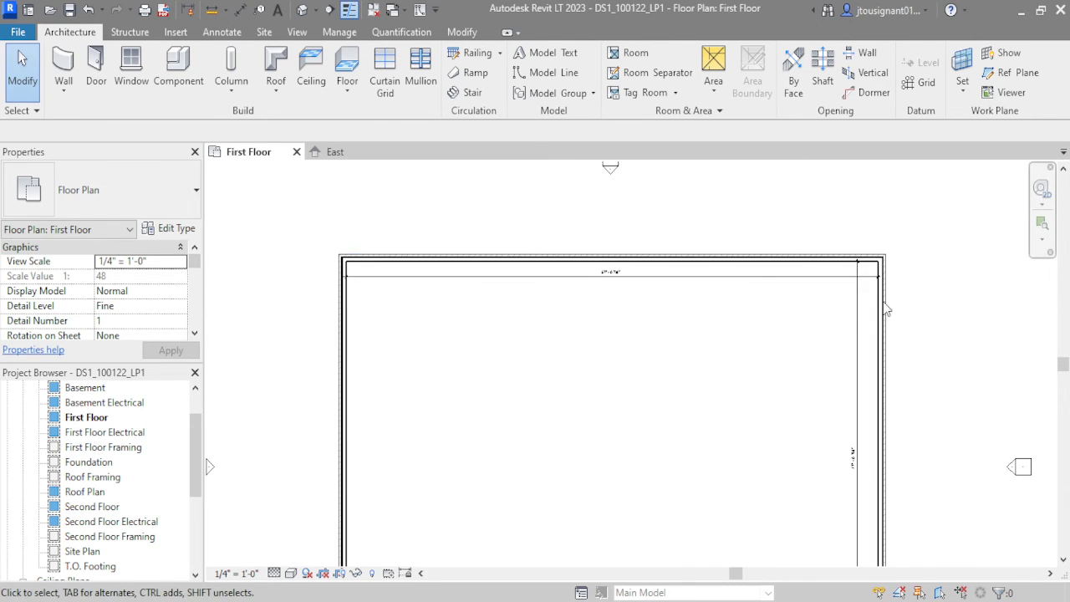
scroll(687, 306, "up", 1)
scroll(573, 277, "up", 1)
middle_click_drag(573, 277, 596, 282)
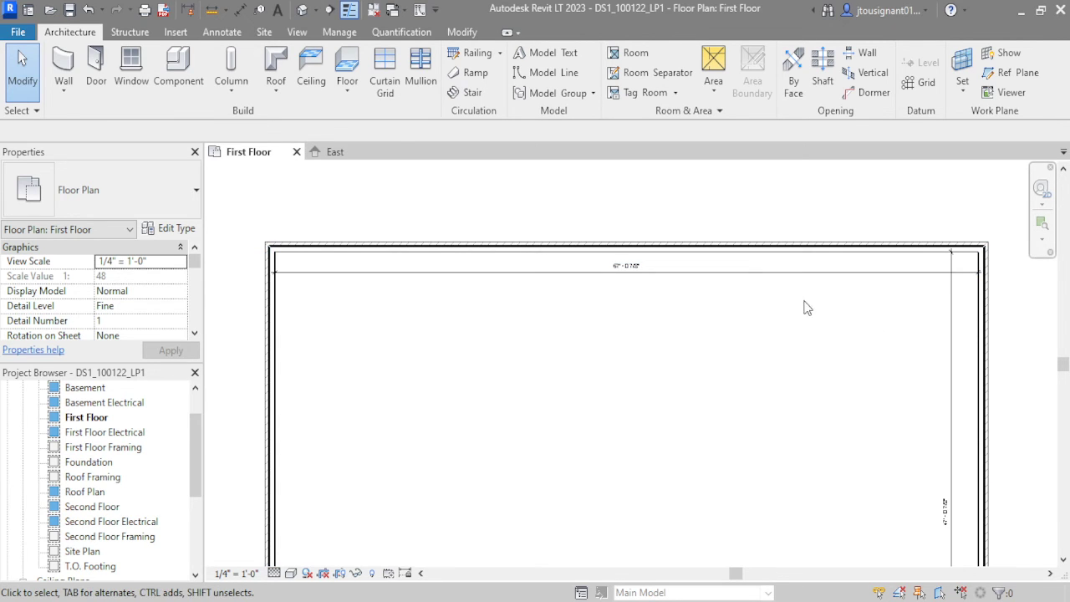
scroll(635, 269, "up", 6)
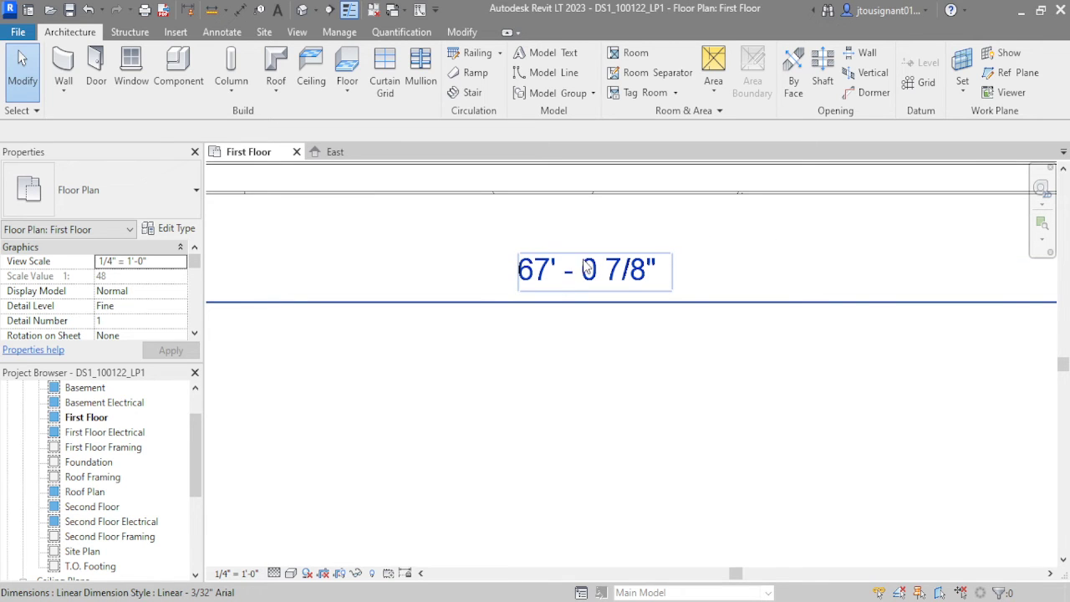
scroll(443, 328, "down", 6)
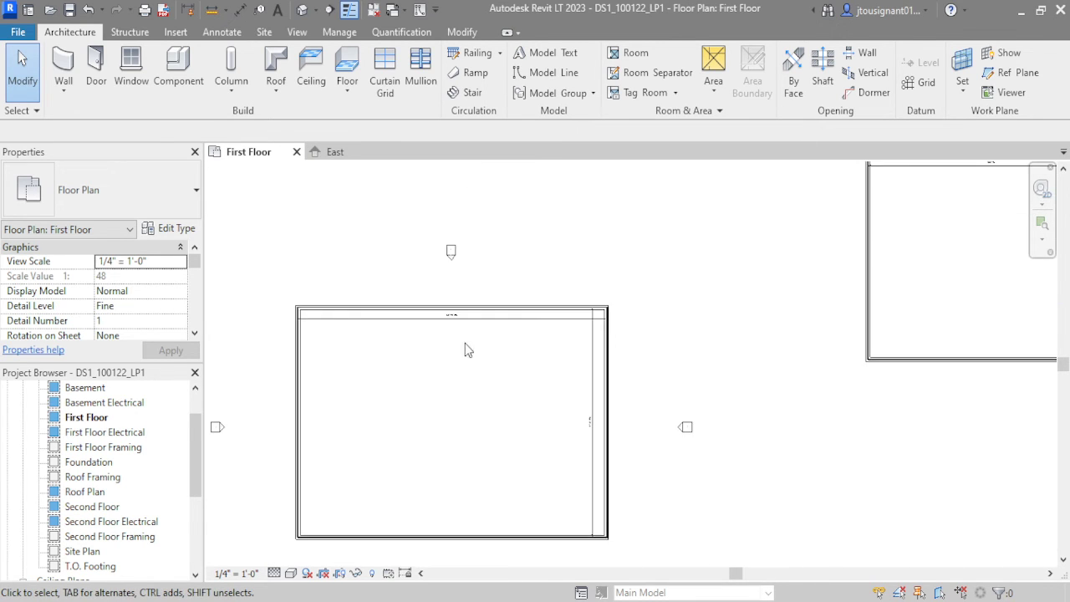
middle_click_drag(711, 326, 473, 353)
scroll(781, 186, "up", 3)
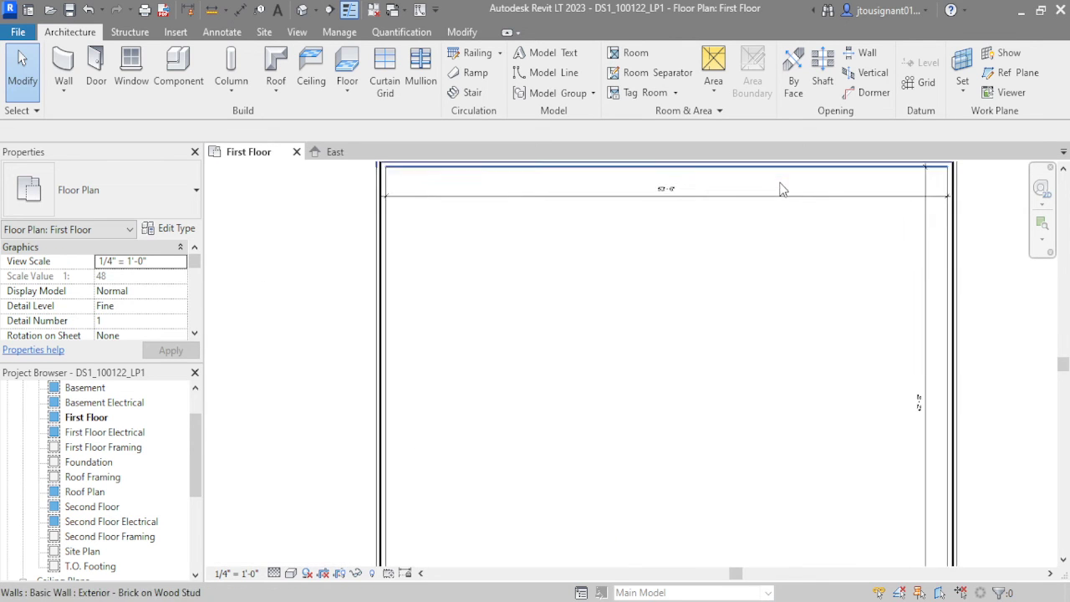
scroll(539, 210, "up", 3)
scroll(840, 259, "down", 5)
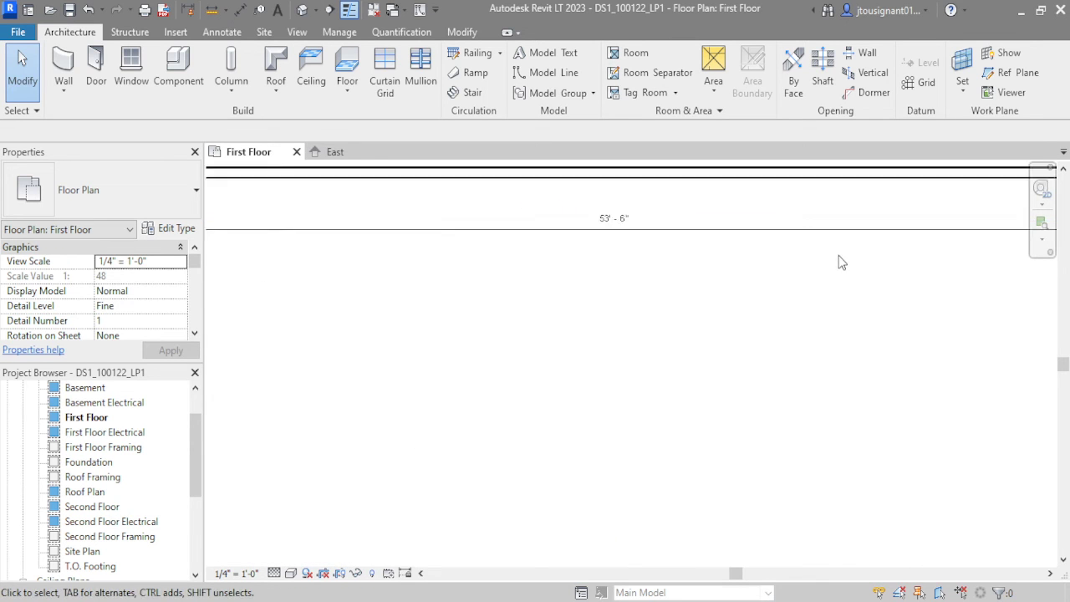
middle_click_drag(448, 358, 643, 286)
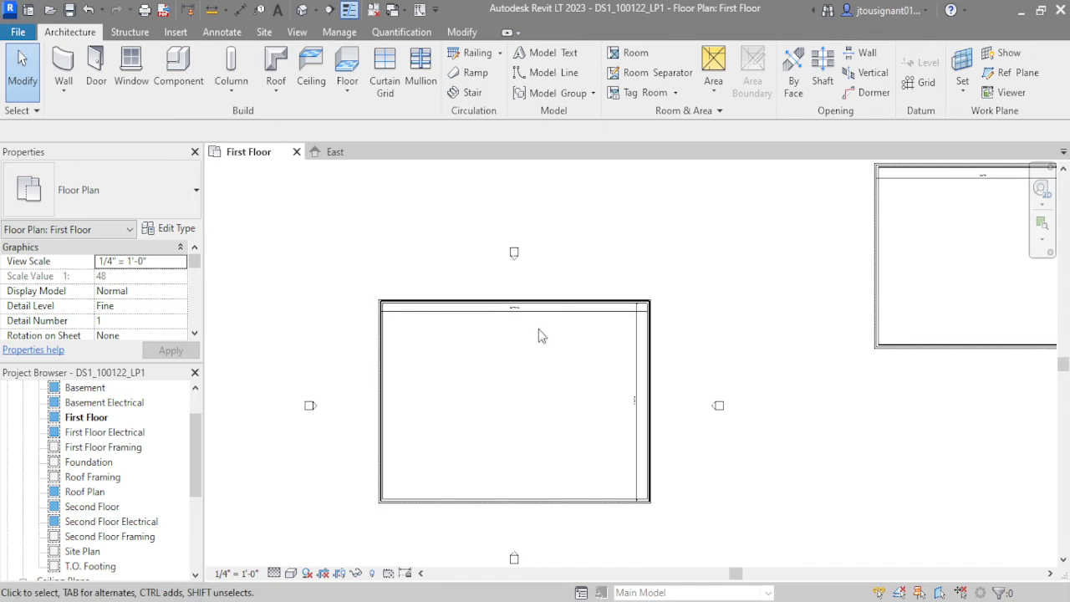
- Select the new rectangle's right and left walls in turn to examine which width dimensions become editable, and clear the selection
left_click(651, 335)
scroll(405, 342, "up", 2)
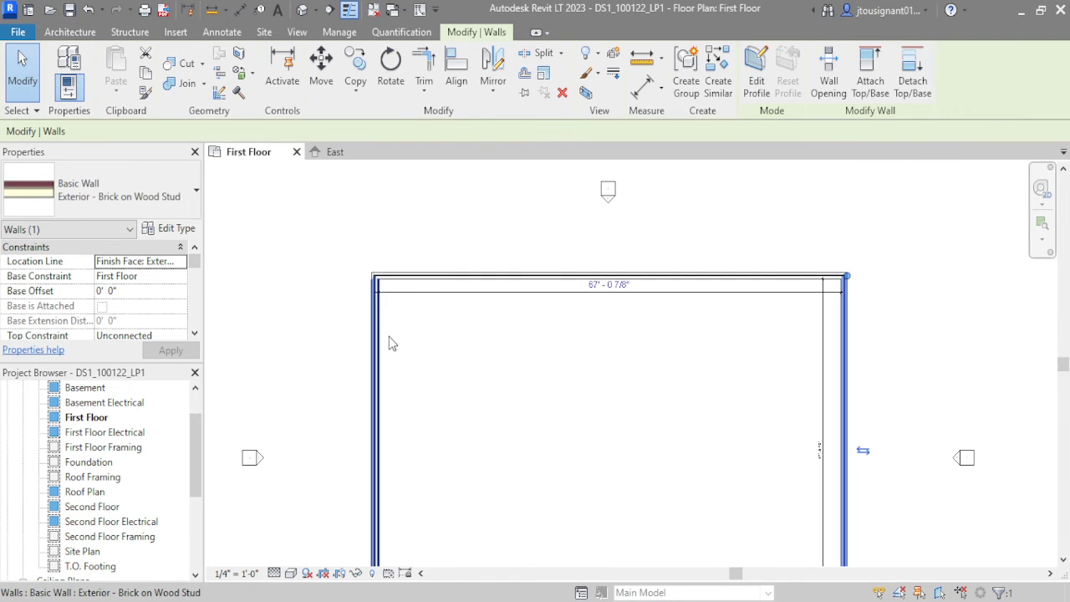
left_click(359, 343)
scroll(466, 332, "up", 1)
scroll(490, 331, "down", 3)
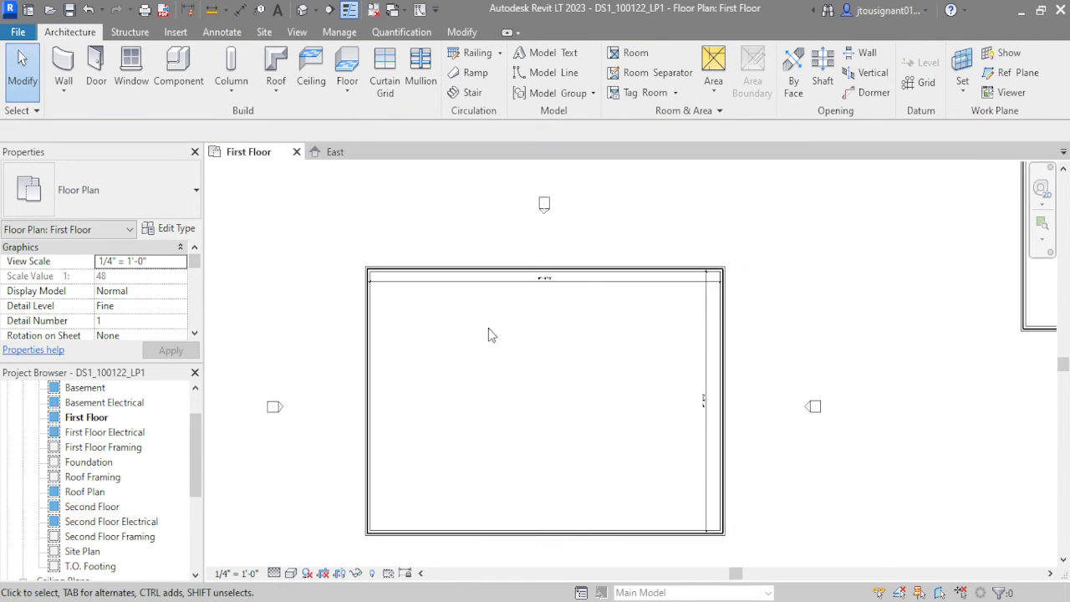
scroll(515, 343, "up", 2)
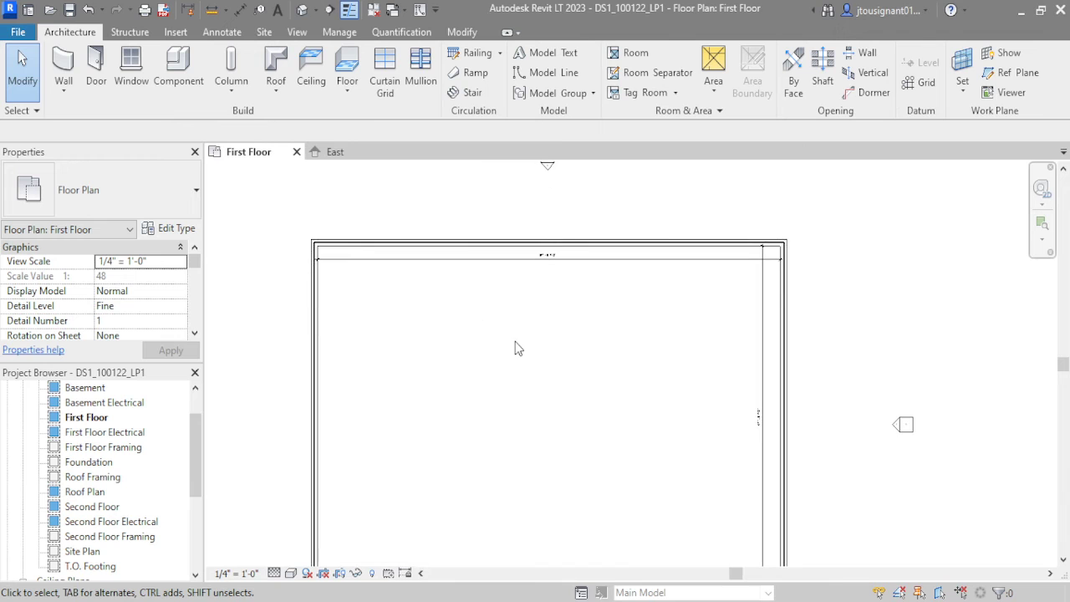
left_click(316, 288)
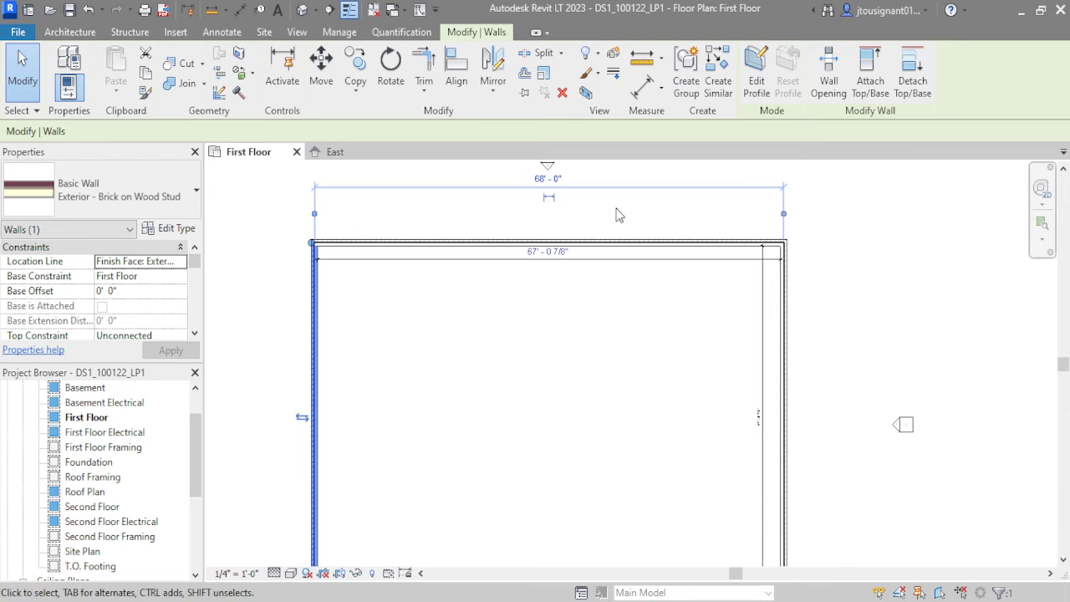
left_click(599, 333)
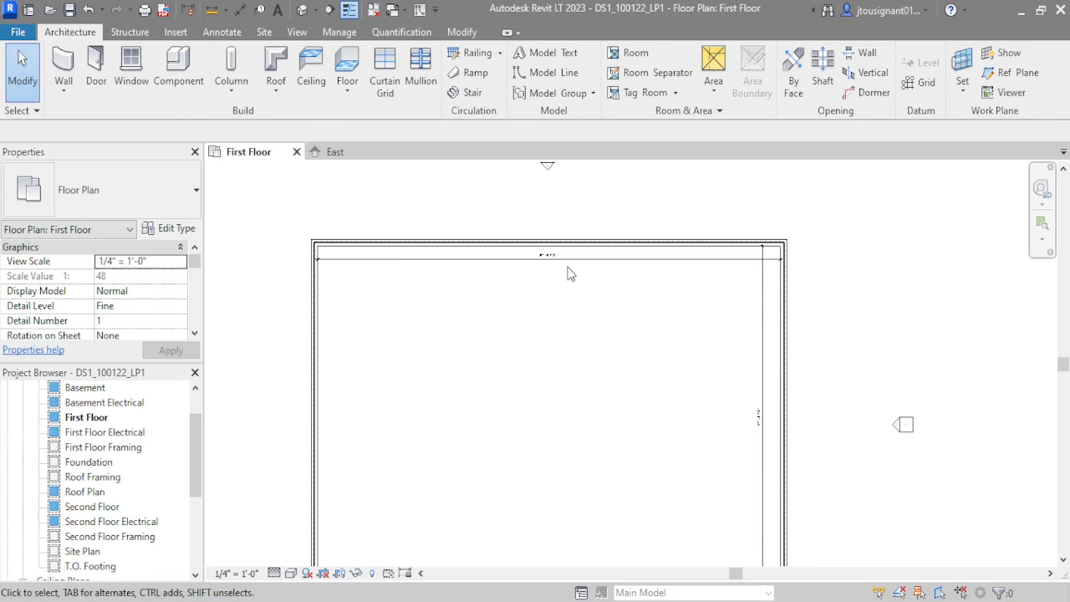
- Move the new rectangle's left wall by setting the inside width dimension to 53' 6"
left_click(316, 306)
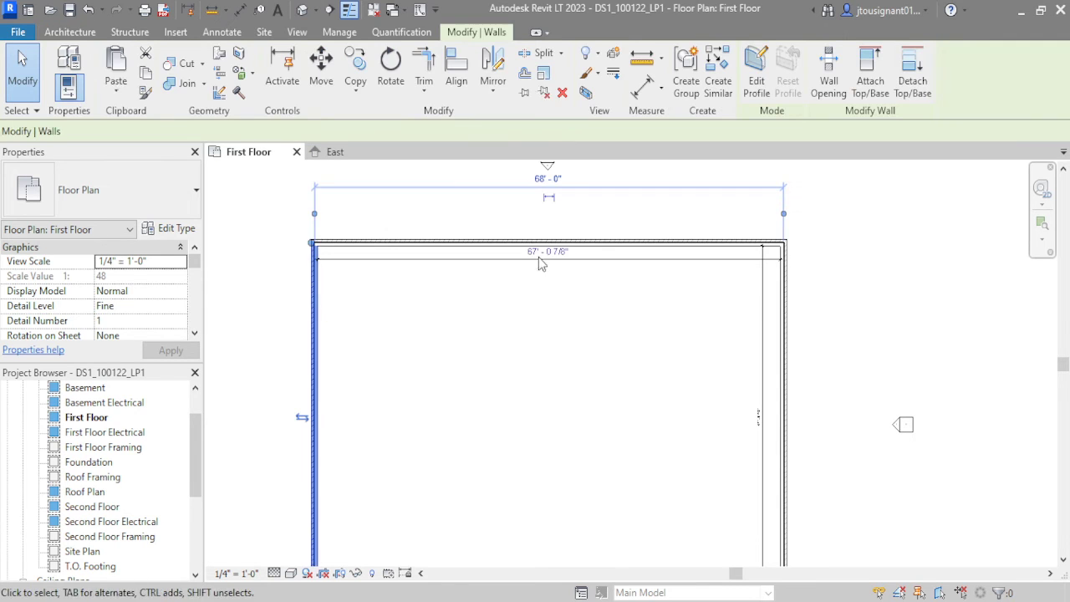
scroll(554, 269, "up", 2)
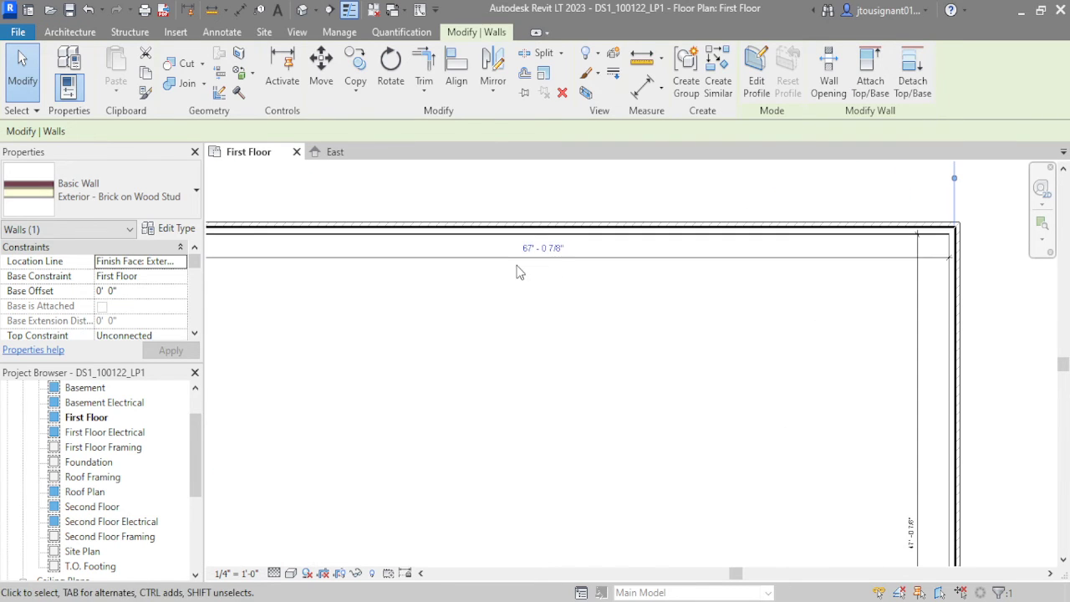
middle_click_drag(627, 271, 668, 286)
scroll(649, 266, "down", 1)
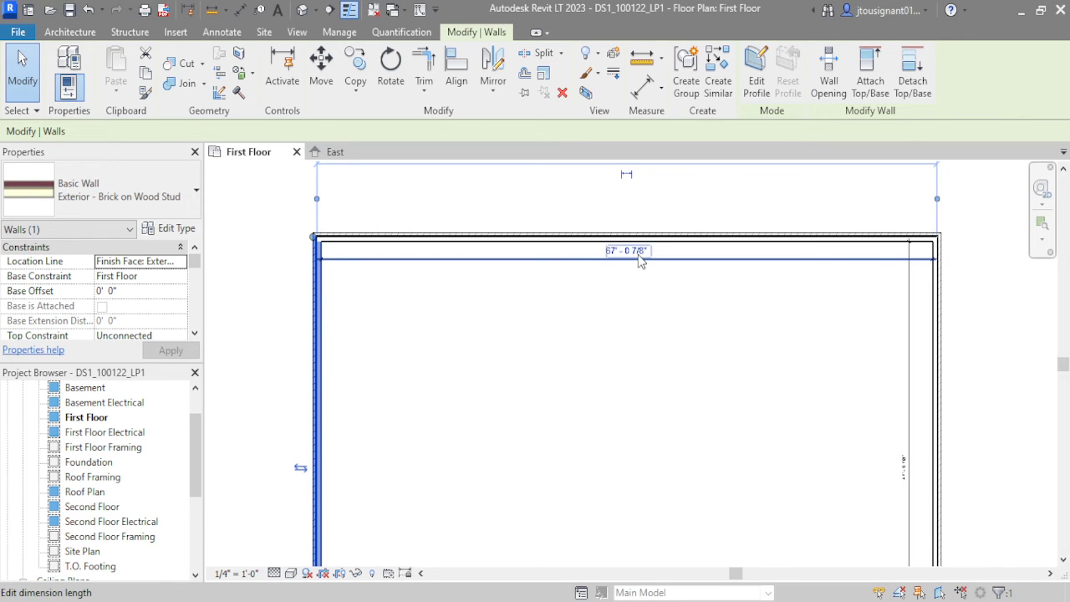
left_click(675, 307)
left_click(935, 301)
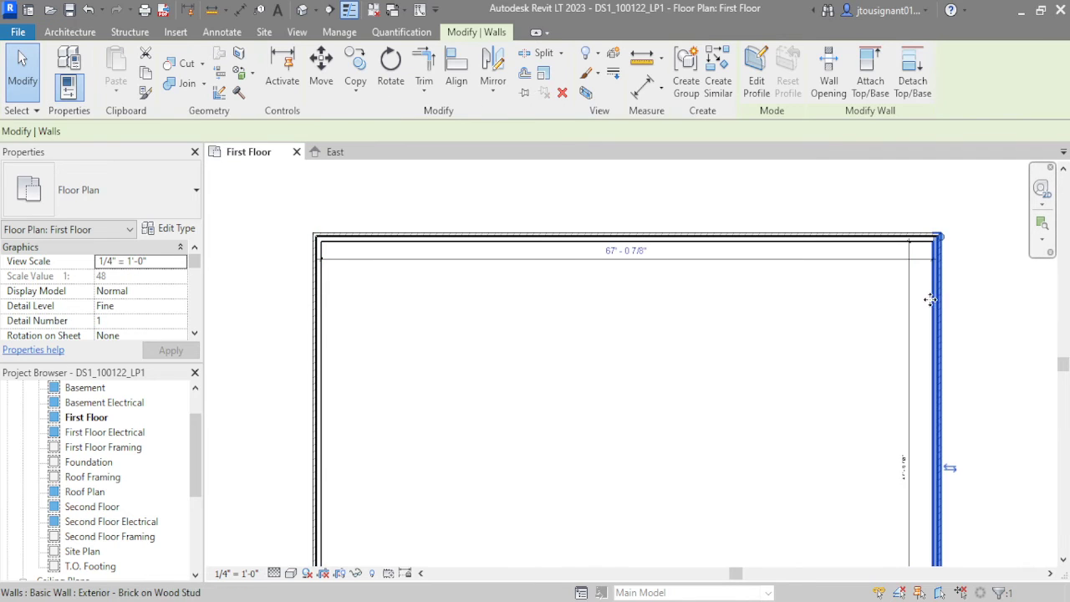
left_click(319, 318)
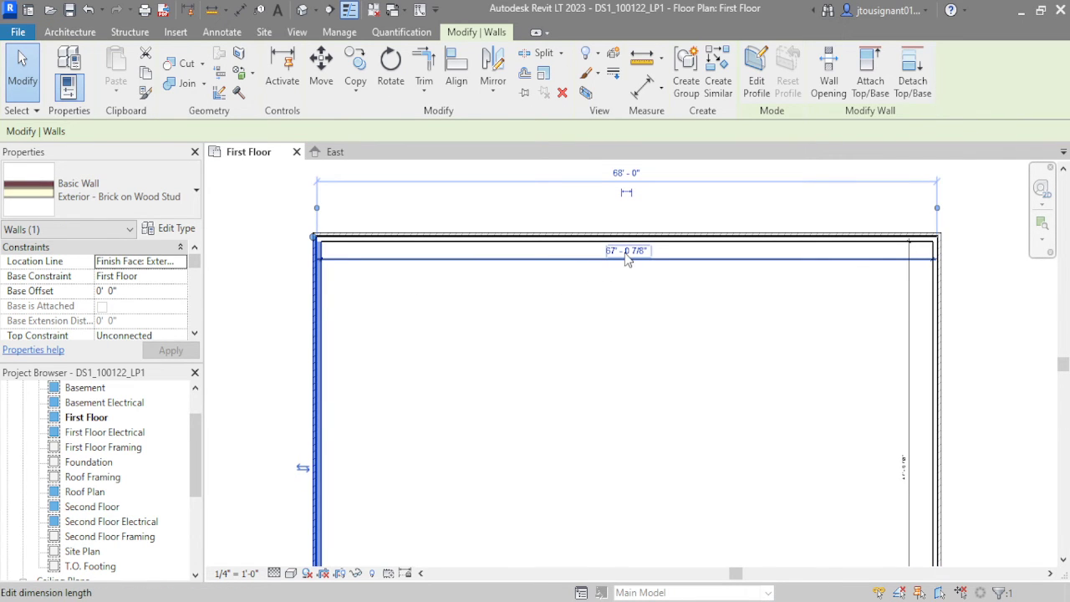
left_click(626, 254)
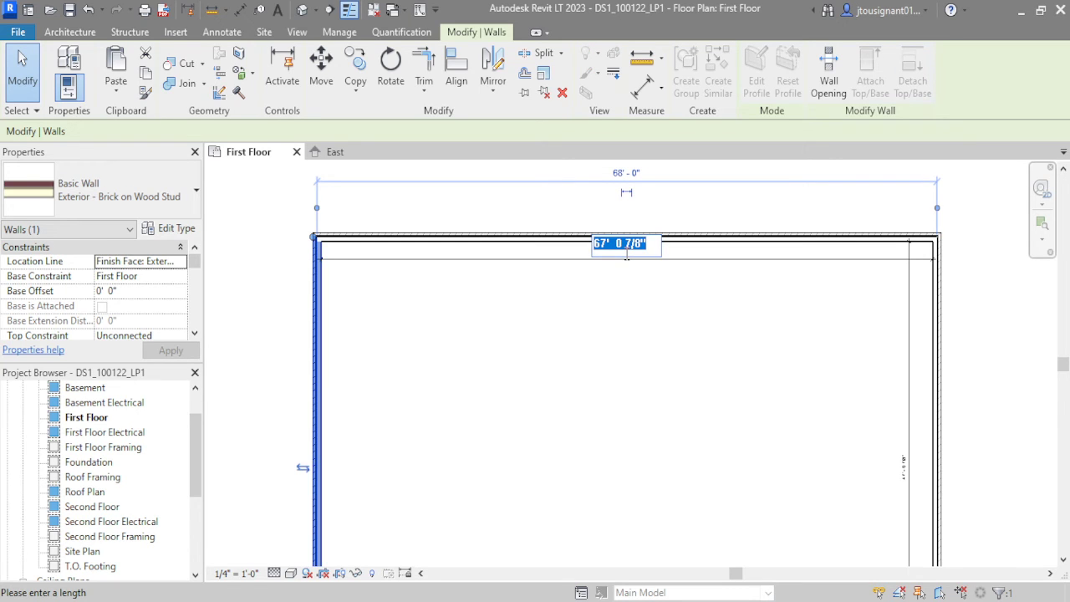
type("53 6")
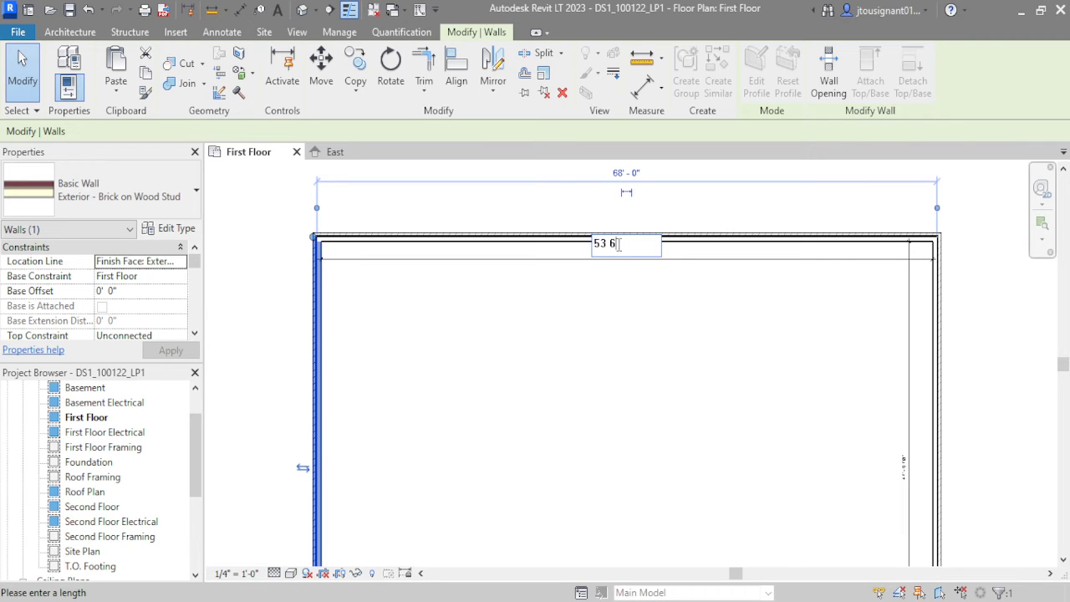
key("Return")
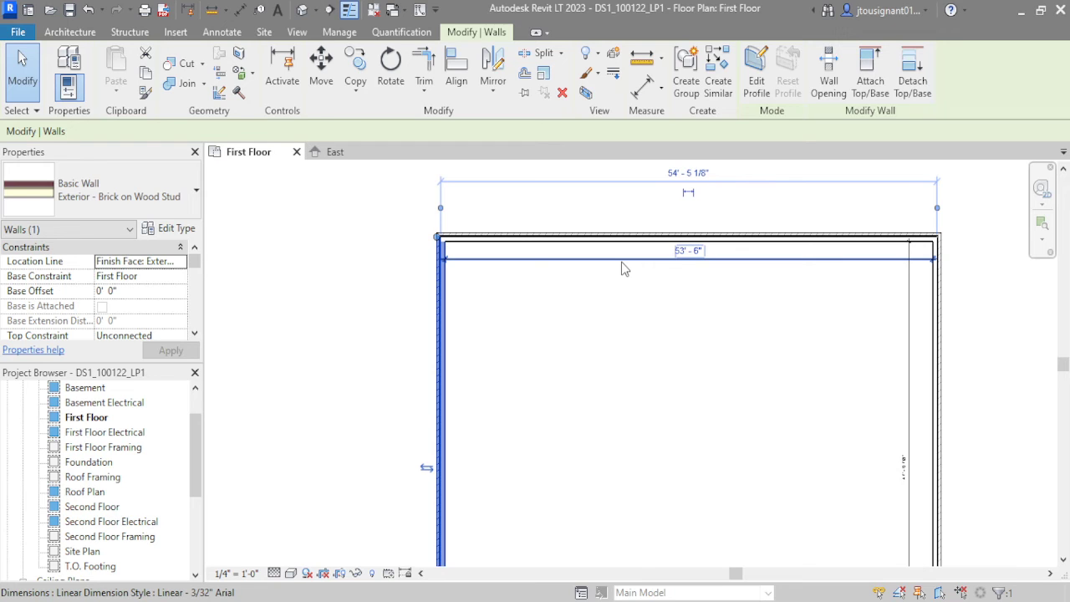
- Move the new rectangle's upper wall by setting the inside vertical dimension to 42' 8" to match the reference, and check the dimension
scroll(642, 303, "down", 1)
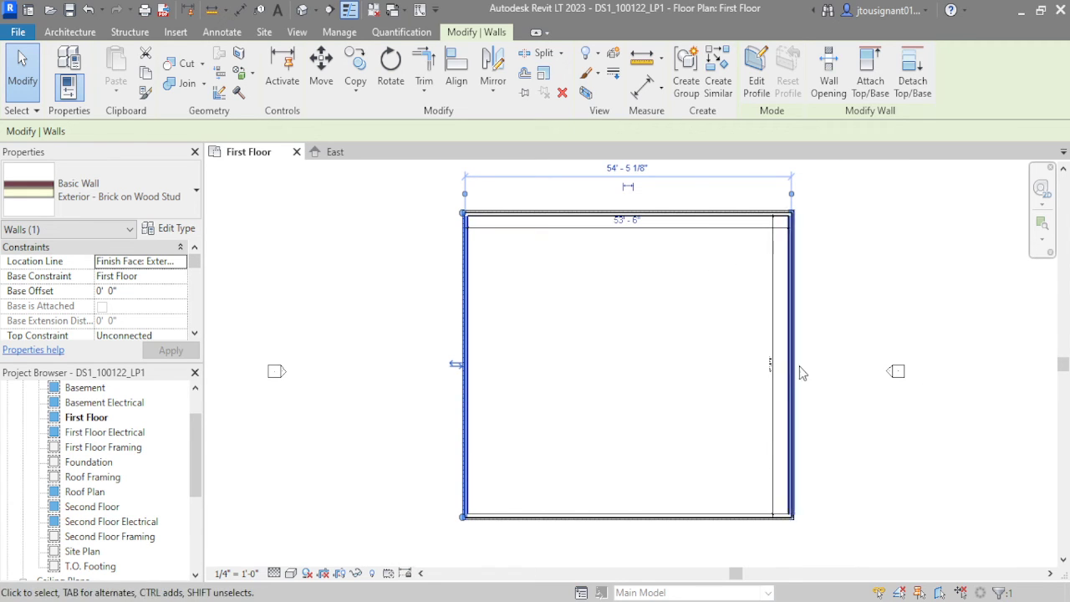
scroll(768, 346, "up", 4)
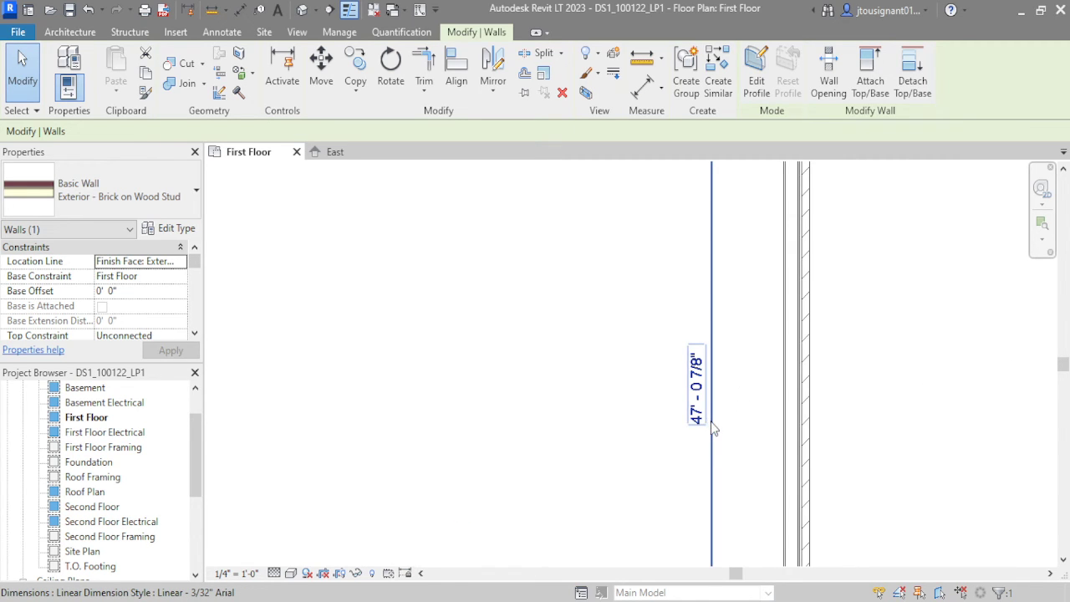
scroll(712, 428, "down", 5)
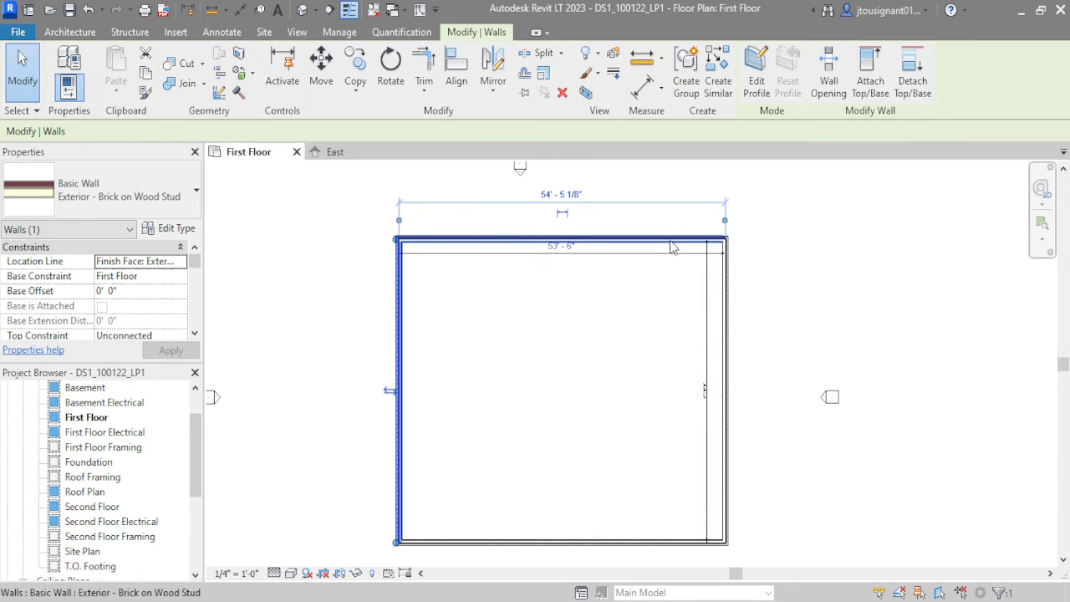
left_click(685, 280)
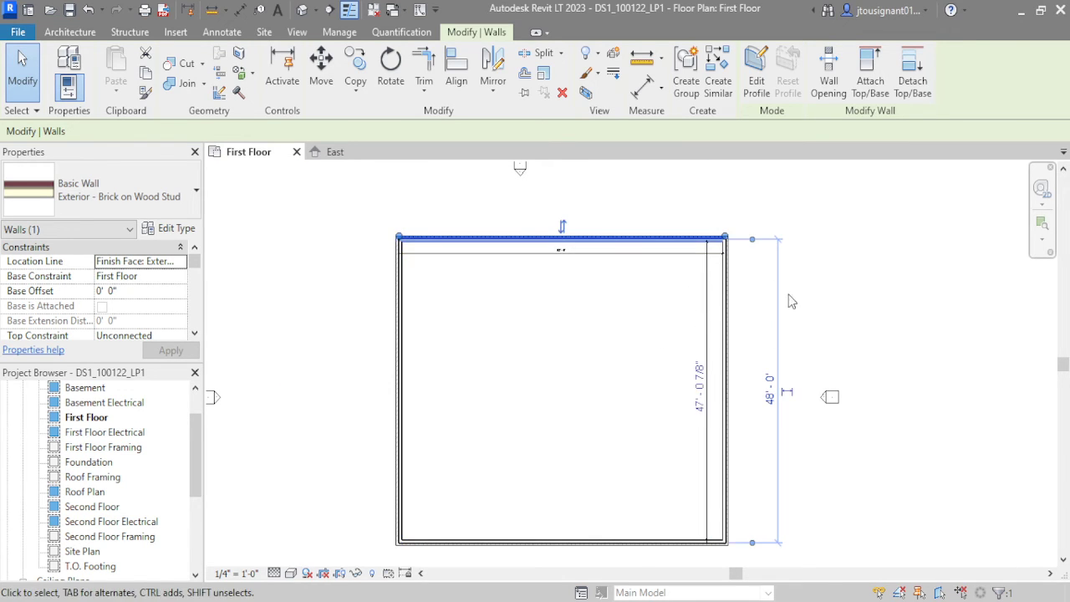
left_click(700, 389)
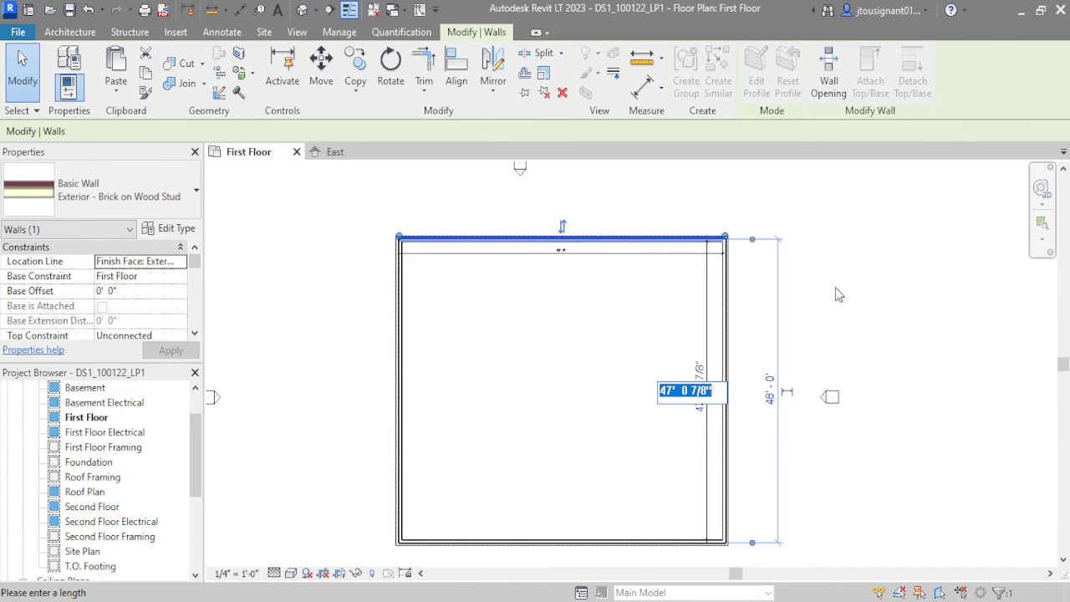
middle_click_drag(836, 293, 501, 345)
middle_click_drag(965, 213, 752, 279)
scroll(824, 318, "up", 5)
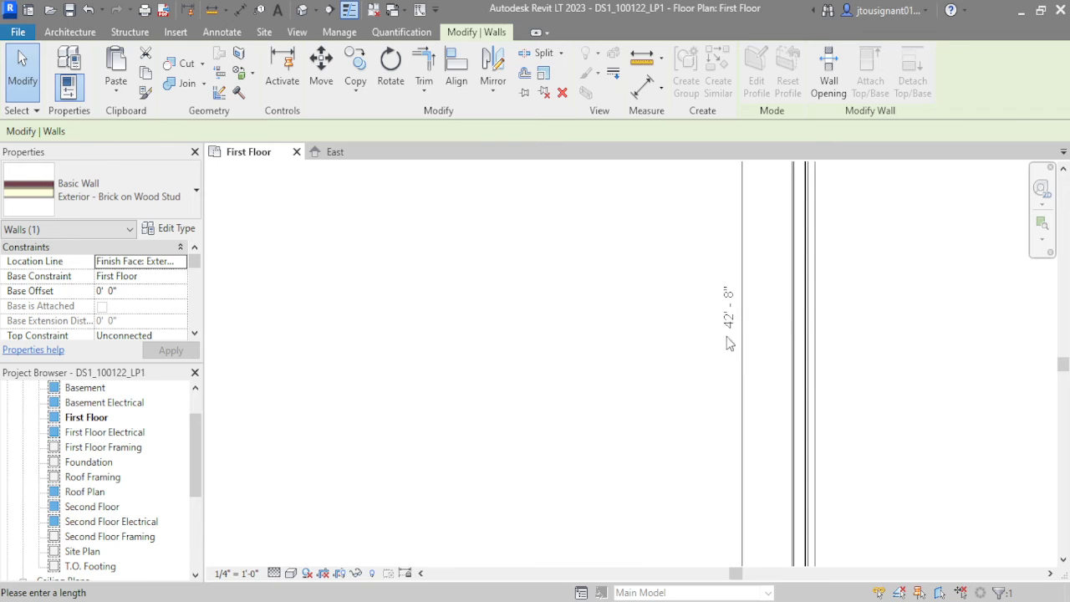
scroll(845, 297, "down", 5)
middle_click_drag(846, 297, 669, 315)
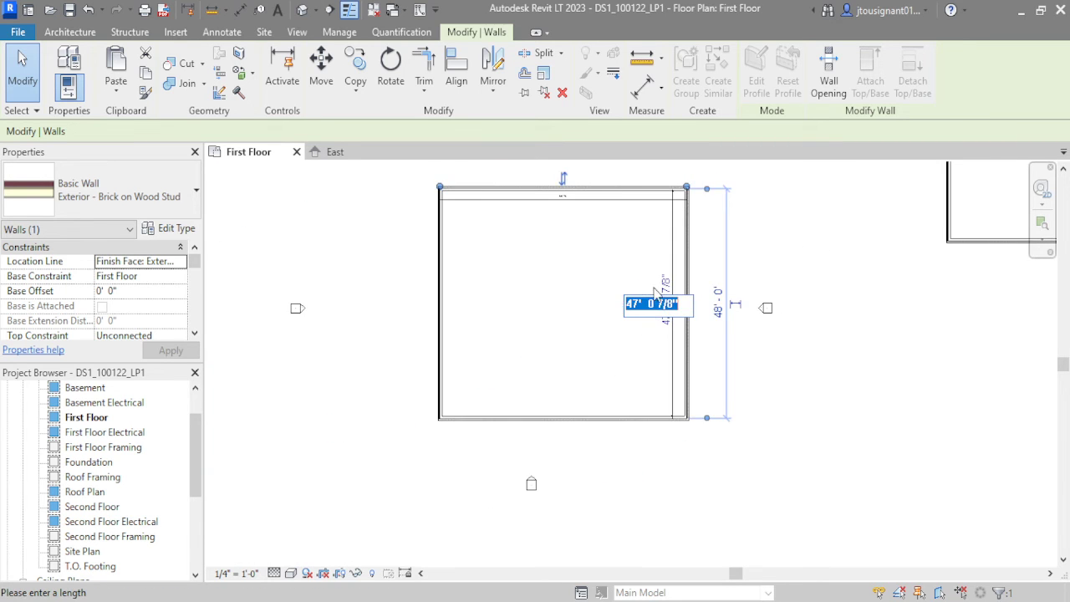
scroll(841, 305, "up", 2)
middle_click_drag(840, 305, 926, 306)
type("42 8")
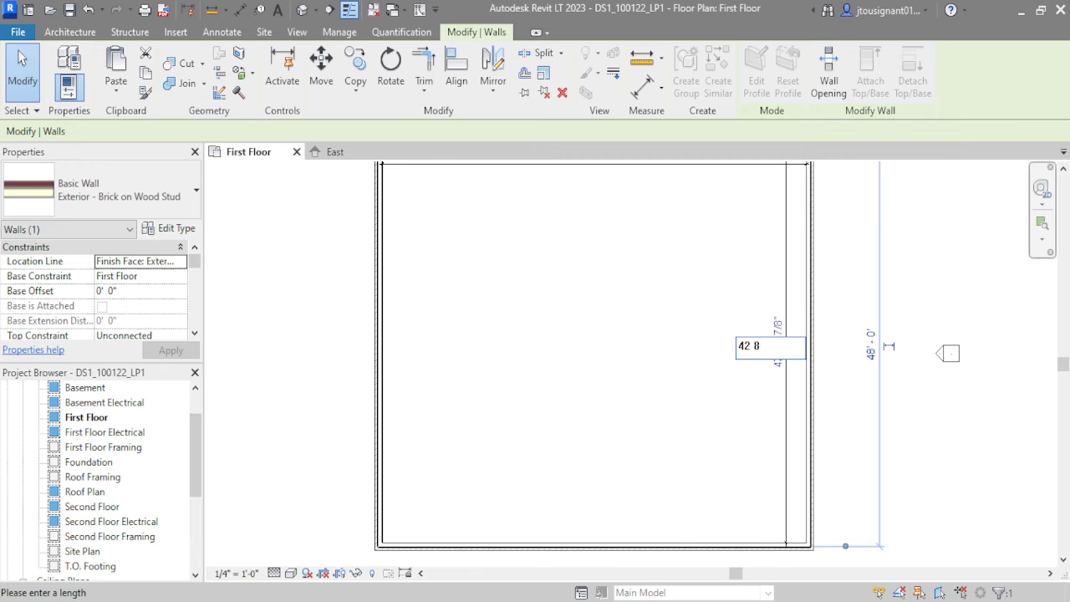
scroll(898, 301, "down", 2)
key("Return")
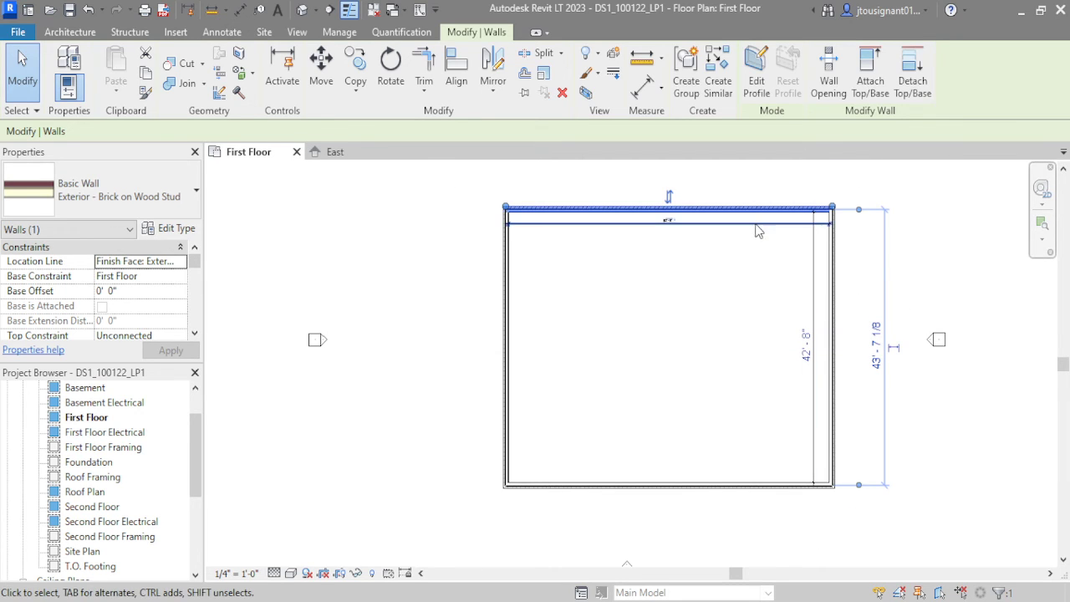
left_click(967, 256)
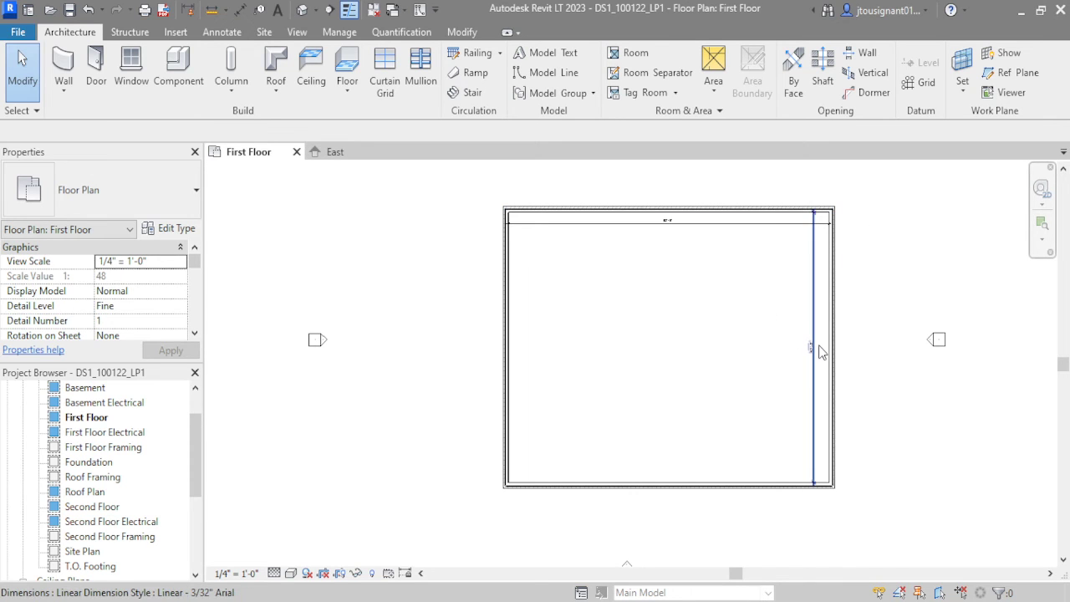
scroll(812, 351, "up", 4)
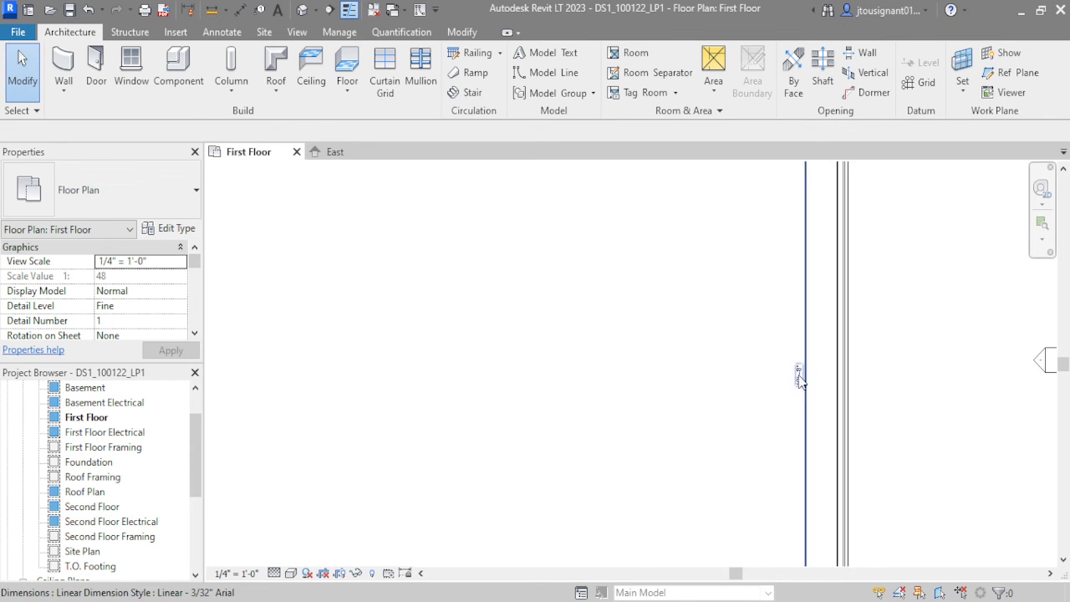
scroll(802, 372, "down", 5)
- Delete the whole wall rectangle between the elevation markers together with its dimensions
middle_click_drag(809, 376, 694, 351)
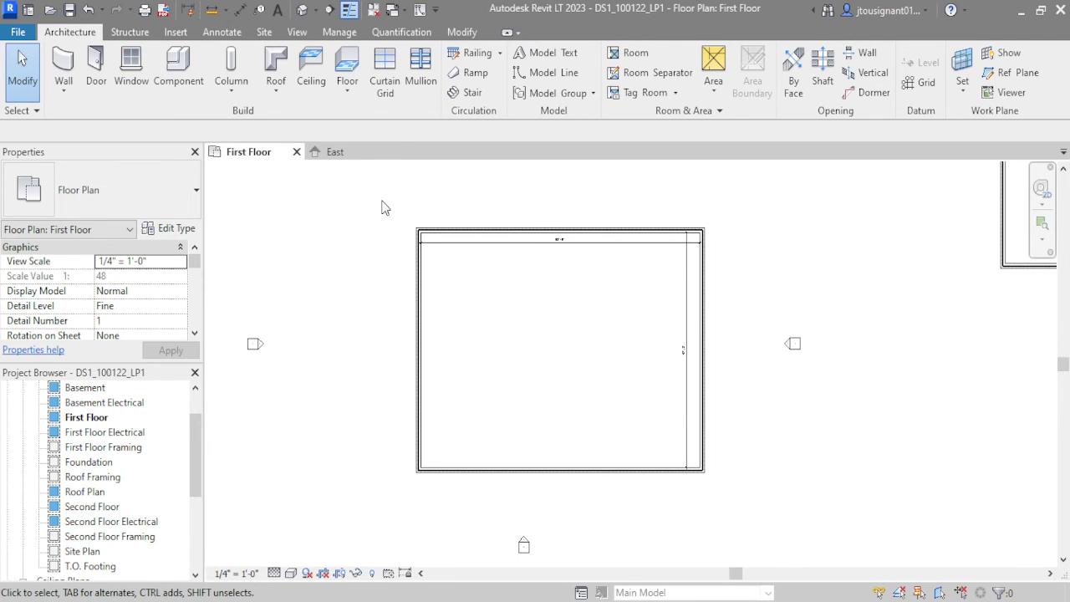
left_click_drag(382, 208, 746, 495)
key("Delete")
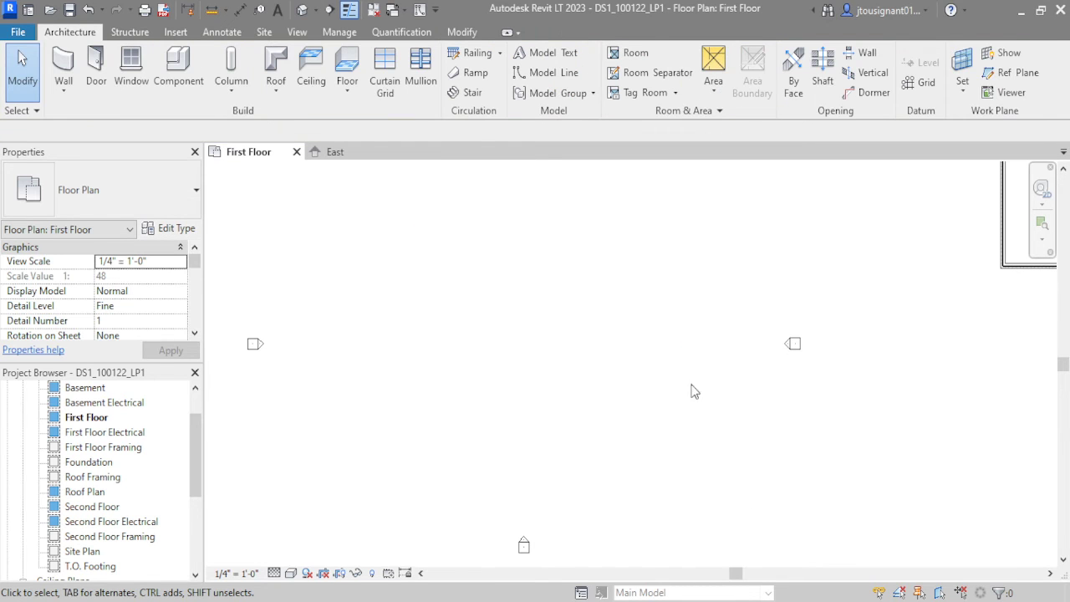
middle_click_drag(661, 358, 662, 361)
scroll(662, 361, "down", 1)
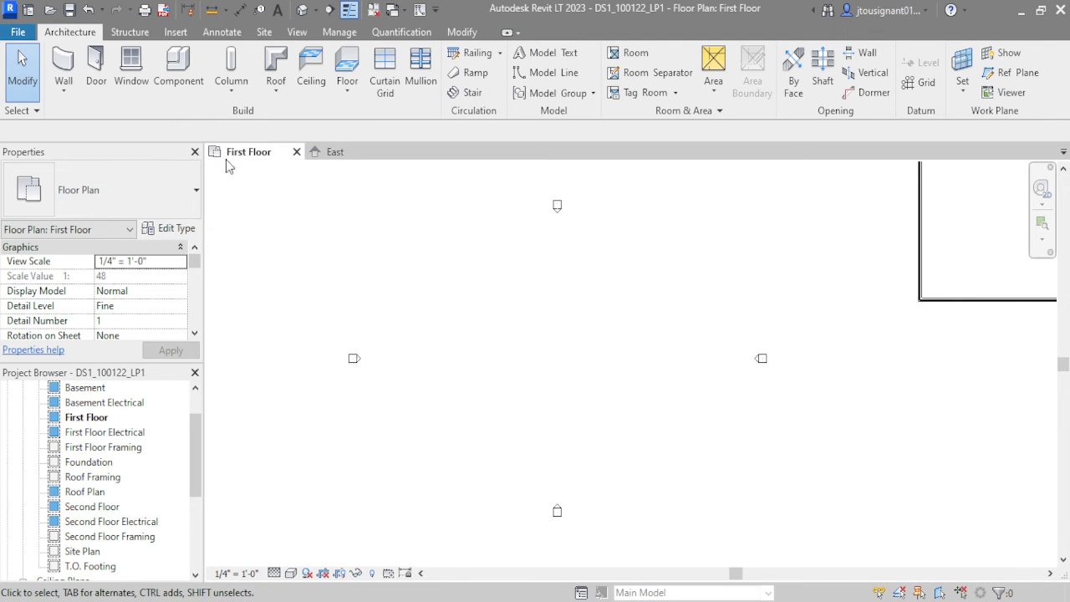
- Set up new Exterior - Brick on Wood Stud walls with height up to Roof and location line Finish Face: Interior
left_click(71, 73)
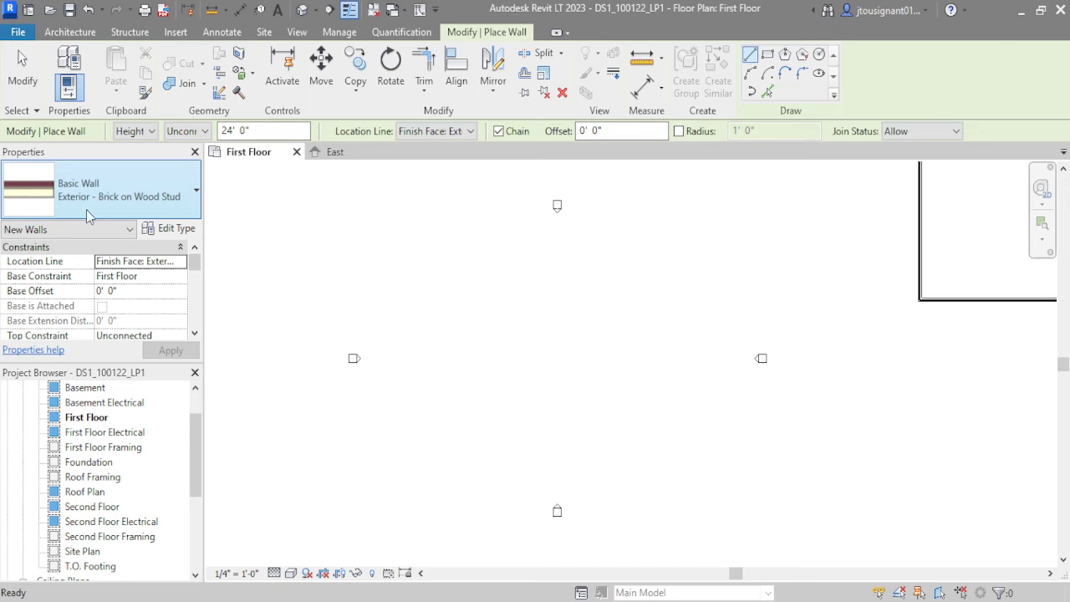
left_click(185, 131)
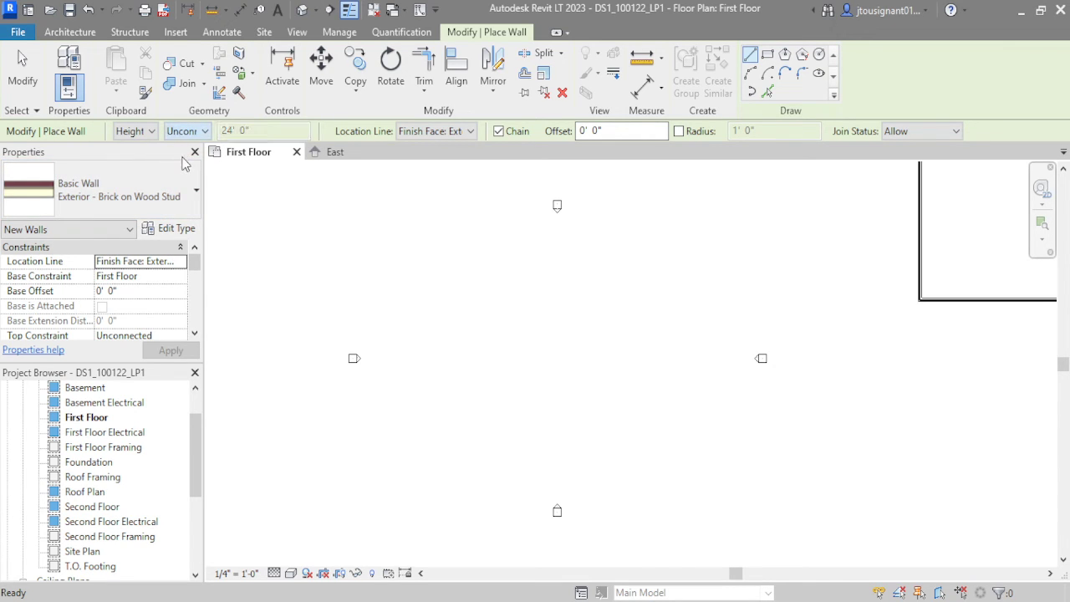
left_click(188, 202)
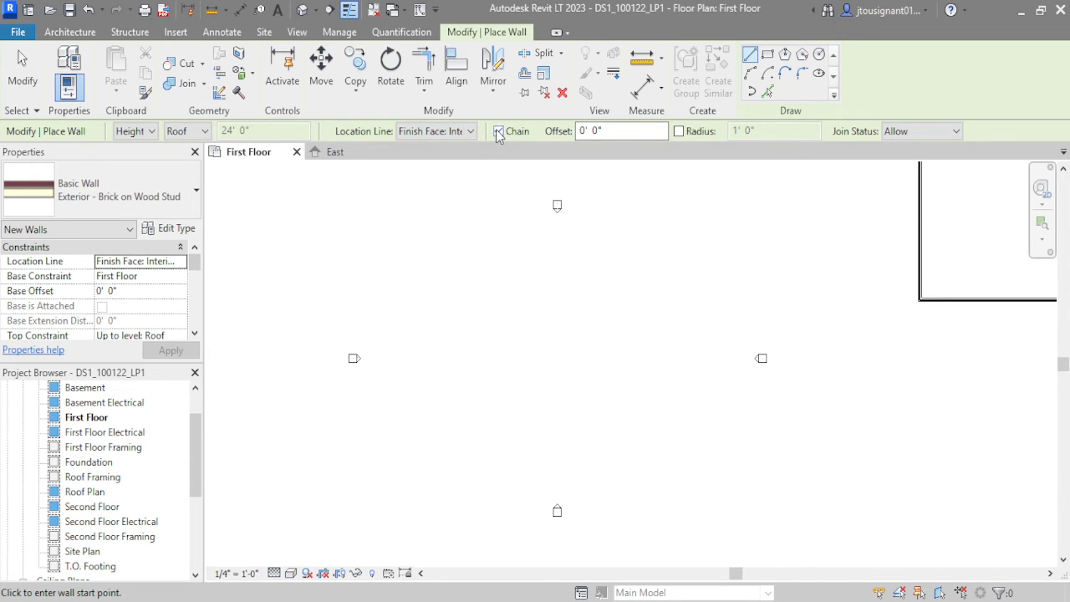
scroll(439, 134, "down", 1)
middle_click_drag(747, 224, 642, 232)
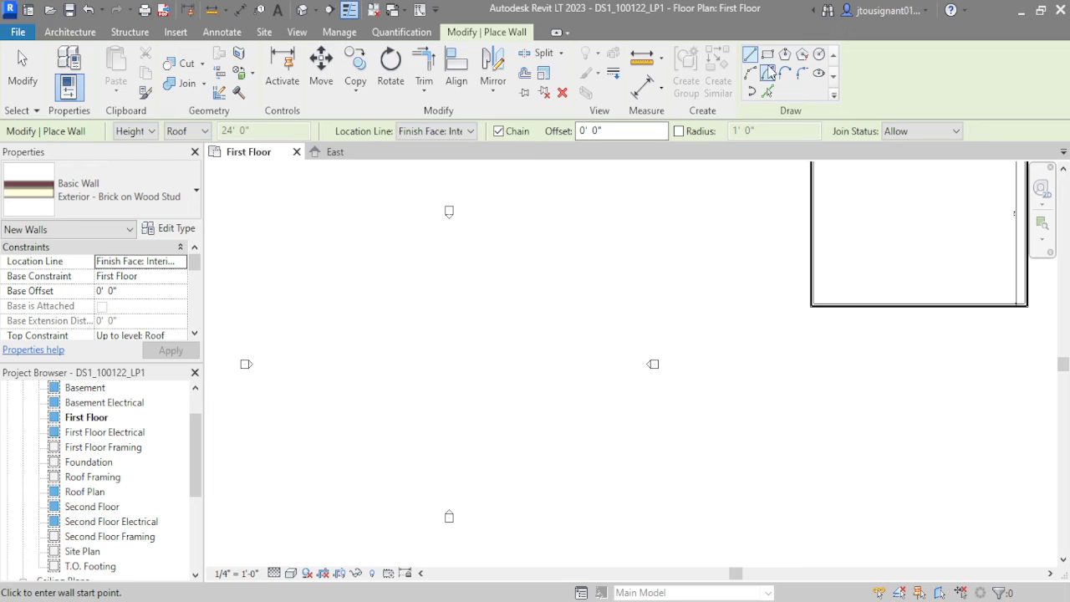
- Draw a rectangle of walls about 67' 6" by 48' between the elevation markers
left_click(767, 53)
left_click(332, 256)
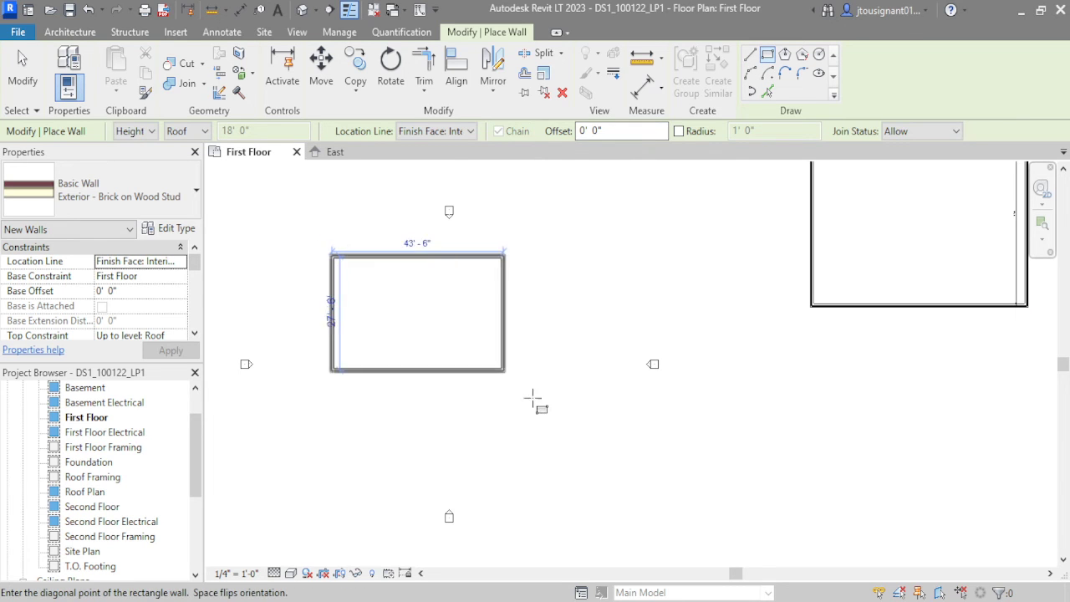
left_click(598, 455)
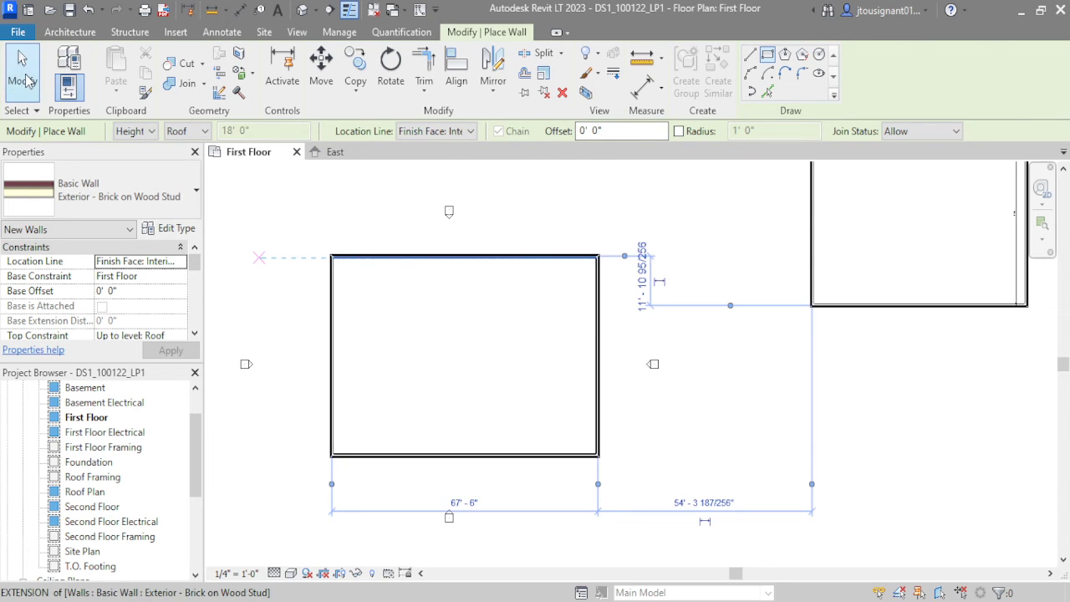
left_click(12, 94)
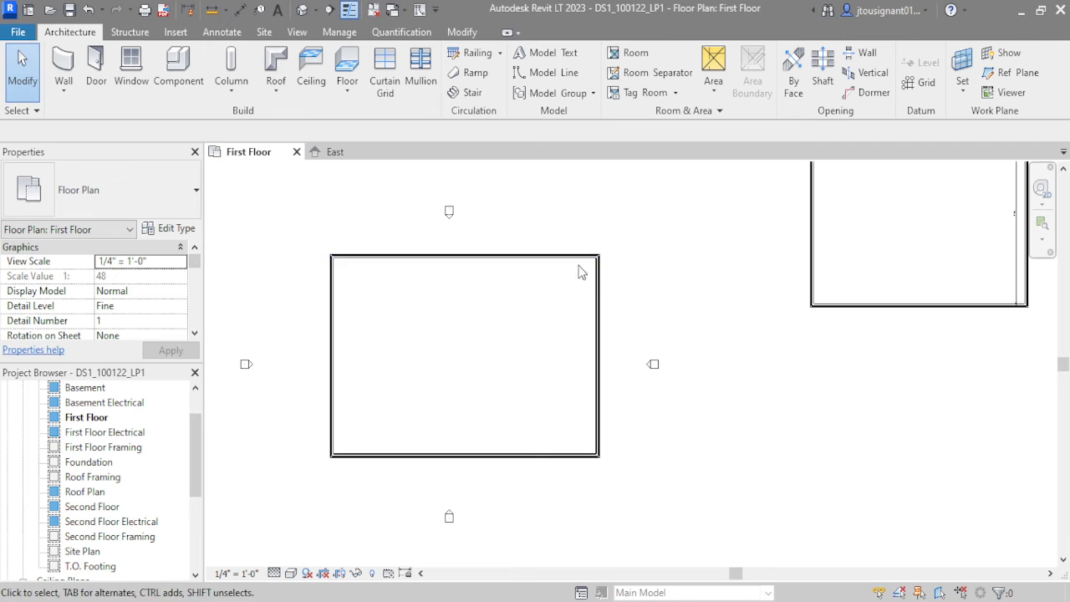
- Place an aligned dimension between the inside faces of the rectangle's upper and lower walls
left_click(240, 11)
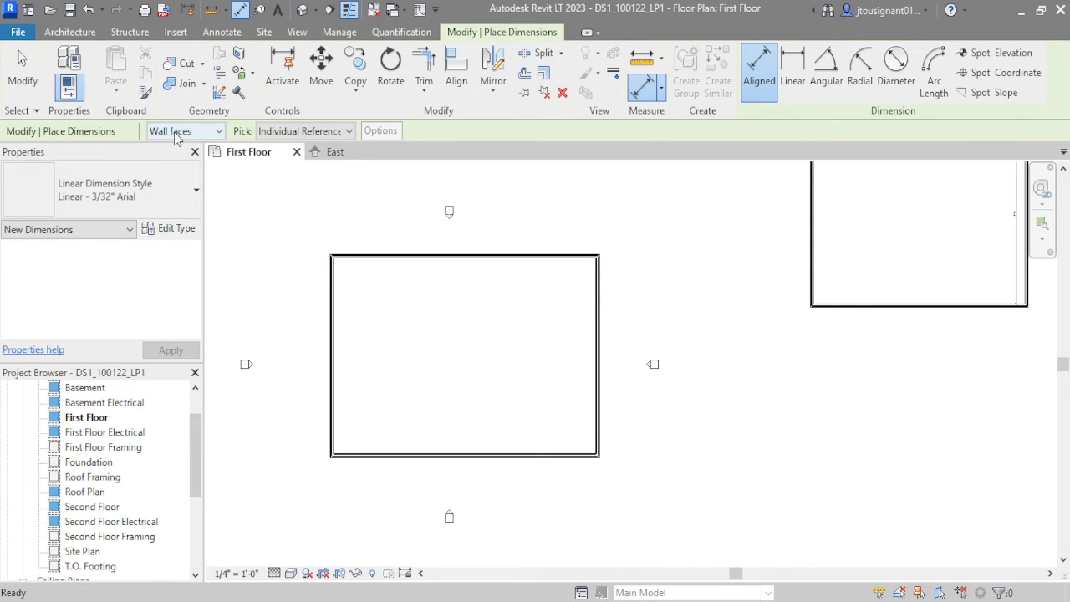
scroll(497, 275, "up", 4)
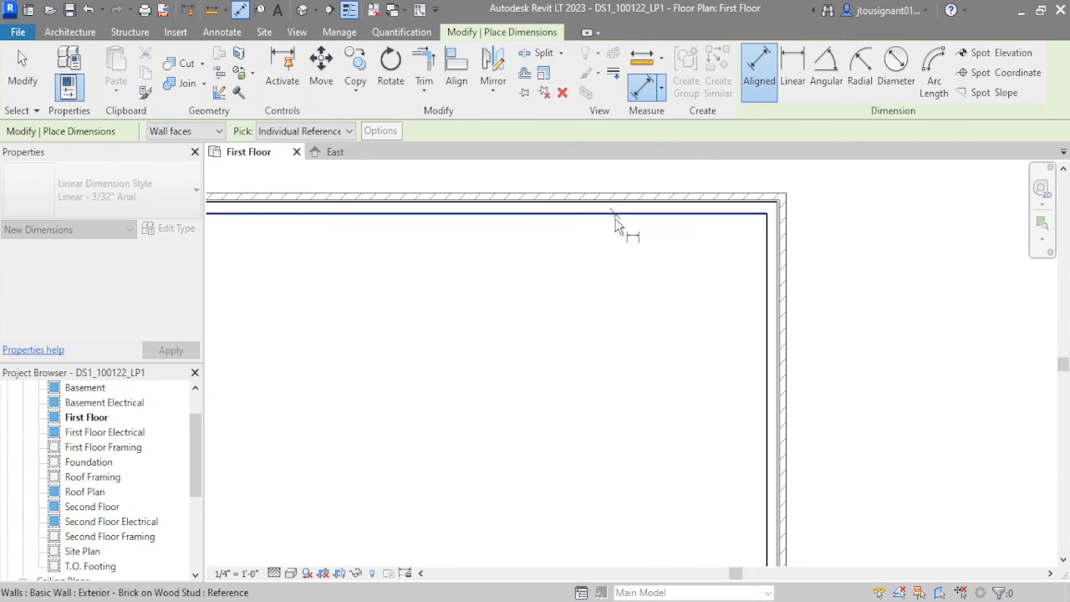
left_click(616, 224)
scroll(607, 250, "down", 2)
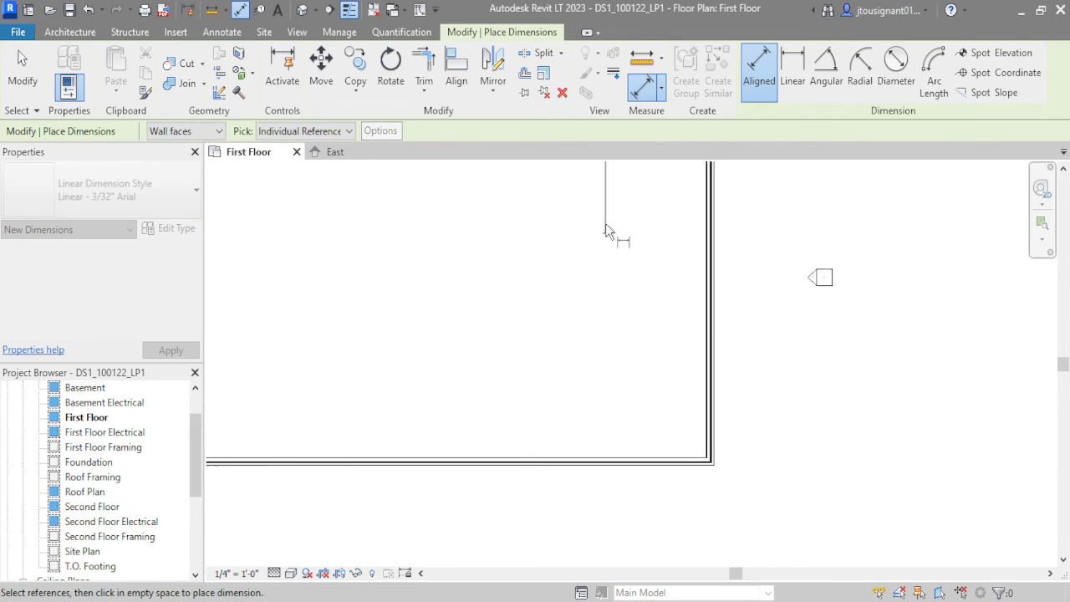
left_click(645, 457)
left_click(685, 408)
scroll(661, 384, "down", 4)
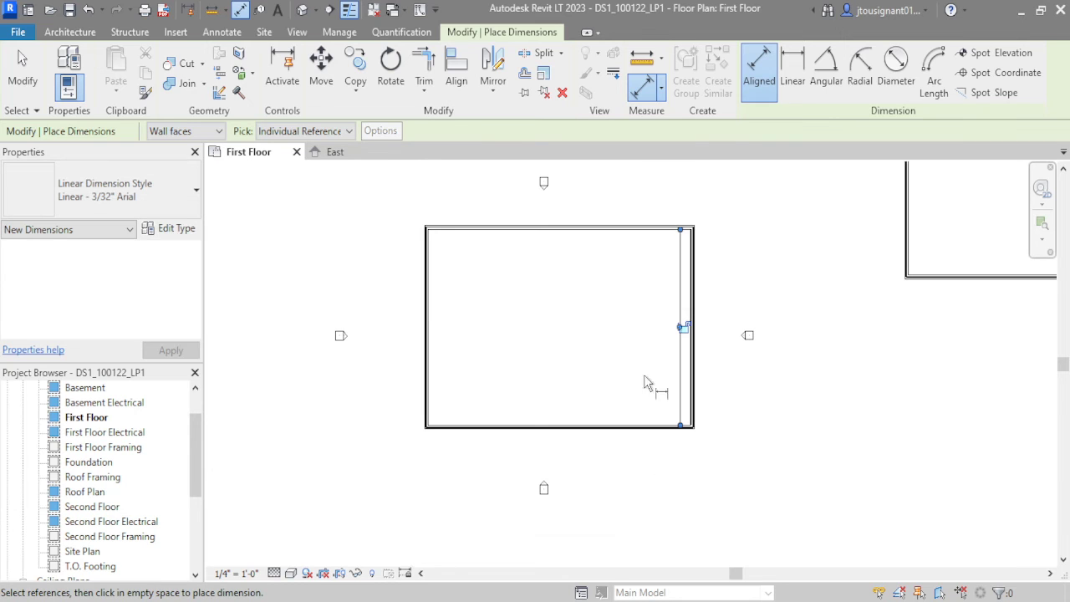
- Place an aligned dimension between the inside faces of the rectangle's left and right walls
left_click(438, 279)
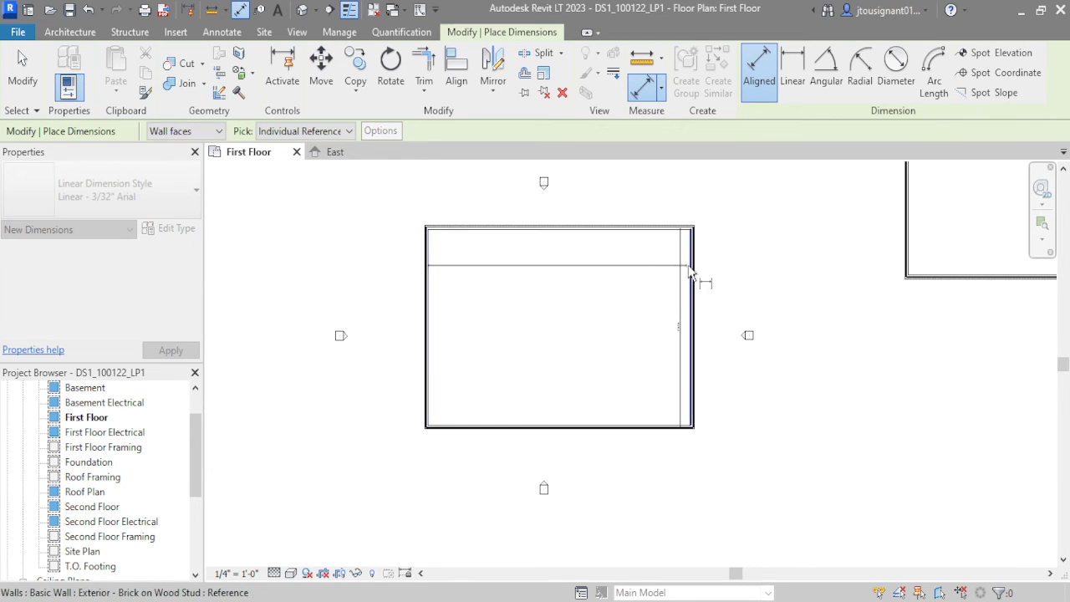
left_click(690, 273)
left_click(661, 245)
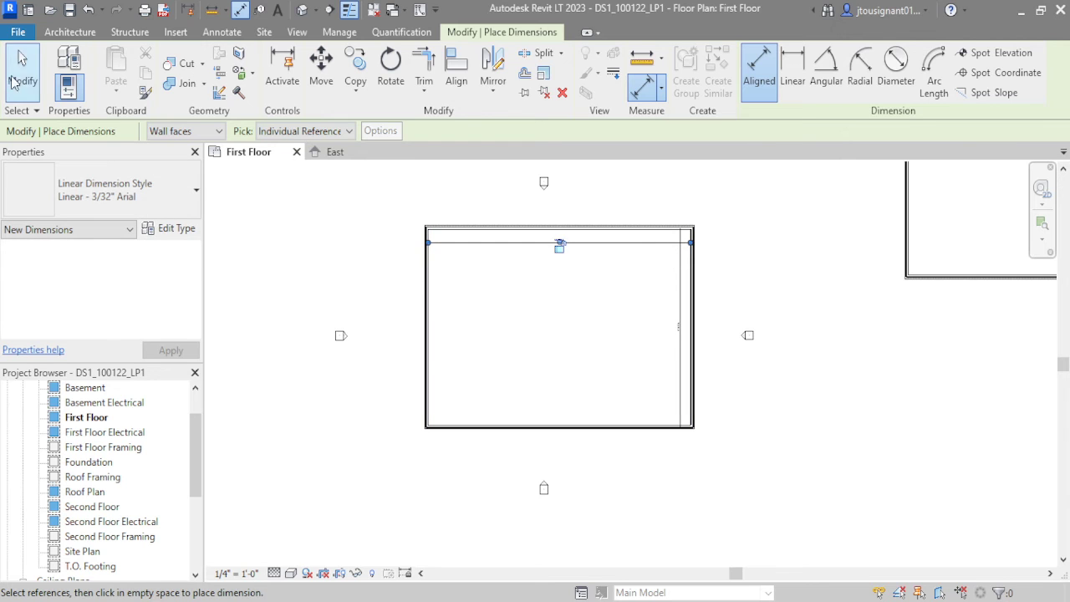
key("Escape")
key("Escape")
- Move the rectangle's right wall by setting the inside width dimension to 53' 6"
scroll(585, 301, "up", 3)
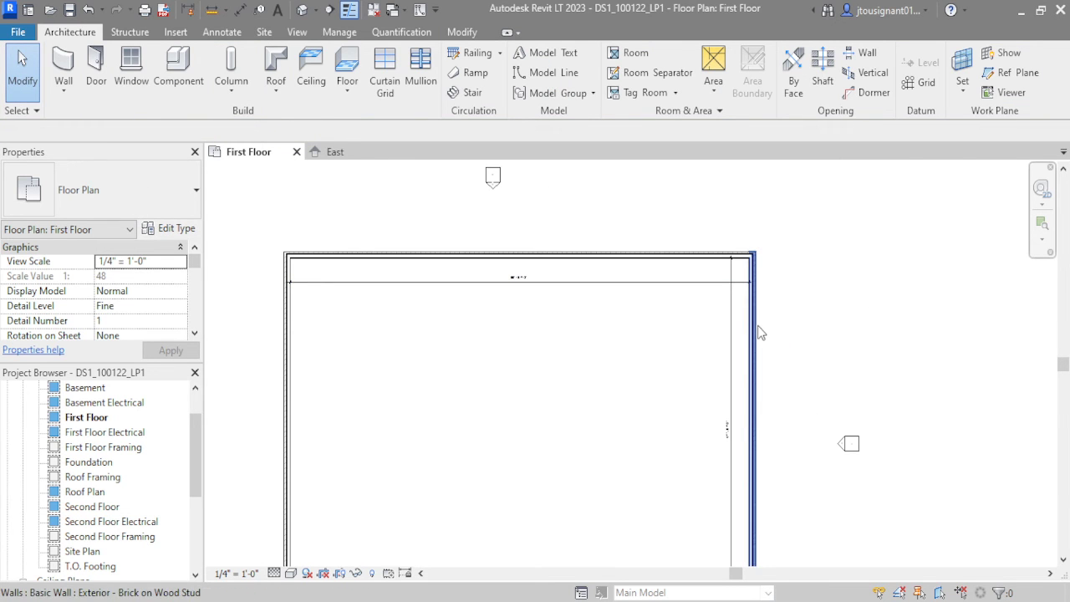
left_click(754, 326)
left_click(518, 274)
type("53 6")
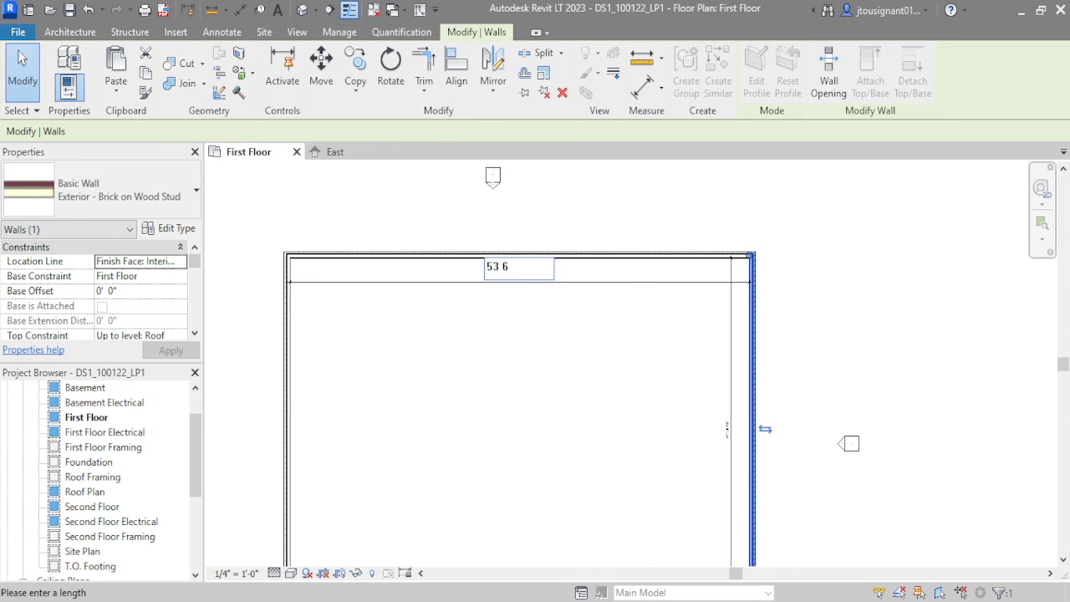
key("Return")
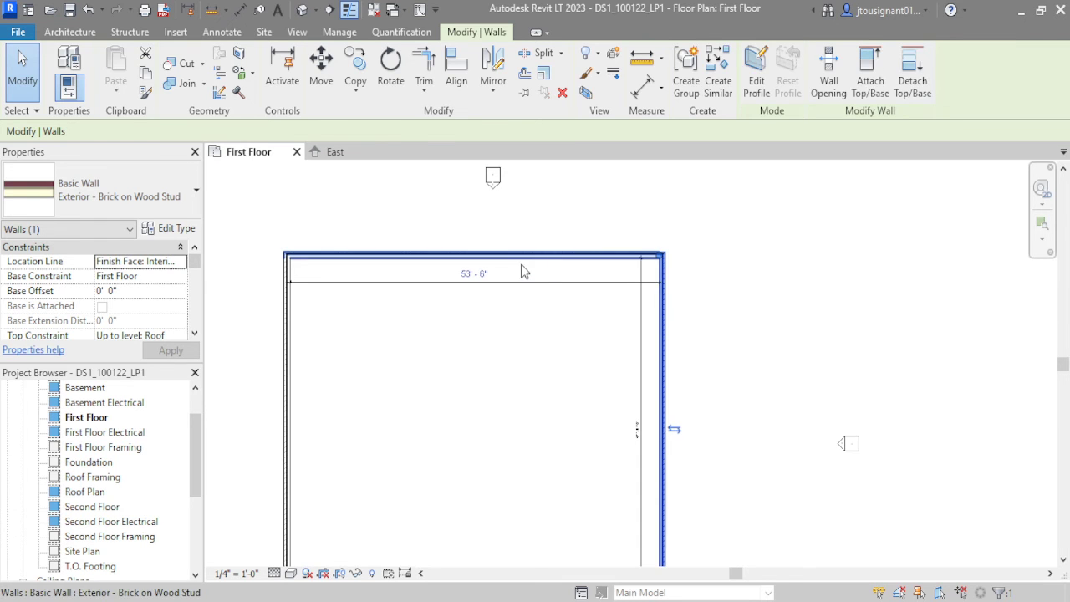
- Move the rectangle's upper wall by setting the inside vertical dimension to 42' 8"
scroll(557, 334, "down", 2)
left_click(597, 189)
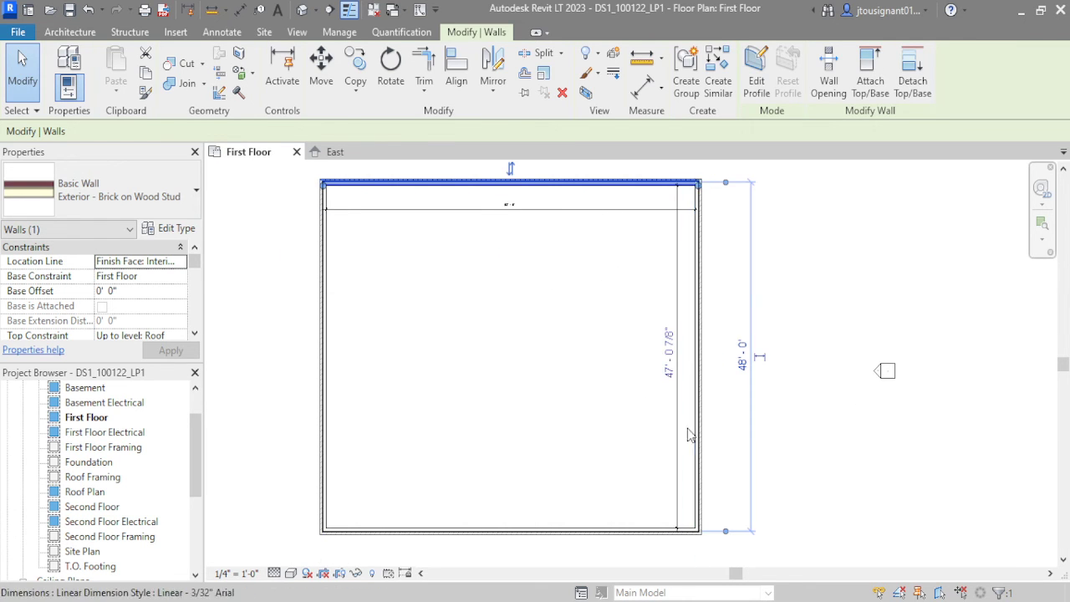
left_click(668, 351)
type("42")
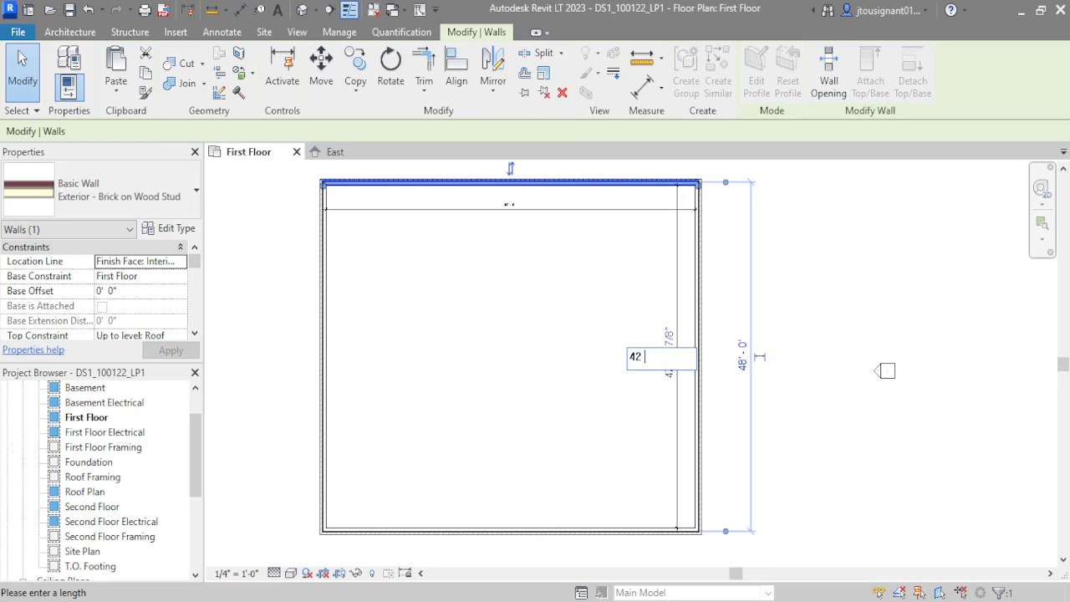
type(" 8")
key("Return")
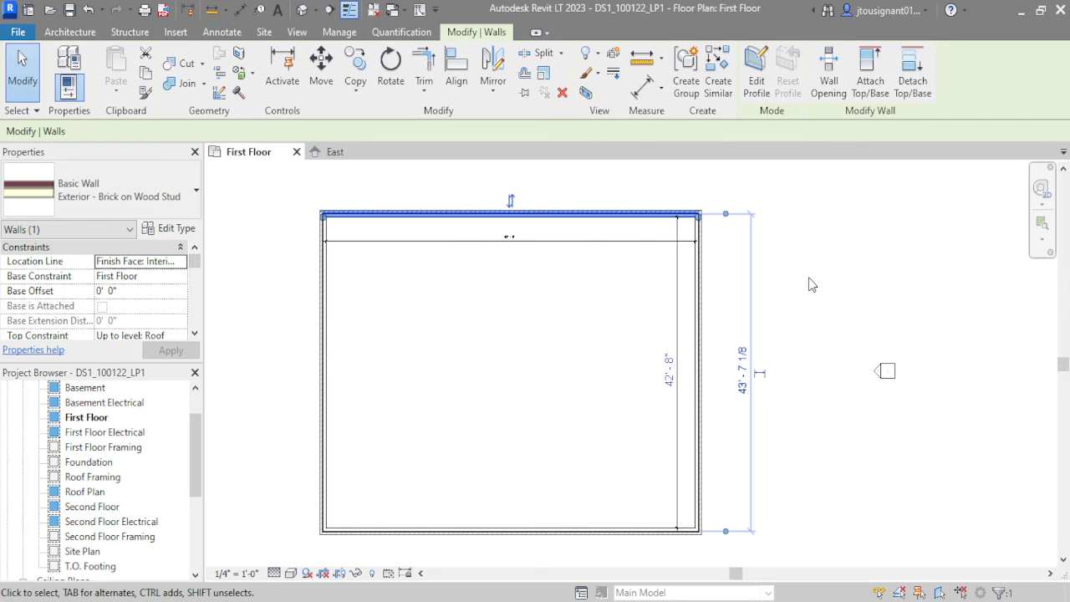
left_click(818, 287)
- Delete the four rectangle walls together with both inside dimensions
scroll(818, 280, "down", 2)
middle_click_drag(817, 279, 783, 310)
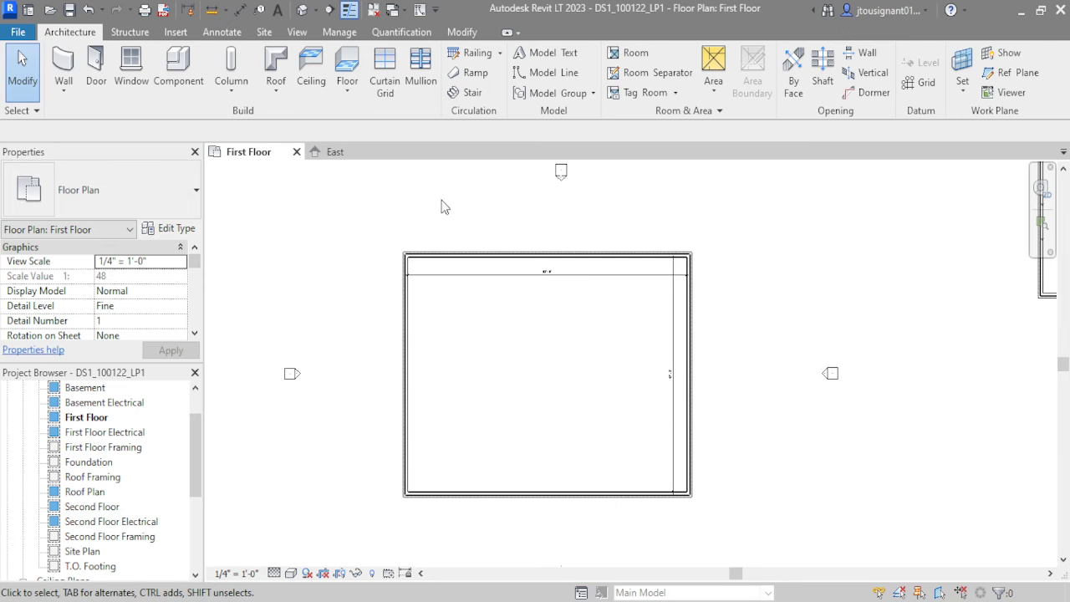
left_click_drag(378, 233, 749, 523)
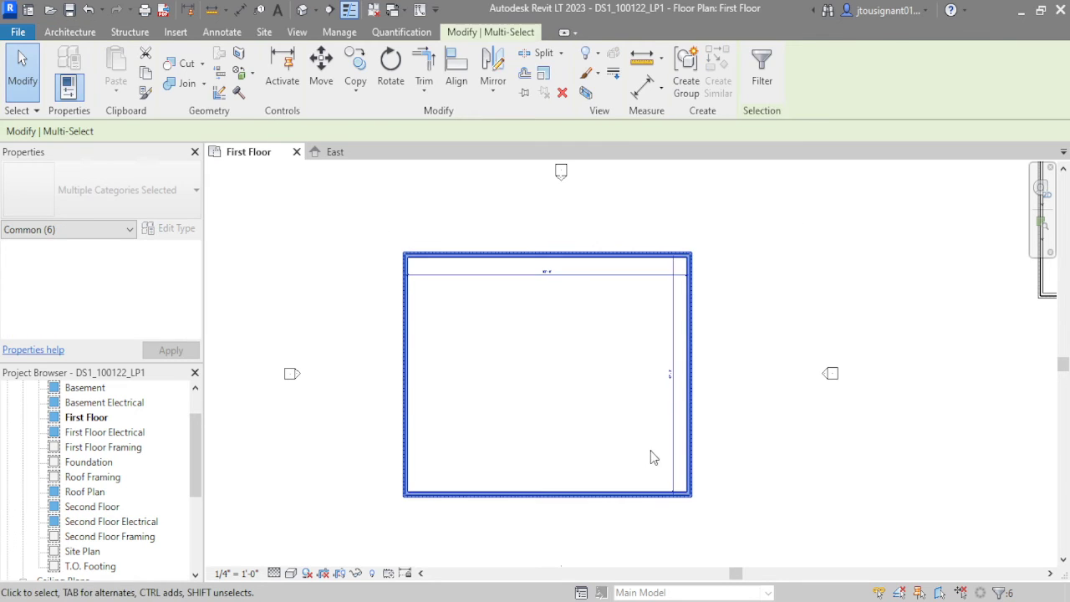
key("Delete")
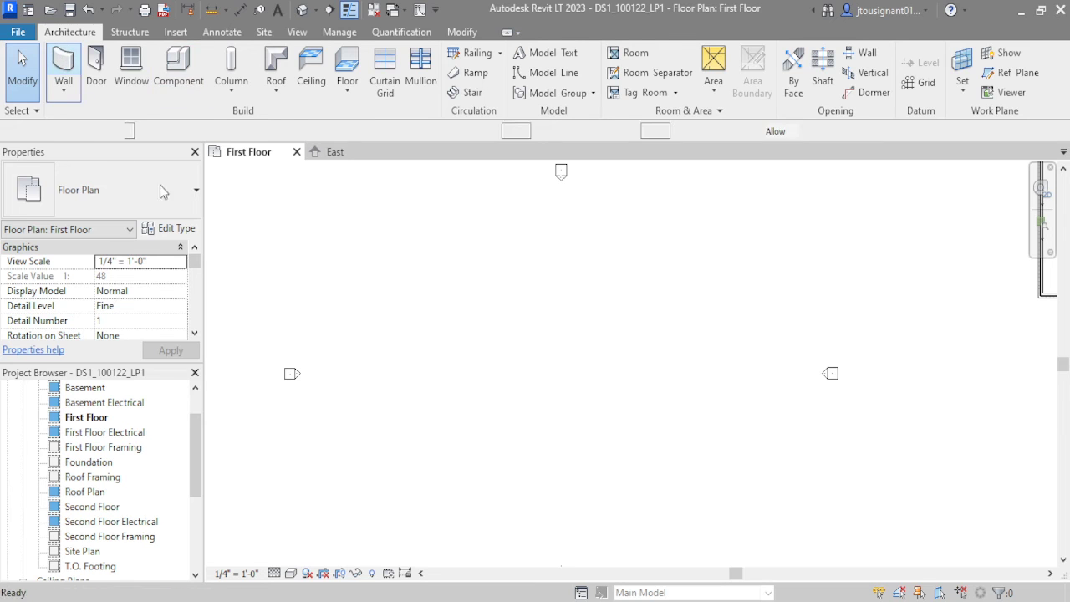
- Draw chained straight walls between the elevation markers: a 53' 6" upper wall and a 42' 8" right wall running down from it
left_click(63, 63)
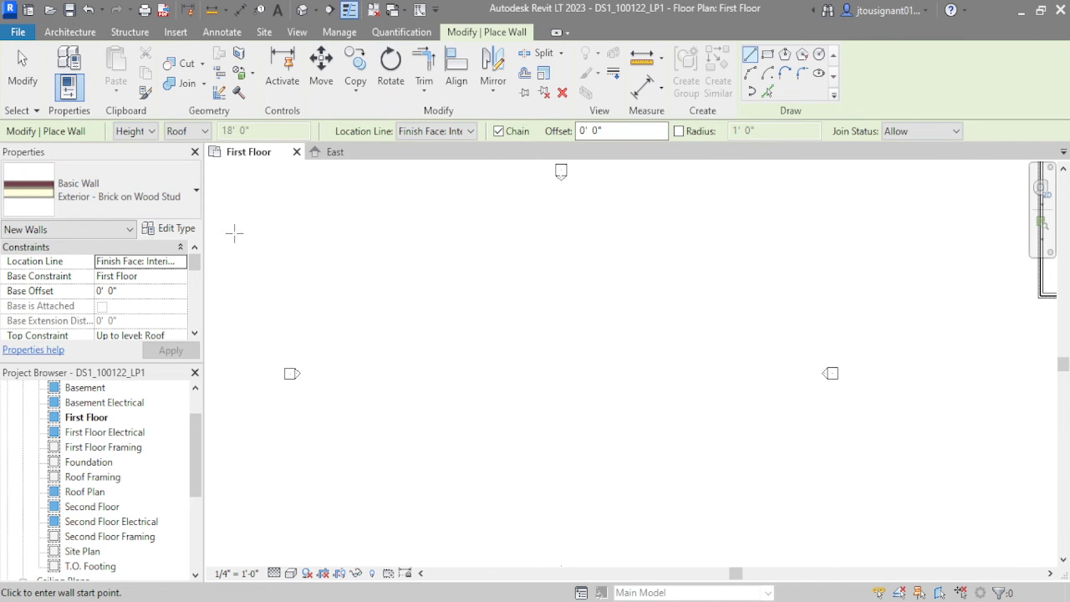
left_click(414, 253)
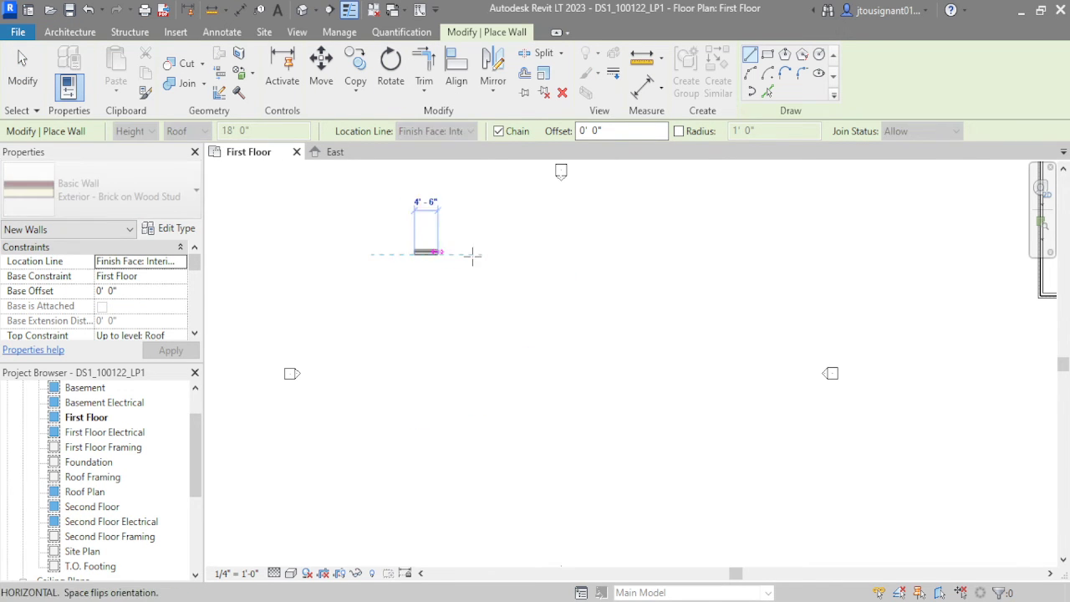
type("53")
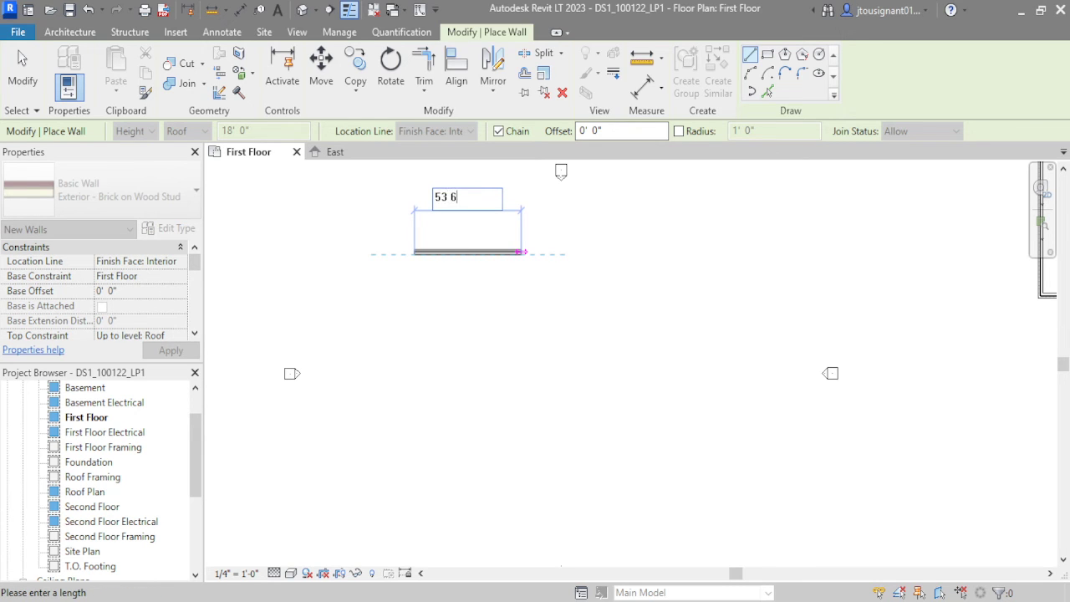
type(" 6")
key("Return")
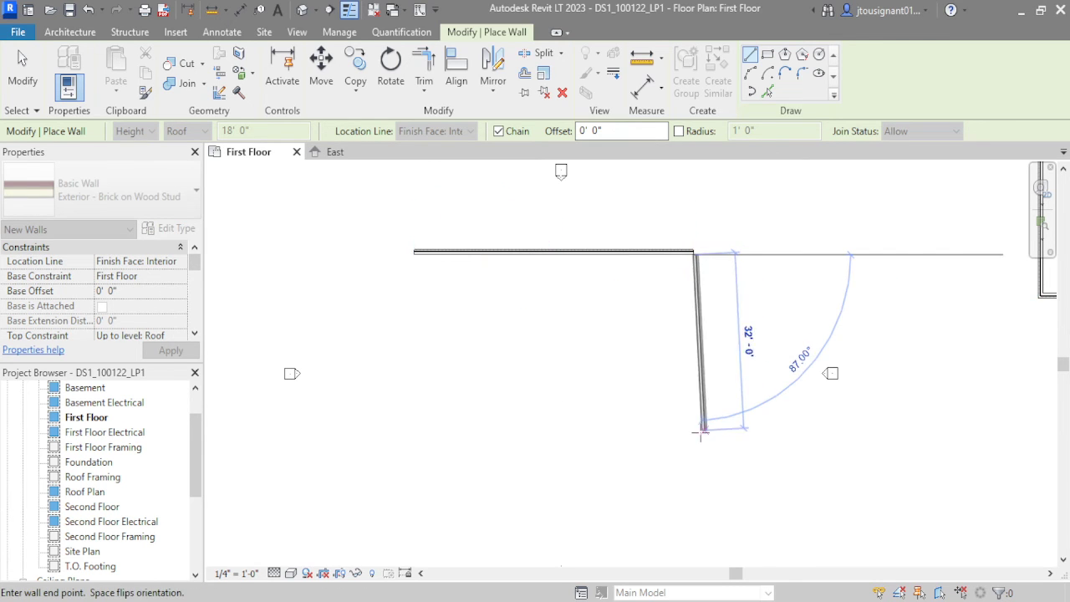
type("42")
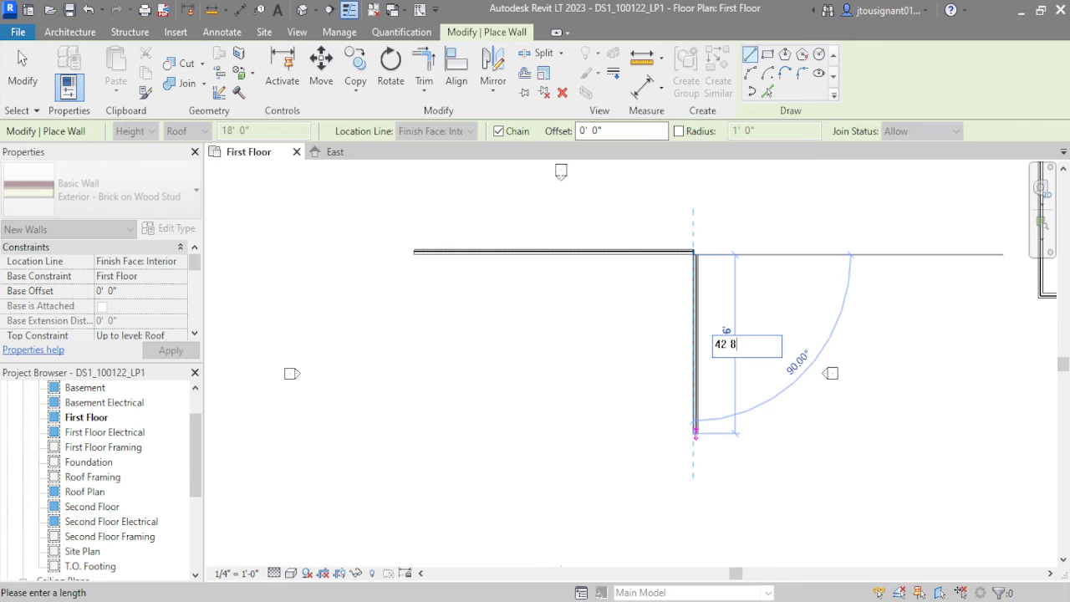
type(" 8")
key("Return")
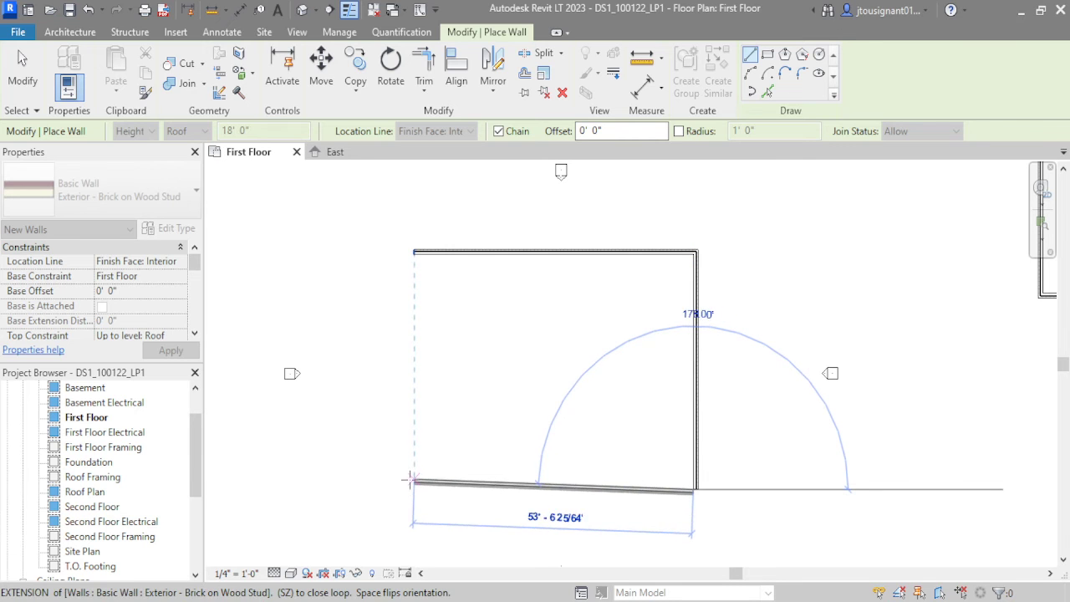
- Close the wall rectangle with a lower wall aligned to the starting corner and a left wall back to that corner
left_click(411, 480)
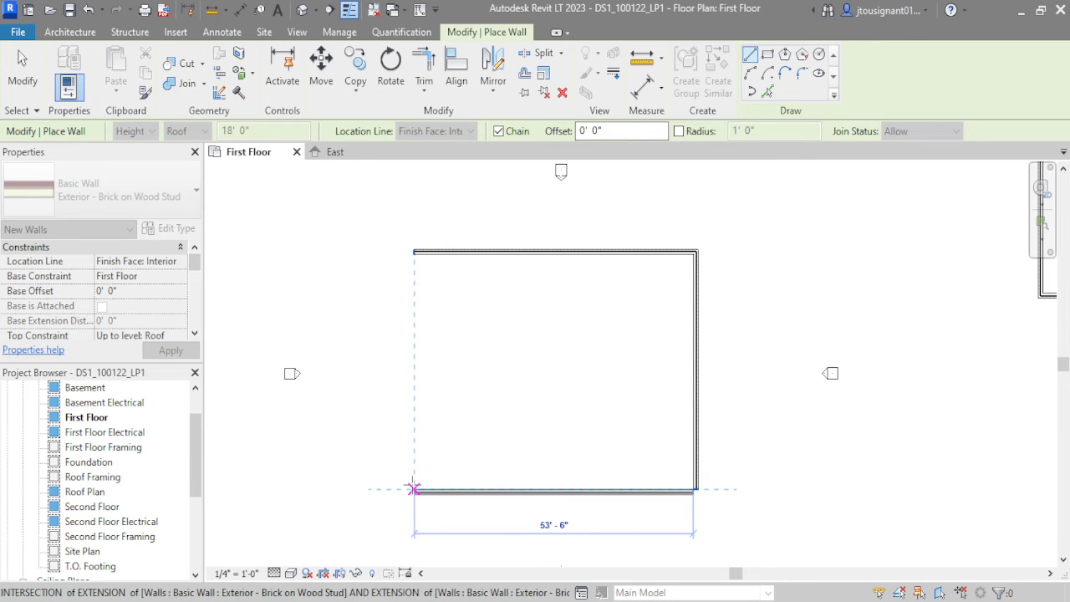
left_click(413, 251)
left_click(22, 67)
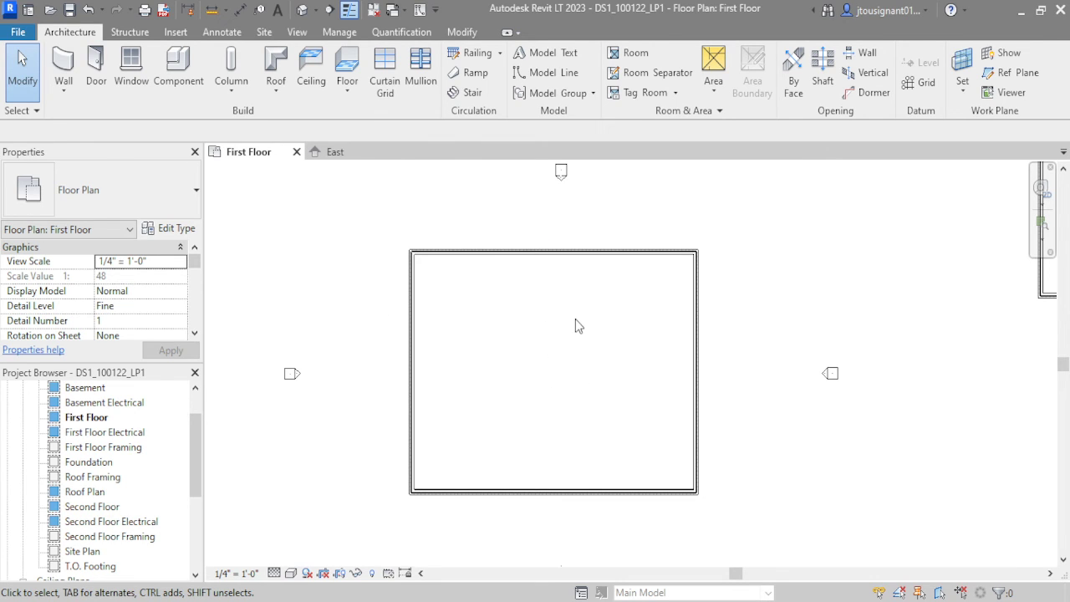
- Select the right wall and move its temporary width dimension's far witness line to the left wall's inside face
left_click(690, 285)
scroll(482, 425, "up", 3)
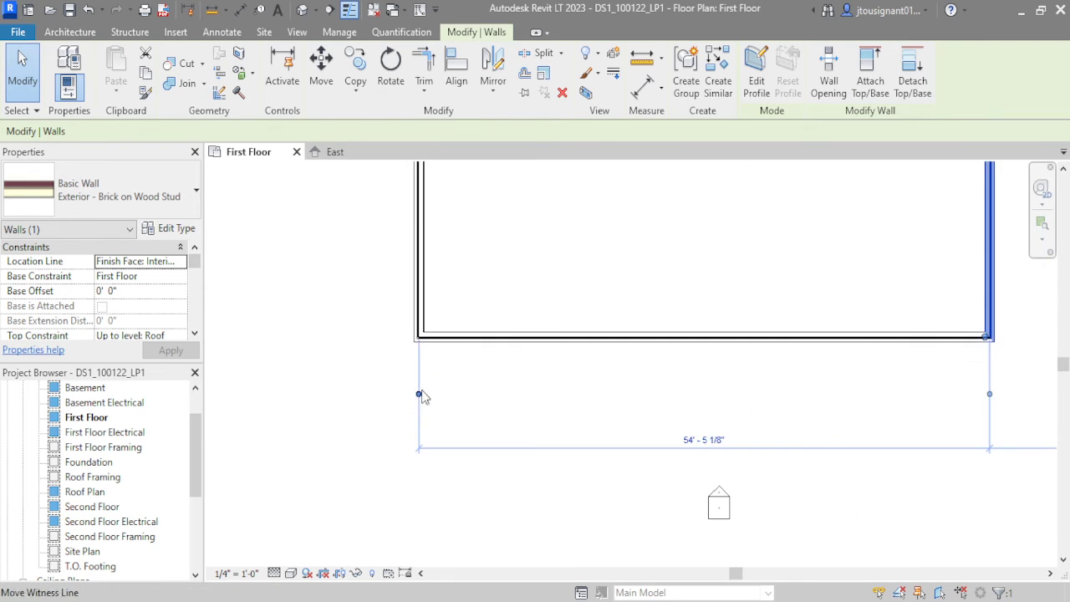
scroll(422, 396, "up", 2)
scroll(422, 331, "up", 2)
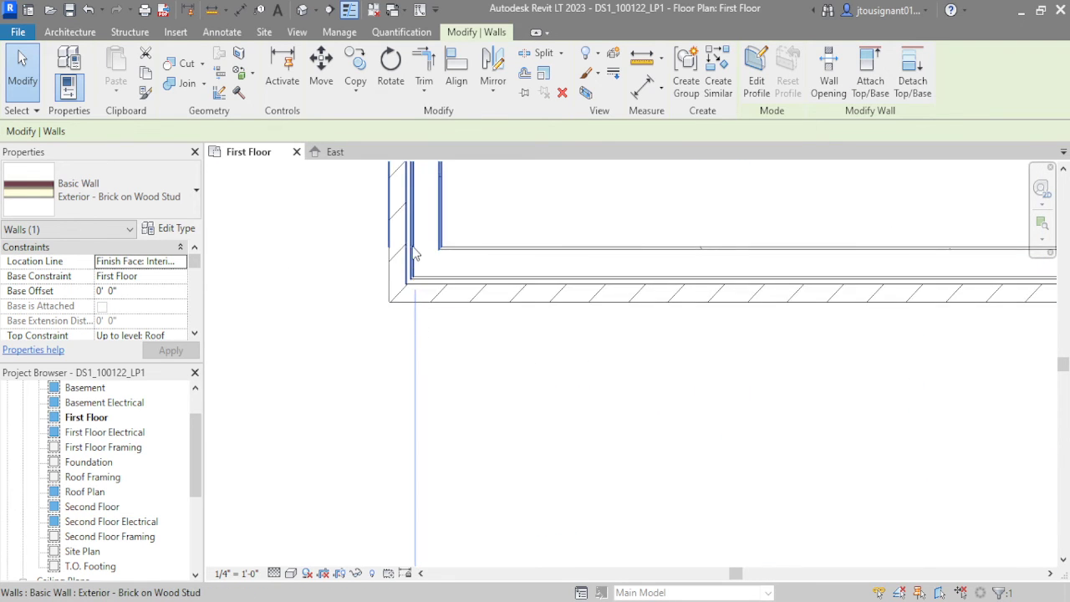
scroll(418, 333, "down", 5)
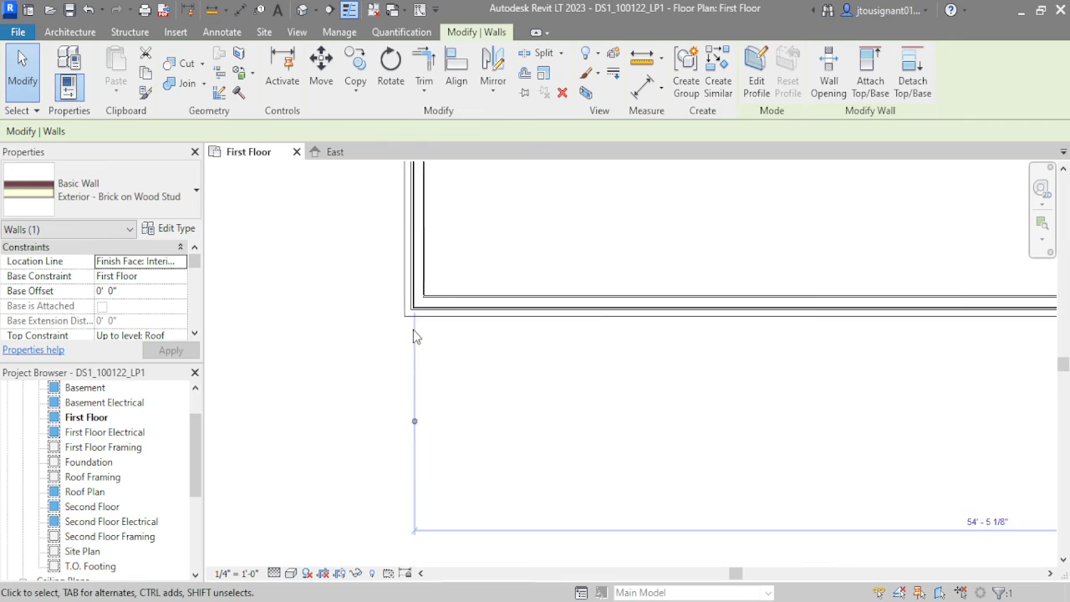
middle_click_drag(666, 420, 644, 432)
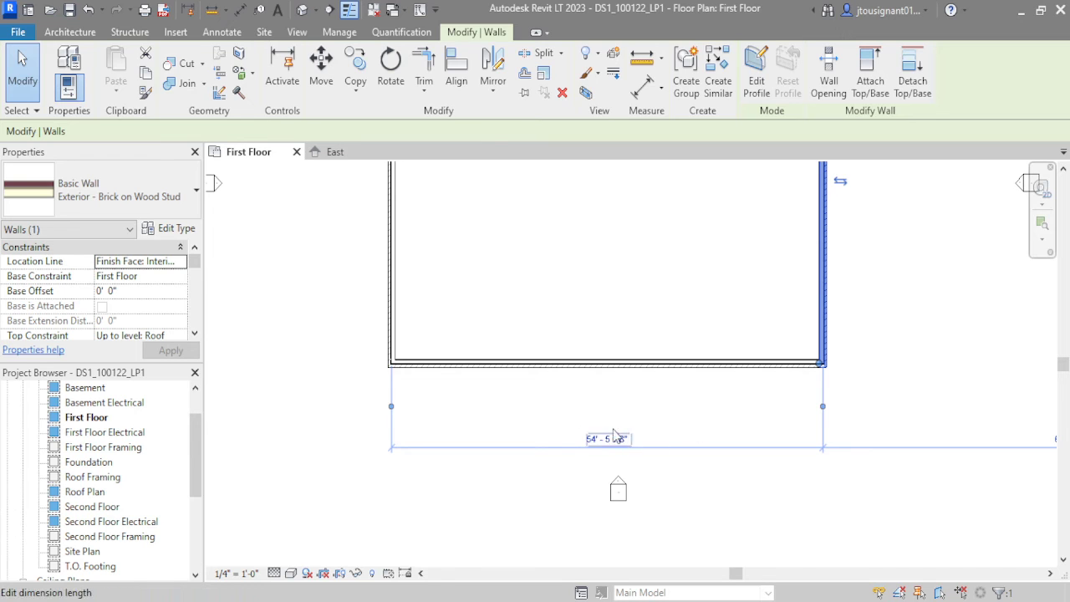
scroll(418, 399, "up", 3)
left_click_drag(361, 417, 359, 239)
scroll(376, 230, "up", 2)
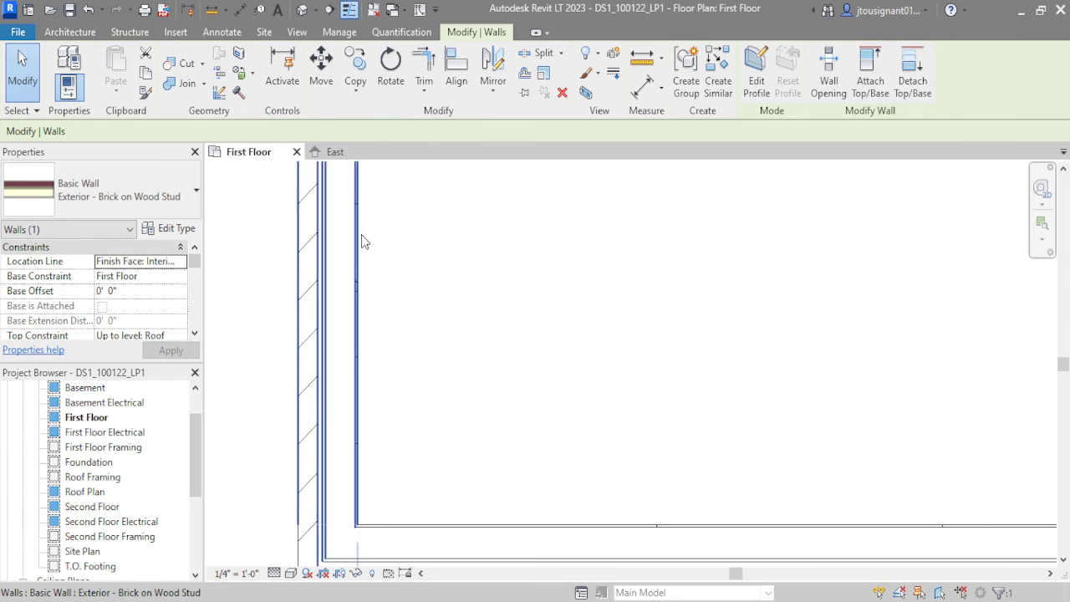
- Move the near witness line of the right wall's temporary width dimension to that wall's inside face and check the inside width
scroll(494, 258, "down", 4)
middle_click_drag(798, 355, 258, 375)
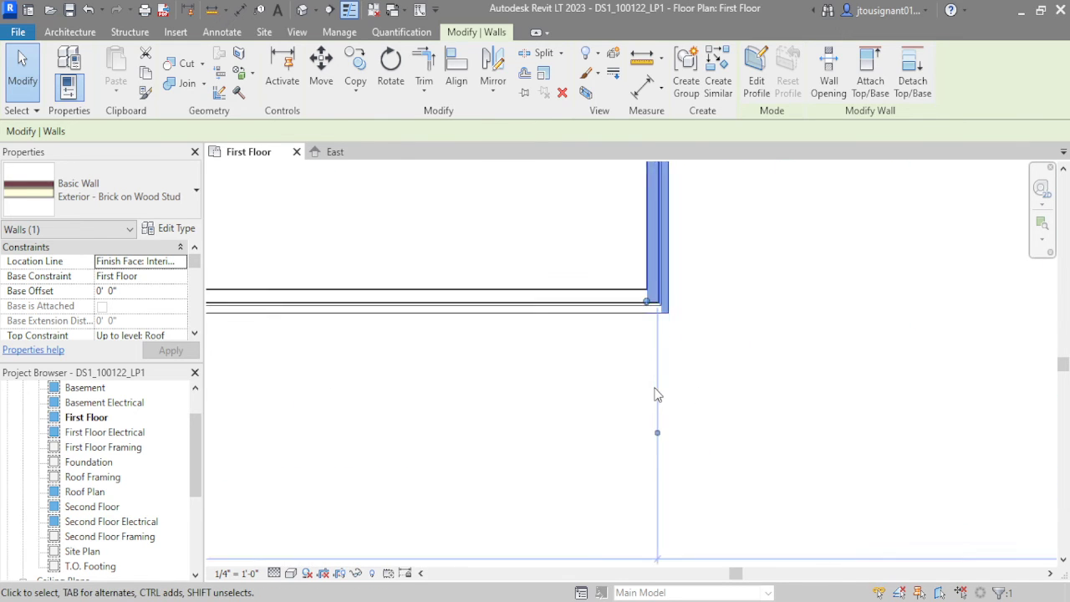
scroll(660, 384, "up", 2)
left_click_drag(663, 437, 639, 189)
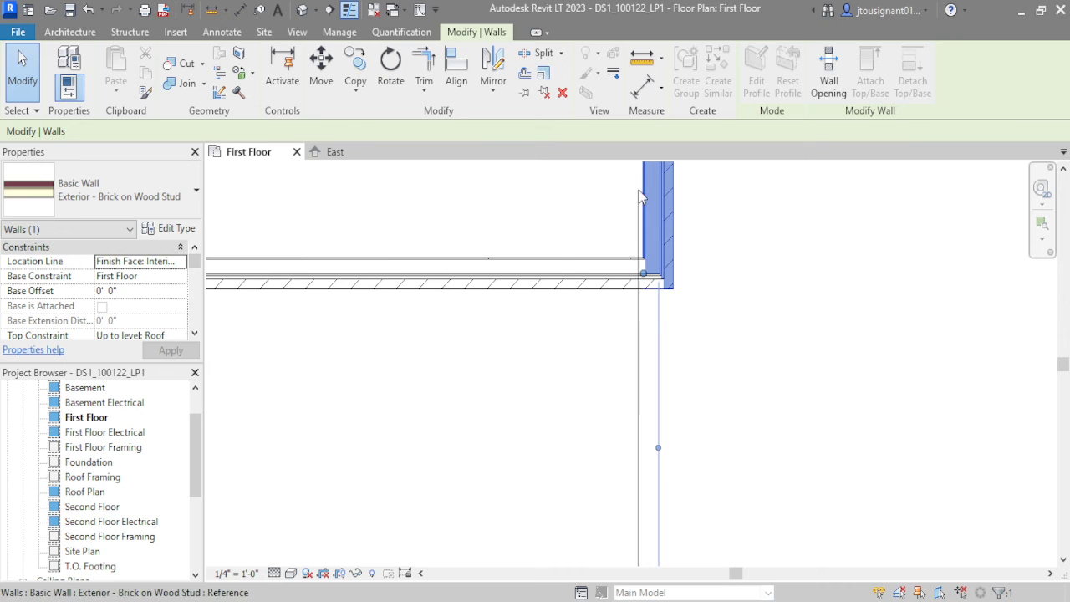
scroll(639, 190, "down", 3)
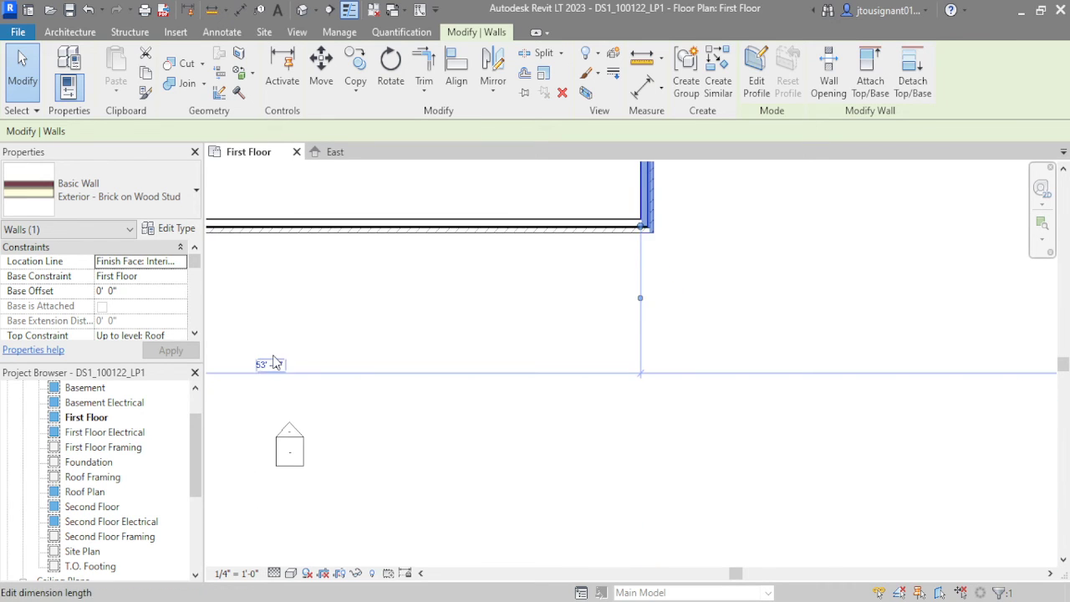
middle_click_drag(275, 386, 398, 426)
scroll(399, 412, "down", 2)
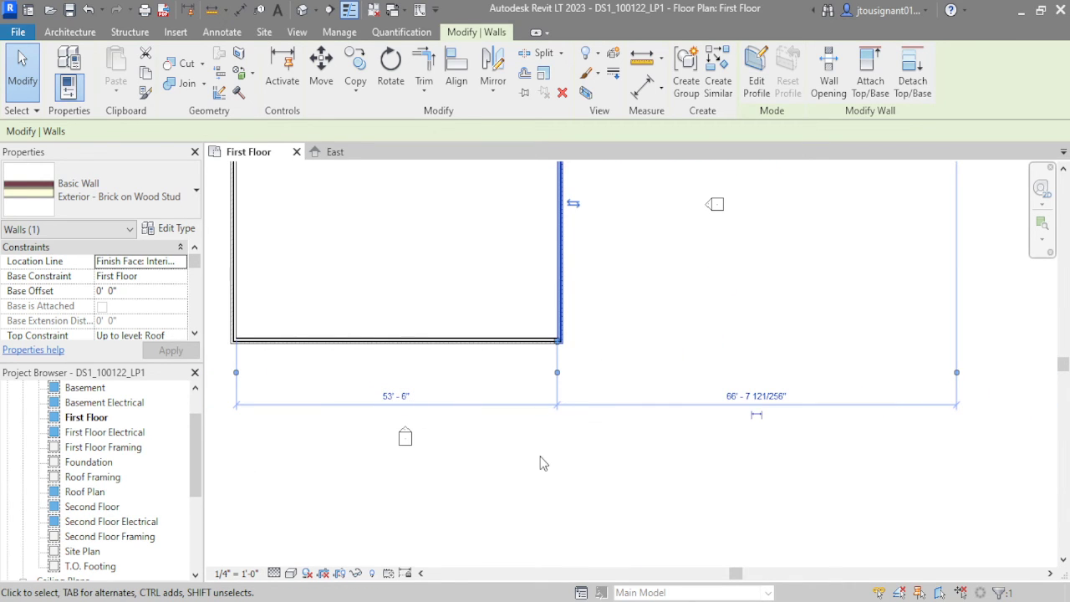
- Deselect and reselect the right wall to recheck its temporary width dimension, and clear the selection
key("Escape")
middle_click_drag(494, 393, 577, 432)
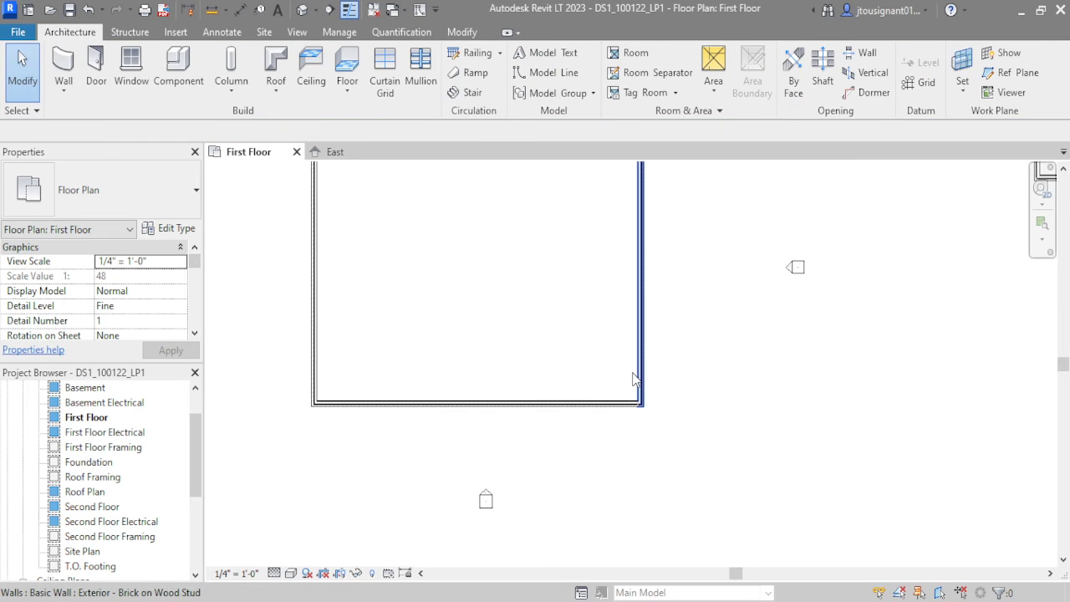
left_click(457, 398)
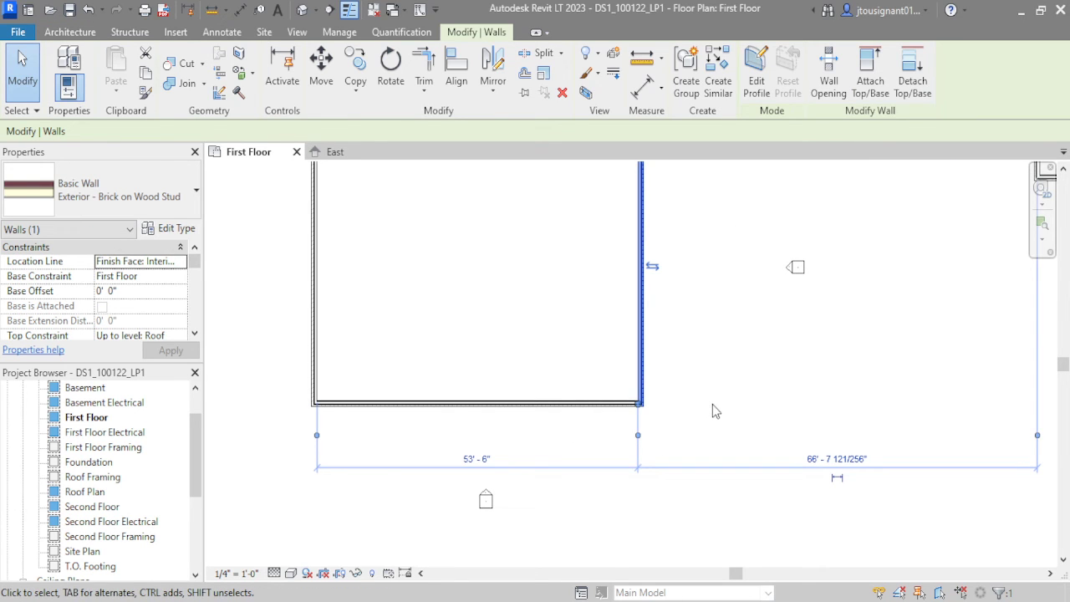
left_click(710, 324)
- Select all four walls of the rectangle between the elevation markers and delete them
scroll(702, 367, "down", 1)
middle_click_drag(709, 324, 702, 370)
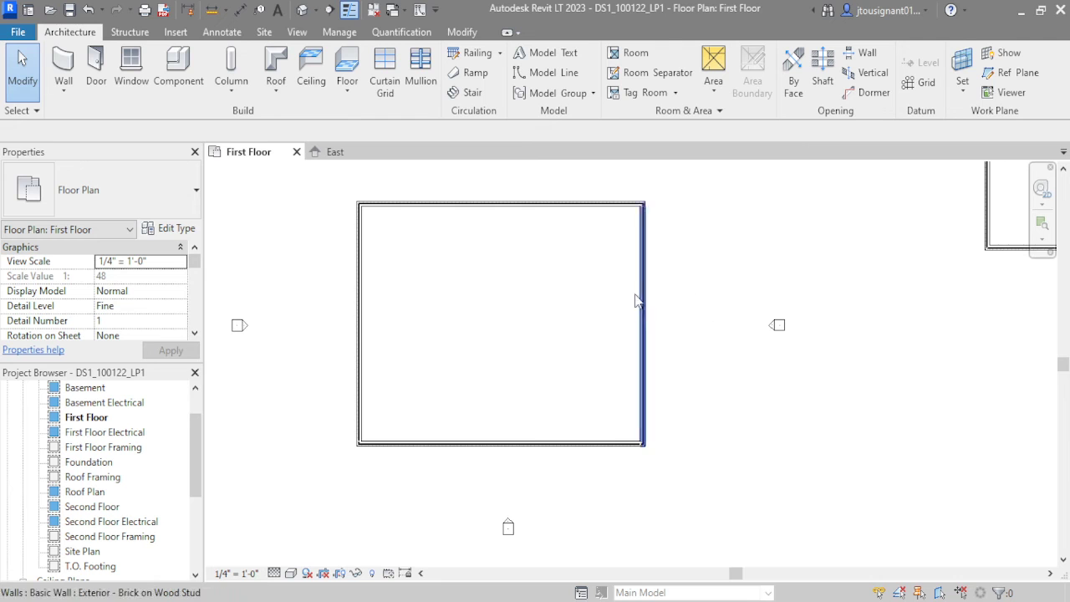
left_click_drag(332, 173, 680, 470)
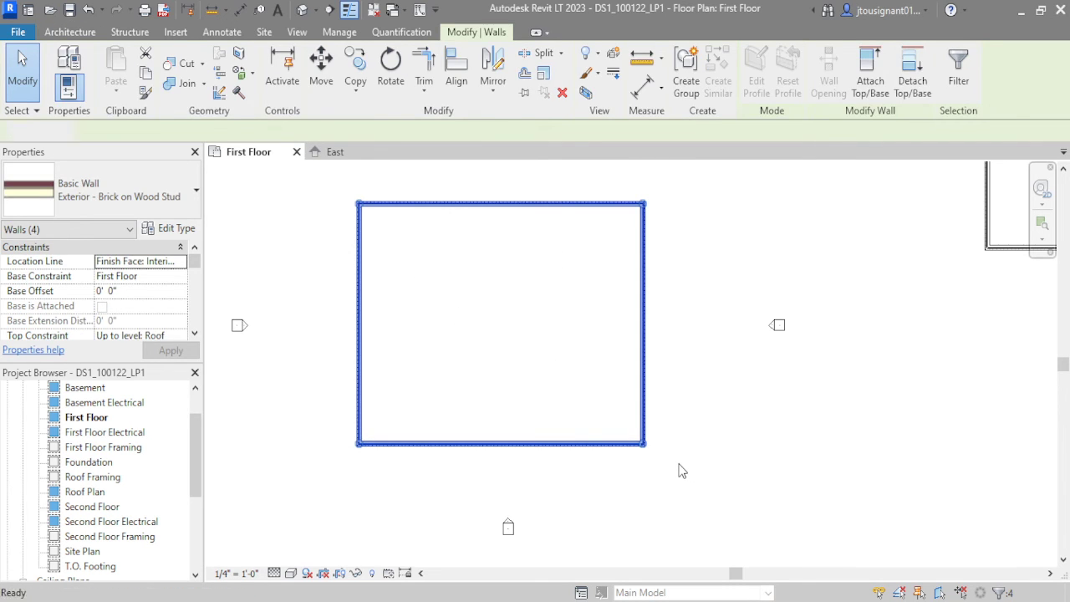
key("Delete")
scroll(664, 356, "down", 3)
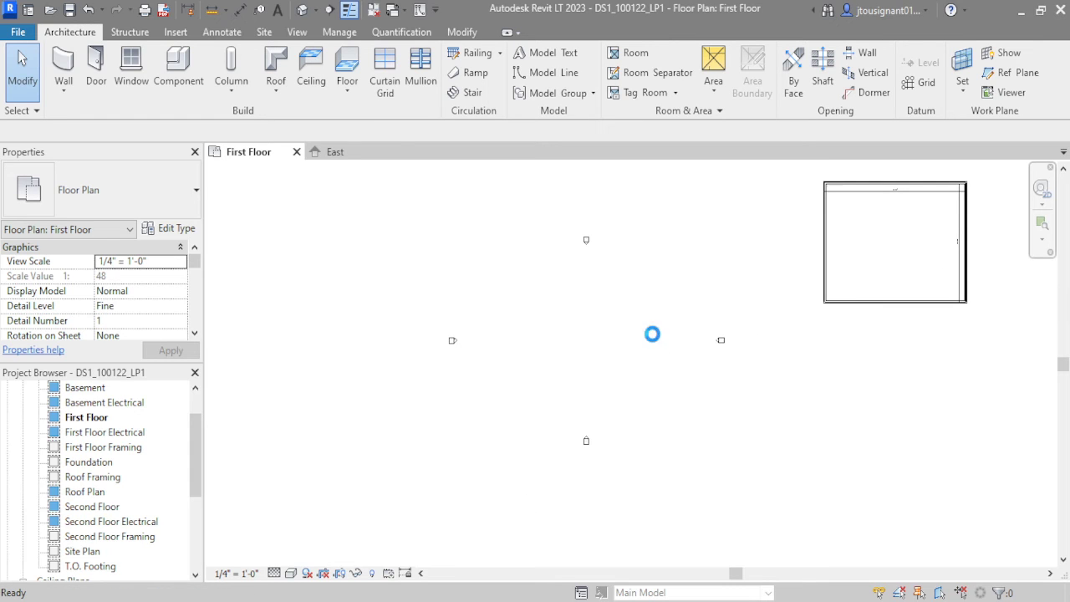
scroll(631, 338, "up", 3)
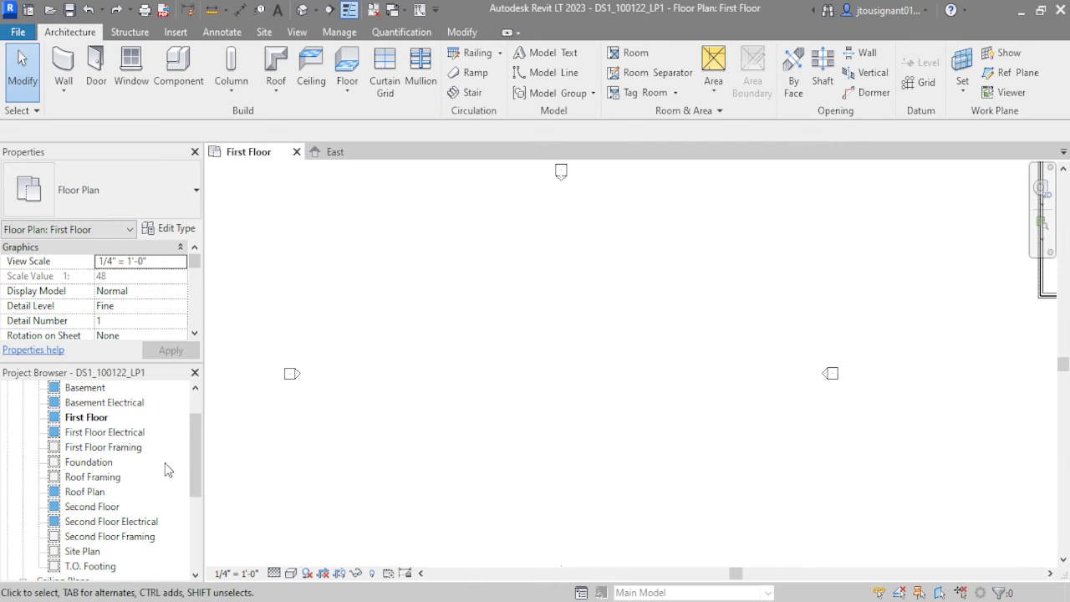
- Examine the project's floor plan views, including Basement, First Floor and Foundation, and their properties
left_click(117, 472)
scroll(73, 447, "up", 3)
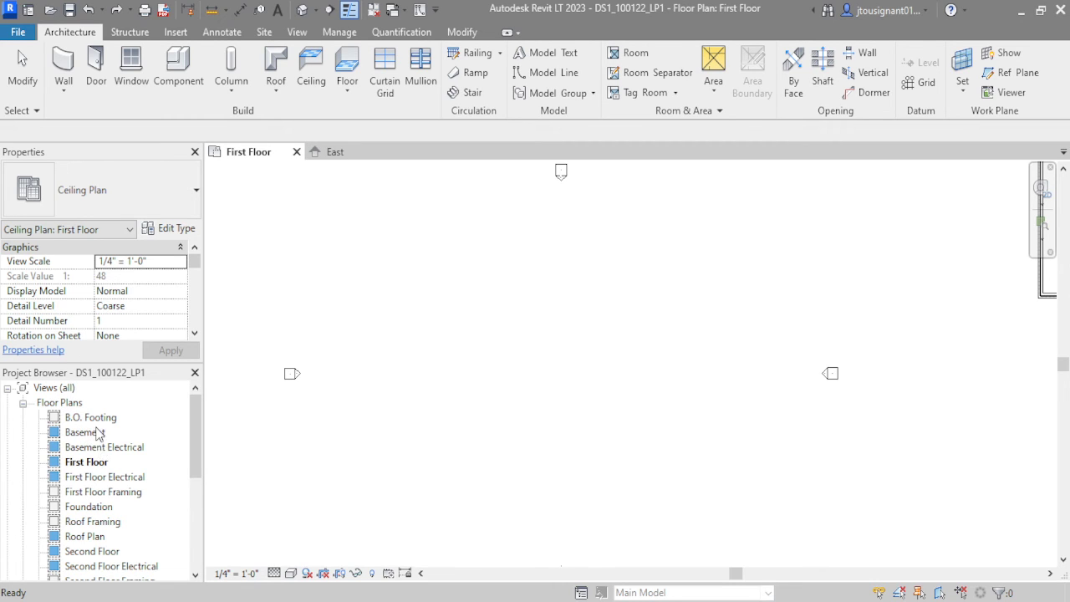
left_click(94, 434)
scroll(104, 467, "down", 1)
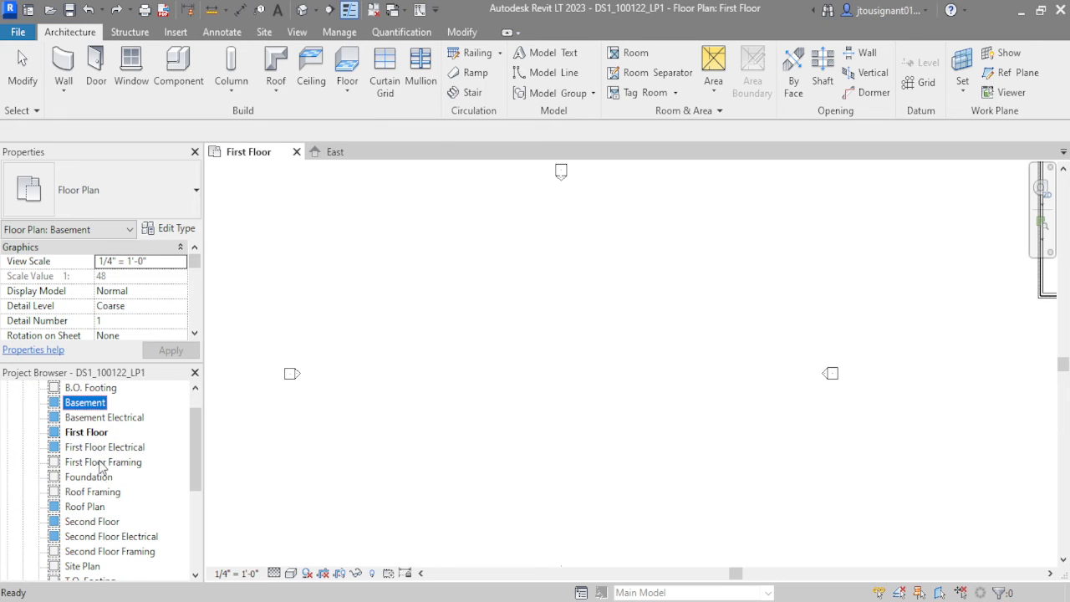
left_click(98, 433)
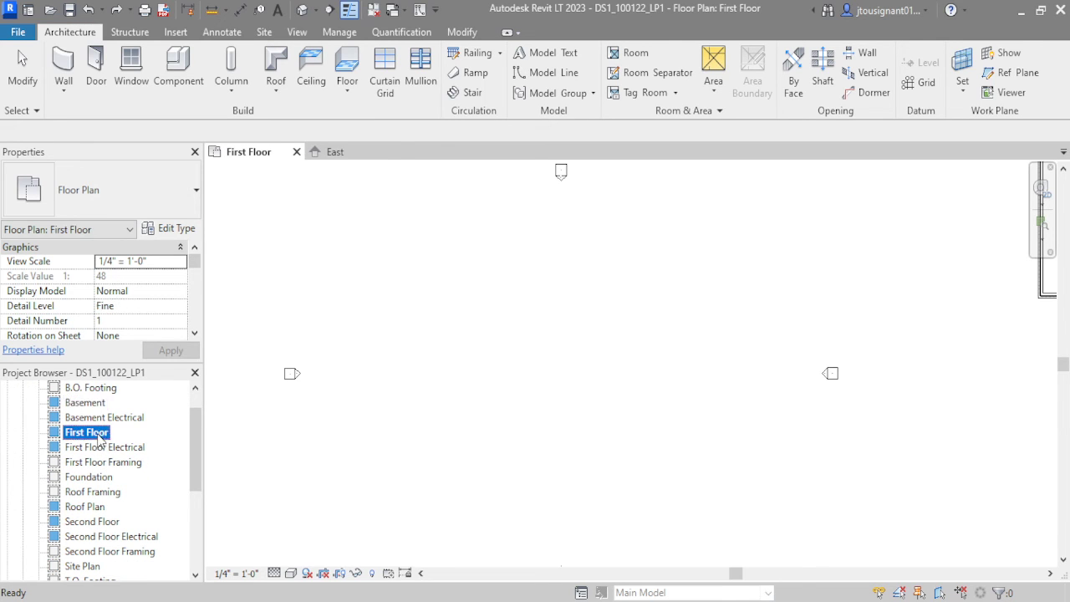
left_click(100, 480)
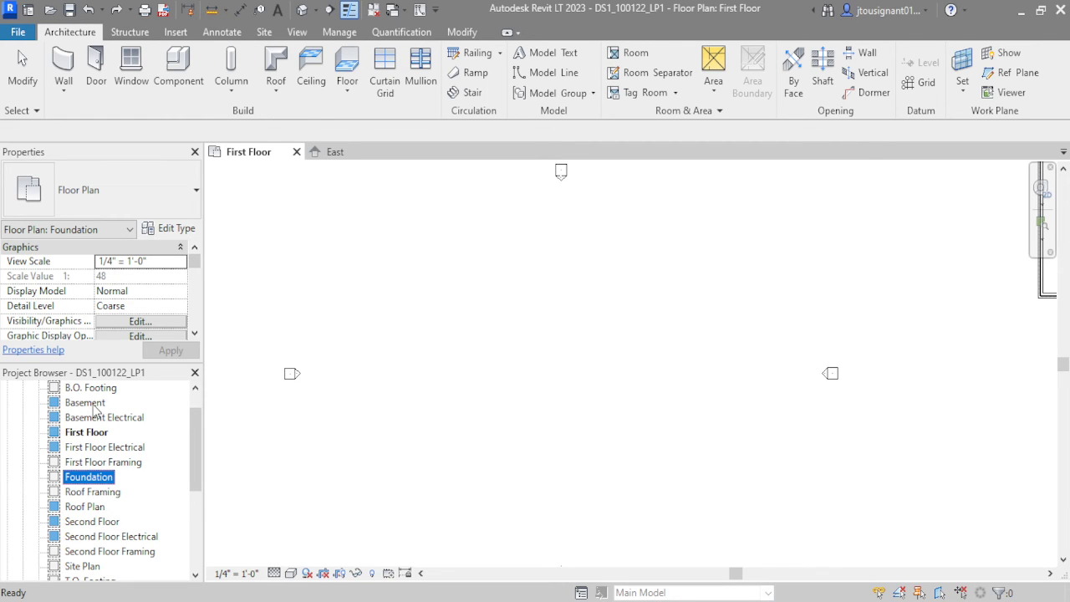
scroll(94, 409, "up", 2)
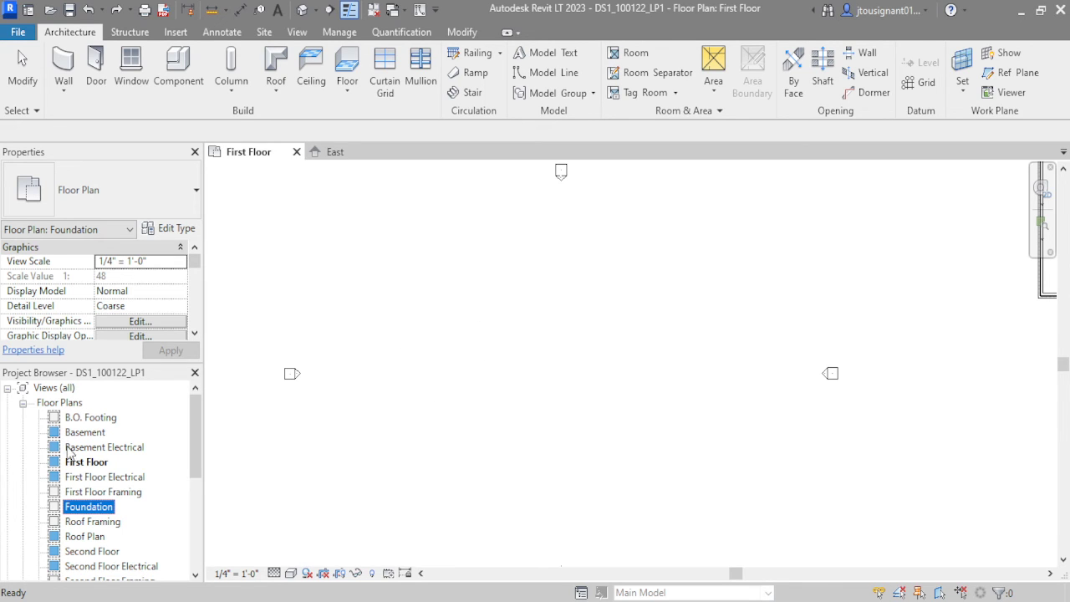
scroll(86, 472, "down", 2)
scroll(87, 473, "down", 1)
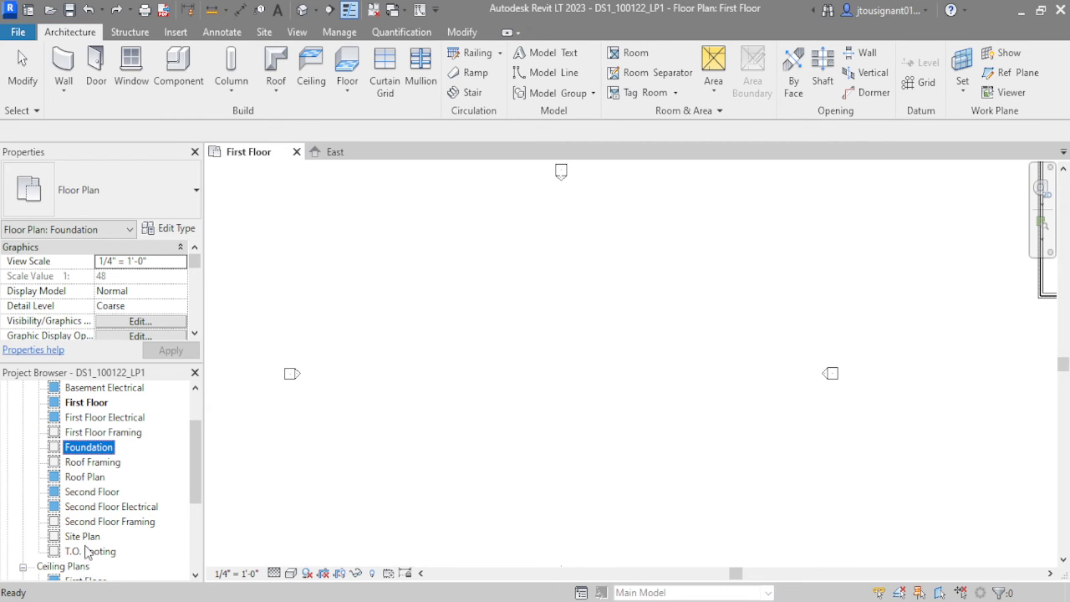
- View the B.O. Footing floor plan, close it again and look over the remaining floor plans
scroll(94, 464, "up", 2)
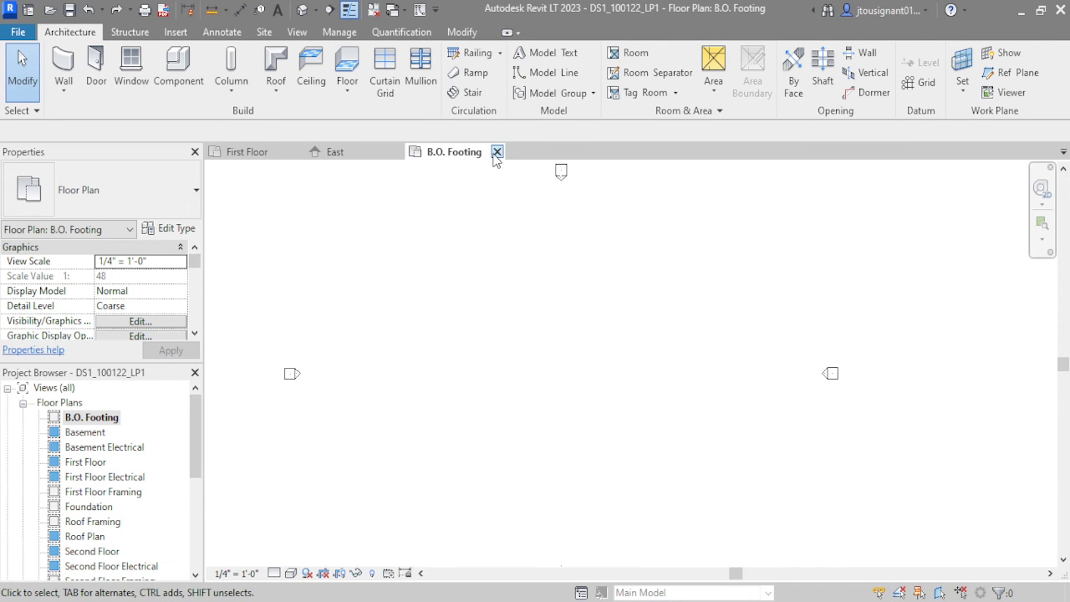
left_click(495, 153)
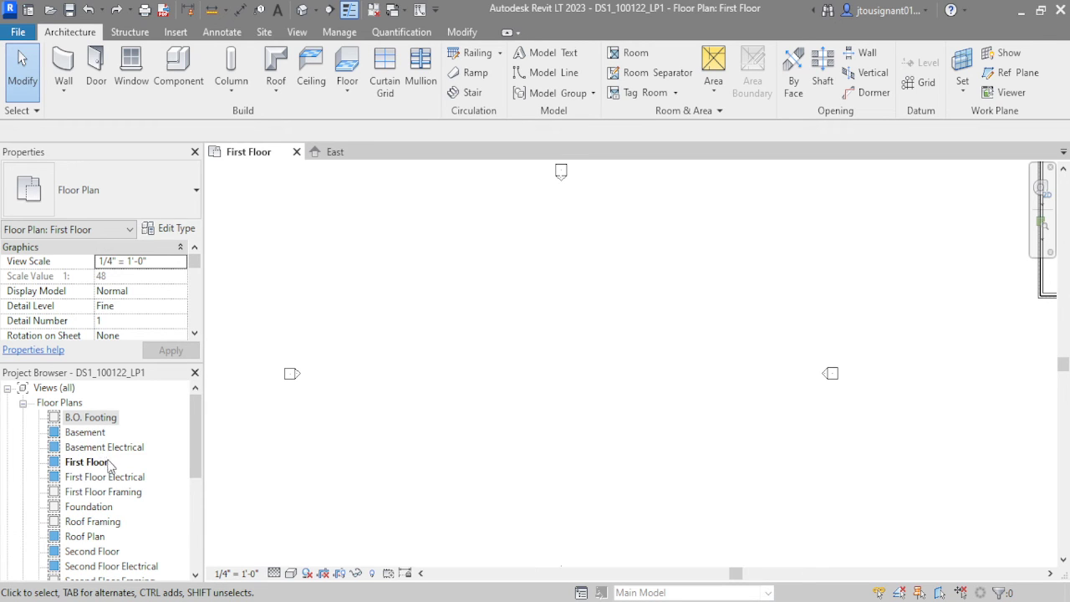
scroll(106, 465, "down", 1)
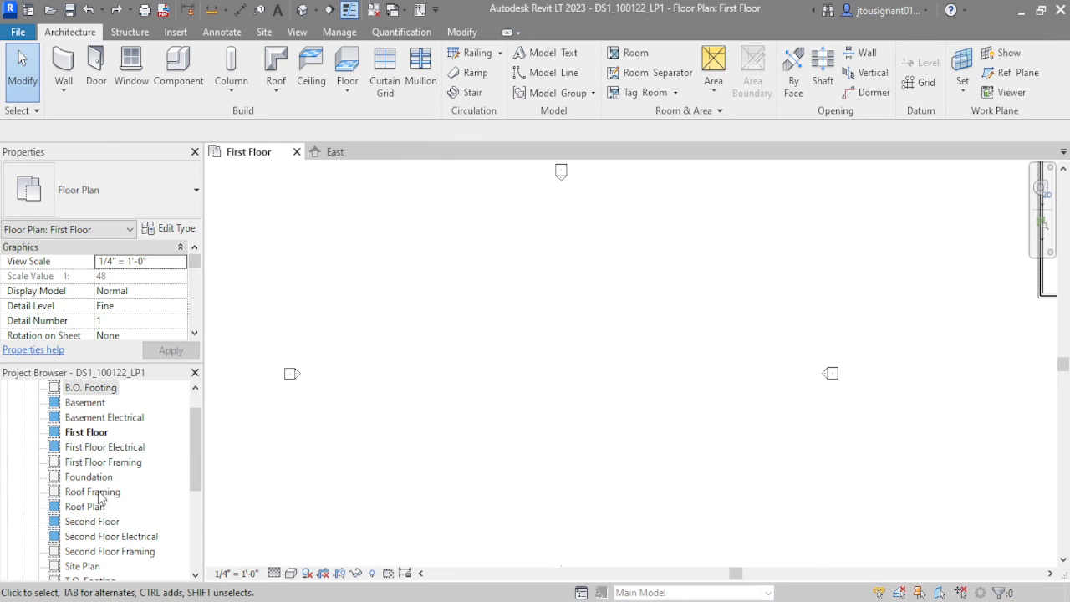
scroll(104, 493, "down", 2)
scroll(108, 483, "up", 3)
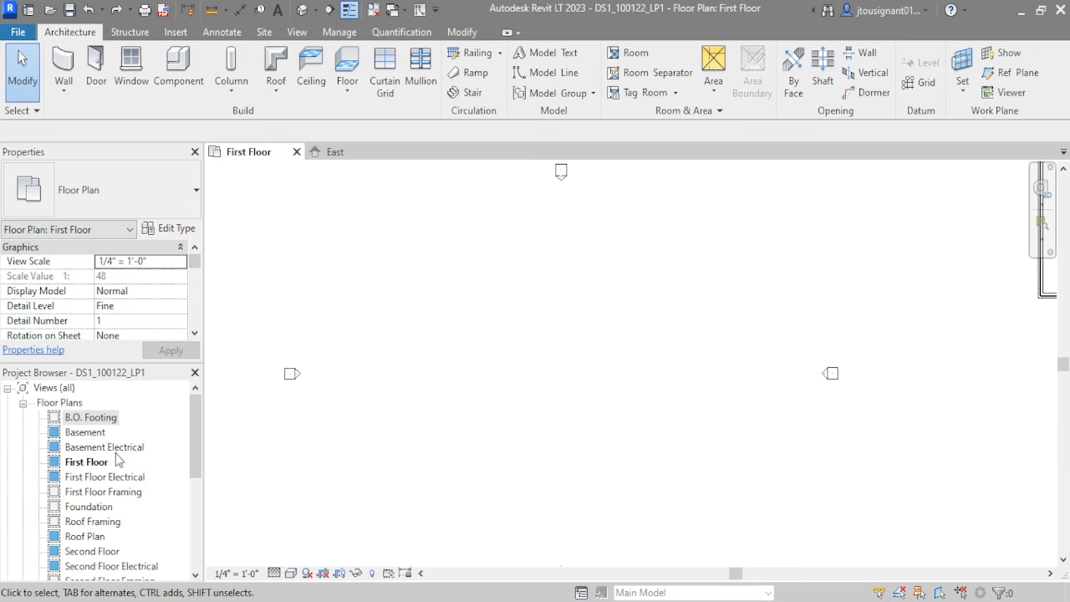
- Delete the First Floor Framing and Second Floor Framing floor plan views from the project
left_click(118, 493)
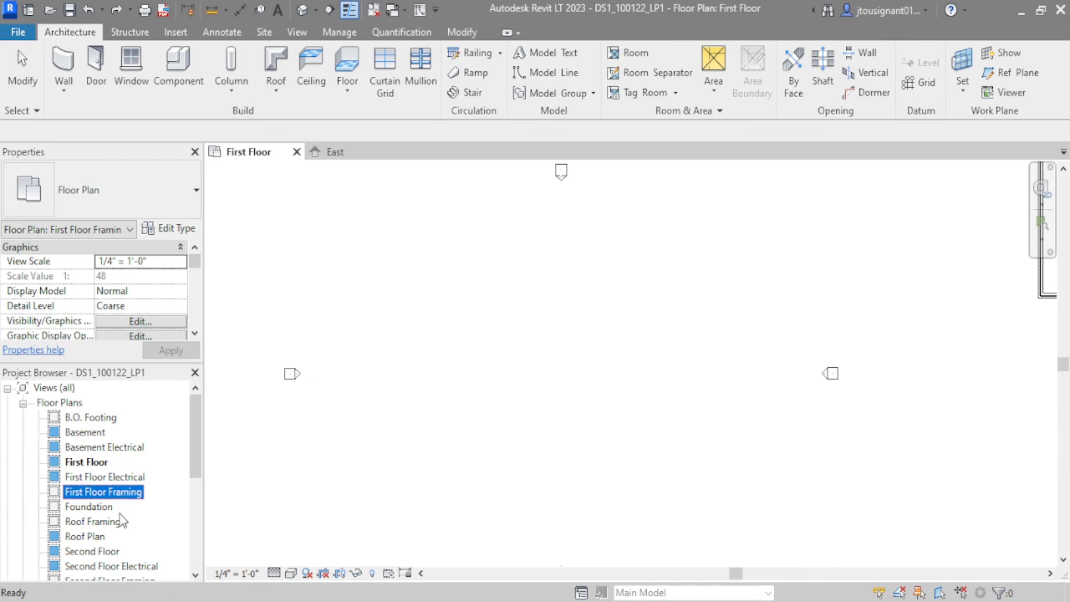
scroll(121, 514, "down", 1)
left_click(113, 553, "ctrl")
scroll(114, 556, "down", 2)
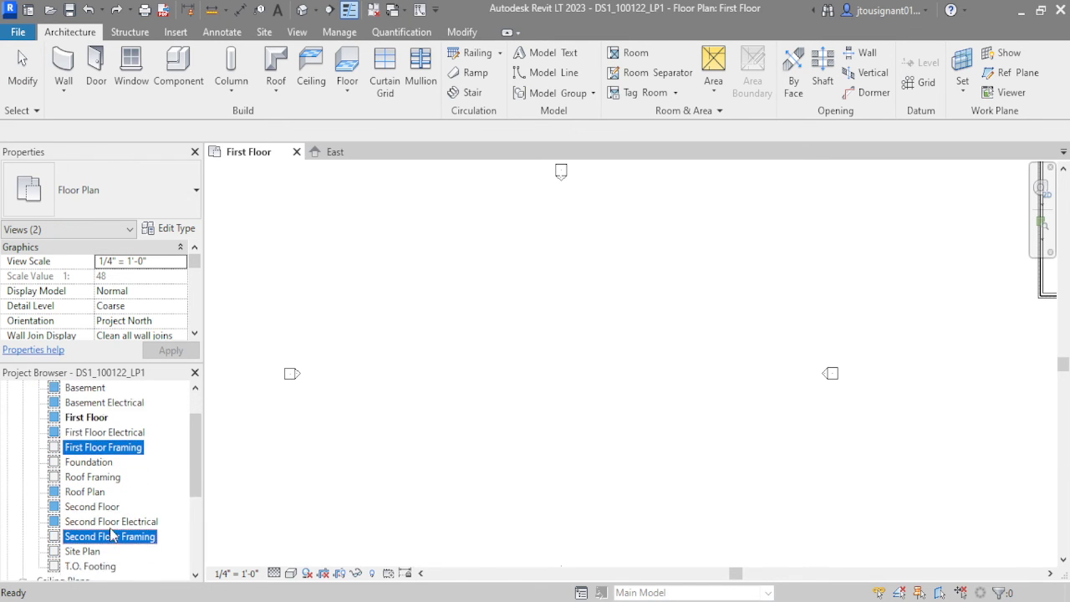
scroll(109, 535, "up", 2)
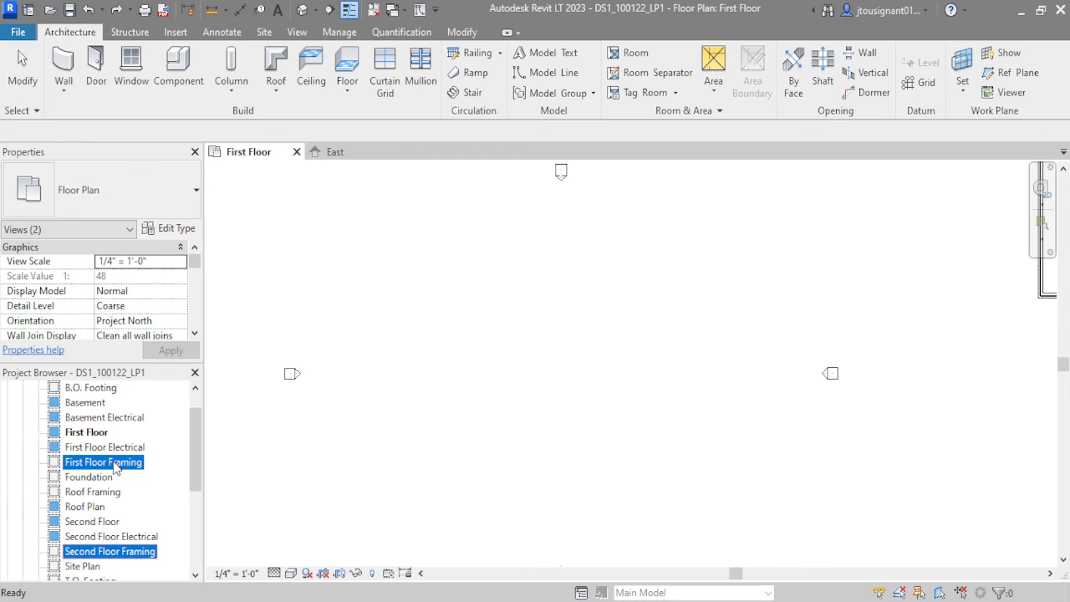
key("Delete")
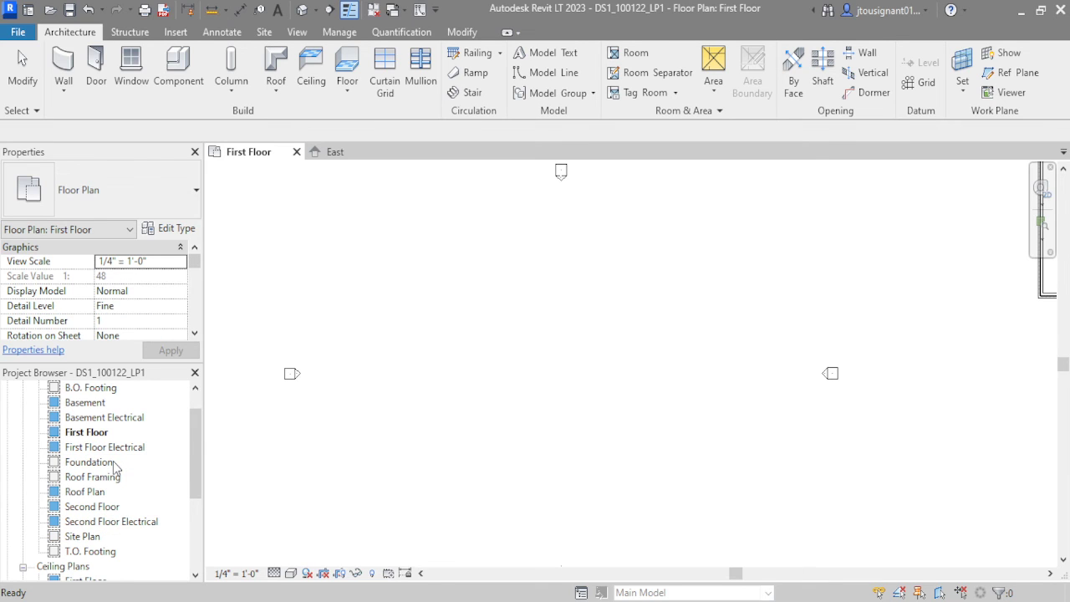
- Delete the Basement Electrical, First Floor Electrical and Second Floor Electrical floor plan views
left_click(119, 417)
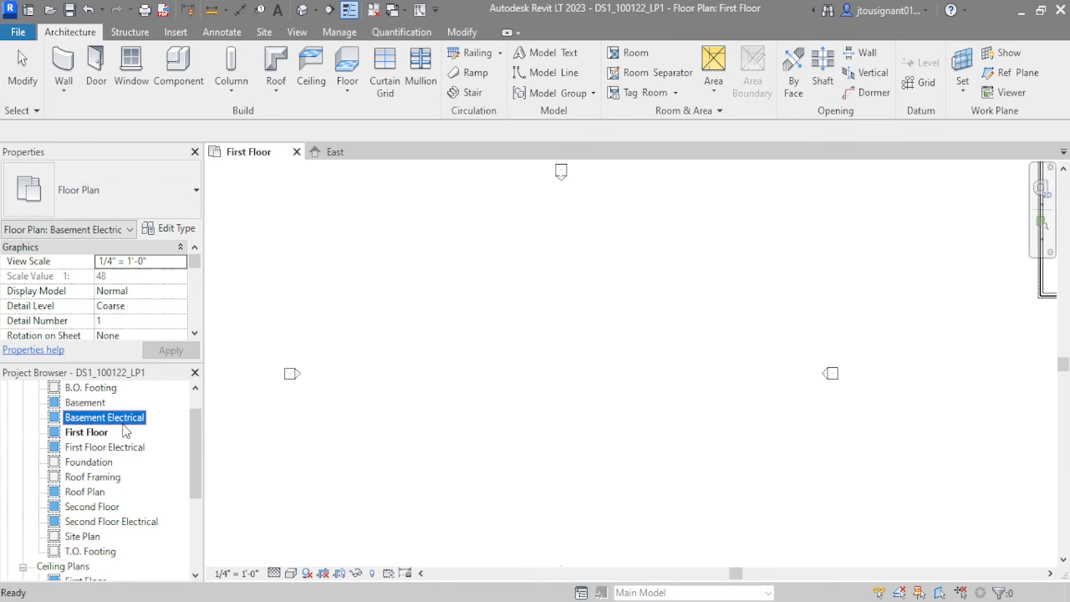
left_click(117, 448, "ctrl")
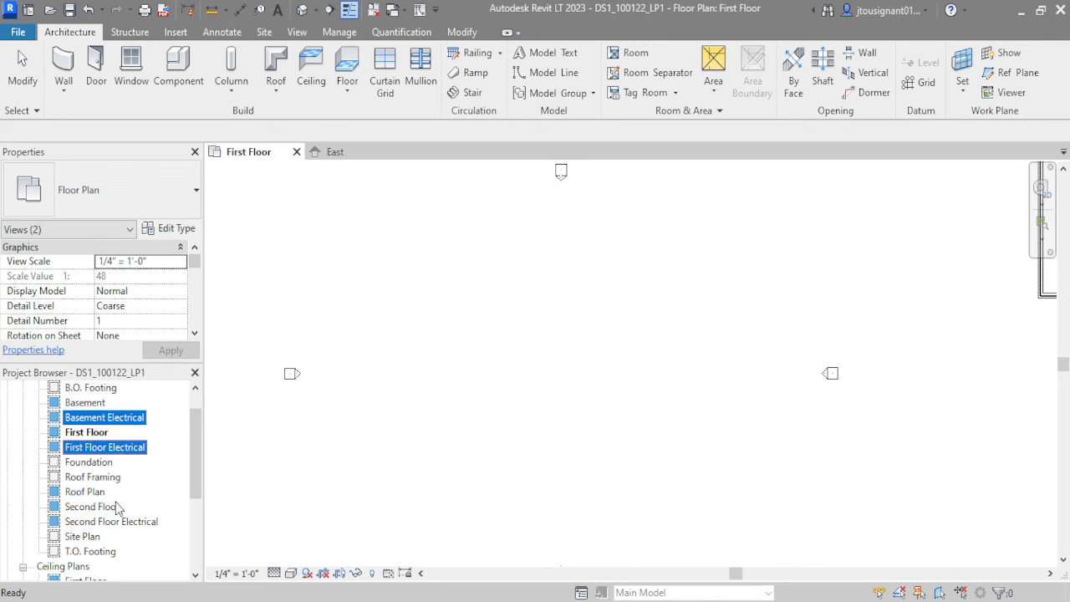
left_click(116, 523, "ctrl")
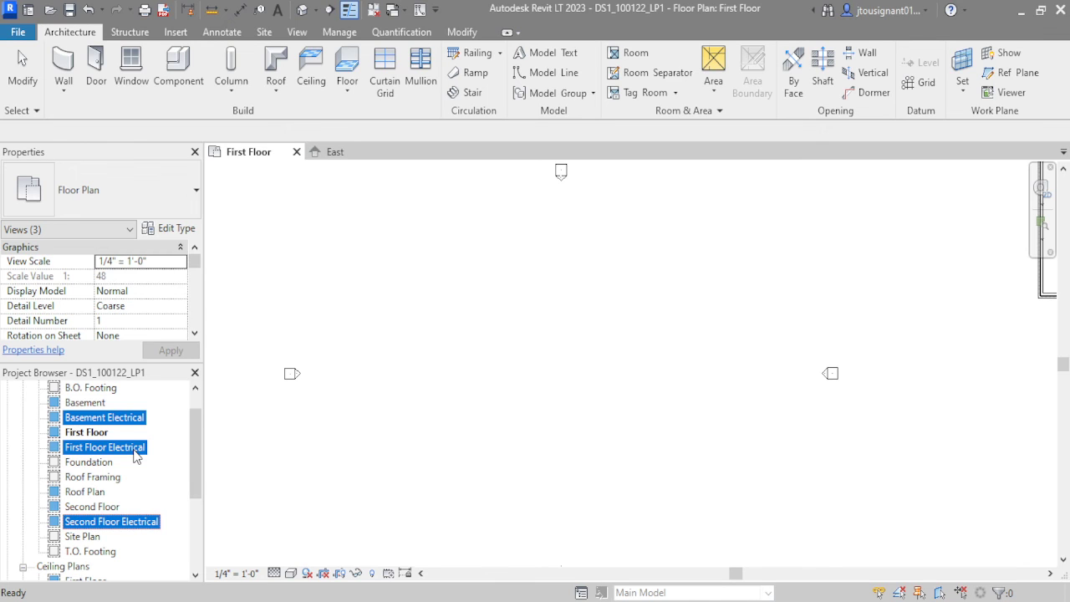
key("Delete")
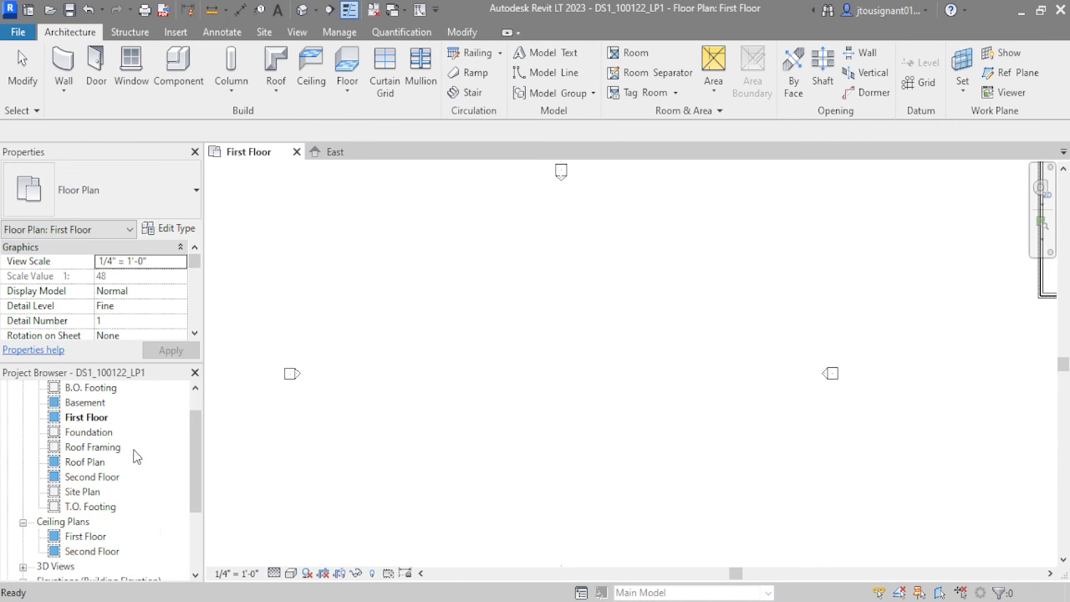
- Delete the Roof Framing floor plan view
scroll(136, 455, "up", 2)
left_click(90, 478)
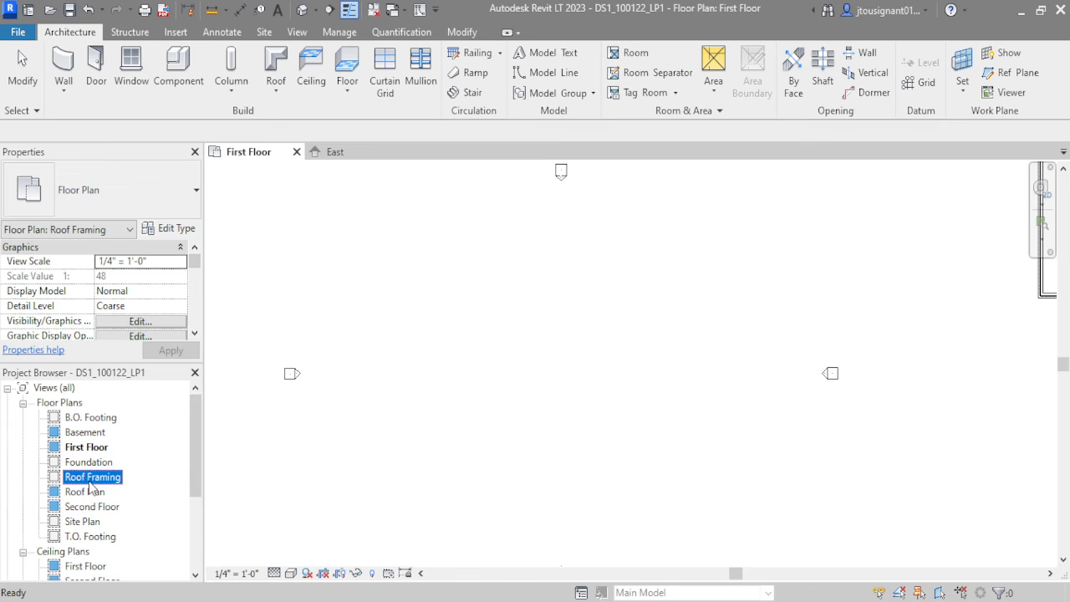
key("Delete")
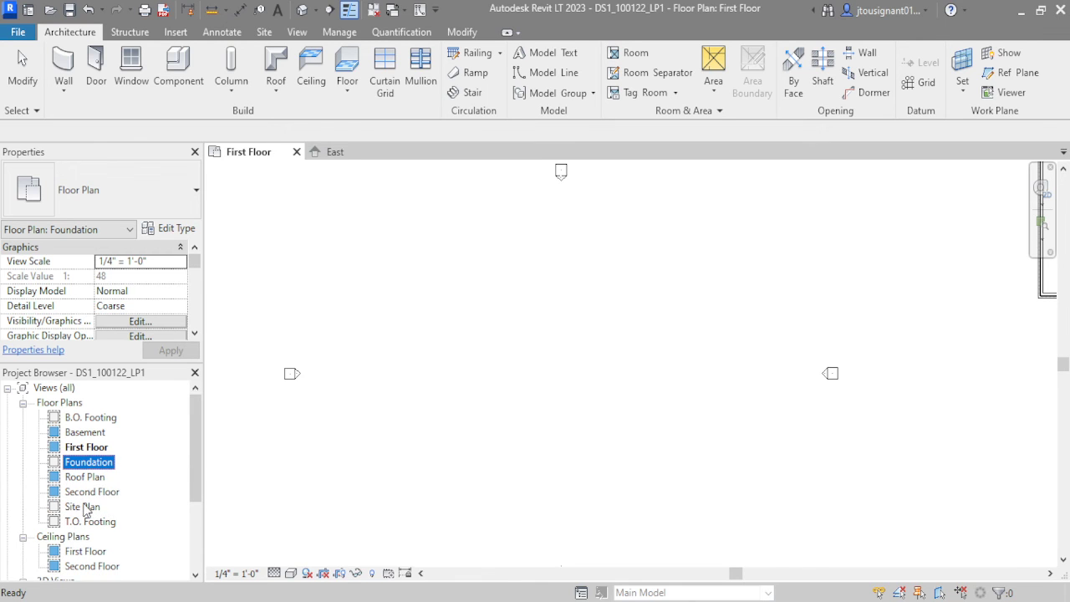
- Examine the remaining plan views, including Site Plan, Basement, Second Floor and the Second Floor ceiling plan, and clear the selection
left_click(84, 507)
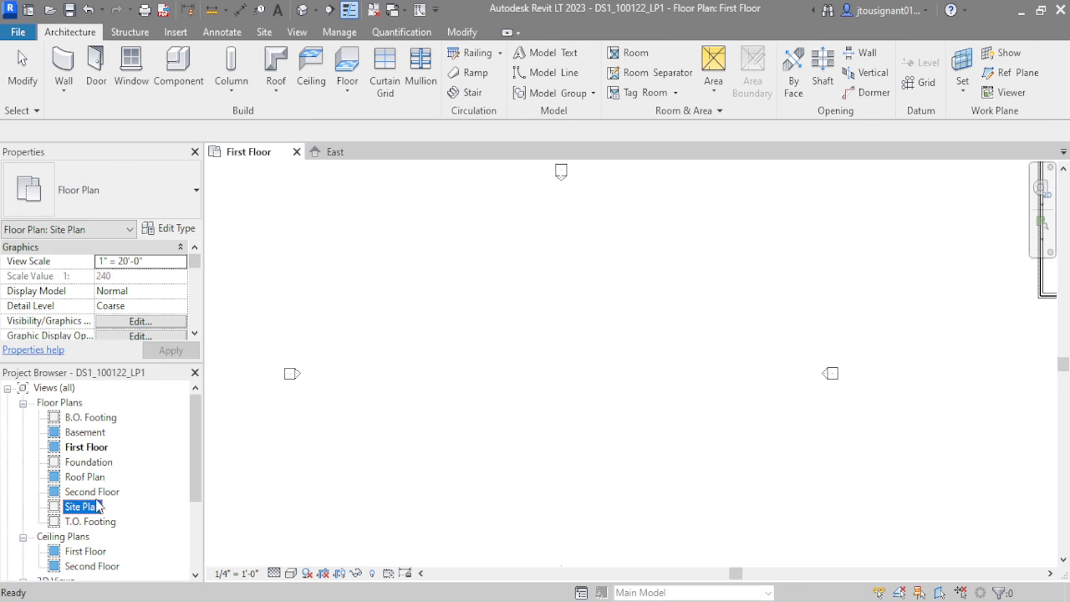
left_click(87, 433)
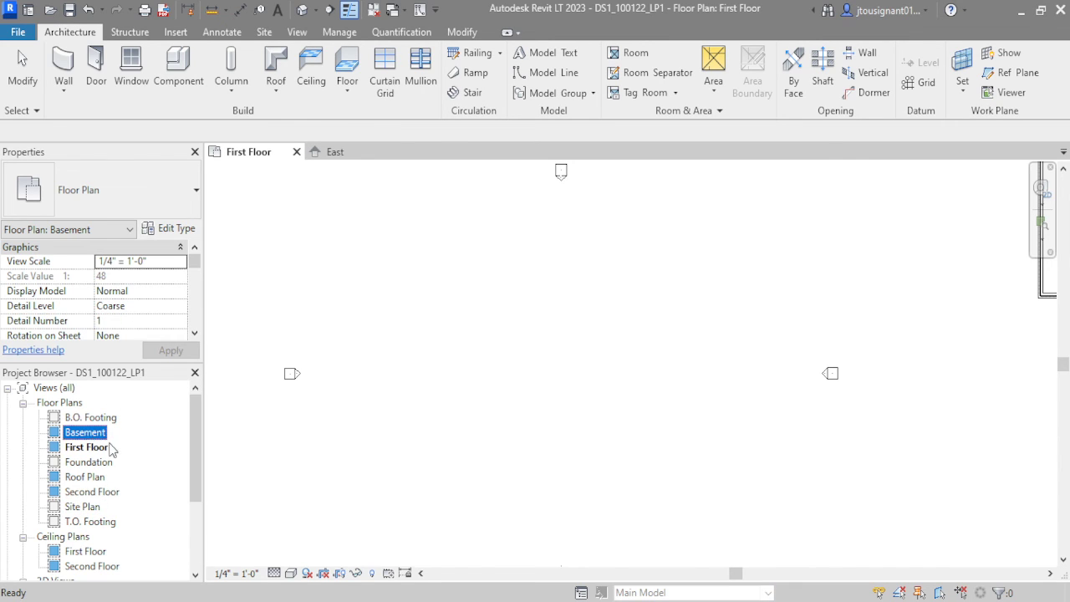
left_click(86, 493)
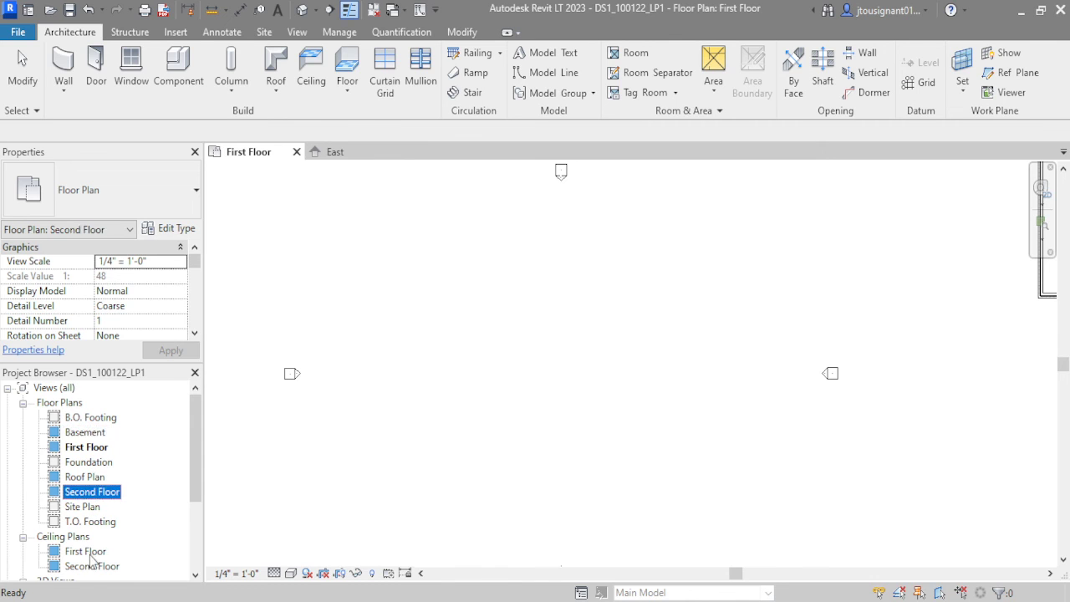
left_click(92, 566)
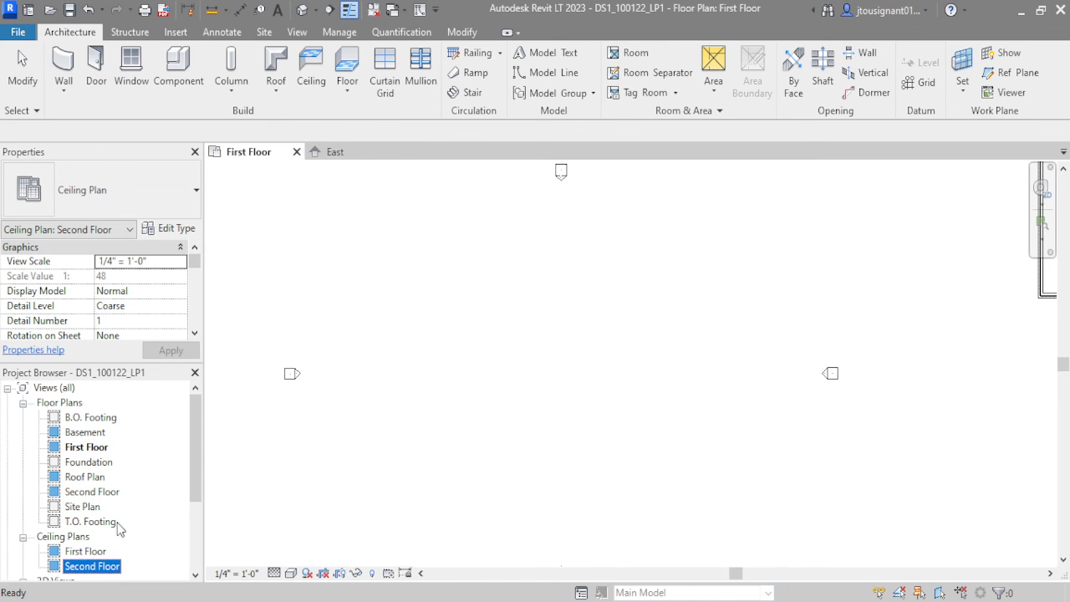
scroll(75, 470, "down", 1)
scroll(82, 464, "up", 1)
mouse_move(193, 452)
left_mouse_down()
mouse_move(195, 504)
mouse_move(195, 452)
left_mouse_up()
left_click(385, 309)
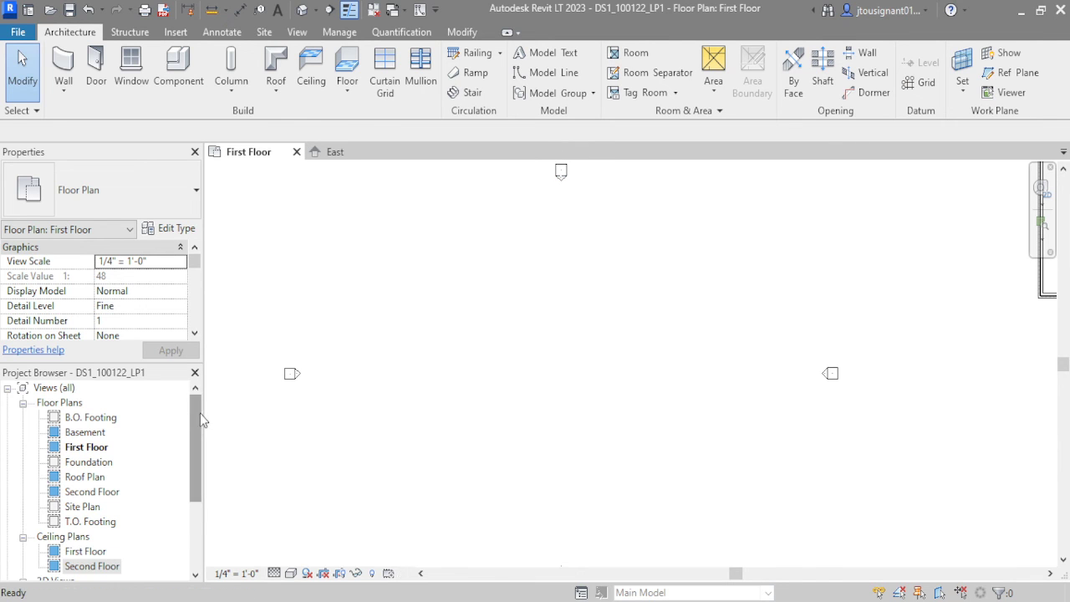
- Expand the project's sheet list and open sheet A1 - First Floor Plan
left_click_drag(200, 413, 203, 526)
double_click(55, 521)
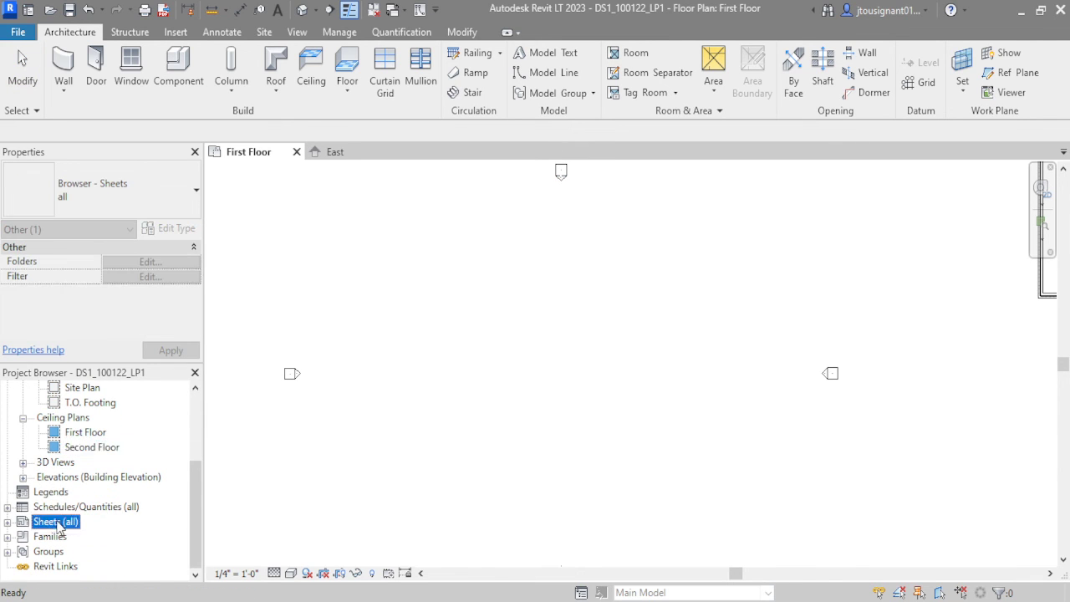
double_click(83, 417)
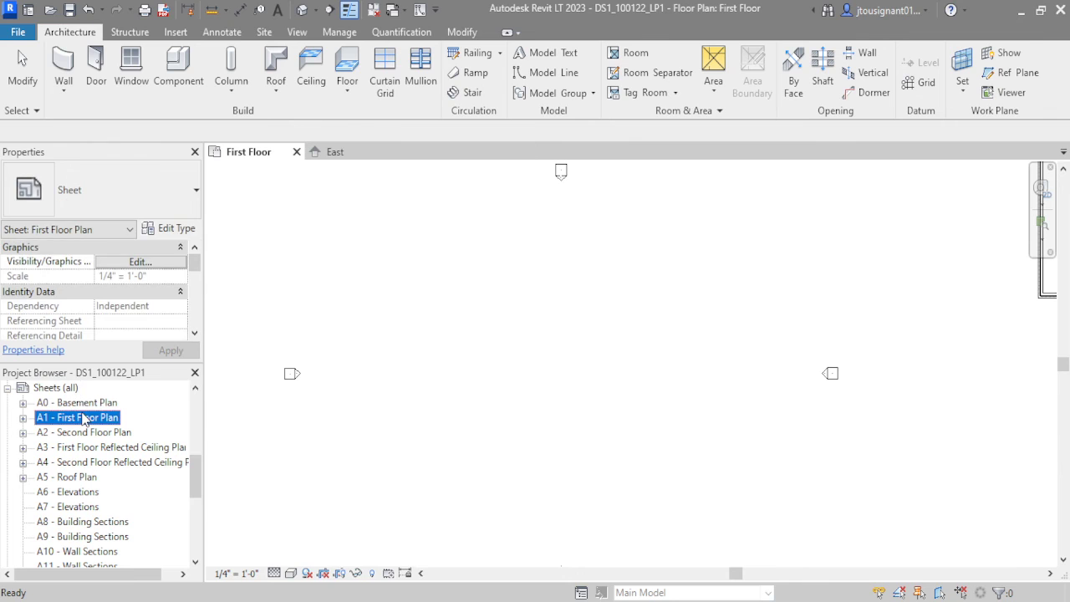
- Replace the Owner placeholder in sheet A1's title block with the owner's name and clear the selection
scroll(862, 373, "up", 5)
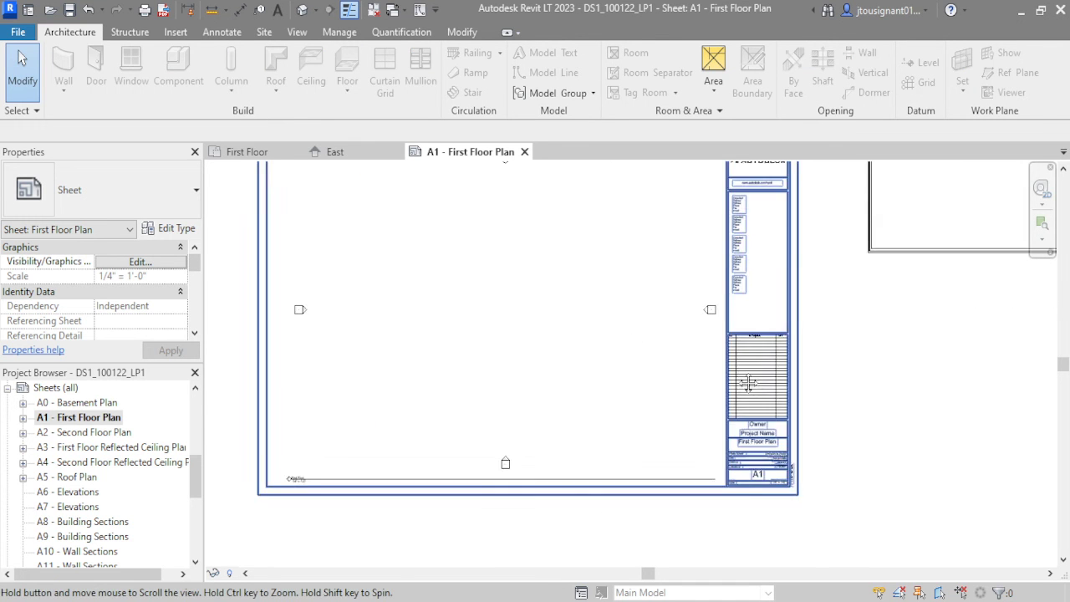
scroll(668, 386, "up", 3)
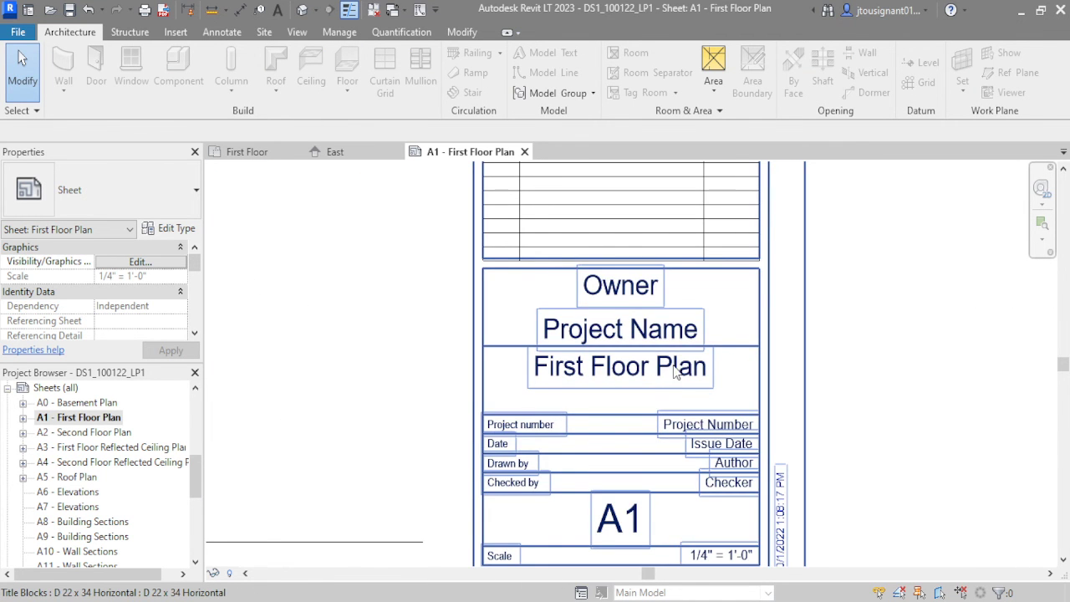
scroll(671, 368, "down", 2)
scroll(671, 369, "up", 3)
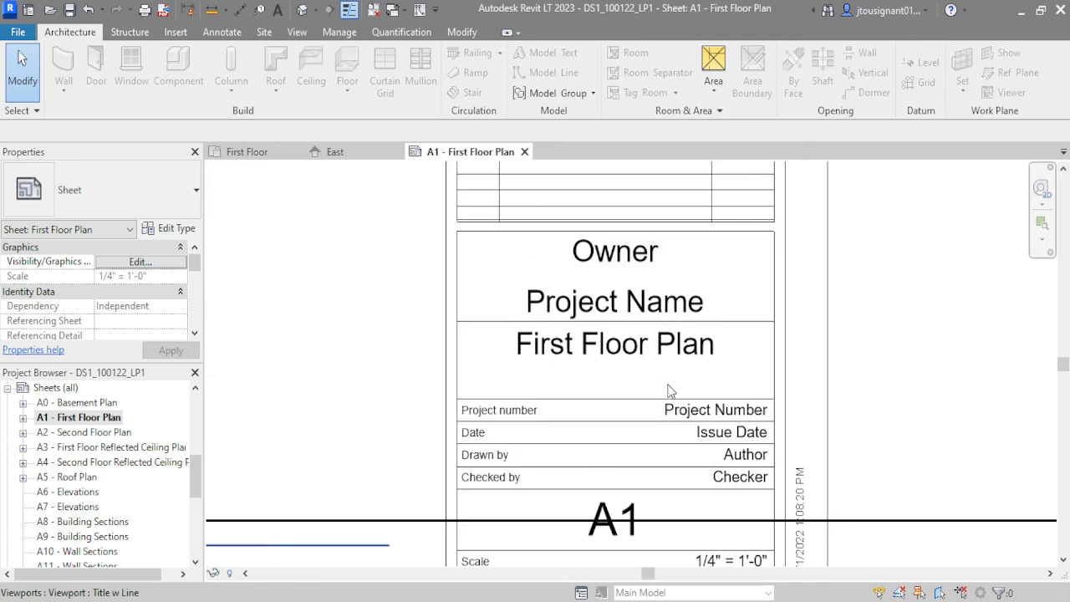
left_click(676, 339)
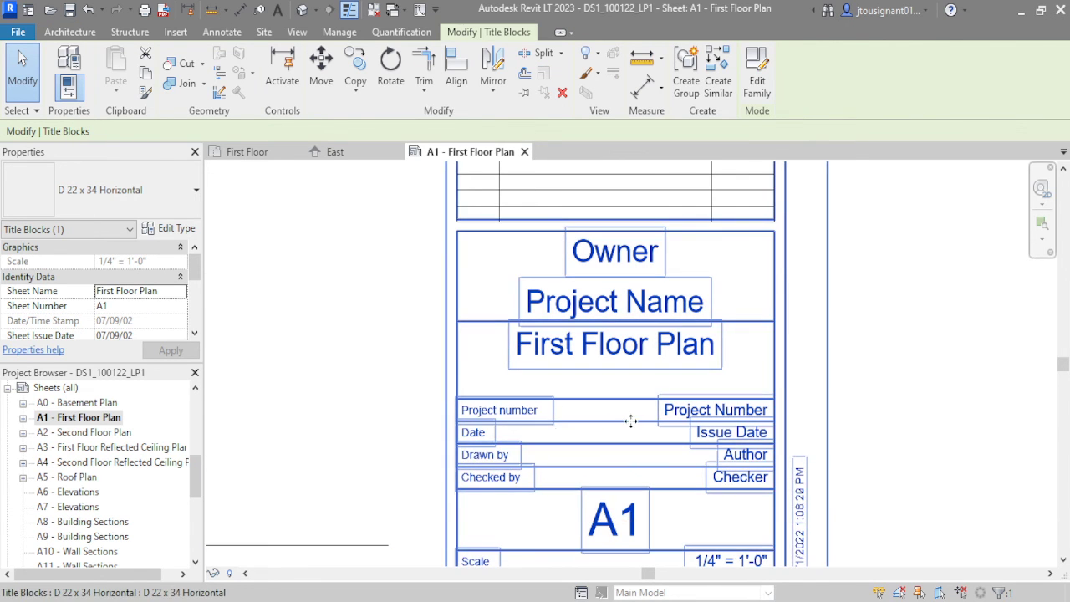
left_click(631, 262)
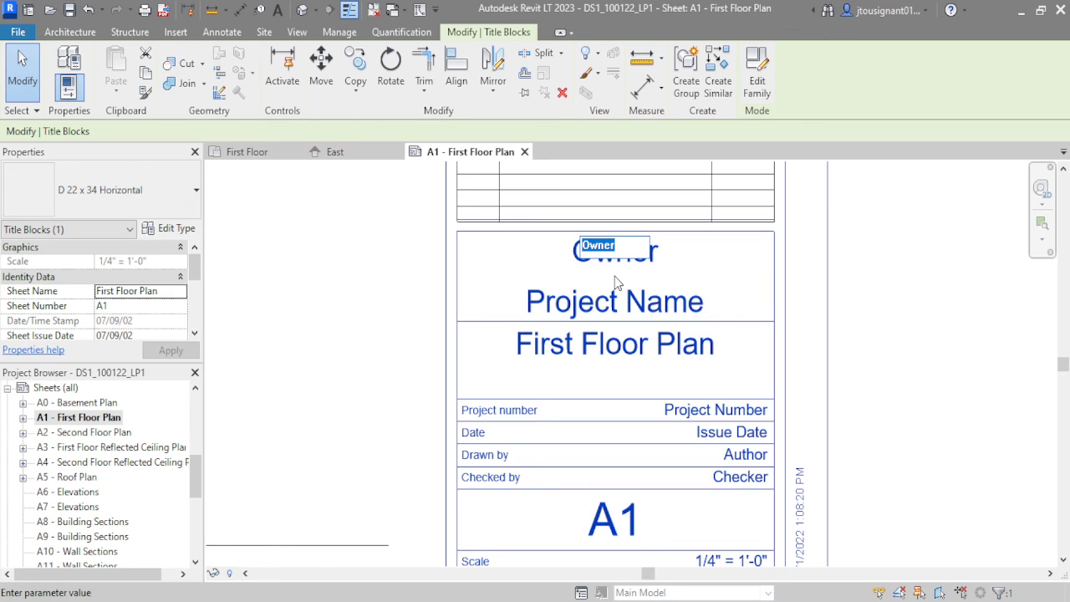
type("MR. SMITH")
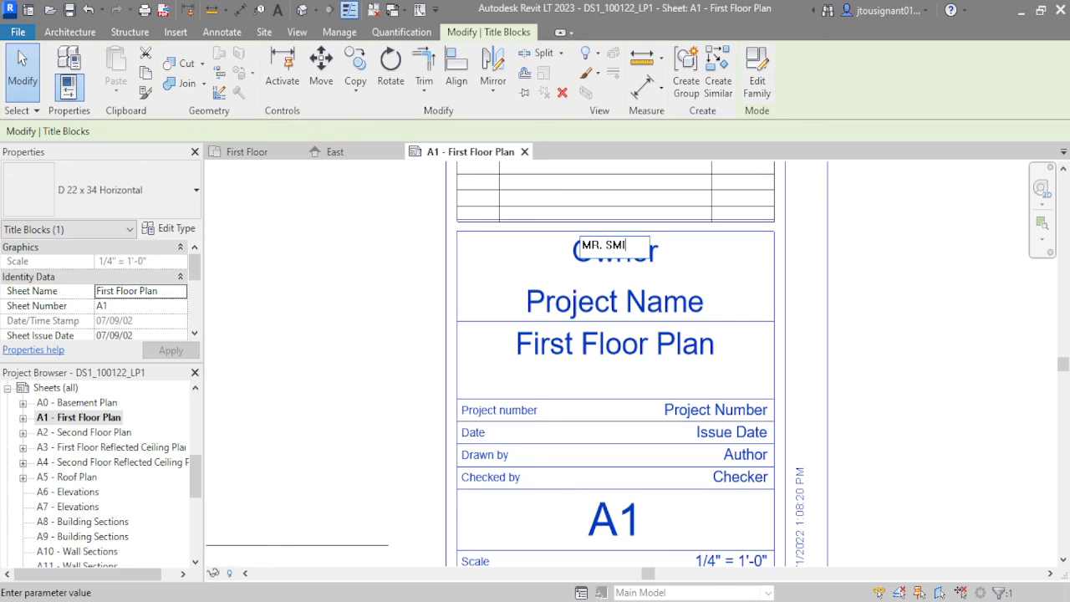
left_click(1010, 270)
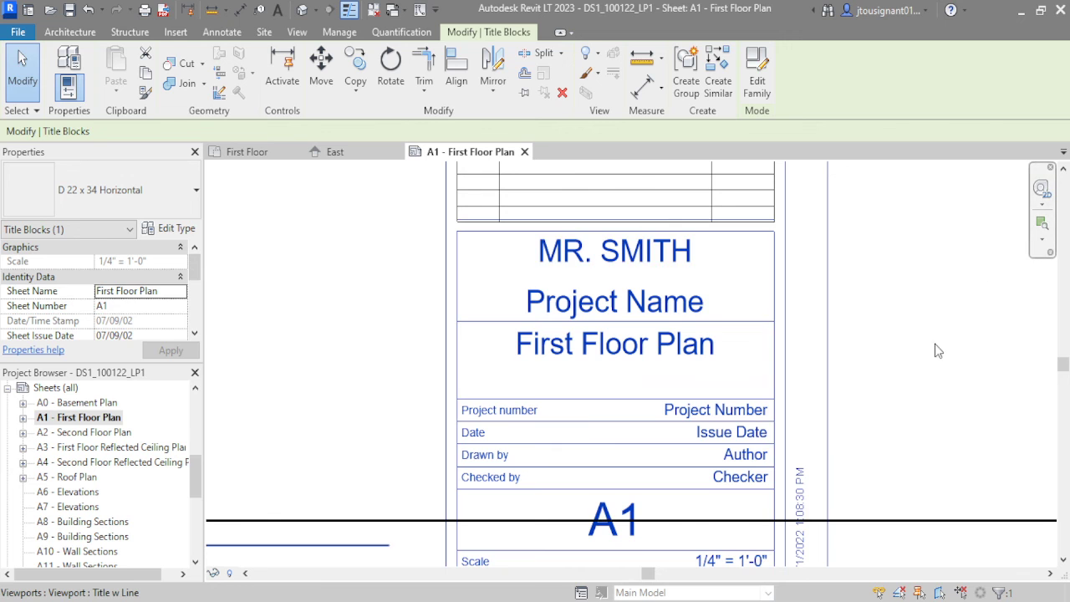
left_click(936, 338)
scroll(955, 210, "down", 2)
left_click(990, 492)
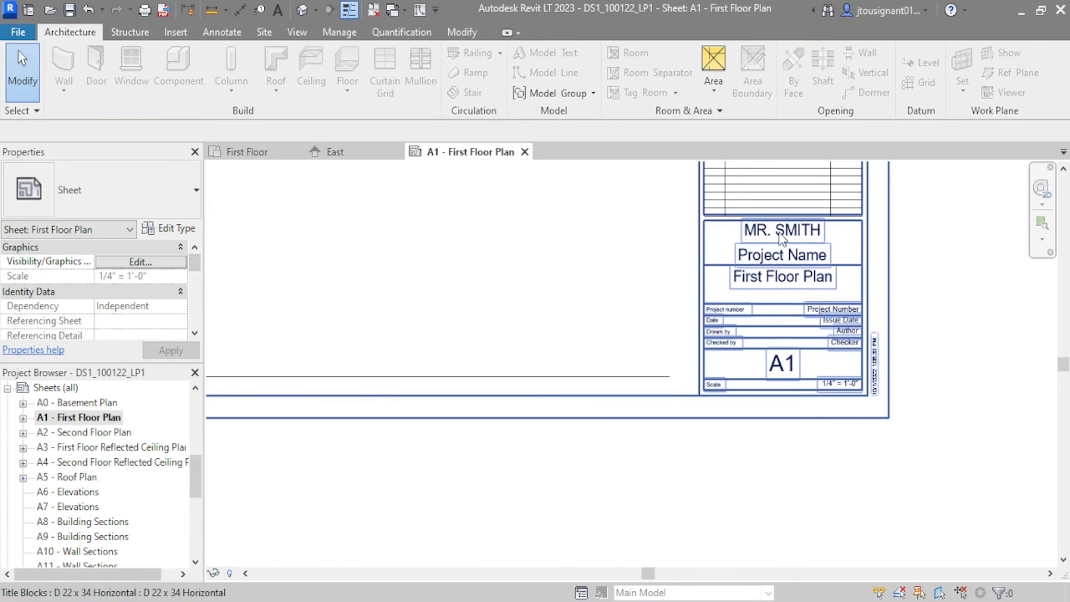
- Open sheet A3 - First Floor Reflected Ceiling Plan, check the owner entry in its title block, and return to sheet A1
middle_click_drag(770, 271, 906, 492)
scroll(384, 485, "down", 1)
double_click(93, 448)
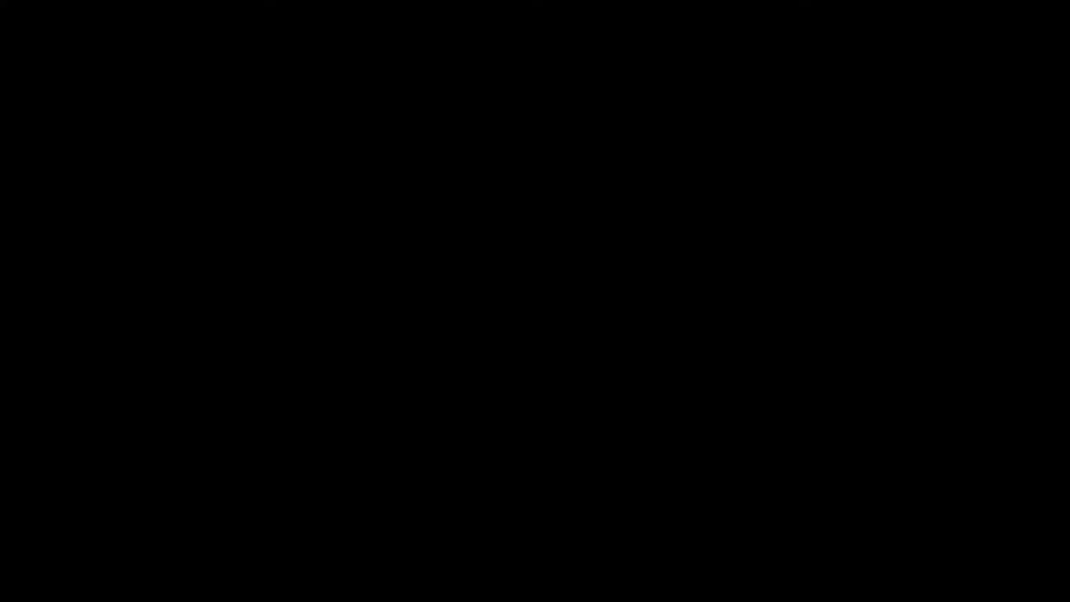
scroll(883, 496, "up", 5)
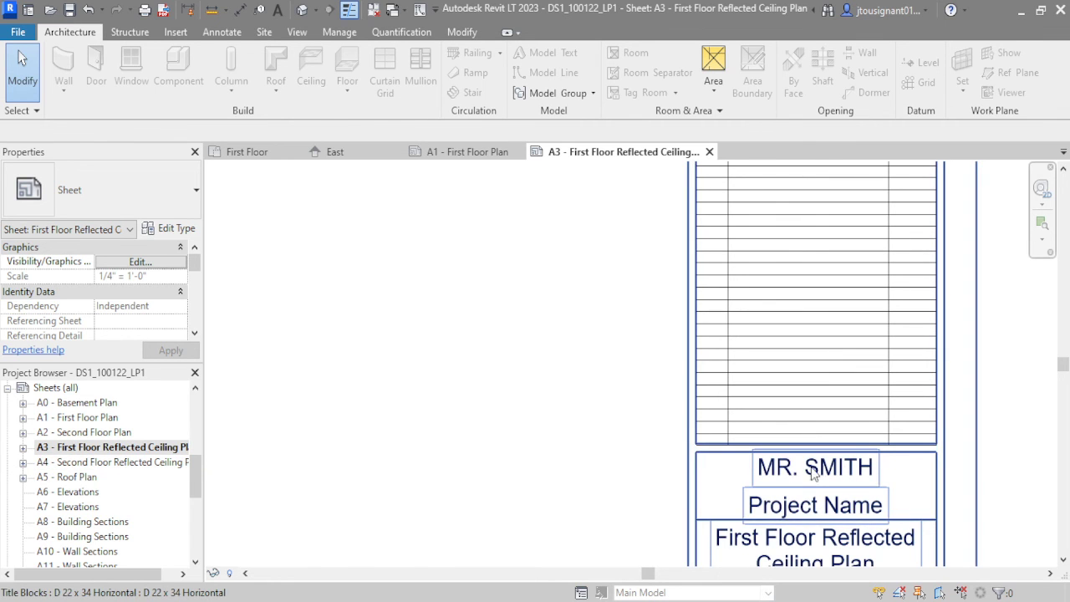
scroll(815, 468, "down", 2)
scroll(816, 474, "down", 3)
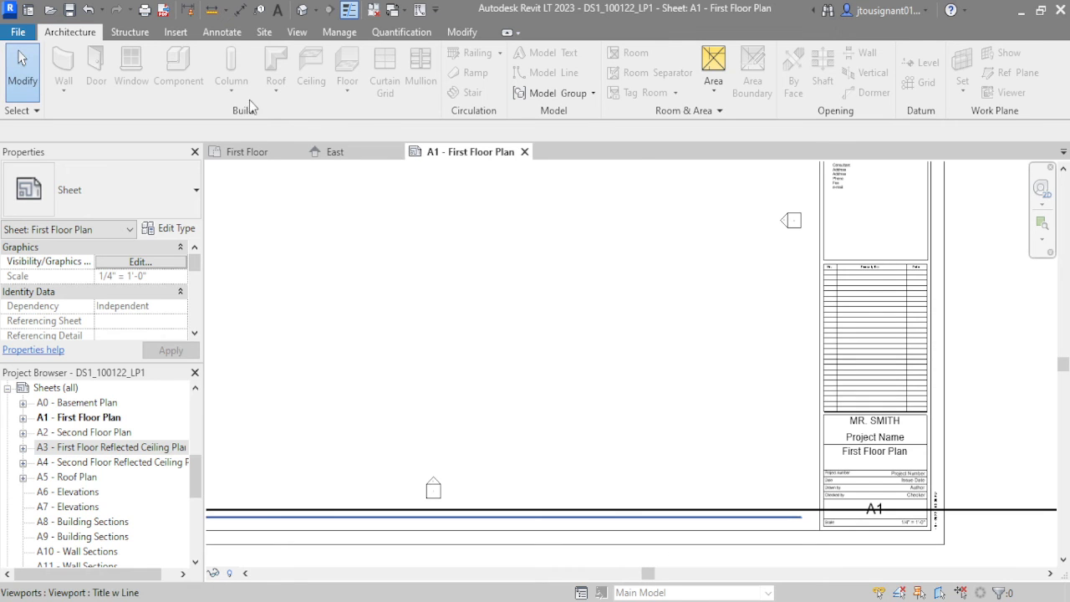
- Edit the project information, setting the project name to LP1, the project number to 00001 and the issue date to 100122
left_click(341, 34)
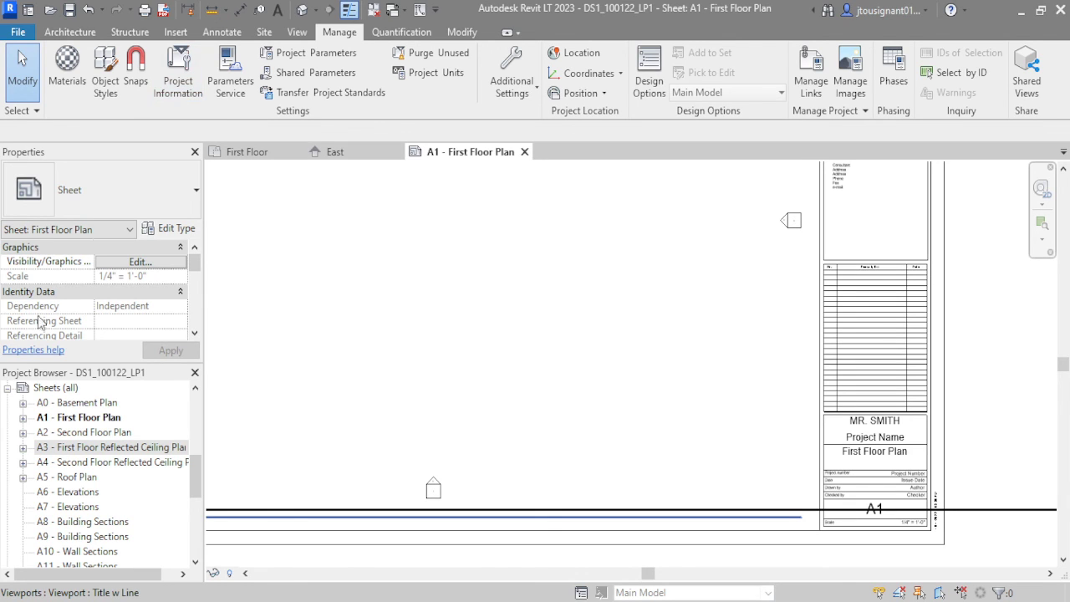
left_click(176, 84)
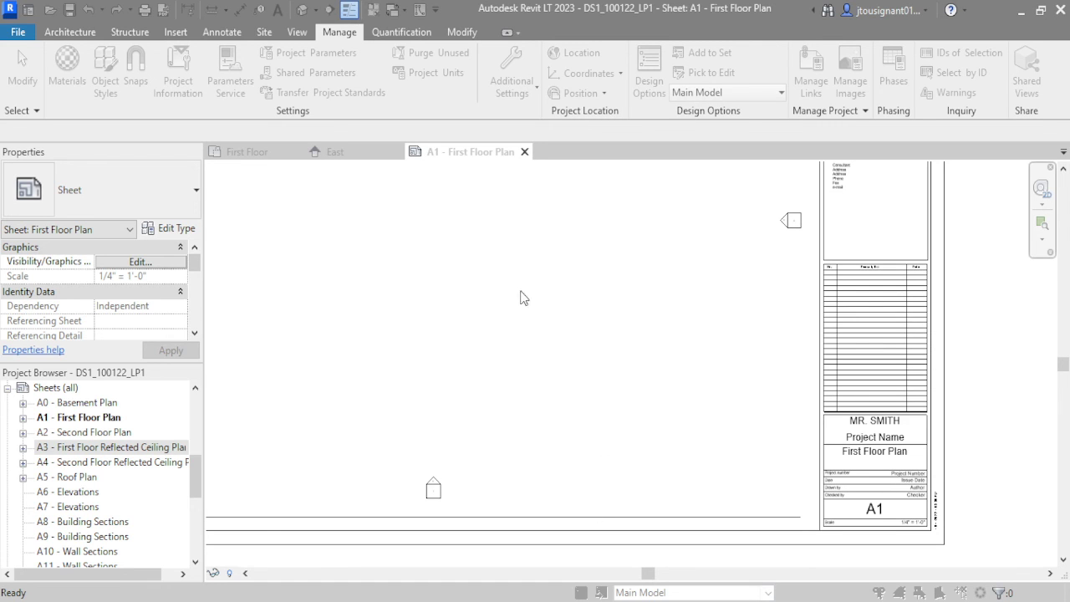
key("Return")
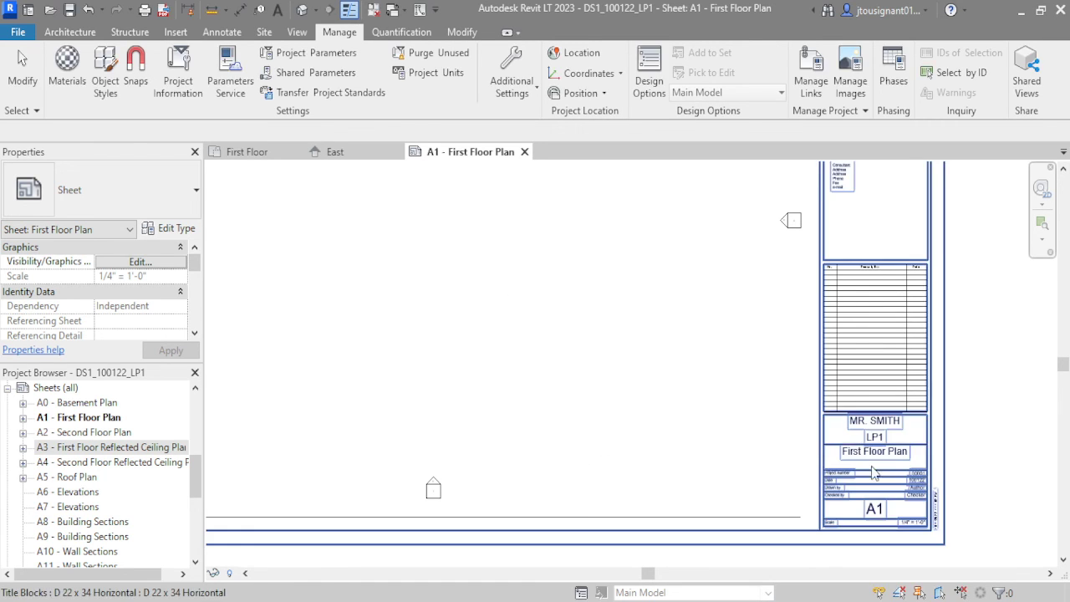
- Examine sheet A1's title block, including the project name, project number, date and scale, and the overall sheet layout
scroll(951, 518, "up", 3)
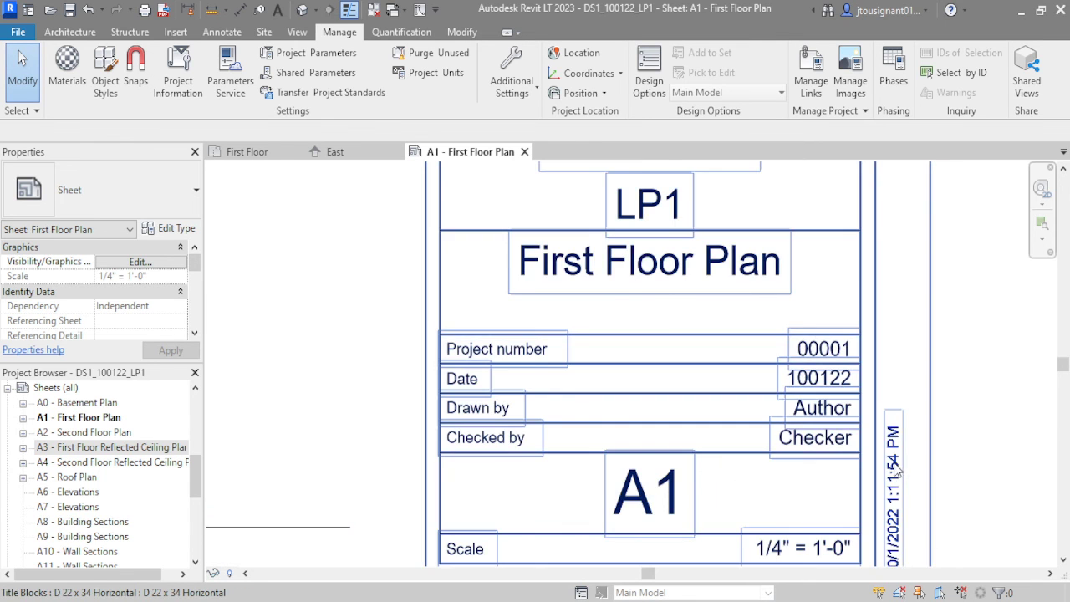
scroll(948, 508, "down", 5)
scroll(782, 288, "down", 4)
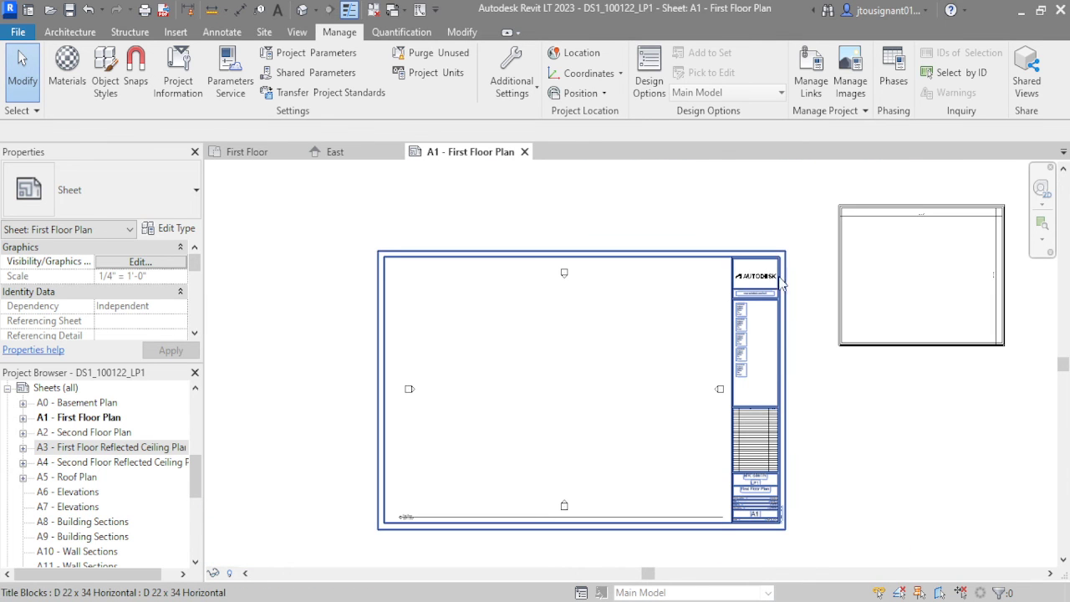
scroll(774, 267, "up", 4)
middle_click_drag(819, 446, 794, 313)
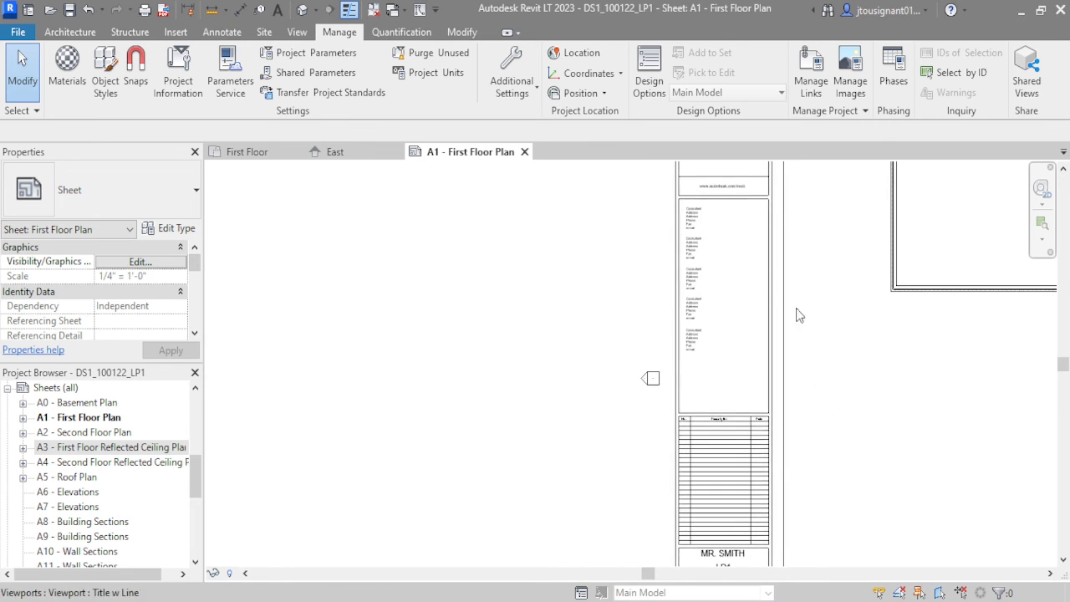
middle_click_drag(824, 431, 772, 263)
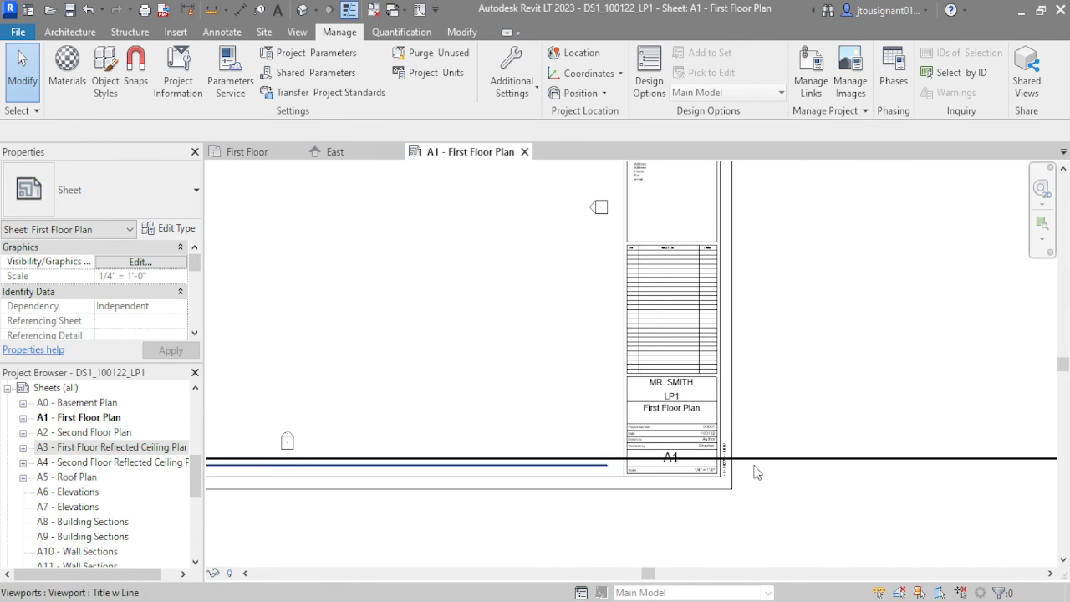
scroll(755, 468, "up", 5)
scroll(720, 478, "down", 6)
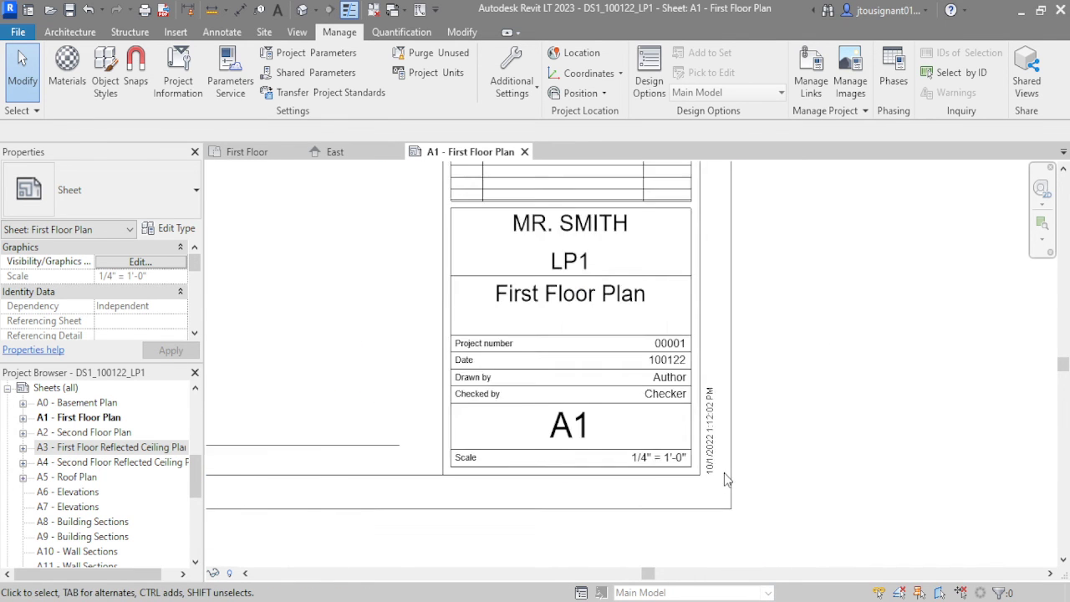
key("z")
key("f")
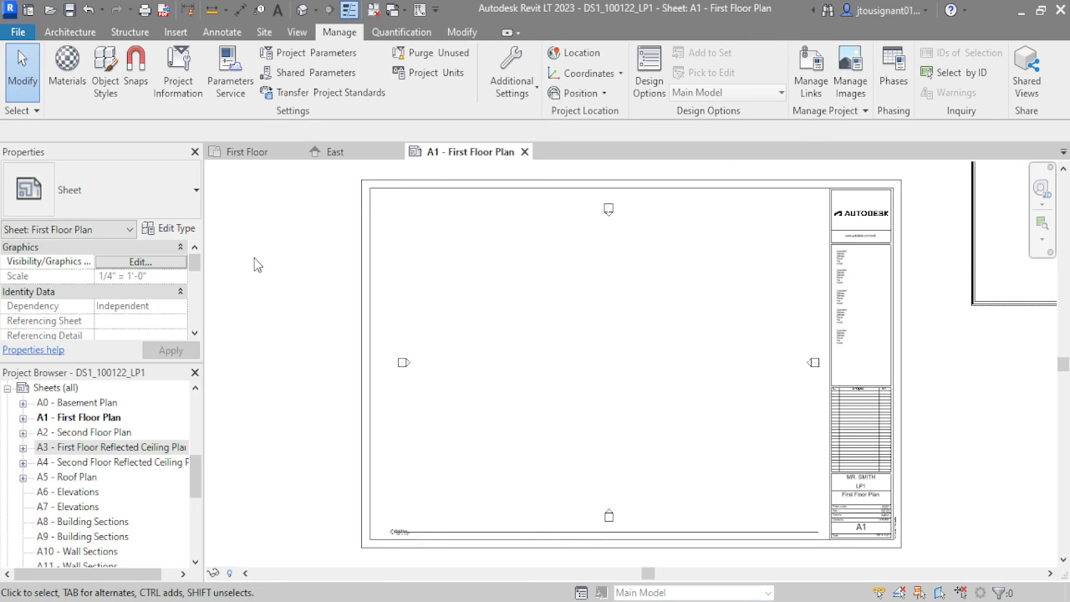